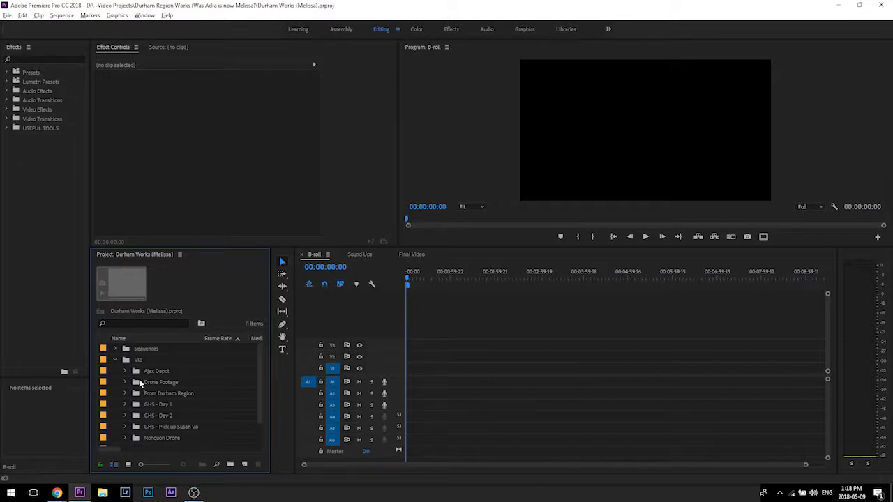
Step: Place the VIZ footage bins, from Ajax Depot through York Visuals, one after another with gaps between them on the B-roll sequence
scroll(136, 405, down, 1)
scroll(137, 391, up, 1)
drag(137, 373, 403, 372)
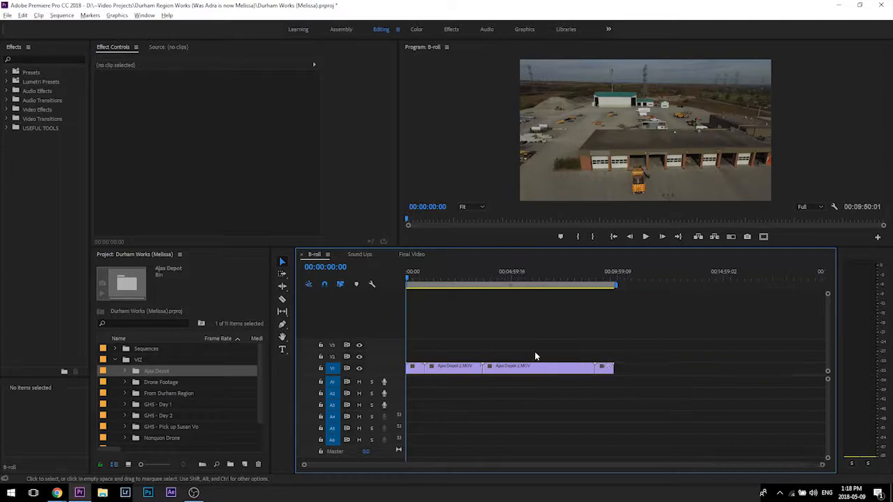
drag(148, 382, 733, 370)
drag(157, 416, 824, 394)
scroll(175, 419, down, 1)
drag(169, 437, 763, 384)
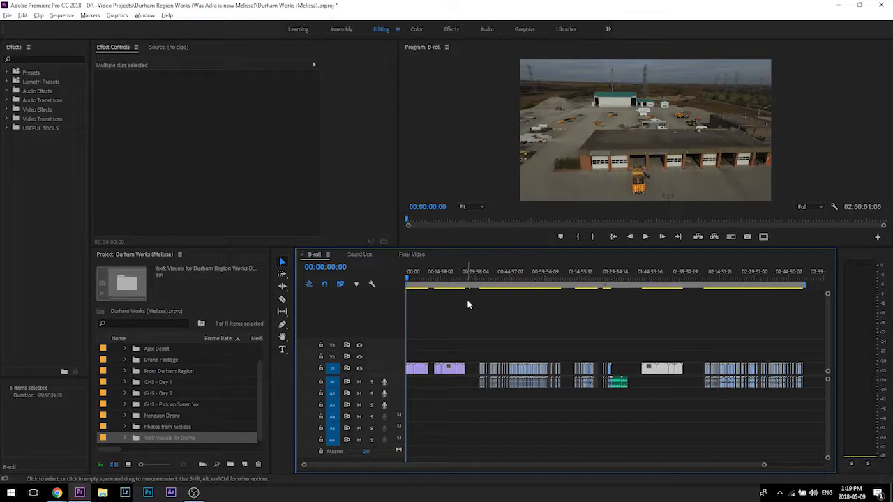
Step: Find the start of a usable drone shot in Ajax Depot 1.MOV and cut the clip at 00:00:36:00
key(equal)
key(equal)
key(equal)
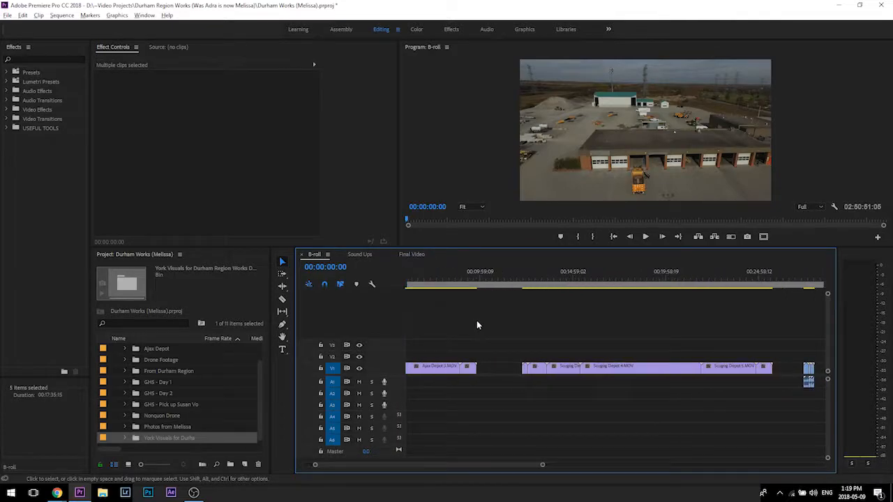
key(minus)
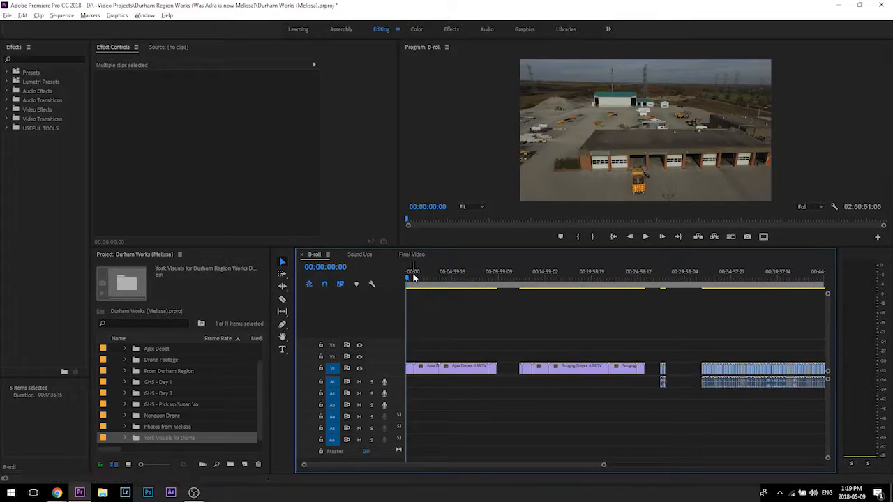
key(equal)
key(equal)
key(equal)
key(equal)
key(equal)
key(equal)
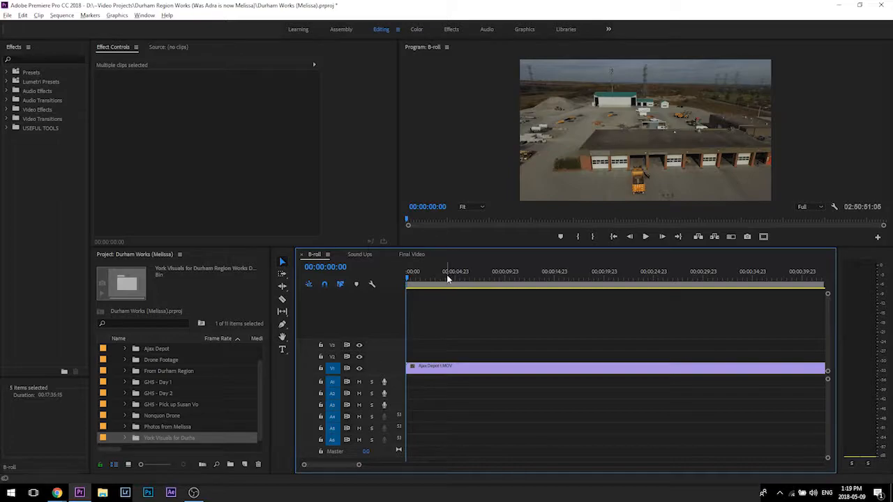
drag(410, 279, 651, 272)
scroll(594, 319, down, 3)
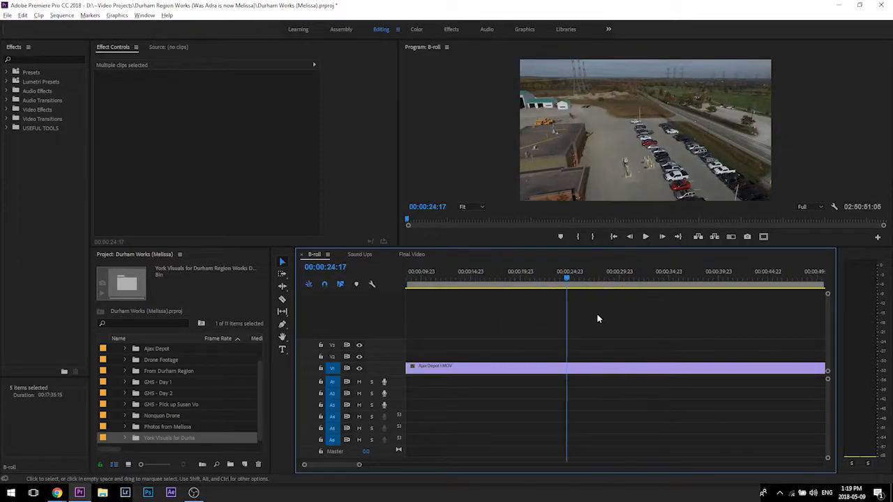
drag(502, 278, 610, 279)
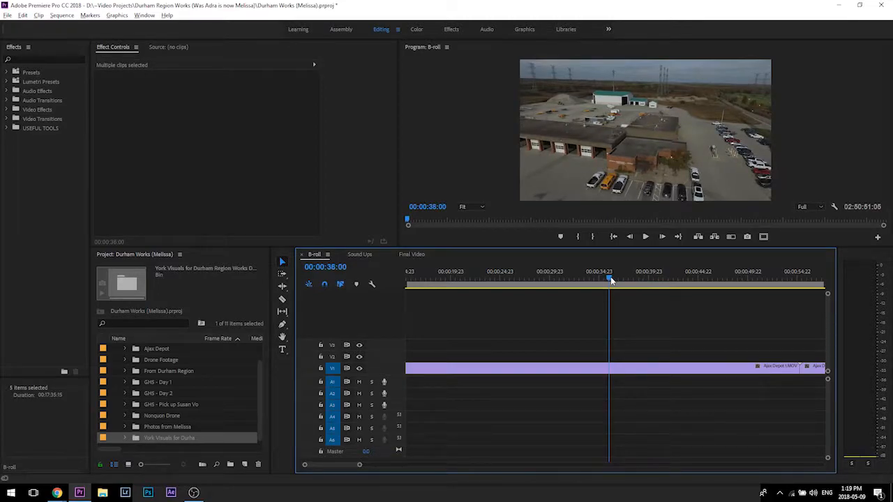
key(ctrl+k)
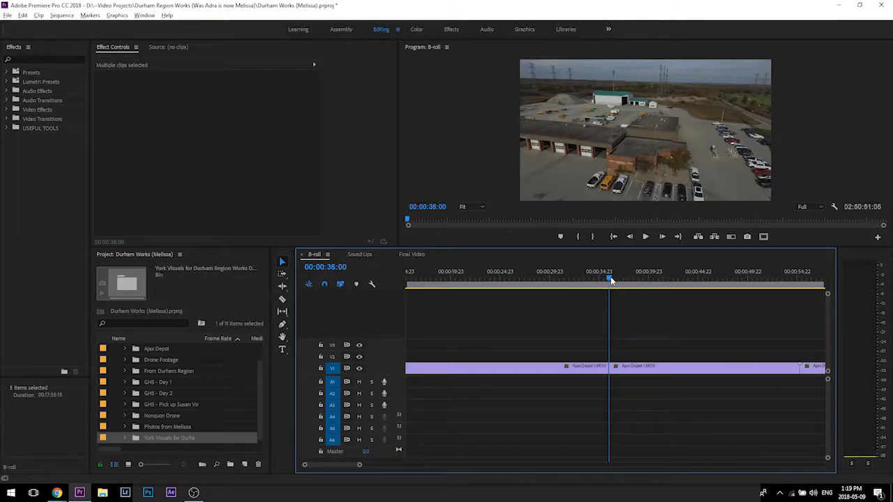
Step: Cut Ajax Depot 1.MOV again at 00:00:42:04 and raise the section between the cuts to track V2
drag(611, 277, 670, 278)
key(ctrl+k)
drag(632, 369, 634, 358)
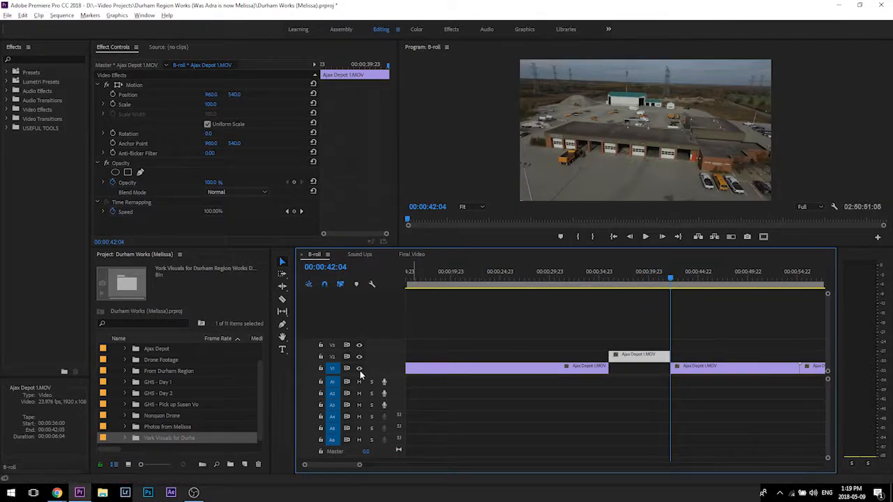
Step: Enlarge the video tracks to show thumbnails and rename Video 2 as Drone Shots
drag(388, 363, 383, 329)
scroll(377, 344, up, 1)
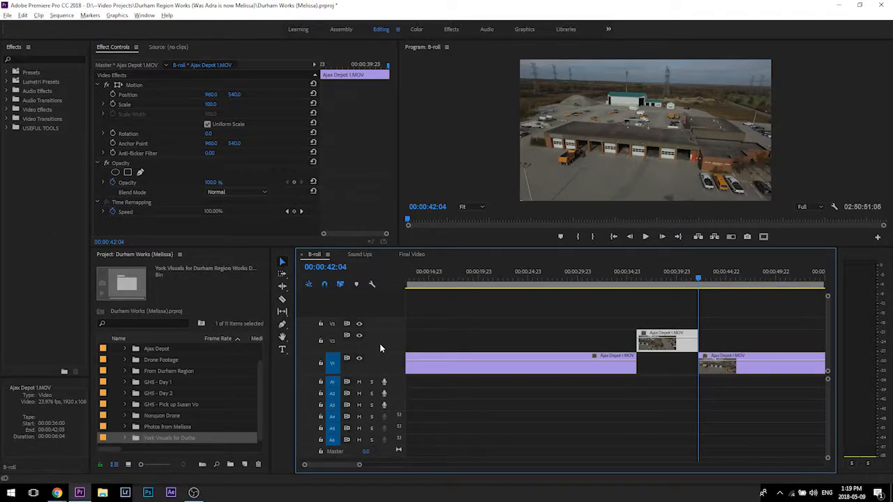
key(ctrl+=)
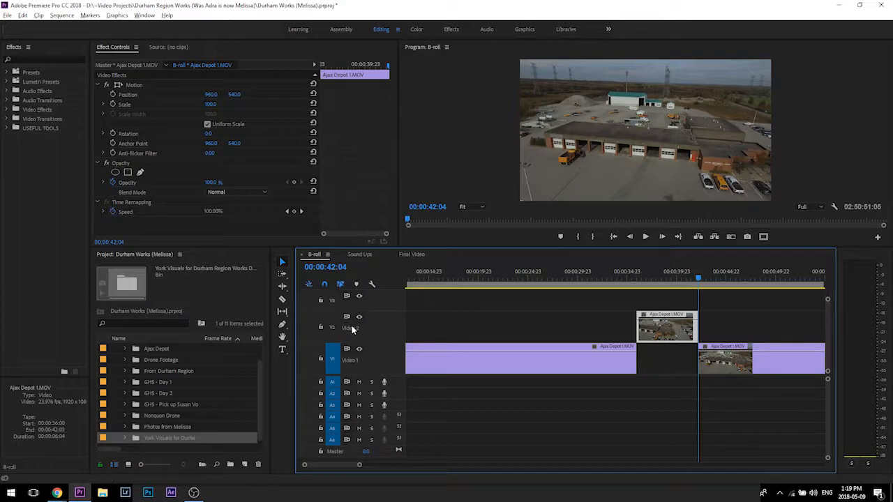
right_click(373, 329)
click(395, 339)
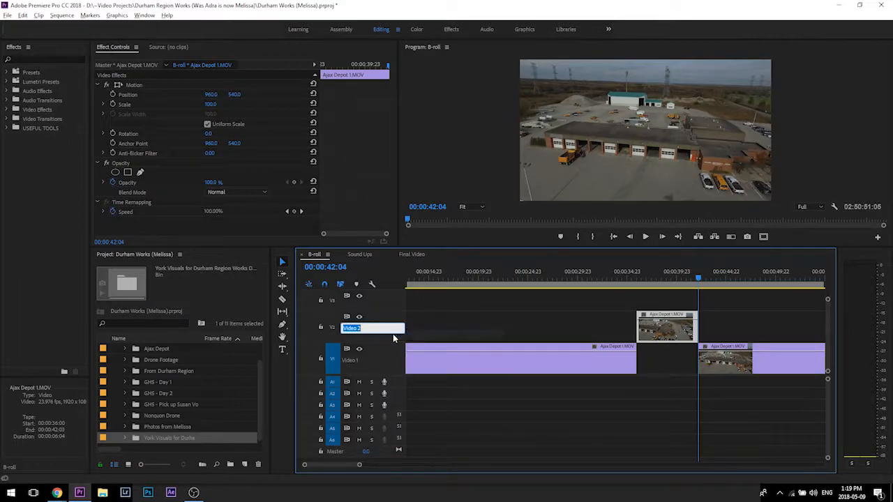
text(Drone Shots)
key(Return)
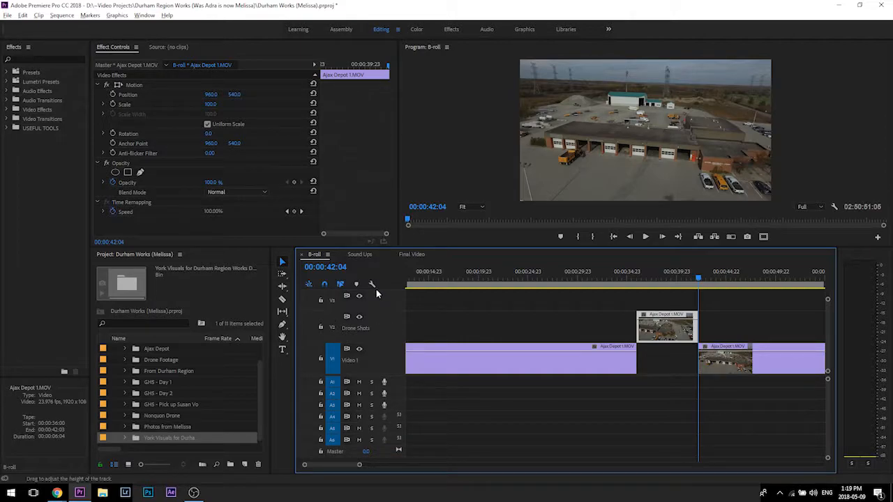
drag(370, 286, 371, 284)
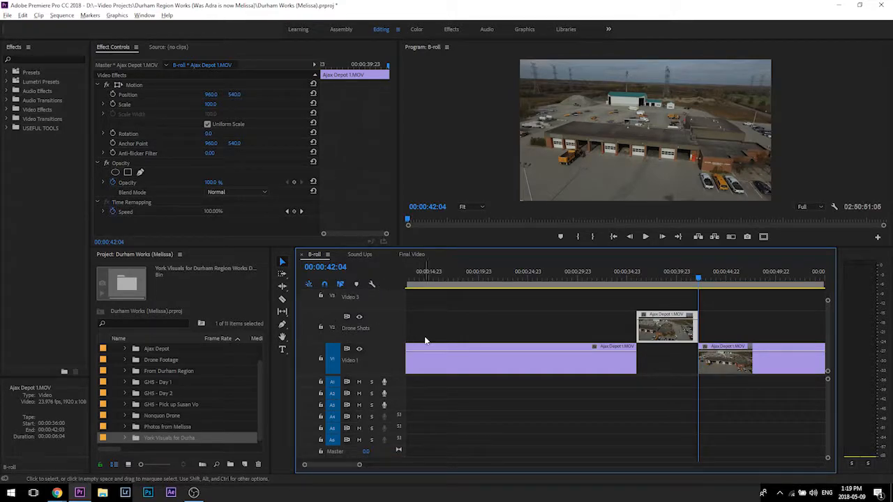
Step: Scrub on through the Ajax Depot footage to 00:01:13:08 and survey the remaining clips on the timeline
scroll(446, 346, down, 3)
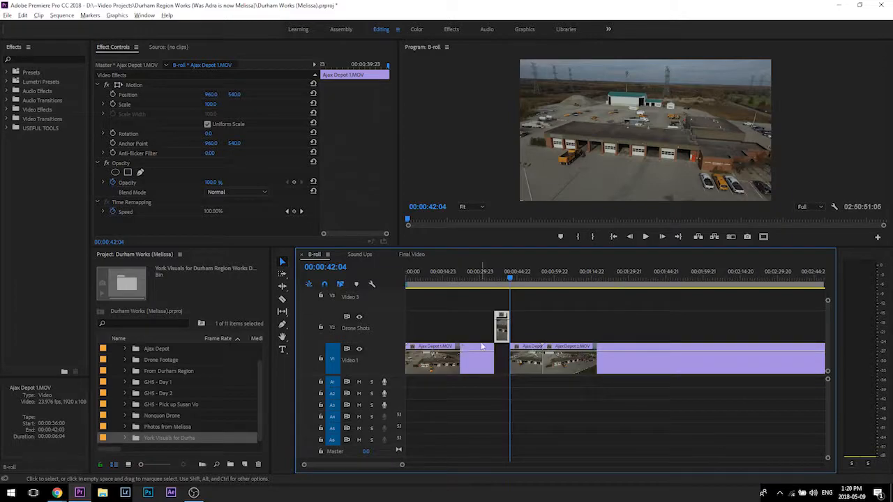
drag(510, 279, 587, 287)
scroll(617, 305, down, 4)
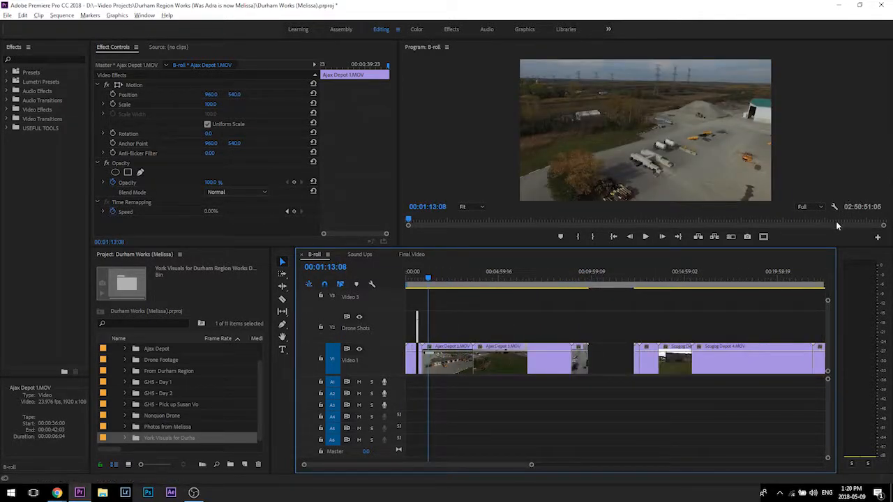
scroll(508, 360, down, 5)
scroll(443, 322, up, 8)
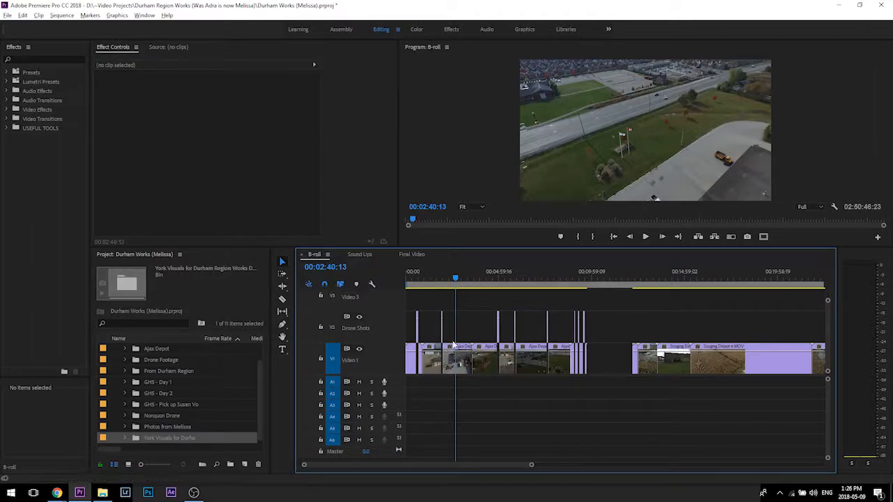
Step: Inspect the first selected Ajax Depot 1.MOV shot near 00:00:34:12 and the following picks on the Drone Shots track
click(424, 273)
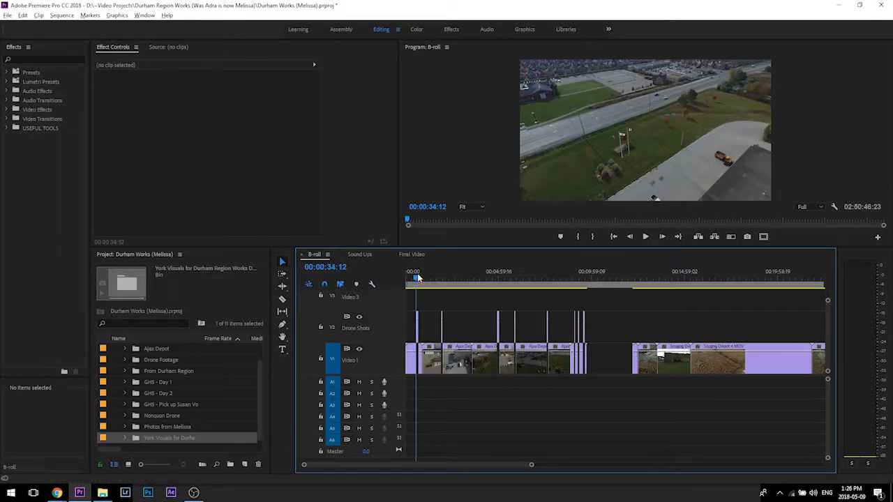
key(=)
key(=)
click(603, 337)
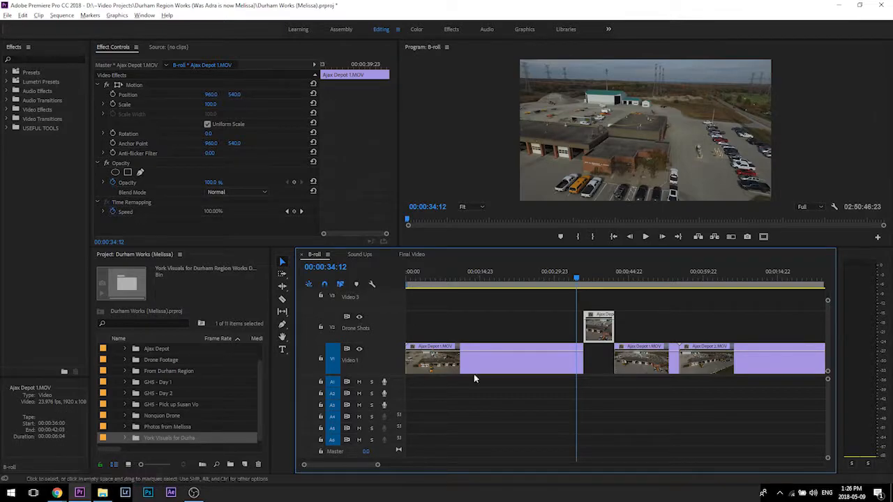
key(minus)
key(minus)
key(minus)
key(minus)
key(minus)
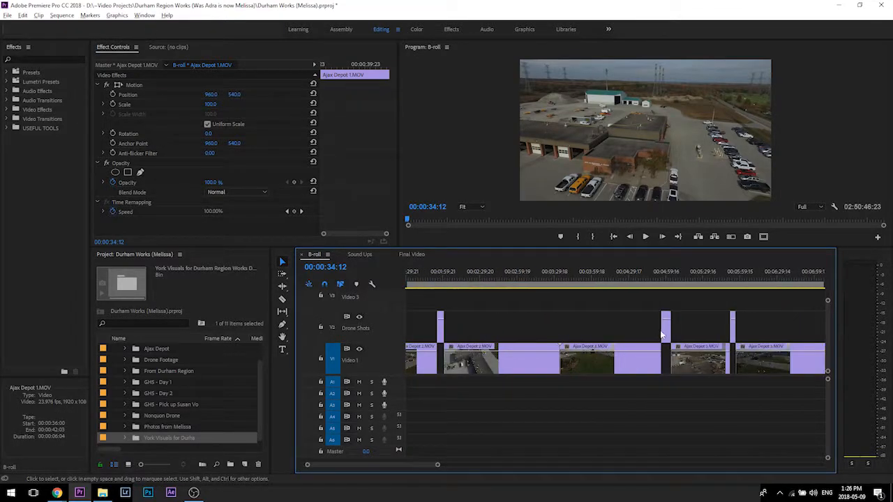
Step: Go to 00:09:36:03 and inspect the last selected Ajax Depot shot on the Drone Shots track
click(763, 278)
key(equal)
key(equal)
key(equal)
key(equal)
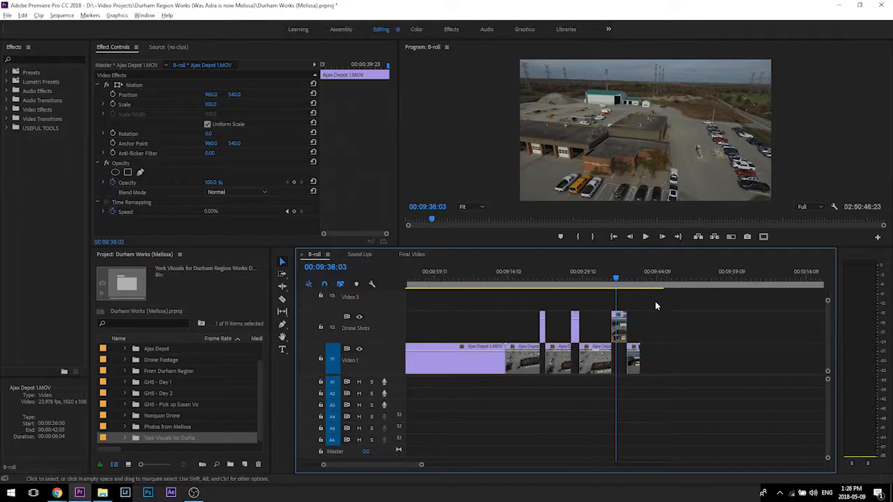
key(equal)
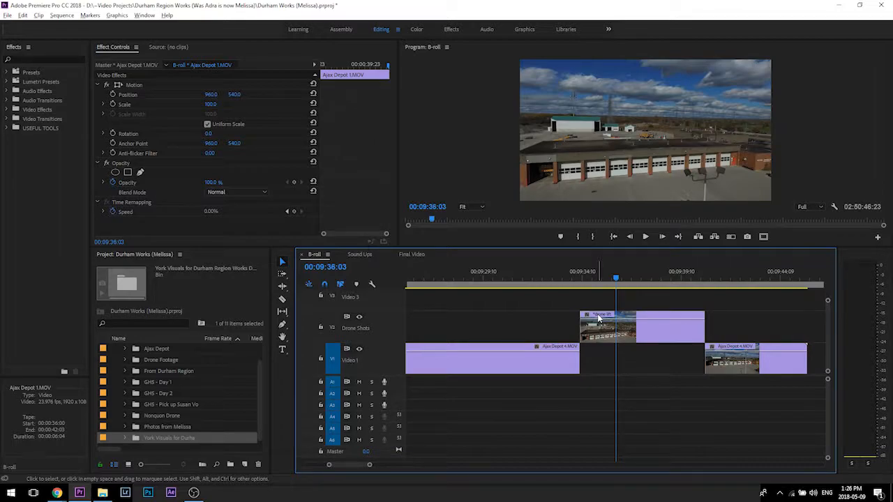
Step: Select all leftover Ajax Depot clips on Video 1 and ripple delete them to close the gaps between the selected shots
key(minus)
key(minus)
key(minus)
key(minus)
key(minus)
key(minus)
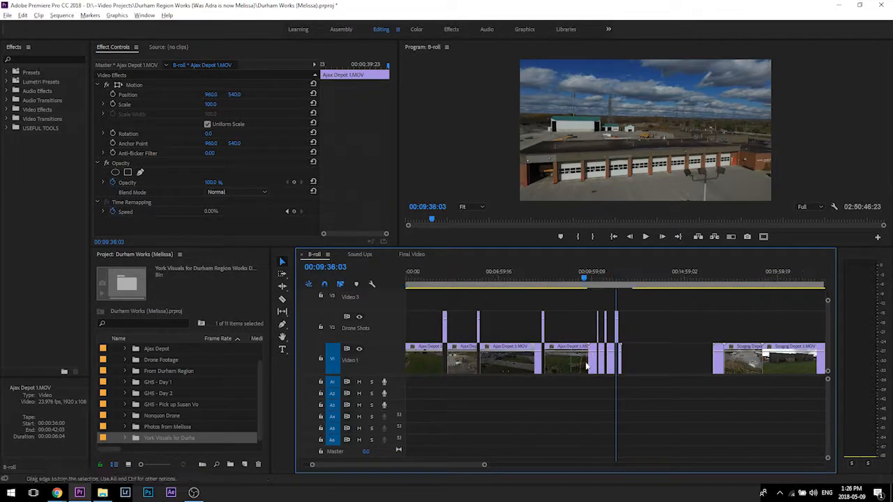
key(minus)
drag(607, 356, 389, 368)
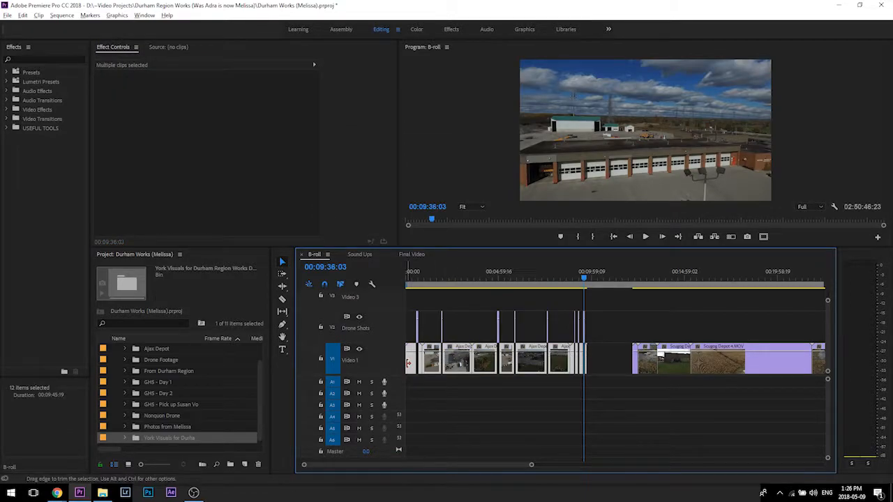
key(shift+Delete)
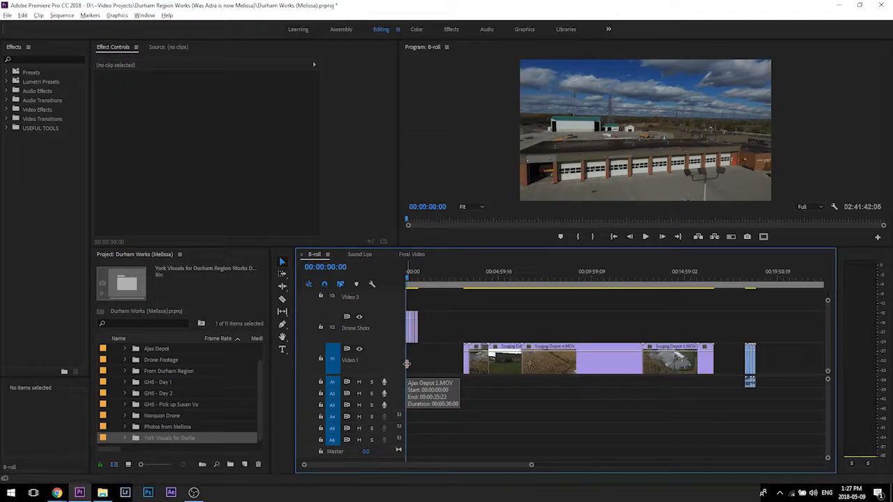
Step: Examine the selected drone shots gathered at the start of the sequence
key(equal)
key(equal)
key(equal)
key(equal)
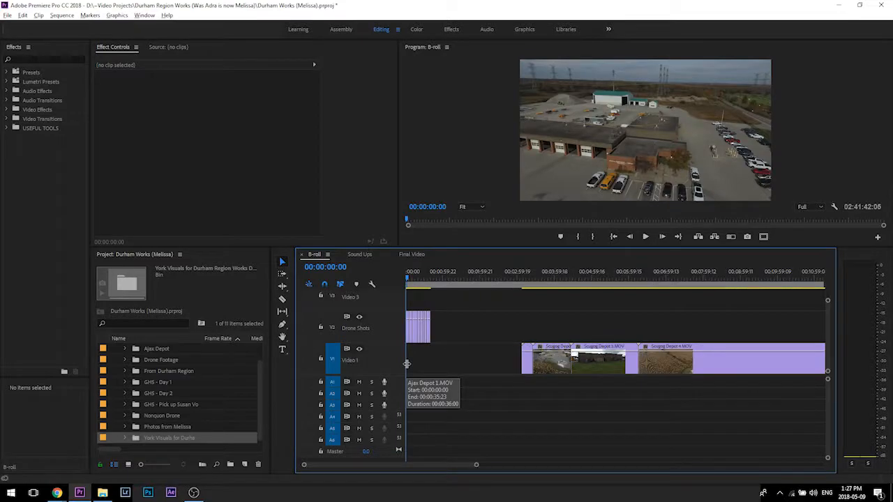
key(equal)
key(minus)
key(minus)
key(minus)
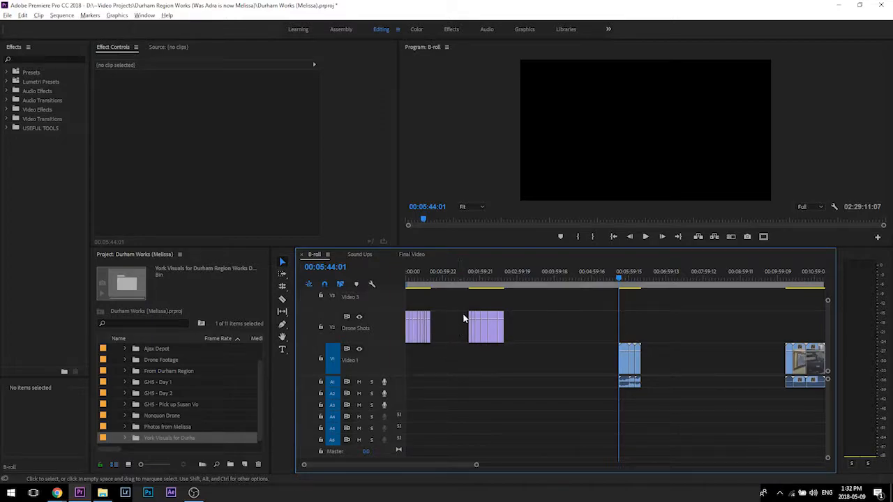
Step: Scrub the roadwork clip MVI_1633.MOV to about 00:05:54, mute Audio 1 and increase its track height
click(621, 279)
scroll(621, 278, up, 5)
drag(619, 278, 646, 319)
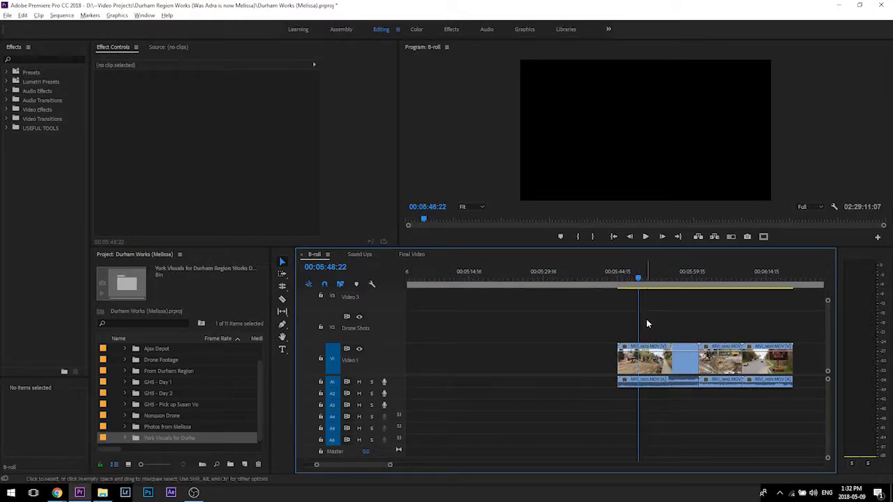
scroll(646, 324, down, 2)
scroll(644, 323, up, 4)
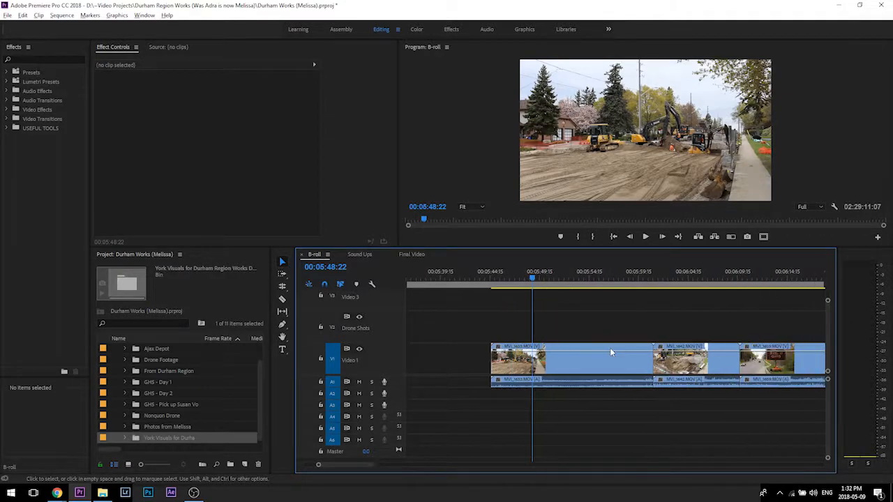
drag(462, 279, 515, 276)
click(358, 382)
drag(387, 399, 388, 424)
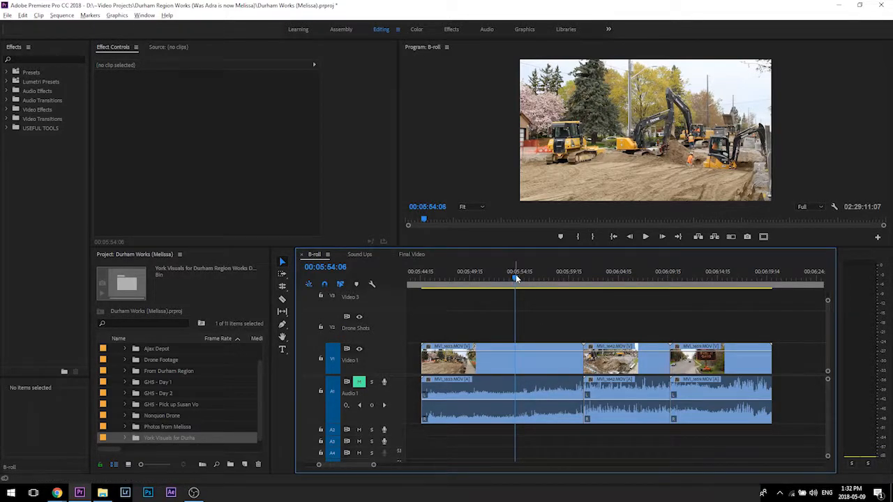
drag(517, 277, 519, 277)
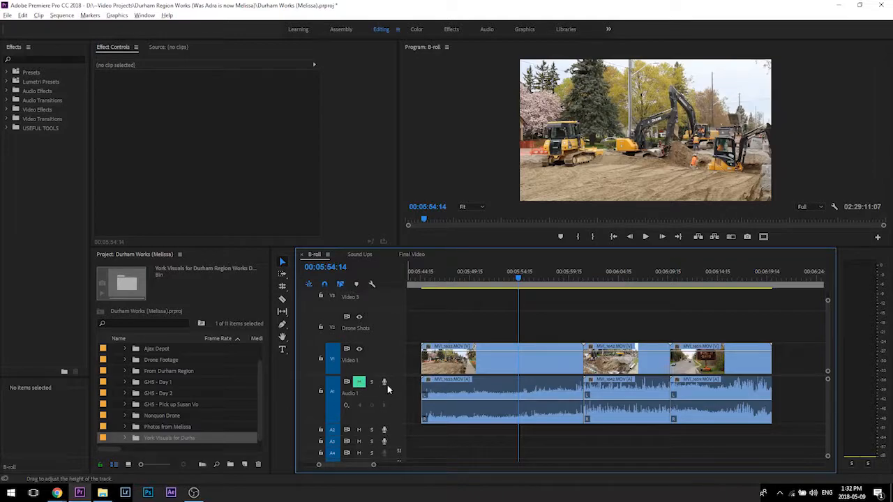
drag(393, 431, 394, 441)
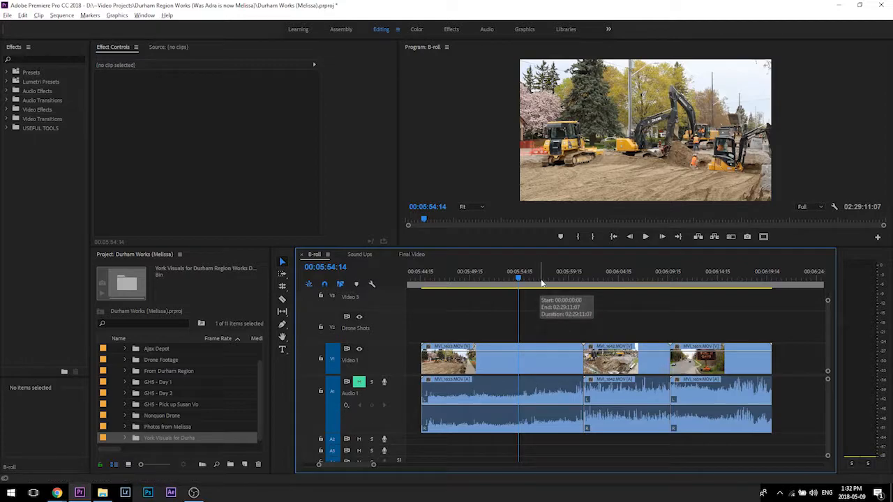
Step: Cut MVI_1633.MOV at 00:05:54:05 and 00:06:00:03 and raise the section's video to the Video 3 track
drag(519, 276, 575, 275)
key(ctrl+k)
key(ctrl+k)
drag(553, 359, 552, 311)
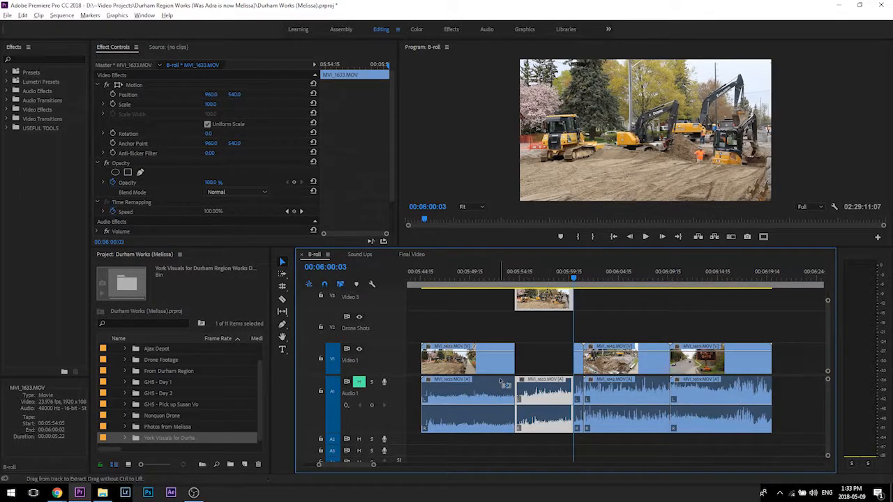
scroll(490, 354, down, 4)
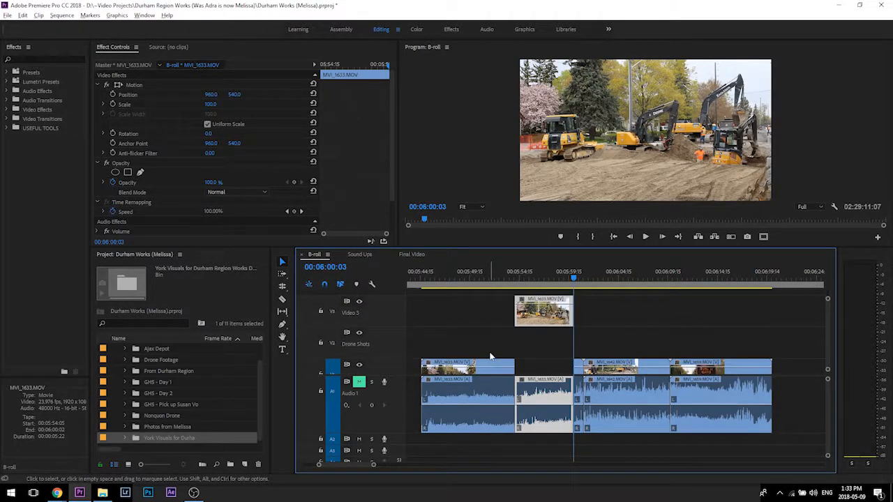
scroll(489, 336, down, 3)
scroll(489, 335, up, 4)
scroll(489, 335, up, 4)
scroll(434, 329, down, 3)
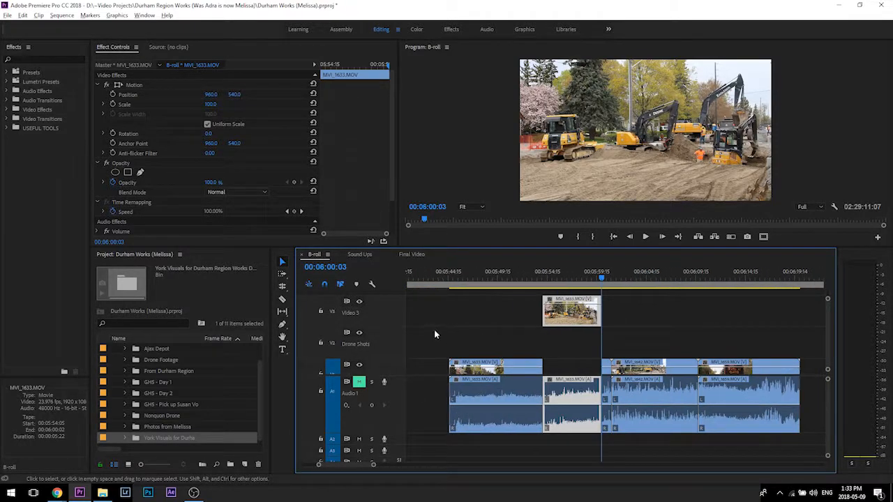
Step: Rename the Video 3 track as Construction
right_click(364, 317)
click(388, 322)
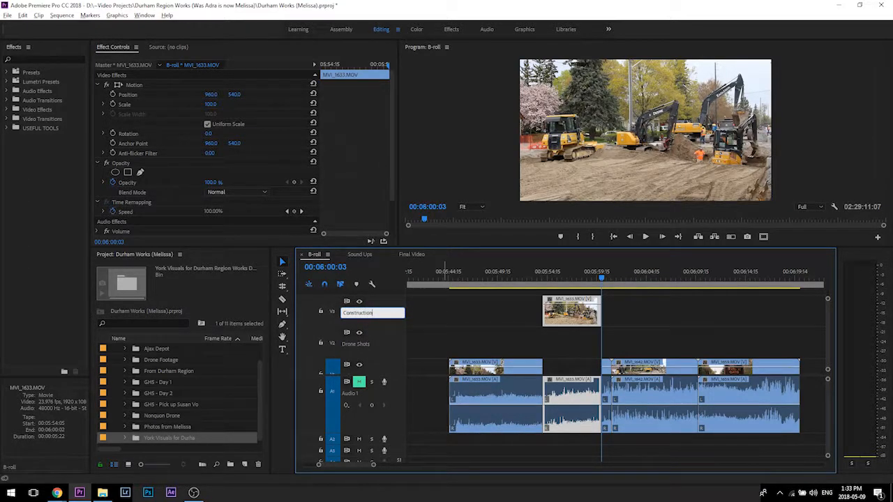
key(Return)
Step: Cut a section of MVI_1642.MOV from about 00:06:03 to 00:06:08 and raise its video to the Construction track
scroll(638, 325, down, 2)
click(569, 278)
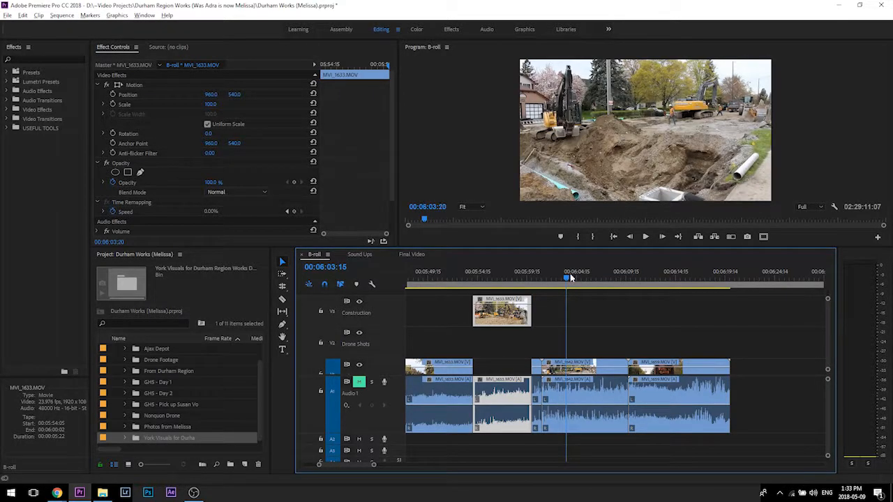
click(592, 277)
click(612, 278)
key(ctrl+k)
drag(592, 391, 595, 310)
Step: Cut MVI_1659.MOV at 00:06:15:20 and 00:06:19:11 and raise the section's video to the Construction track
drag(674, 278, 684, 277)
drag(689, 277, 725, 277)
drag(705, 366, 706, 312)
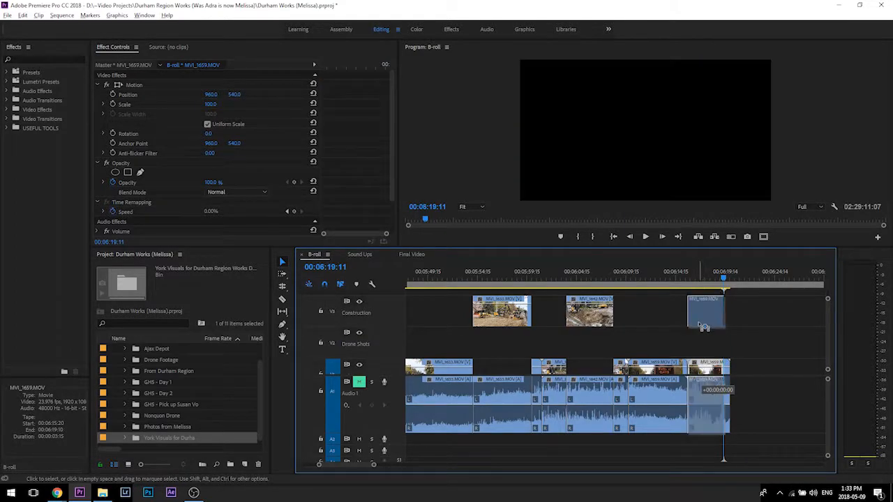
Step: Select all leftover roadwork clips on Video 1 and ripple delete them
key(minus)
key(minus)
drag(660, 362, 510, 372)
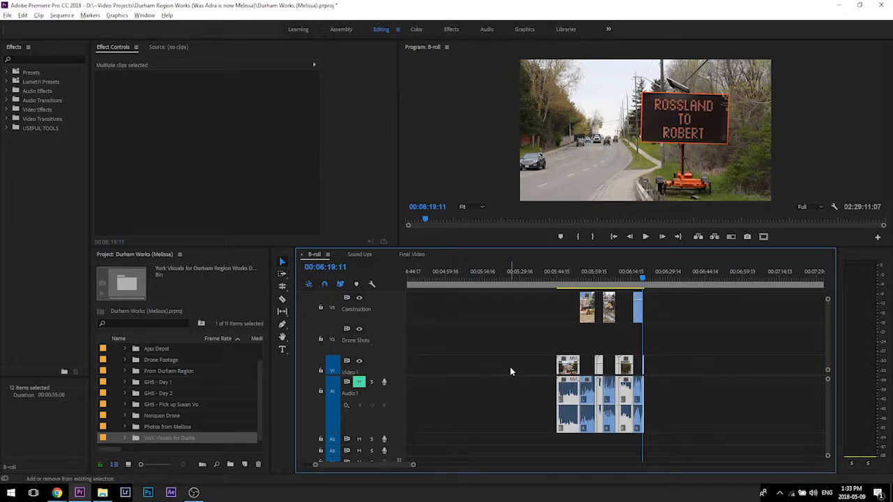
key(shift+Delete)
Step: Cut P1200554.MP4 at 00:09:55:02 and 00:09:59:08 and raise the control room section's video to the Video 4 track
key(minus)
key(minus)
key(minus)
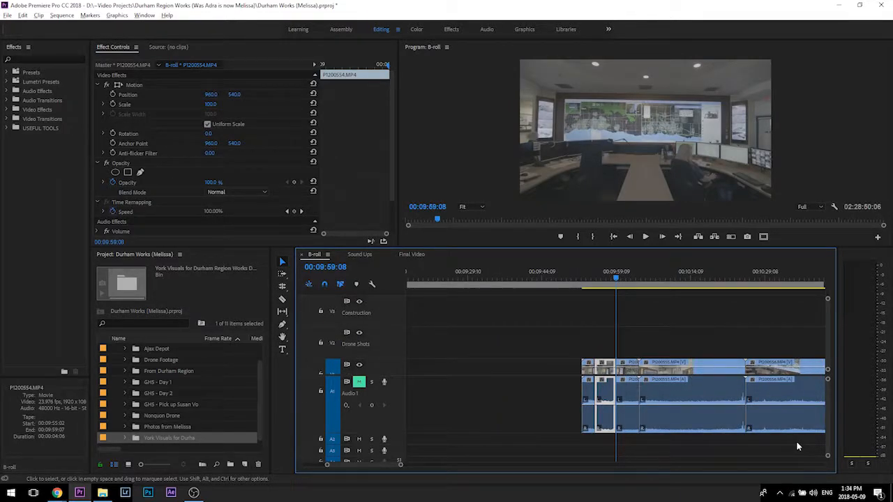
key(minus)
key(minus)
key(minus)
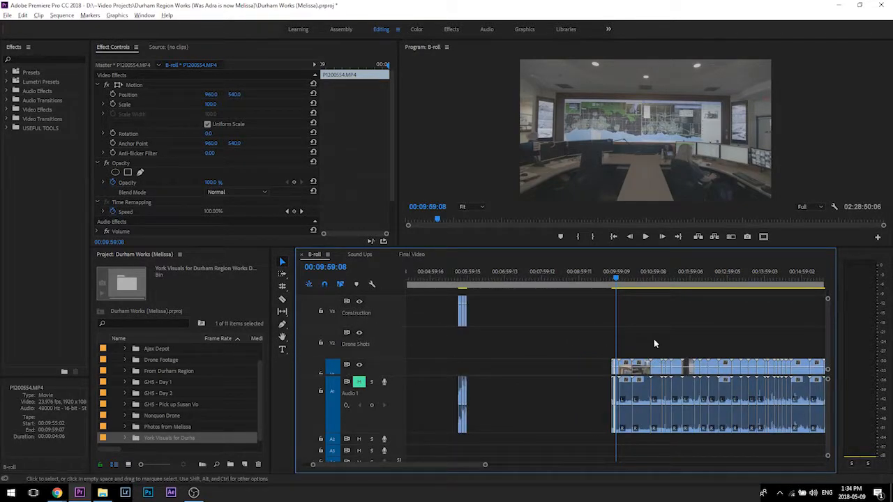
key(equal)
key(equal)
key(equal)
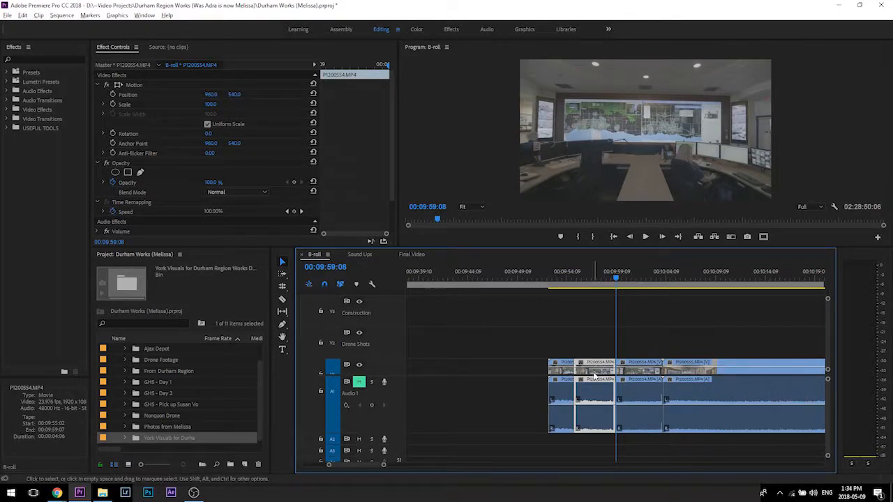
drag(597, 366, 593, 292)
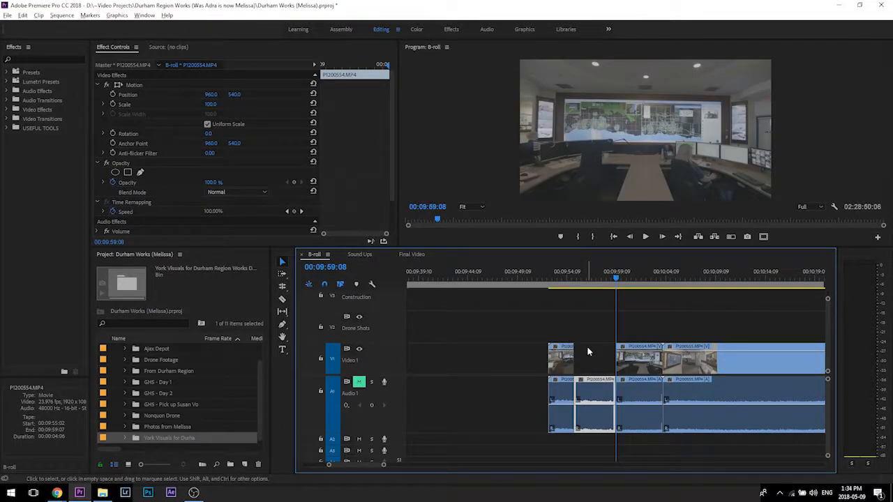
Step: Rename the Video 4 track as Control Centre
scroll(587, 351, up, 2)
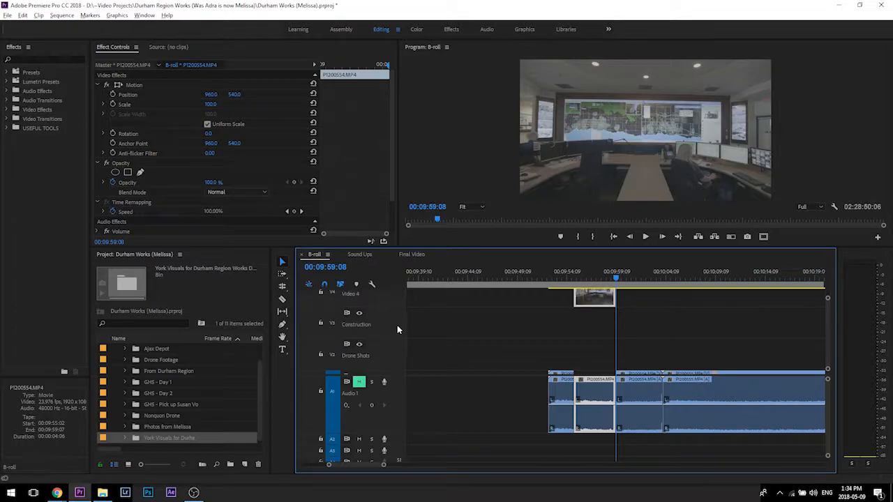
right_click(370, 297)
click(386, 304)
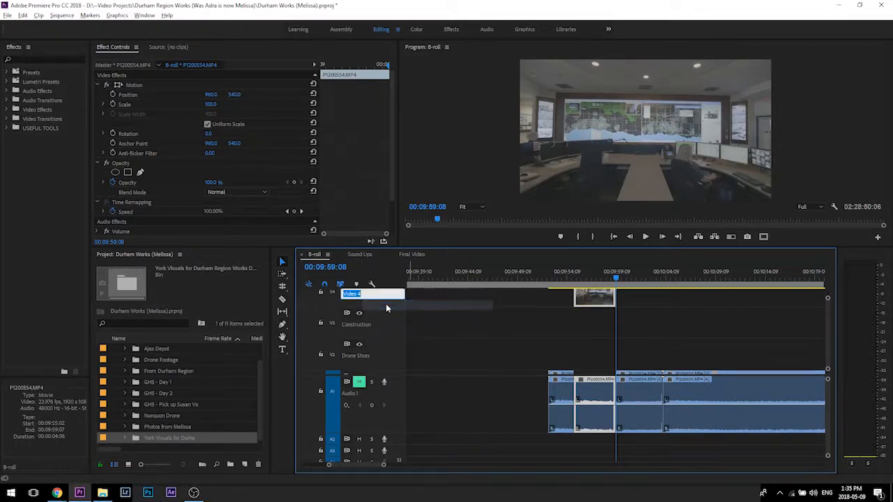
text(Control Centre)
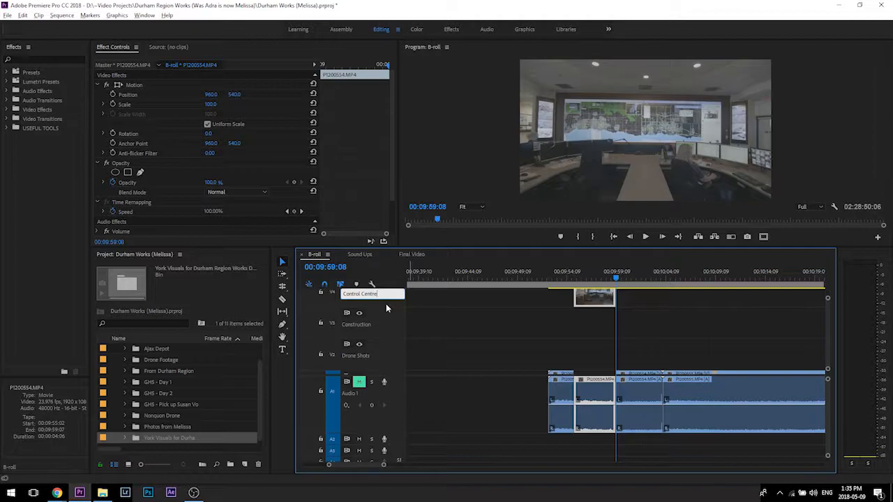
key(Return)
Step: Cut out the section of P1200555.MP4 from 00:10:08:05 to 00:10:15:19 and raise its video to the Control Centre track
scroll(509, 320, down, 4)
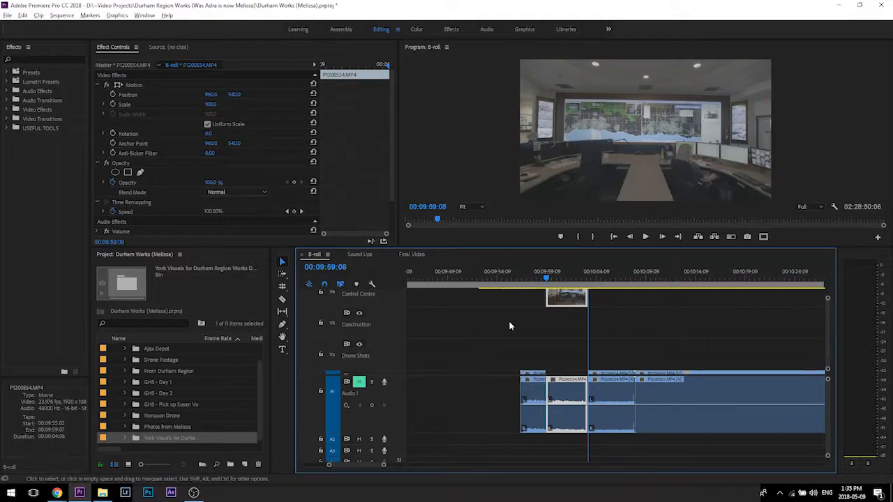
click(532, 277)
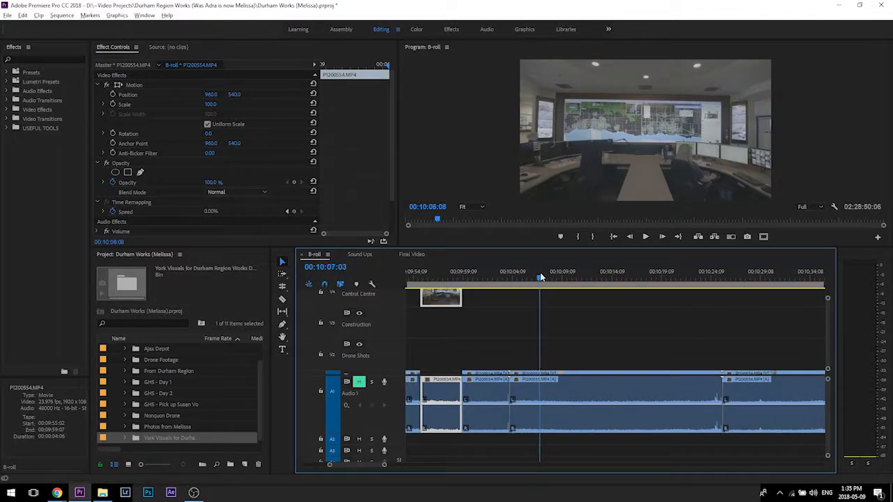
drag(541, 277, 624, 291)
drag(592, 389, 593, 352)
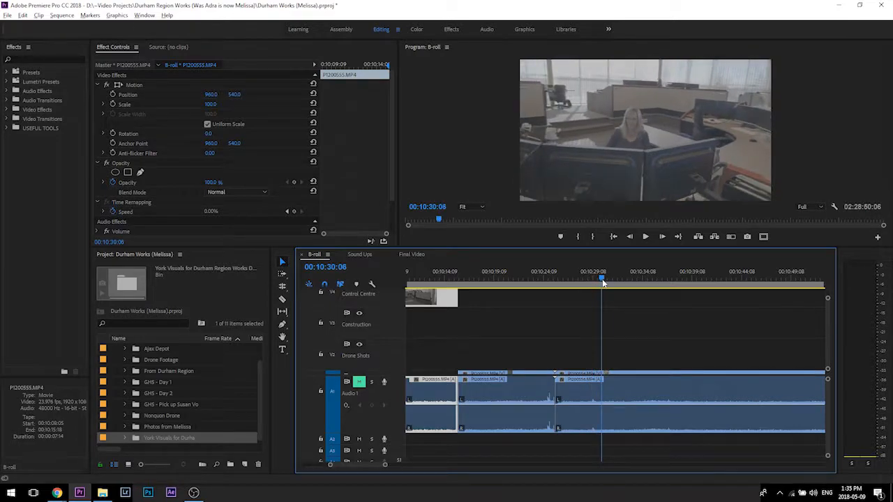
Step: Scrub on to P1200556.MP4, cut it at 00:10:40:11 and 00:10:47:21, and raise the section's video to the Control Centre track
drag(609, 284, 704, 288)
scroll(683, 308, down, 5)
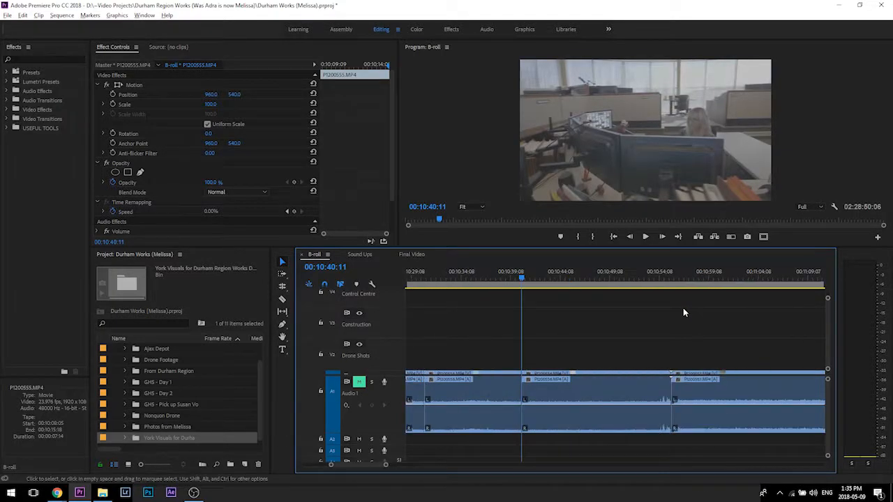
drag(509, 282, 556, 279)
key(space)
key(space)
key(ctrl+k)
drag(544, 385, 553, 306)
Step: Cut P1200557.MP4 at 00:11:00:12 and 00:11:04:23 and raise the sign shot's video to the Control Centre track
scroll(548, 358, down, 2)
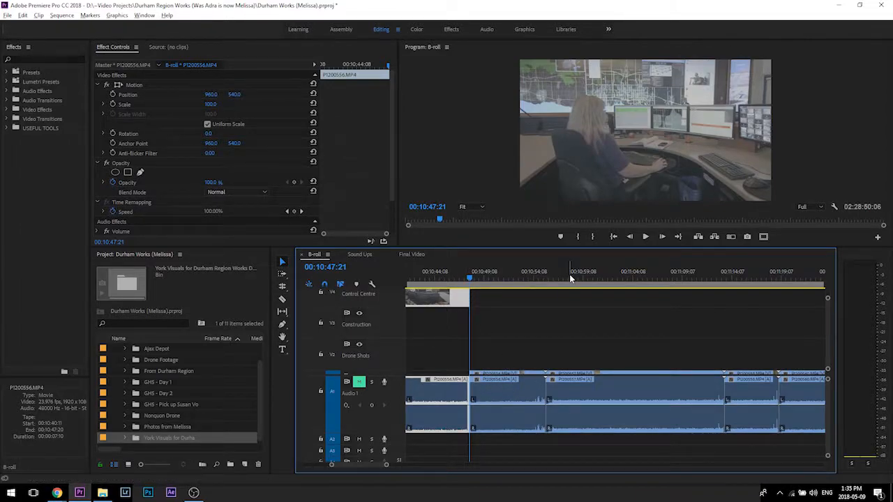
drag(570, 277, 641, 288)
drag(620, 392, 620, 351)
Step: Cut out P1200558.MP4 from 00:11:14:19 to 00:11:18:05 and P1200560.MP4 from 00:11:20:16 to 00:11:25:02, raising both sections to the Control Centre track
scroll(608, 343, down, 6)
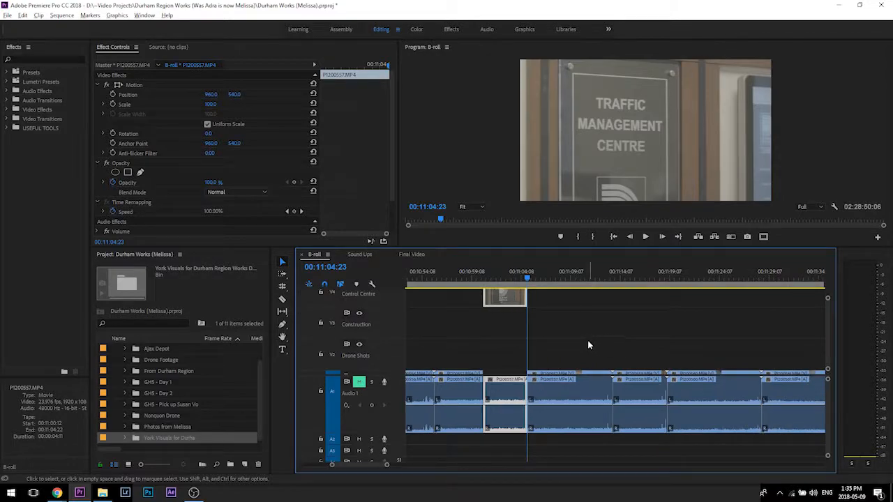
click(564, 277)
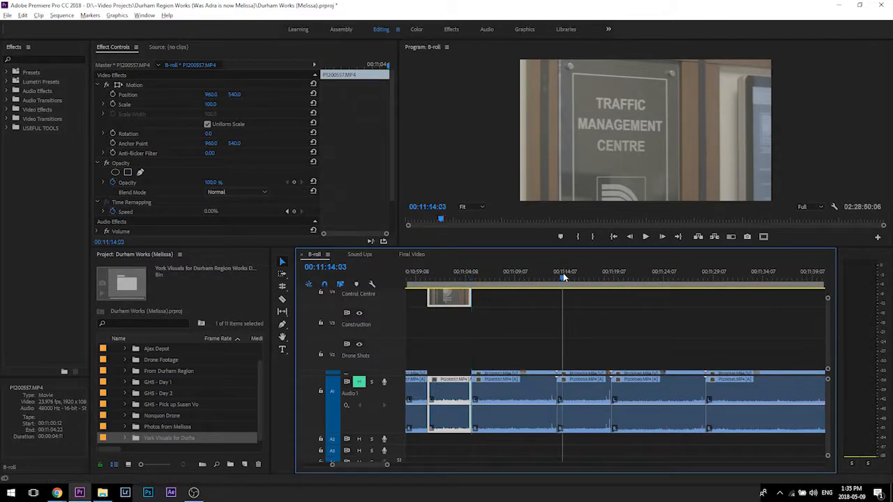
drag(566, 276, 600, 281)
drag(590, 403, 673, 285)
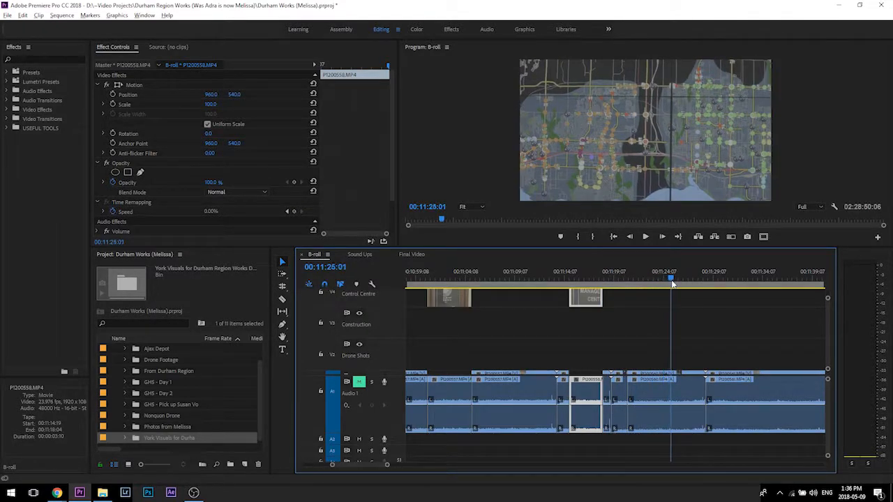
drag(672, 333, 649, 298)
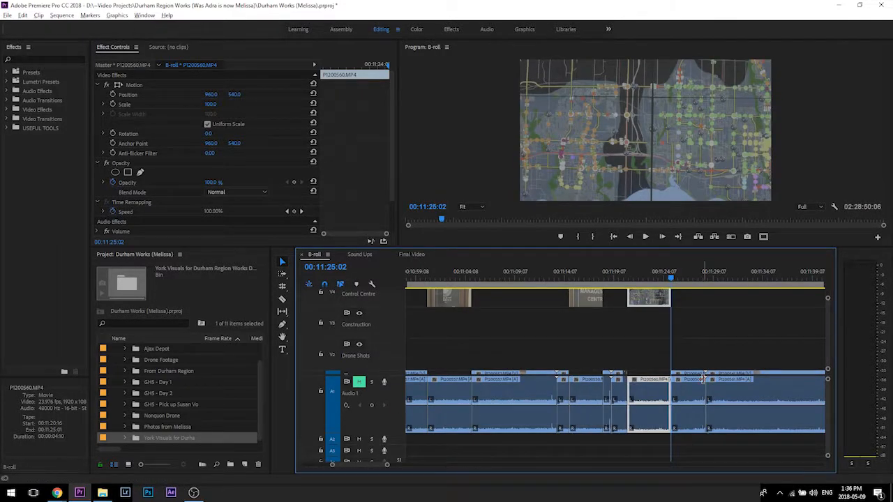
Step: Cut P1200561.MP4 at 00:11:32:04 and 00:11:41:05 and raise the section's video to the Control Centre track
scroll(672, 353, down, 5)
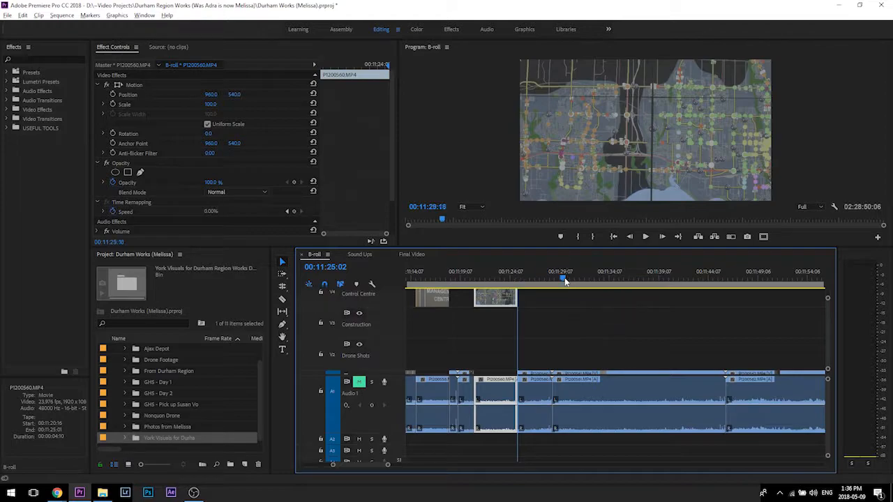
drag(573, 279, 678, 282)
key(ctrl+k)
drag(642, 374, 643, 303)
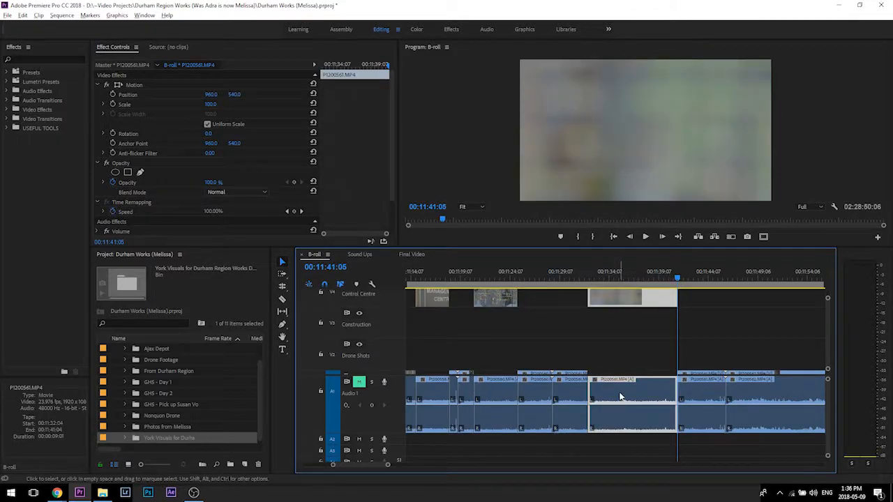
Step: Rename the raised P1200561.MP4 section as Texture
right_click(621, 396)
click(654, 427)
text(Text)
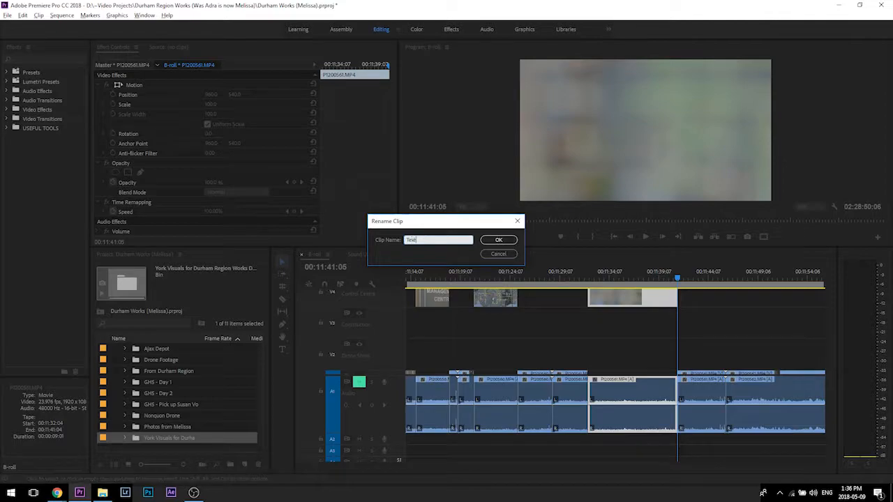
key(Return)
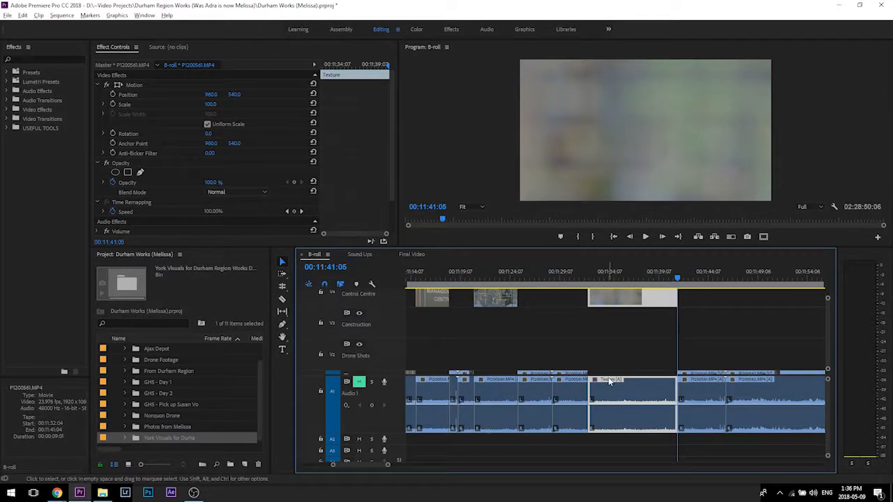
Step: Cut P1200562.MP4 at 00:11:49:21 and 00:11:54:18 and raise the section's video to the Control Centre track
scroll(604, 375, down, 5)
scroll(513, 307, down, 2)
drag(514, 279, 591, 283)
drag(562, 390, 566, 317)
Step: Cut out P1200563.MP4 from 00:12:07:00 to 00:12:12:03 and P1200564.MP4 from 00:12:20:18 to 00:12:26:10, raising both sections to the Control Centre track
scroll(472, 287, down, 5)
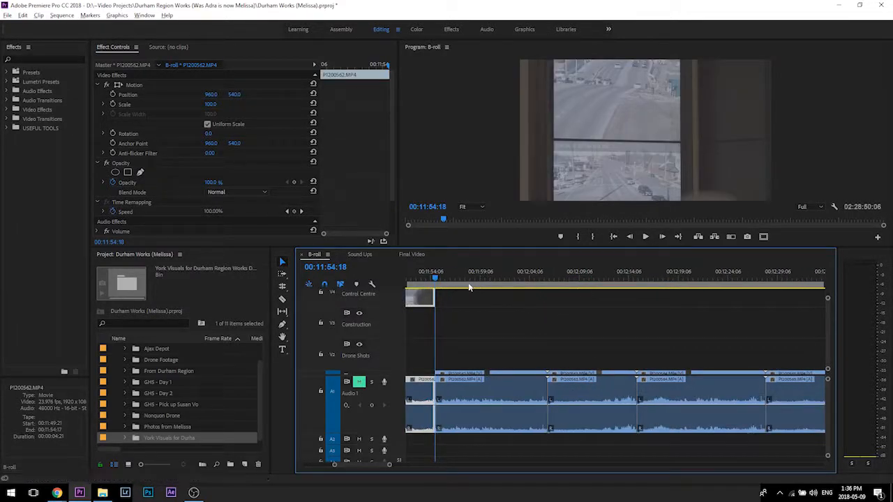
drag(460, 279, 606, 290)
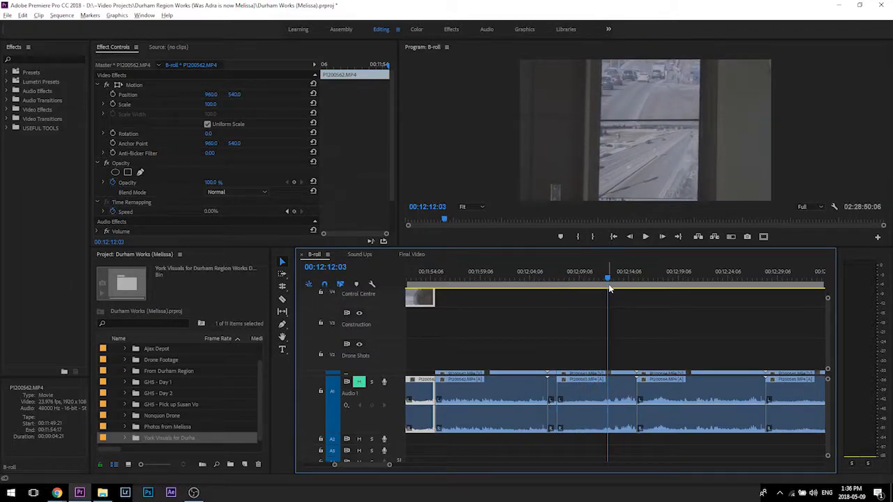
key(ctrl+k)
drag(577, 381, 666, 284)
scroll(583, 321, down, 2)
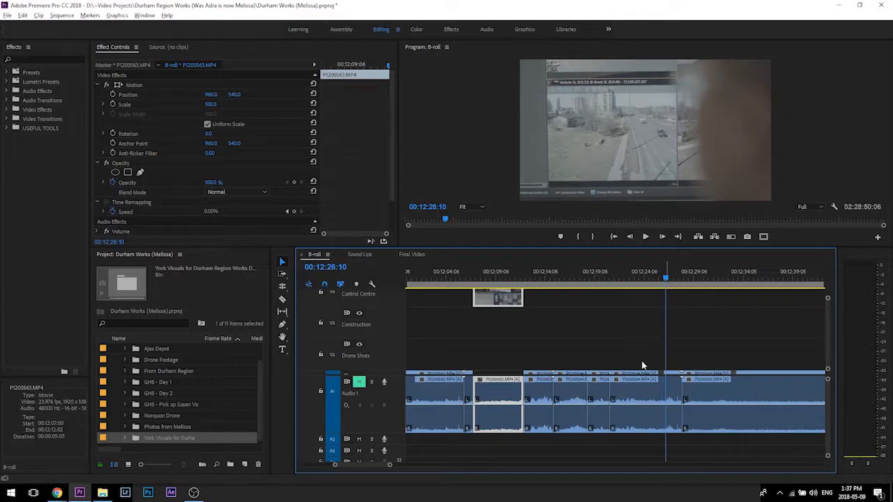
drag(641, 382, 636, 330)
Step: Scrub on to P1200566.MP4, cut it at 00:12:45:01 and 00:12:50:07, and raise the section's video to the Control Centre track
scroll(635, 331, down, 5)
drag(544, 278, 705, 286)
scroll(613, 349, down, 3)
scroll(611, 349, down, 2)
drag(496, 283, 543, 307)
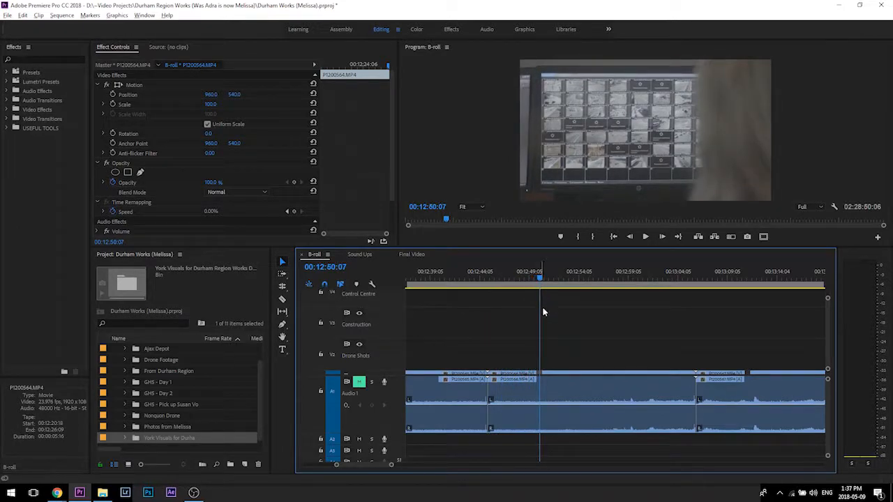
drag(522, 384, 496, 273)
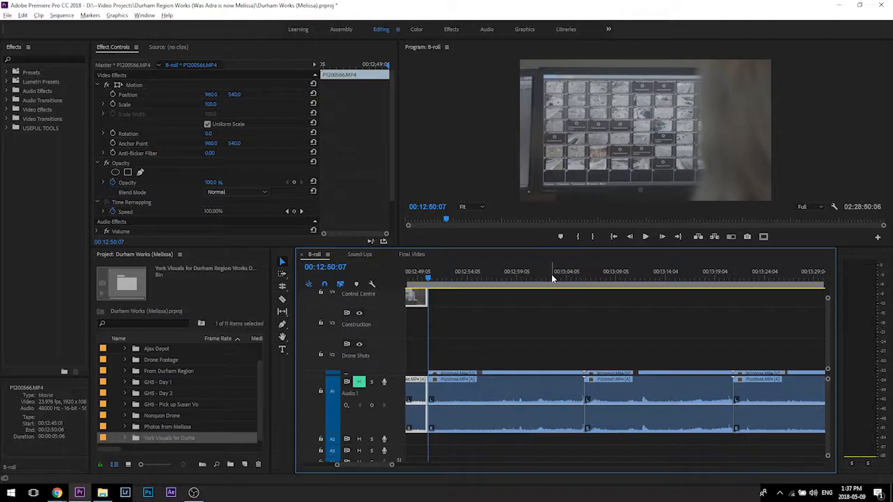
Step: Cut out P1200567.MP4 from 00:13:09:04 to 00:13:13:16 and P1200568.MP4 from 00:13:21:23 to 00:13:27:17, raising both sections to the Control Centre track
drag(558, 278, 670, 286)
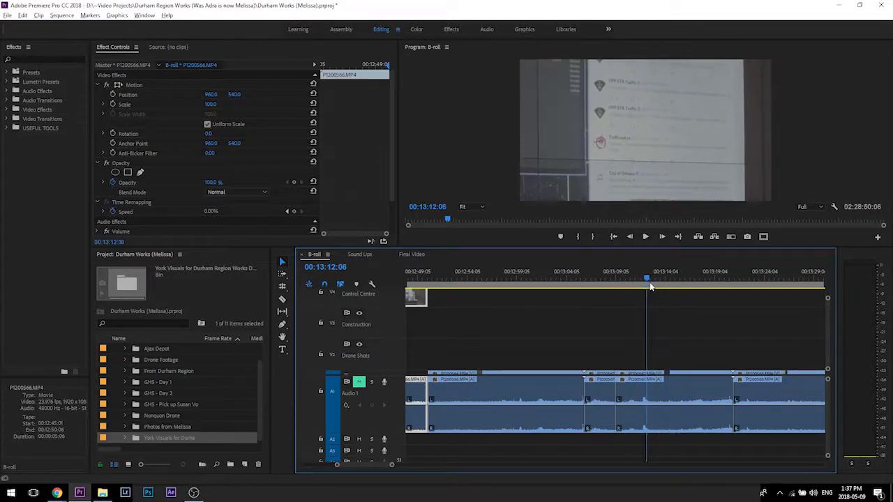
drag(641, 389, 604, 329)
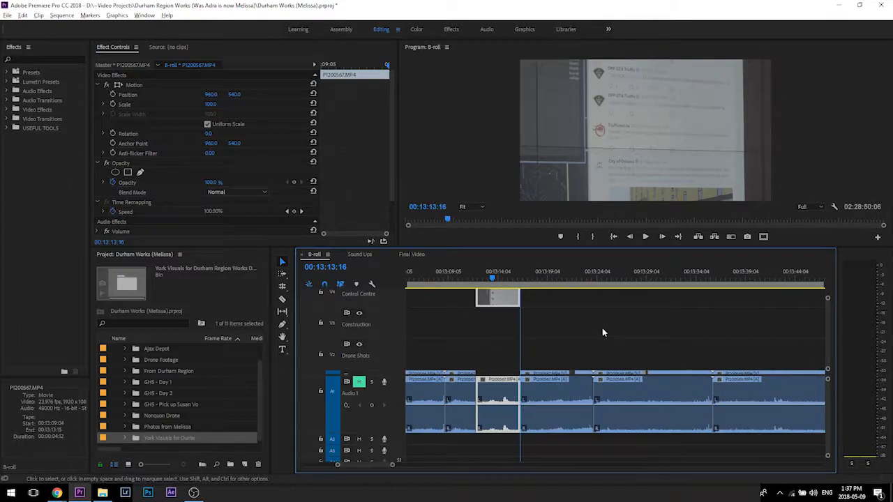
drag(566, 279, 632, 278)
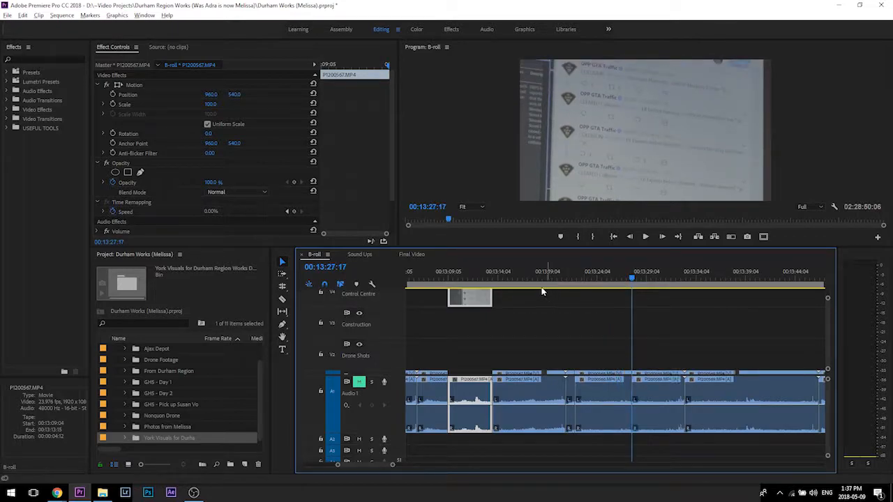
drag(592, 381, 565, 315)
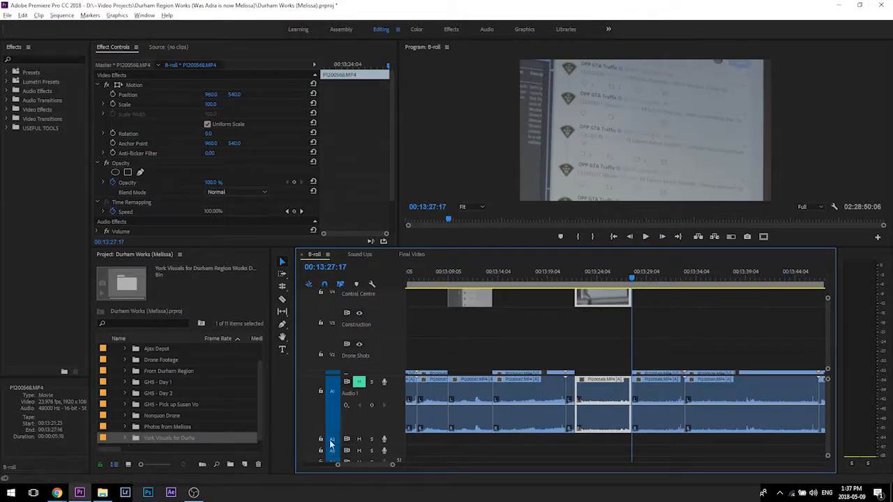
Step: Remove the unwanted part of the raised P1200568.MP4 section, ripple delete the gap and review the shortened shot
scroll(656, 332, down, 2)
drag(558, 300, 547, 298)
right_click(560, 391)
click(579, 395)
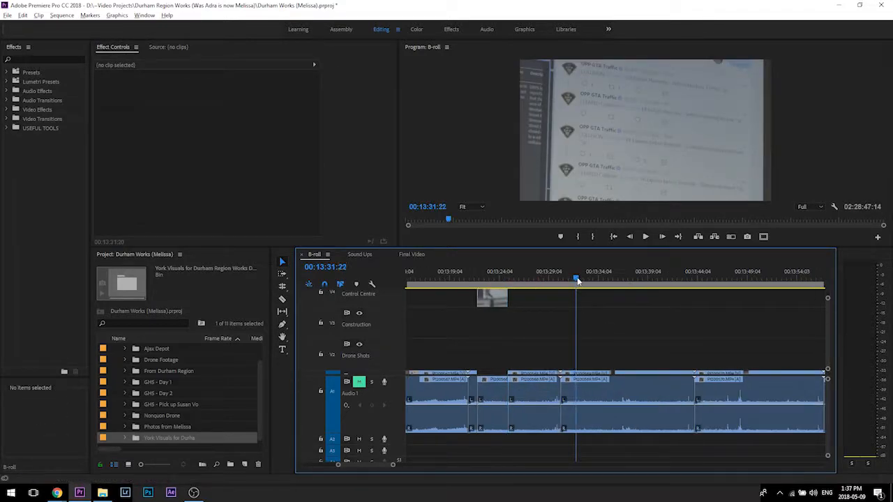
drag(583, 279, 492, 278)
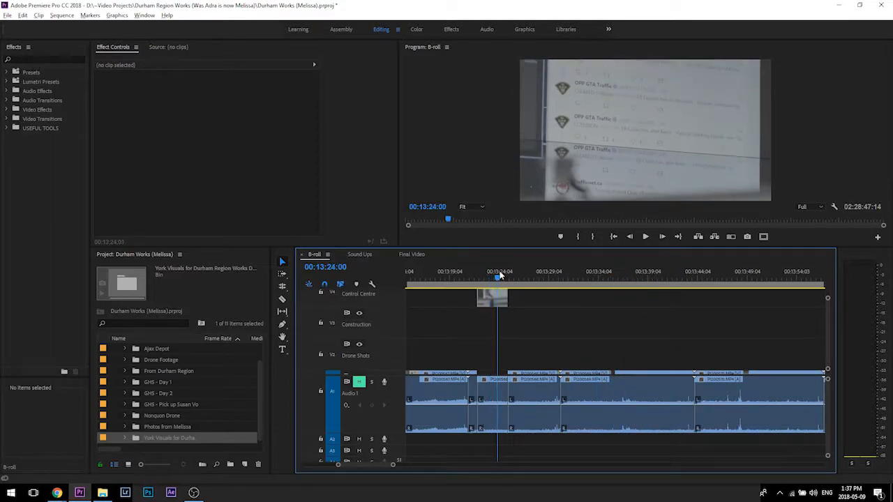
Step: Scrub on to P1200570.MP4, cut out the section from 00:13:45:13 to 00:13:51:17 and raise its video to the Control Centre track
click(632, 278)
drag(636, 277, 708, 279)
scroll(680, 321, down, 4)
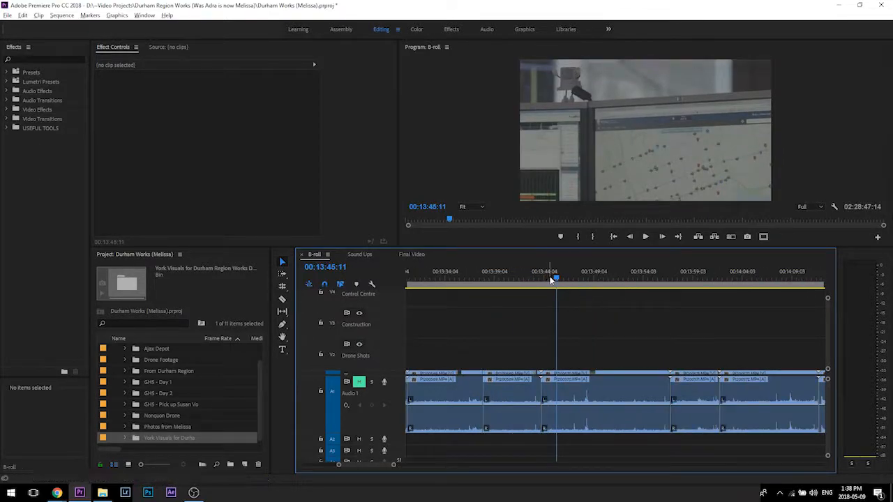
click(564, 277)
drag(572, 278, 613, 280)
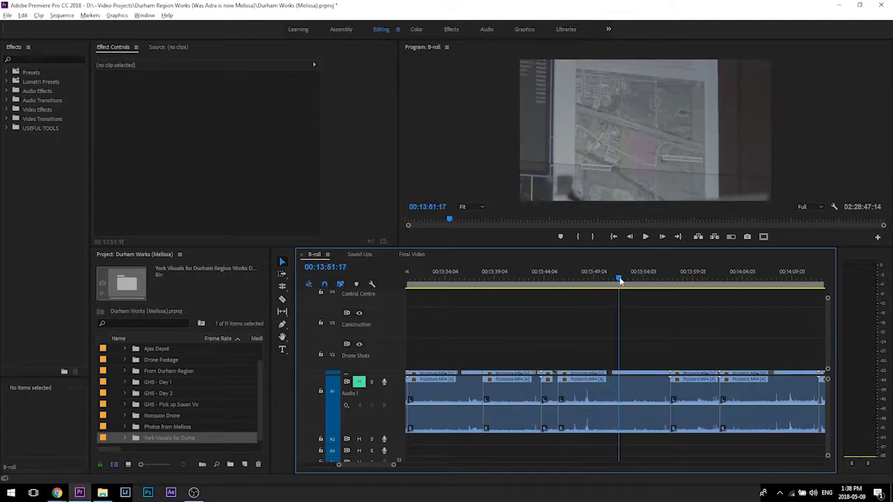
key(ctrl+k)
drag(594, 379, 594, 297)
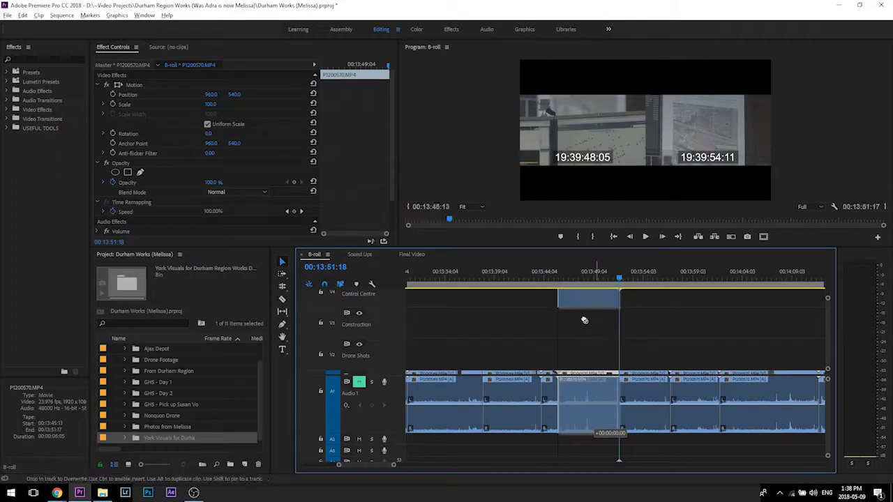
Step: Scrub through the next clip from about 00:13:57:13, choose the usable section and raise its video to the Control Centre track
scroll(558, 338, down, 3)
click(566, 278)
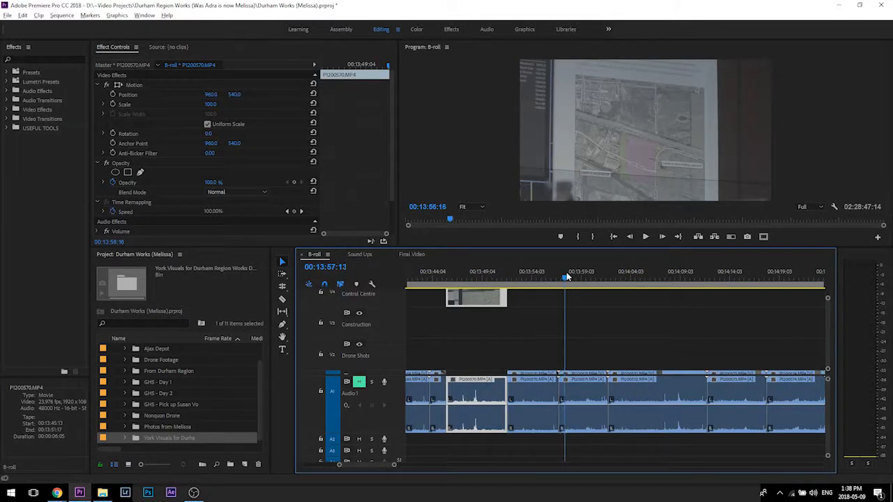
drag(567, 277, 602, 280)
drag(585, 373, 585, 298)
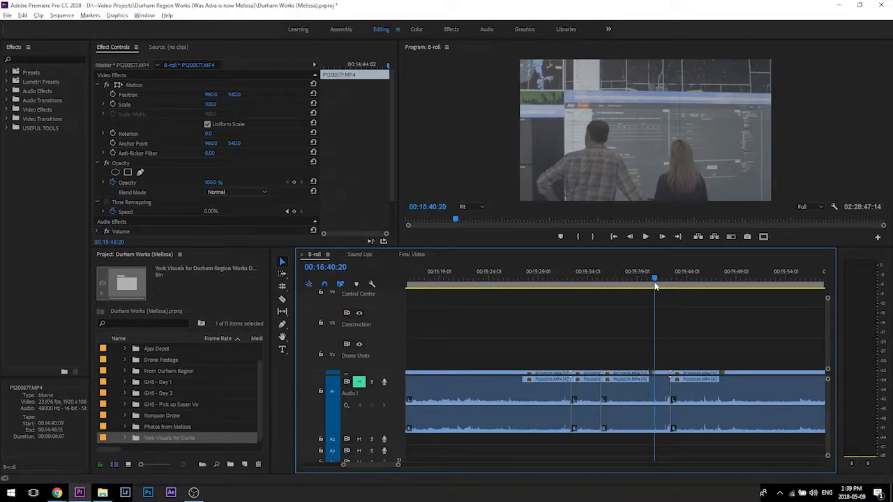
Step: Scrub through the unsorted shots from 00:15:40:20 to 00:15:44:23 and on into the following footage to judge them
drag(656, 286, 693, 278)
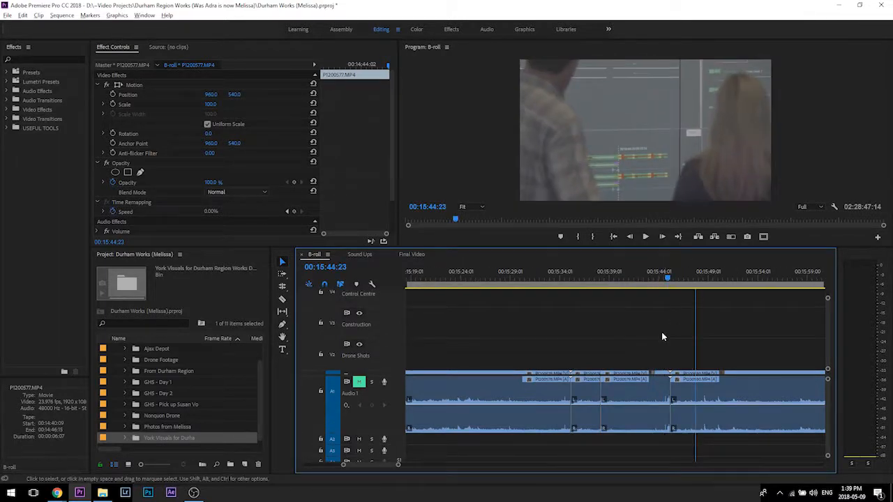
scroll(661, 332, down, 2)
click(538, 276)
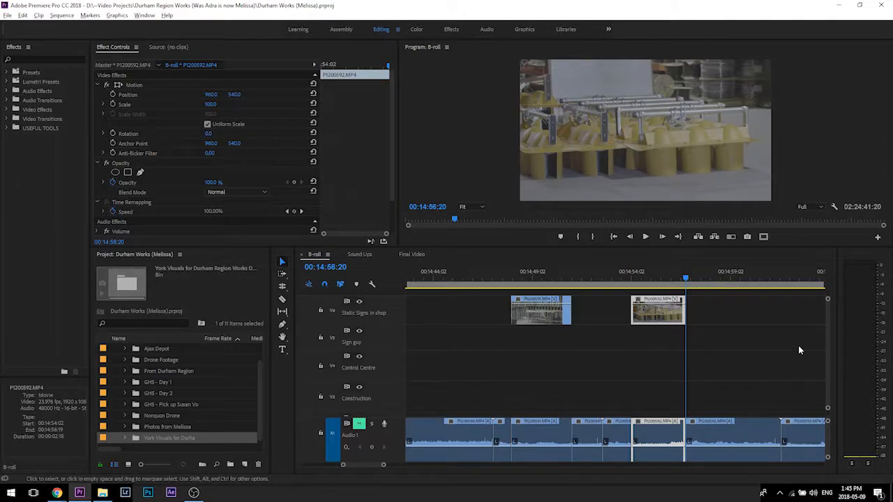
Step: Look over the track stack from Video 1 up to Static Signs in shop around 00:14:56:20 and the unsorted clips that follow
scroll(827, 331, down, 3)
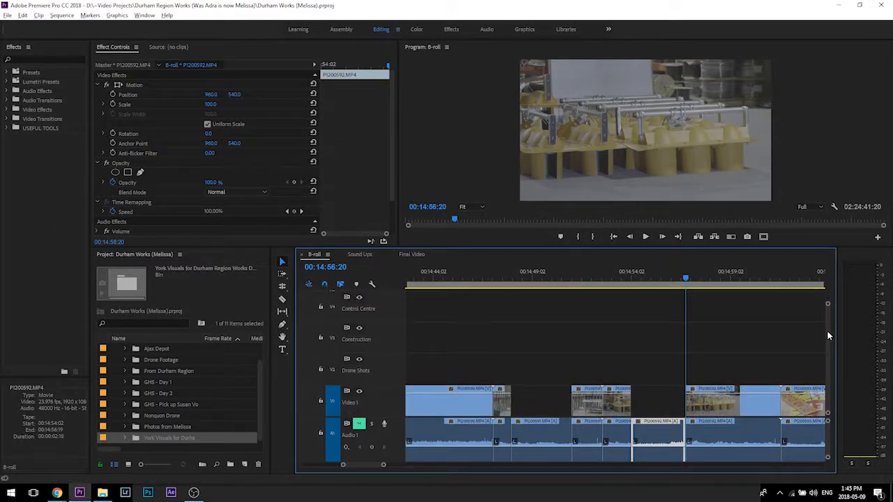
scroll(827, 319, down, 2)
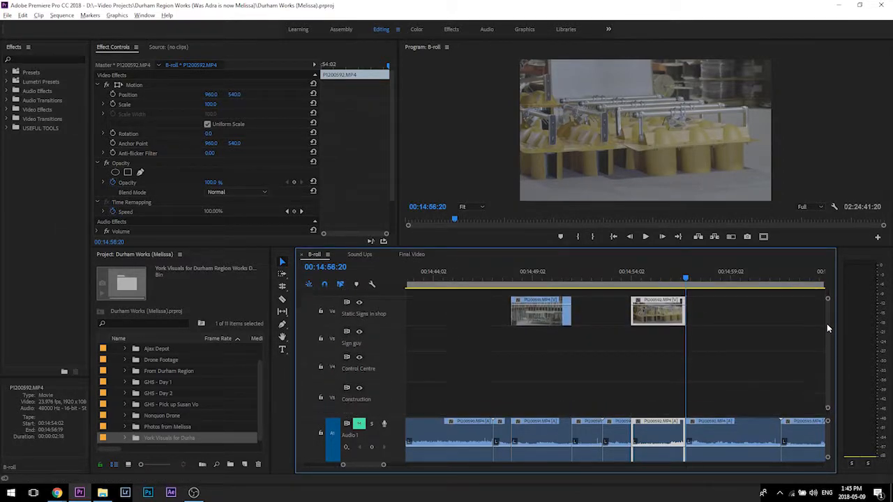
scroll(826, 327, up, 2)
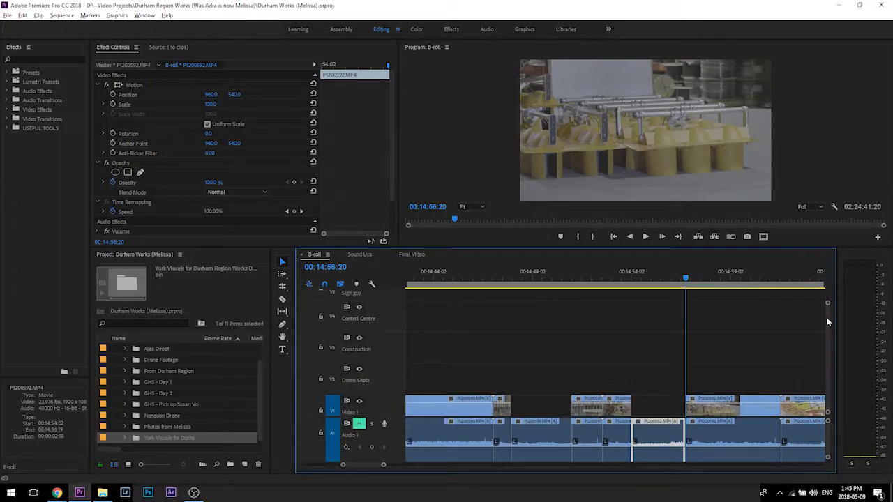
scroll(826, 318, up, 3)
scroll(636, 363, right, 3)
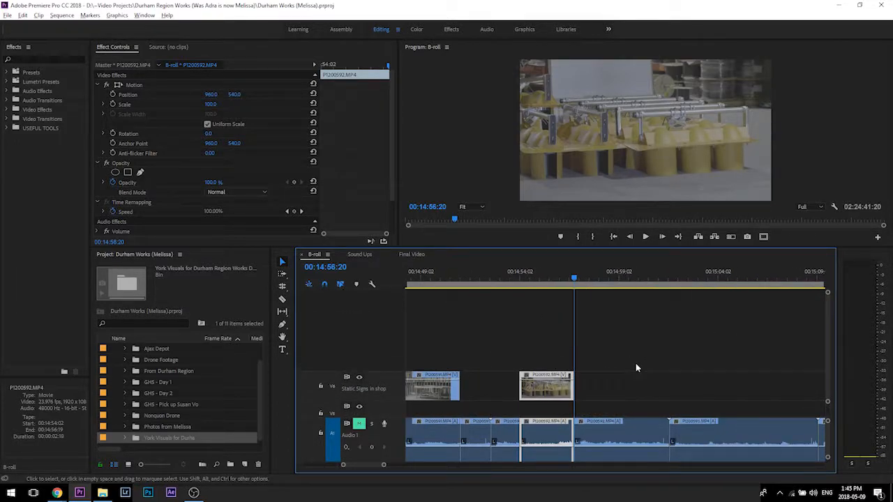
scroll(636, 367, down, 3)
scroll(636, 363, up, 1)
scroll(636, 361, right, 2)
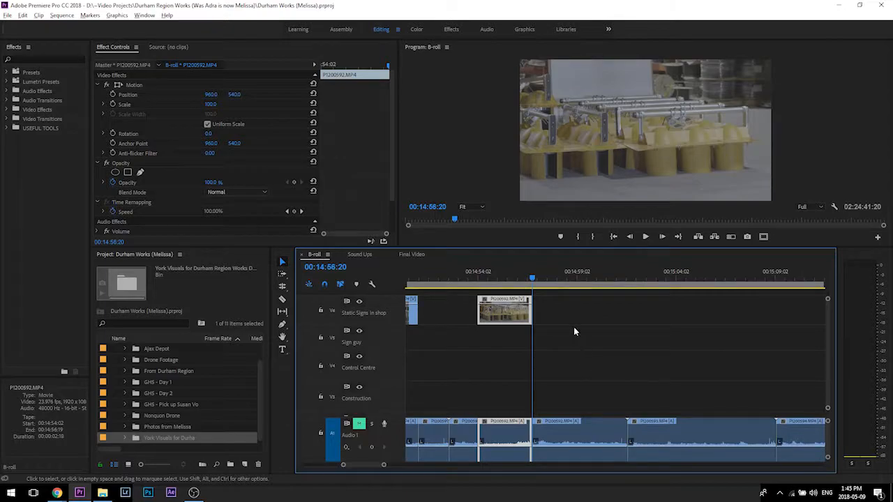
Step: Cut out P1200593.MP4 from 00:15:04:19 to 00:15:07:20 and raise the section's video to the Static Signs in shop track
drag(535, 280, 752, 281)
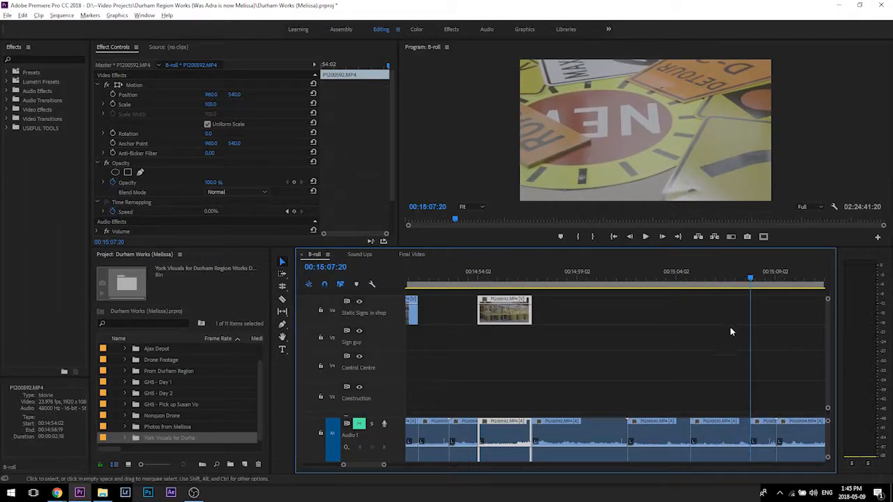
click(707, 431)
drag(708, 433, 717, 319)
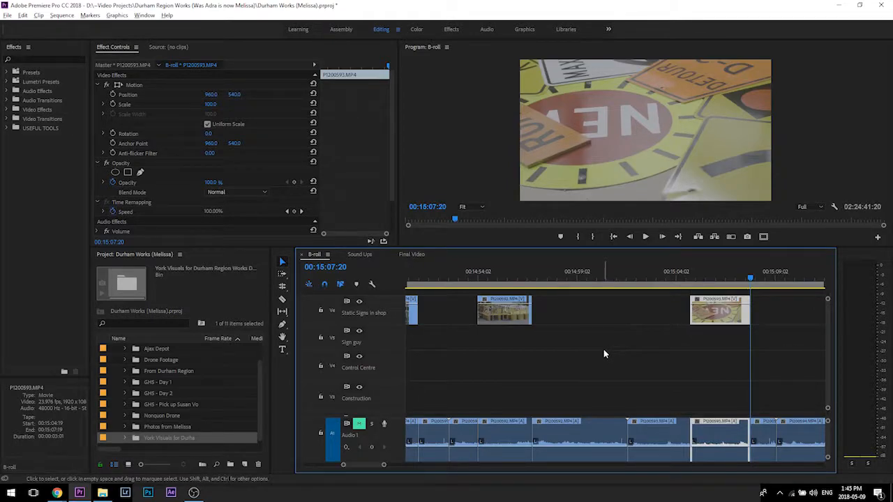
Step: Scrub through P1200594.MP4, cut out the usable shot of the maximum speed sign and raise it to the Static Signs in shop track
scroll(603, 349, down, 3)
scroll(604, 348, up, 3)
scroll(603, 348, right, 5)
click(530, 278)
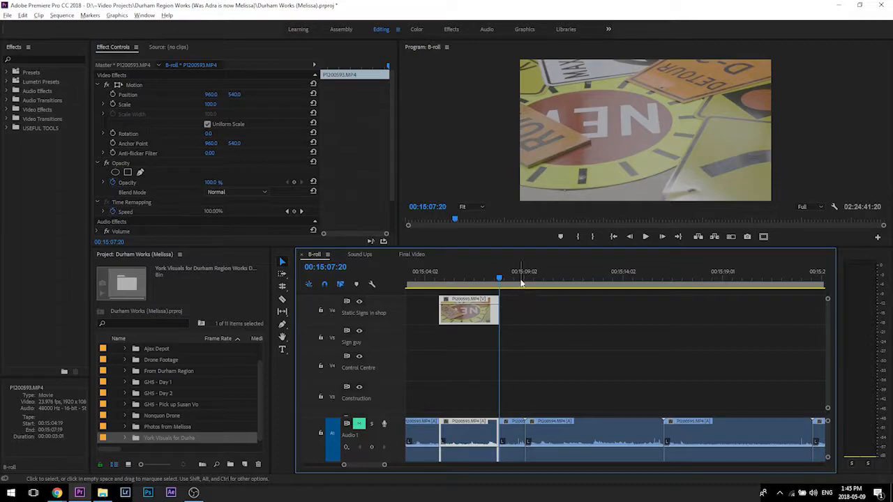
drag(539, 277, 591, 279)
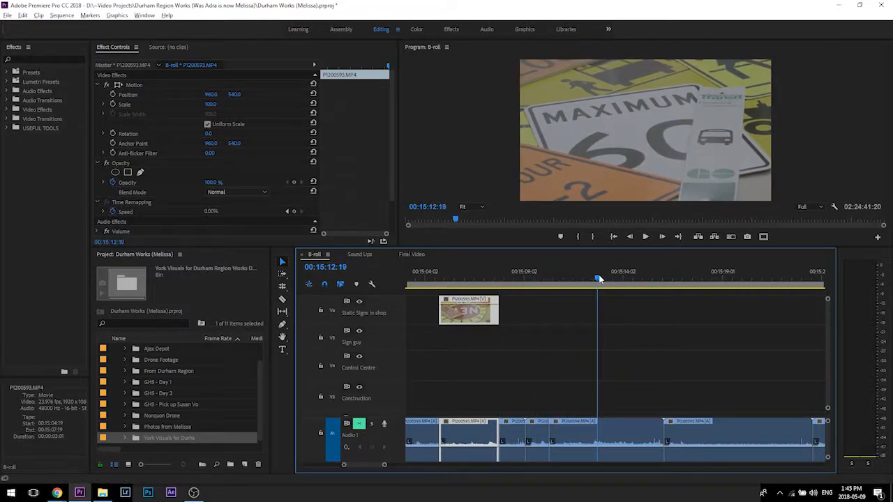
drag(576, 436, 573, 311)
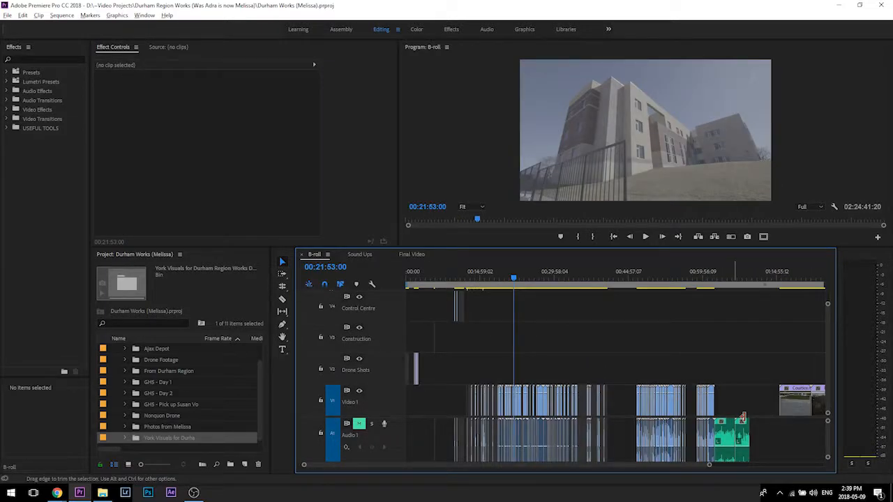
Step: Select all the leftover clips on Video 1 between the sorted Control Centre shots and 00:39:57:14, and delete them with their audio
key(equal)
key(equal)
key(equal)
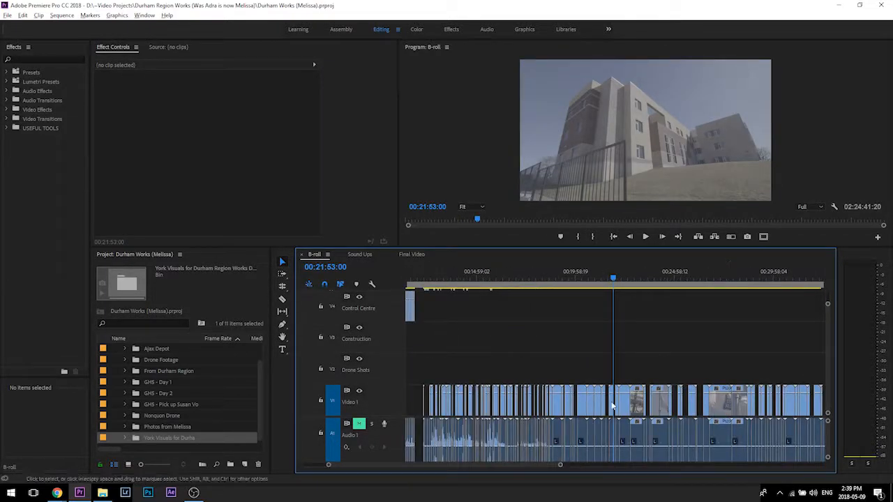
key(minus)
key(minus)
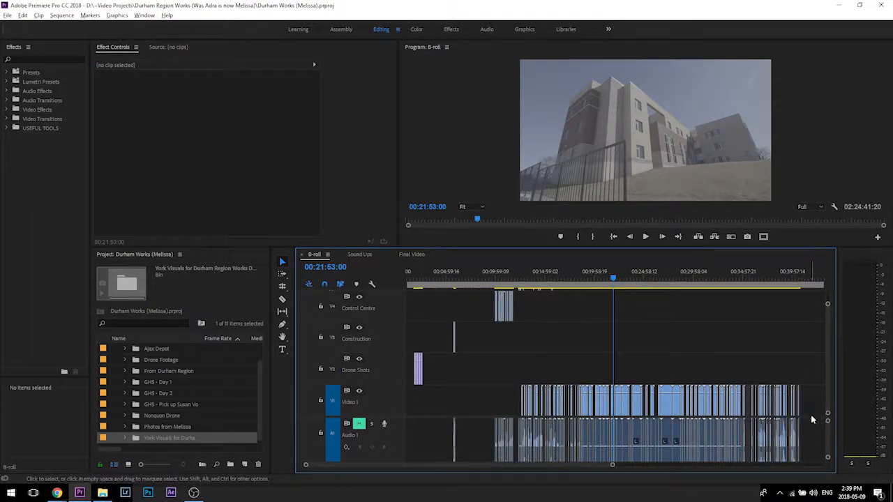
drag(812, 394, 480, 403)
key(shift)
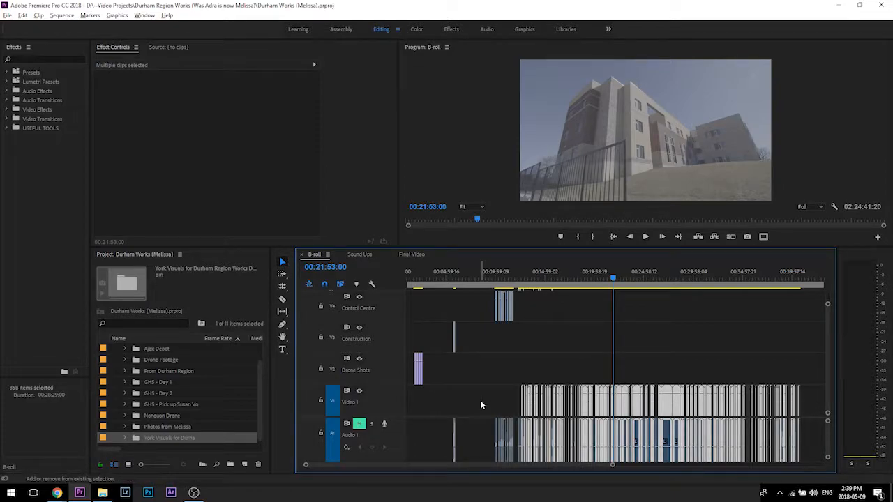
key(Delete)
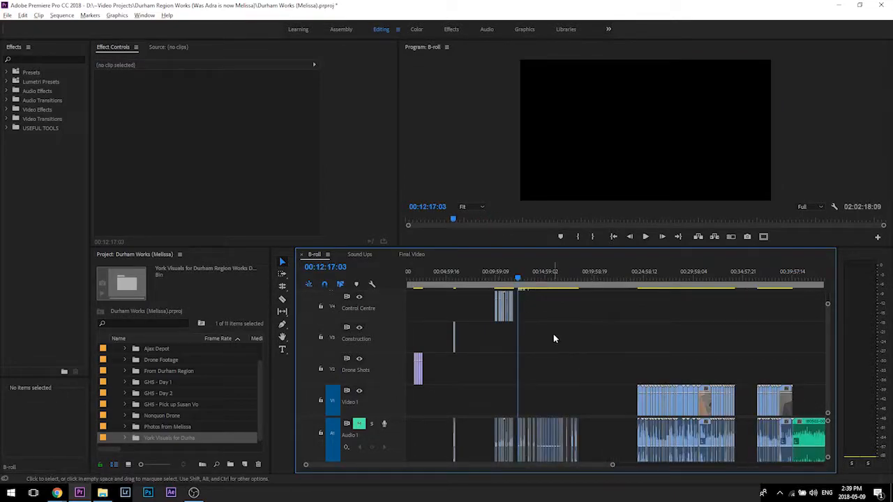
Step: Enlarge the timeline and insert the stray Sign guy clip directly after the other Sign guy clips, ahead of the Static Signs in shop group
key(grave)
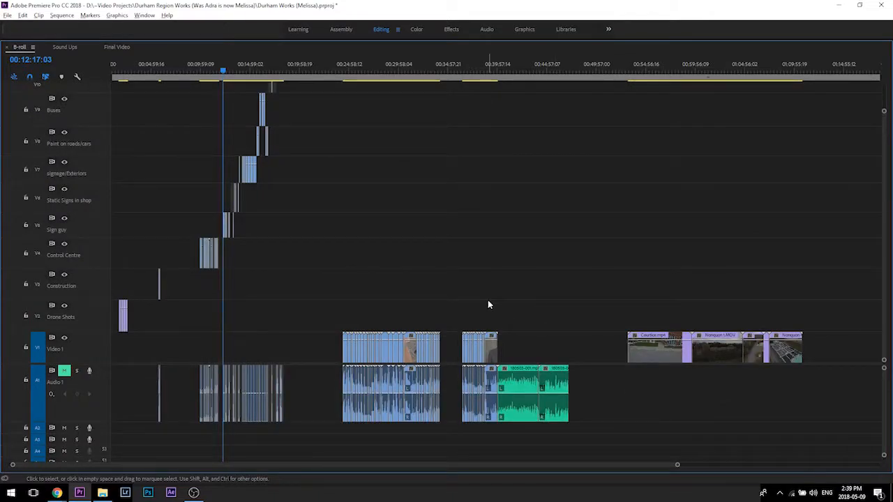
key(equal)
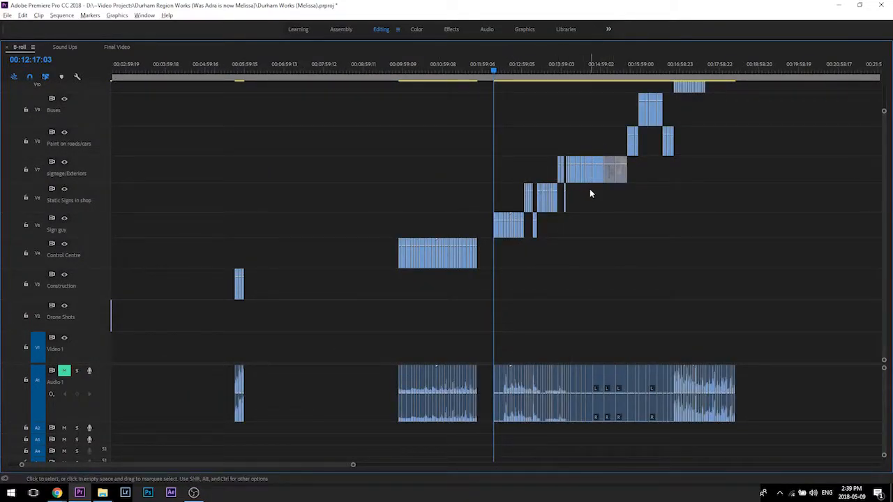
drag(507, 67, 528, 70)
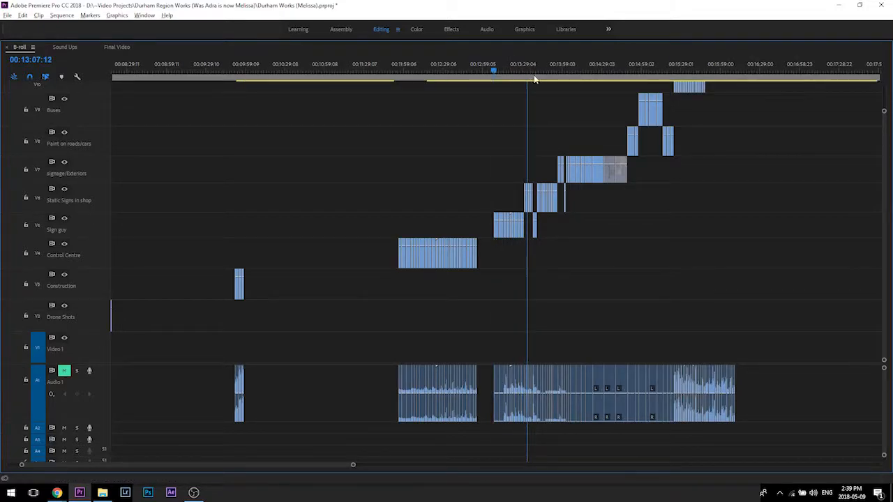
key(equal)
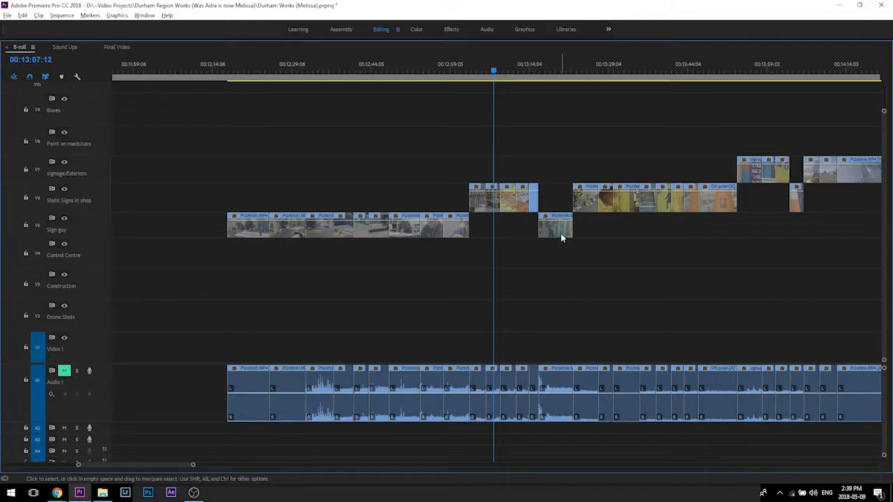
drag(558, 235, 490, 238)
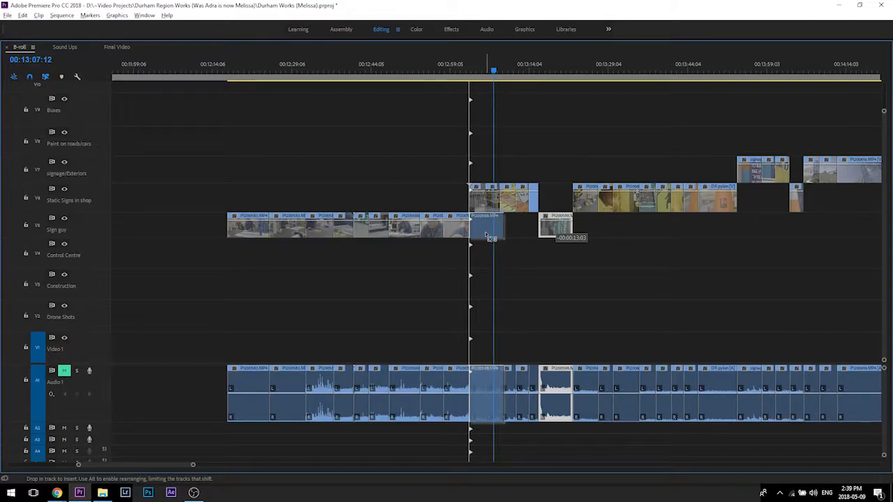
drag(487, 235, 488, 235)
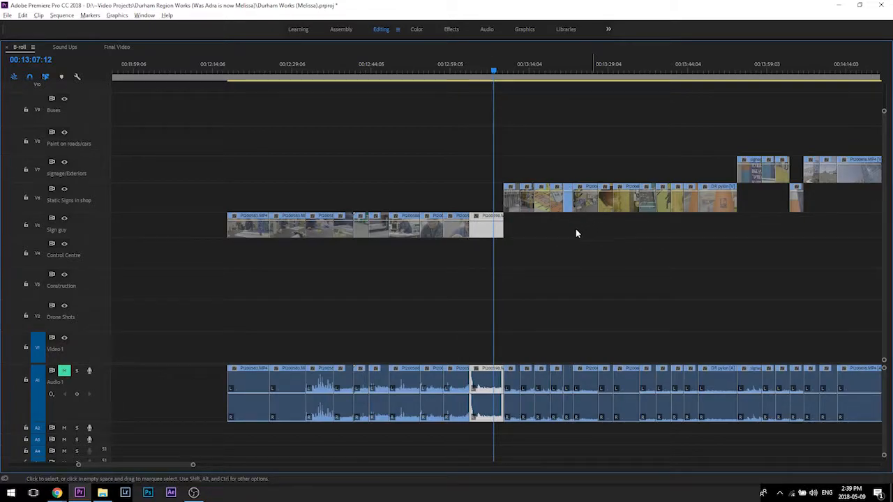
Step: Insert the stray Static Signs in shop clip directly after its own group, ahead of the signage/Exteriors clips
scroll(560, 236, right, 3)
drag(713, 206, 665, 219)
scroll(670, 221, right, 10)
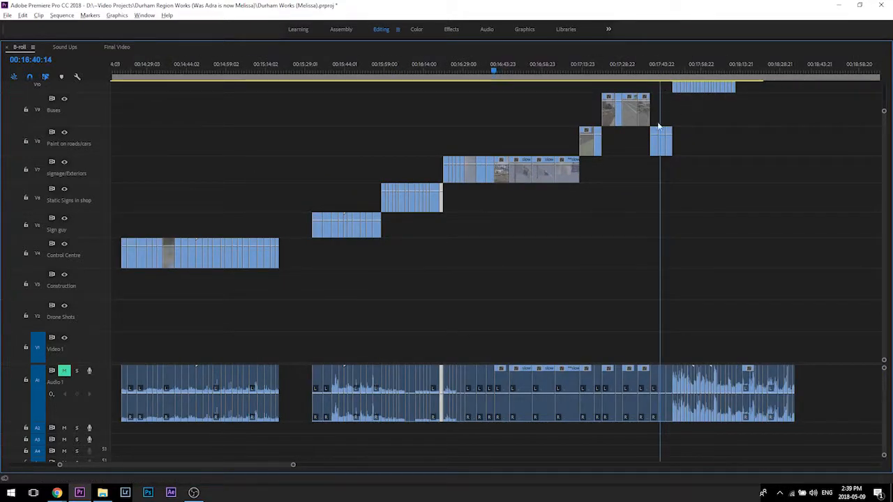
Step: Insert the separated Paint on roads/cars clips directly after the first group on their track, ahead of the Buses clips
key(equal)
drag(495, 155, 386, 151)
key(minus)
key(minus)
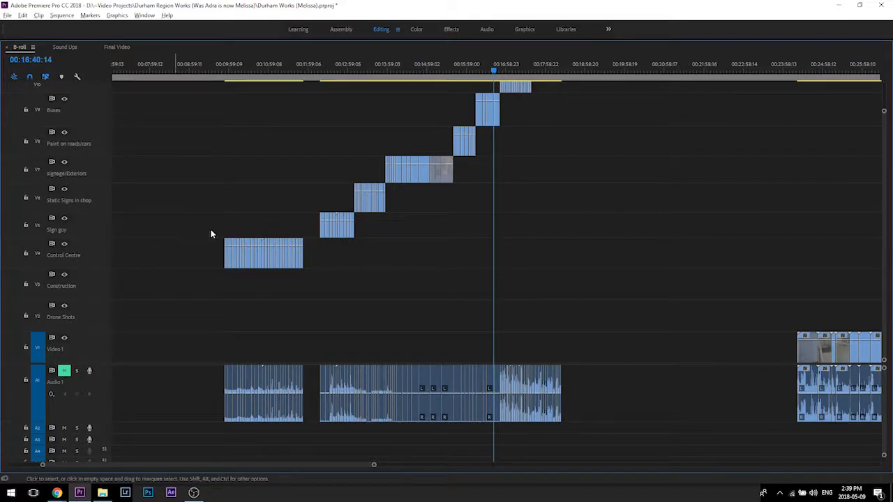
Step: Review the sorted category tracks up to Garbage visit and the overall layout of the whole sequence
scroll(210, 234, up, 2)
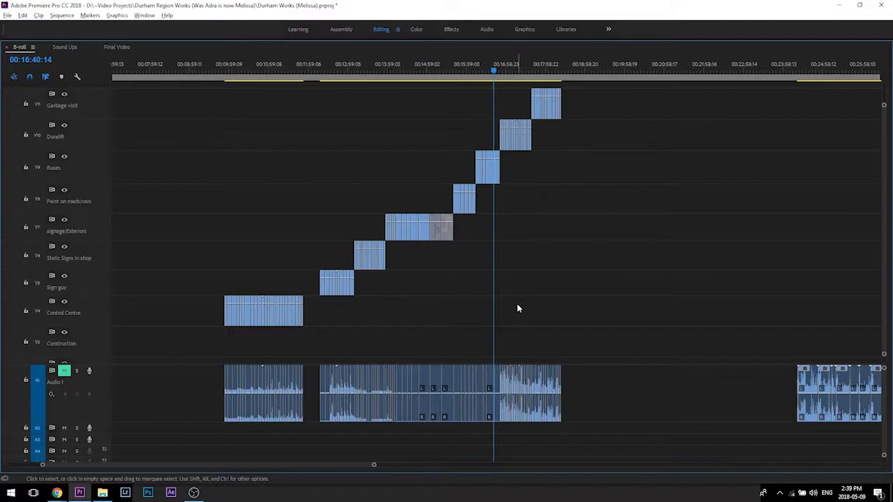
scroll(720, 332, down, 4)
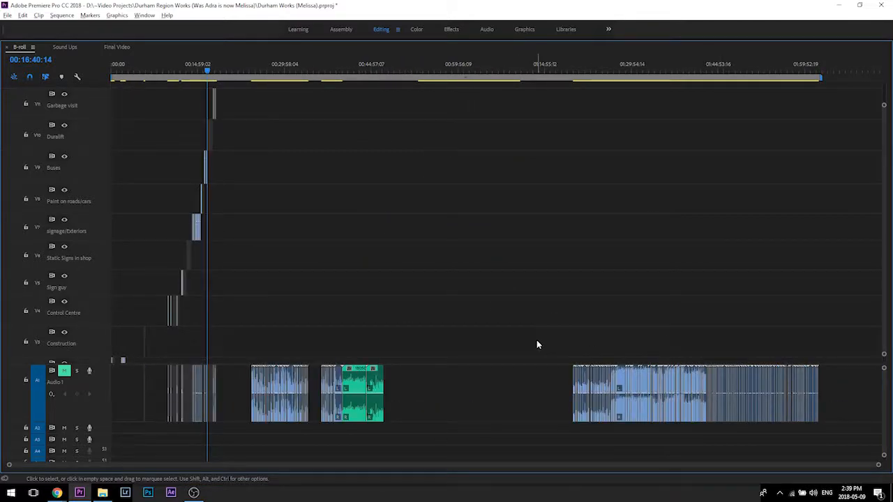
scroll(453, 297, down, 3)
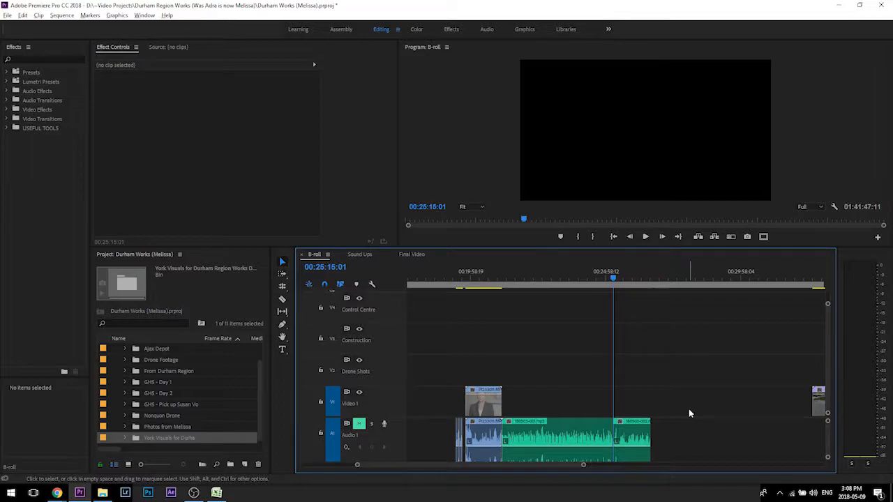
Step: Delete the leftover interview clip on Video 1 just after 00:19:58:19 together with the two green audio recordings following it
drag(828, 348, 829, 358)
key(=)
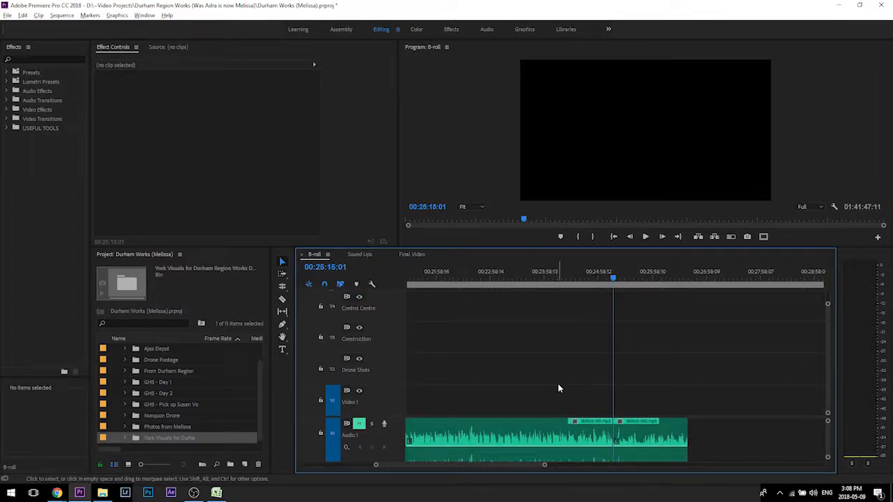
key(-)
drag(662, 369, 479, 377)
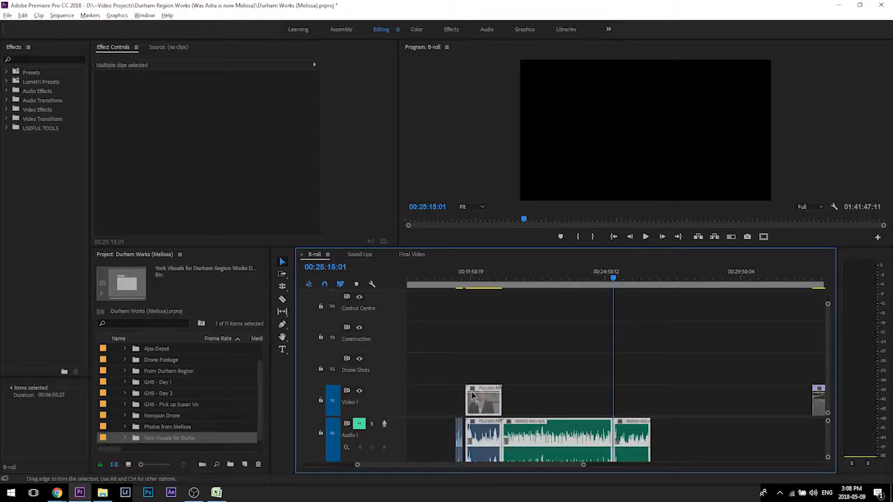
key(Delete)
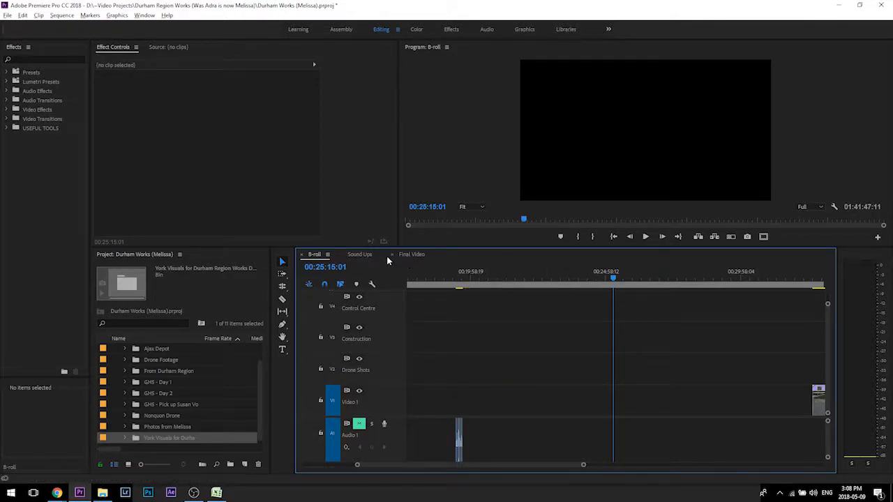
Step: Paste the cut interview clip and two green recordings at the start of the Sound Ups sequence and enlarge tracks Audio 1 and Audio 2
click(362, 255)
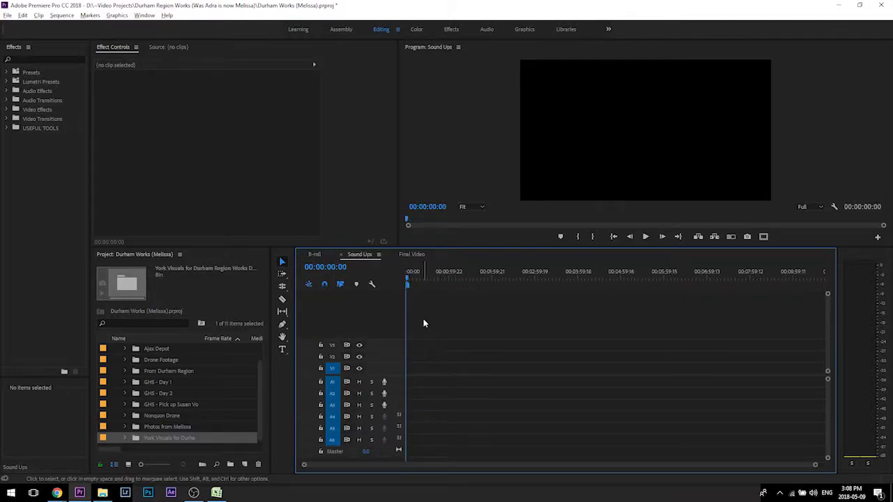
drag(392, 388, 397, 429)
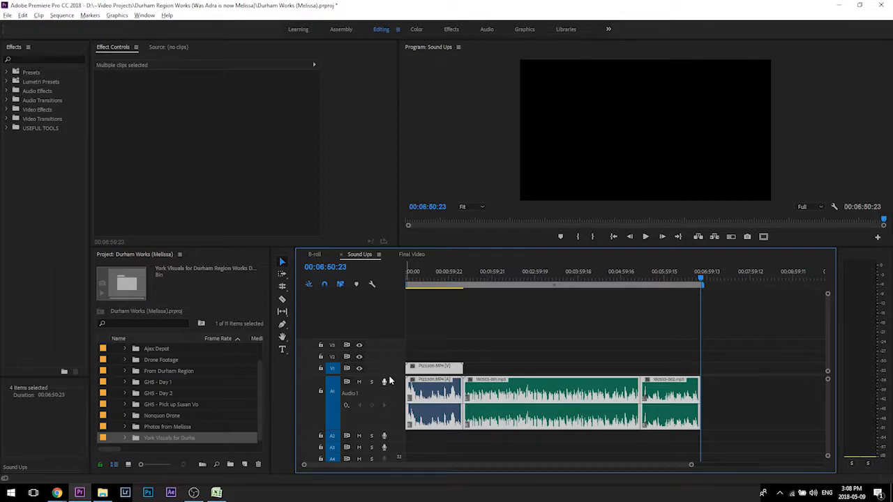
scroll(393, 404, down, 2)
drag(393, 394, 394, 434)
click(491, 388)
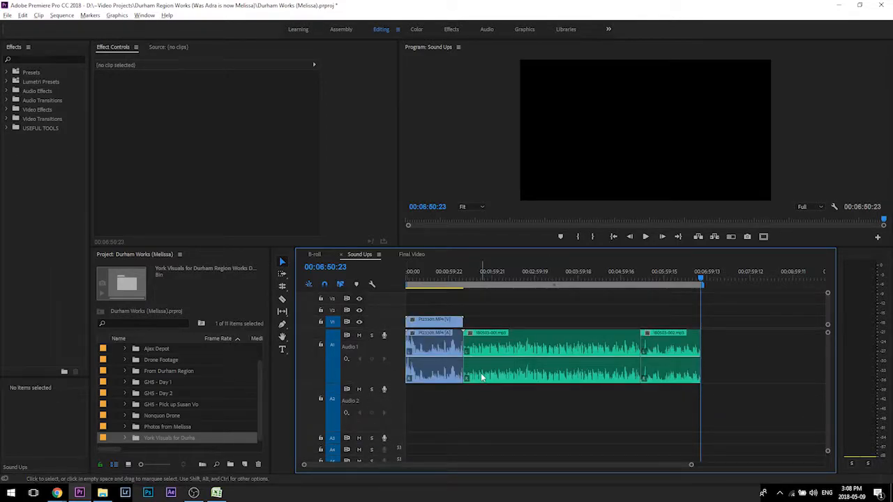
Step: Rename the longer green recording as voice over and move it further along Audio 1, clear of the interview clip
right_click(481, 376)
click(519, 326)
text(volce over)
key(Return)
drag(492, 375, 745, 358)
Step: Place the 180503-002.mp3 recording on Audio 2 at the sequence start, directly beneath the interview clip
drag(492, 381, 433, 400)
click(416, 285)
scroll(541, 330, up, 8)
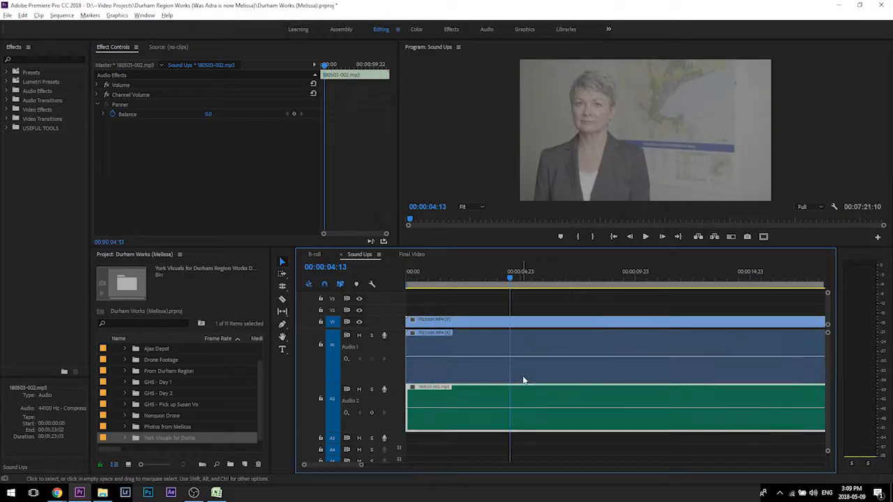
Step: Shift the P1233011.MP4 interview clip slightly later, matching its two sharp waveform peaks to those of the recording on Audio 2
drag(516, 382, 577, 383)
click(548, 282)
scroll(539, 341, up, 5)
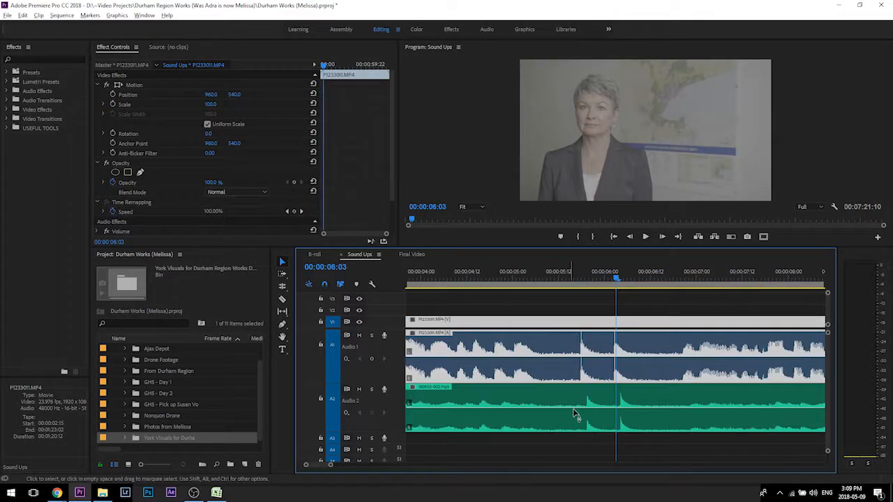
drag(579, 377, 587, 377)
key(minus)
key(minus)
key(minus)
key(minus)
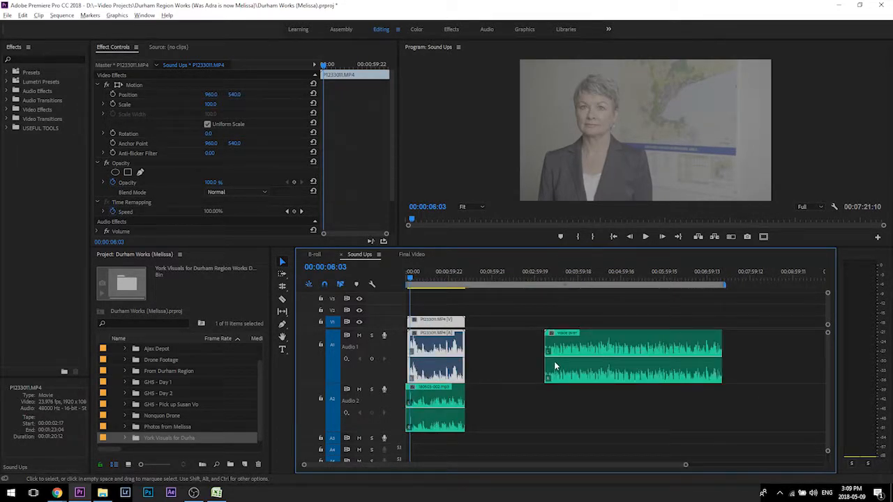
Step: Return to the B-roll sequence and examine the staircase layout of the category tracks from Drone Shots up to the maps track
click(312, 257)
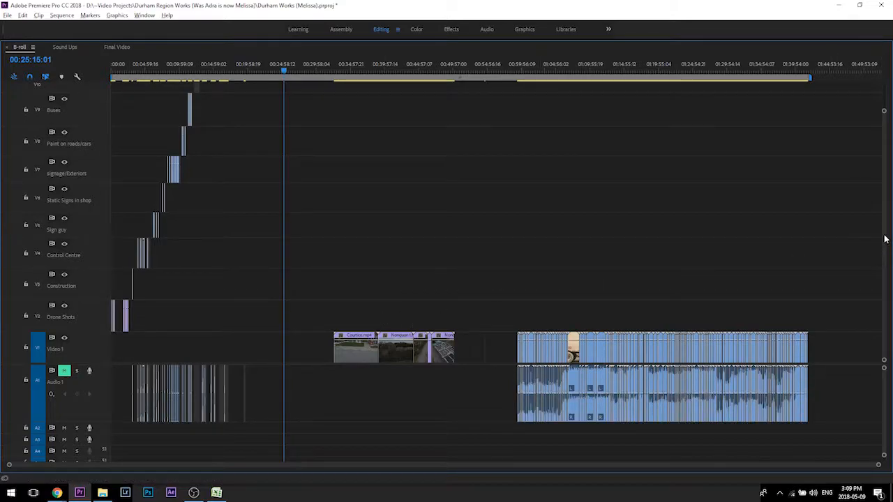
scroll(883, 223, up, 4)
scroll(884, 217, up, 3)
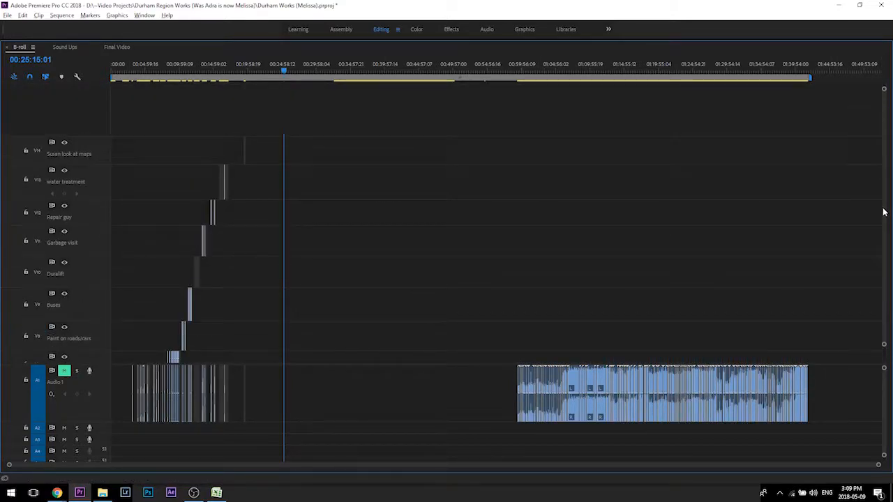
scroll(883, 216, down, 5)
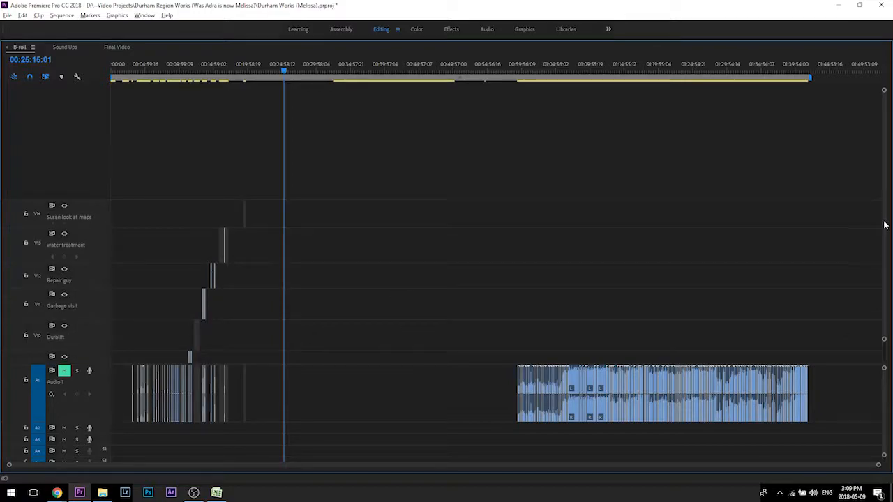
click(211, 64)
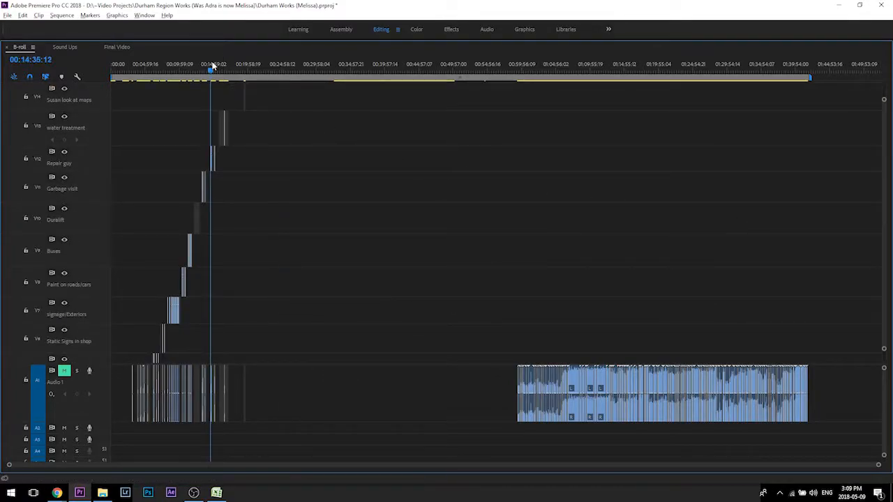
key(equal)
key(equal)
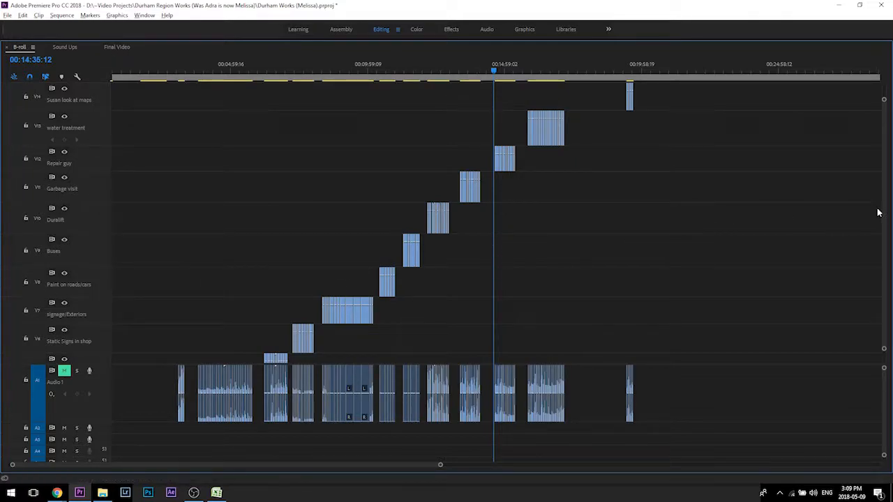
scroll(886, 214, down, 5)
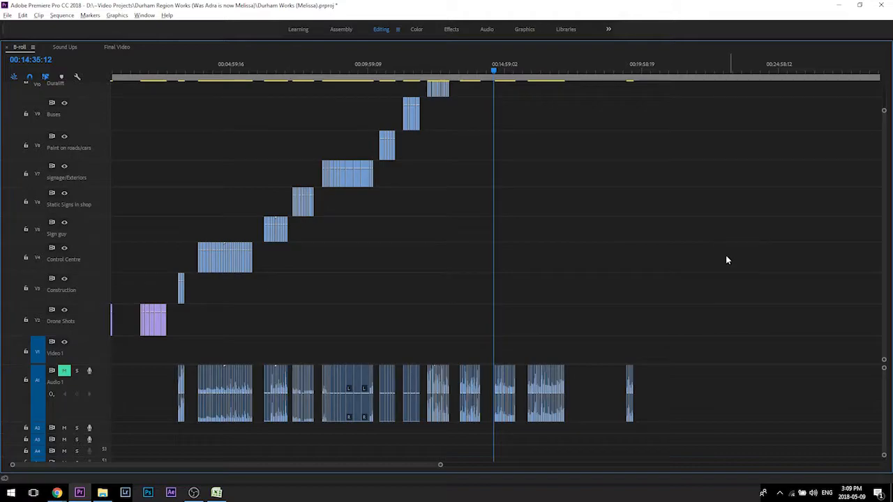
key(minus)
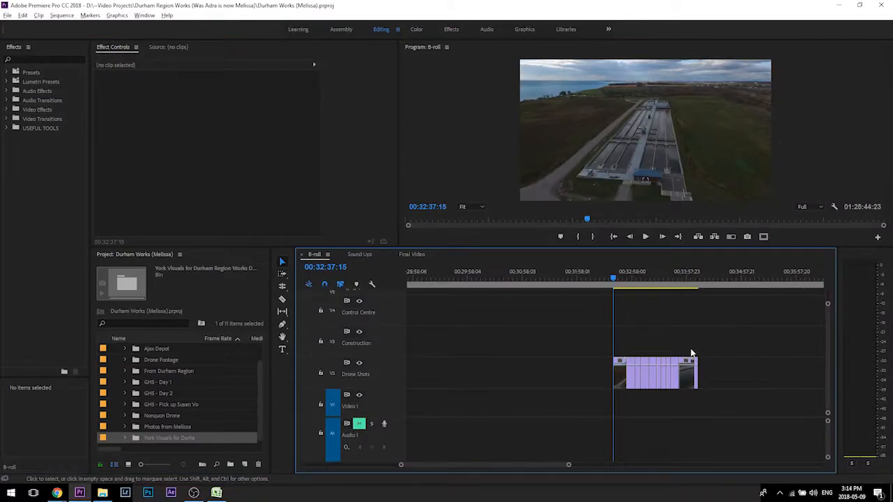
Step: Cut the isolated group of drone clips around 00:33:01:13 from the Drone Shots track
drag(613, 279, 636, 279)
key(backslash)
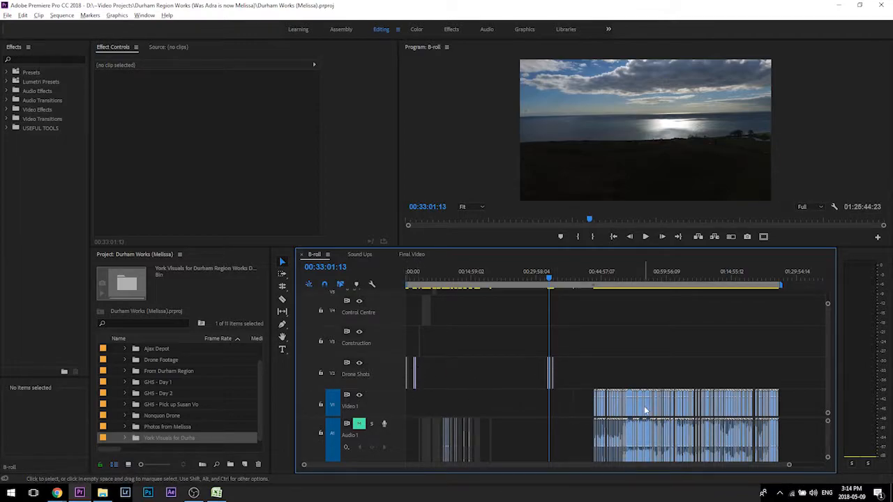
key(backslash)
drag(711, 363, 556, 380)
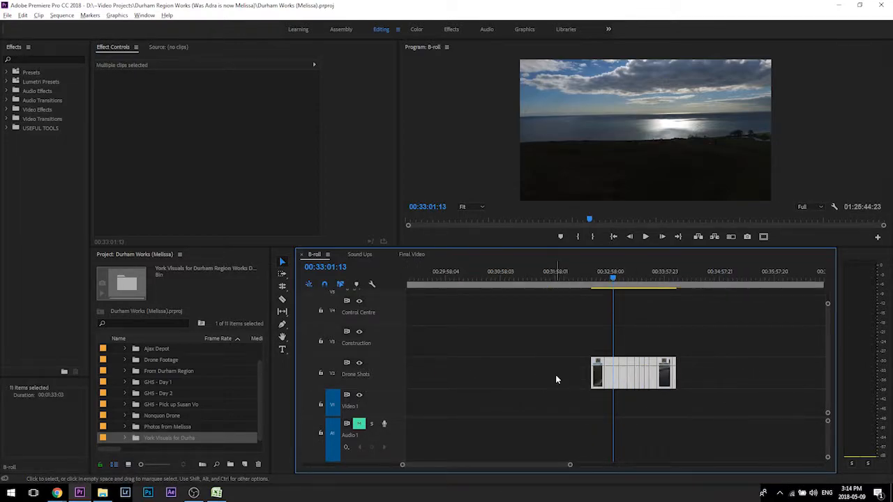
key(Delete)
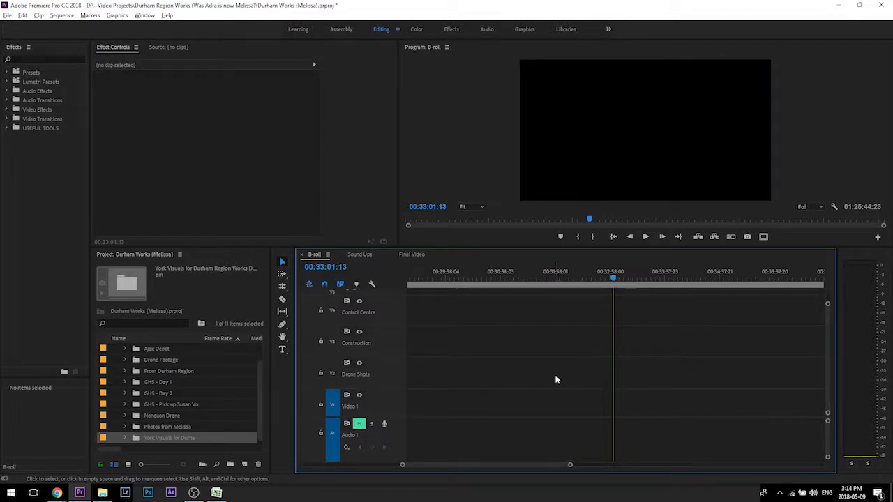
Step: Paste-insert the cut drone clips on the Drone Shots track at 00:02:52:13, after its second group and ahead of the Construction clips
key(Home)
key(backslash)
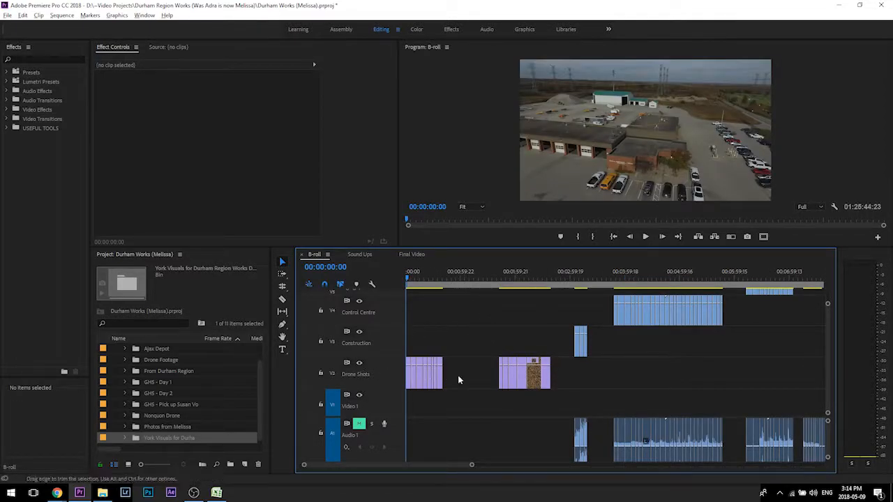
click(563, 277)
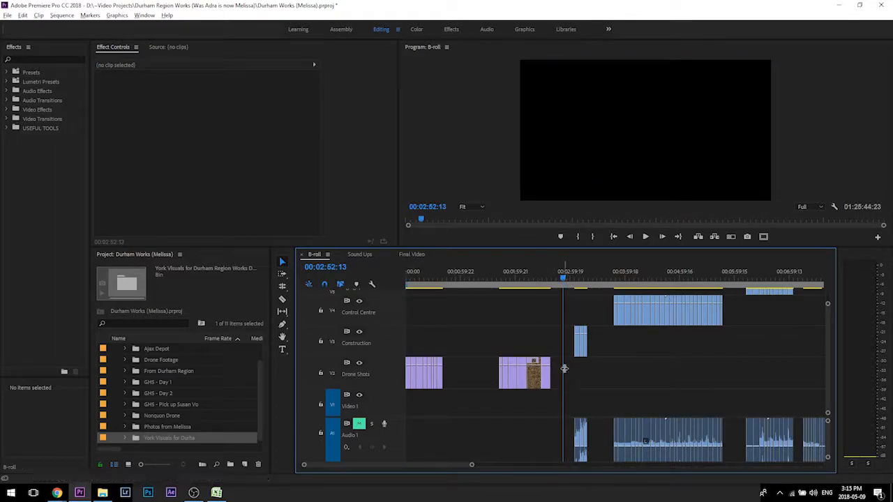
click(332, 405)
click(332, 374)
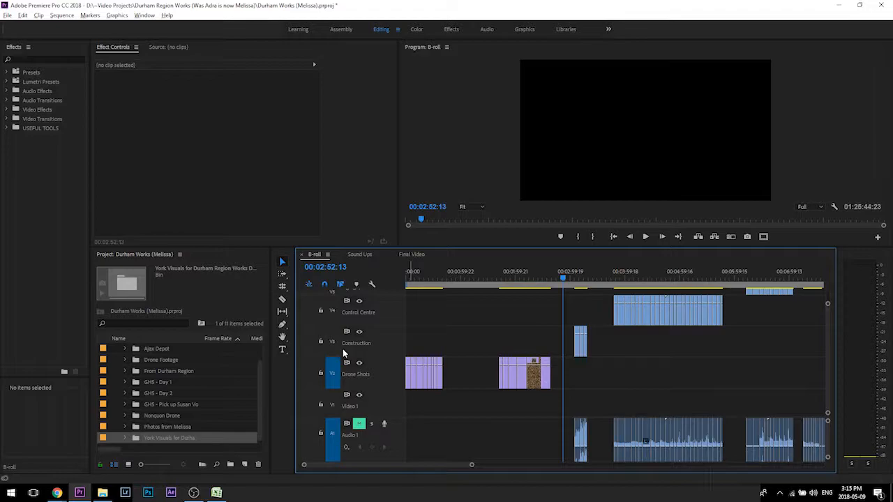
key(ctrl+shift+v)
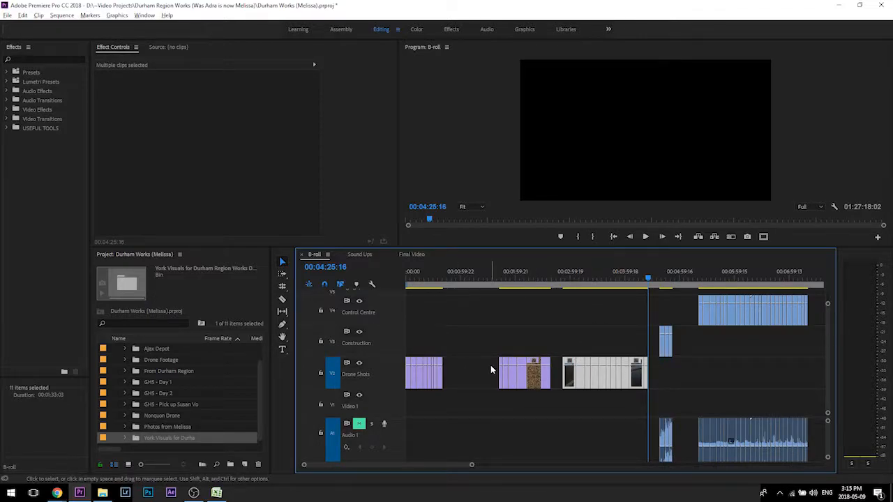
Step: Go to the start of the remaining unsorted footage on Video 1 at about 00:44:57:10
key(backslash)
click(598, 280)
click(598, 280)
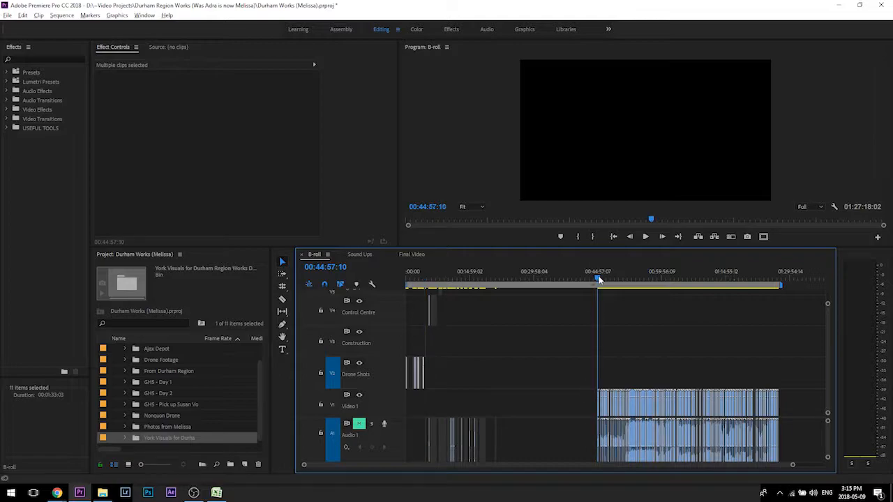
key(backslash)
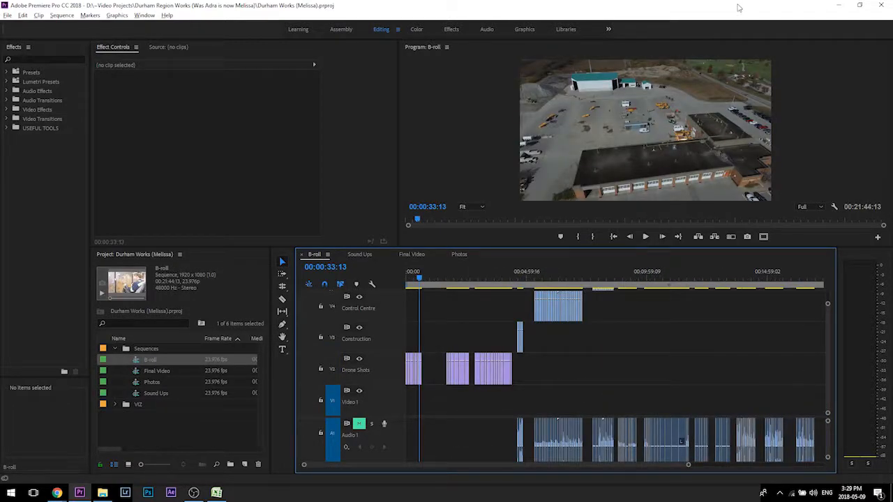
Step: Save the project and delete the empty Video 1 track beneath Drone Shots
key(ctrl+s)
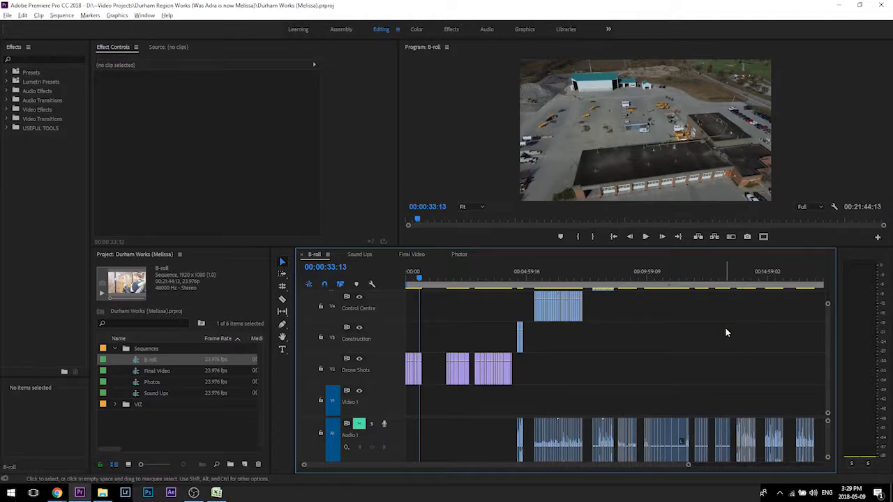
key(grave)
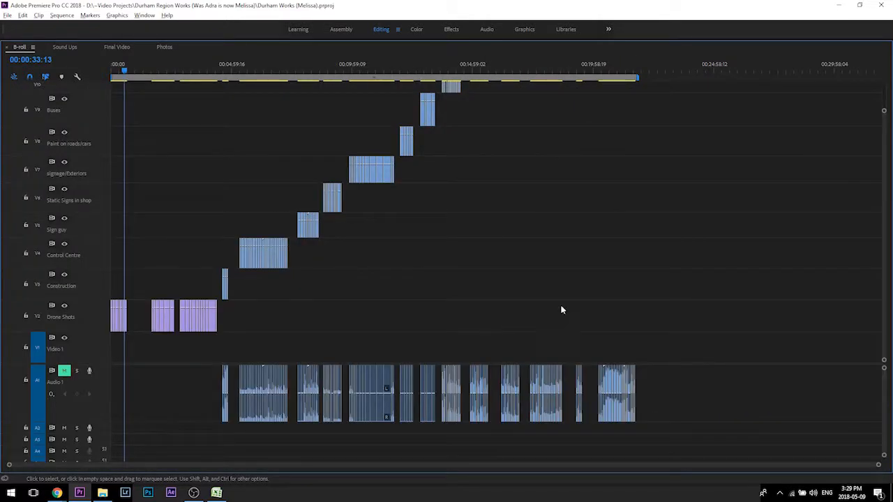
scroll(884, 247, up, 10)
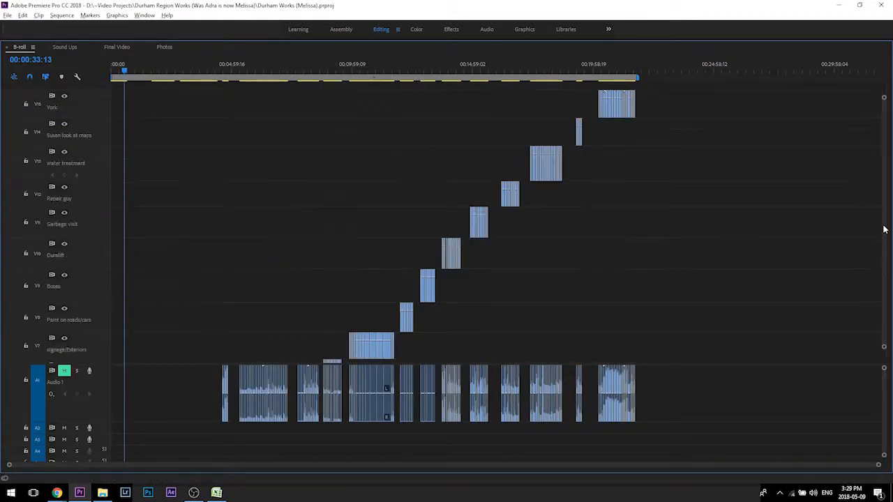
scroll(886, 246, down, 5)
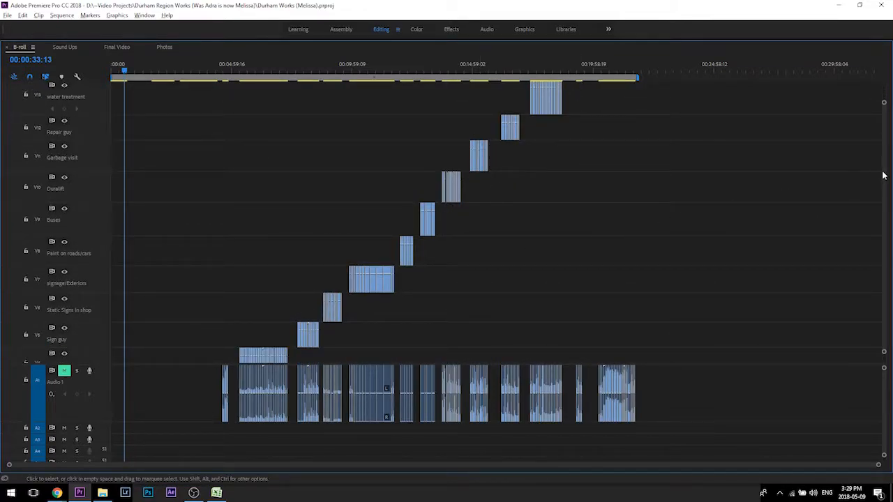
scroll(886, 214, down, 3)
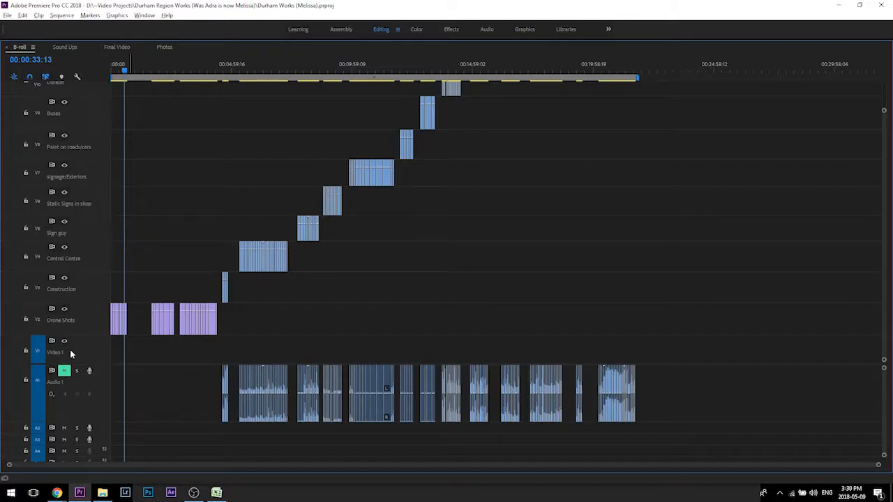
right_click(89, 349)
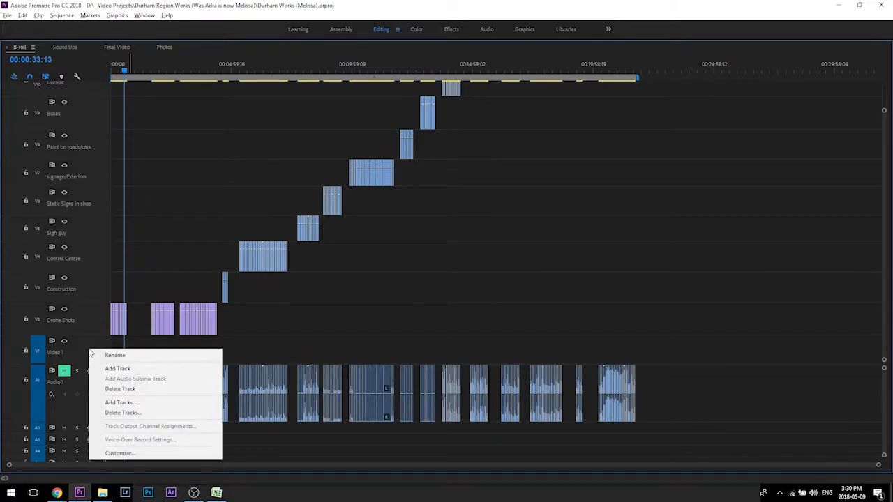
click(136, 388)
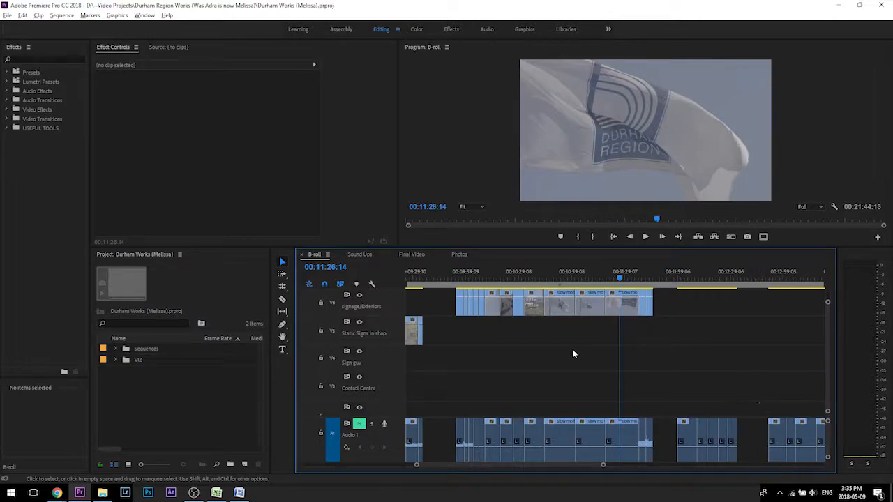
Step: Import the music file 21711842_corporate-inspiring_by_wavesproduction_preview.mp3 into the project
double_click(209, 385)
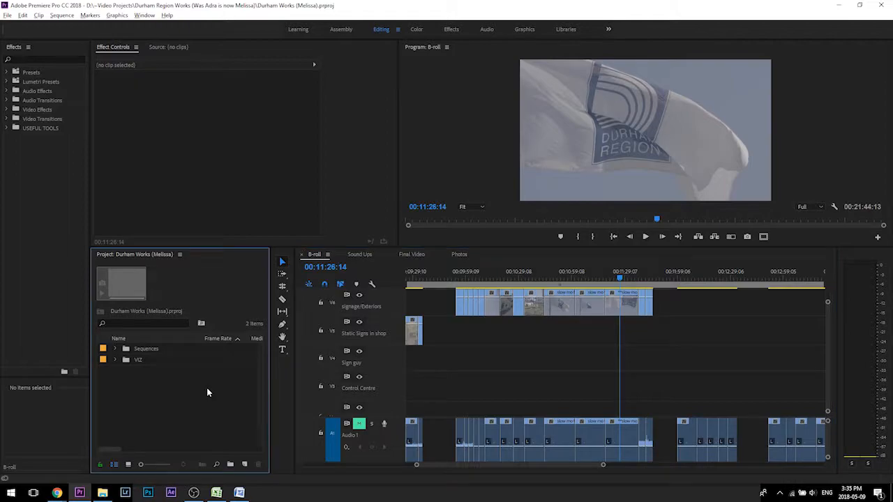
click(165, 44)
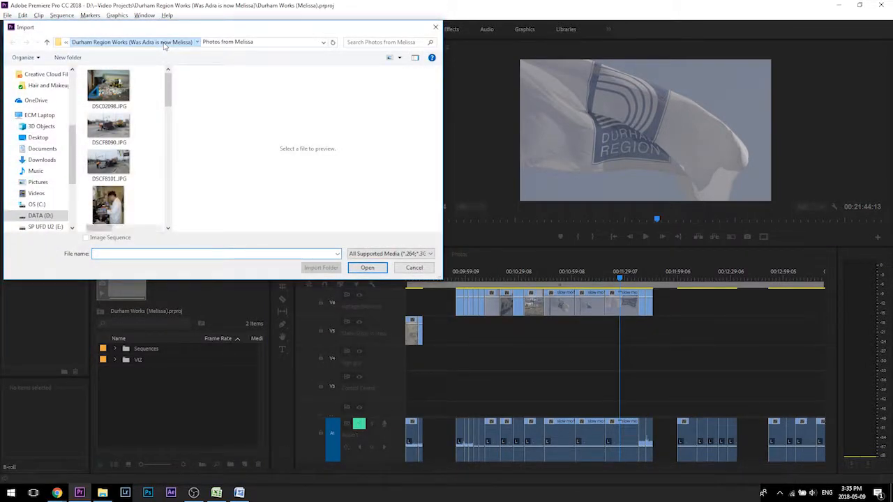
double_click(107, 182)
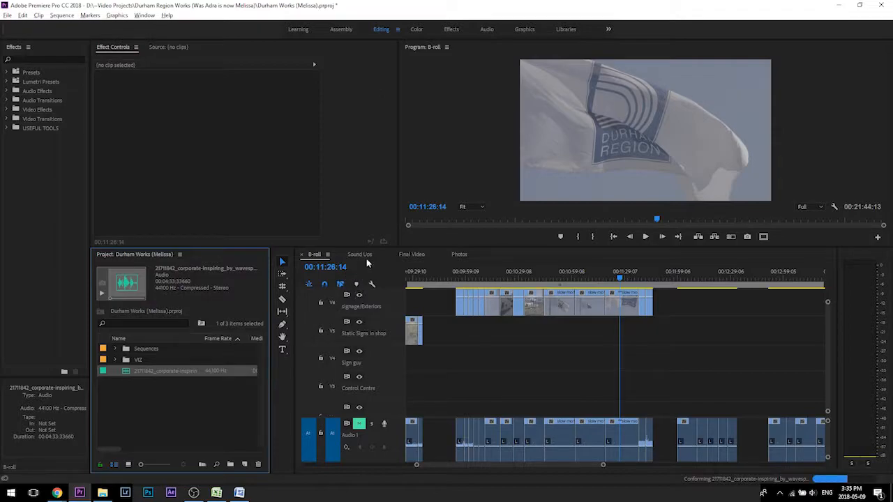
Step: Place the imported corporate-inspiring music on Audio 1 at the start of the Final Video sequence and enlarge that track
click(410, 254)
drag(106, 374, 410, 382)
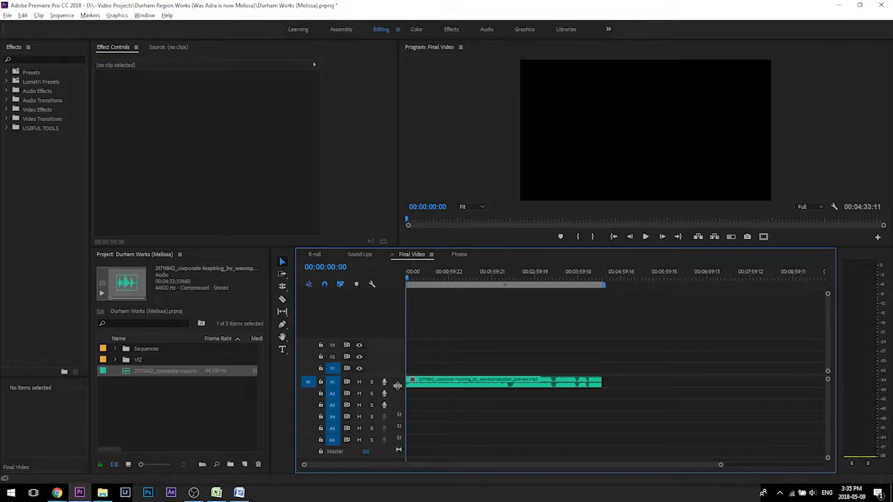
double_click(393, 389)
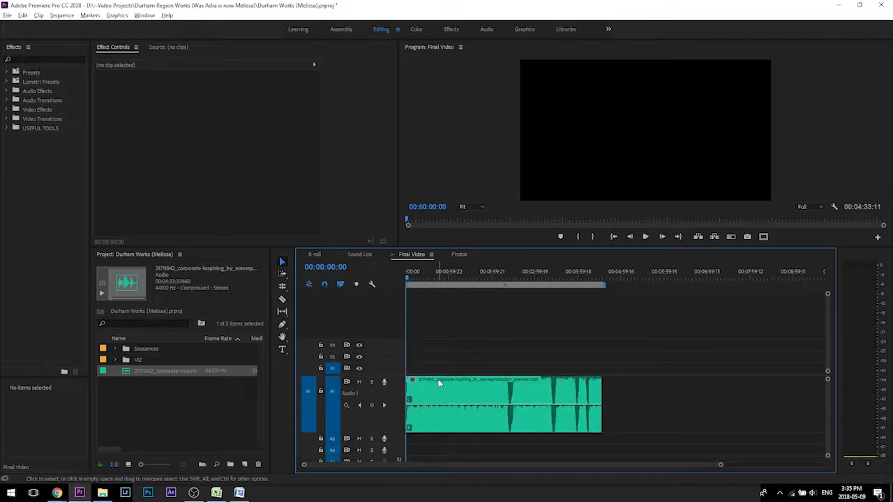
click(494, 414)
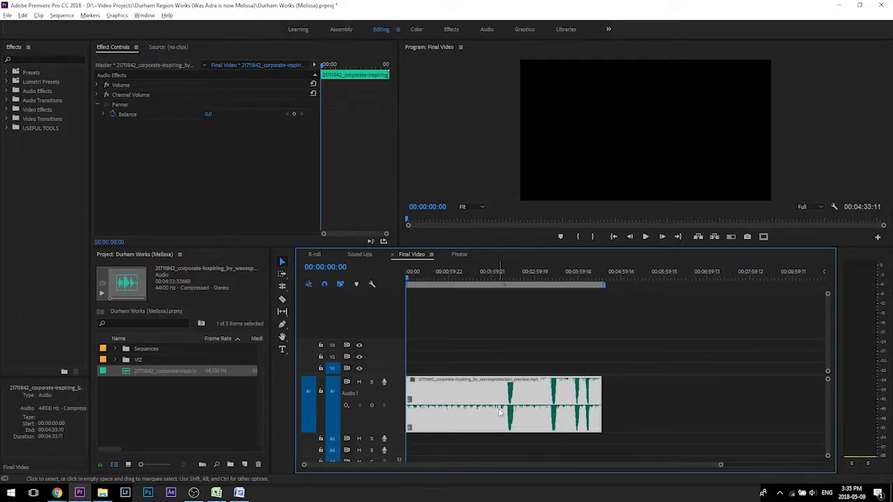
Step: Reduce the audio gain of the corporate-inspiring music clip on Audio 1 and play back parts of it to check the level
key(g)
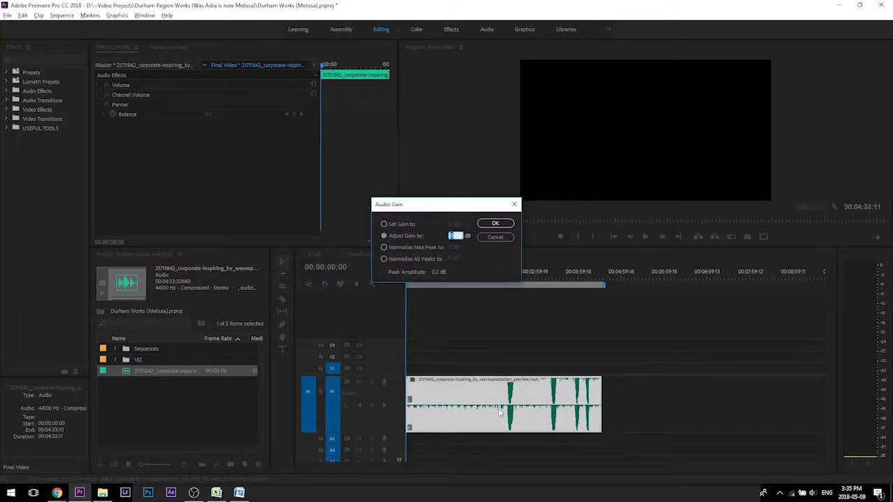
key(Return)
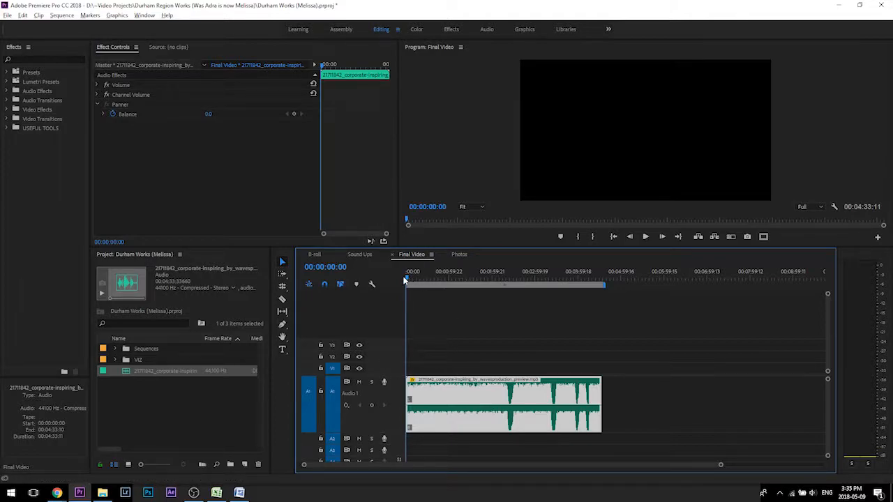
key(backslash)
key(space)
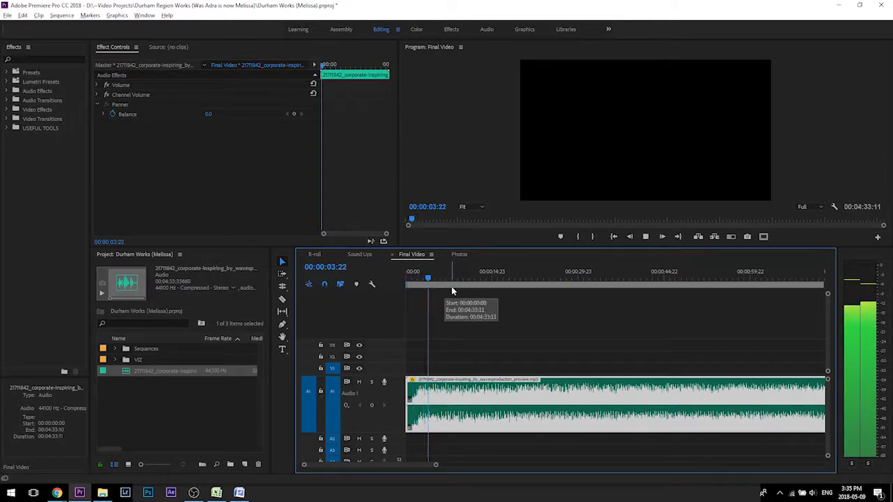
click(540, 275)
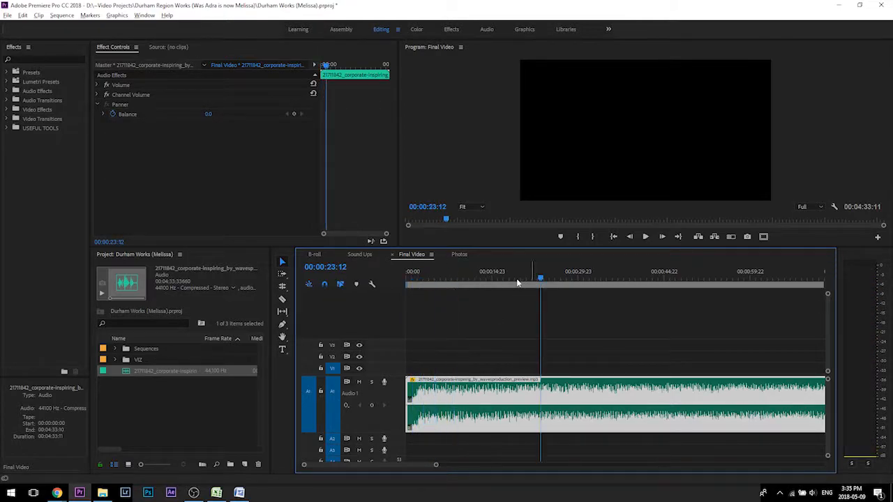
key(space)
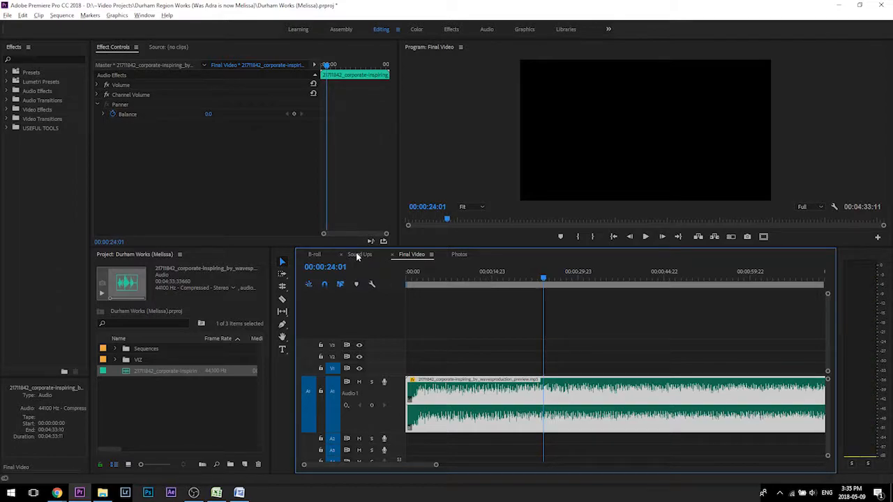
Step: Open the Sound Ups sequence near the interview's start, and look through the Works Department Video (2018) script in Word
click(358, 256)
click(420, 277)
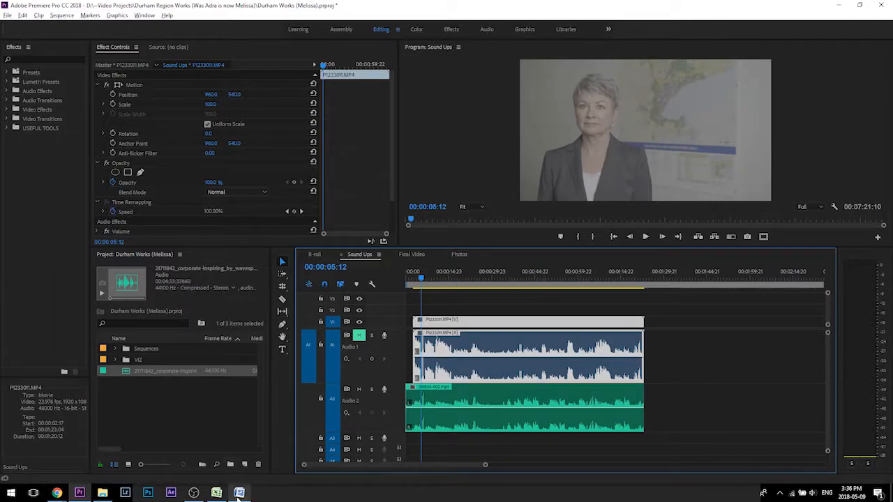
click(239, 494)
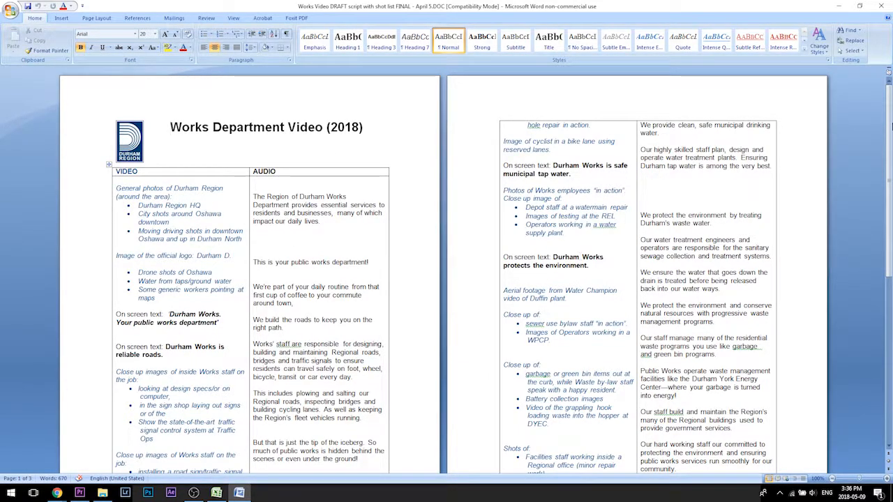
drag(889, 134, 891, 307)
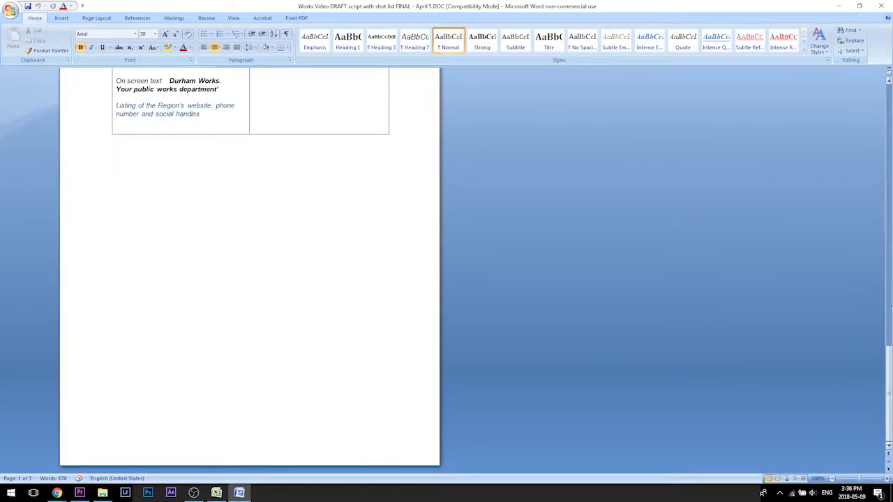
click(890, 97)
click(890, 97)
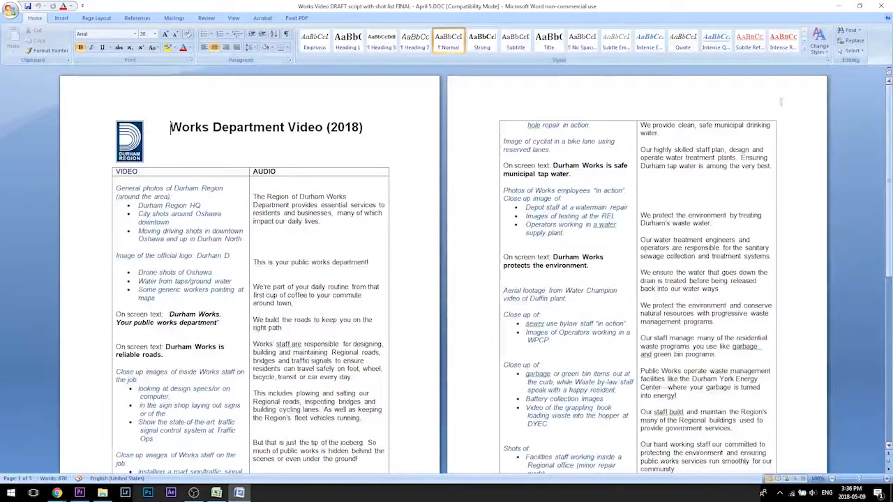
Step: Switch back to Premiere Pro and split the Sound Ups interview clips on all tracks at 00:01:12:12
click(79, 493)
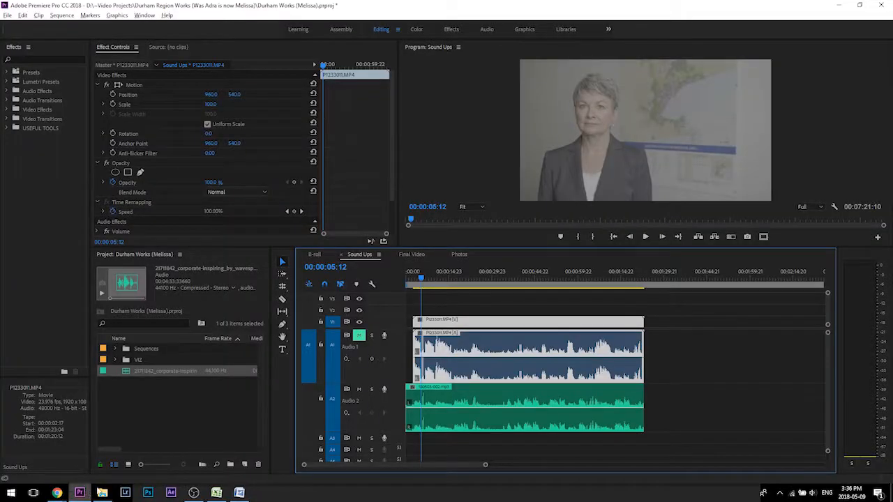
click(613, 277)
key(=)
key(=)
key(=)
click(593, 272)
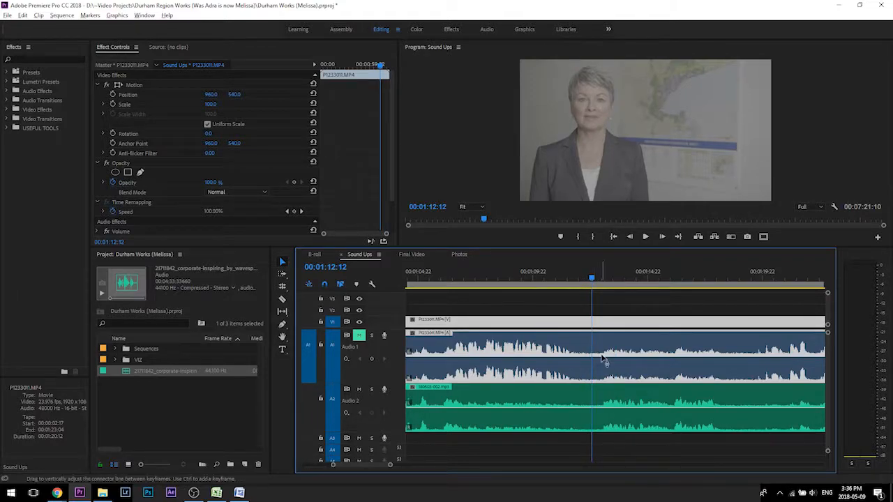
key(c)
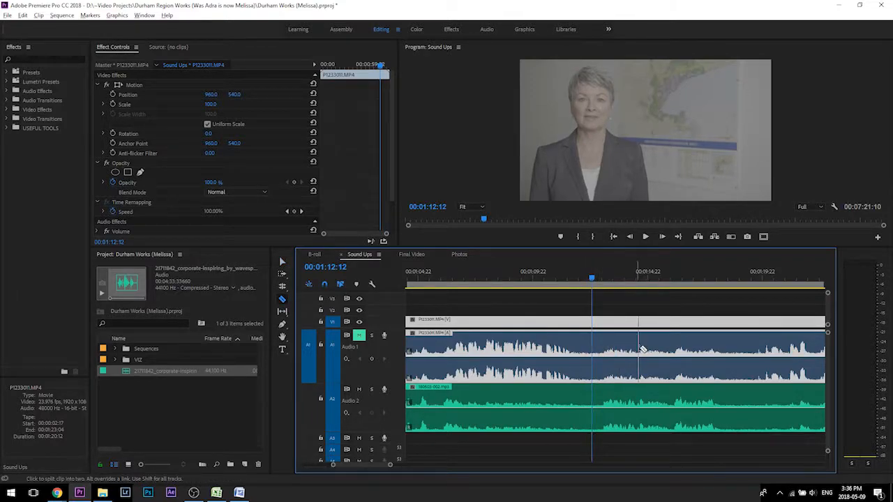
key(shift)
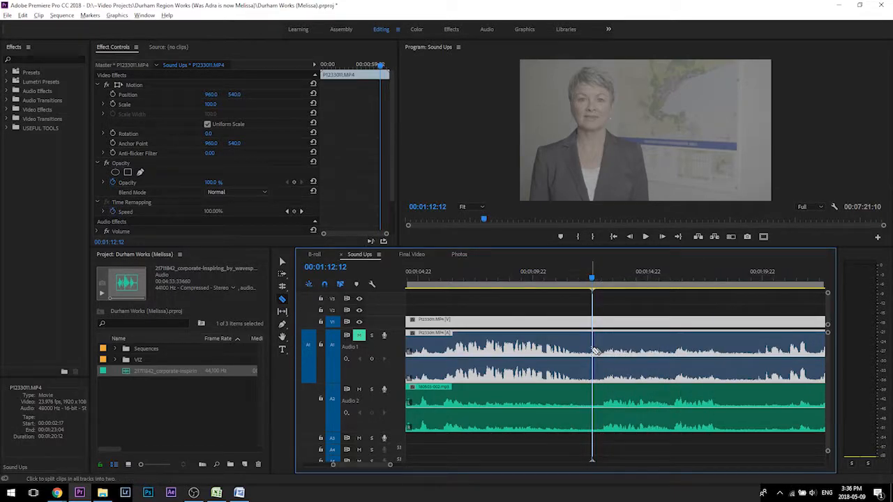
shift+click(592, 351)
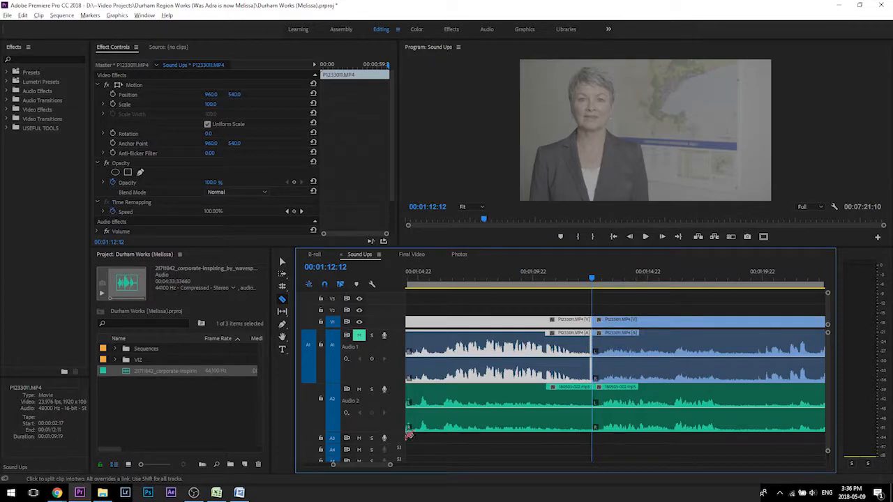
Step: Split all interview tracks again at 00:01:18:23 and cut the segment between the two splits out of the sequence
key(space)
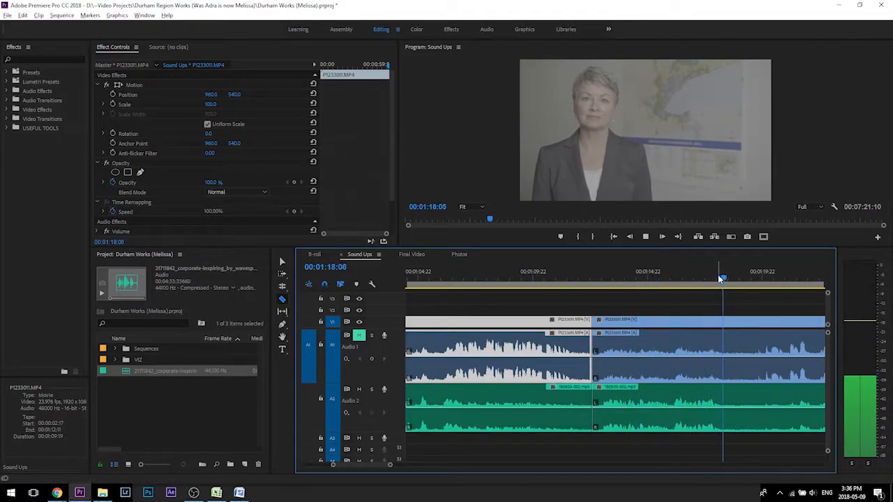
click(745, 277)
click(741, 277)
shift+click(744, 323)
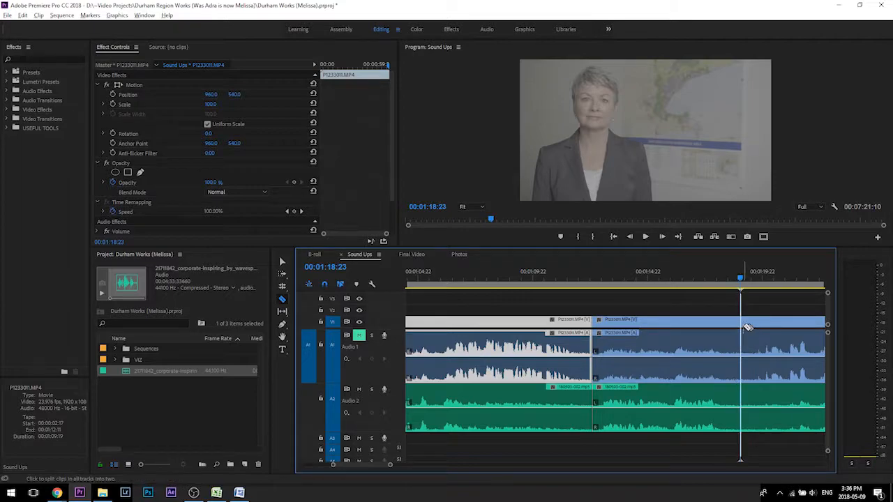
key(v)
drag(650, 300, 704, 409)
key(Delete)
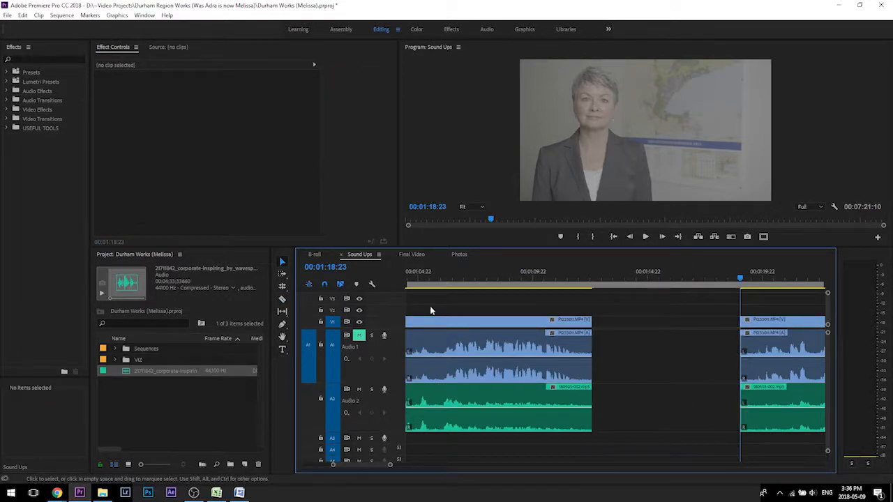
Step: Paste the cut interview segment into Final Video at 00:00:09:13, with Audio 1 untargeted so the music is not overwritten
click(410, 254)
click(462, 279)
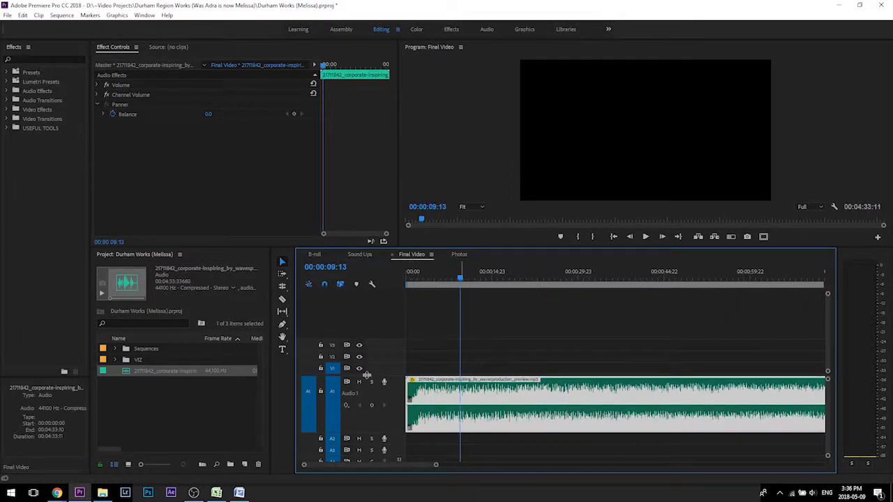
drag(366, 374, 366, 337)
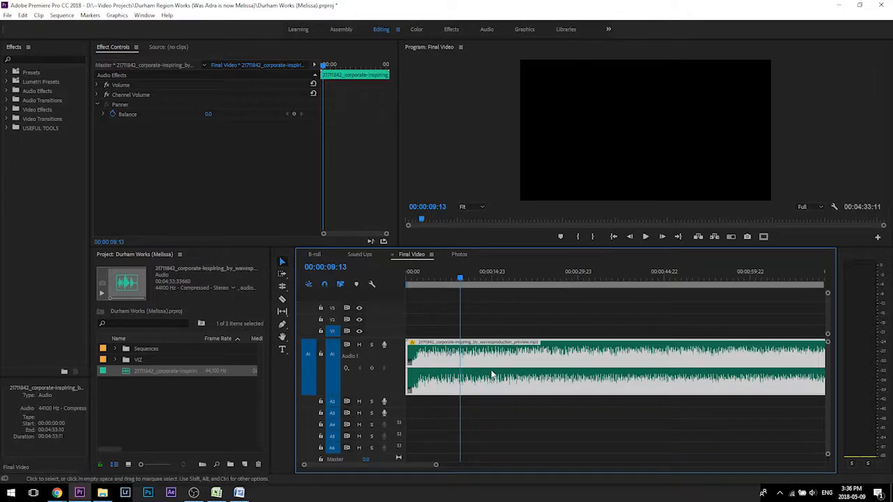
click(335, 364)
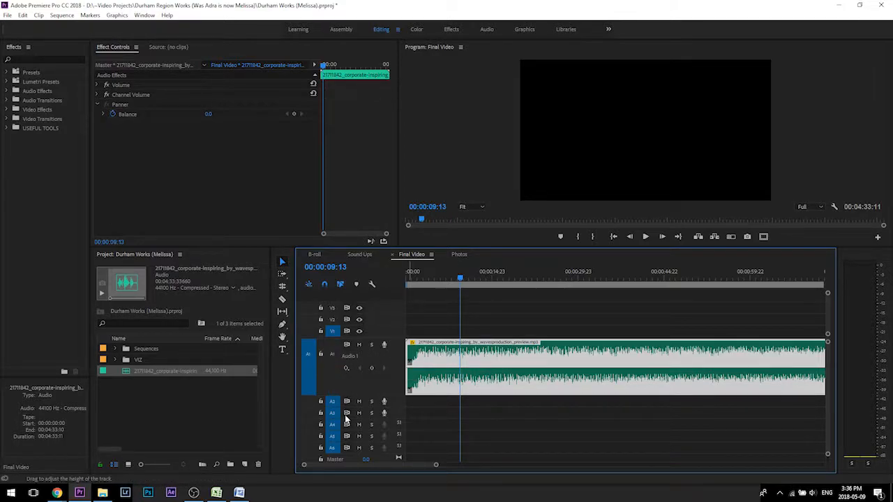
key(ctrl+v)
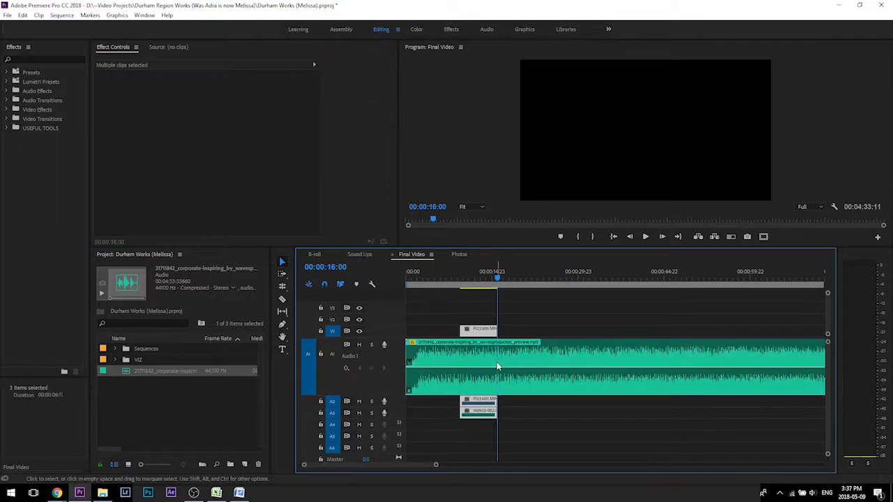
Step: Move the 180503-002.mp3 recording from Audio 3 up to Audio 2, overwriting the camera audio of P1233011.MP4
click(520, 404)
click(488, 406)
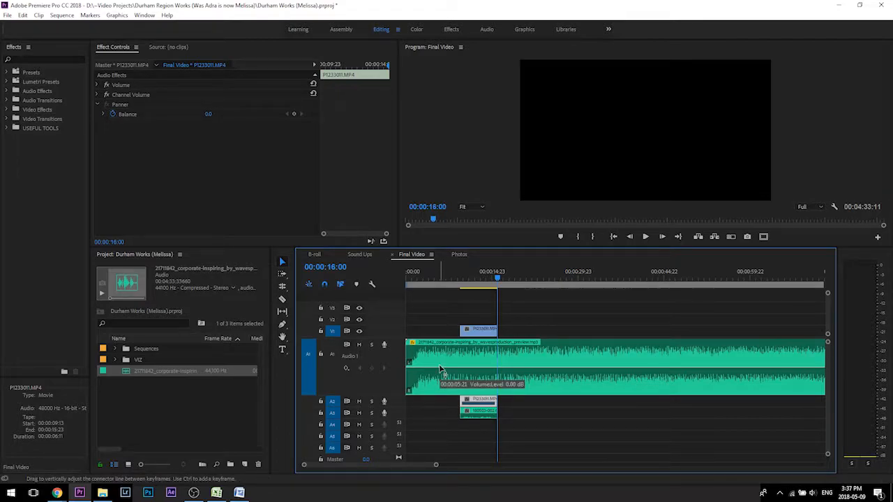
click(442, 407)
click(472, 406)
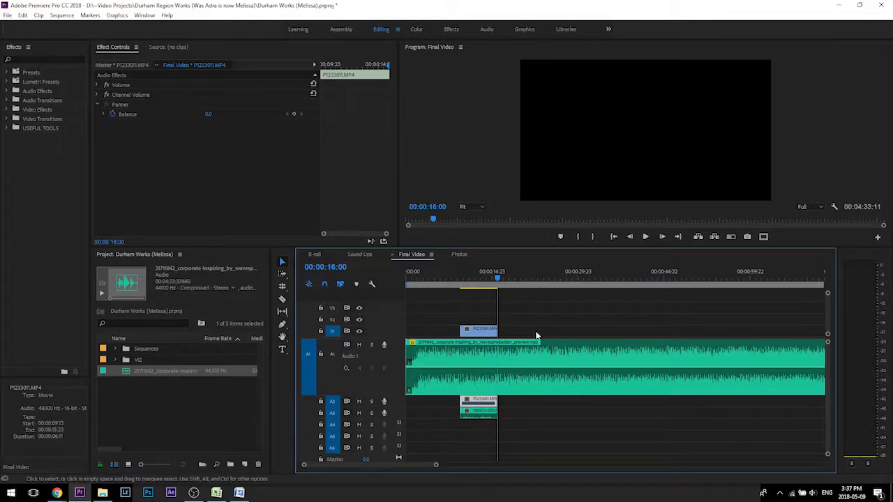
drag(477, 412, 481, 402)
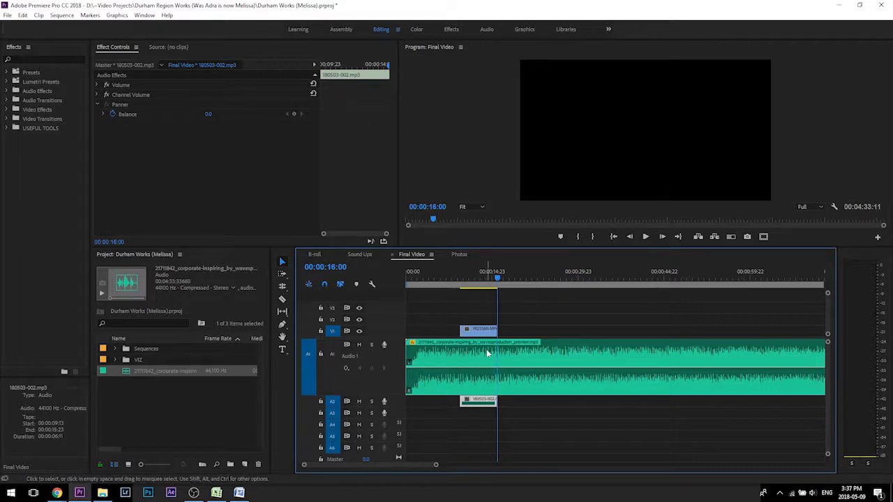
Step: Link the P1233011.MP4 video with the 180503-002.mp3 audio and select the linked clip to check it
shift+click(468, 330)
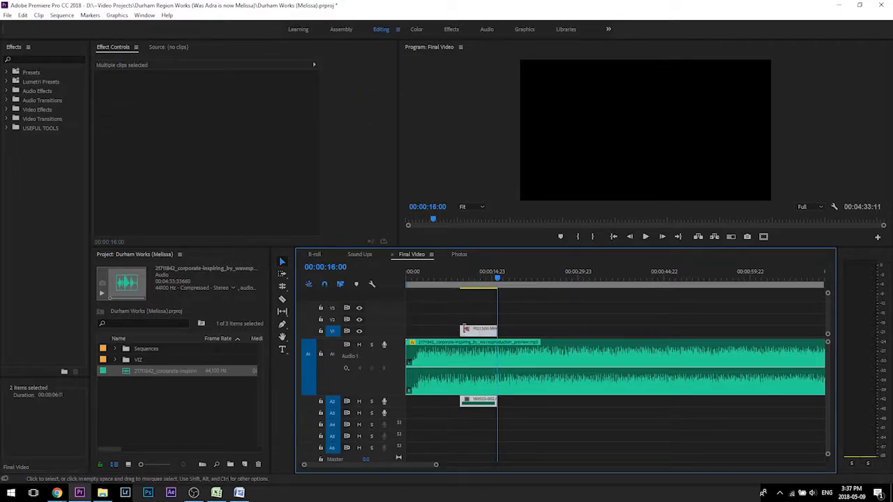
right_click(478, 336)
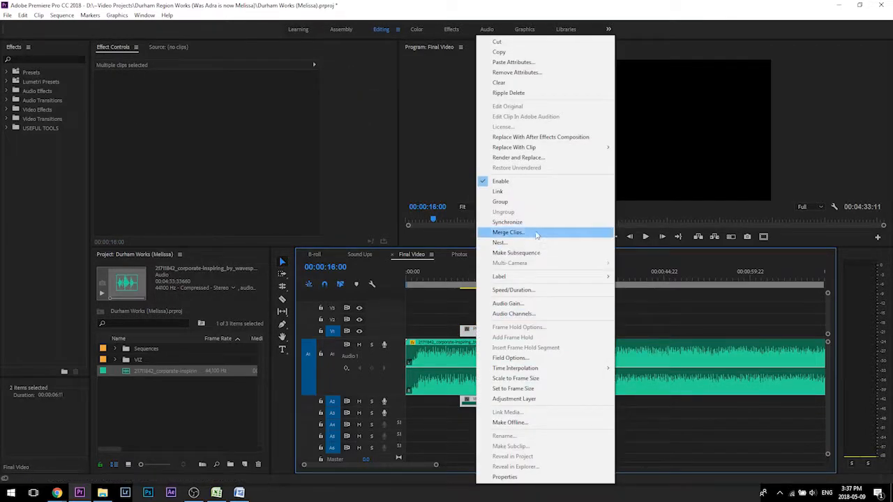
click(509, 192)
click(520, 323)
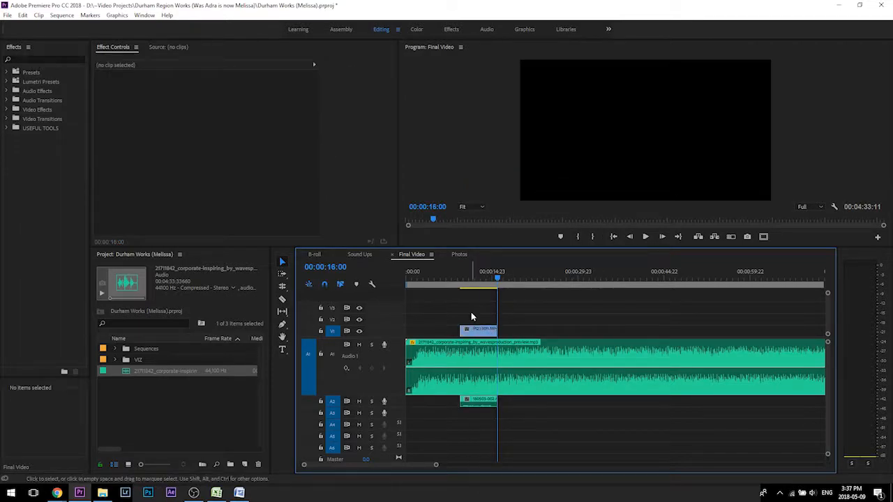
click(479, 336)
Step: Enlarge the Video 1 track to show the interview clip's thumbnail, with the playhead at 00:00:10:11
click(415, 277)
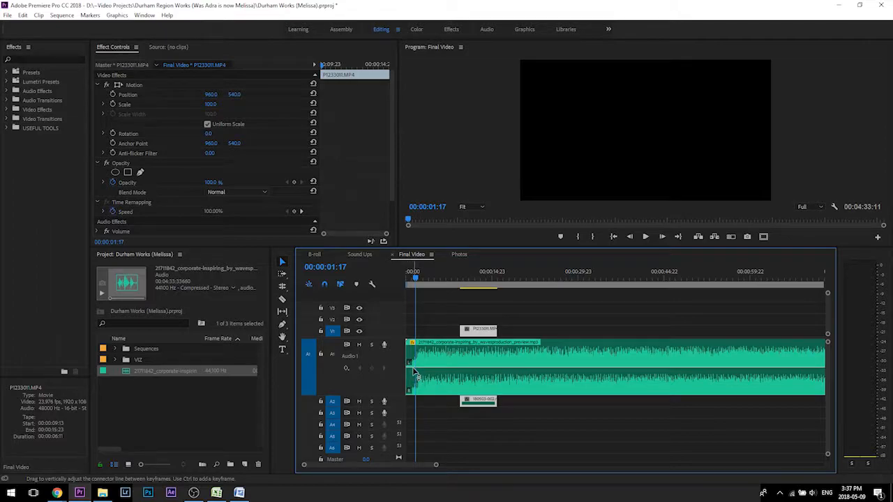
key(equal)
click(524, 276)
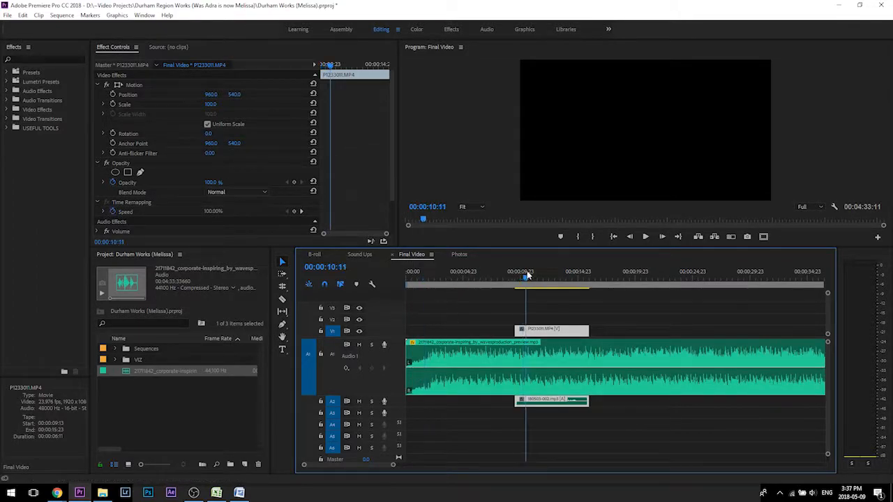
drag(351, 327, 350, 306)
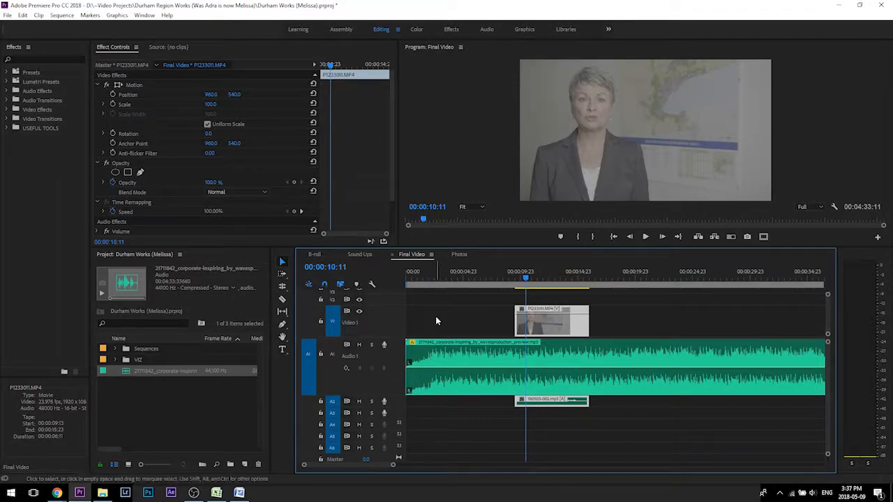
Step: Lower the system volume and play the Final Video sequence from about 00:00:00:22 to review the music intro
click(409, 276)
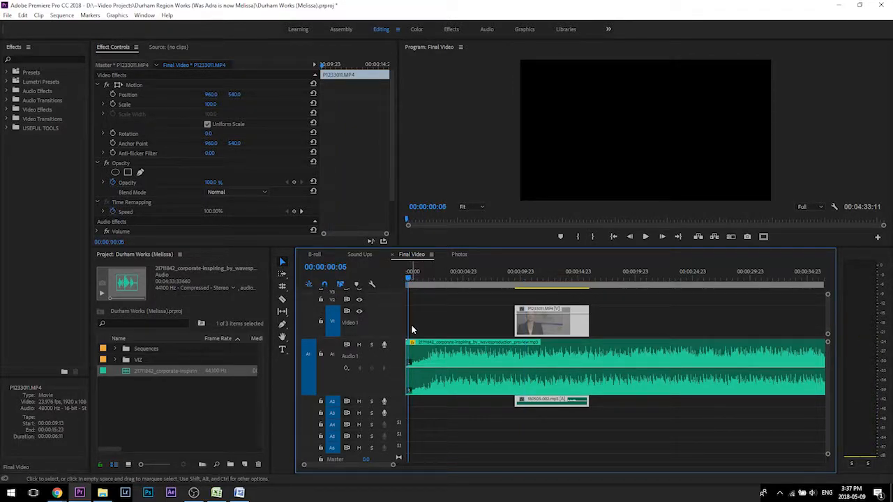
key(XF86AudioLowerVolume)
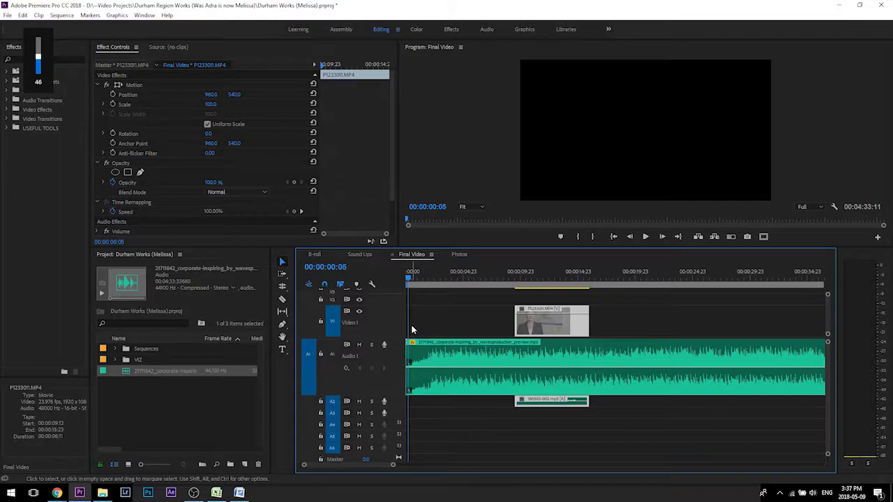
mouse_move(419, 277)
mouse_down()
mouse_move(438, 272)
mouse_move(423, 278)
mouse_up()
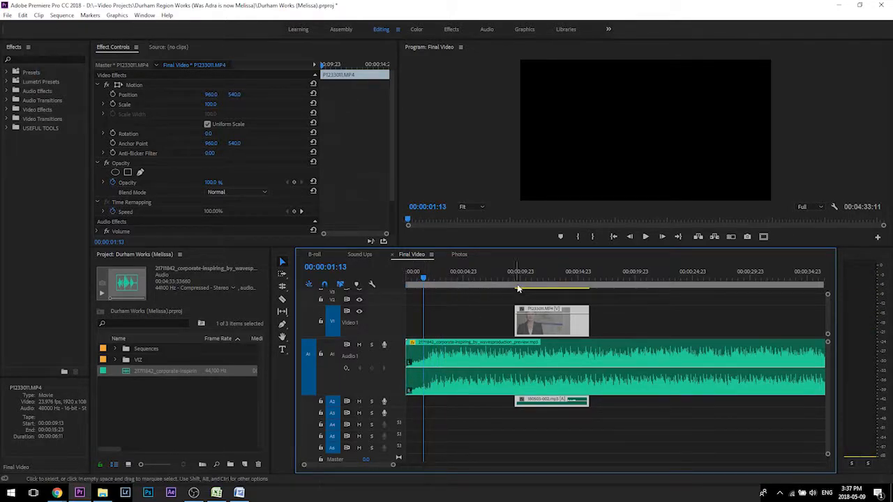
click(529, 278)
click(416, 275)
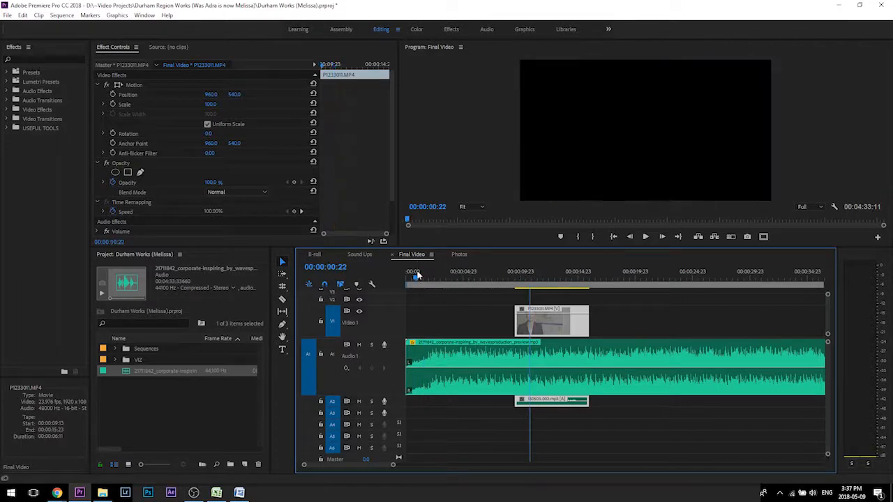
key(space)
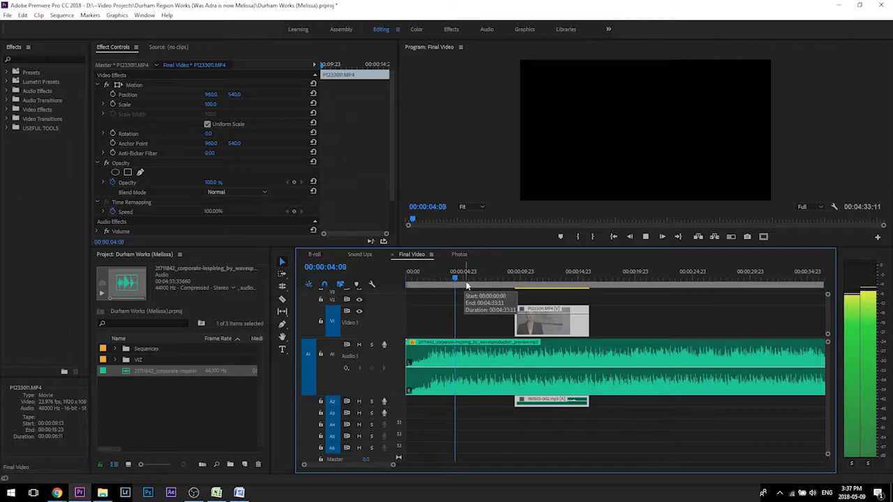
Step: Play the Final Video music intro from 00:00:01:19 to about 00:00:04:01 to find where the interview should come in
drag(423, 275, 496, 277)
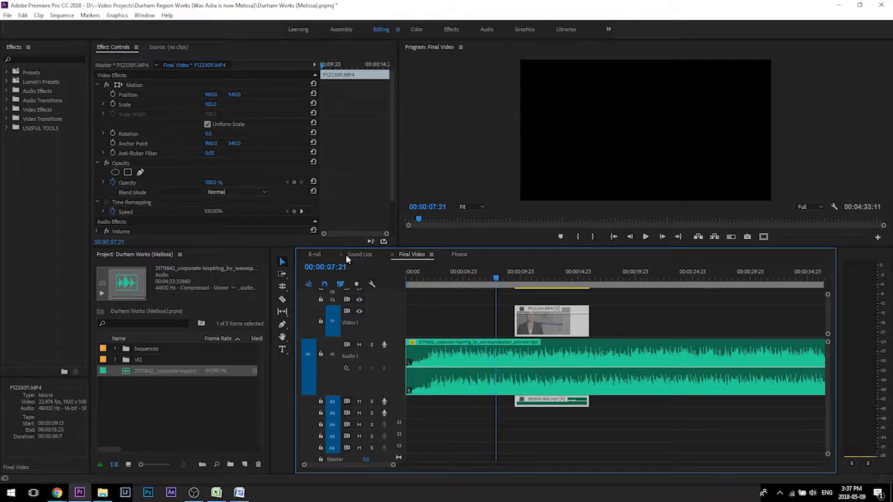
click(454, 277)
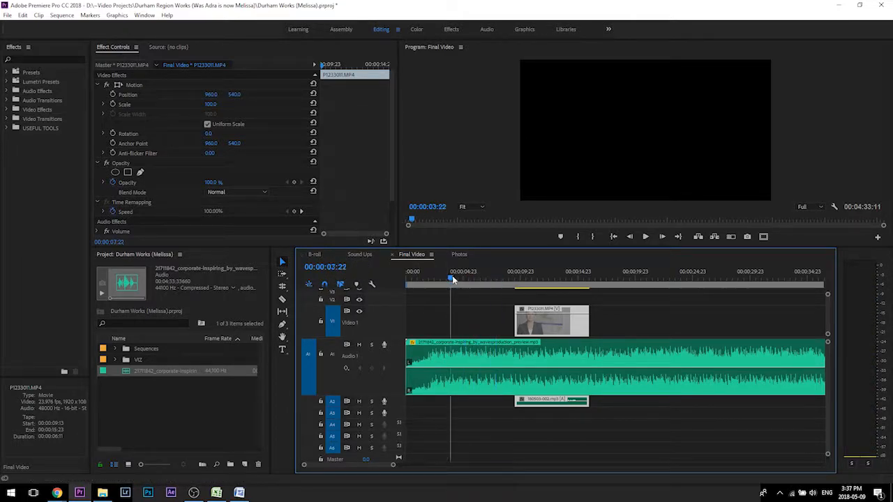
click(522, 279)
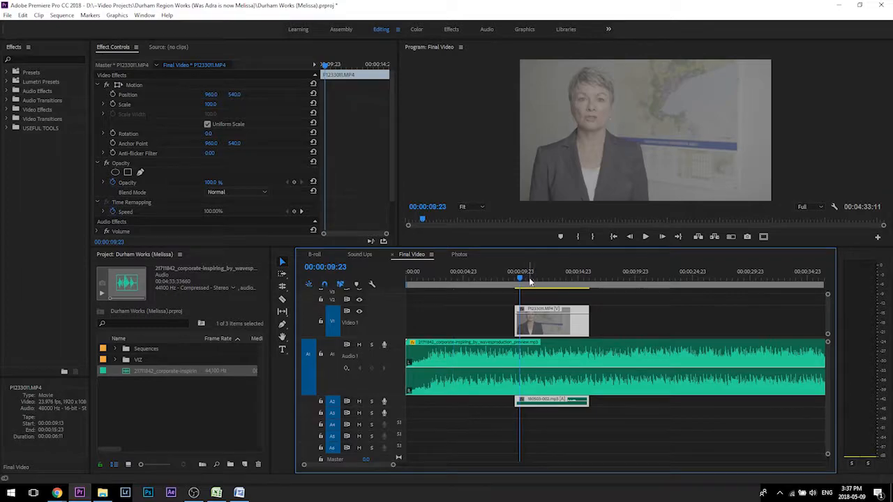
click(427, 277)
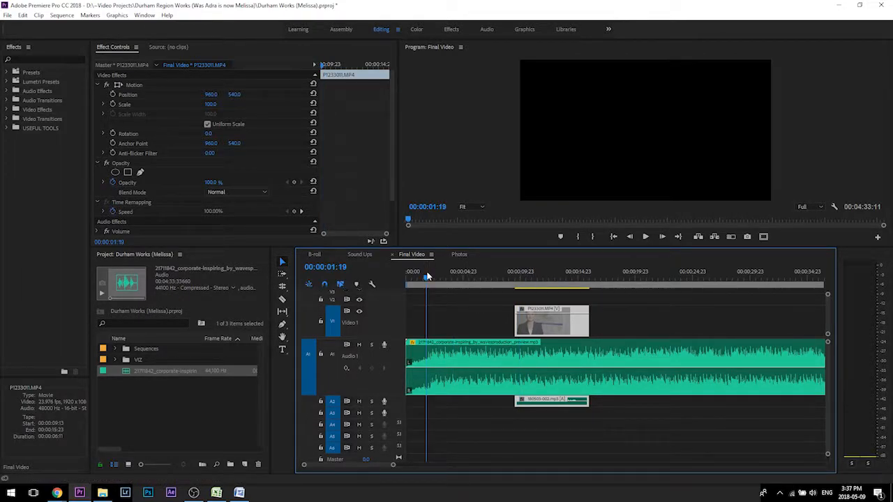
key(equal)
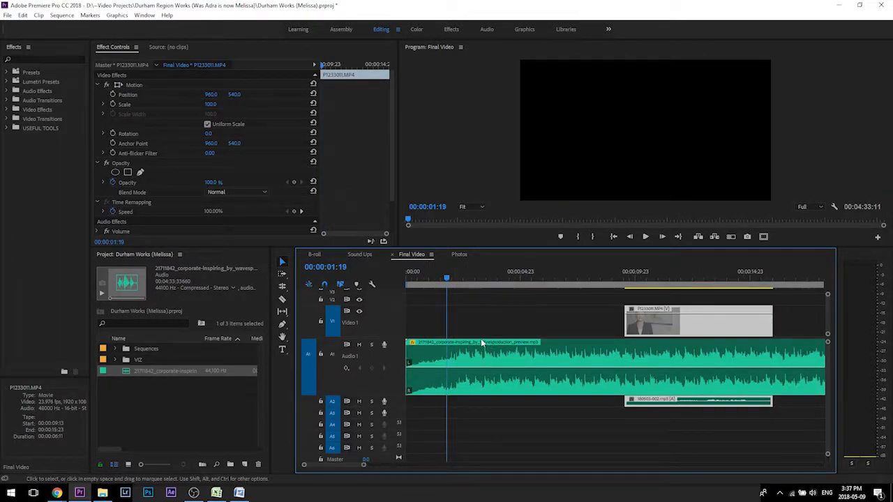
key(space)
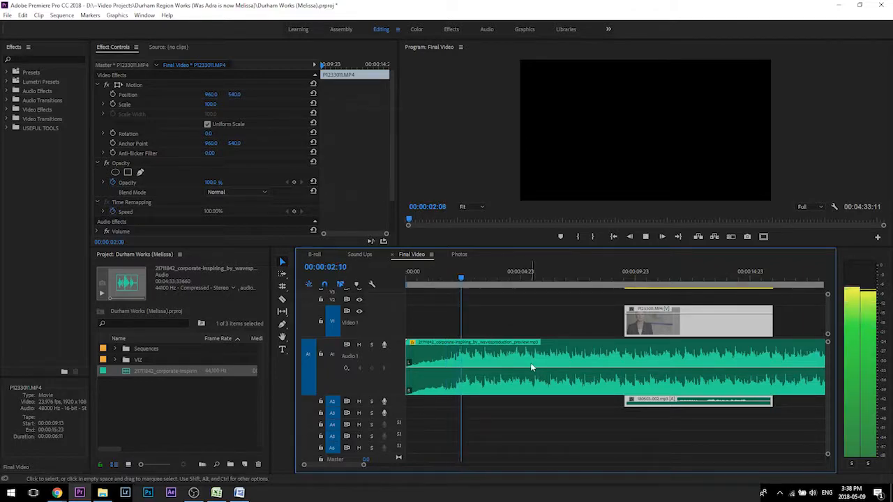
key(space)
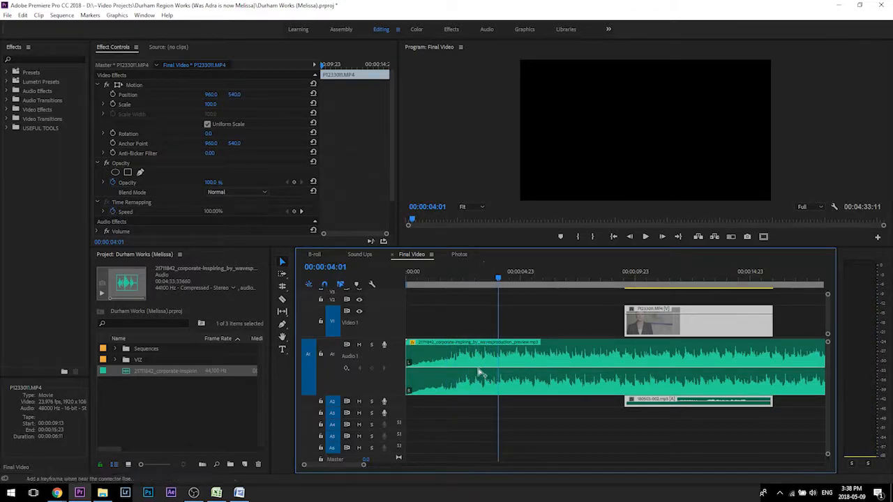
Step: Add two volume keyframes to the Audio 1 music around 00:00:04:01 and lower the second to about -17.4 dB
click(481, 373)
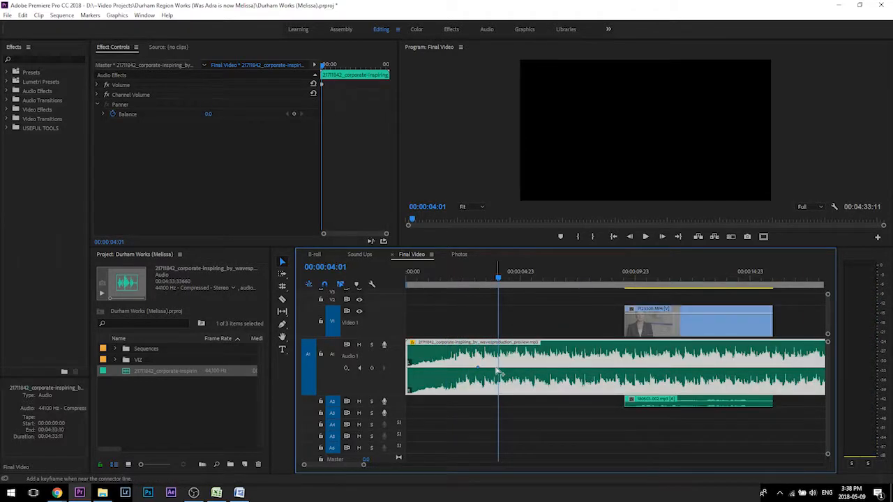
ctrl+click(502, 374)
drag(502, 375, 502, 388)
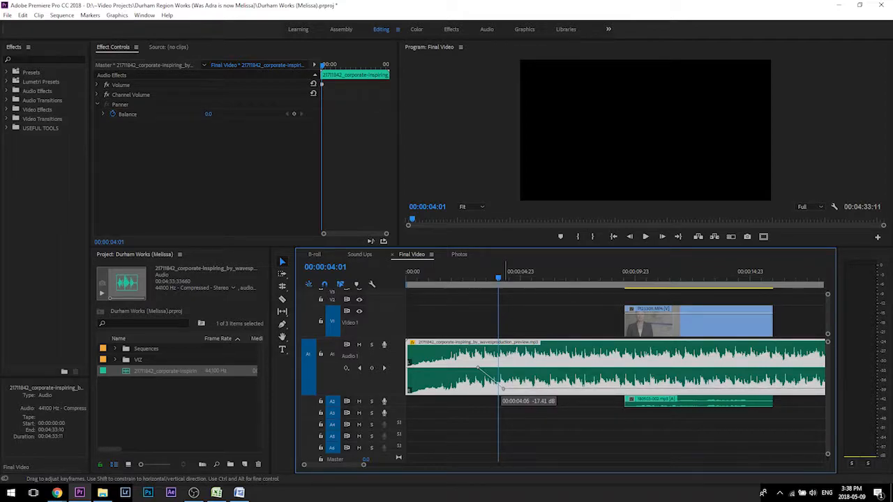
Step: Move the linked P1233011.MP4 interview clip earlier to start at 00:00:03:07 and enlarge the Audio 2 track to show its waveform
drag(645, 327, 518, 339)
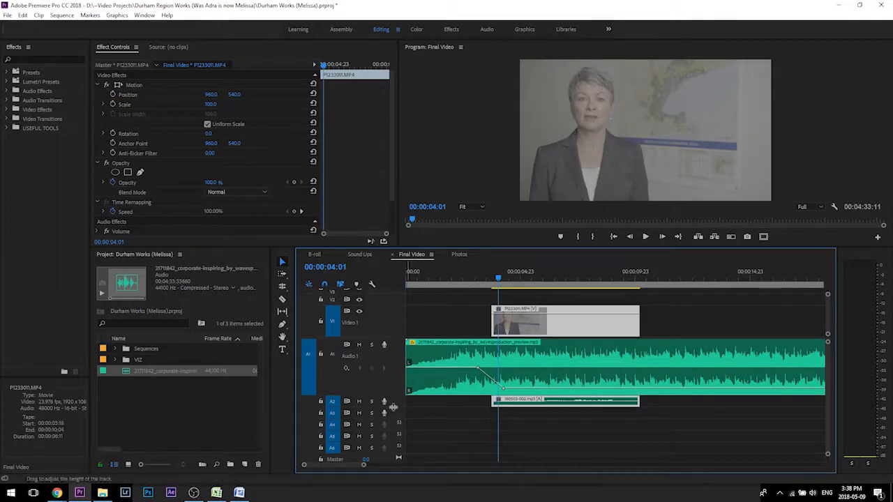
drag(391, 431, 392, 453)
scroll(482, 344, up, 3)
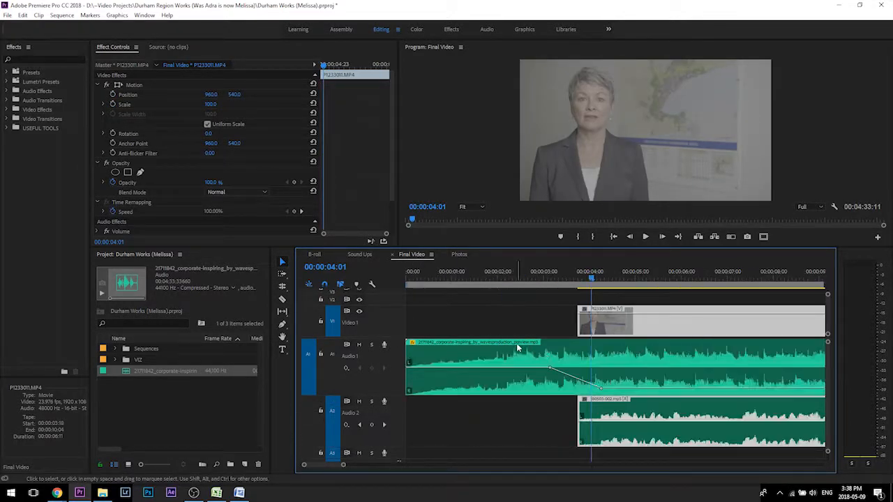
drag(636, 416, 605, 414)
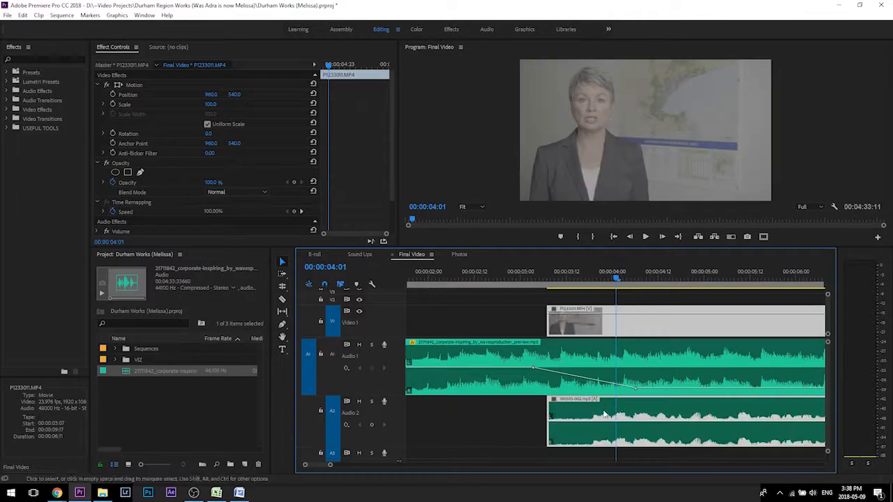
scroll(600, 416, down, 3)
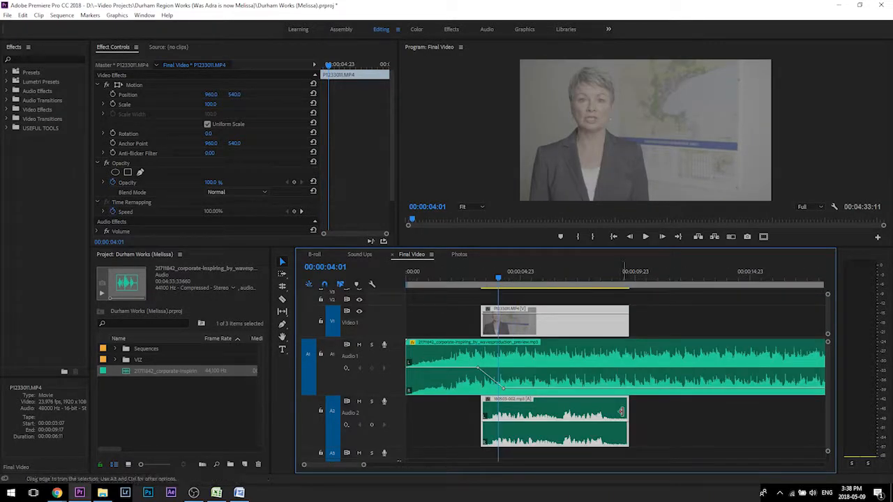
Step: Adjust the interview clip's audio gain by 11 dB
key(g)
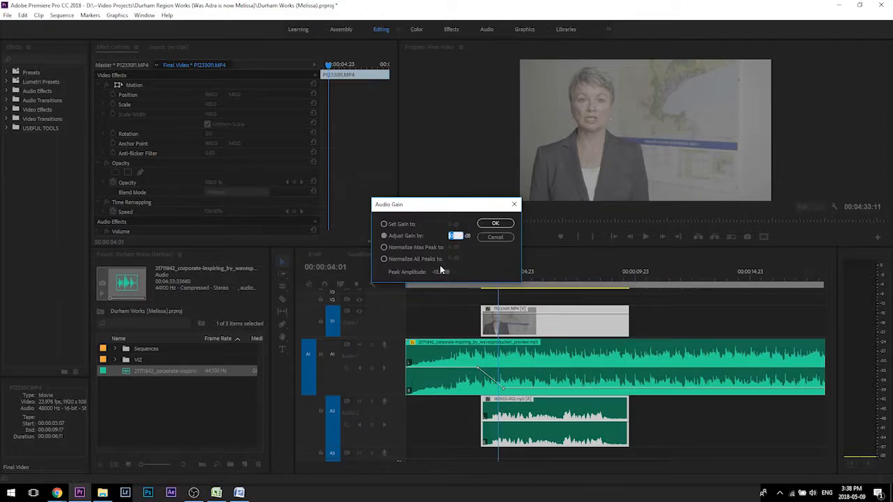
text(11)
key(Return)
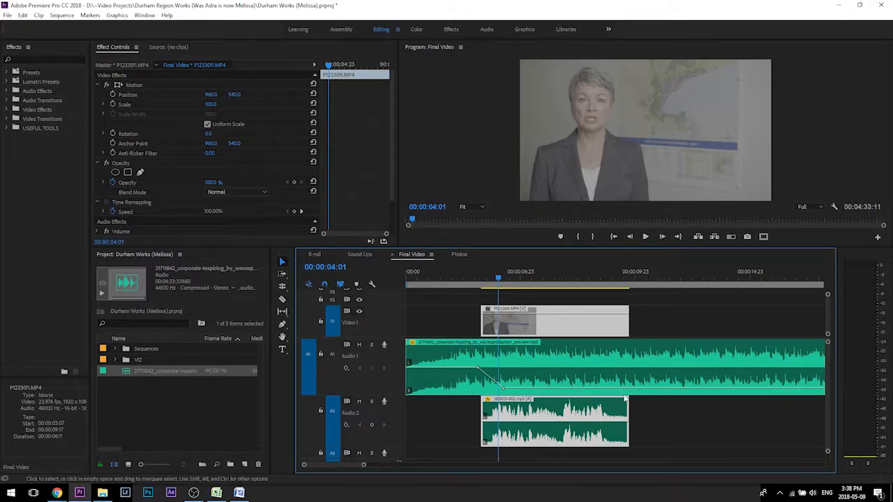
Step: Play the opening from the start of the sequence and trim the interview clip's end to 00:00:09:08
click(450, 277)
click(452, 296)
click(402, 276)
key(space)
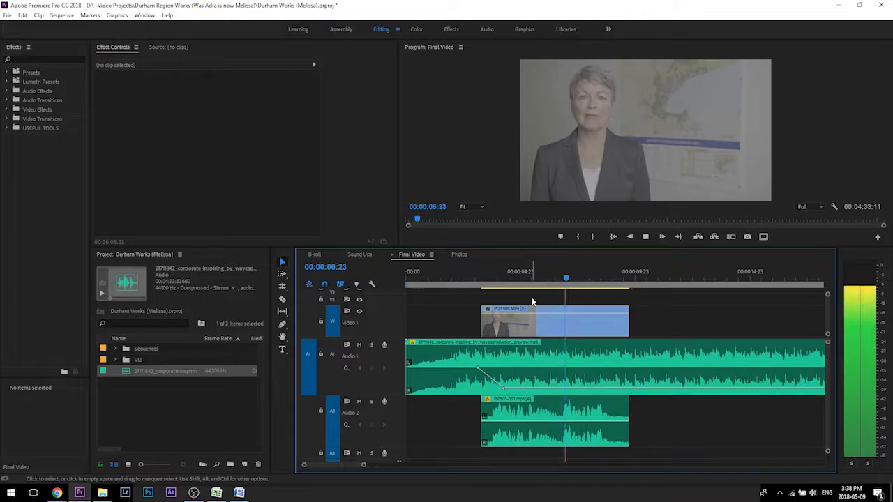
click(618, 277)
drag(616, 309, 607, 309)
Step: In the Sound Ups sequence, delete the P1233011.MP4 interview clips together with their synced audio on Audio 1 and Audio 2
click(359, 255)
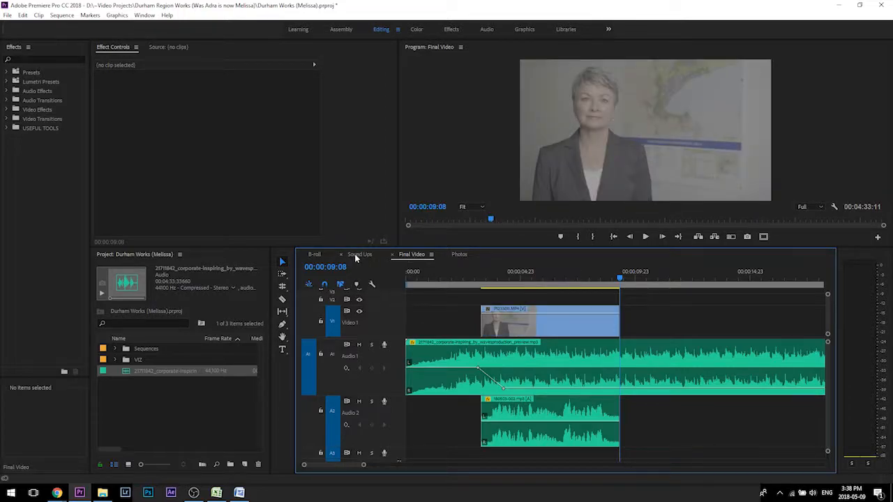
key(minus)
key(minus)
key(minus)
key(minus)
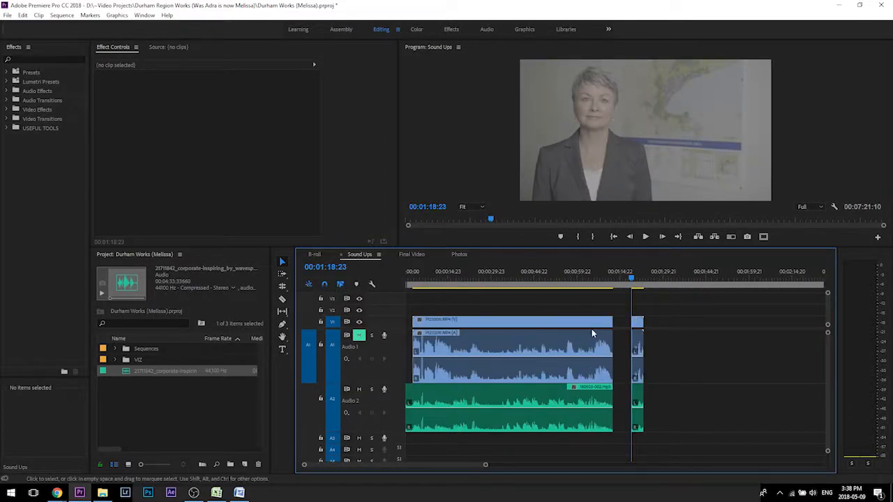
drag(558, 306, 441, 413)
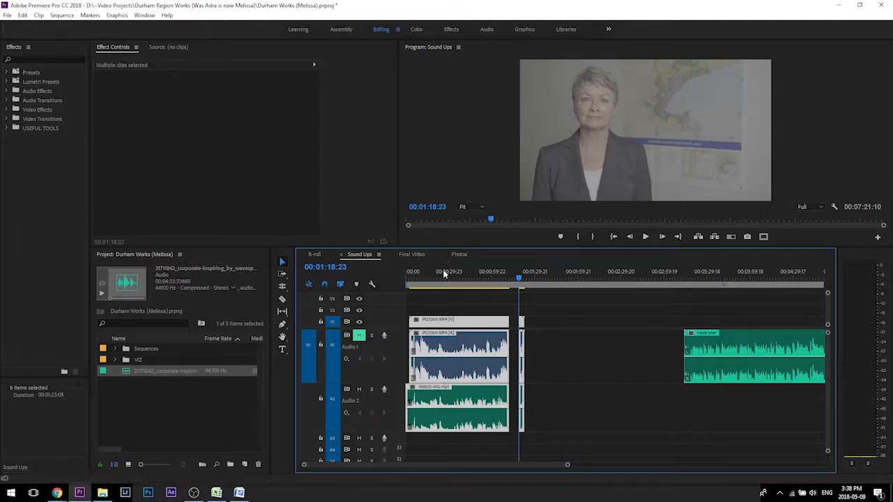
key(Delete)
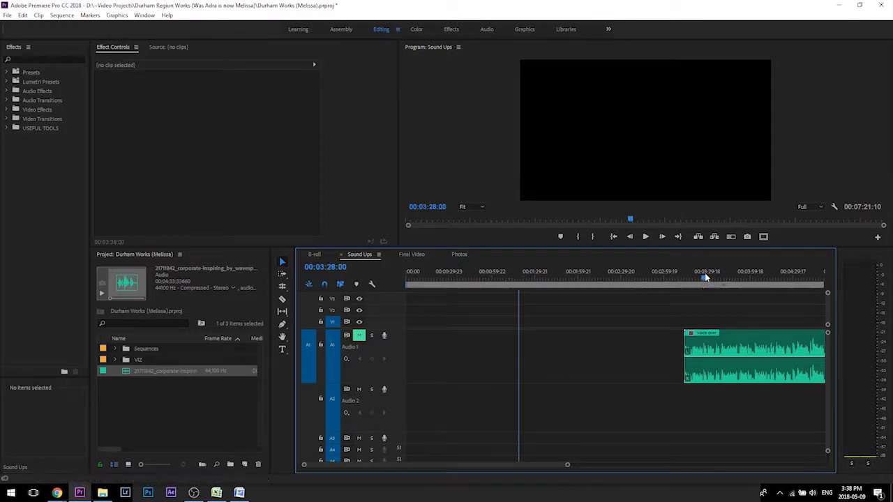
Step: Examine the voice over clip in Sound Ups, consult the script in Word, and return to Premiere Pro with the playhead at 00:03:37:15
click(704, 273)
key(minus)
key(minus)
click(540, 360)
key(equal)
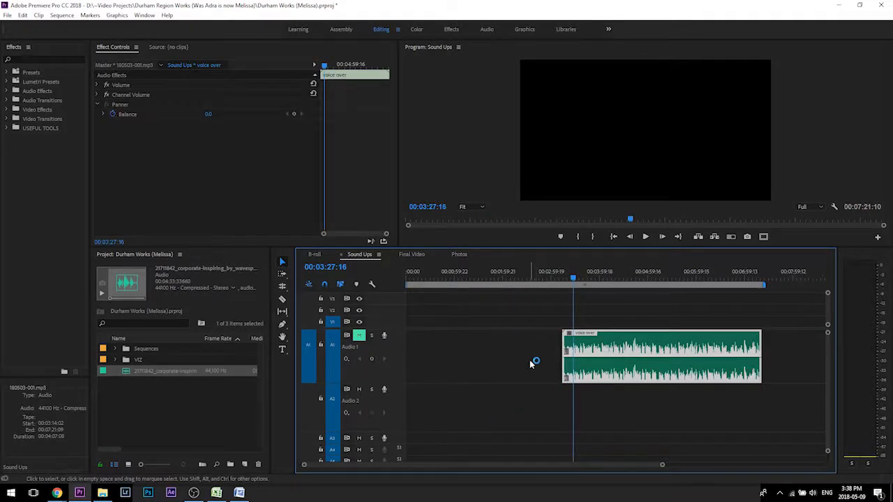
click(239, 492)
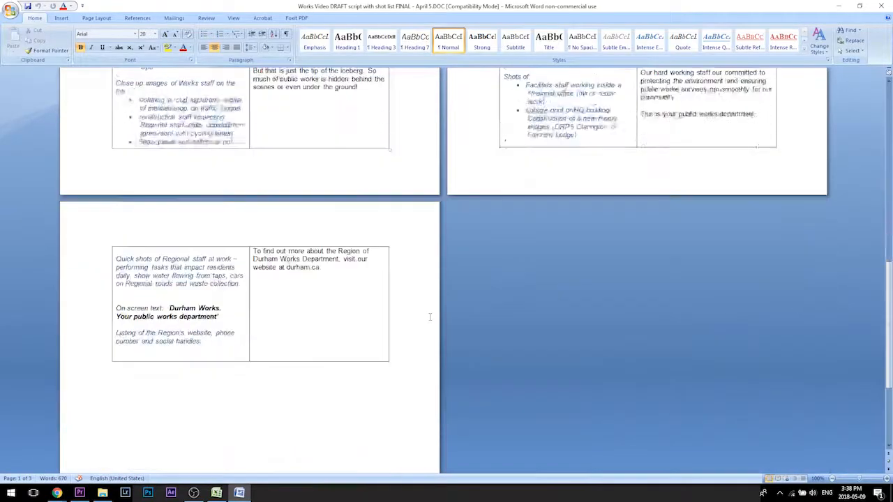
key(alt+Tab)
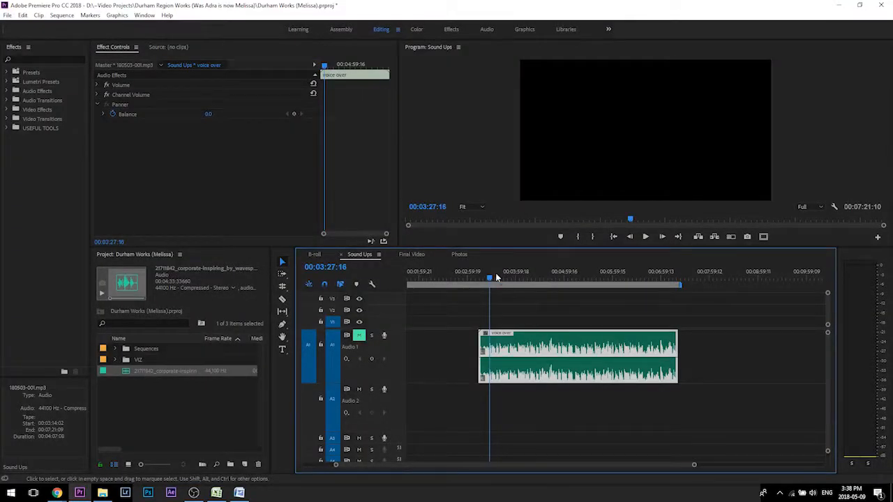
click(498, 278)
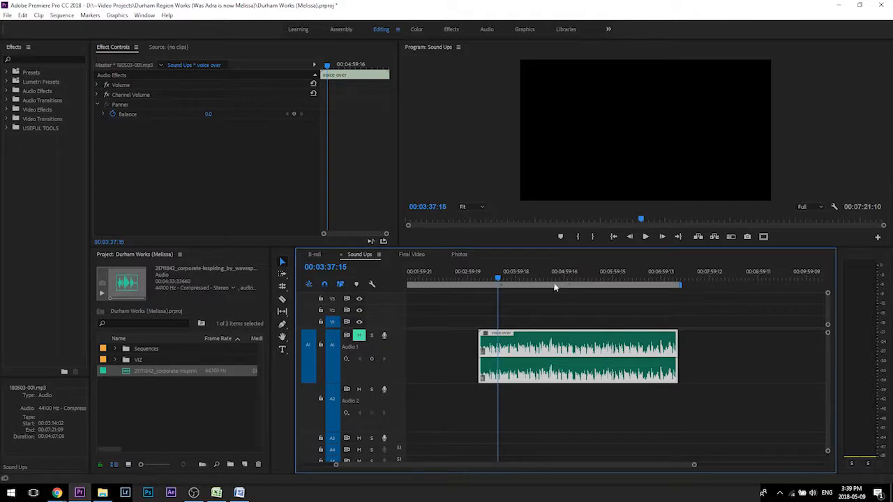
Step: Try cutting out the voice over section from 00:03:37:15 to 00:03:51:06 and moving it down to Audio 2
key(=)
key(c)
click(617, 346)
click(665, 344)
key(v)
drag(649, 373, 649, 422)
scroll(649, 368, down, 2)
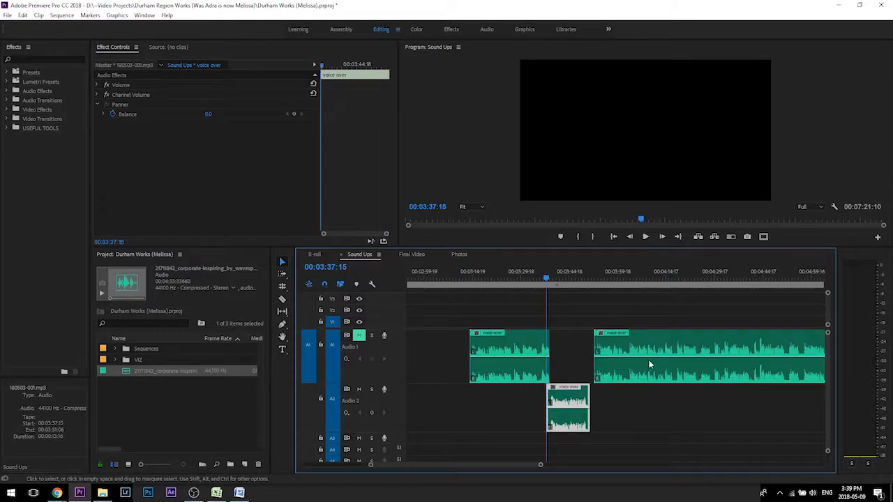
Step: Try cutting out a second voice over section from 00:04:14:18 to 00:04:28:13 and moving it down to Audio 2
key(c)
click(667, 349)
click(711, 348)
key(v)
drag(689, 360, 692, 399)
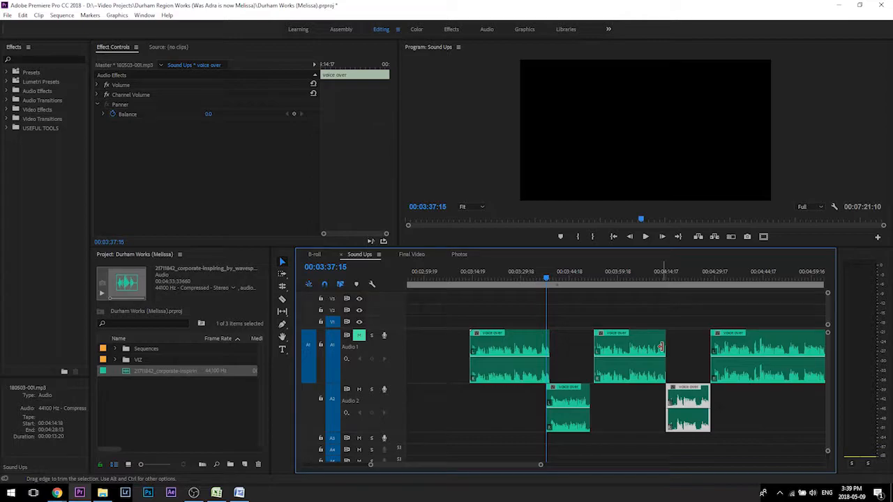
Step: Undo the trial cuts and moves of the voice over sections
key(ctrl+z)
key(ctrl+z)
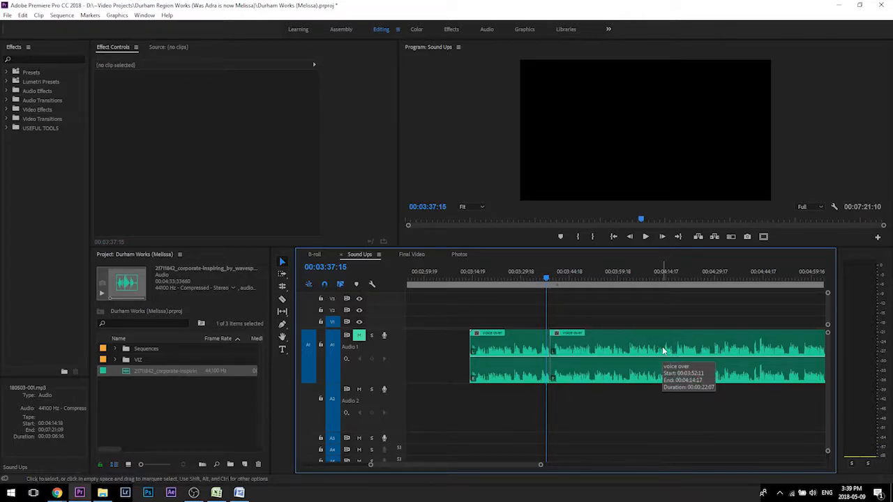
key(ctrl+z)
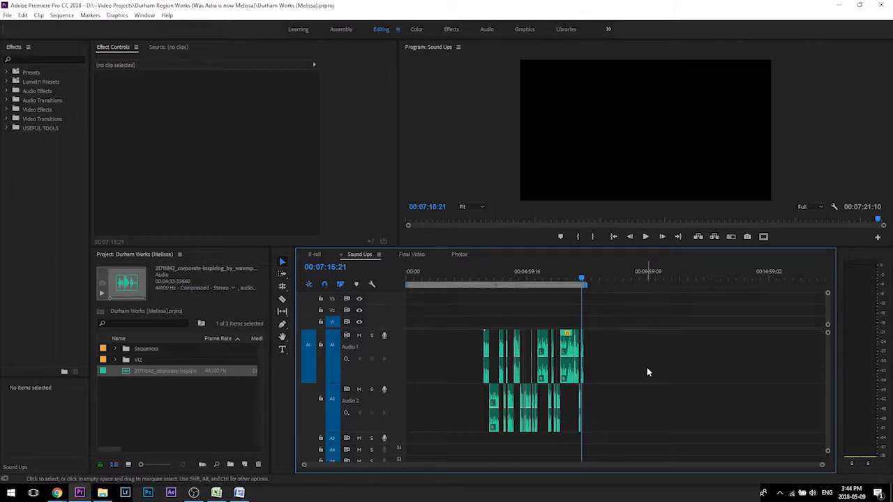
Step: Ripple delete all the leftover voice over pieces on Audio 1 in Sound Ups, keeping the chosen takes on Audio 2
scroll(647, 367, up, 4)
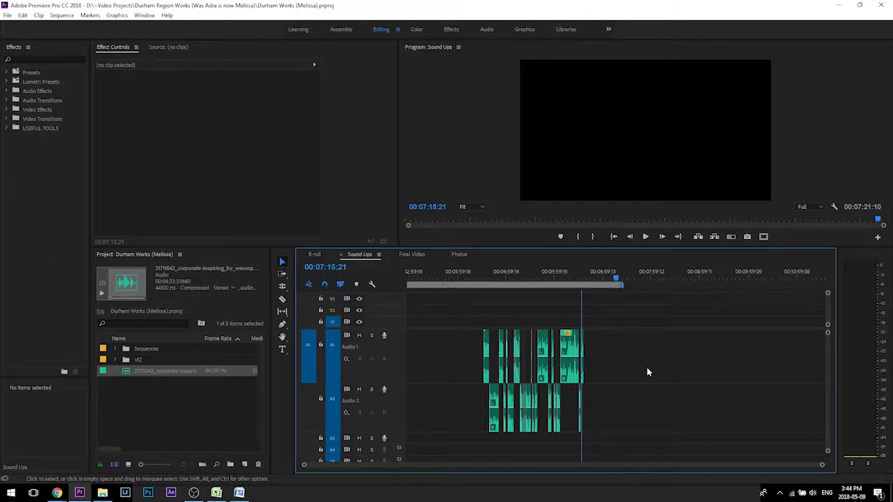
drag(708, 399, 473, 426)
drag(703, 344, 425, 361)
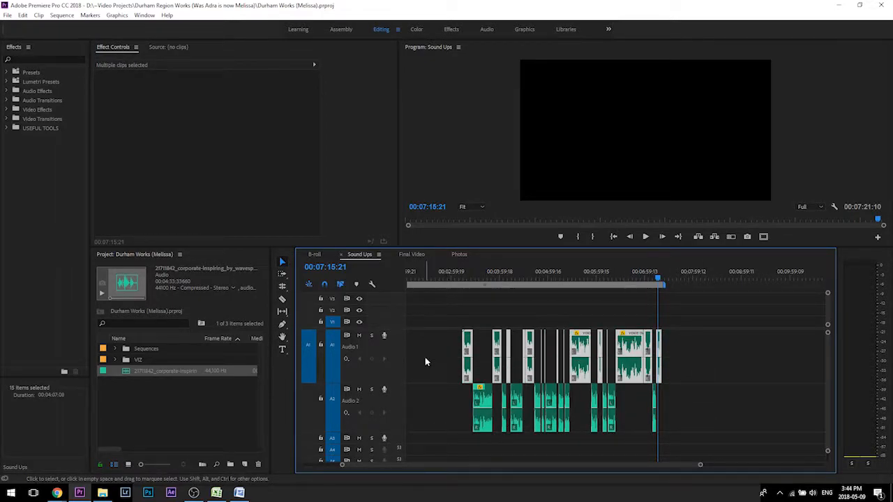
key(shift+Delete)
Step: Cut the chosen voice over takes from Sound Ups and paste them onto Audio 2 of Final Video at 00:00:09:23
drag(596, 353, 461, 419)
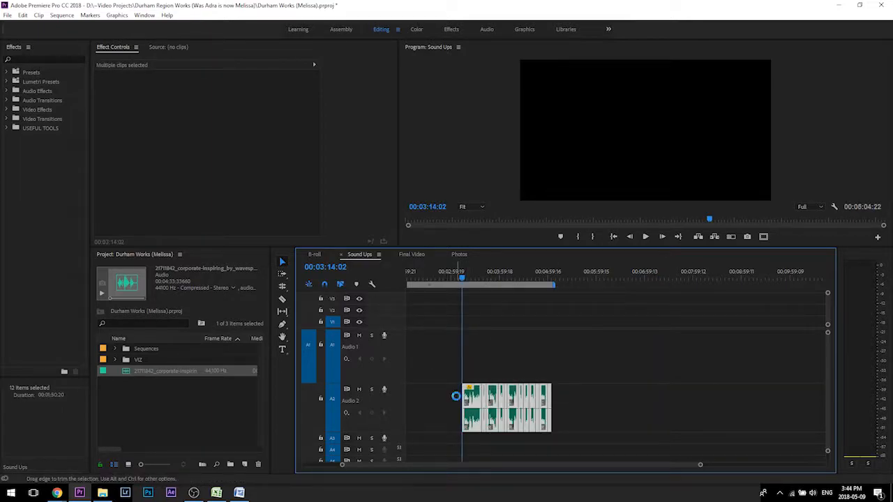
key(shift+Delete)
click(413, 254)
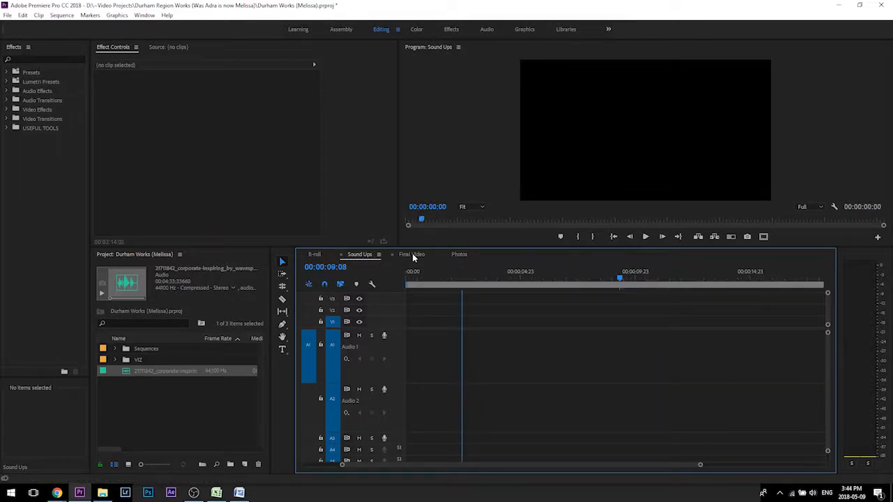
drag(619, 281, 636, 282)
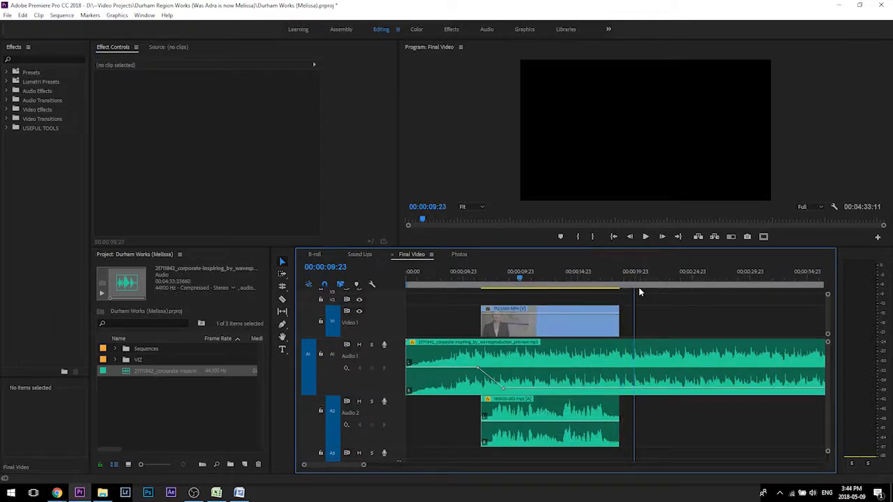
key(minus)
key(minus)
key(ctrl+v)
key(minus)
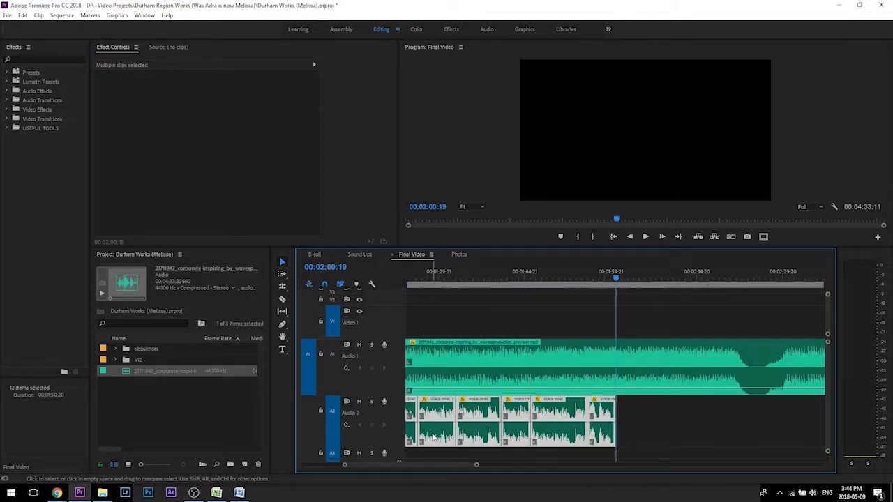
Step: Review the full run of pasted voice over clips beneath the music, with the playhead at 00:01:59:21 and nothing selected
key(minus)
click(493, 293)
click(573, 279)
drag(600, 419, 410, 315)
click(483, 316)
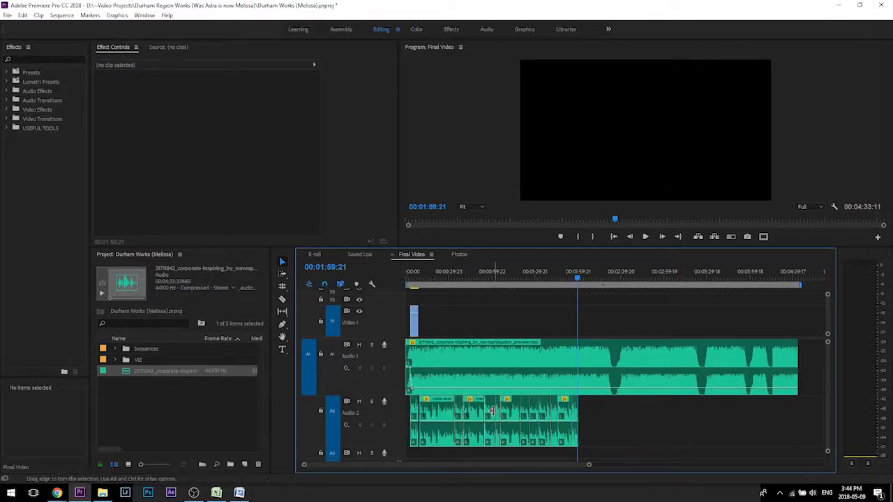
Step: Split the background music on Audio 1 at 00:02:24:04, in its quiet dip, and delete everything after the cut
click(479, 273)
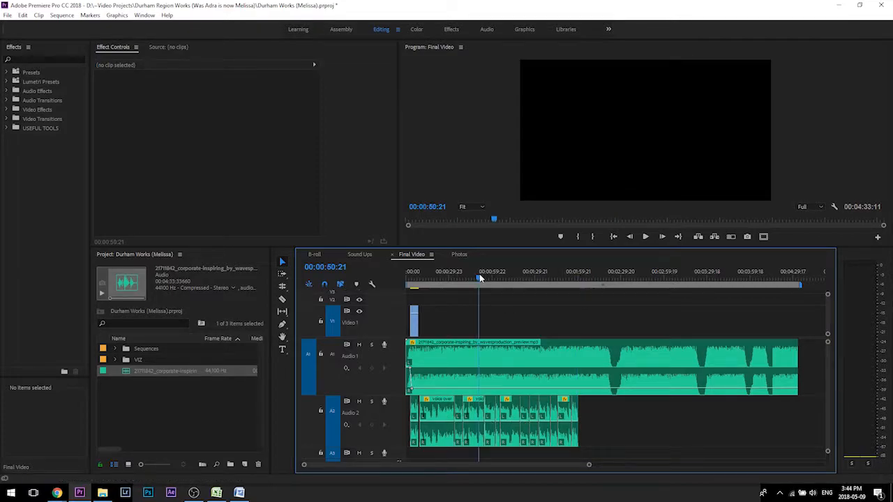
key(=)
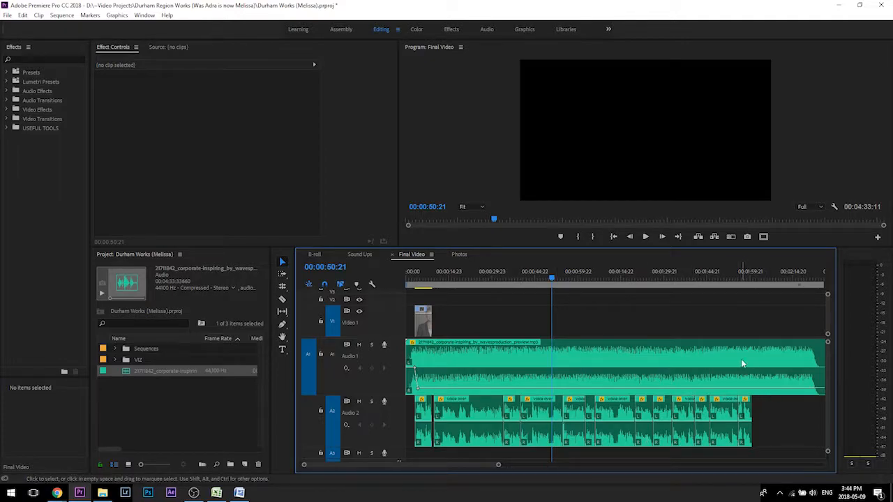
key(minus)
drag(593, 274, 614, 276)
key(equal)
key(equal)
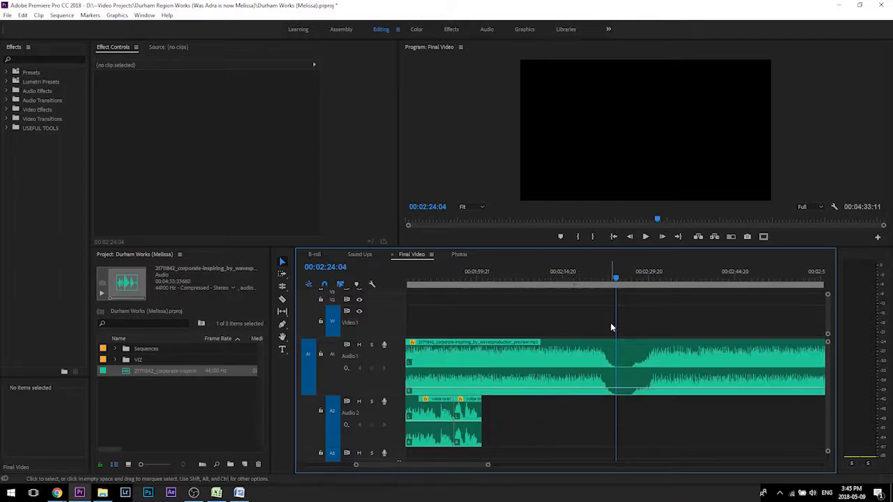
click(643, 363)
key(backslash)
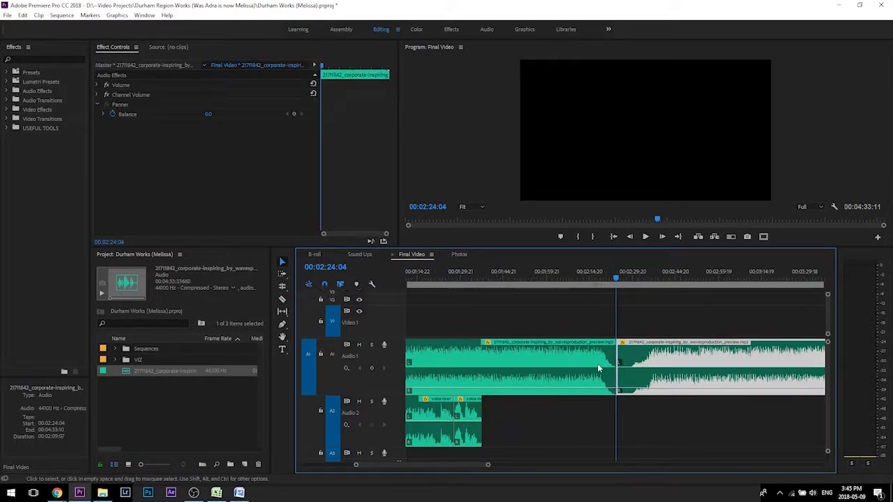
key(Delete)
click(542, 276)
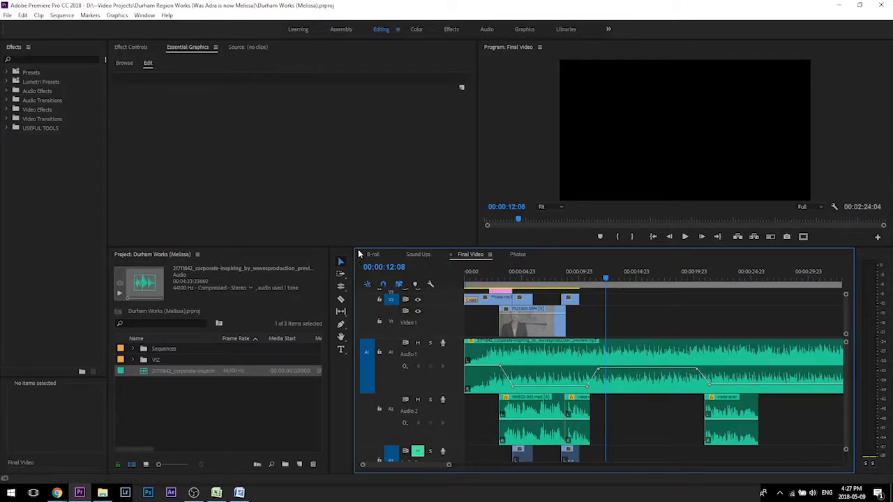
Step: Review the opening of Final Video, checking how the flag shot, DURHAM WORKS title and music rise line up before the interview
mouse_move(470, 277)
mouse_down()
mouse_move(493, 267)
mouse_move(469, 269)
mouse_move(482, 261)
mouse_move(487, 279)
mouse_up()
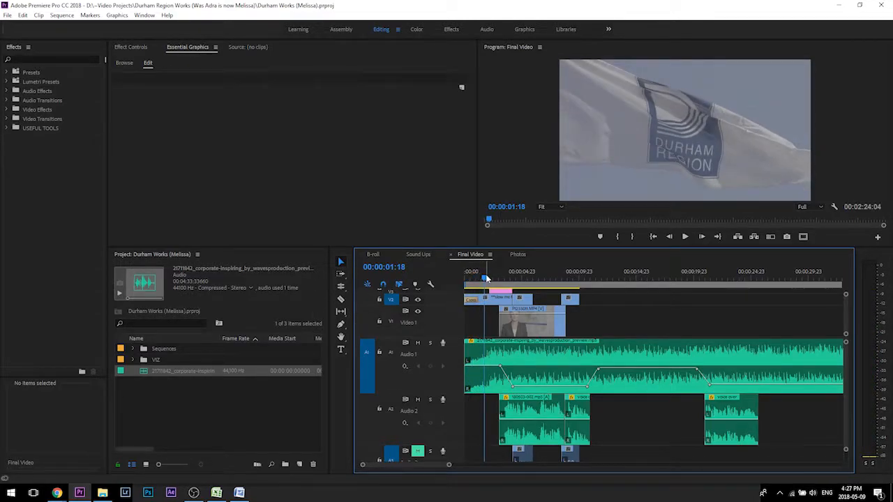
key(=)
click(552, 276)
drag(554, 274, 590, 275)
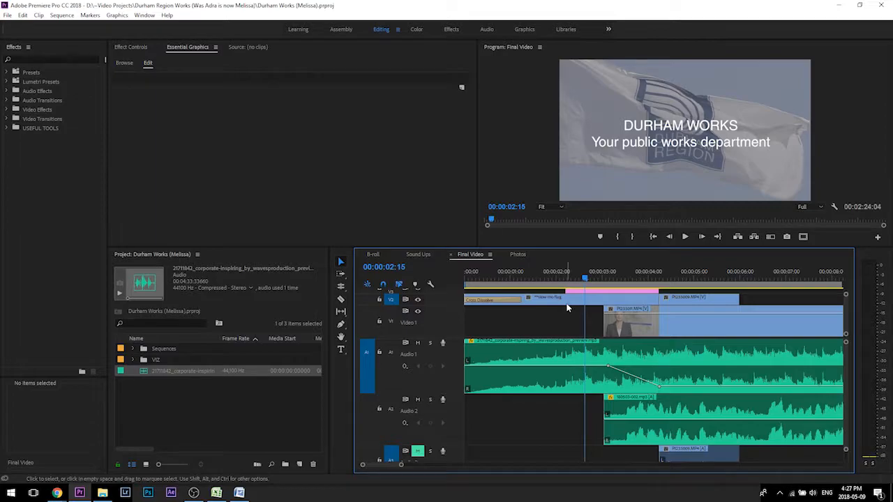
key(minus)
key(minus)
key(minus)
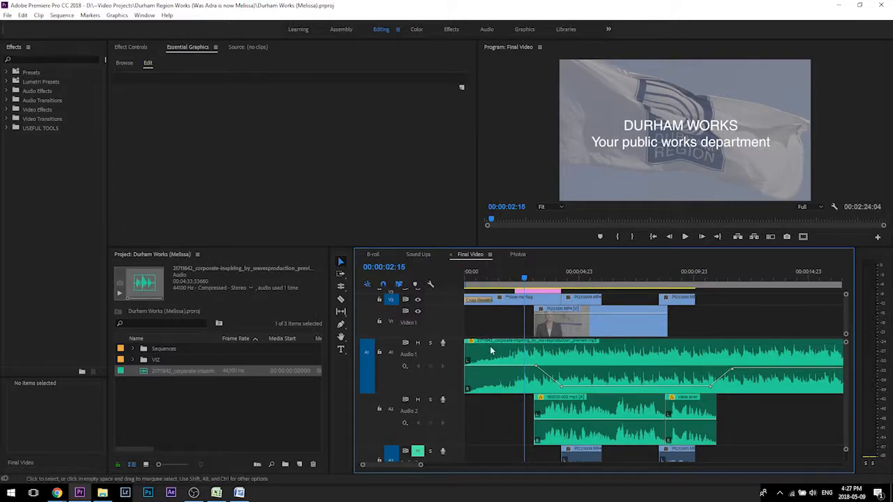
key(space)
click(509, 277)
key(space)
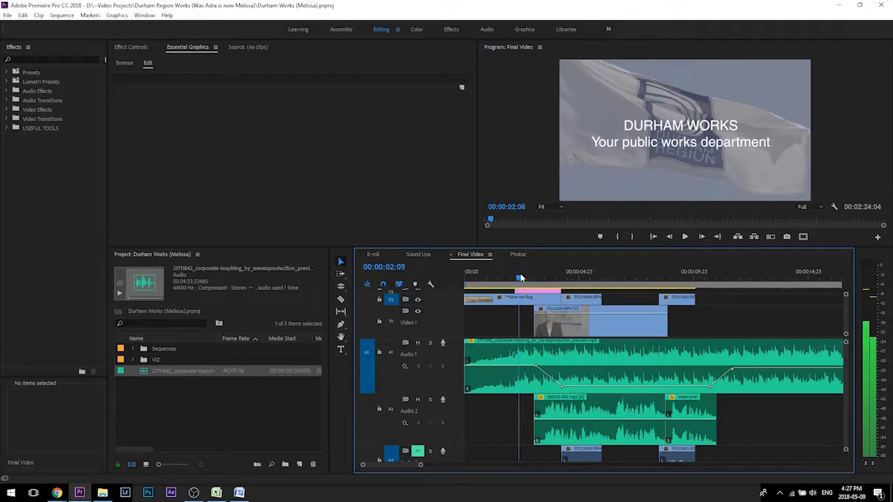
click(519, 277)
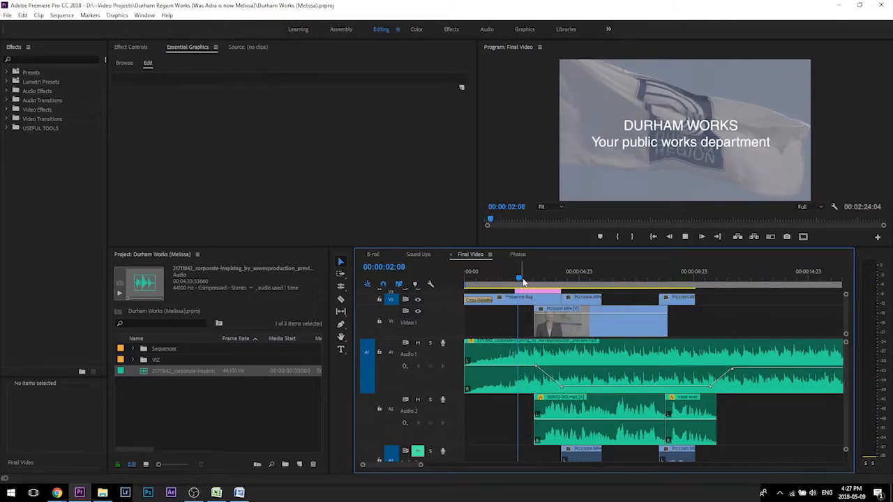
key(space)
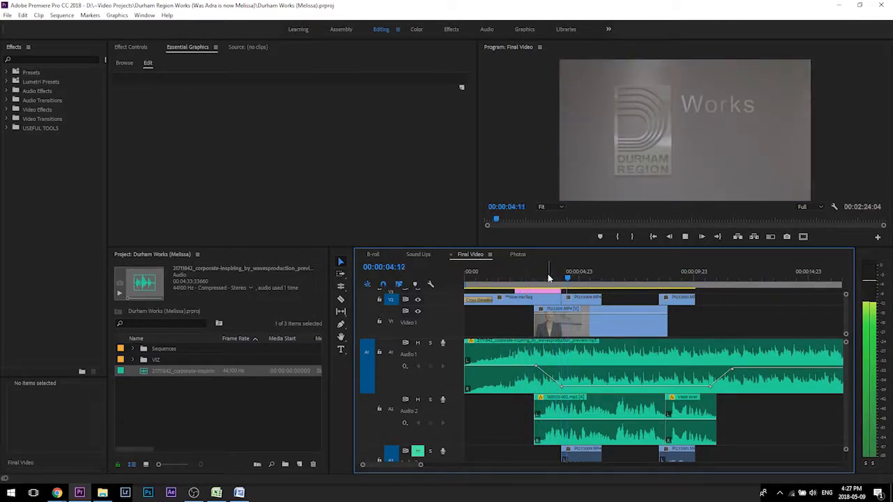
Step: Play the introduction from the start, checking the interview clip, its covering B-roll and the first voice over against the ducked music
click(618, 333)
drag(590, 276, 631, 279)
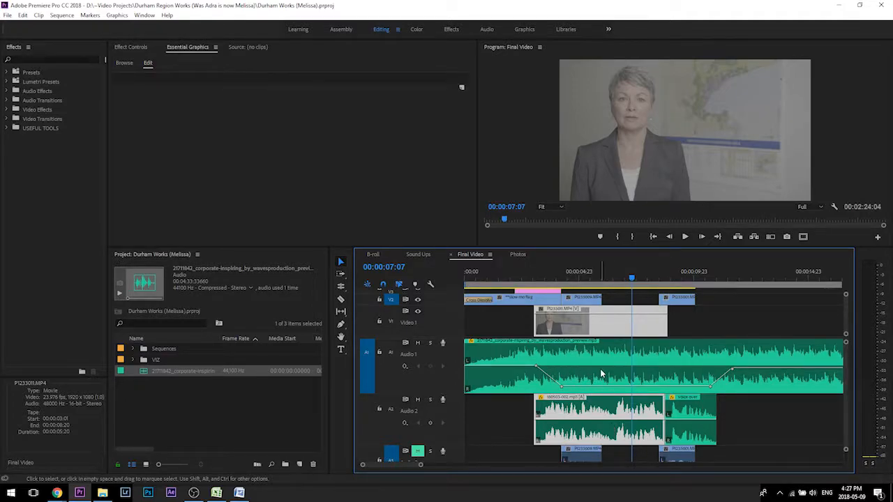
drag(524, 278, 472, 278)
key(space)
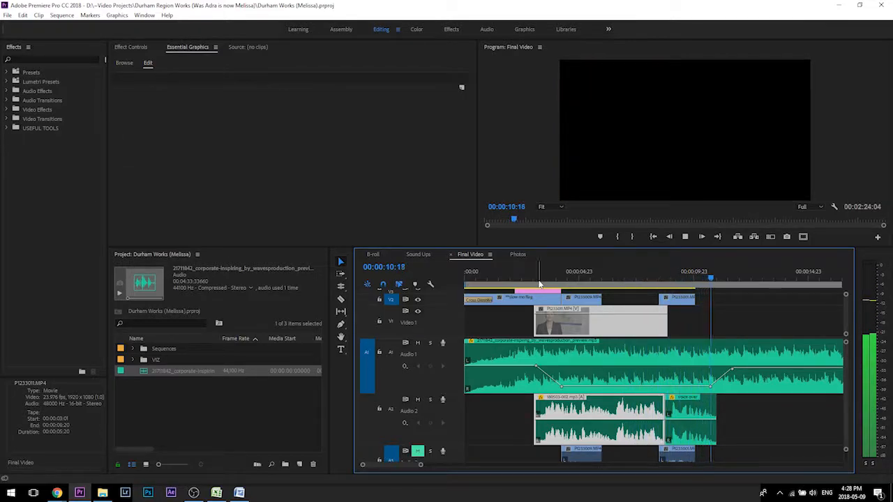
key(space)
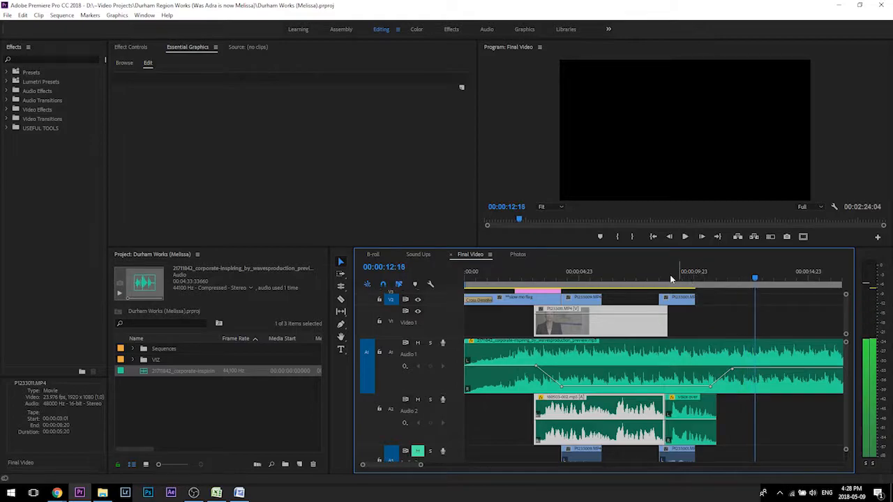
click(674, 279)
scroll(630, 289, down, 1)
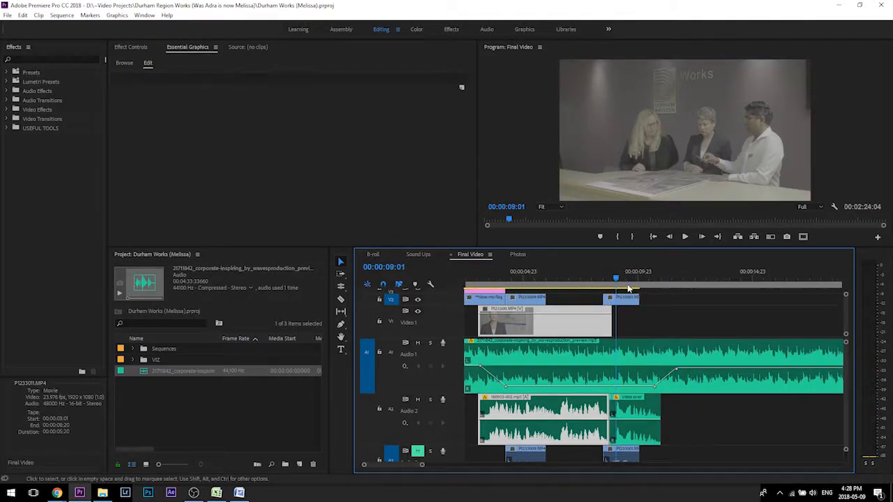
click(620, 277)
drag(624, 279, 630, 274)
key(minus)
key(minus)
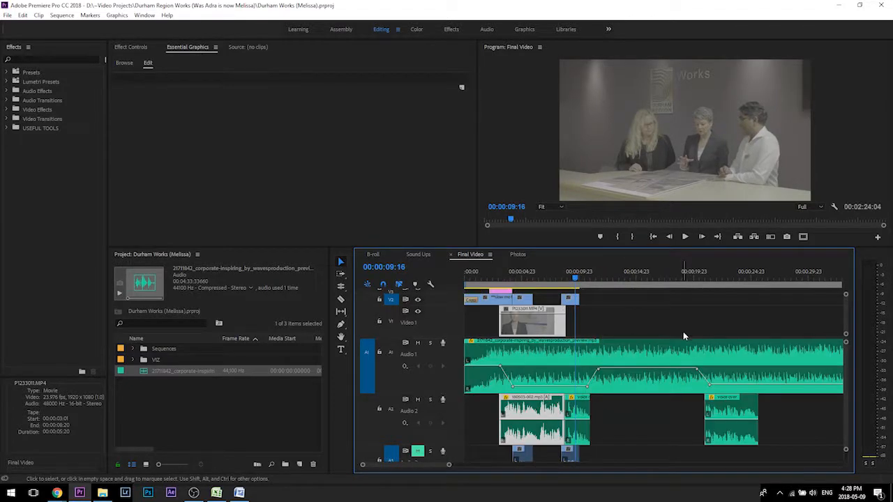
Step: Examine the raised music section between the first two voice over passages and how it ducks again around 00:00:21:06
click(705, 279)
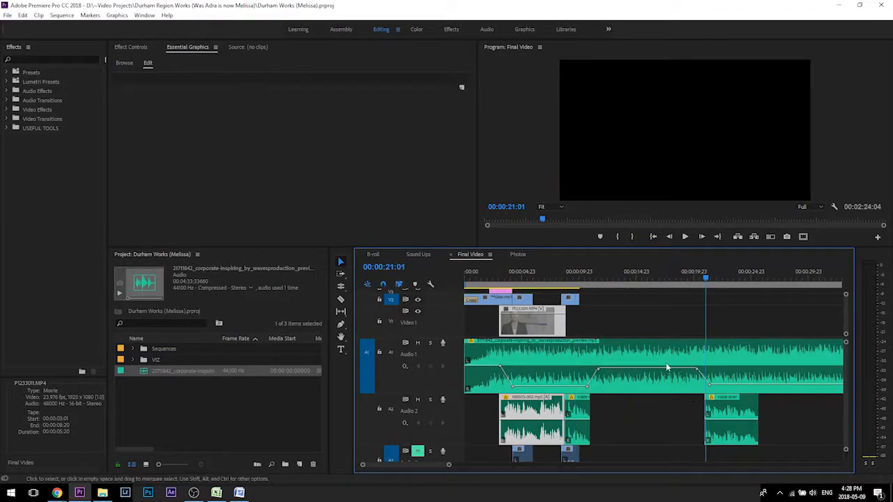
drag(564, 276, 572, 277)
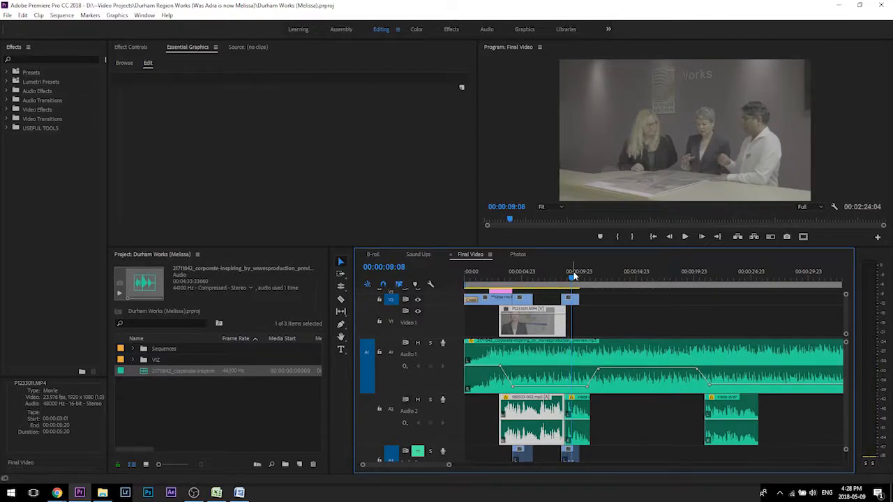
drag(572, 278, 584, 277)
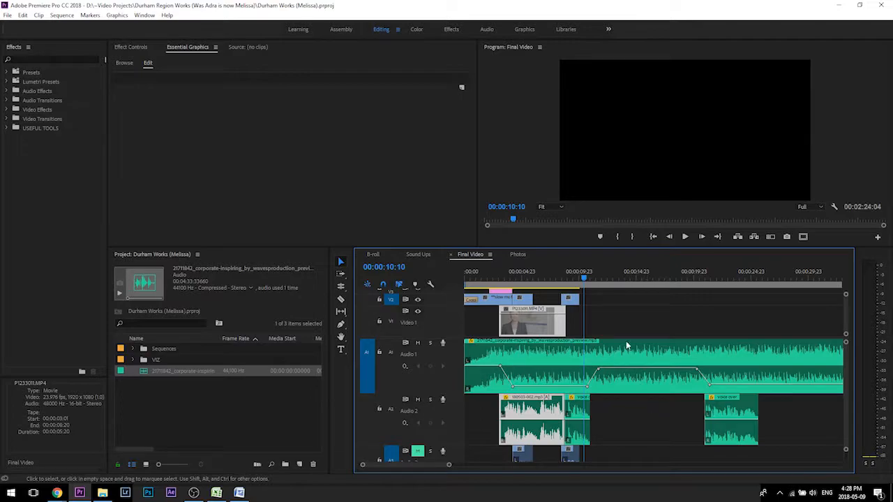
click(583, 277)
drag(583, 277, 683, 279)
key(space)
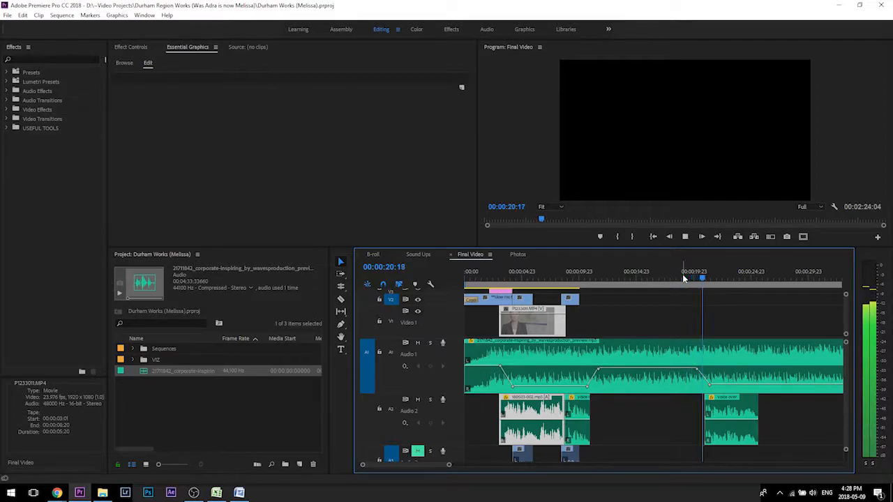
click(690, 275)
drag(690, 278, 708, 277)
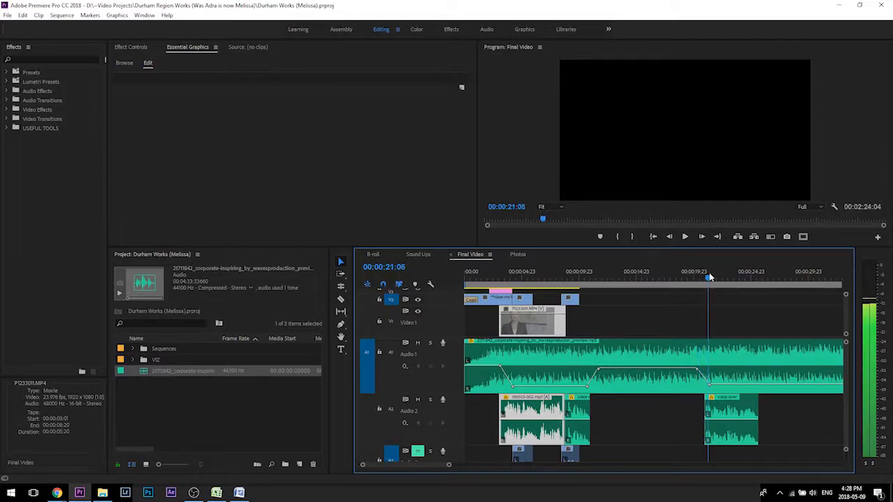
click(731, 414)
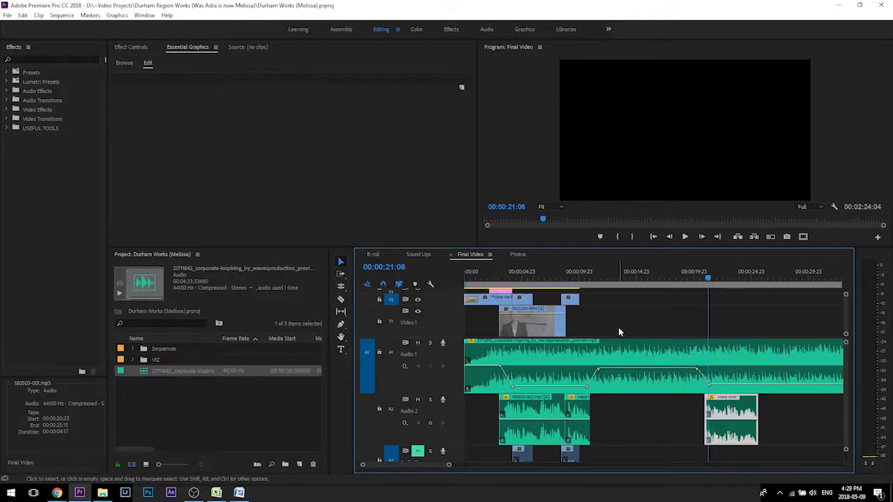
Step: Open the B-roll sequence in a maximized timeline and look through its category tracks from Drone Shots up to York
click(373, 254)
key(backslash)
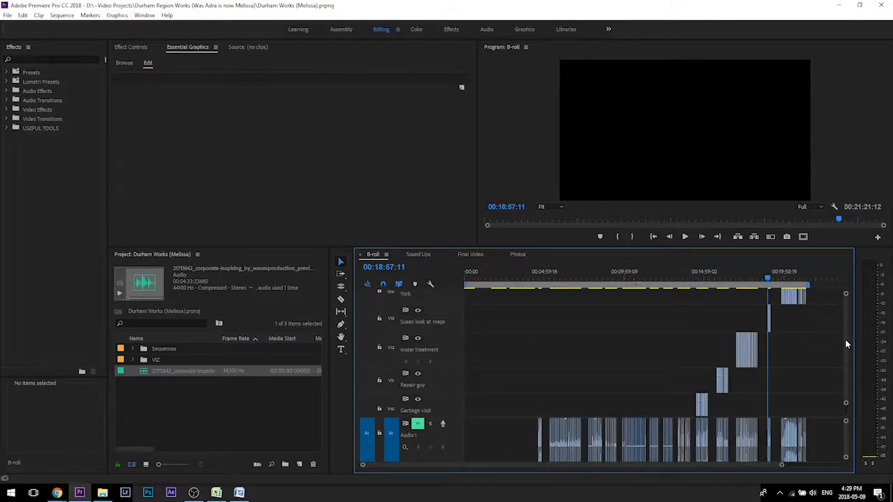
scroll(846, 349, down, 5)
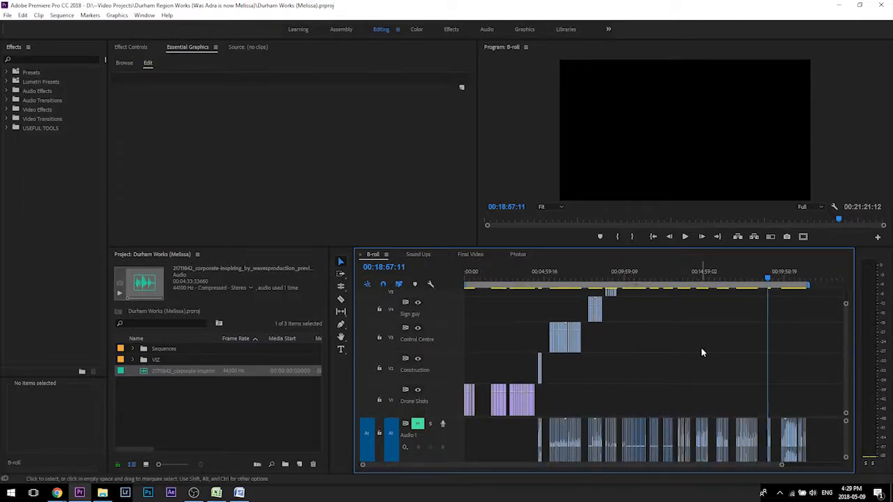
key(grave)
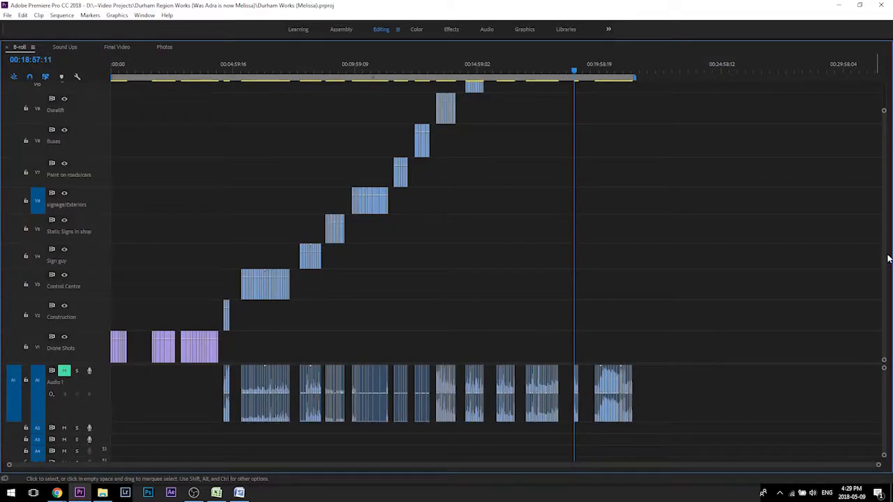
scroll(888, 251, up, 5)
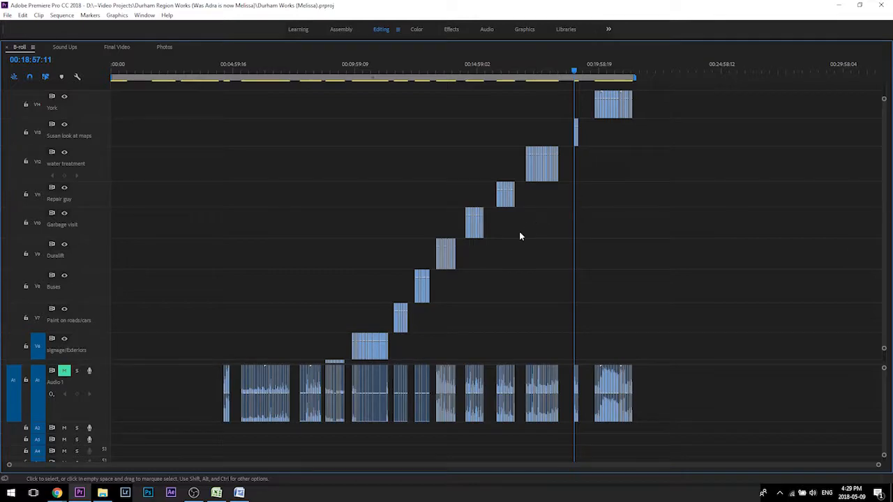
click(194, 494)
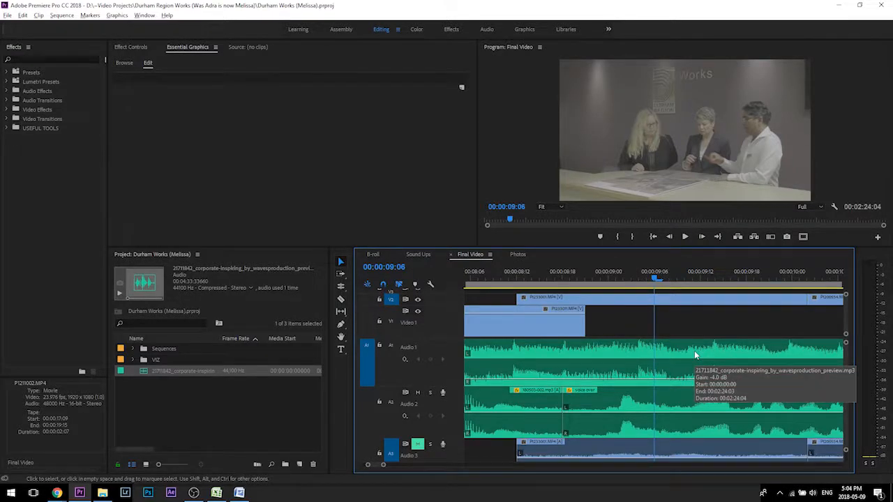
Step: Review the B-roll montage over the raised music in Final Video, checking the meeting, control centre and sign shop shots against the beat
key(minus)
key(minus)
key(minus)
key(minus)
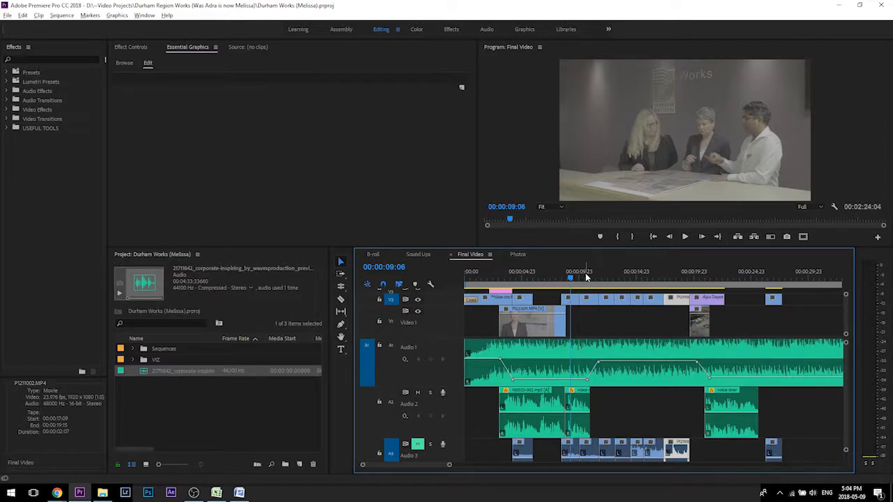
click(588, 278)
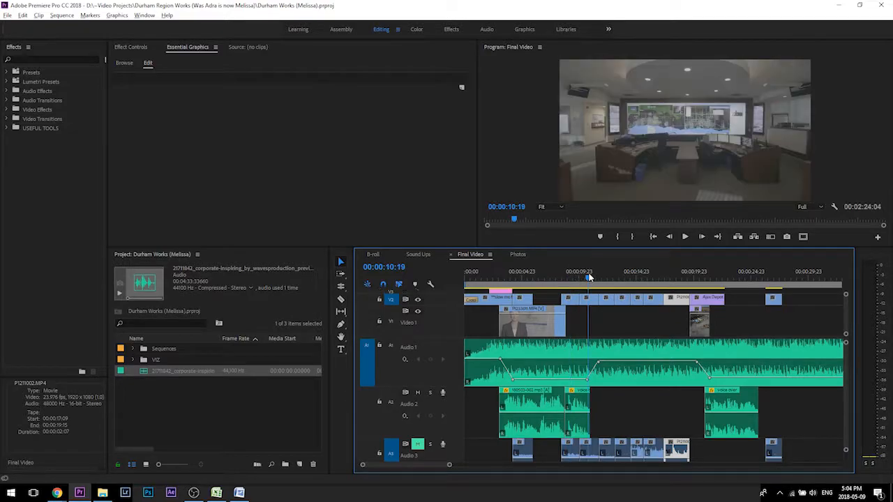
click(623, 282)
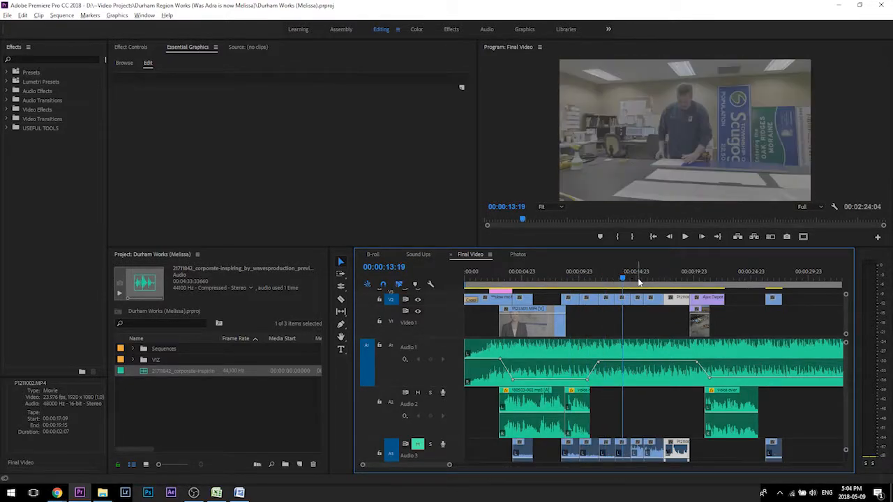
click(576, 279)
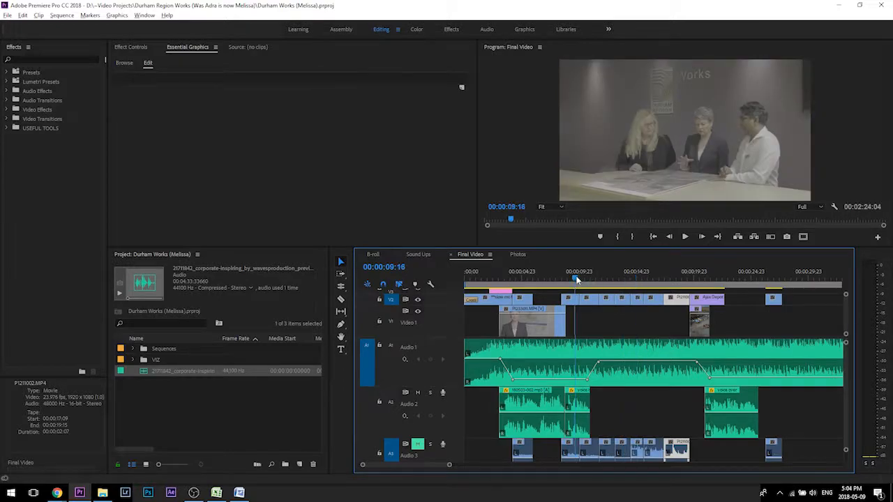
click(584, 278)
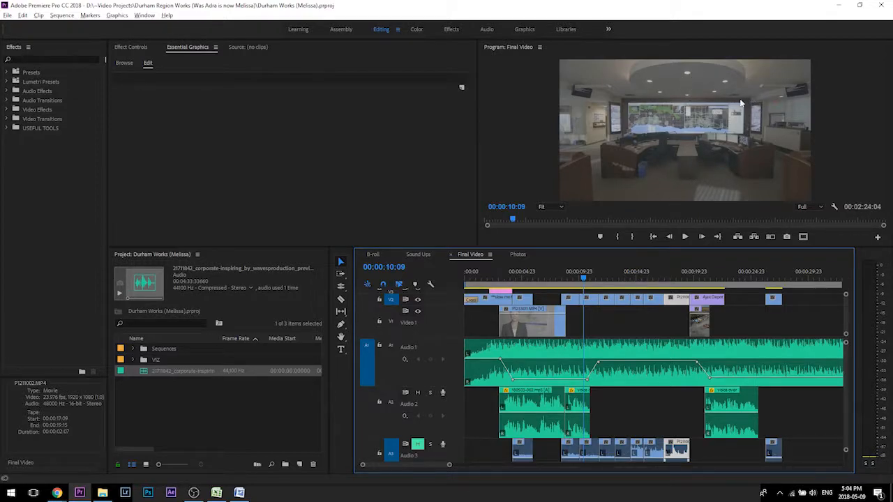
key(space)
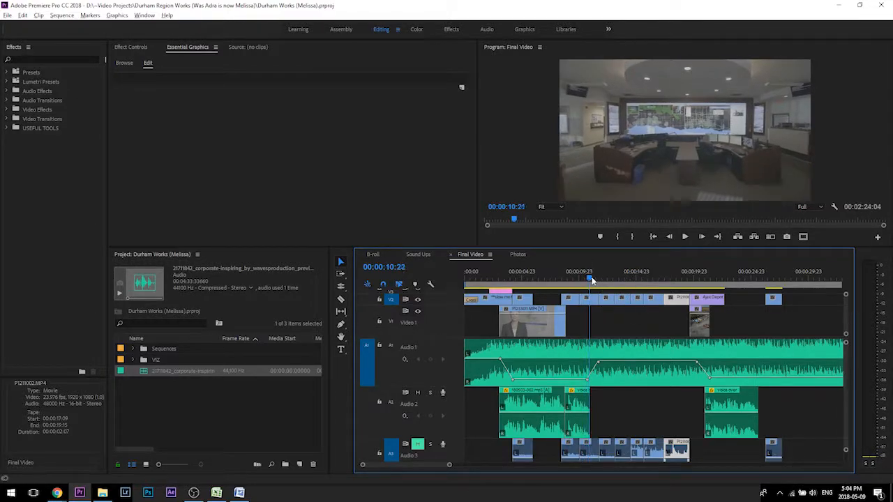
click(604, 279)
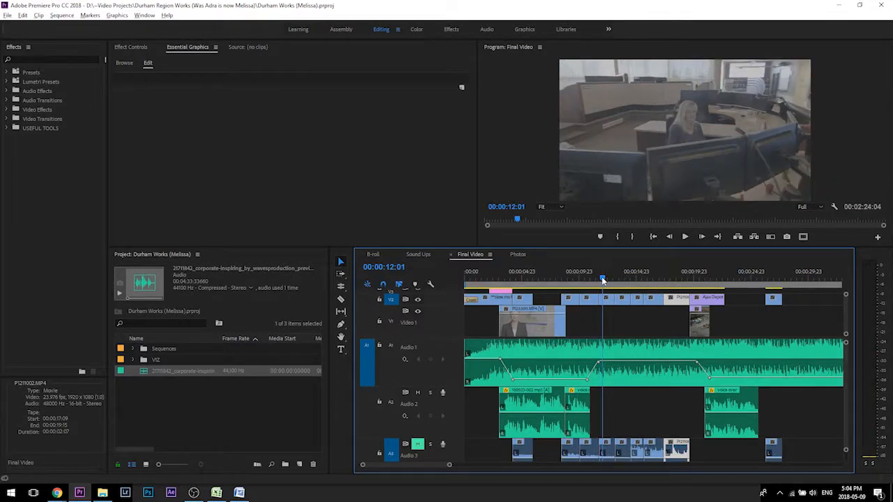
key(space)
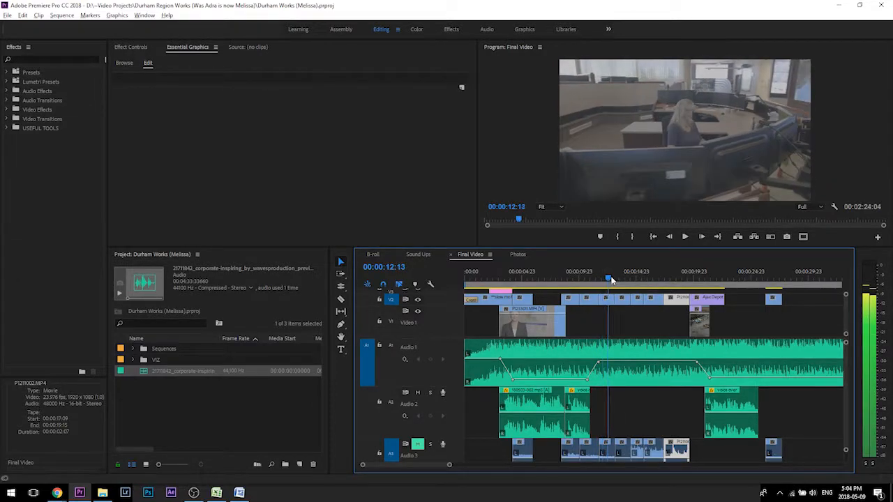
Step: Scrub through the B-roll montage and the voice over gap between 00:00:08:21 and 00:00:19:15, continuing to the drone shot at 00:00:21:12
key(space)
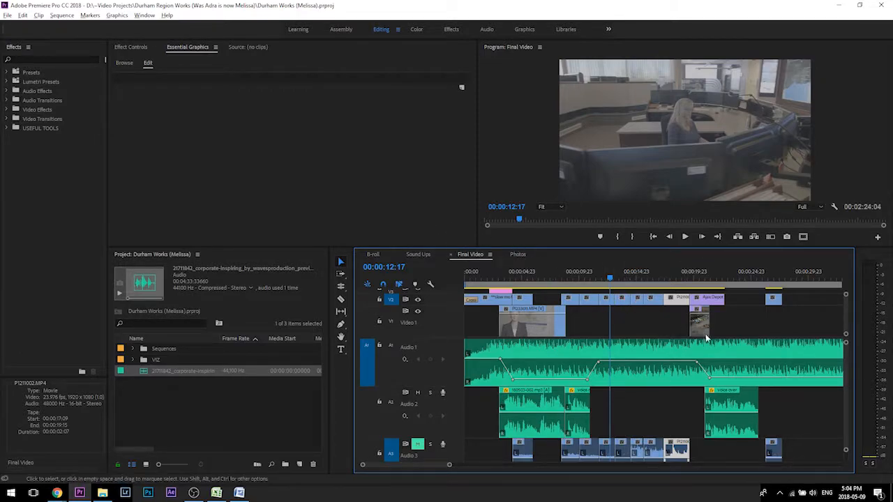
drag(683, 324, 566, 295)
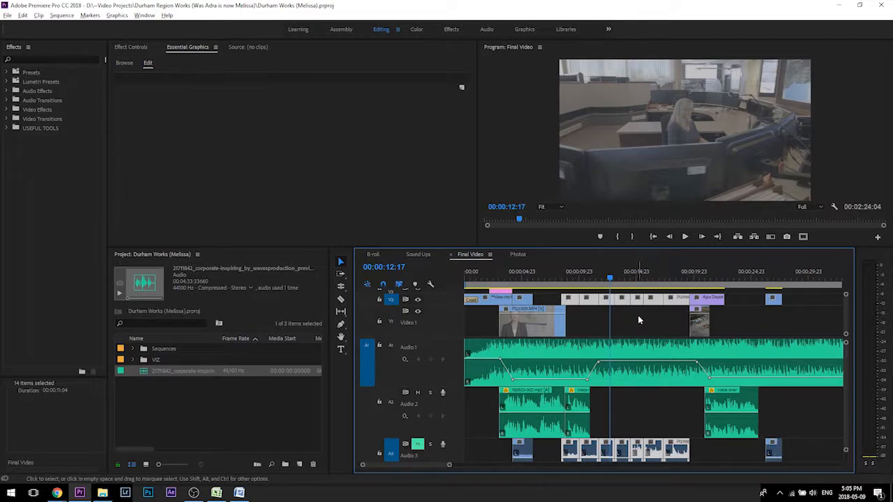
click(638, 318)
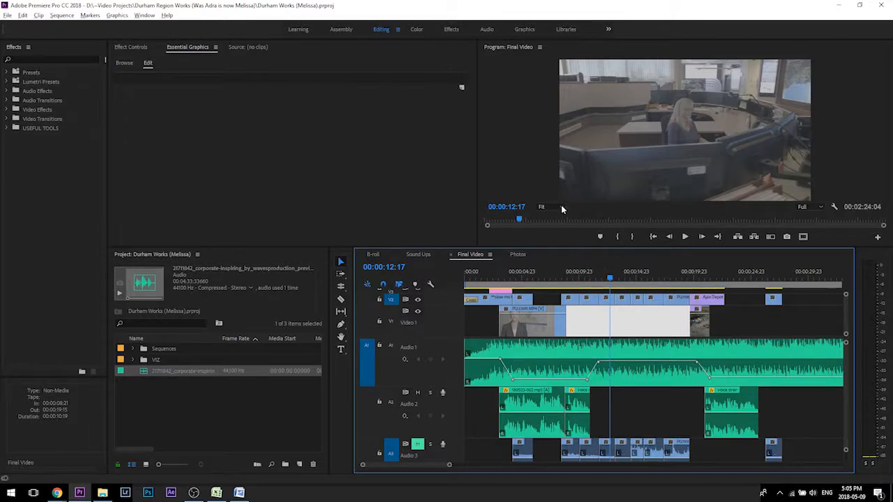
click(574, 279)
click(587, 278)
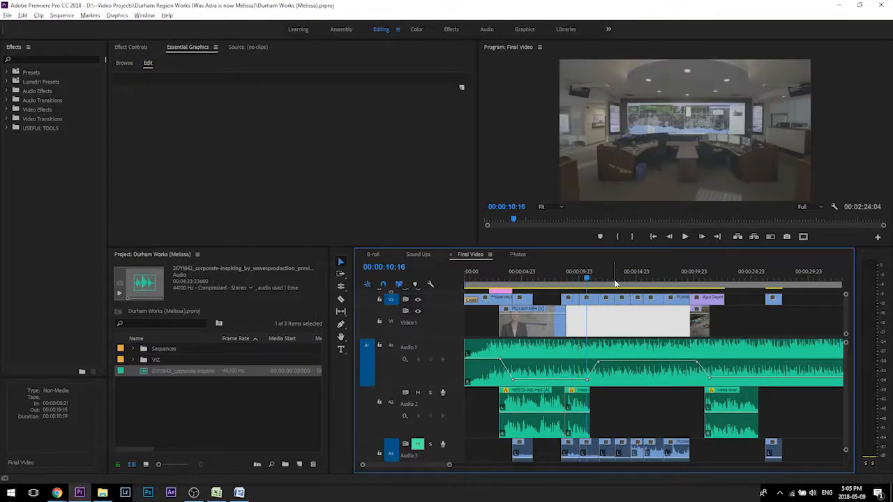
drag(590, 279, 670, 278)
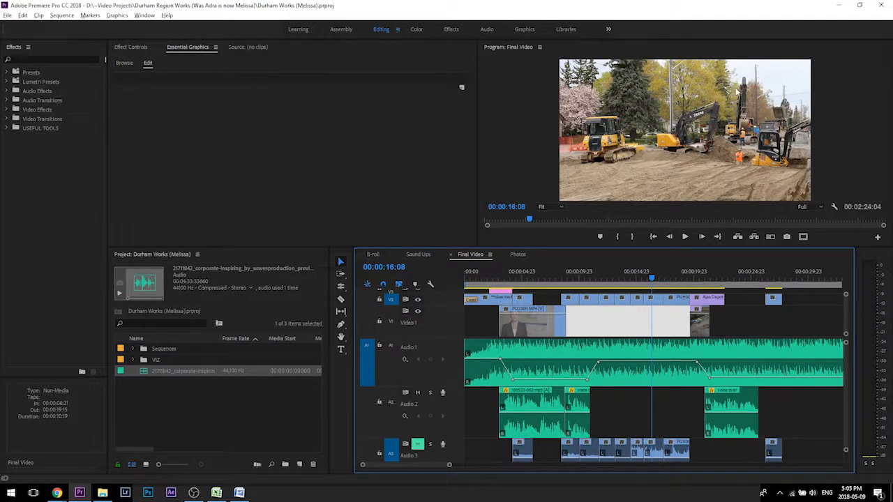
click(663, 280)
key(space)
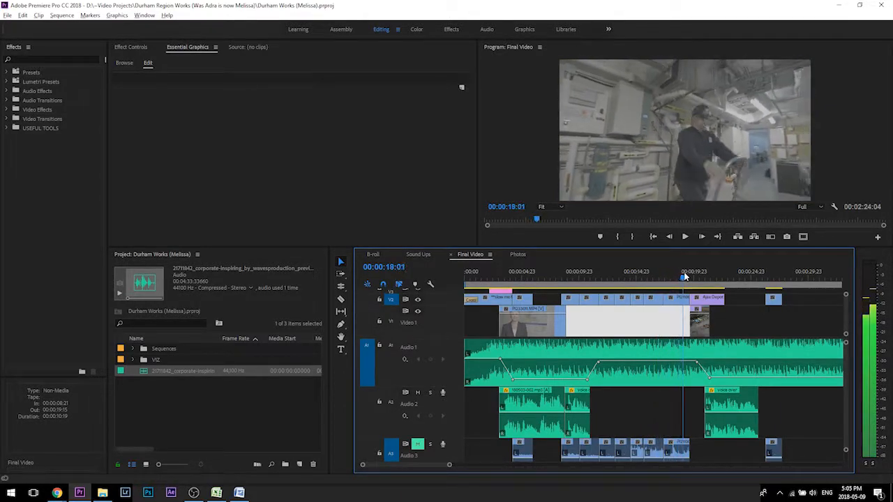
key(space)
drag(697, 268, 712, 280)
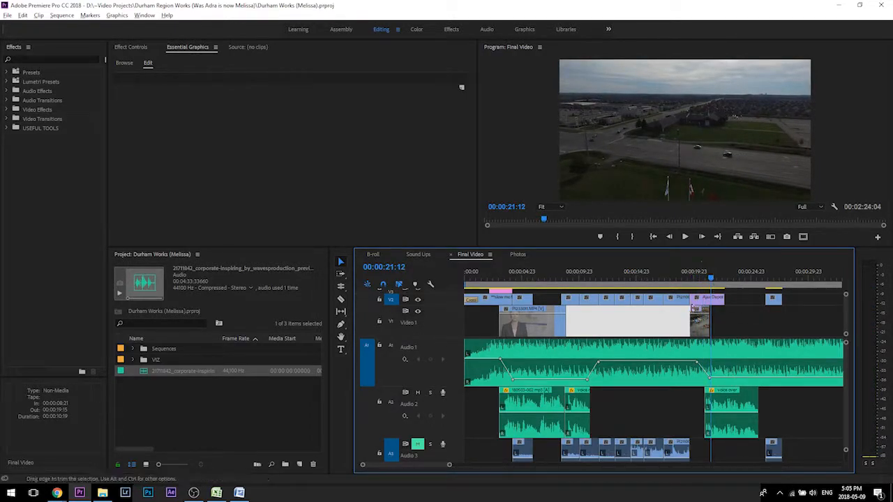
Step: Check the script in Word, highlighting "first cup of coffee", and return to Premiere Pro to scrub across the Ajax Depot drone shot
scroll(654, 320, down, 2)
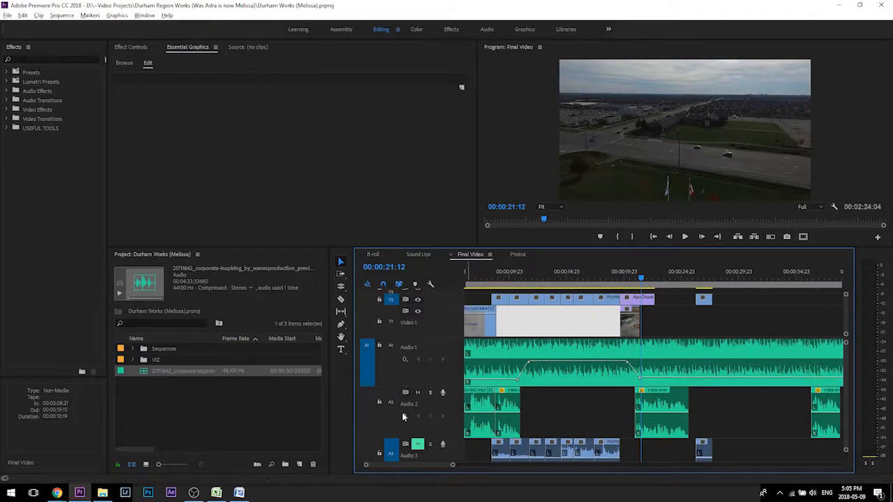
click(239, 492)
mouse_move(300, 303)
mouse_down()
mouse_move(251, 288)
mouse_move(308, 295)
mouse_up()
click(305, 302)
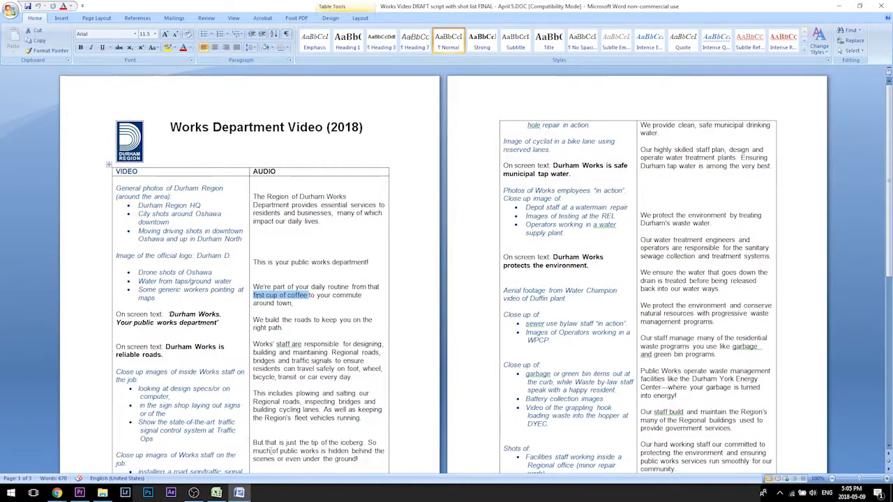
click(80, 493)
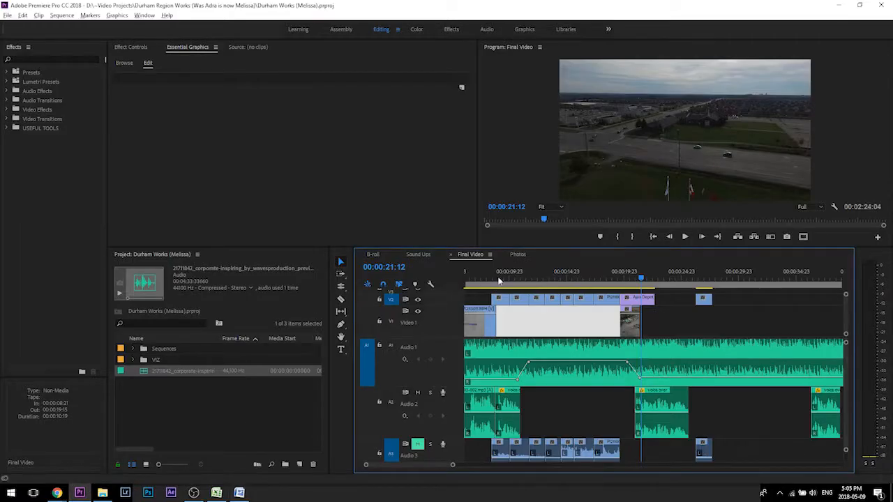
drag(640, 278, 611, 278)
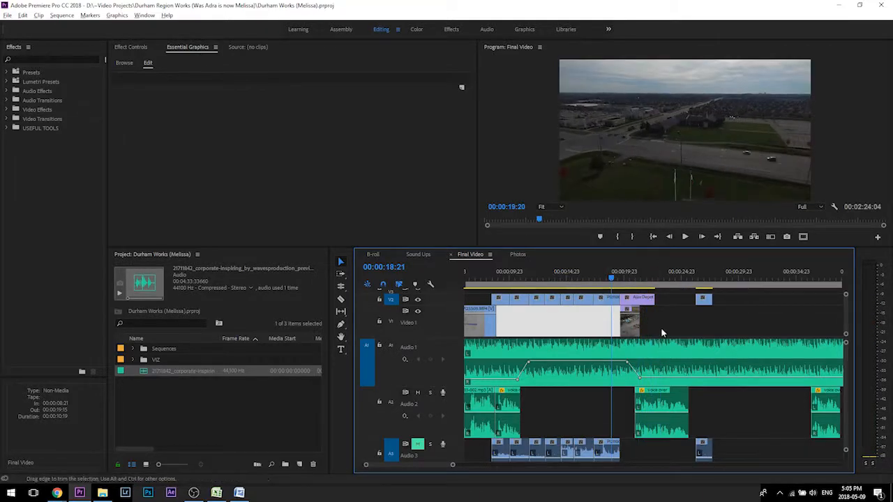
key(Delete)
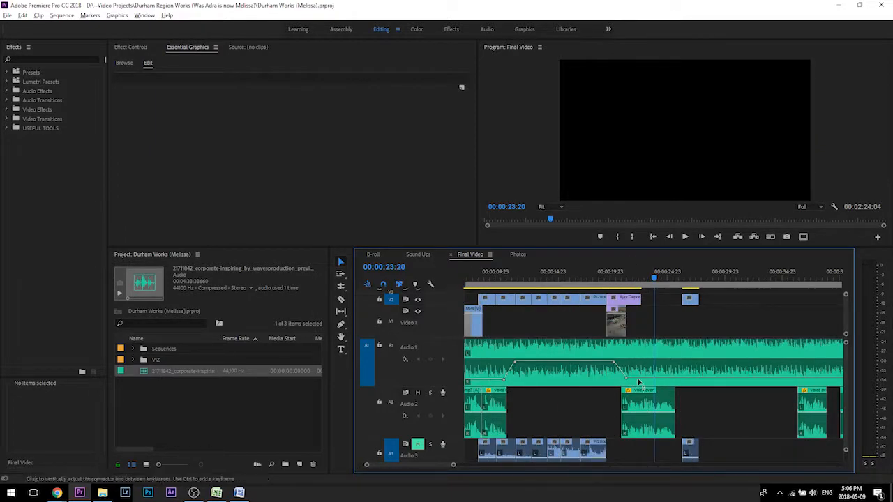
Step: Move the next two voice over clips on Audio 2 earlier so they follow the second passage without gaps, the last starting at 00:00:28:06
scroll(669, 401, down, 2)
drag(724, 405, 684, 422)
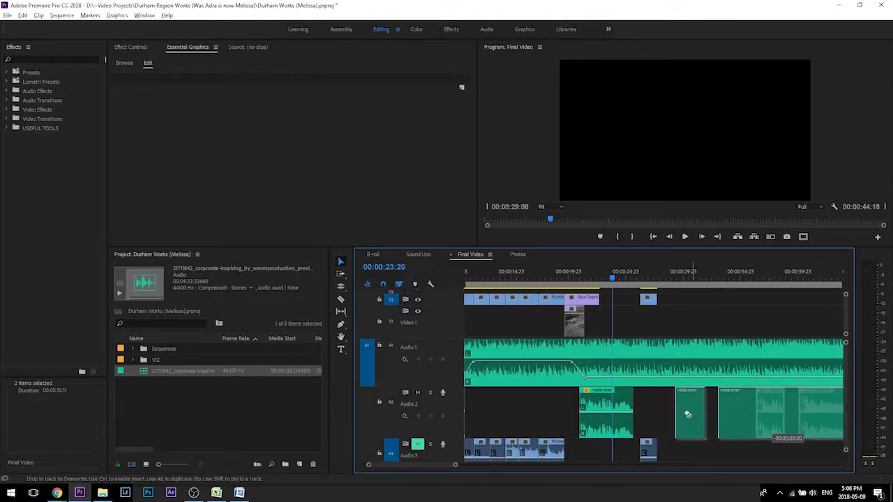
scroll(684, 422, down, 1)
scroll(684, 422, down, 1)
scroll(685, 416, down, 6)
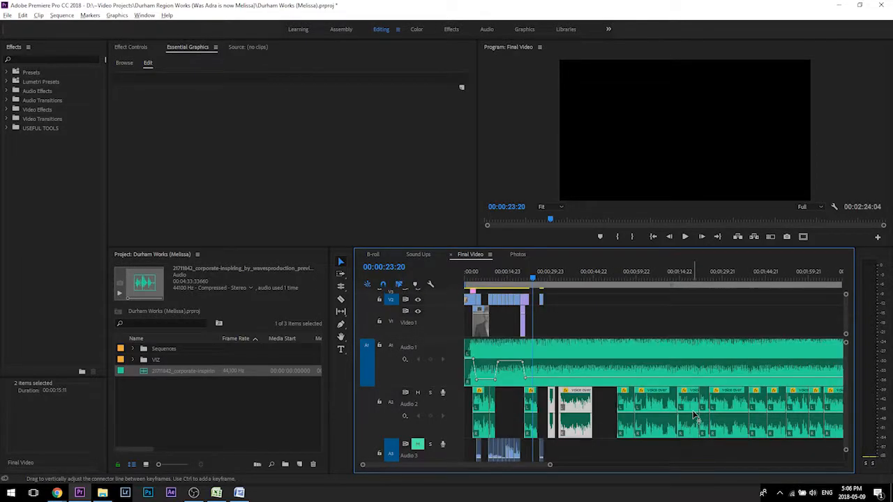
scroll(693, 415, up, 6)
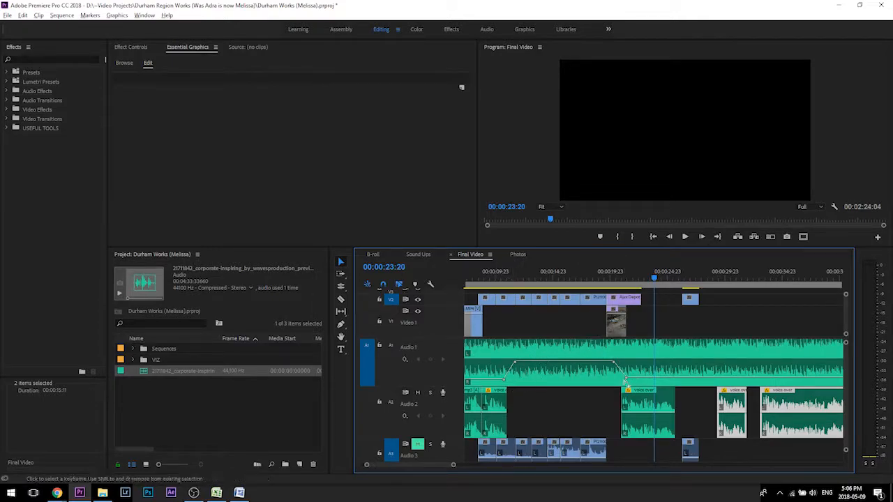
scroll(614, 384, down, 1)
mouse_move(705, 402)
mouse_down()
mouse_move(662, 403)
mouse_move(703, 403)
mouse_move(690, 403)
mouse_up()
scroll(671, 409, down, 2)
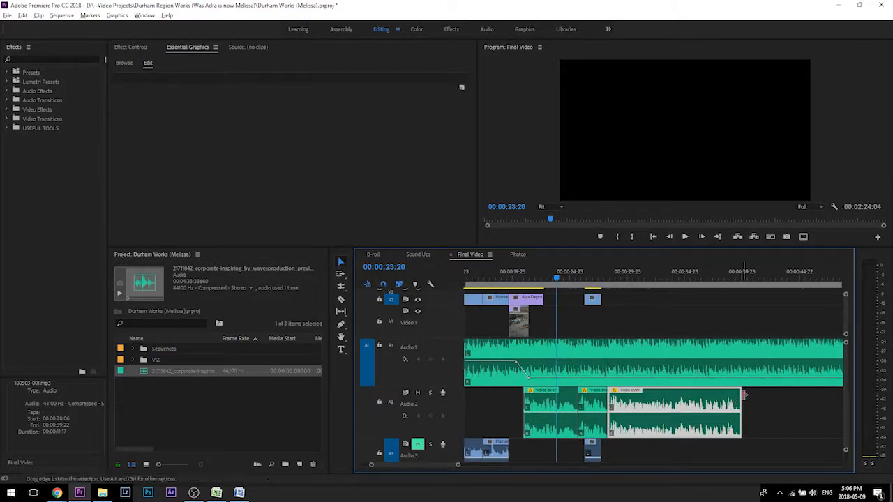
Step: Move the stray B-roll clip P1200609.MP4 on V2 past the end of the voice over passage, to 00:00:42:04
click(549, 278)
drag(550, 278, 784, 302)
click(596, 300)
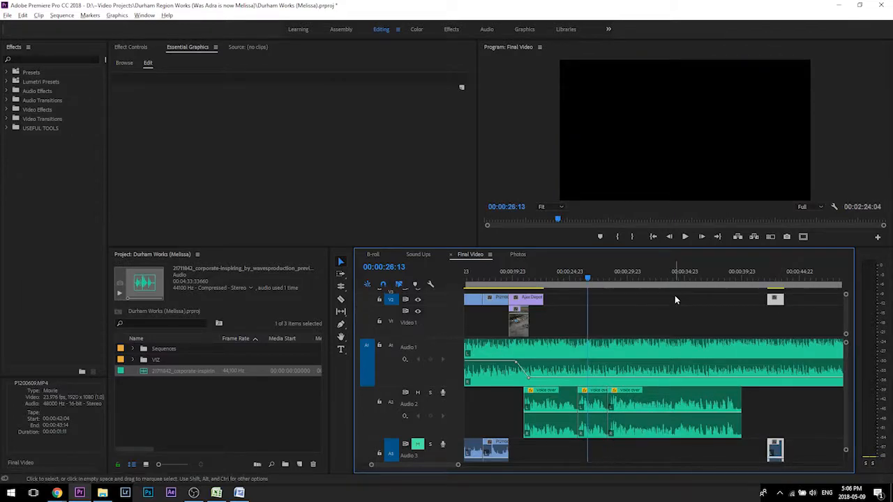
Step: Look over the whole Final Video sequence in a maximized timeline, examining the remaining voice over clips and the gap before them
click(607, 277)
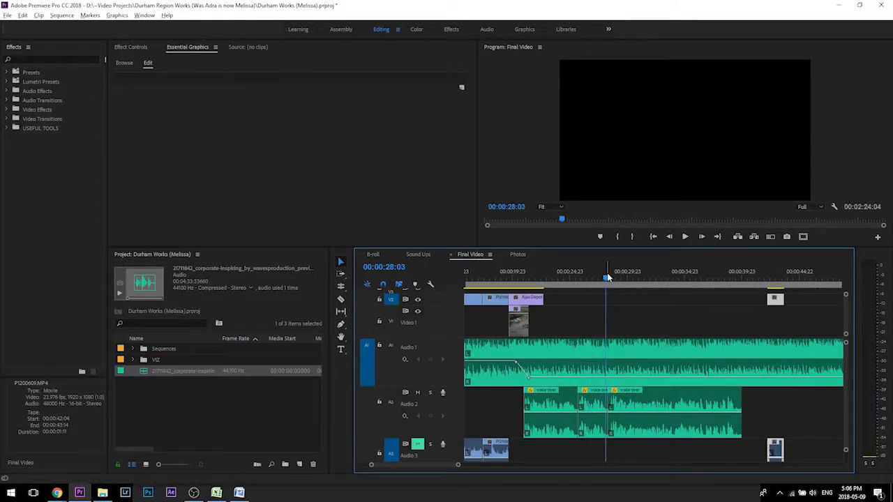
key(minus)
key(minus)
key(minus)
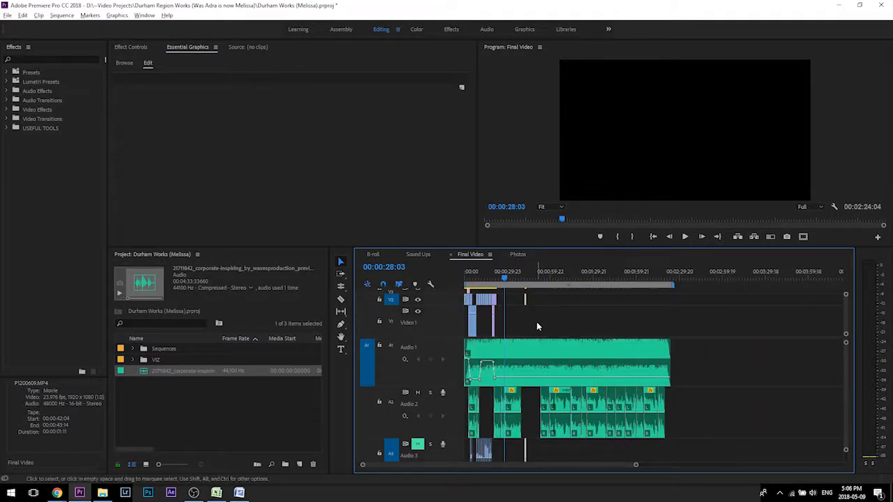
key(grave)
key(equal)
key(equal)
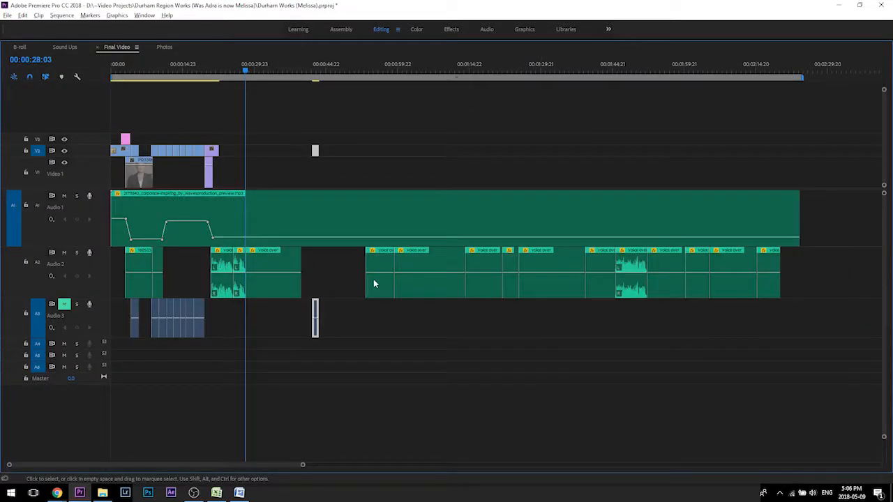
key(equal)
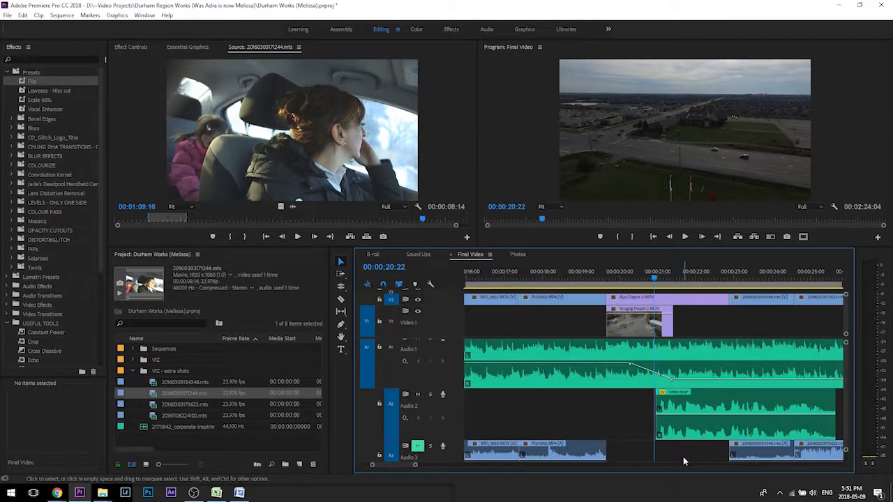
Step: Examine the B-roll filled in over the second voice over passage, moving through the drone shot to 00:00:22:19
key(minus)
key(minus)
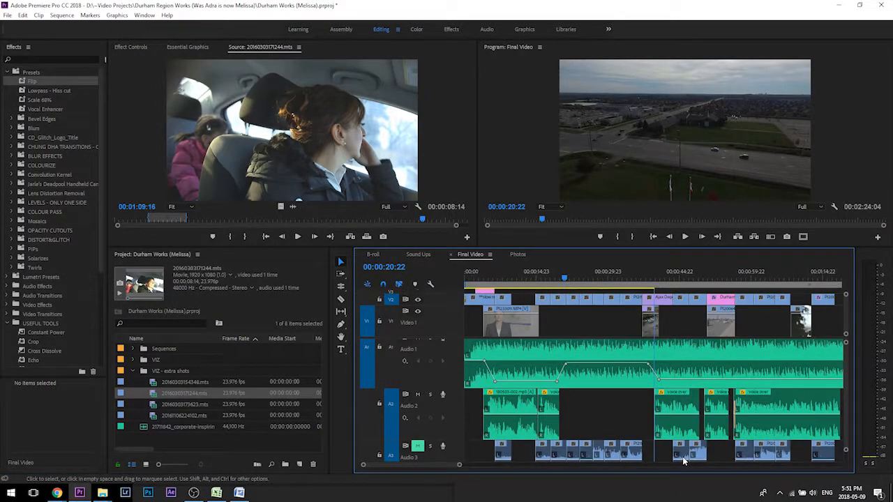
key(minus)
click(571, 281)
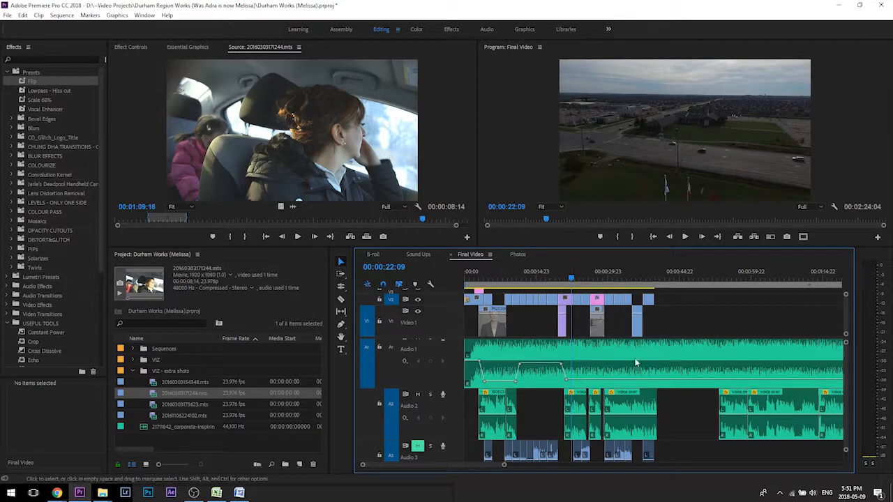
key(equal)
key(equal)
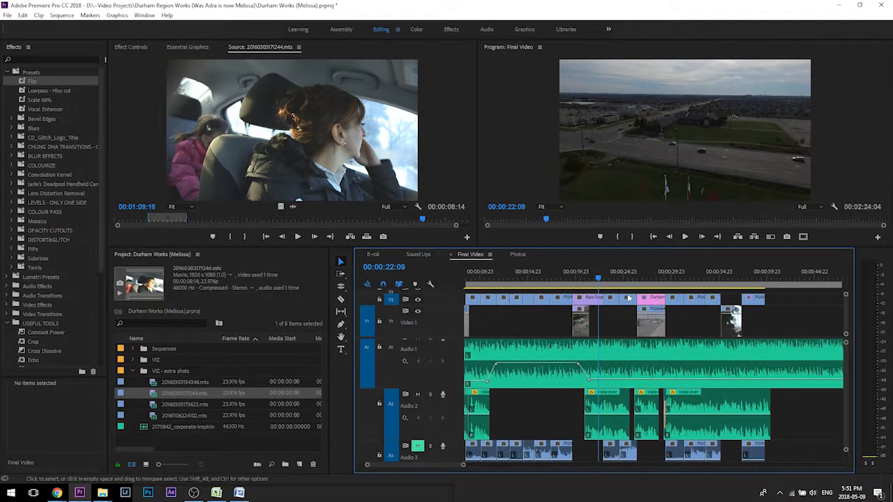
key(shift+Right)
key(shift+Right)
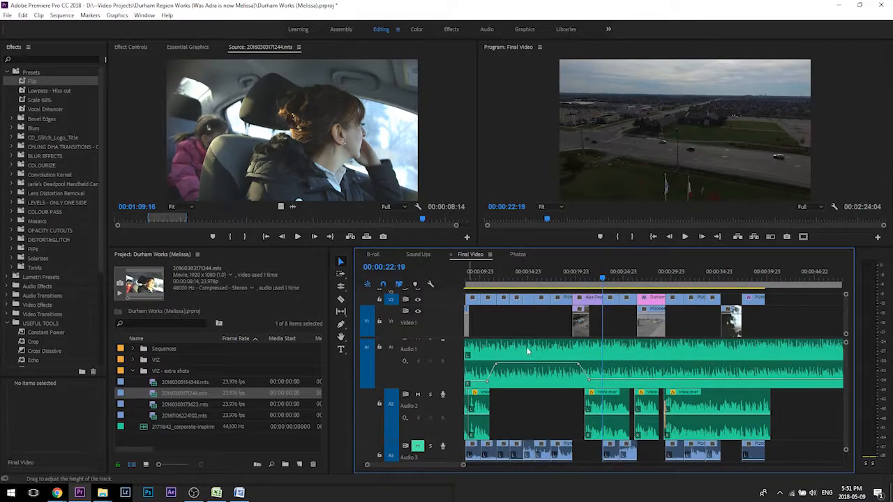
Step: Check the "Durham Works is reliable roads" title over its road shot and the B-roll that follows, up to 00:00:40:08
click(651, 279)
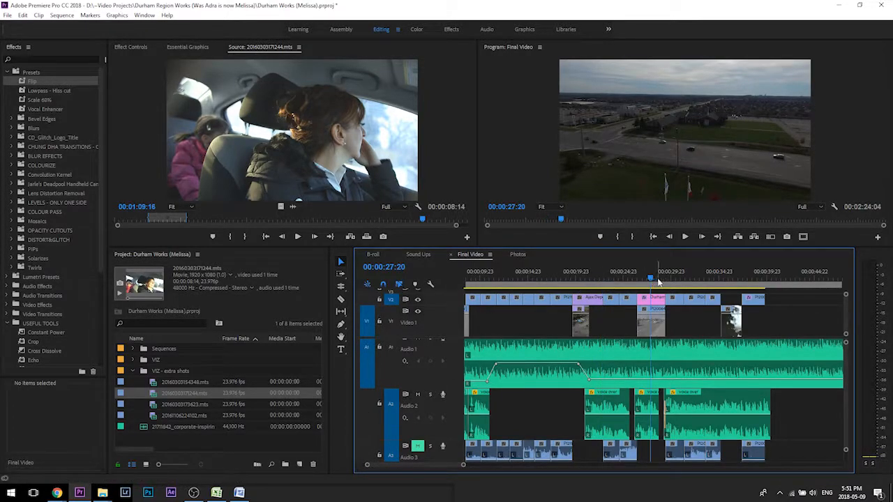
click(642, 278)
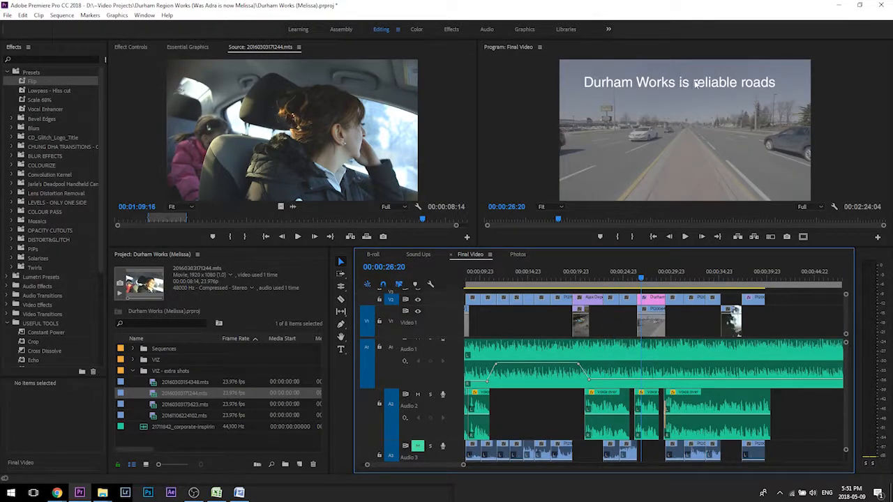
click(649, 279)
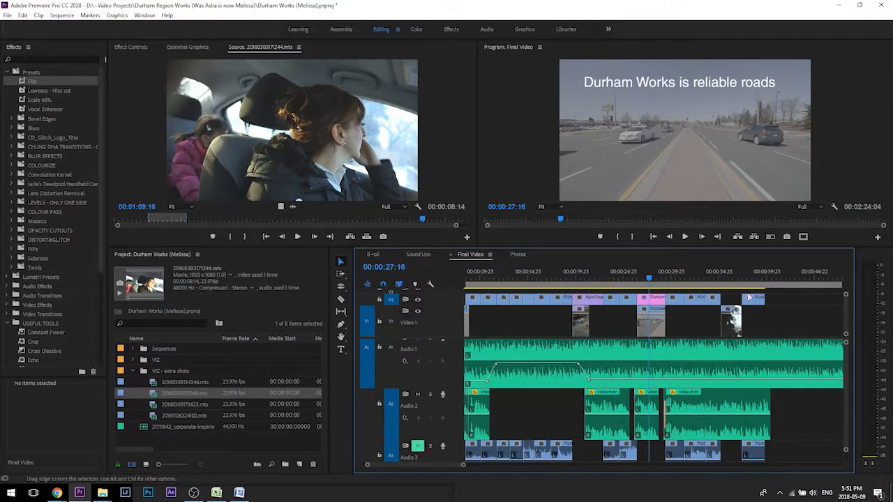
click(580, 279)
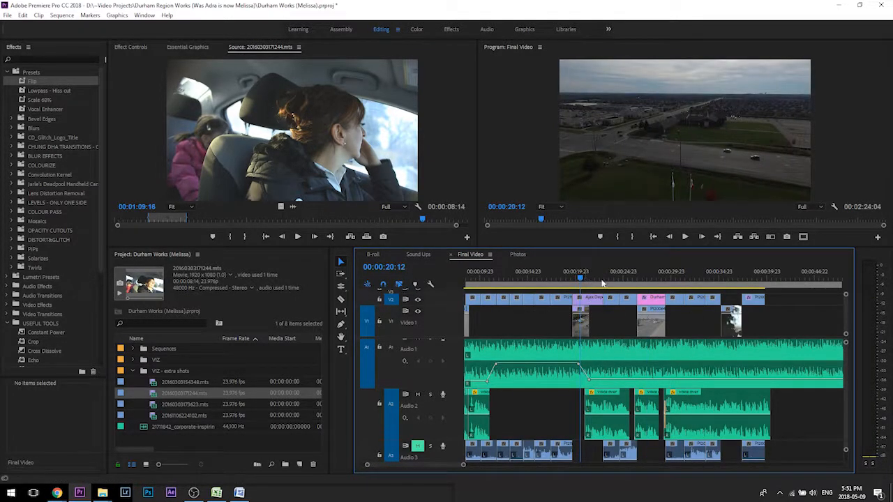
click(756, 277)
scroll(692, 309, down, 3)
click(658, 279)
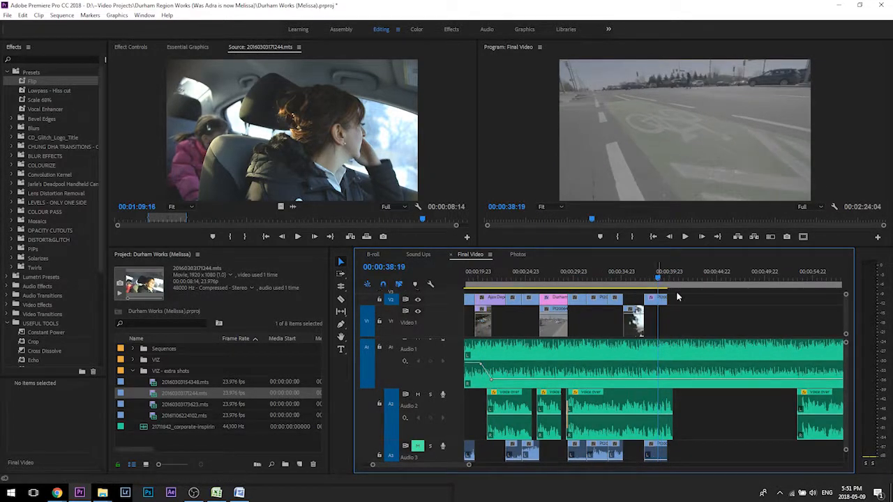
scroll(671, 298, down, 2)
scroll(670, 298, down, 2)
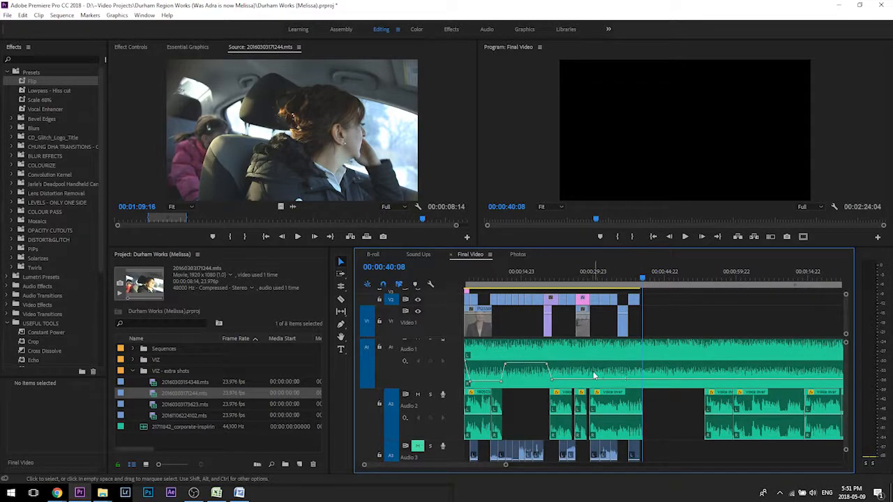
Step: Select the three voice over clips of the second passage, then the montage B-roll before them, to compare both sections
drag(657, 413, 549, 419)
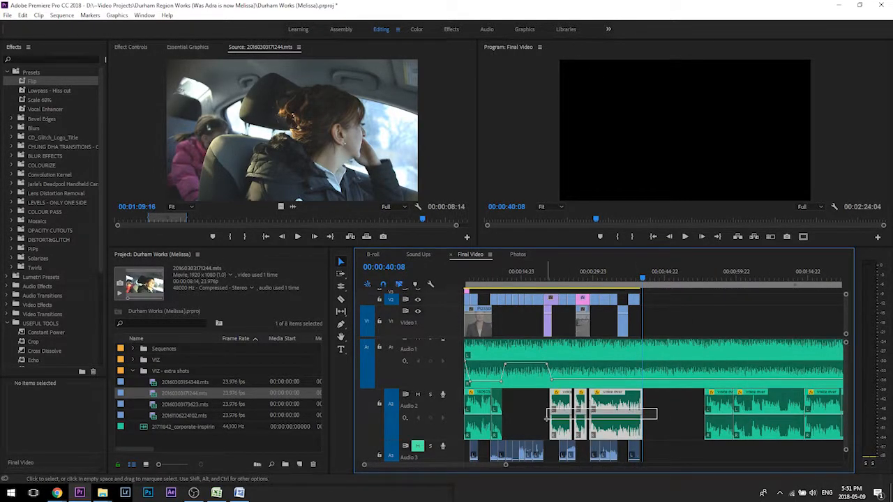
scroll(633, 432, down, 1)
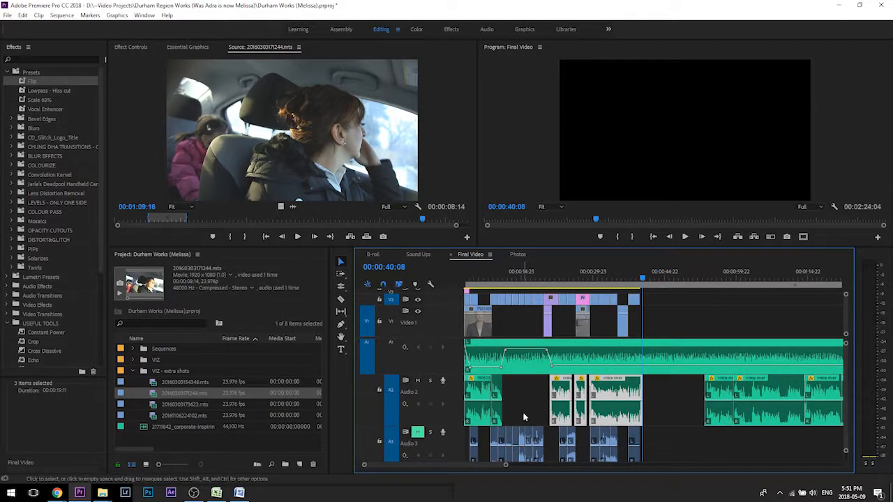
drag(543, 413, 504, 439)
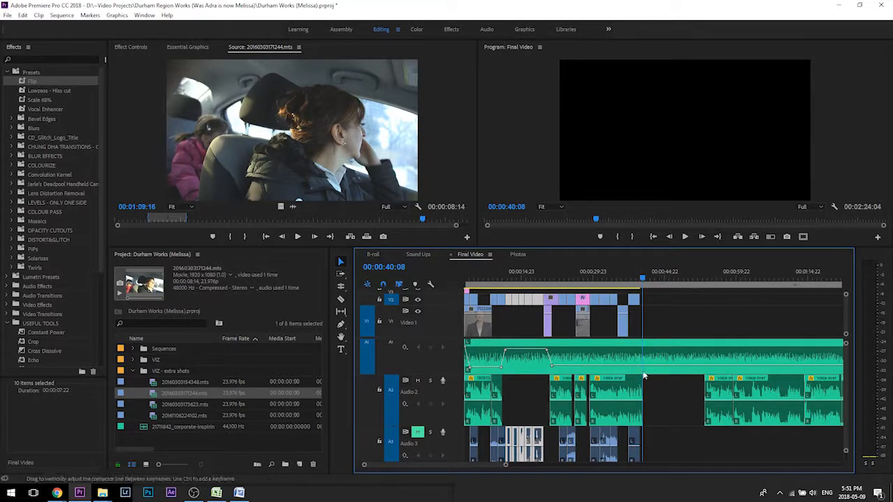
Step: Move the next voice over clip on Audio 2 to start at 00:00:46:21 and shift the following one earlier, leaving gaps around them
drag(724, 408, 668, 396)
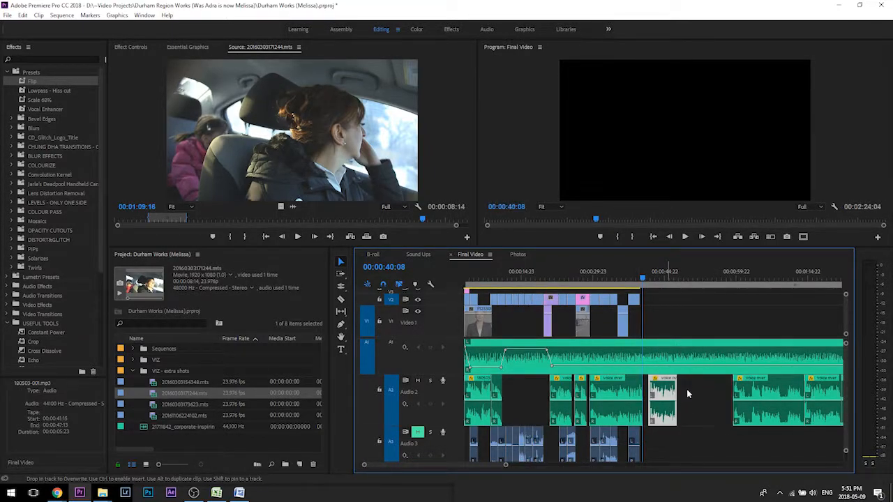
drag(730, 381, 705, 392)
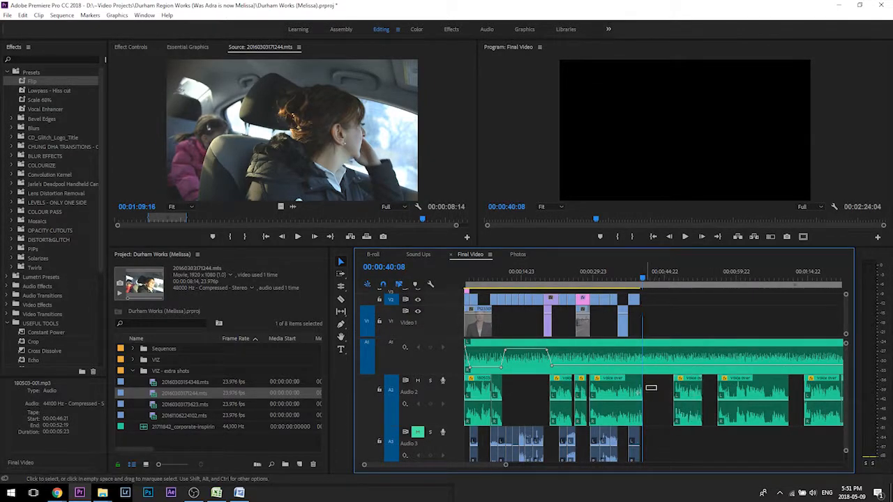
Step: Inspect the end of the edited section in the Final Video sequence, placing the playhead on the last bike-lane clip at 00:00:38:16
drag(548, 429, 628, 370)
click(667, 302)
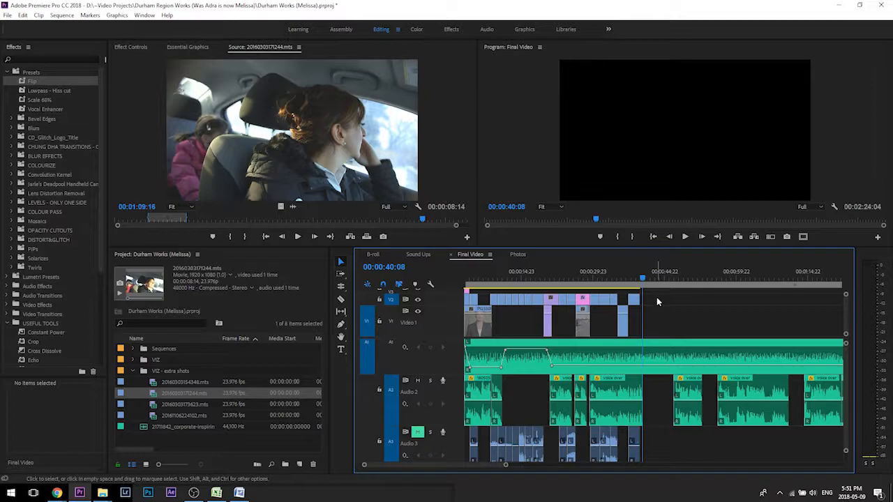
click(634, 279)
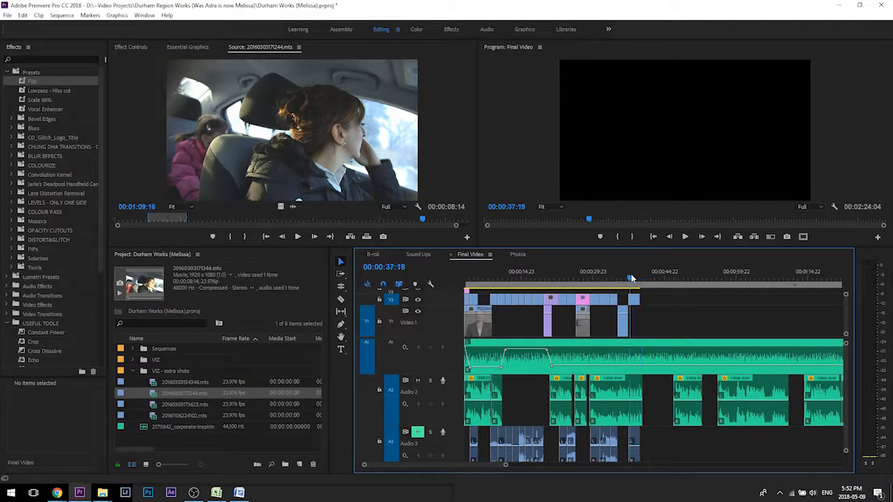
drag(635, 279, 635, 279)
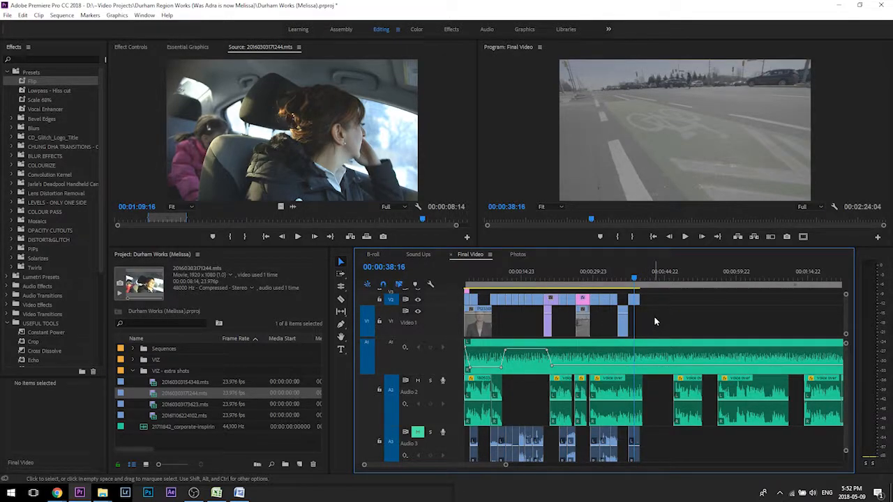
scroll(654, 322, up, 2)
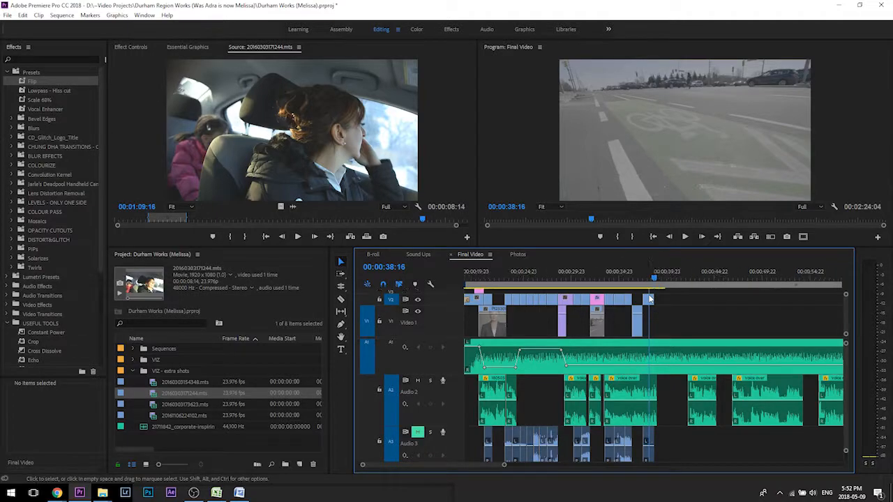
key(=)
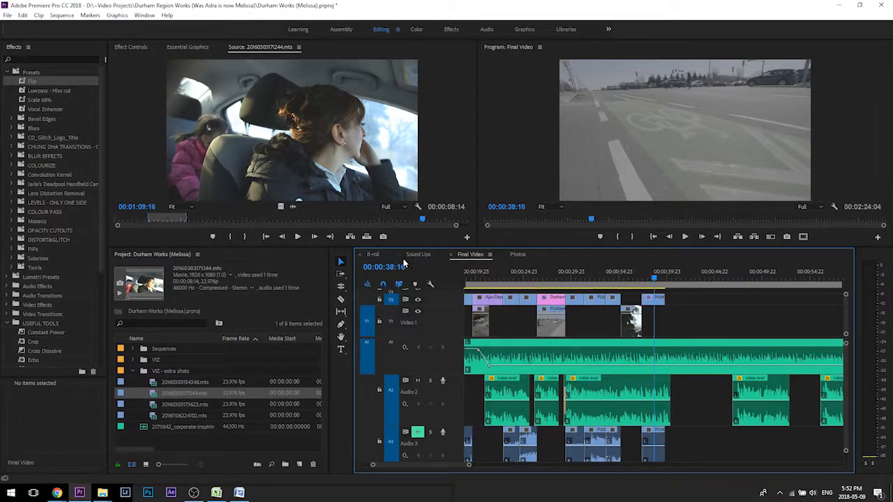
key(-)
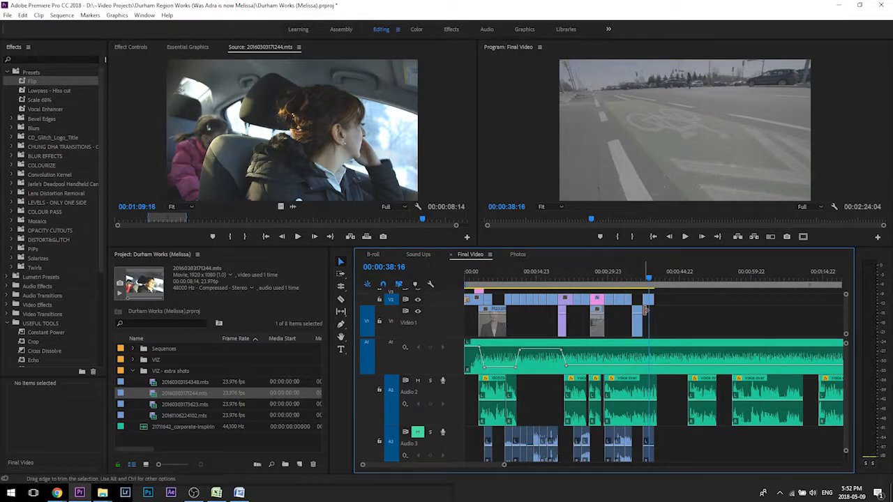
Step: Play the Final Video sequence from the start in an enlarged program monitor and stop at 00:00:42:09 with the normal layout restored
key(minus)
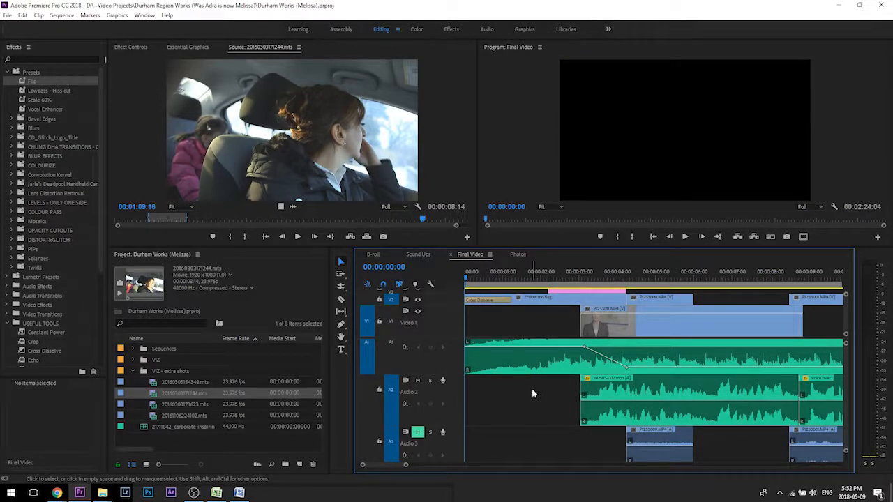
key(minus)
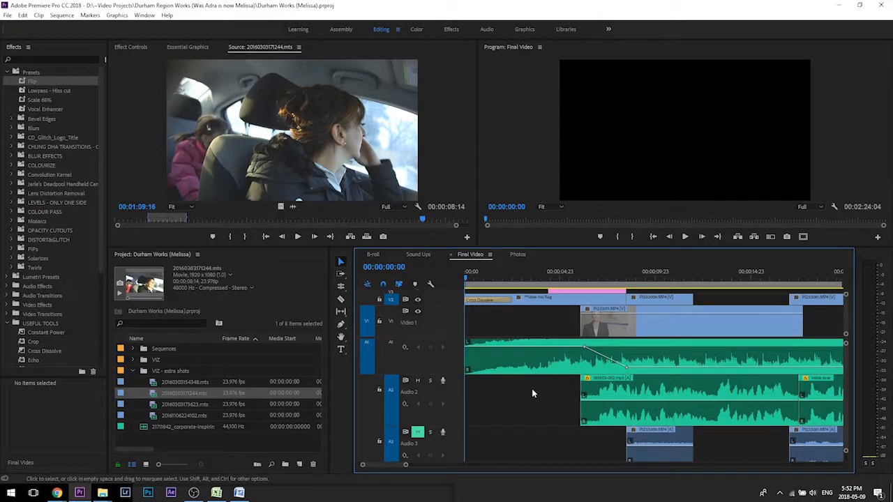
key(grave)
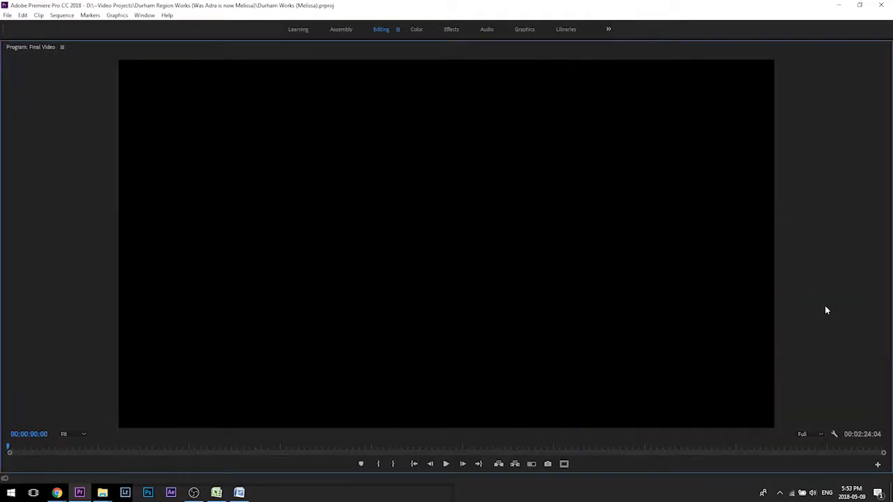
key(space)
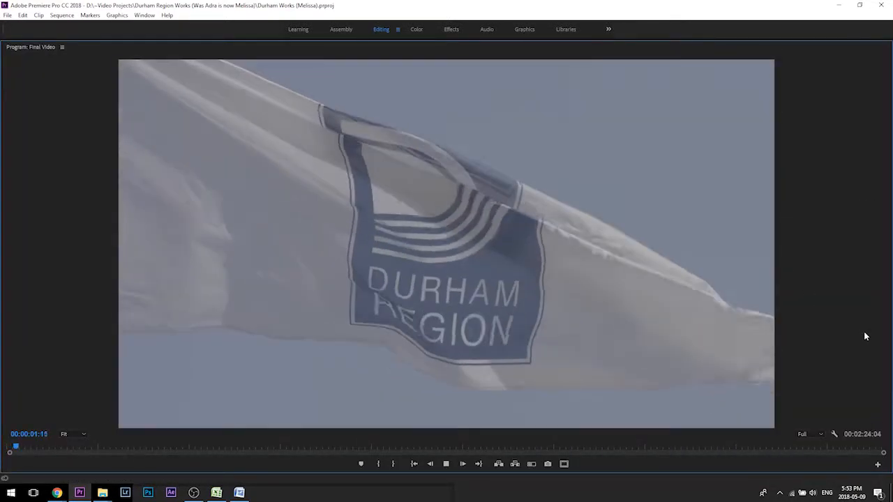
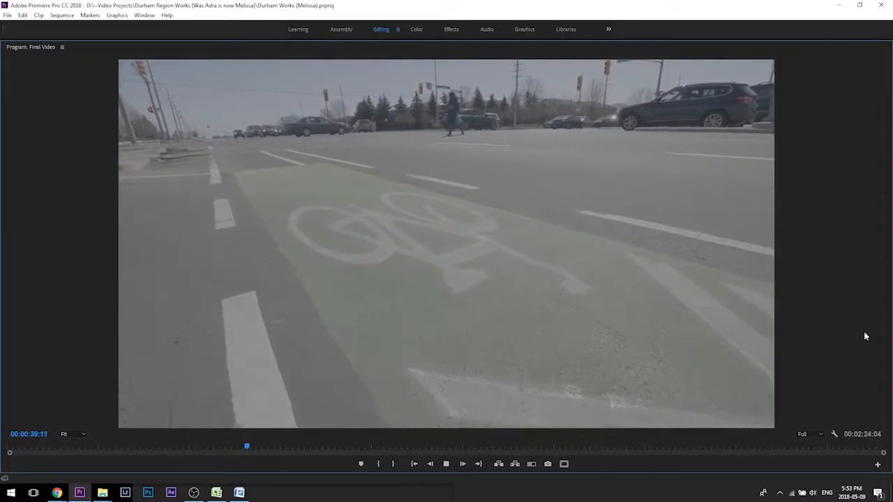
key(grave)
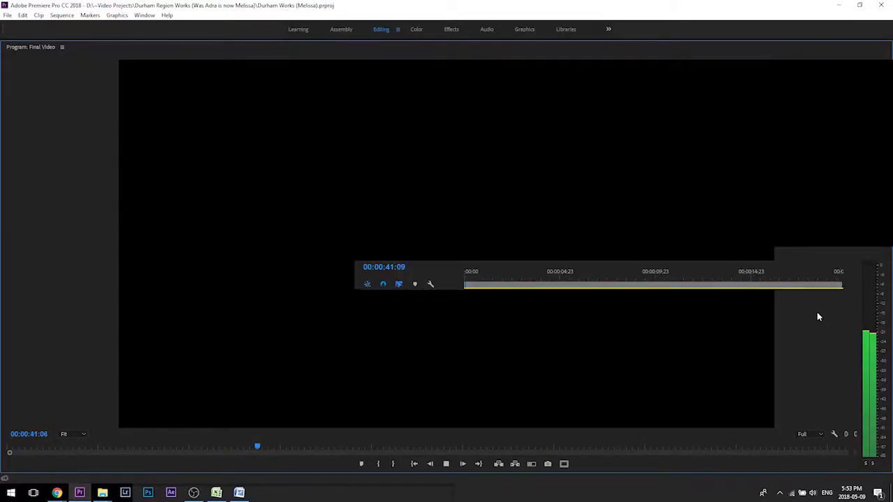
key(space)
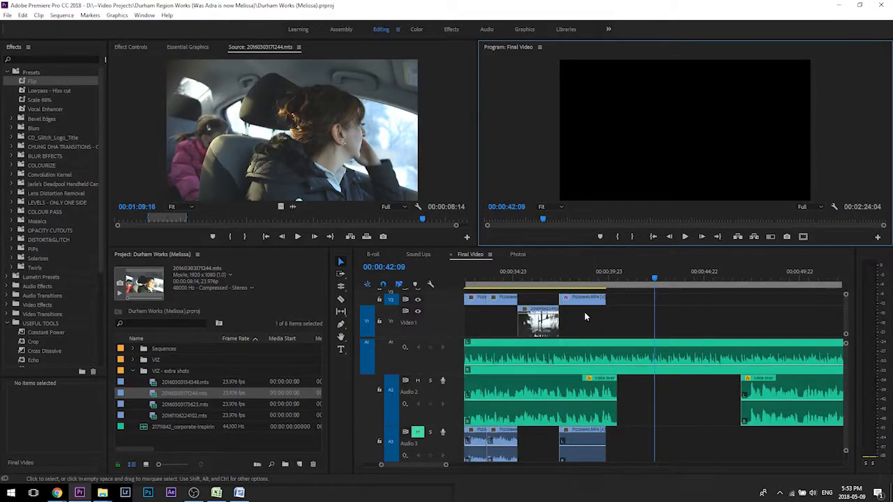
Step: Review the reliable roads title section of the Final Video sequence at 00:00:29:02
scroll(523, 302, up, 5)
scroll(523, 301, up, 2)
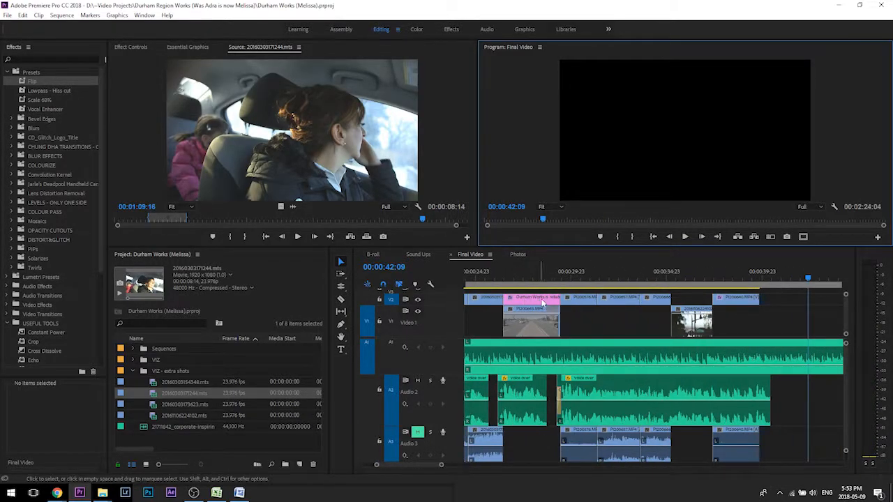
click(555, 271)
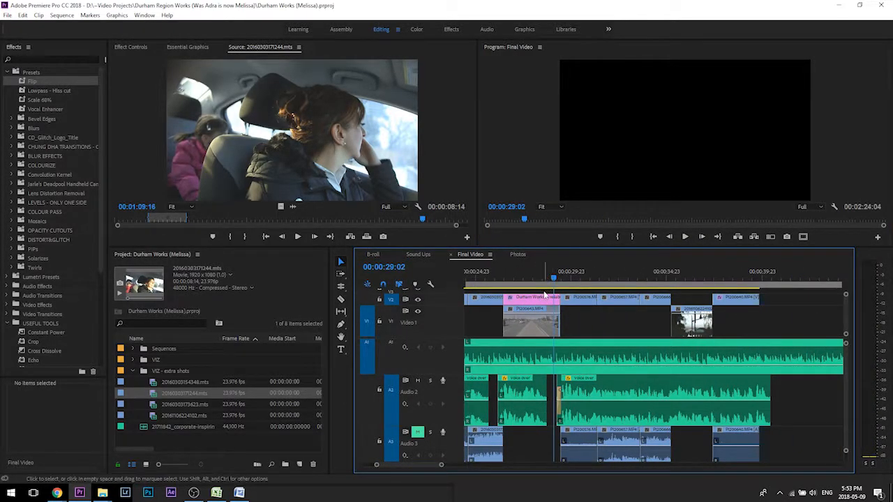
scroll(600, 324, up, 2)
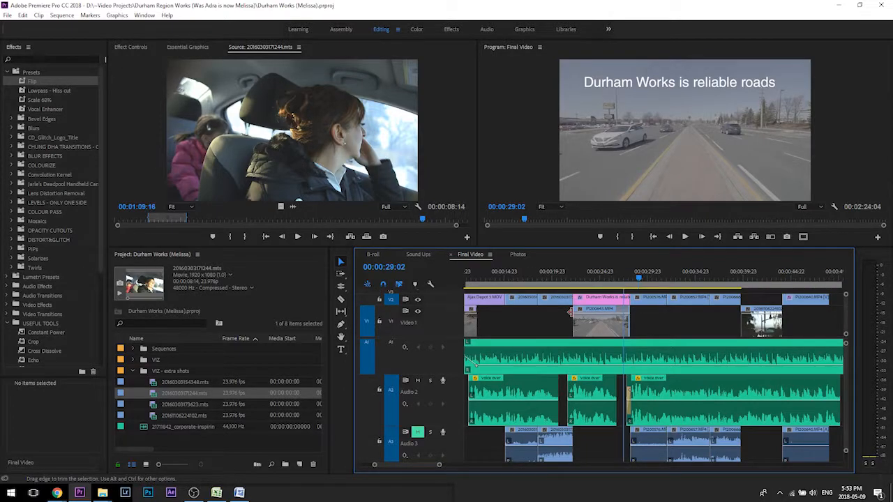
key(minus)
key(minus)
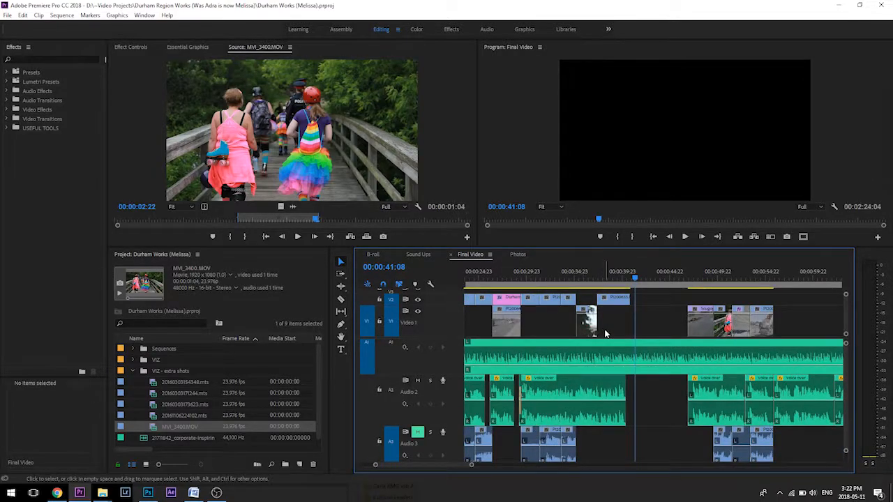
Step: Check the newly added walking clip at 00:00:50:03, and consult the video script in Word for the remaining narration
drag(610, 271, 721, 275)
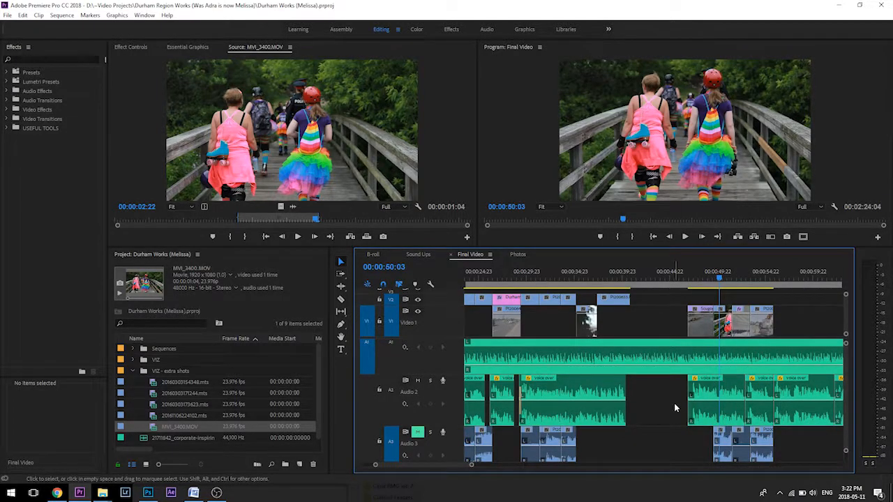
scroll(674, 404, right, 5)
scroll(674, 403, down, 6)
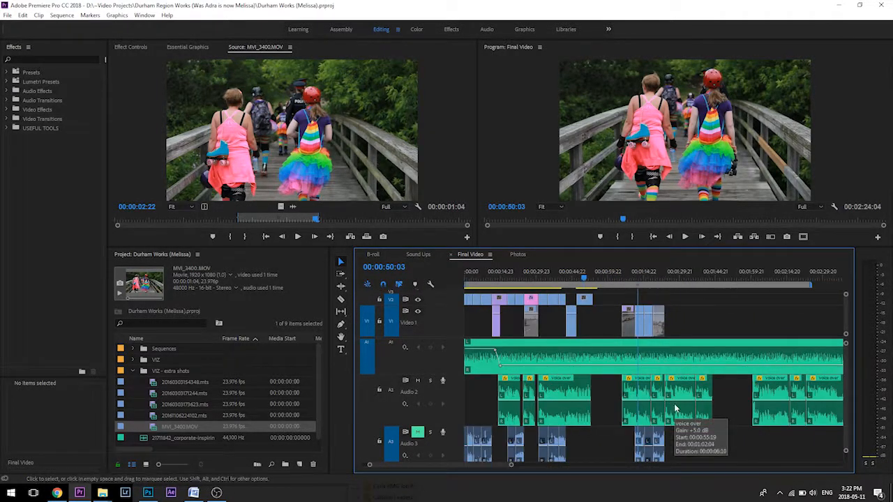
click(197, 494)
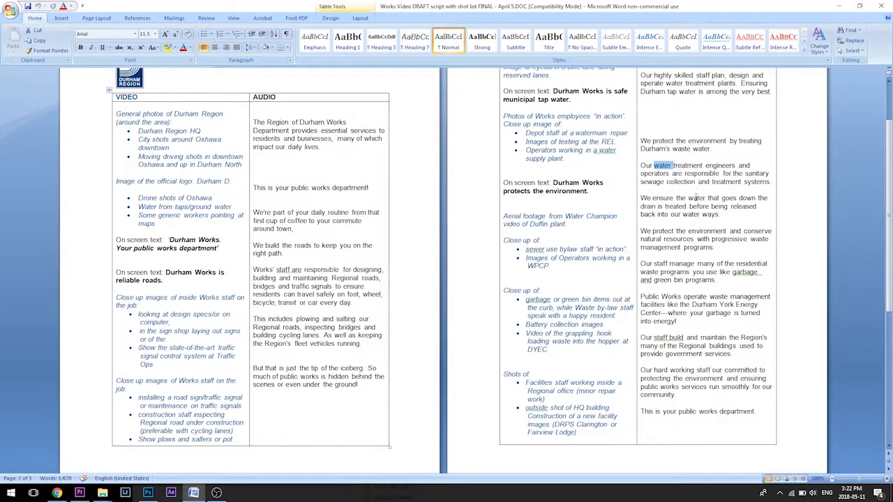
key(alt+Tab)
Step: Inspect the voice-over clips in the second half of Audio 2 and spread the last few apart with short gaps
click(675, 274)
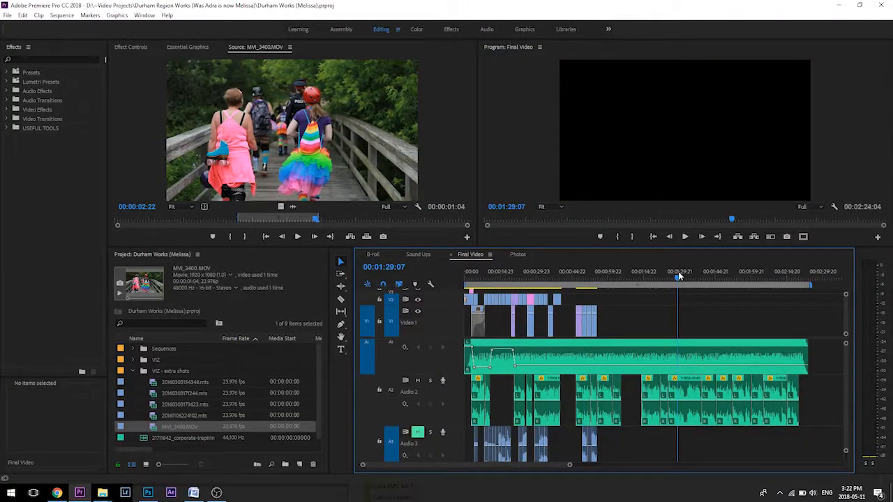
click(678, 378)
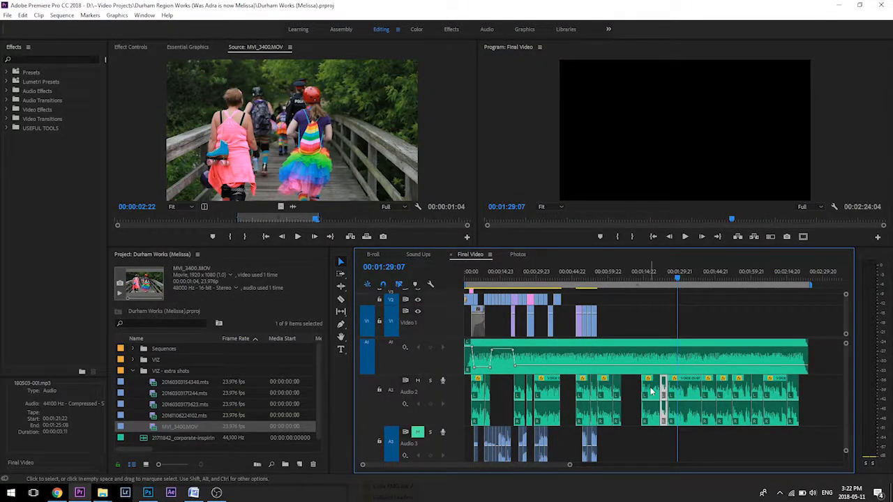
click(651, 391)
drag(499, 274, 548, 277)
drag(666, 277, 684, 274)
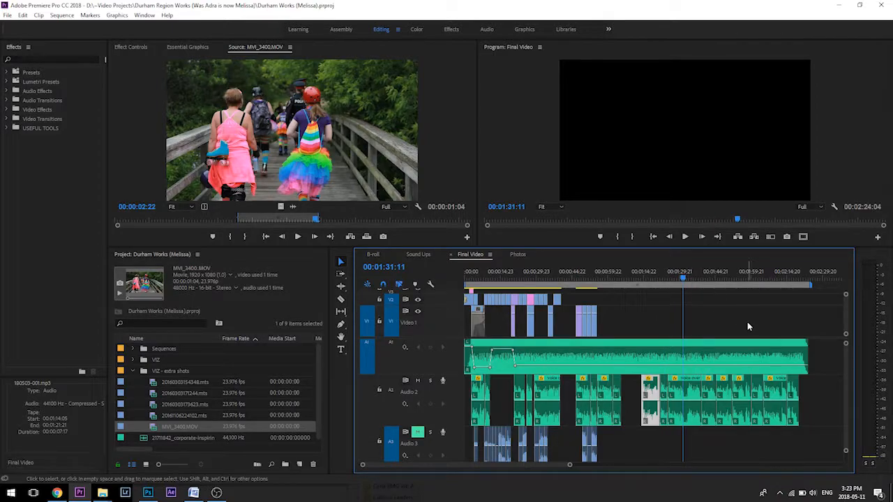
drag(795, 392, 743, 394)
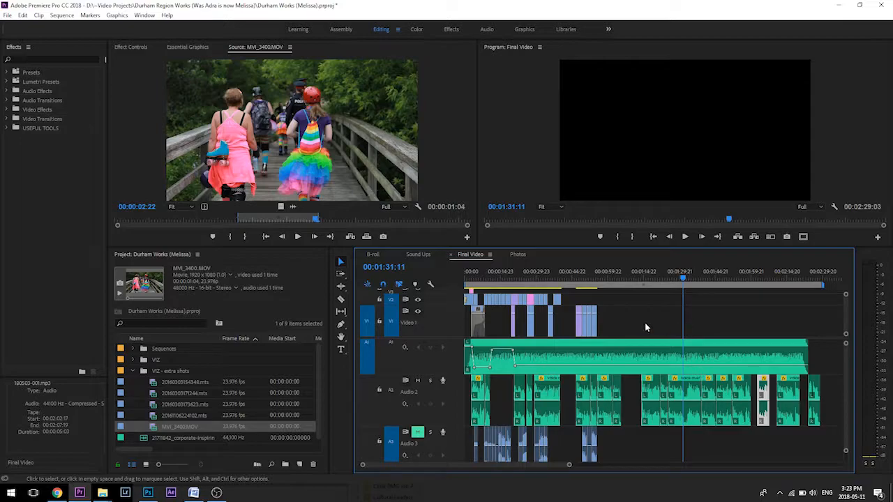
Step: Play the voice-over clip that starts at about 00:01:14 and place the playhead at 00:01:20:18
drag(653, 282, 644, 281)
key(space)
key(=)
key(=)
key(=)
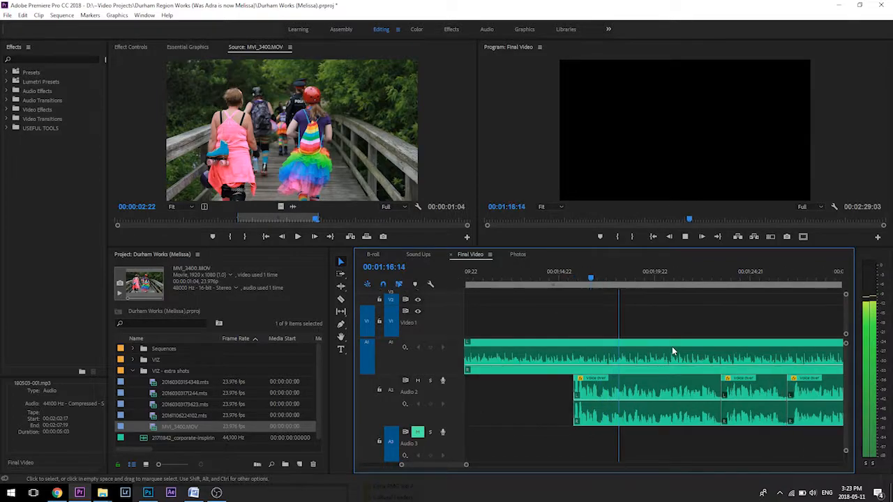
click(672, 282)
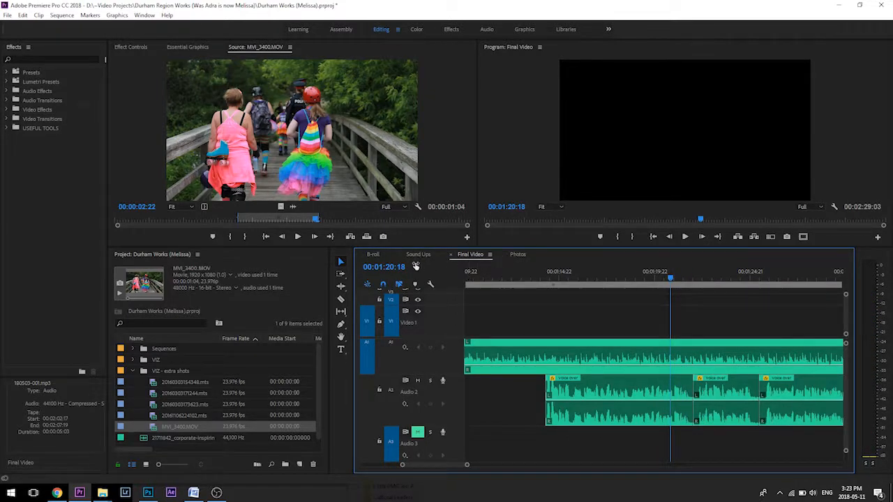
Step: Open the B-roll sequence, overview all its tracks enlarged, and locate the water treatment clips at 00:17:02:22 back in the normal layout
click(379, 255)
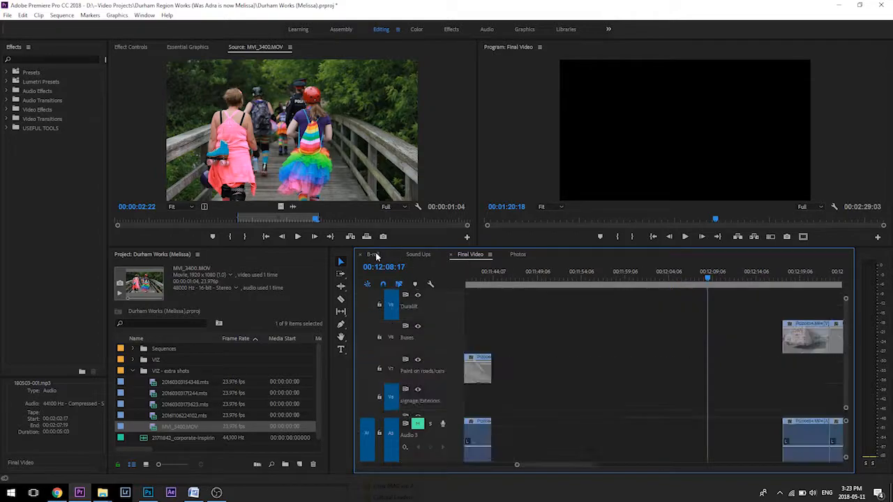
key(grave)
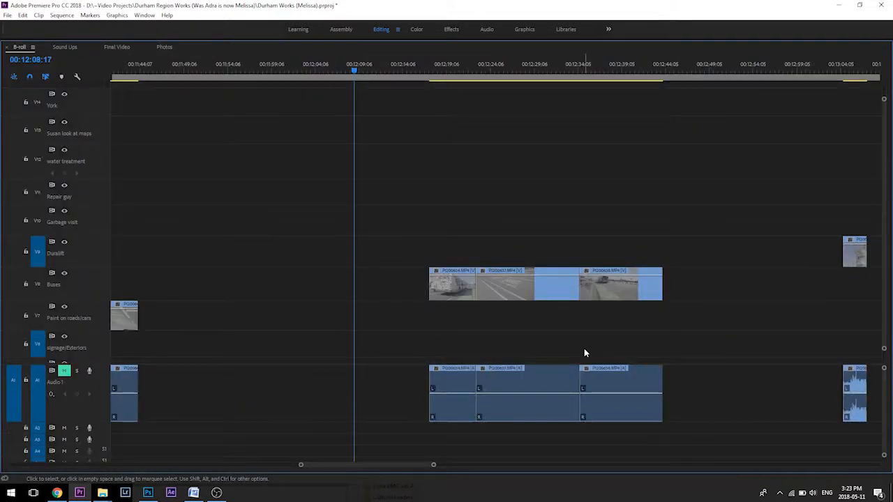
key(backslash)
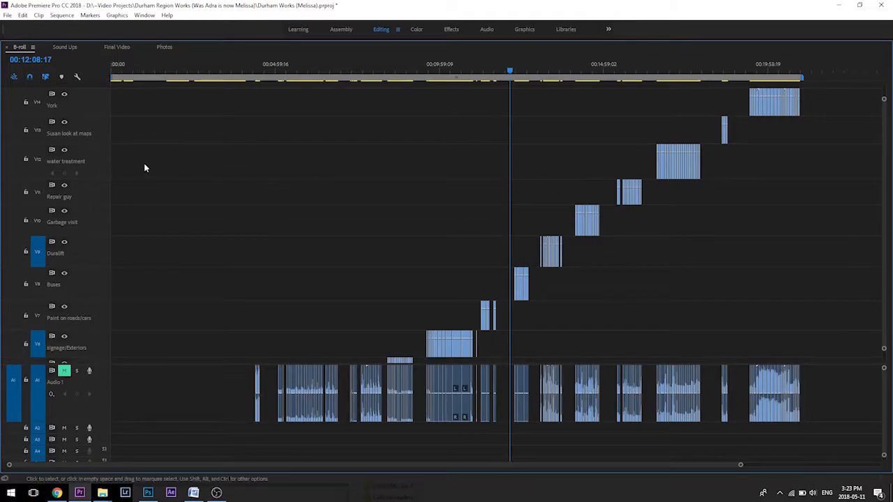
click(671, 70)
key(backslash)
key(grave)
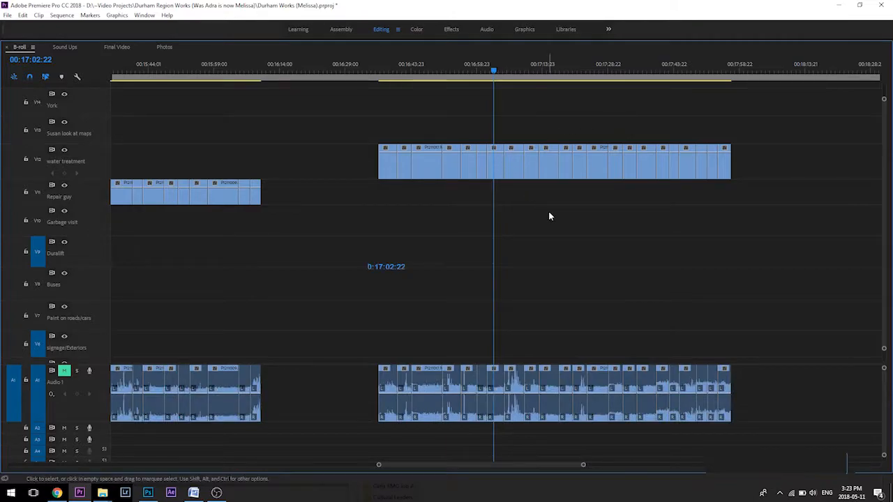
scroll(618, 329, down, 5)
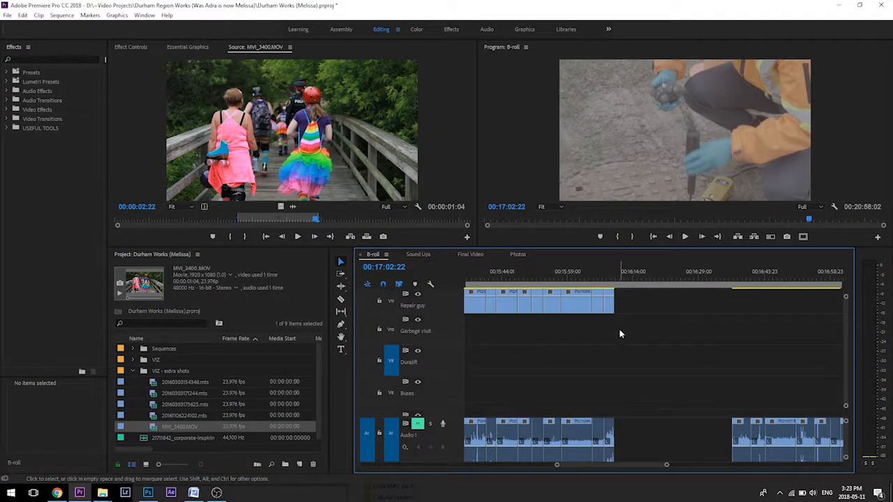
scroll(618, 330, right, 6)
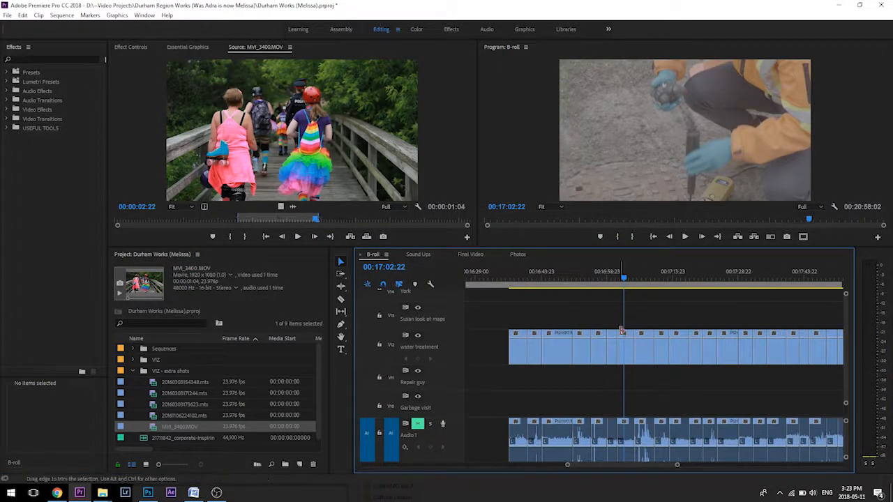
Step: Select all clips on the water treatment track to check their number, and move the playhead to the first one at 00:16:37:16
drag(748, 344, 527, 367)
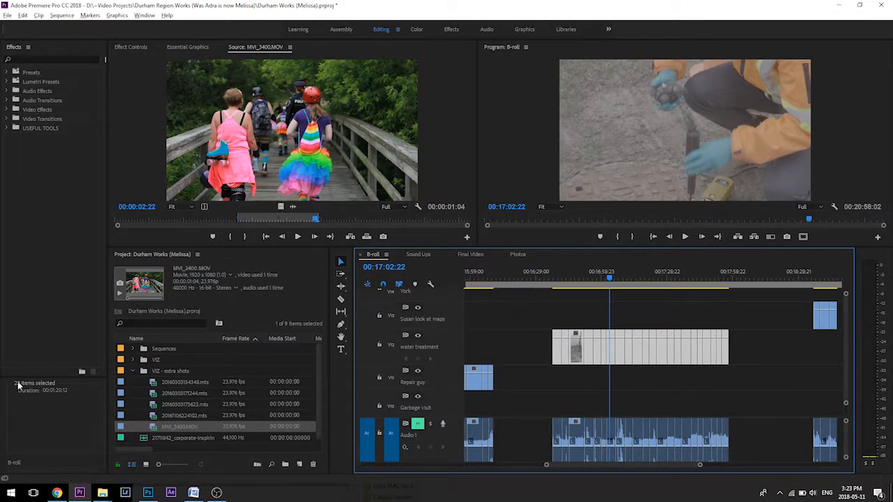
click(683, 307)
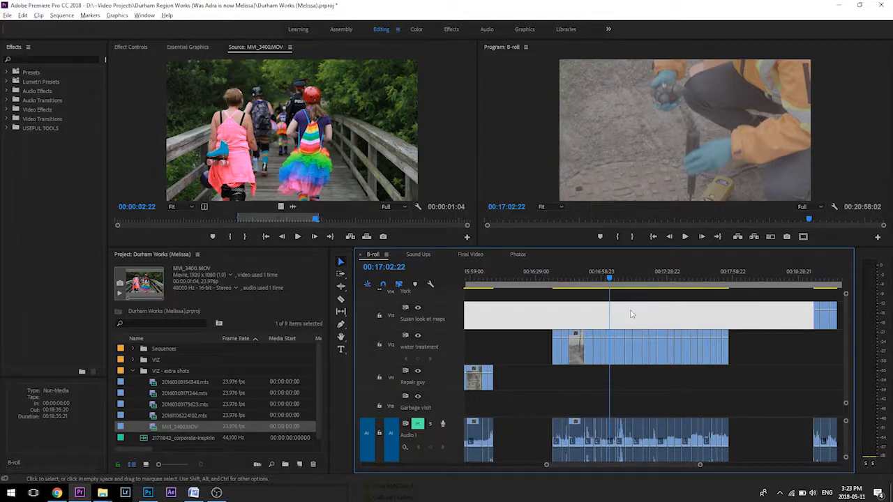
click(556, 279)
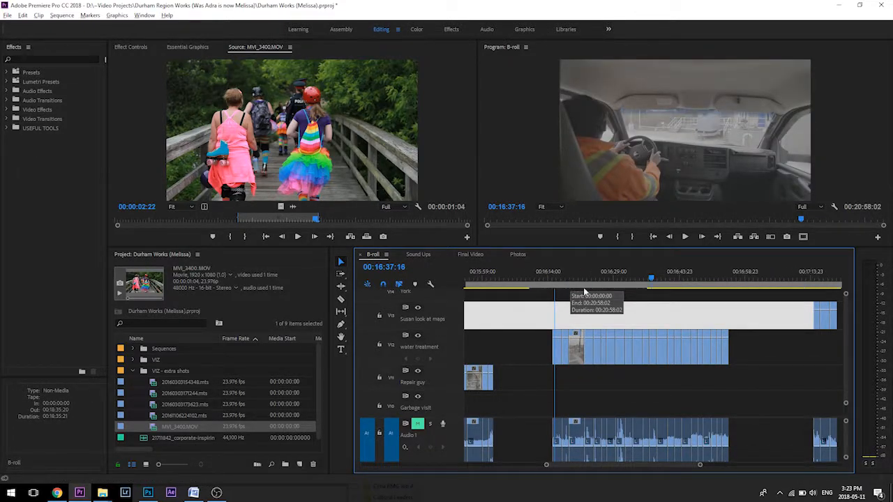
Step: Raise the van-driving clip P1211015, first on the water treatment track, onto the Susan look at maps track
key(=)
key(=)
key(=)
scroll(653, 332, down, 3)
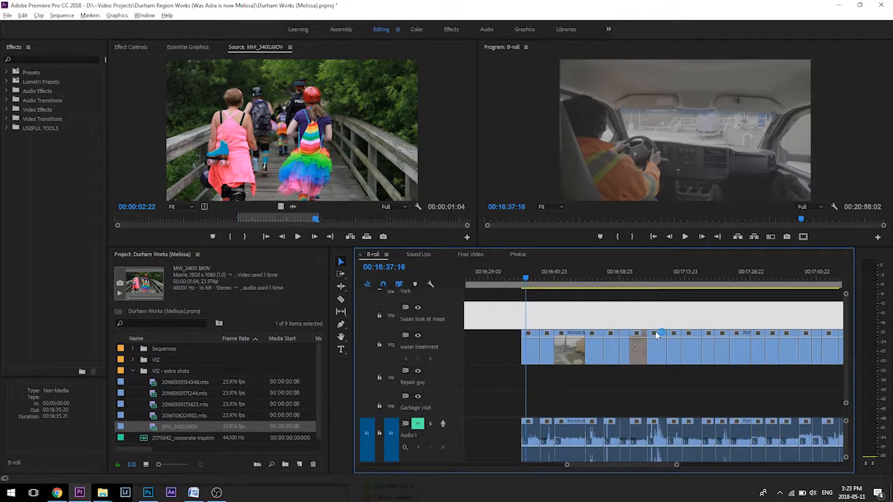
key(=)
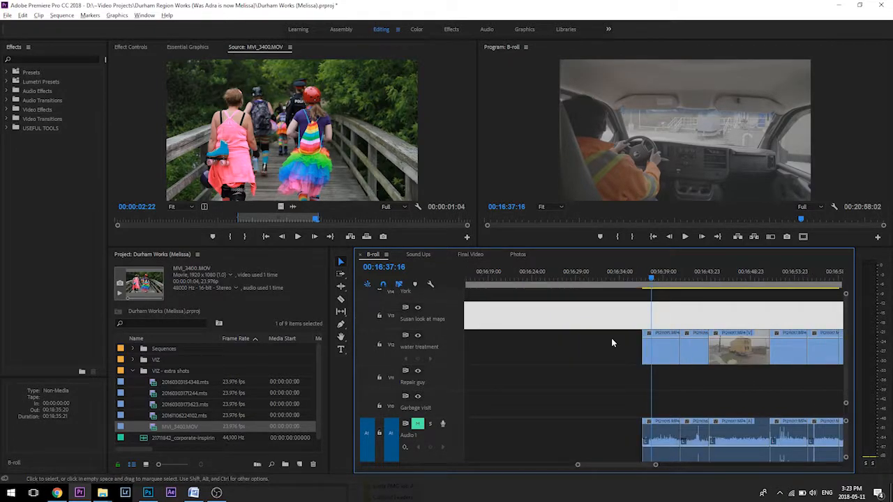
scroll(634, 355, down, 4)
click(568, 286)
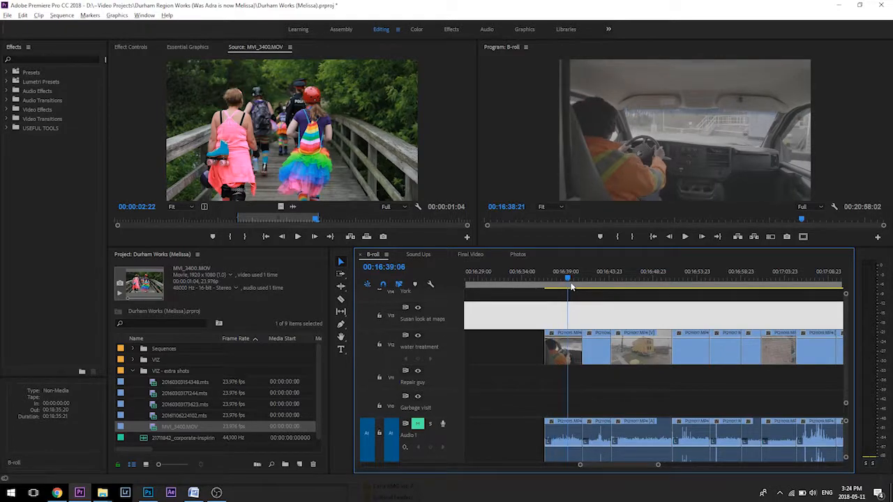
drag(574, 353, 574, 315)
Step: Raise the yellow truck clip P1211017 onto the Susan look at maps track and review its footage around 00:16:47:15
click(627, 275)
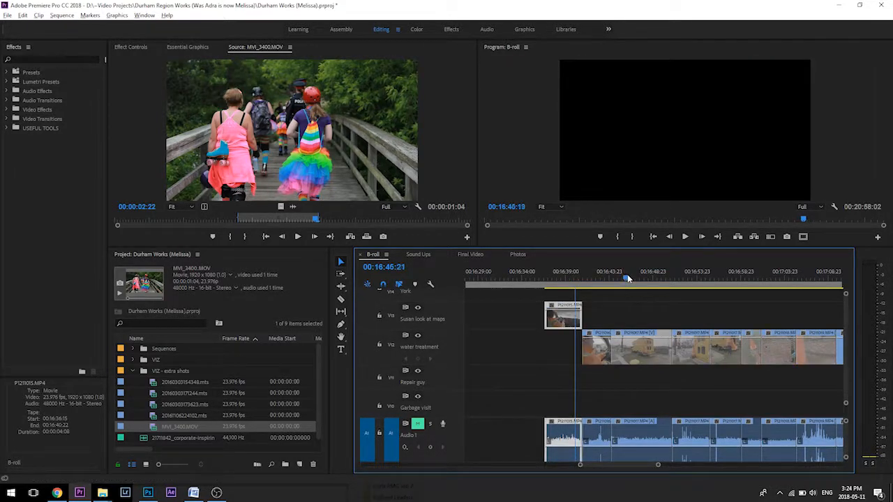
drag(630, 277, 655, 277)
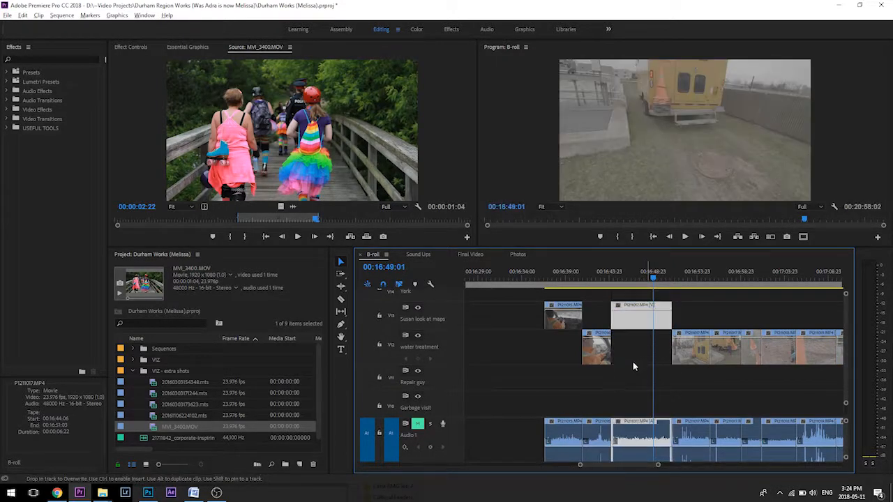
scroll(632, 363, down, 5)
click(553, 277)
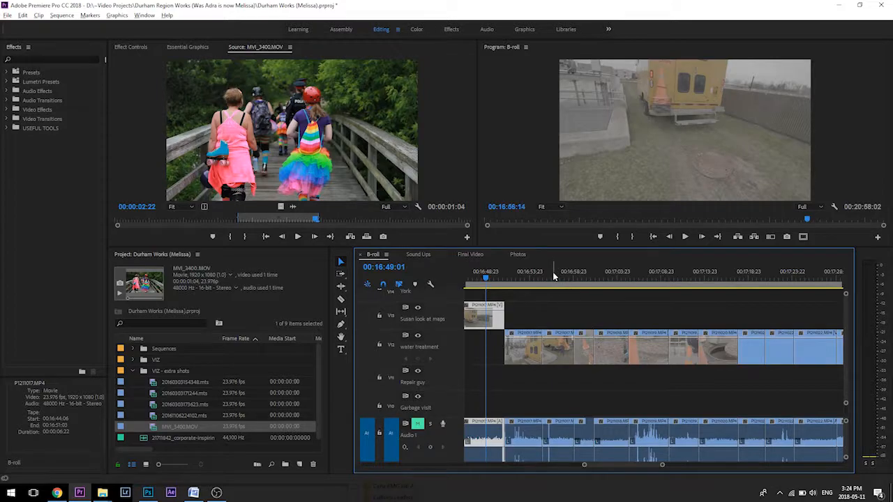
scroll(537, 279, up, 2)
click(472, 278)
drag(532, 278, 544, 276)
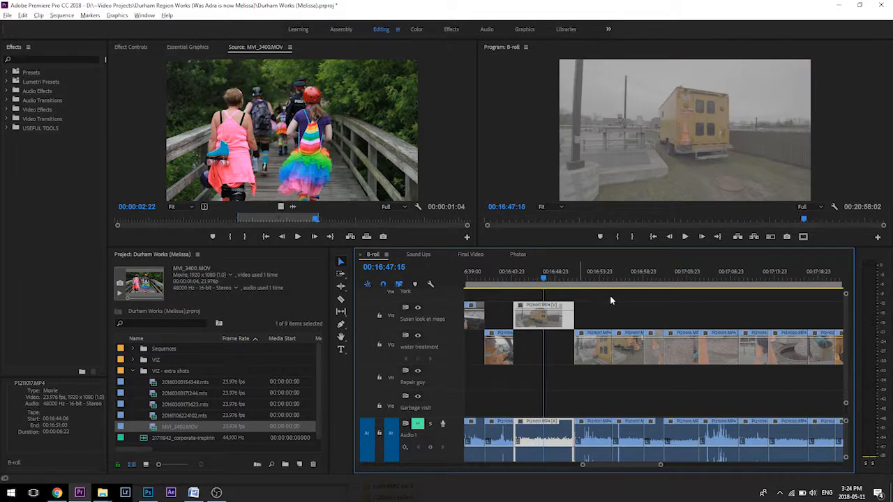
Step: Raise the manhole cover clip P1211019 at 00:17:05:09 onto the Susan look at maps track
scroll(610, 300, down, 2)
drag(693, 265, 661, 276)
drag(664, 341, 664, 330)
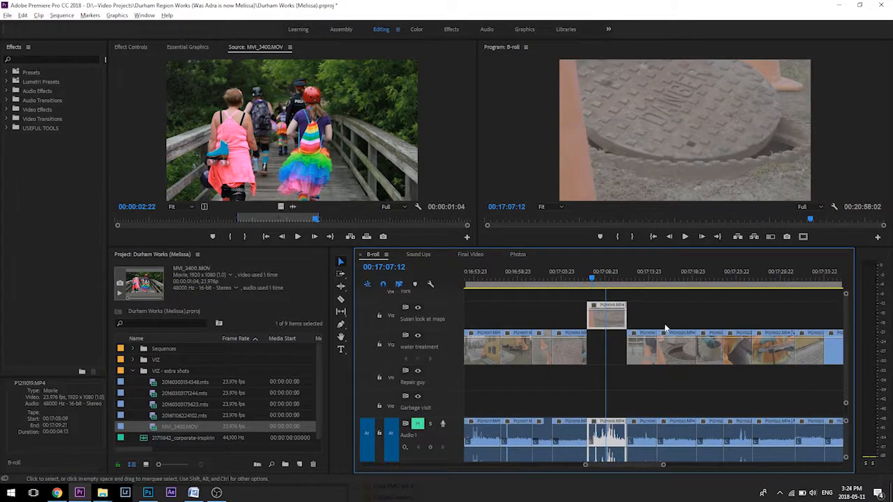
Step: Review the sampling footage around 00:17:14:21 to find the open-manhole shot P1211020
click(694, 282)
drag(696, 282, 659, 282)
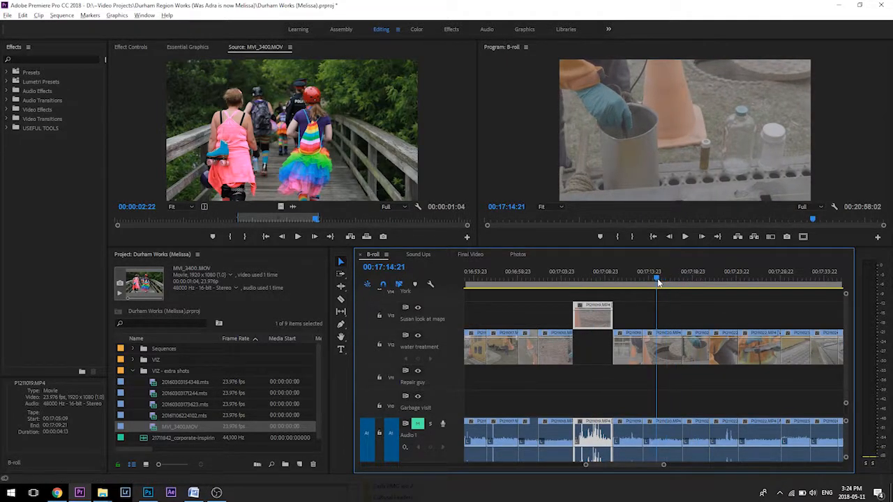
key(space)
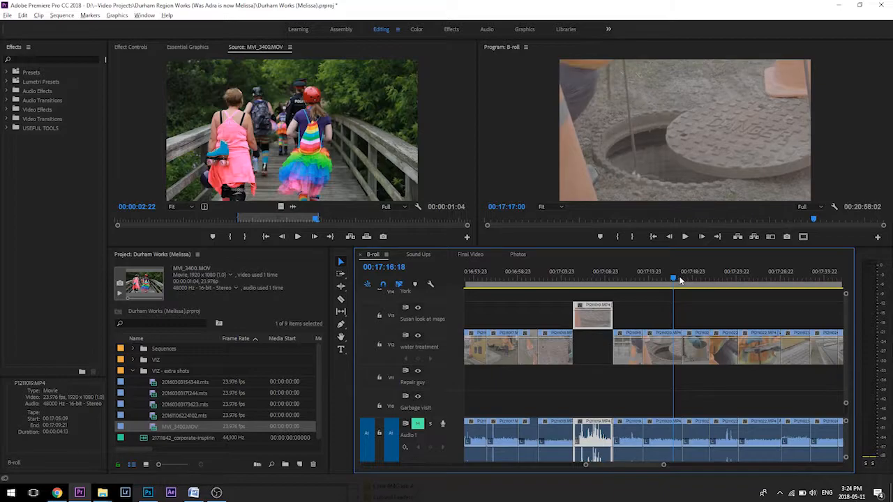
Step: Raise the open-manhole clip too and move all four raised clips together past the last clip on the water treatment track
drag(669, 328, 558, 315)
key(minus)
key(minus)
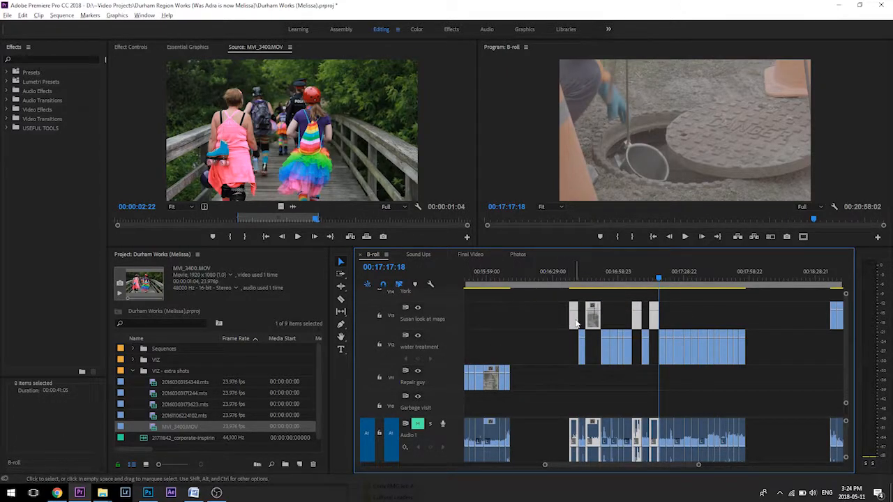
drag(577, 322, 762, 351)
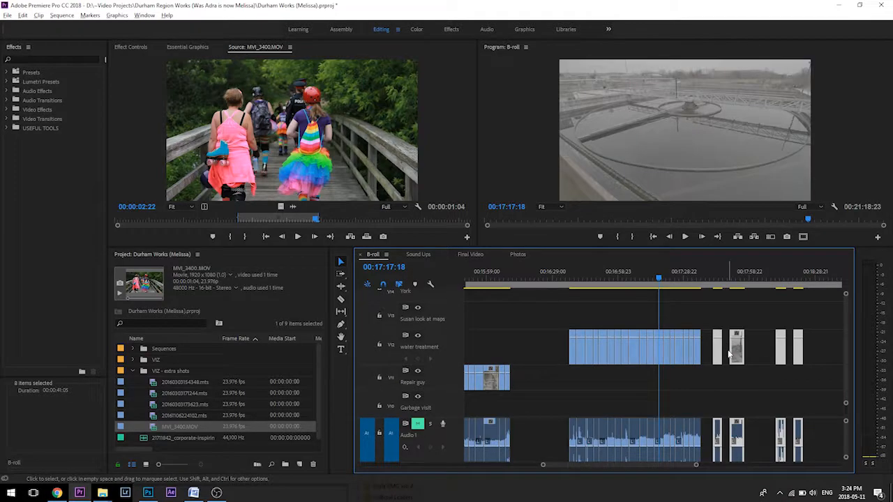
Step: Close the gaps between the four moved clips and skim through them up to 00:17:57:01
right_click(741, 356)
click(750, 345)
right_click(753, 344)
click(762, 355)
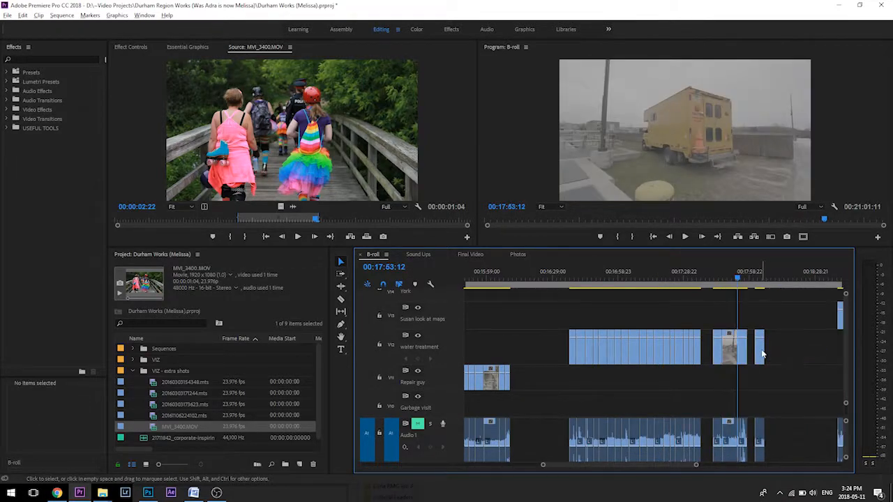
right_click(751, 352)
click(762, 357)
click(715, 280)
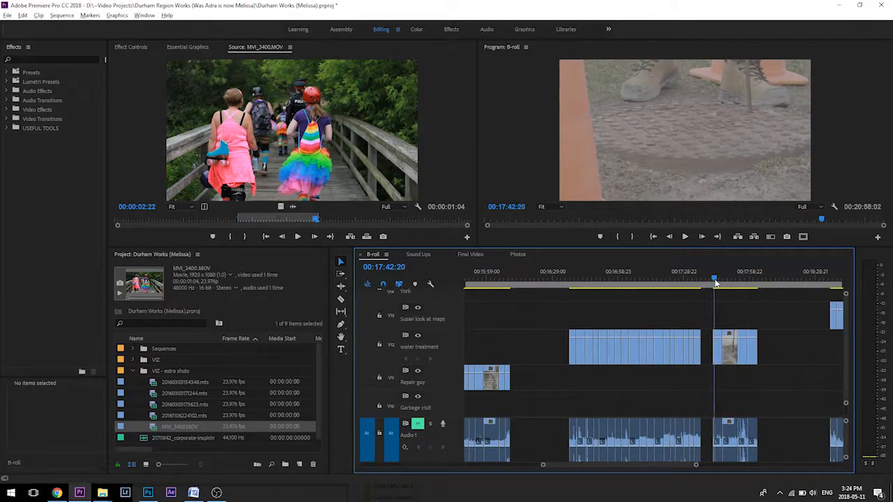
drag(719, 283, 747, 286)
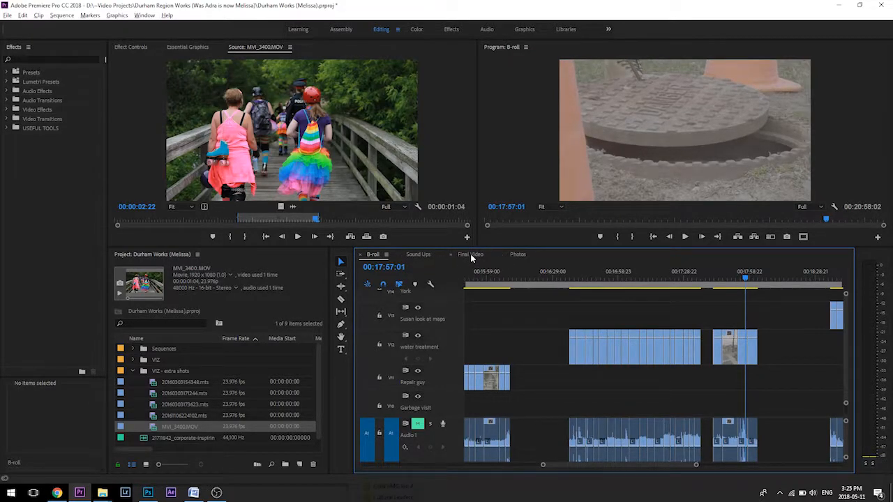
Step: Examine the remaining water treatment clips from the first one through the sampling and device shots for further usable footage
click(598, 278)
key(=)
key(=)
click(663, 285)
drag(666, 289, 755, 277)
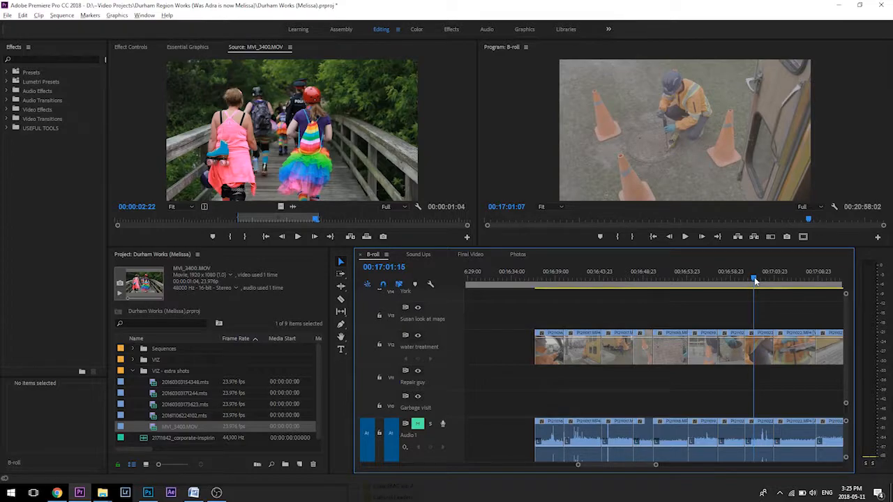
scroll(727, 336, down, 3)
drag(660, 282, 700, 285)
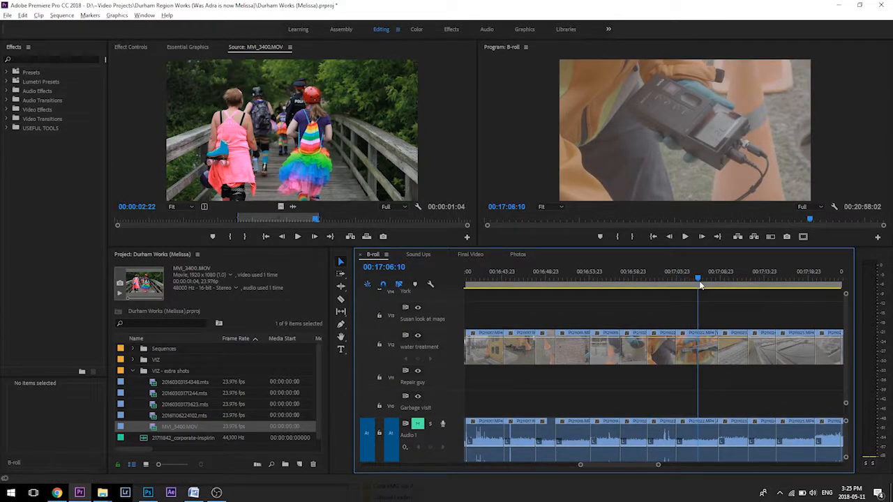
scroll(663, 287, down, 3)
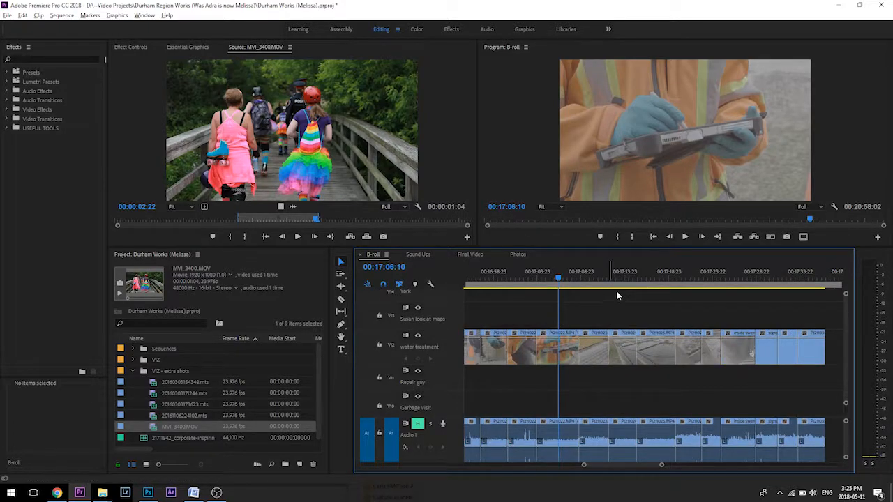
scroll(594, 291, up, 2)
scroll(593, 290, up, 4)
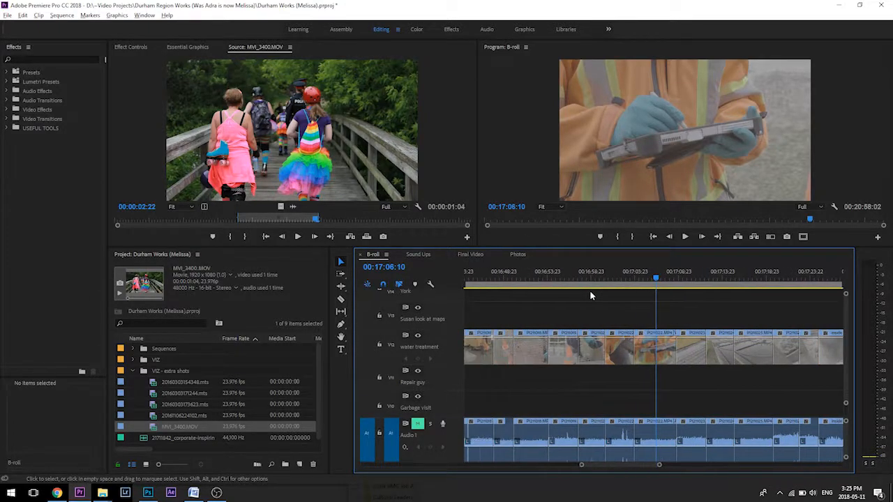
Step: Cut the short P1211019 clip with the boots and orange cone at 00:16:54:03 out of the water treatment track
click(526, 277)
drag(527, 279, 654, 323)
click(648, 351)
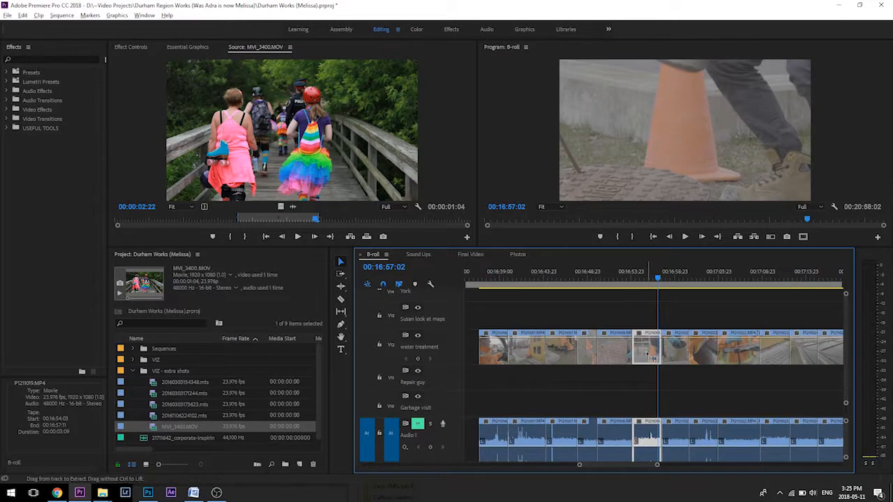
key(Delete)
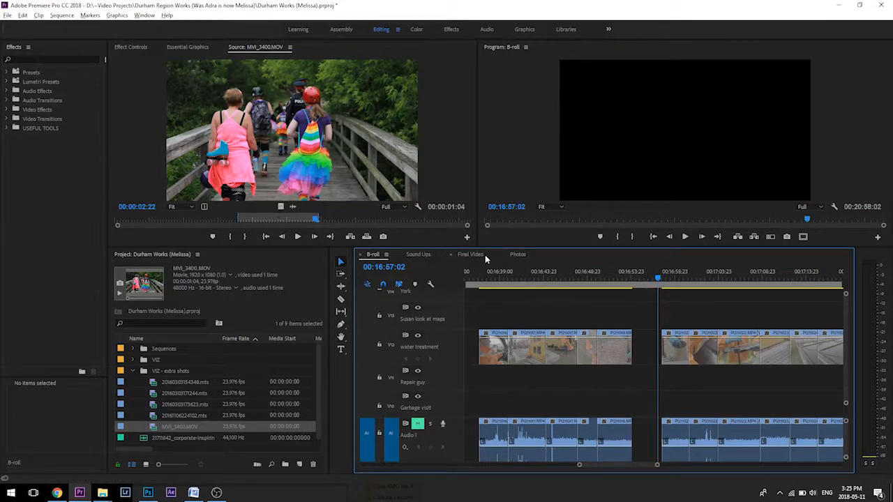
Step: Insert the cut clip before the open-manhole clip at 00:17:58:01, with water treatment as the only targeted video track
scroll(545, 299, down, 5)
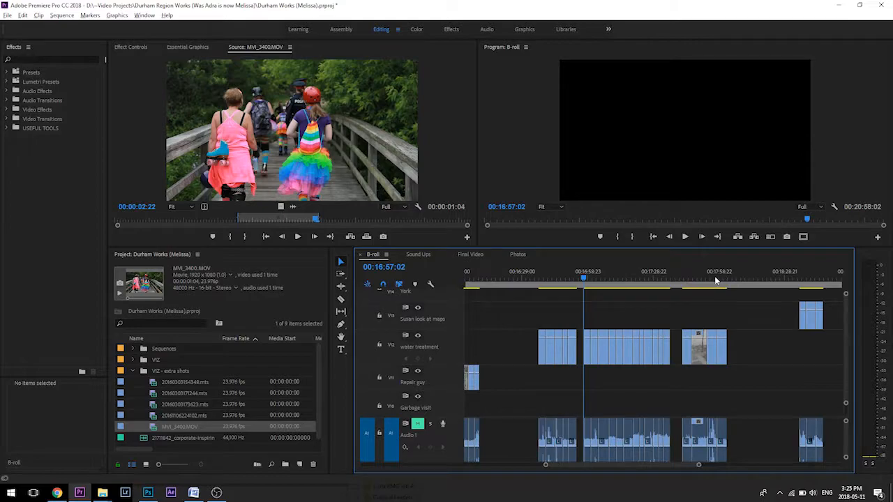
scroll(714, 279, up, 6)
scroll(732, 296, down, 3)
click(688, 278)
drag(689, 277, 683, 279)
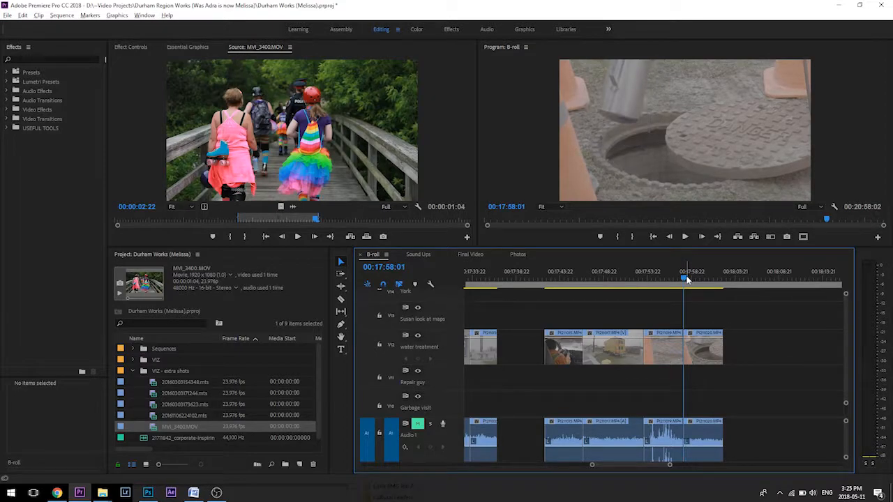
shift+click(392, 351)
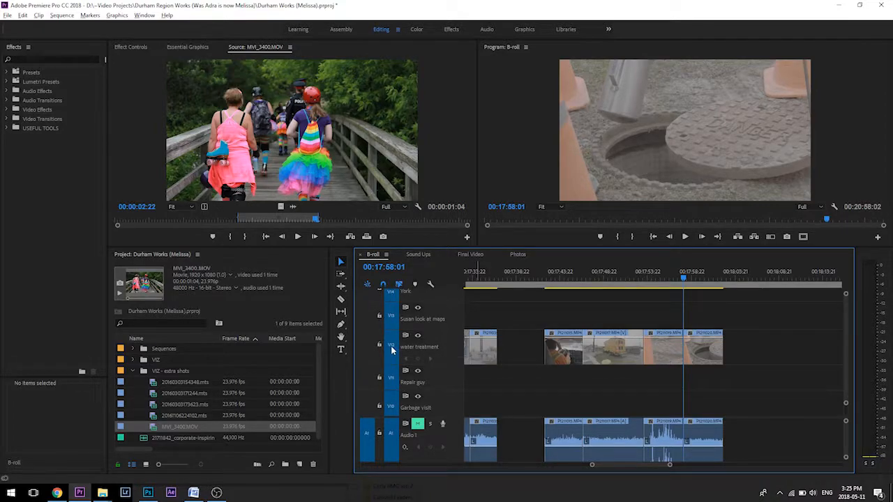
shift+click(392, 351)
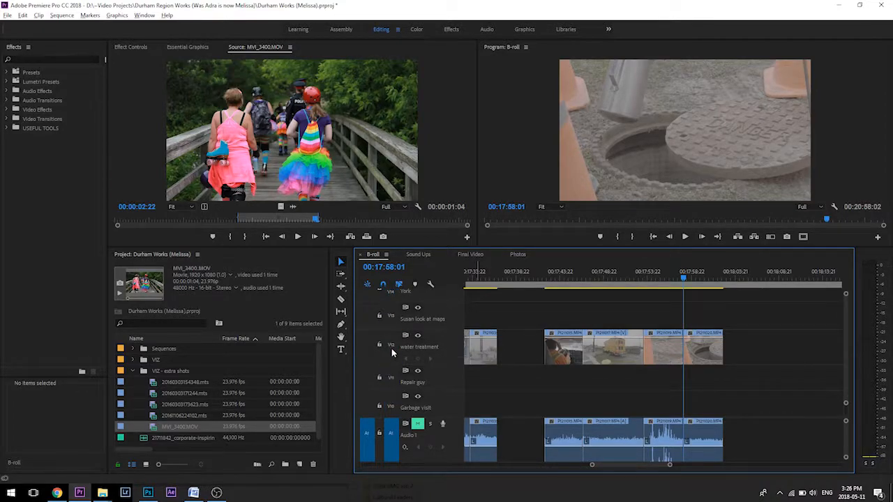
click(392, 353)
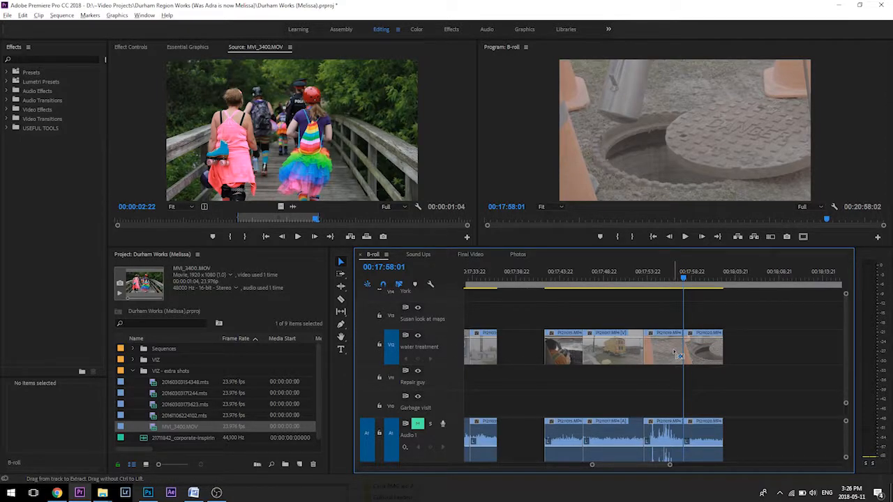
key(ctrl+shift+v)
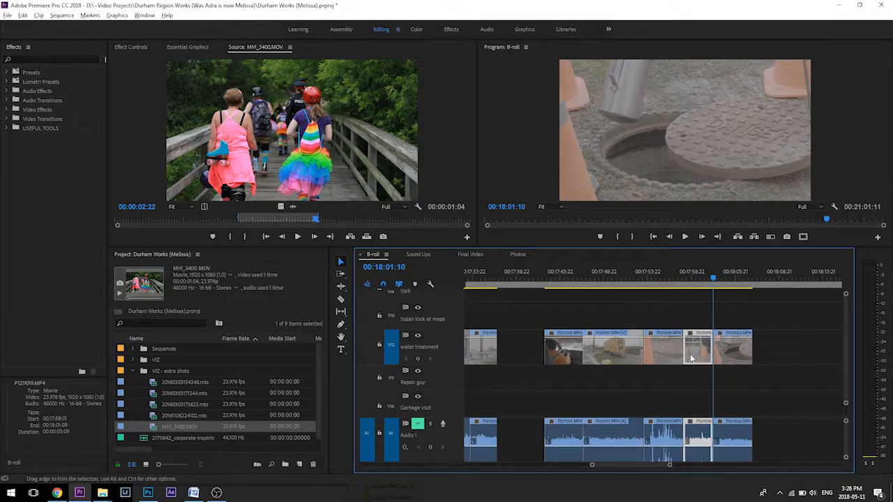
Step: Cut the open-manhole clip P1211020 from the end of the group and insert it in the gap near 00:16:55
click(731, 355)
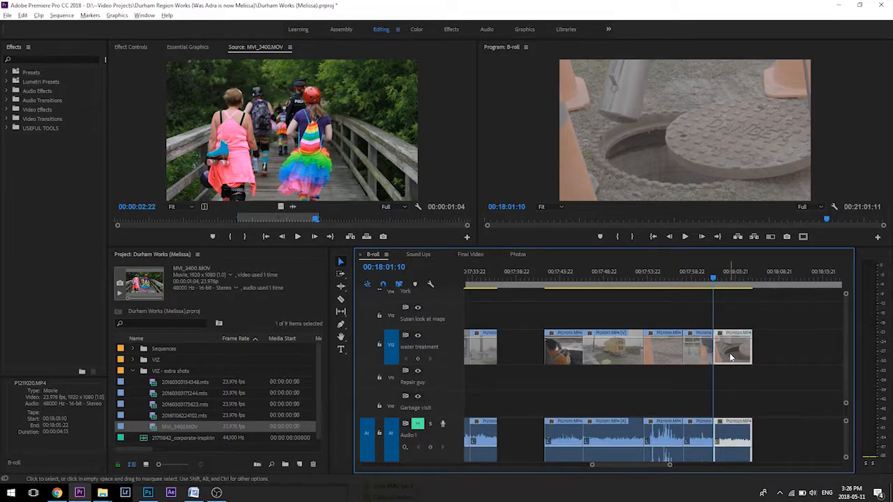
key(Delete)
drag(611, 468, 598, 467)
click(639, 278)
drag(639, 278, 638, 278)
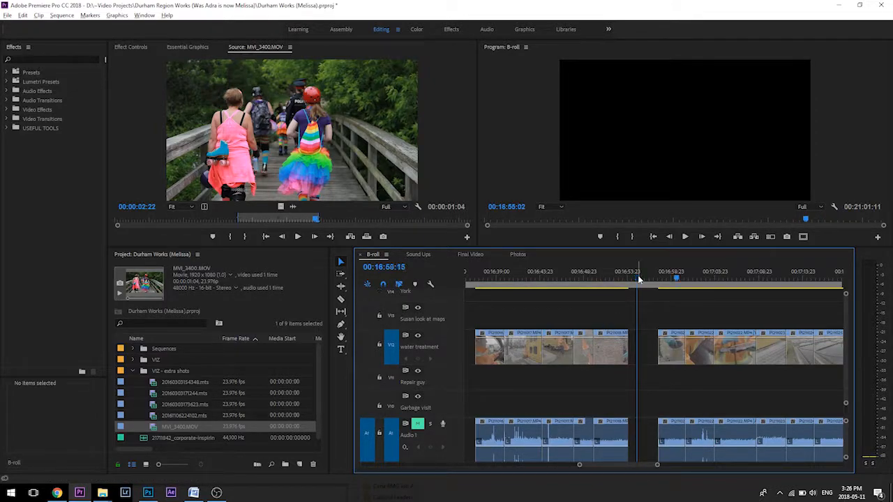
key(ctrl+shift+v)
Step: Close the empty gaps on both sides of the reinserted open-manhole clip
right_click(633, 355)
click(643, 357)
right_click(684, 351)
click(687, 356)
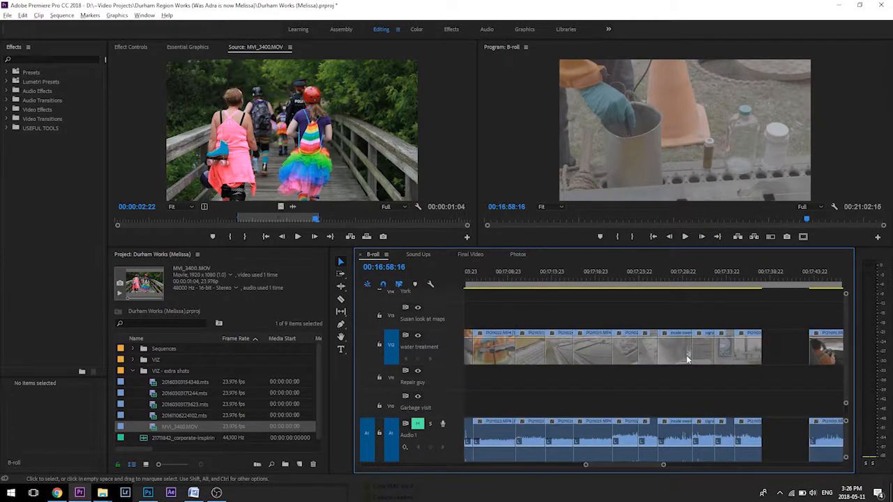
Step: Review the four grouped clips up to 00:18:02:04 and transfer them to the Final Video sequence at 00:01:14:23
key(minus)
key(minus)
click(785, 278)
drag(786, 275, 813, 277)
scroll(772, 323, down, 3)
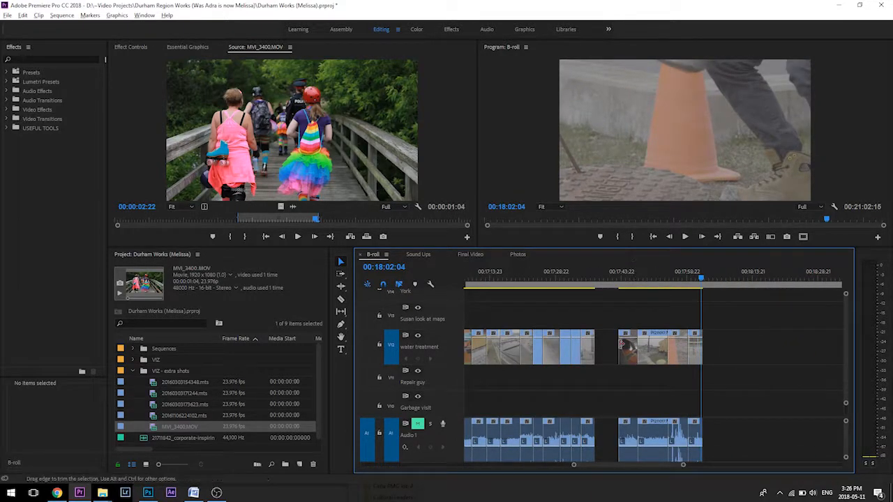
click(684, 359)
key(Delete)
click(468, 255)
click(561, 276)
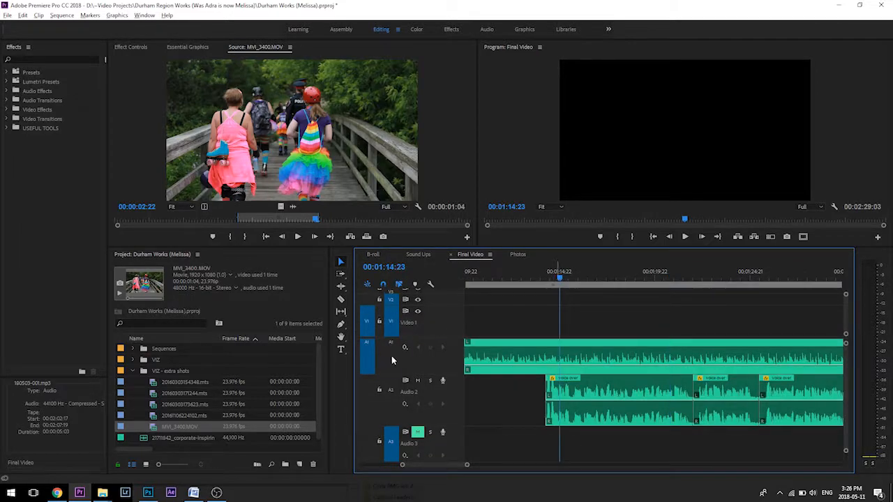
key(ctrl+v)
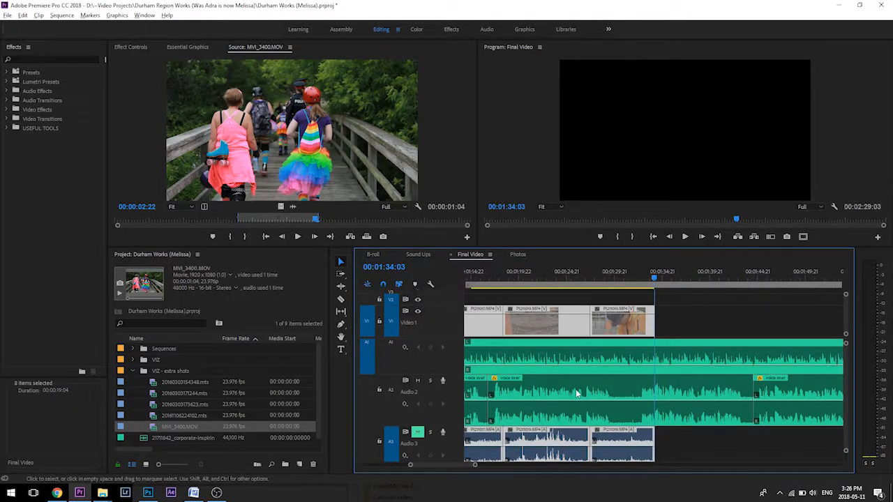
Step: Overview the pasted clips against the voice-over and place the playhead in the truck clip at 00:01:19:10
key(minus)
key(minus)
key(minus)
key(minus)
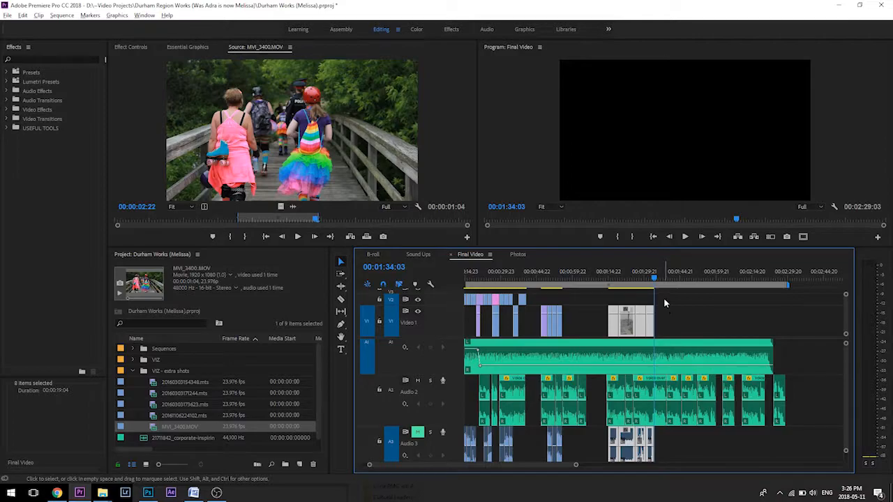
drag(652, 291, 619, 291)
key(equal)
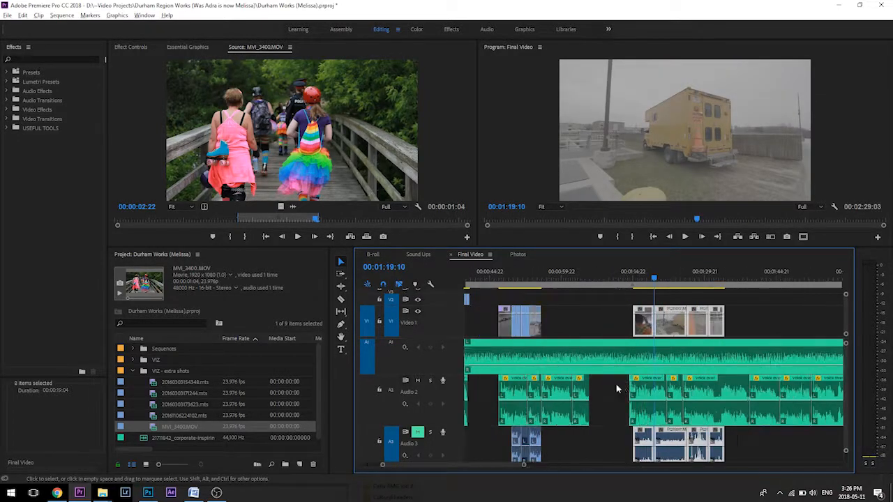
Step: Overview the water treatment footage against the voice-over in the Final Video sequence and check the frame at 00:01:17:11
key(minus)
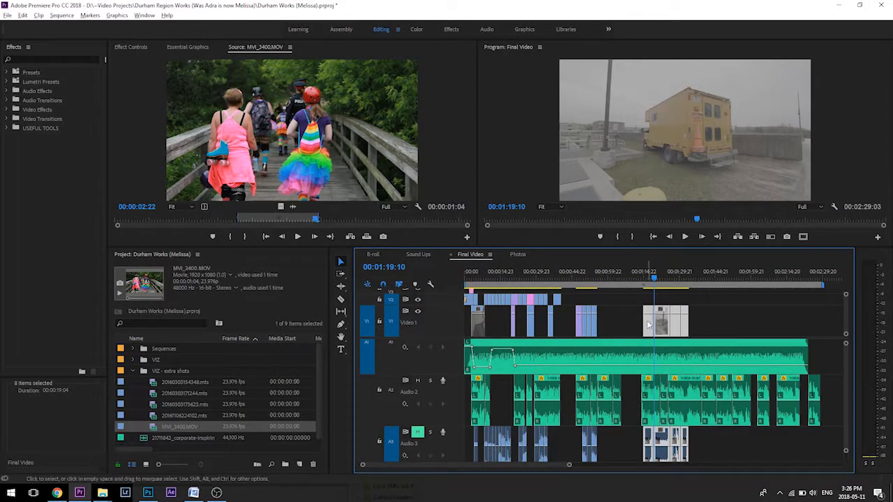
click(748, 300)
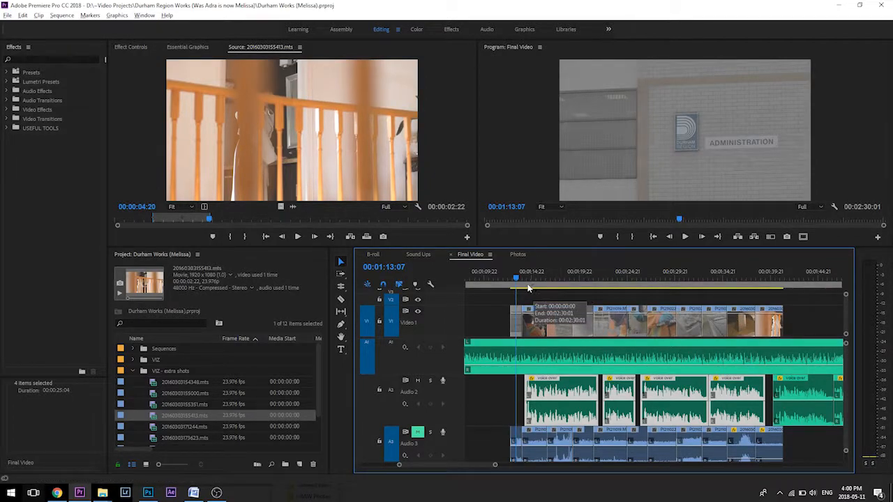
drag(502, 297, 718, 321)
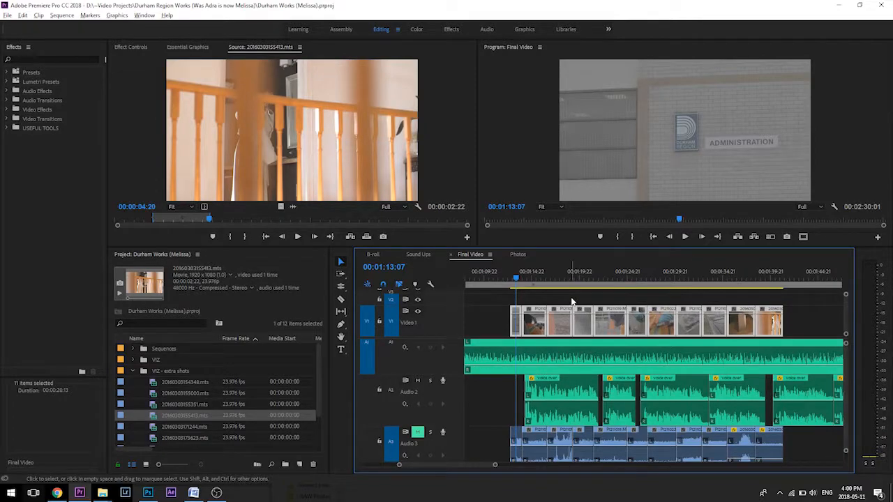
click(544, 298)
click(557, 278)
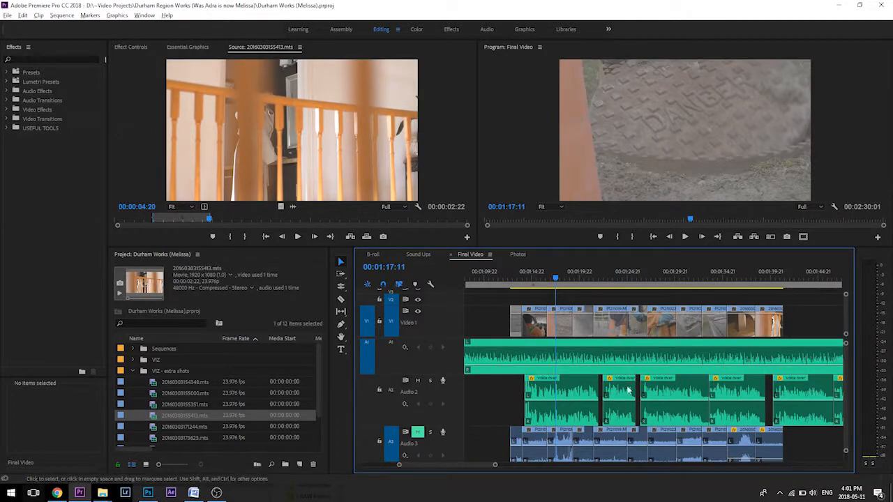
key(minus)
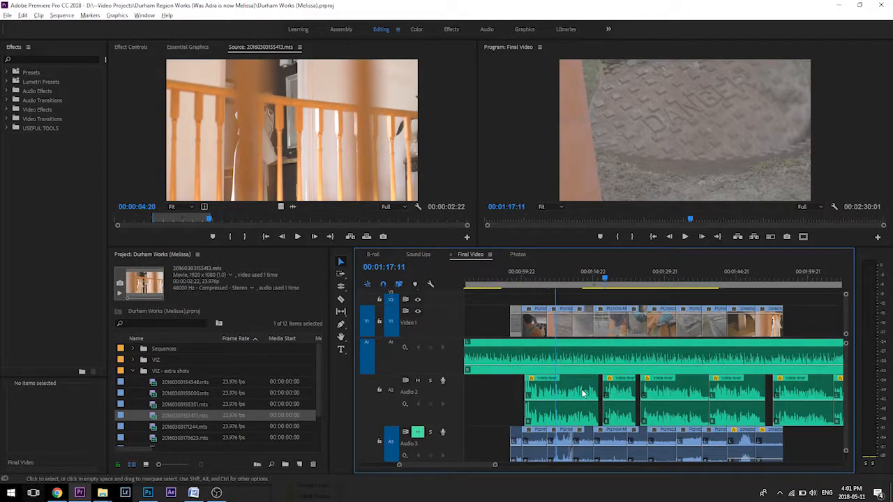
key(ctrl+z)
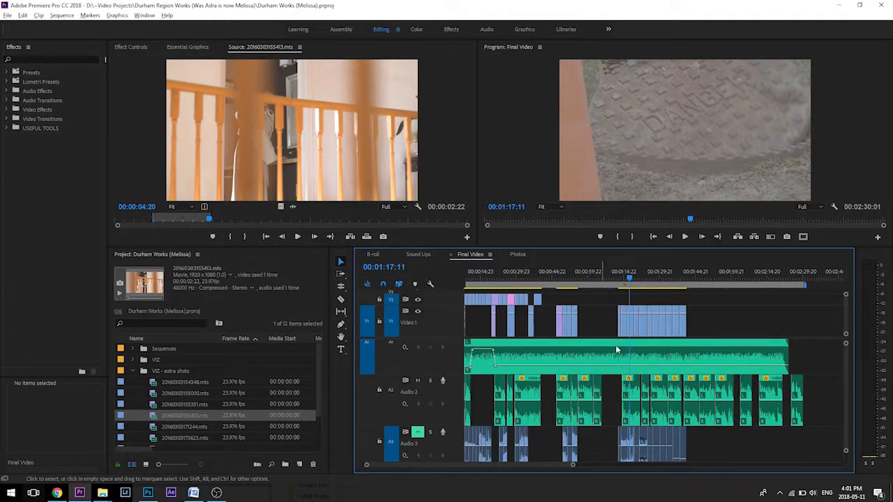
Step: Play the voice-over from 00:01:43:01 and move every voice-over clip following the water treatment footage about 10 seconds later
click(690, 271)
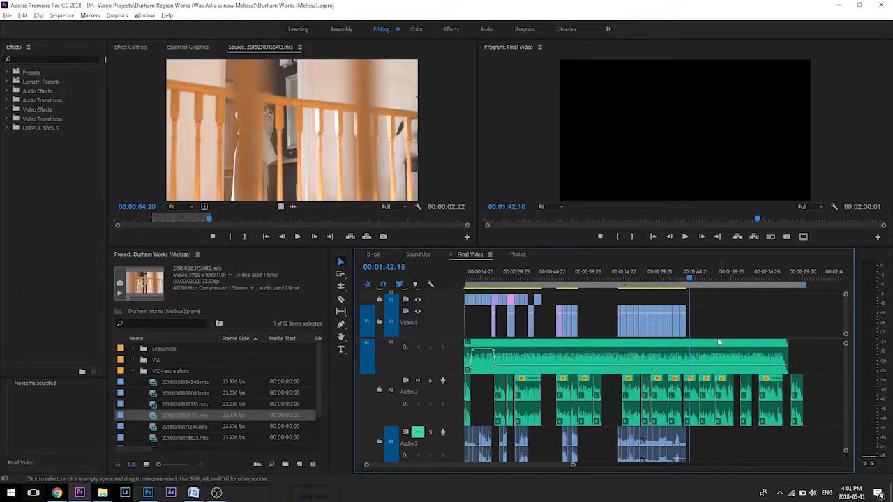
key(ctrl+z)
key(equal)
click(645, 285)
key(space)
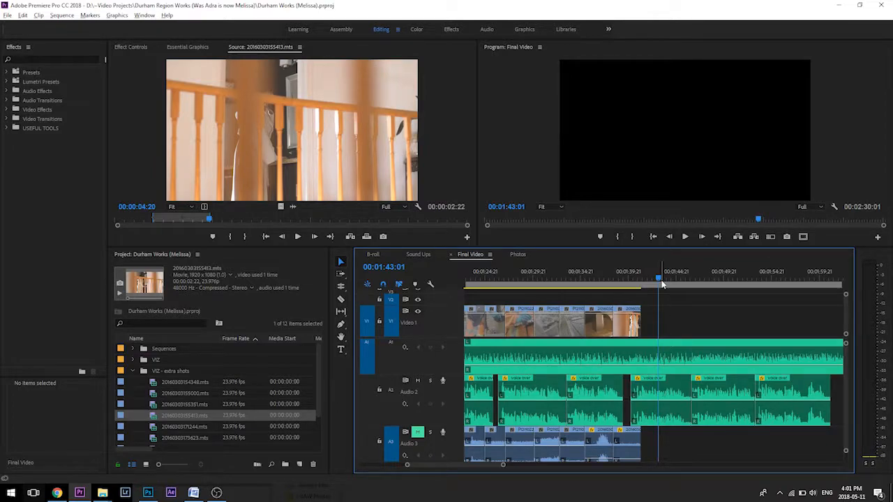
scroll(666, 290, down, 2)
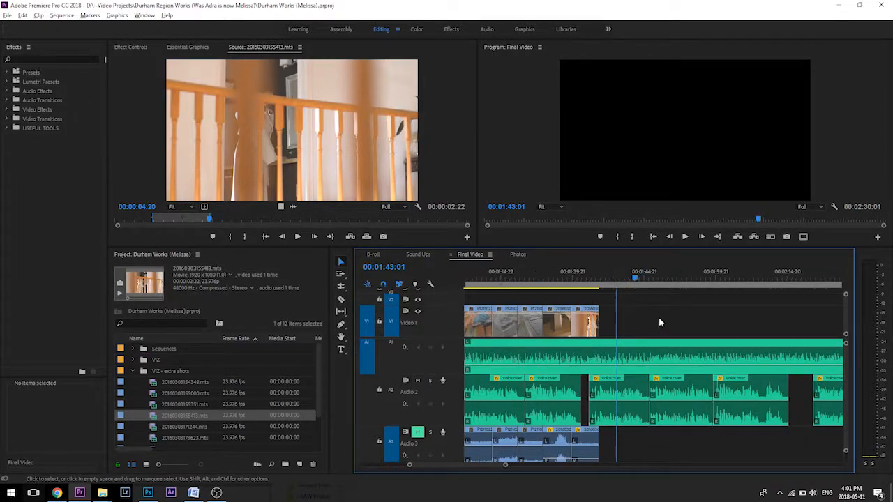
key(minus)
key(minus)
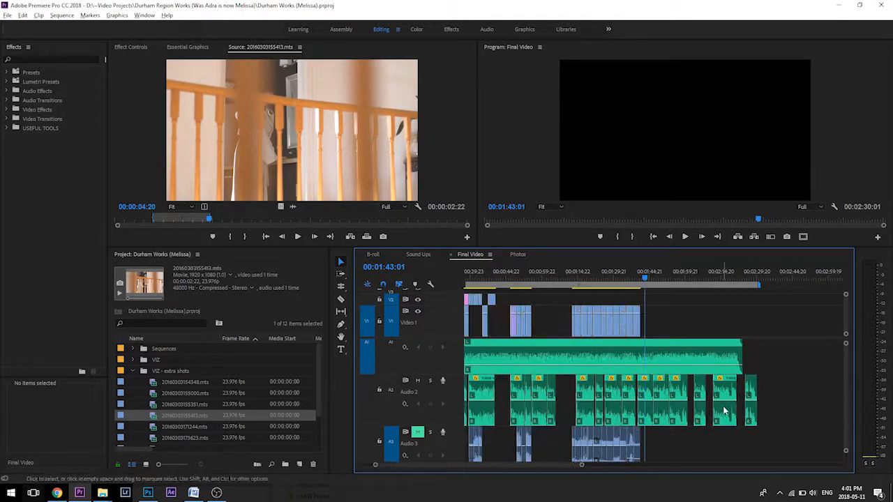
drag(797, 409, 674, 392)
Step: Check the gap between the water treatment group and the shifted voice-over, with the playhead around 00:01:54:02
click(672, 280)
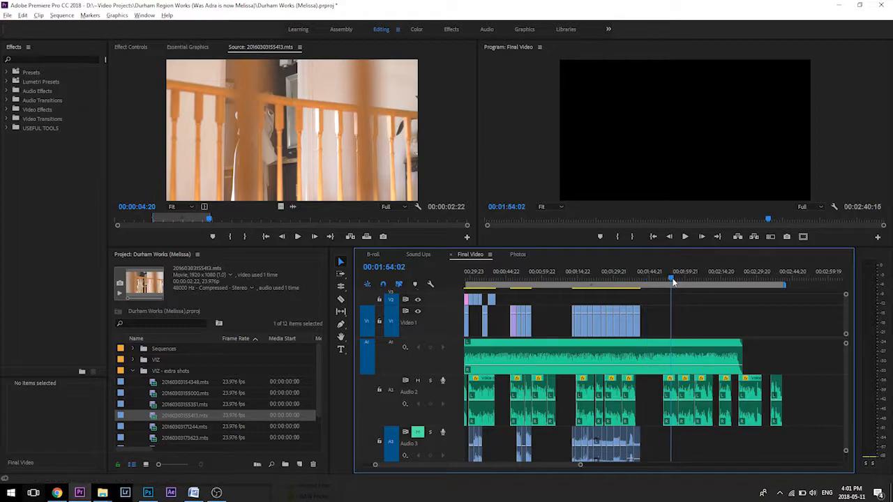
scroll(671, 287, down, 1)
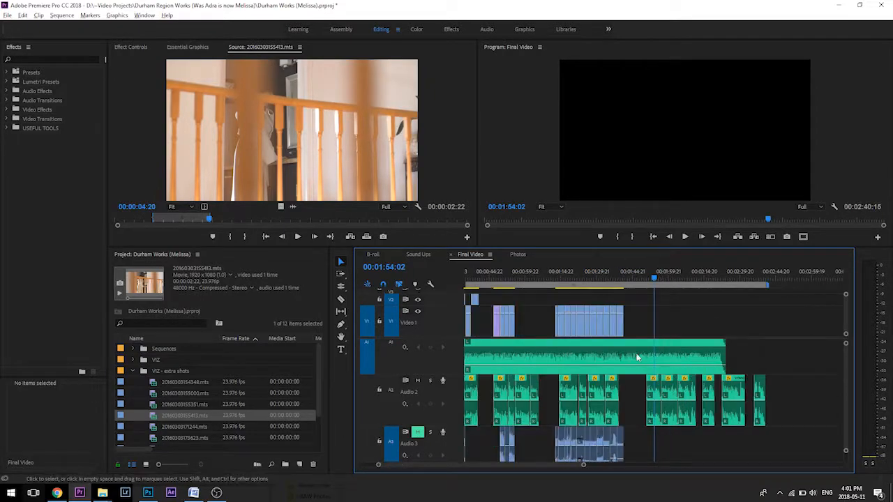
drag(641, 298, 547, 336)
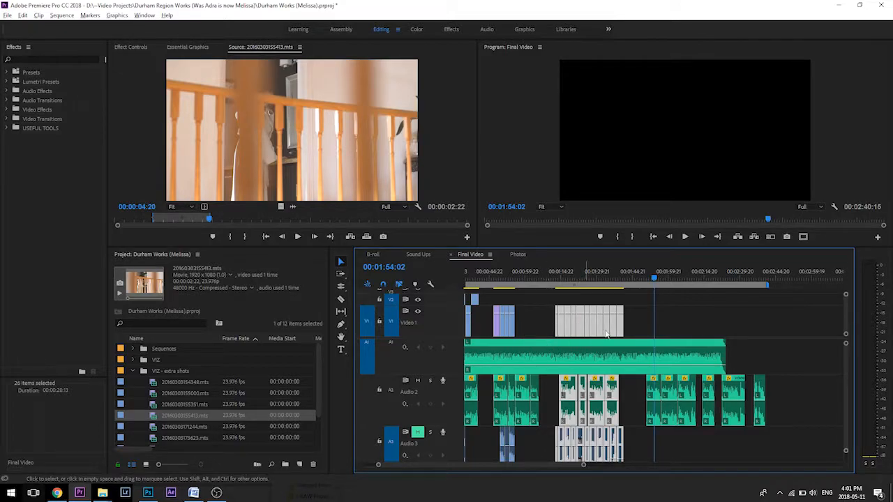
click(638, 301)
click(652, 278)
drag(652, 280, 657, 280)
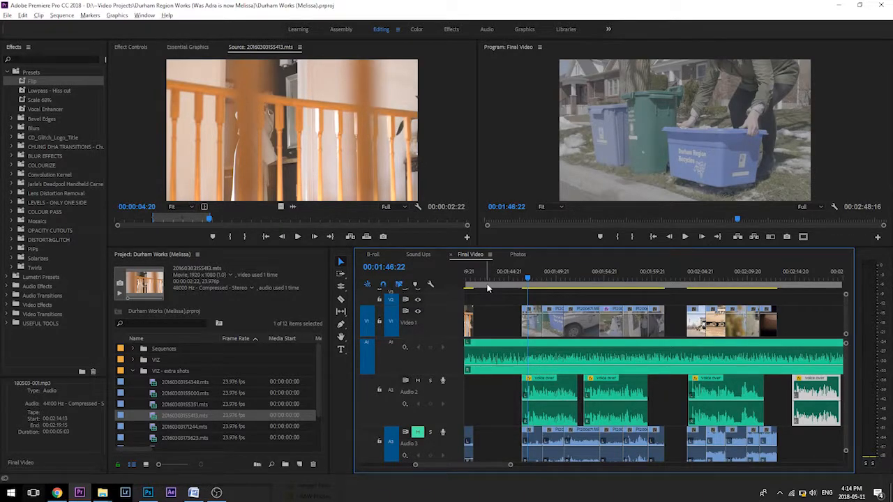
Step: Review the recycling clips at 00:01:49:06 and 00:01:56:03 and the truck clip at 00:02:04:16 in the Final Video sequence
click(552, 280)
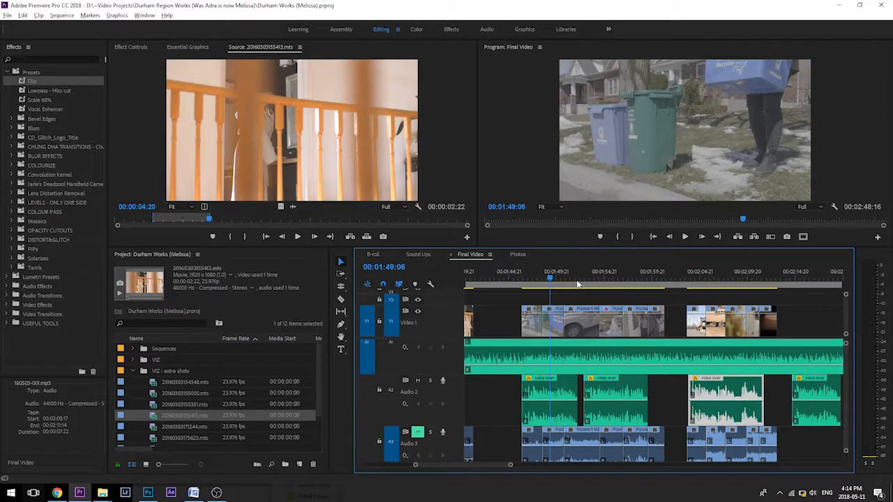
drag(578, 284, 616, 285)
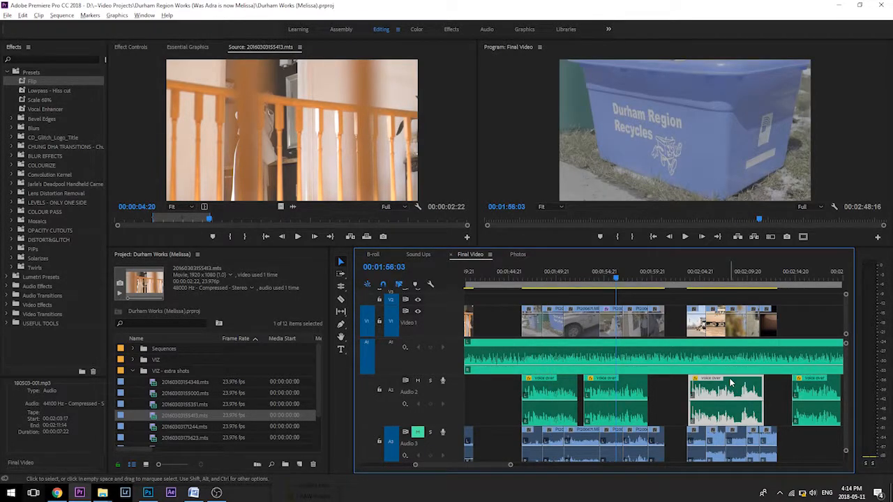
click(699, 278)
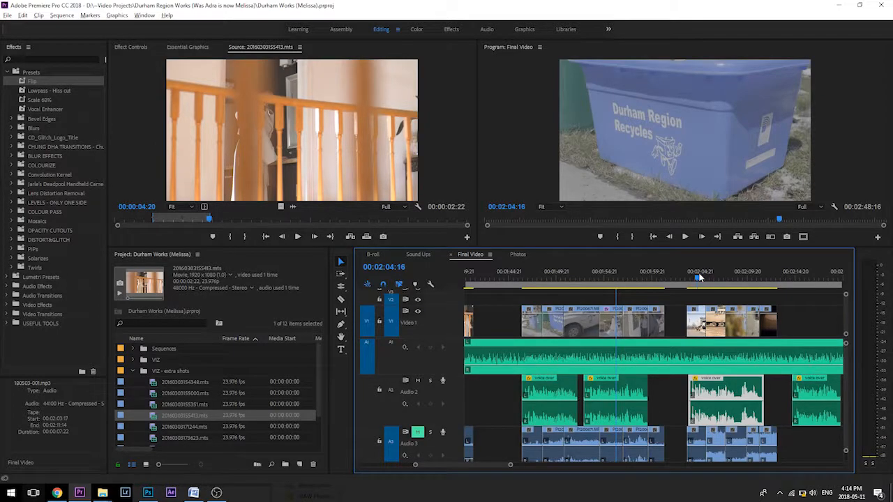
drag(700, 277, 719, 277)
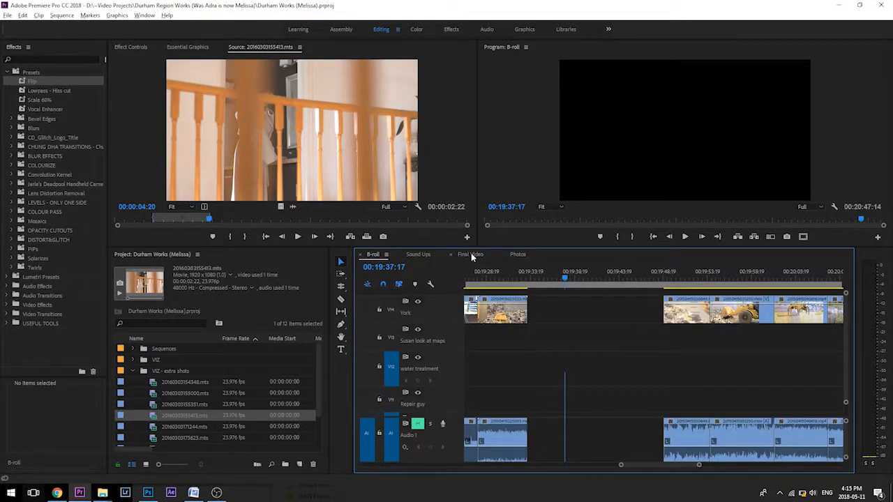
click(471, 255)
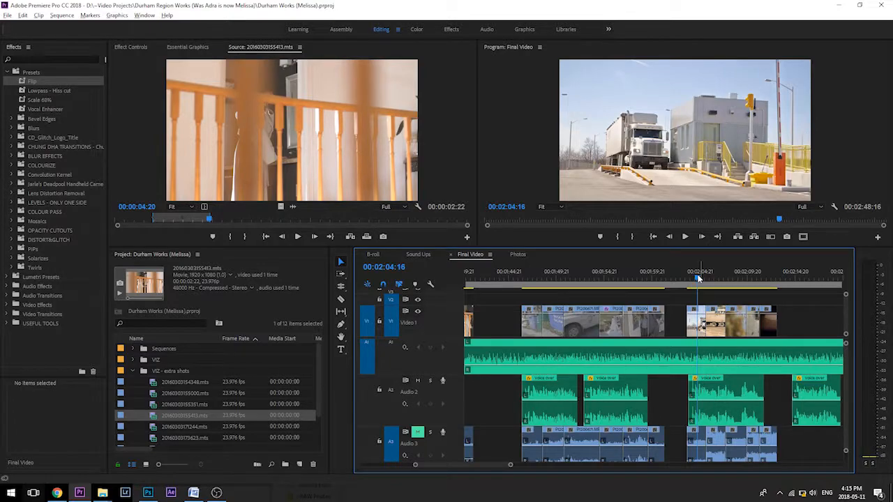
Step: Overview the whole Final Video sequence and examine the voice-over clips that still lack footage
key(minus)
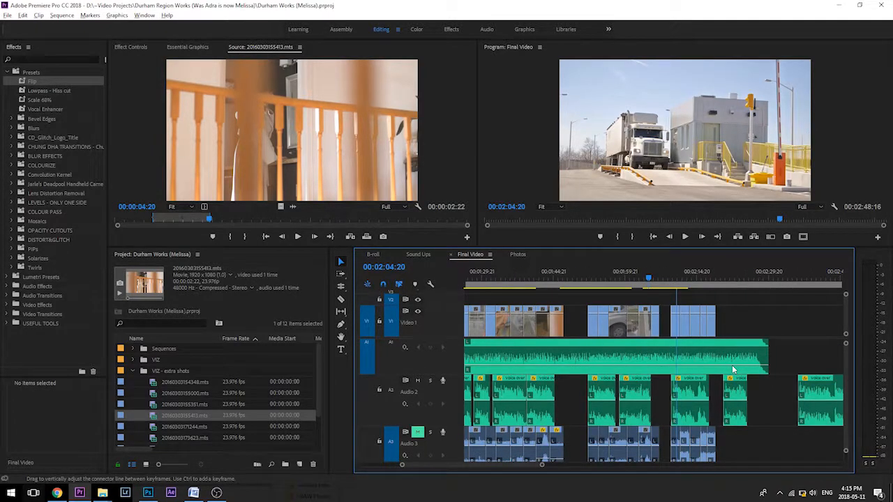
click(733, 395)
scroll(732, 395, down, 2)
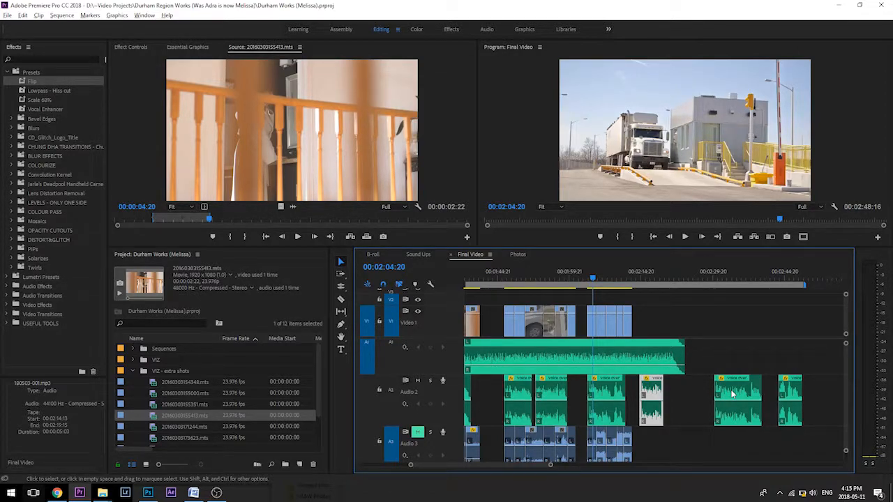
key(backslash)
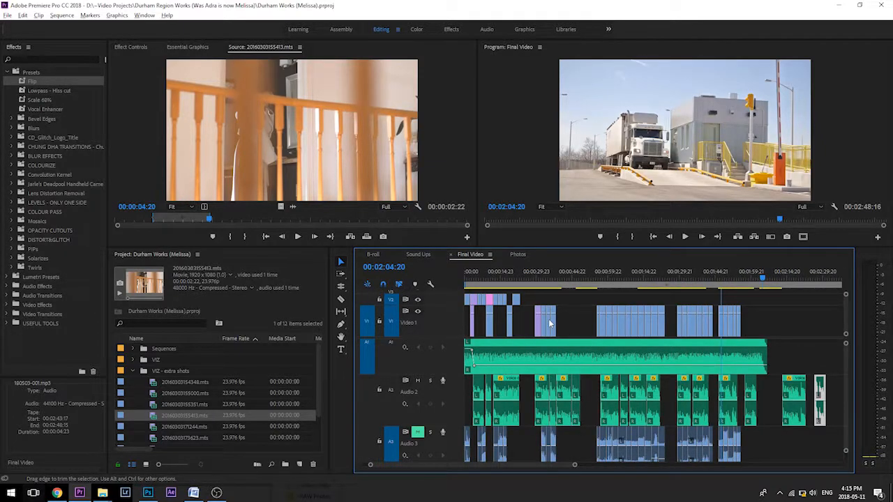
key(ctrl+z)
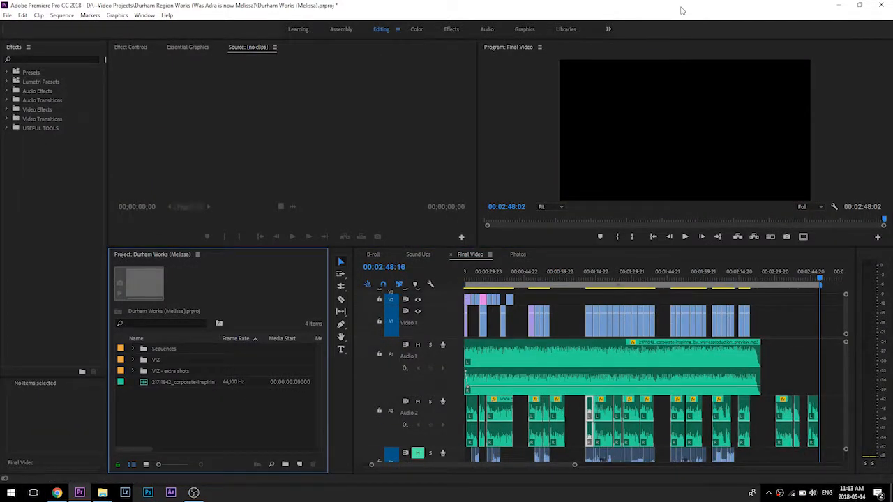
Step: Compare the B-roll groups with their voice-over clips, from the shot at 00:01:12:20 to the uncovered clip before it
click(592, 273)
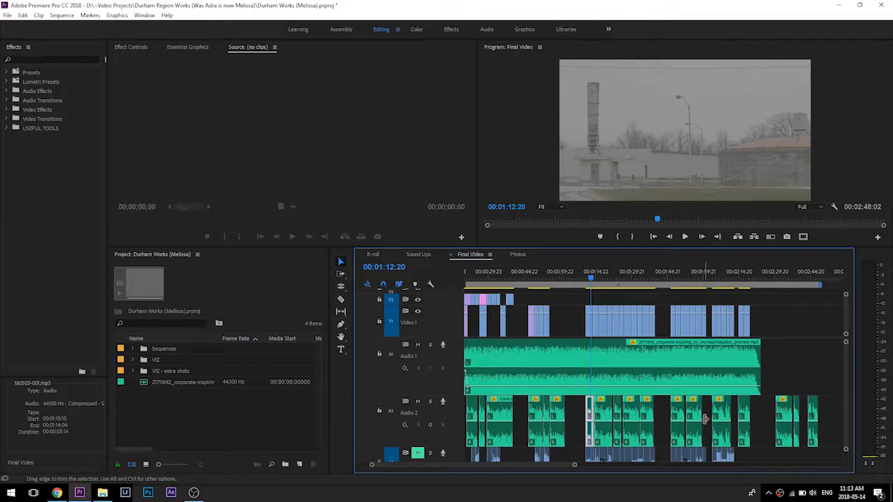
drag(666, 414, 707, 434)
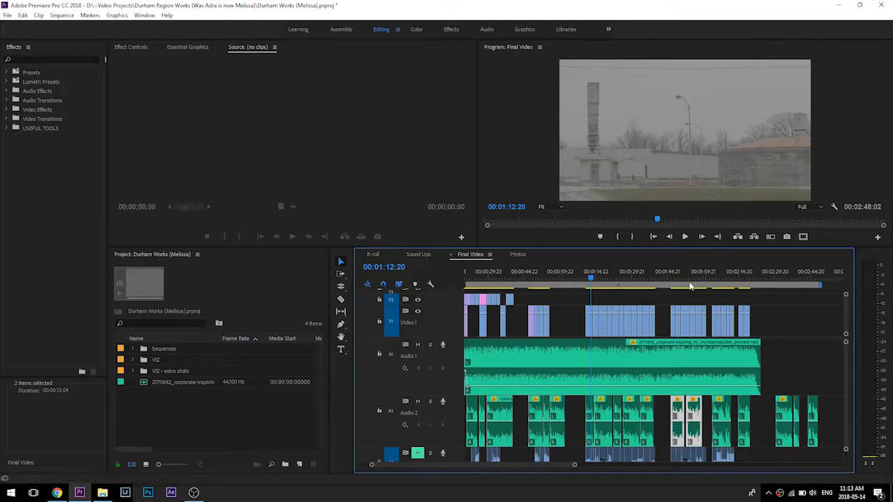
drag(713, 302, 731, 361)
drag(762, 314, 738, 416)
click(761, 326)
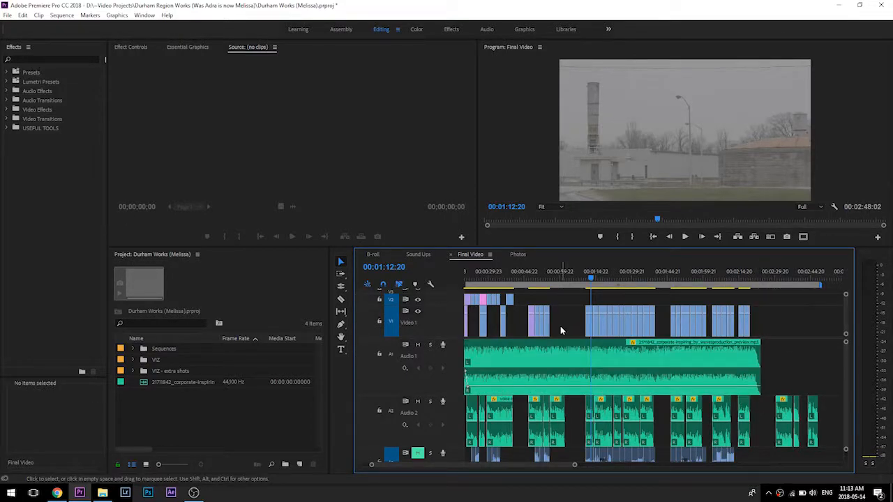
click(557, 422)
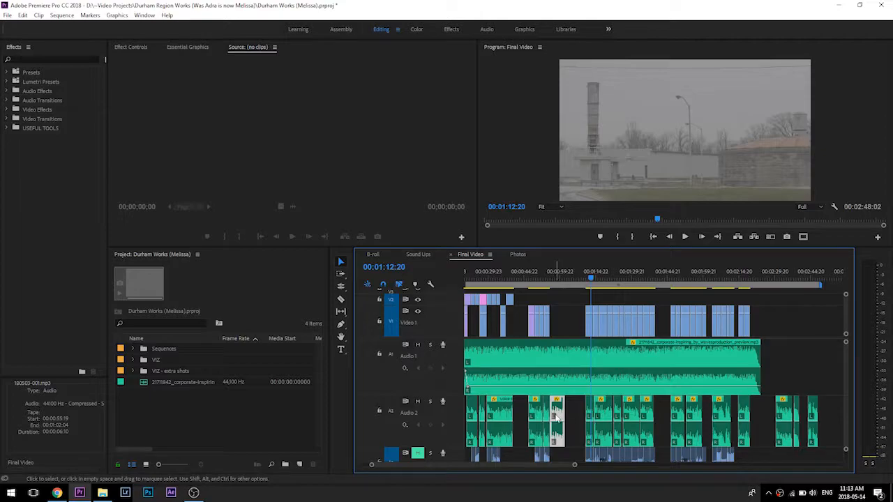
Step: Check the two uncovered voice-over clips near 00:02:33:09 and place the playhead near the start of the last one at 00:02:43:21
drag(801, 377, 775, 404)
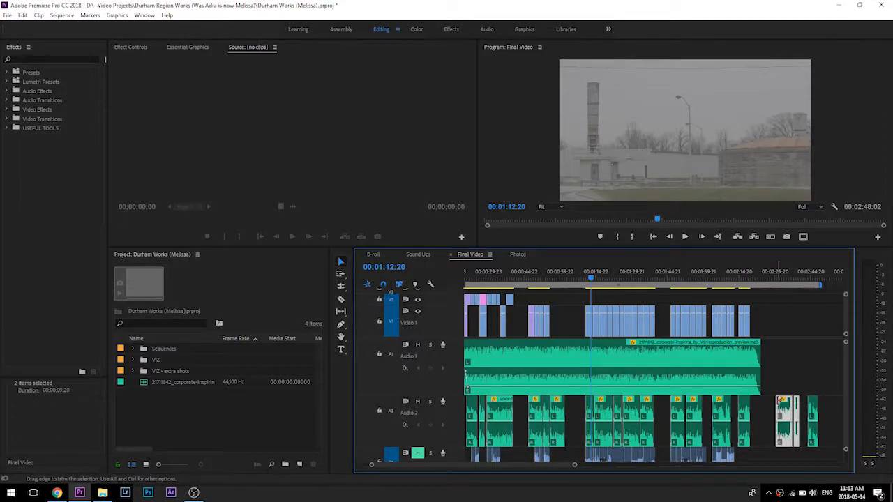
click(784, 278)
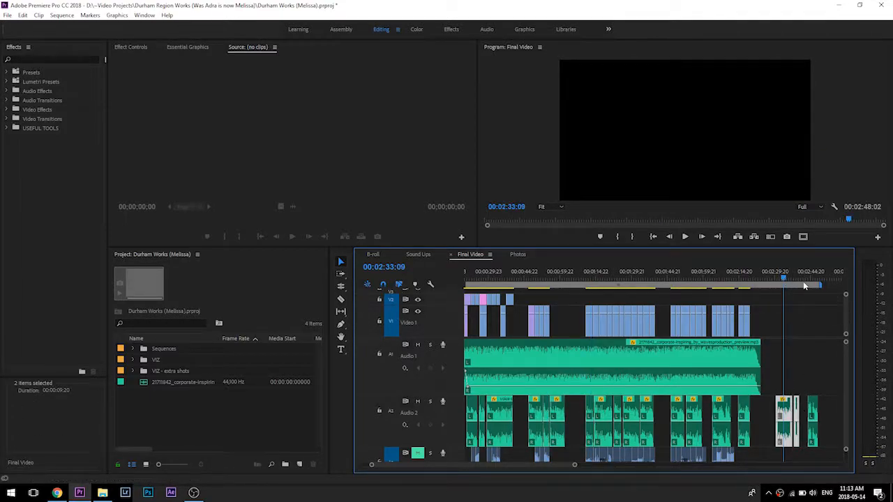
click(814, 279)
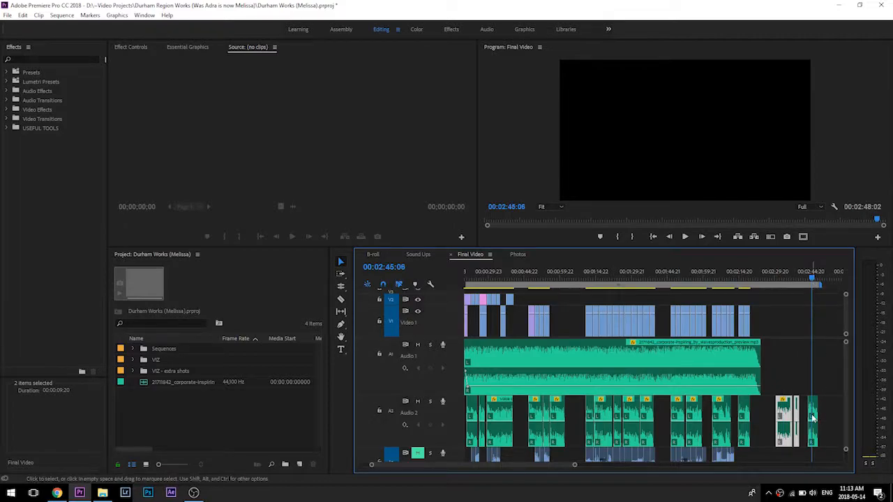
drag(809, 276, 805, 277)
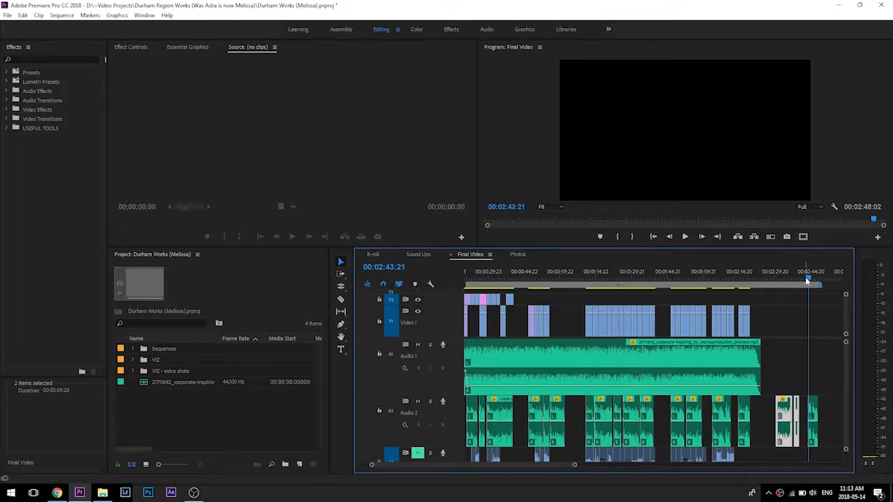
Step: Create a color matte with value ffffff named White and place it on Video 1 above the last voice-over clip at 00:02:43:21
right_click(198, 414)
click(194, 419)
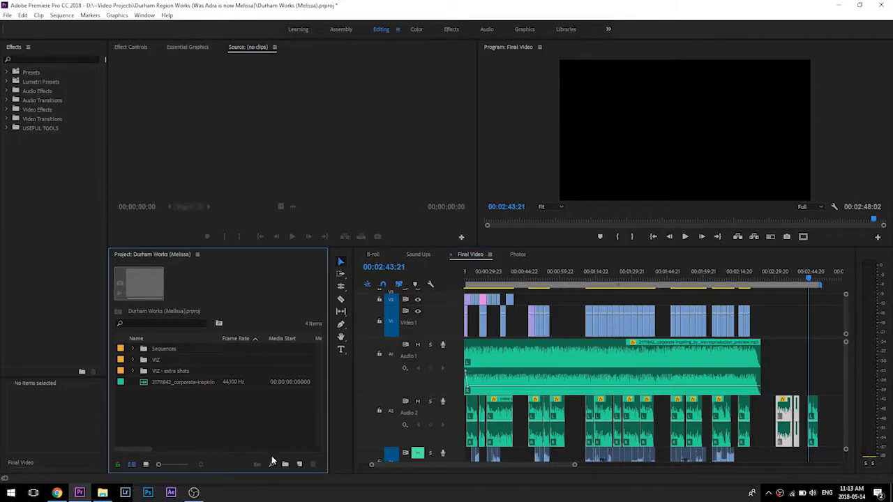
click(299, 464)
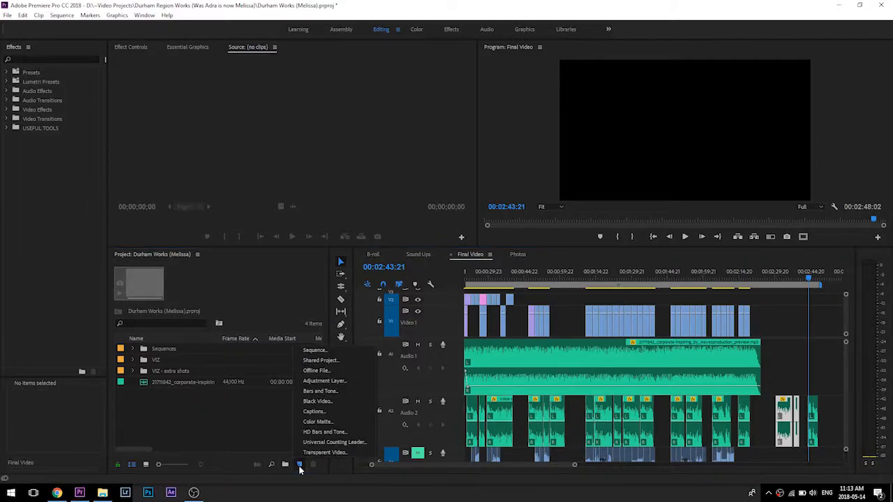
click(339, 423)
click(462, 279)
text(ffffff)
key(Return)
text(White)
key(Return)
drag(198, 383, 812, 328)
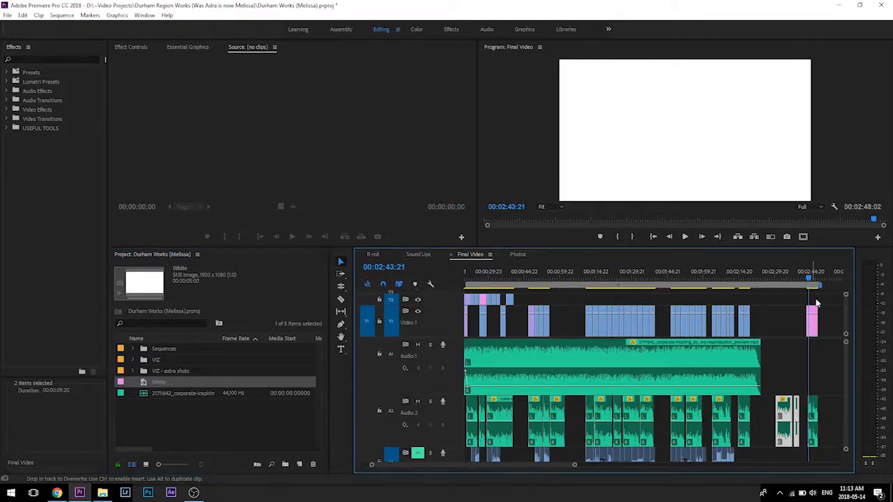
Step: Add a text layer reading Website over the white matte at 00:02:45:06
click(341, 350)
click(648, 129)
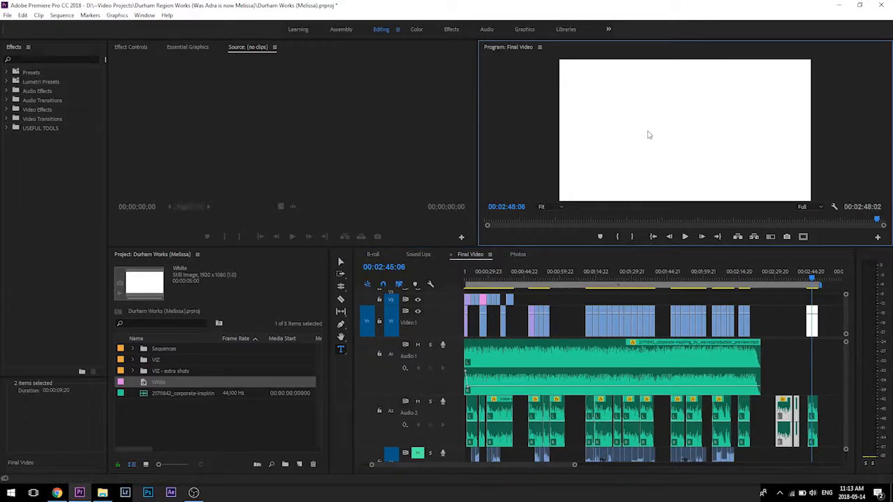
text(Melissa)
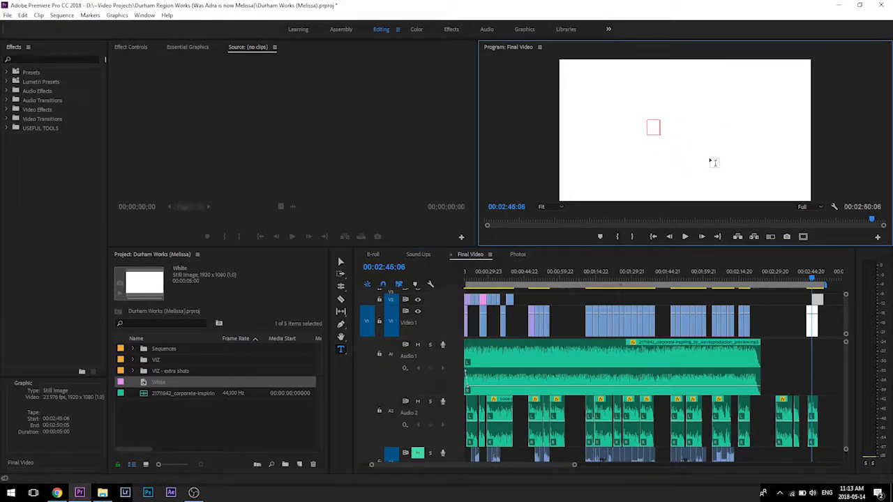
Step: Set the Website text's fill colour to black and move the text to the centre of the frame
key(ctrl+a)
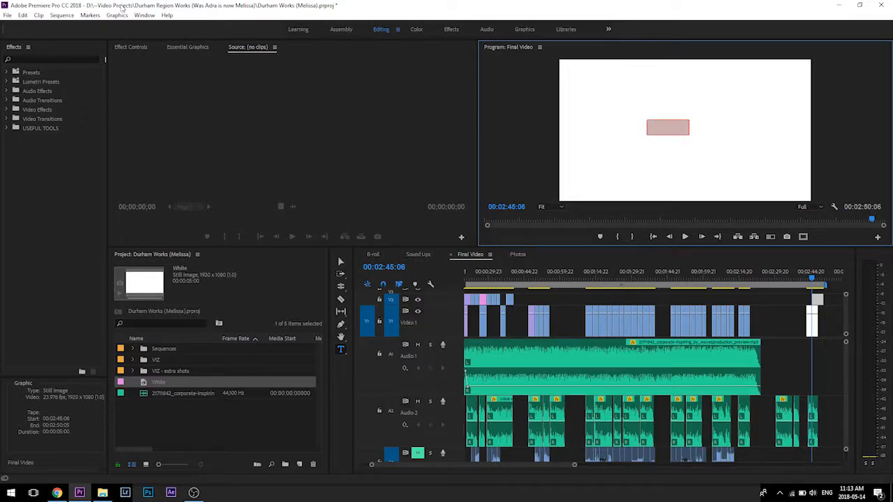
click(180, 48)
drag(476, 123, 313, 203)
click(138, 203)
click(349, 325)
key(Return)
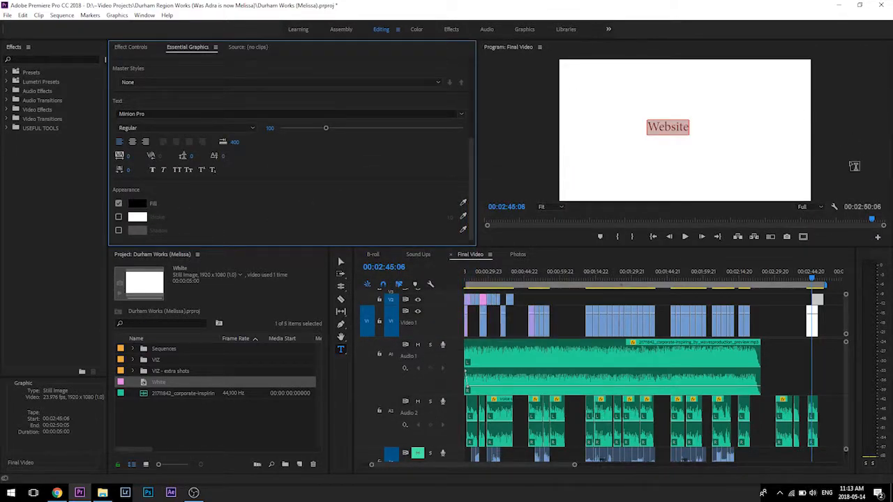
key(v)
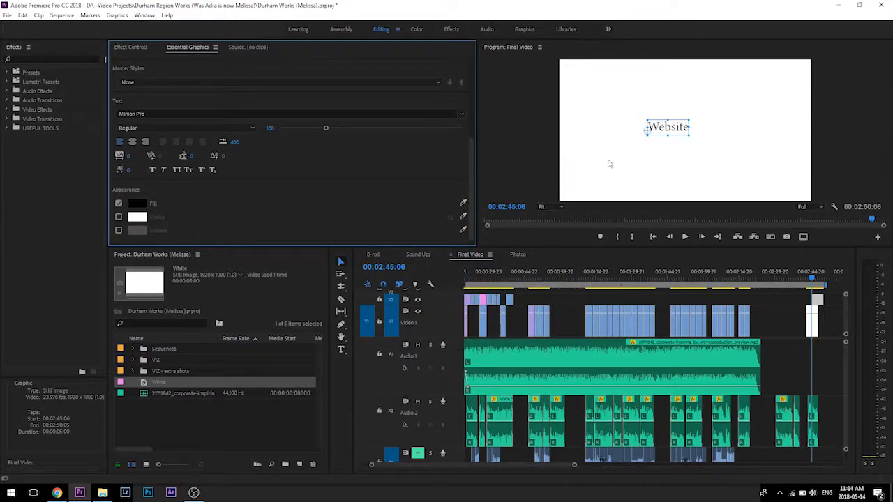
drag(671, 135, 688, 138)
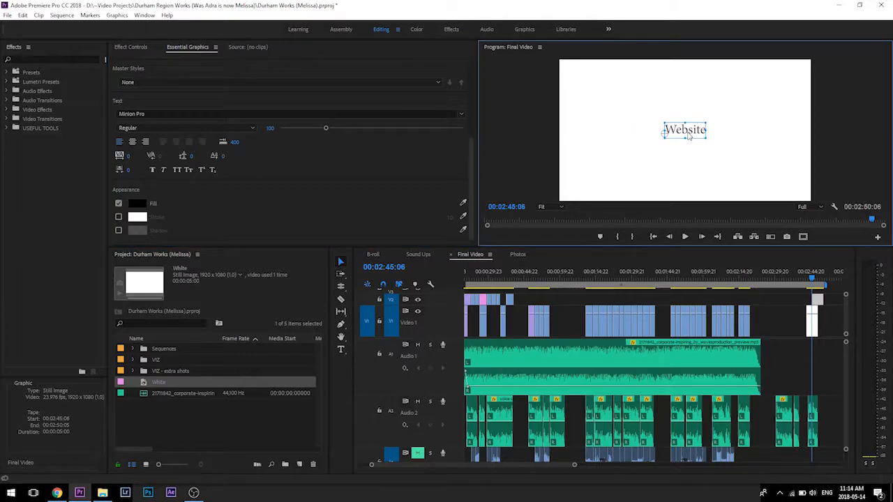
Step: Move the Website text clip on Video 2 earlier so that it lines up with the White matte
click(809, 269)
key(equal)
key(equal)
key(equal)
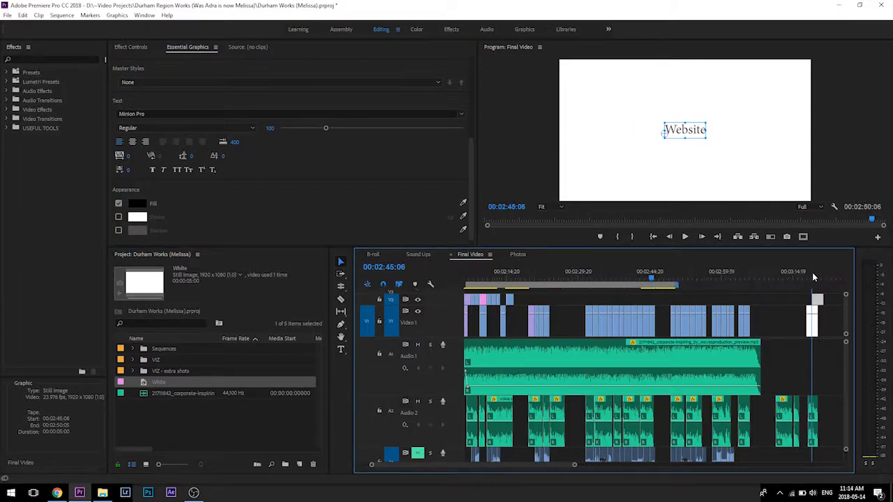
drag(685, 299, 637, 307)
drag(649, 419, 637, 418)
click(636, 299)
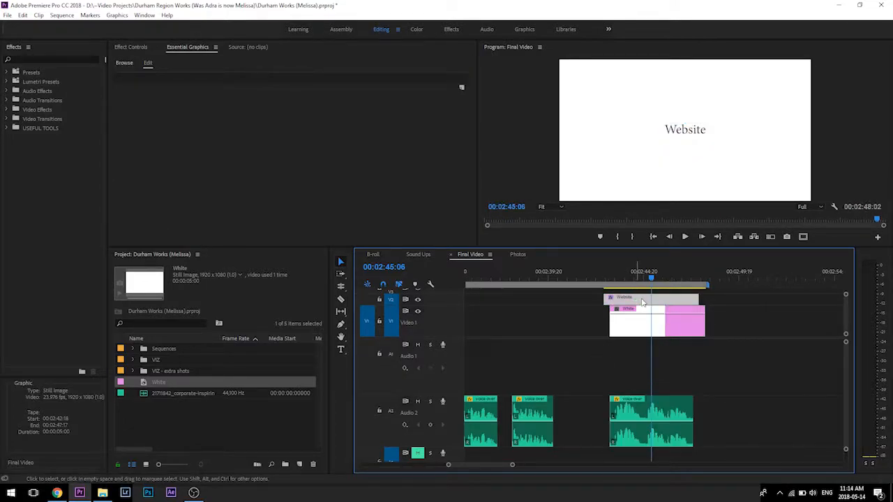
Step: Look over the whole sequence for voice-over clips without footage, including the two before the end card
key(minus)
key(minus)
key(minus)
click(635, 412)
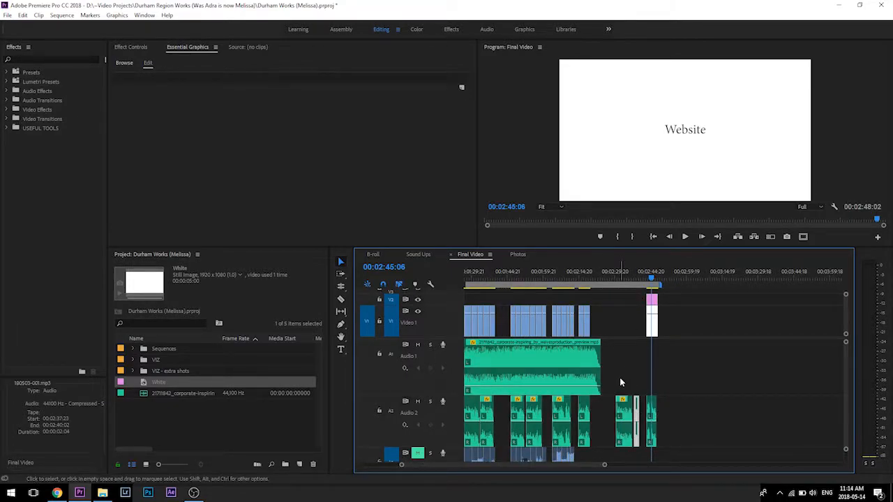
drag(622, 381, 641, 445)
scroll(609, 412, up, 5)
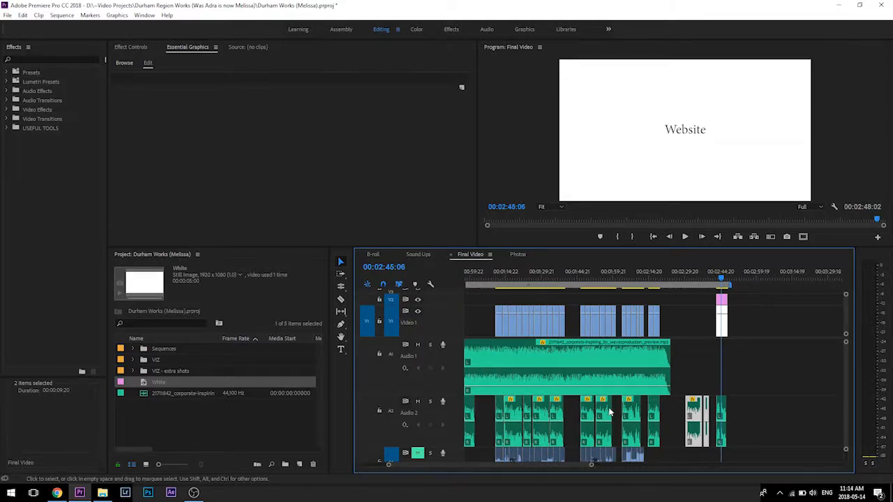
click(493, 406)
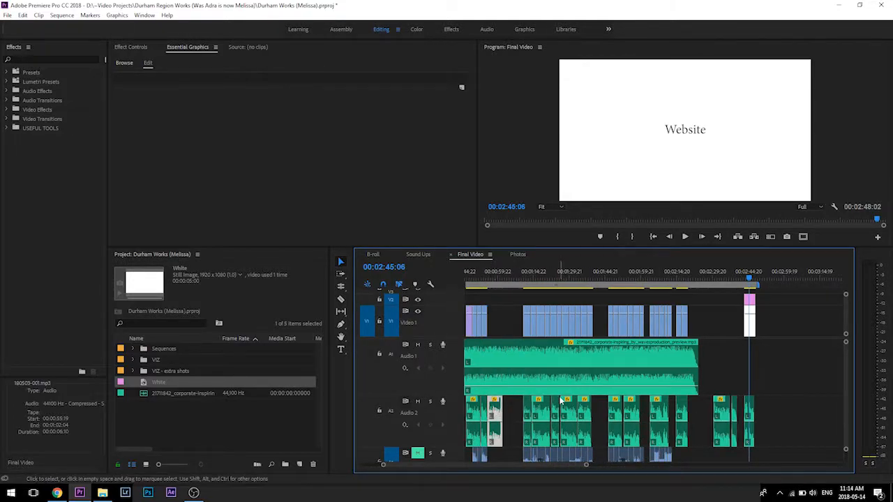
key(minus)
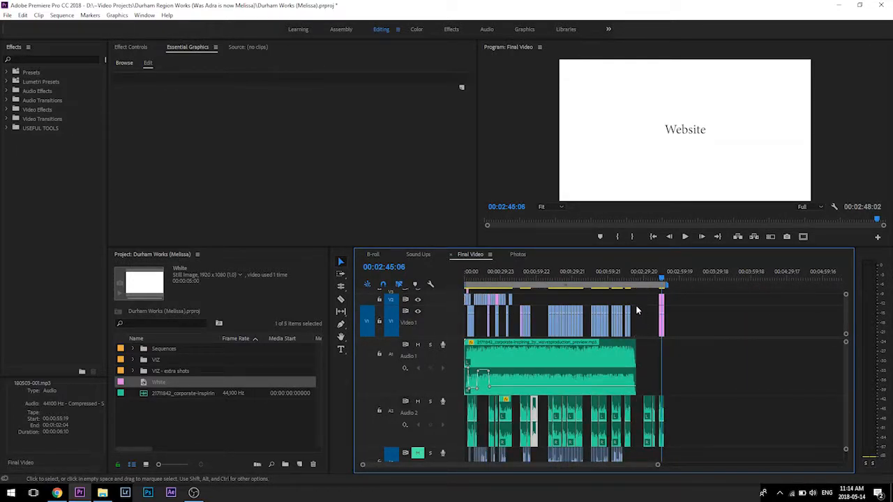
click(584, 402)
click(609, 414)
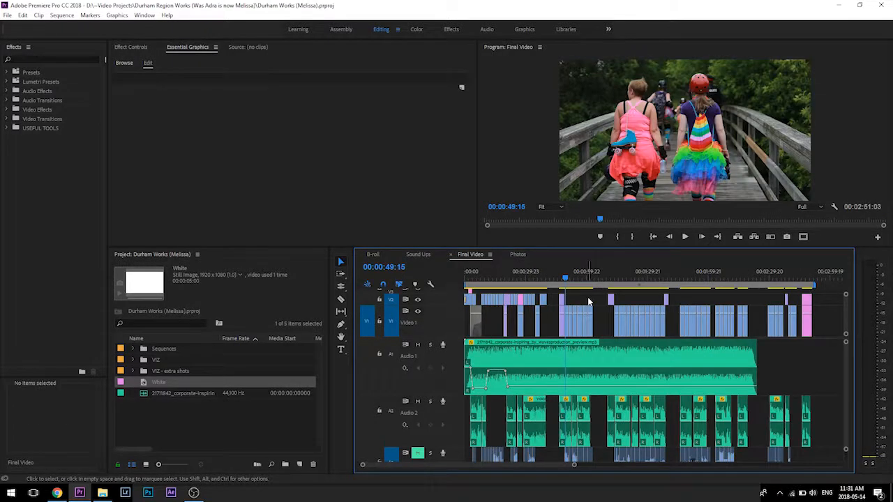
Step: Examine the B-roll section around 00:00:49:15, the gap after its voice-over, and the voice-over clips of the following sections
key(=)
key(=)
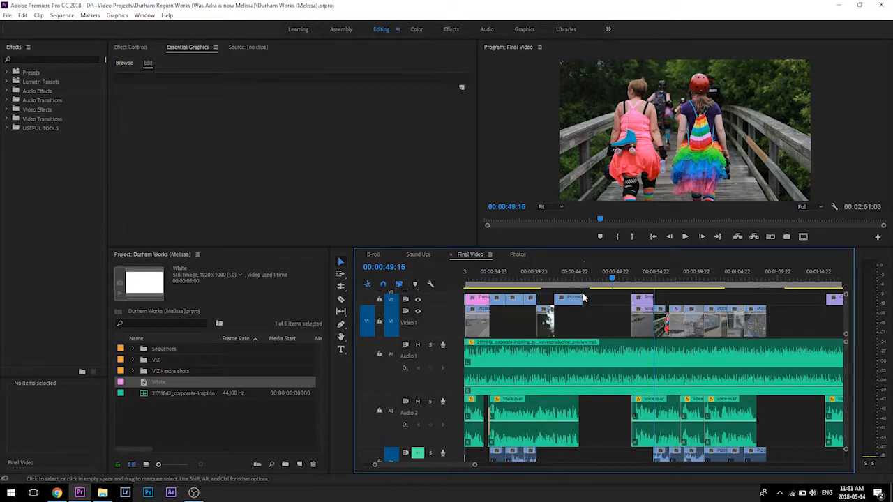
scroll(556, 300, right, 2)
drag(727, 334, 574, 308)
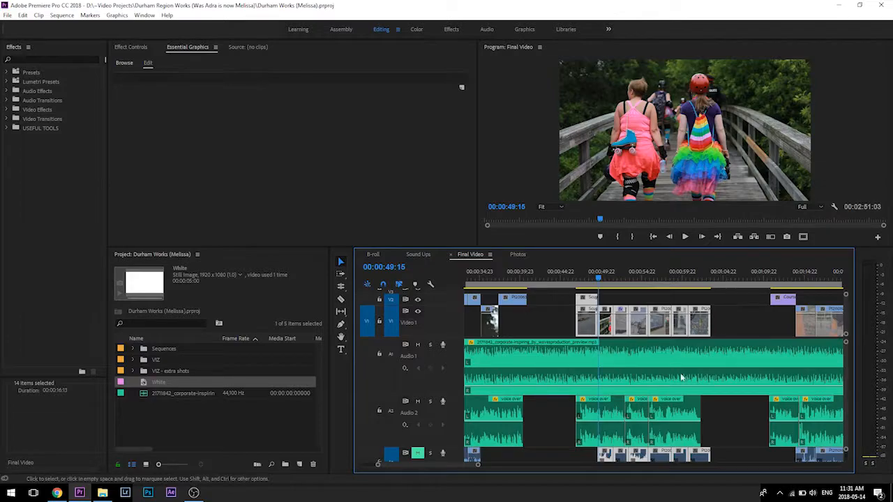
click(658, 410)
key(minus)
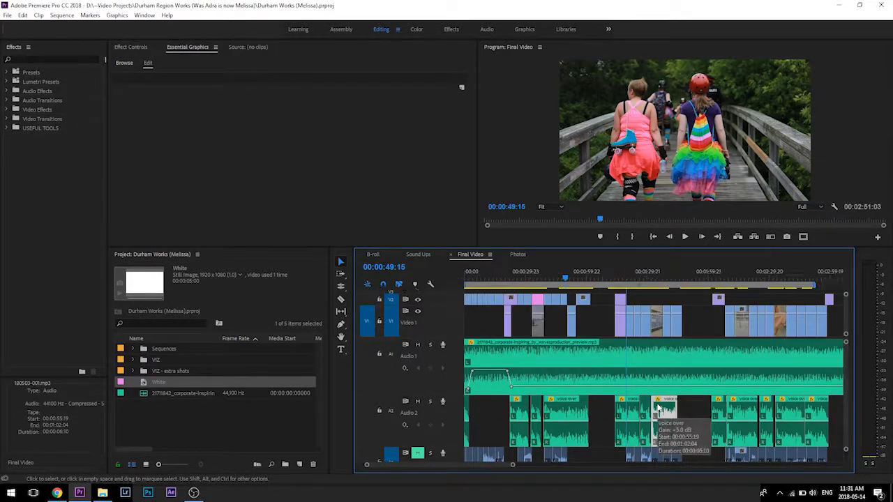
key(minus)
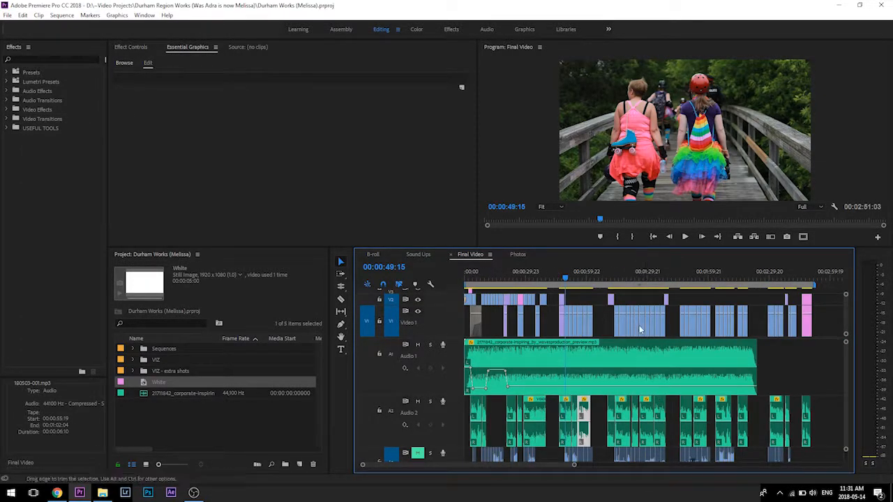
click(599, 418)
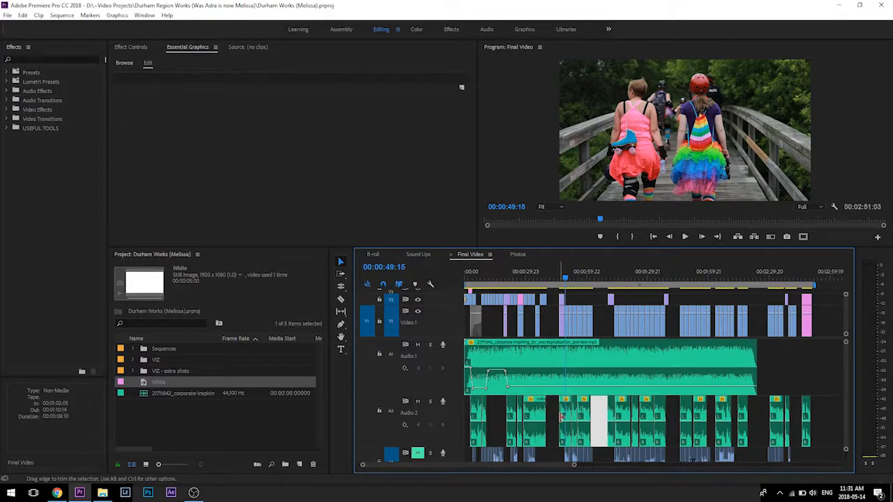
drag(558, 398, 671, 425)
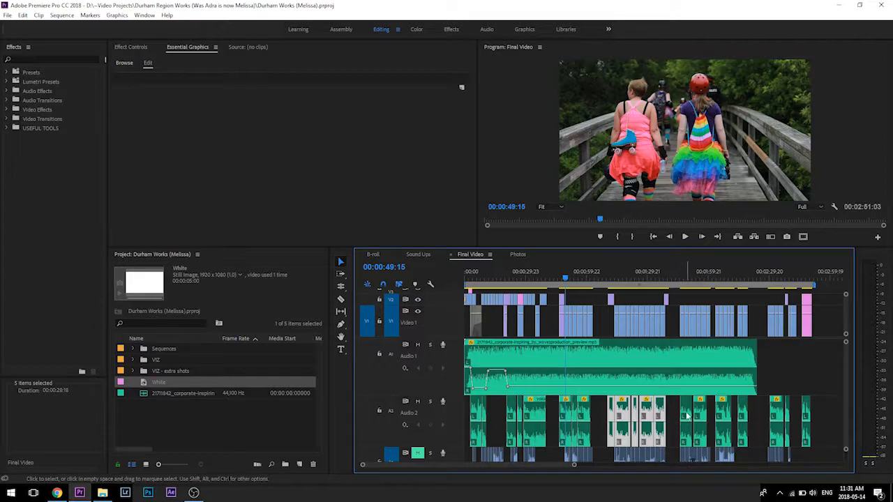
click(688, 417)
Step: Group the B-roll clips with the three voice-over clips of the section starting at 00:00:46:20
click(551, 277)
key(equal)
key(equal)
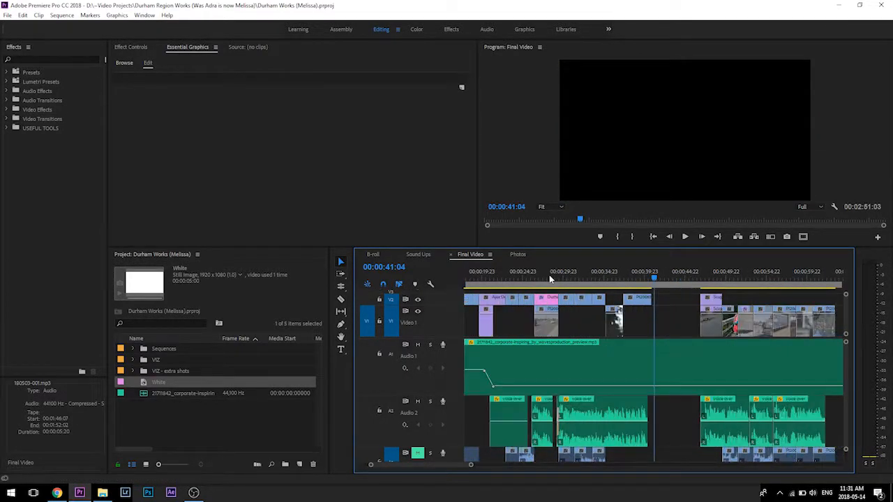
scroll(639, 324, down, 2)
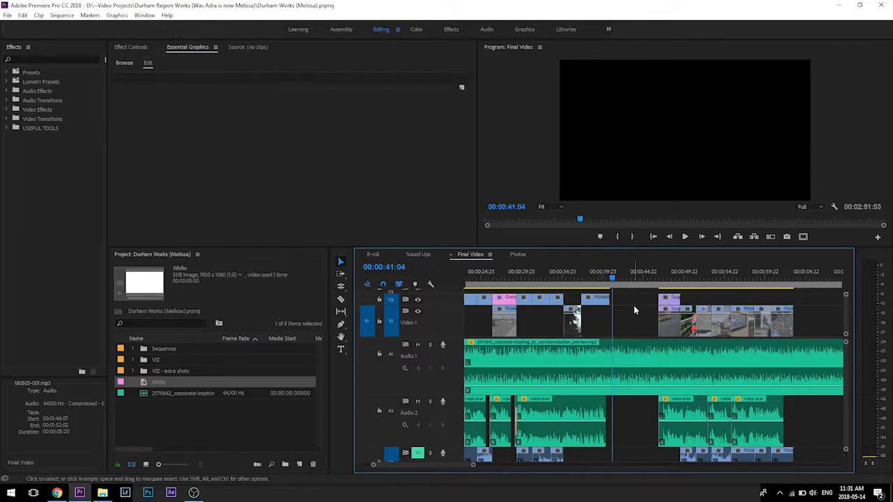
drag(638, 298, 795, 338)
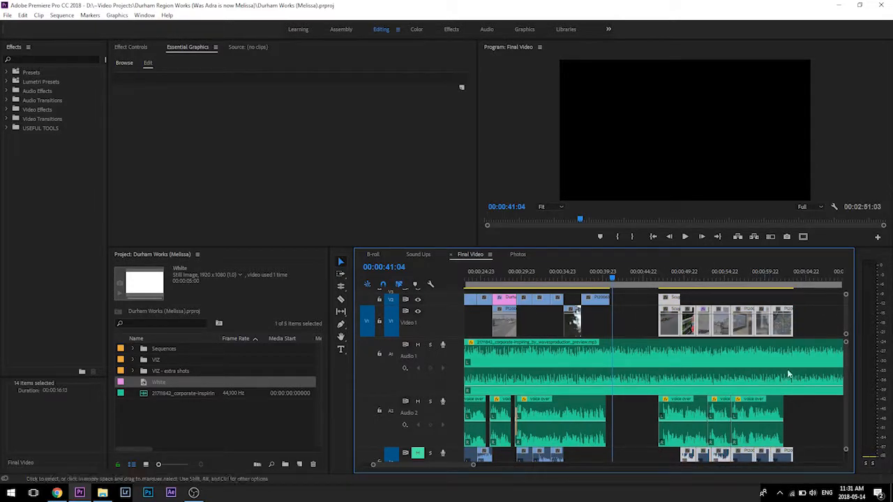
drag(811, 414, 654, 430)
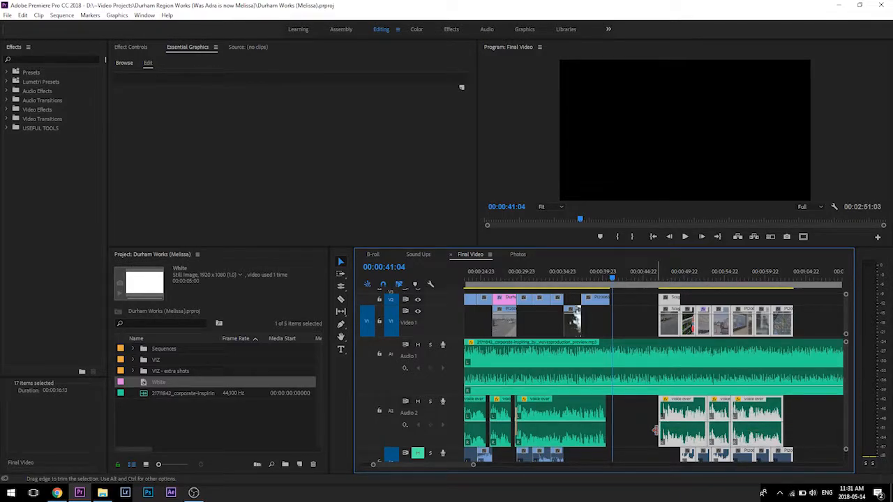
right_click(675, 422)
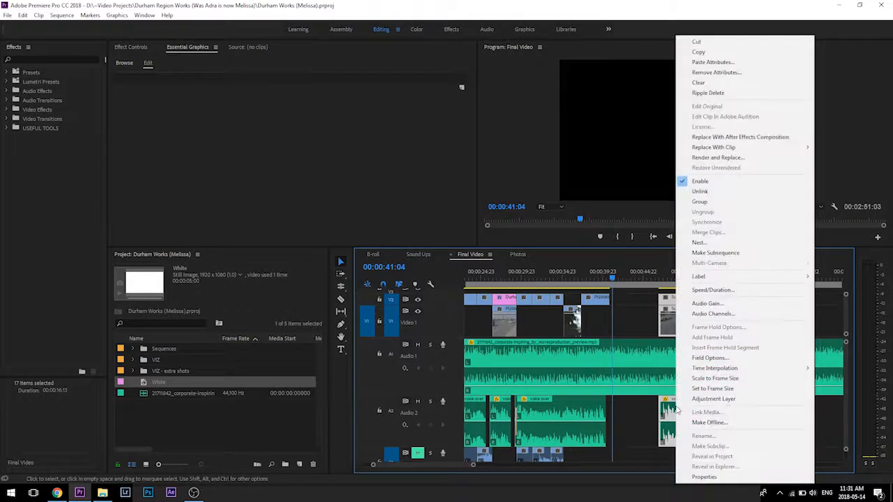
click(719, 195)
Step: Move the grouped B-roll and voice-over section earlier to start at about 00:00:42, shortly after the preceding clip
click(643, 331)
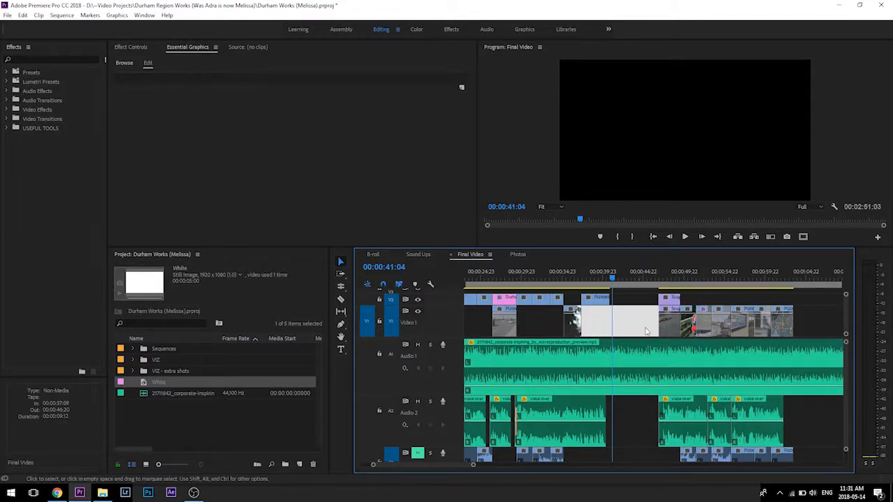
key(Delete)
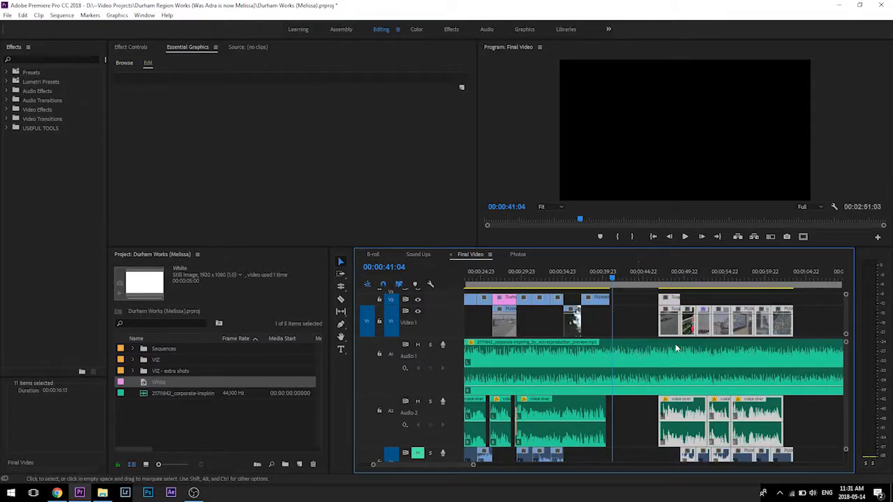
drag(665, 314, 624, 314)
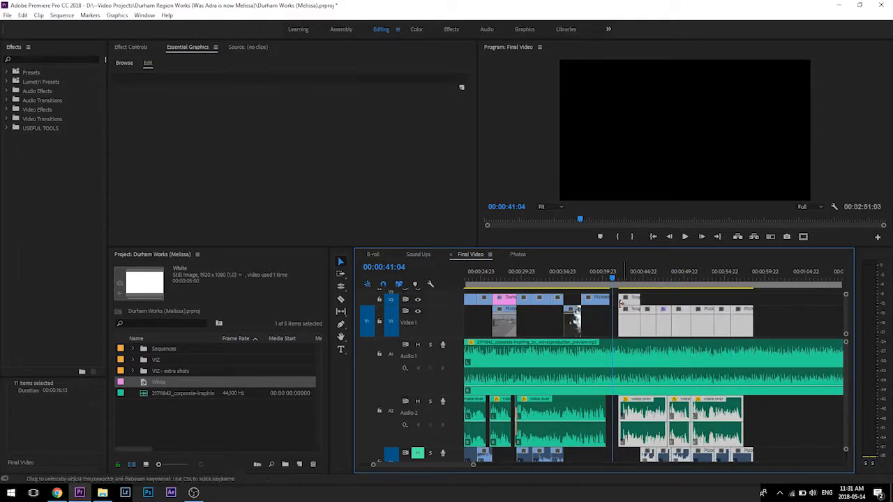
Step: Play the sequence from 00:00:26:14 to check the pacing into the moved section
click(578, 278)
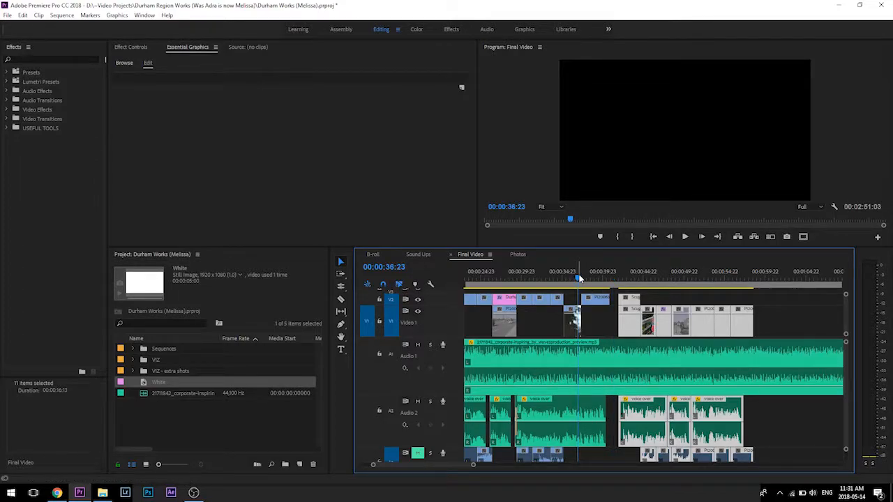
key(equal)
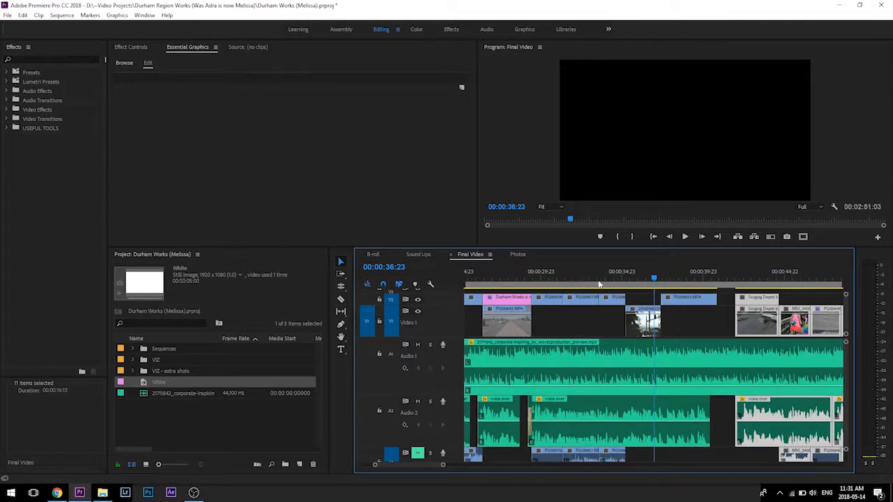
click(486, 277)
key(minus)
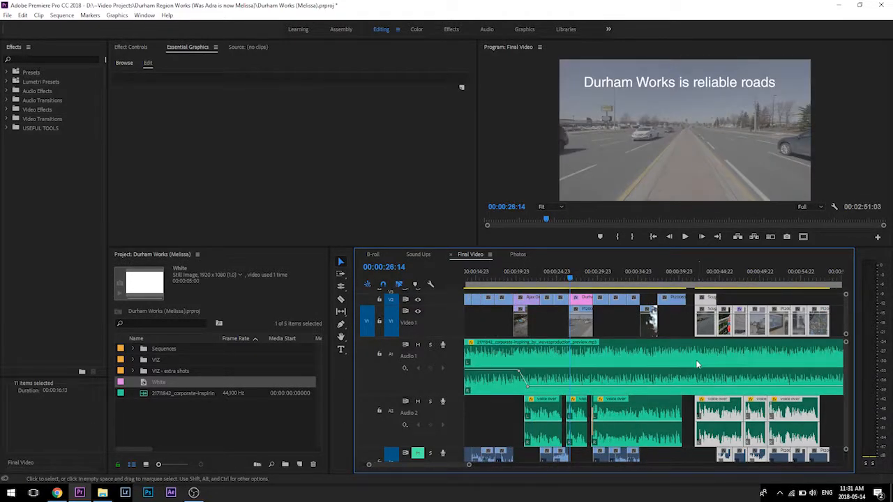
key(space)
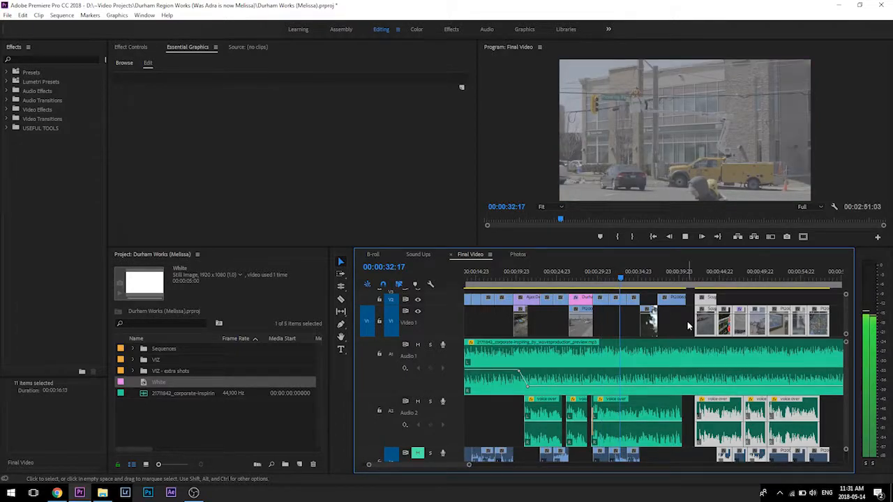
key(space)
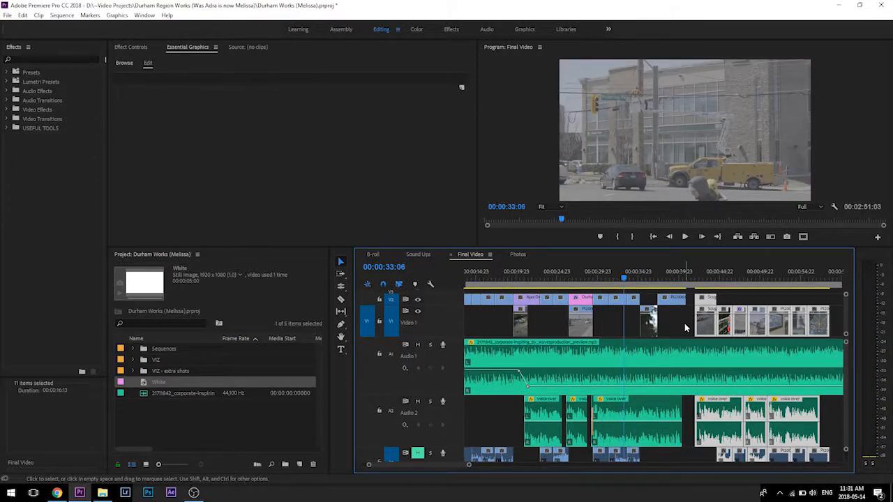
key(space)
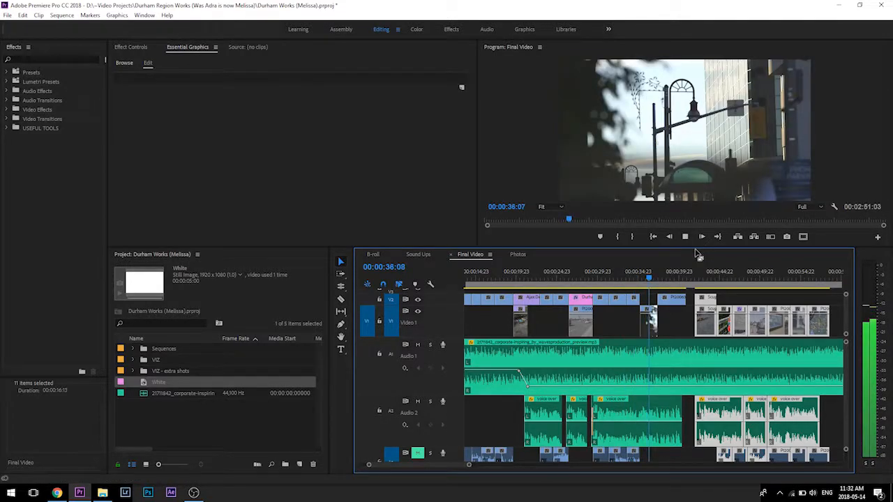
key(equal)
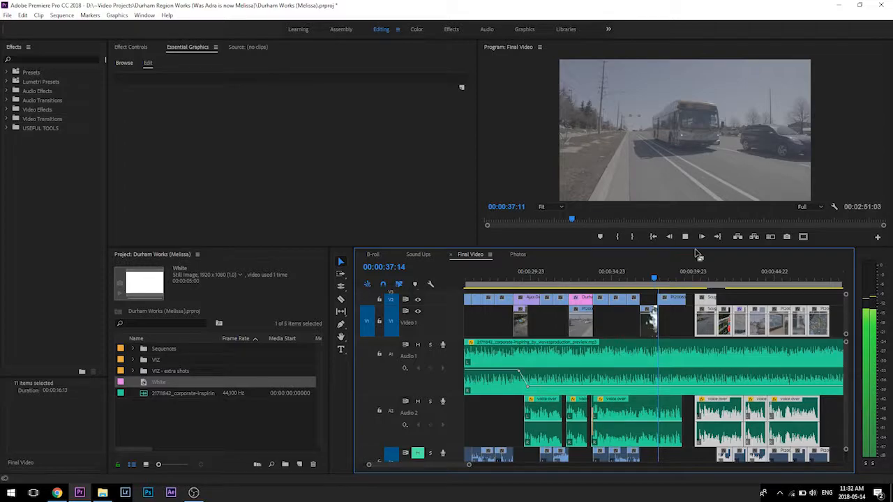
key(equal)
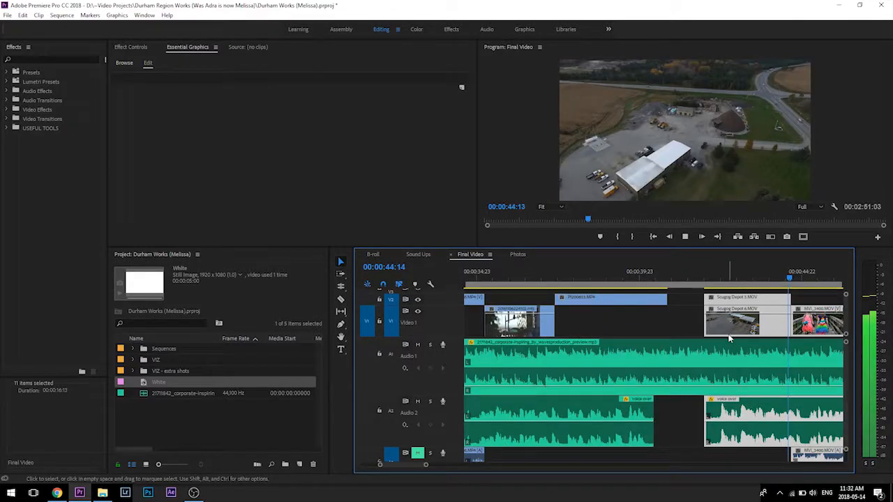
Step: Stop playback and move the grouped section starting with the Scugog Depot clip earlier, leaving a 10-frame gap after the preceding voice-over
key(minus)
key(space)
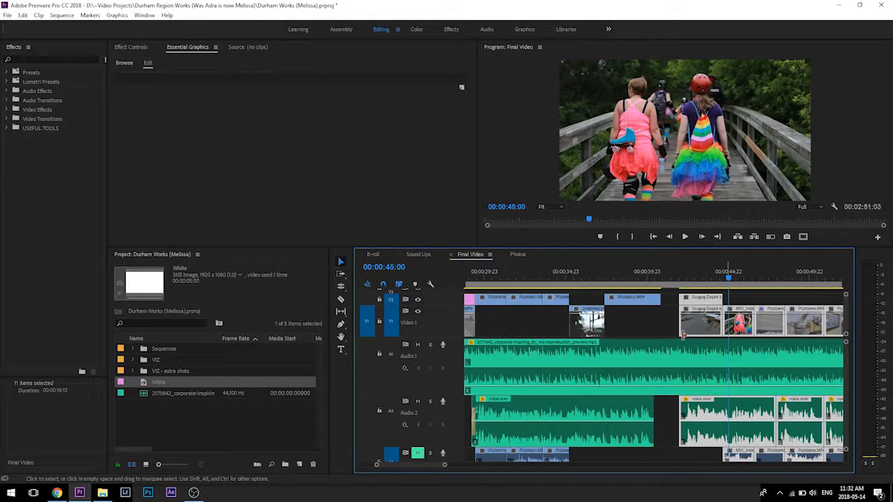
key(equal)
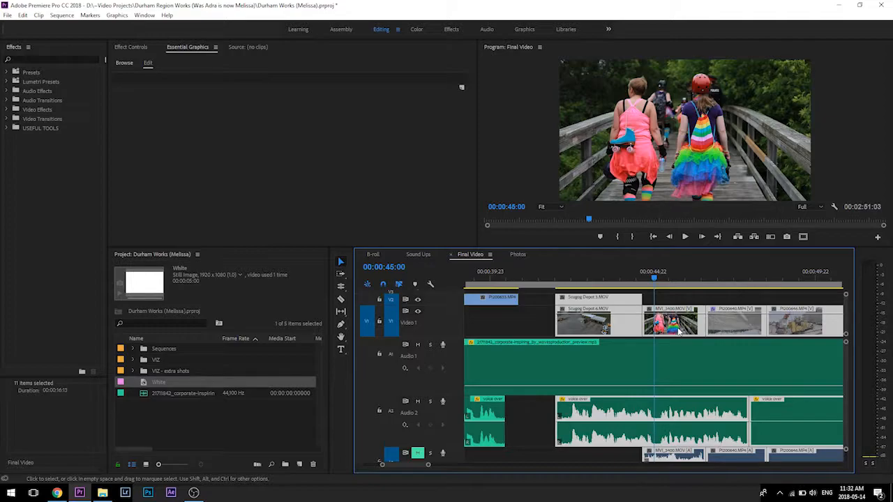
drag(679, 333, 515, 342)
right_click(529, 391)
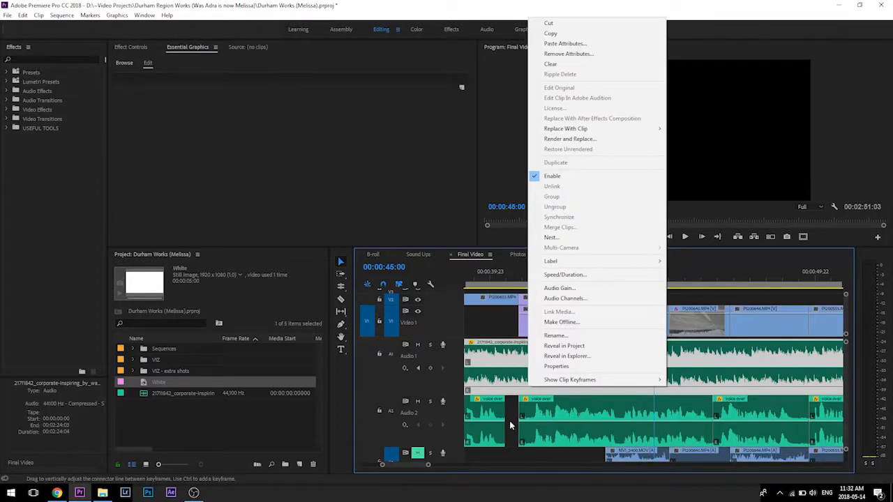
click(510, 426)
click(513, 421)
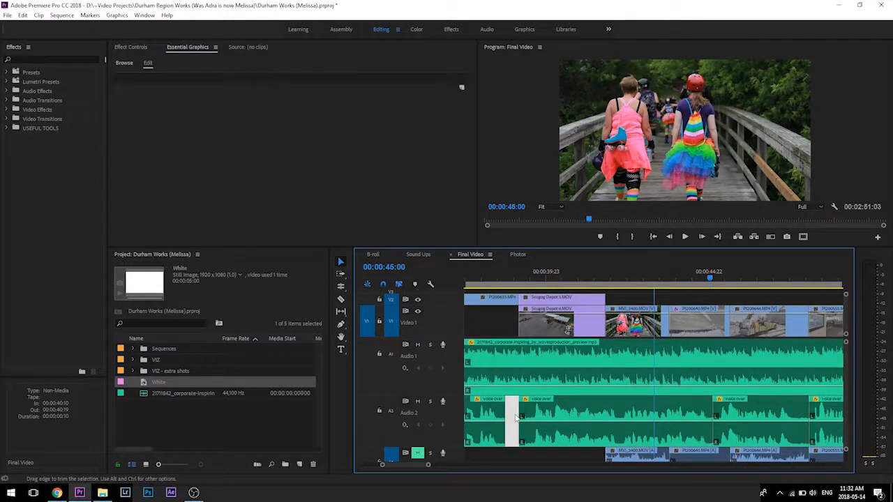
Step: Play the sequence from 00:00:38:12 to check the pacing across the shortened voice-over gap
scroll(517, 417, up, 2)
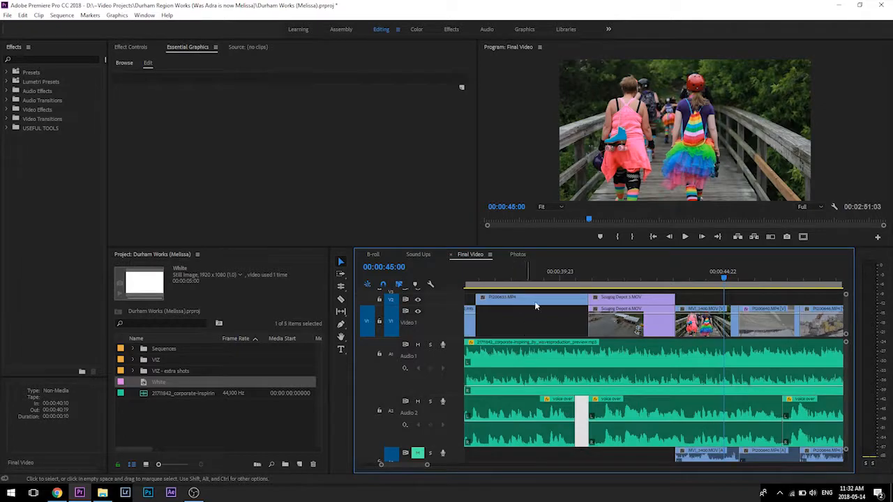
click(513, 279)
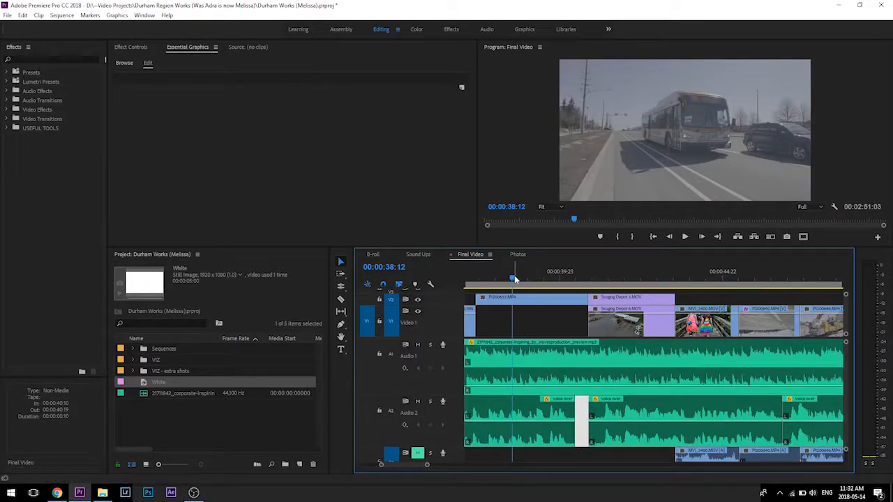
click(514, 275)
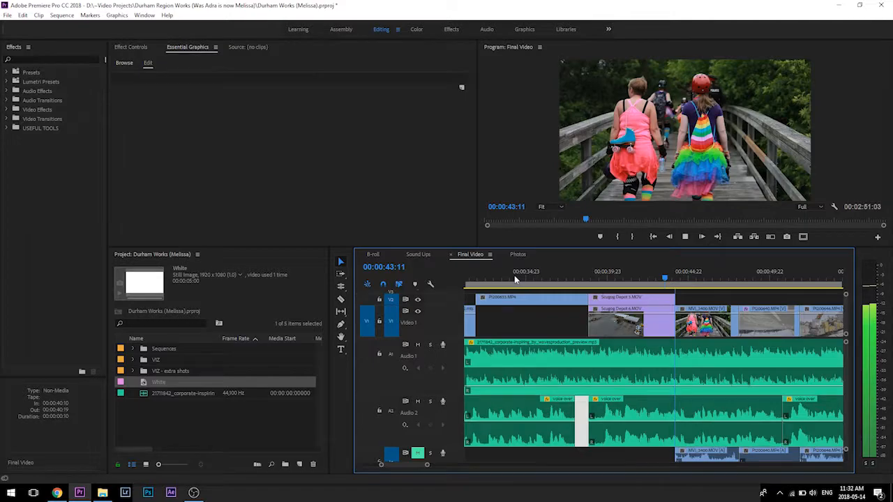
Step: Group the B-roll clips with the voice-over clips of the section starting with Courtice.mp4 at about 00:01:10
key(minus)
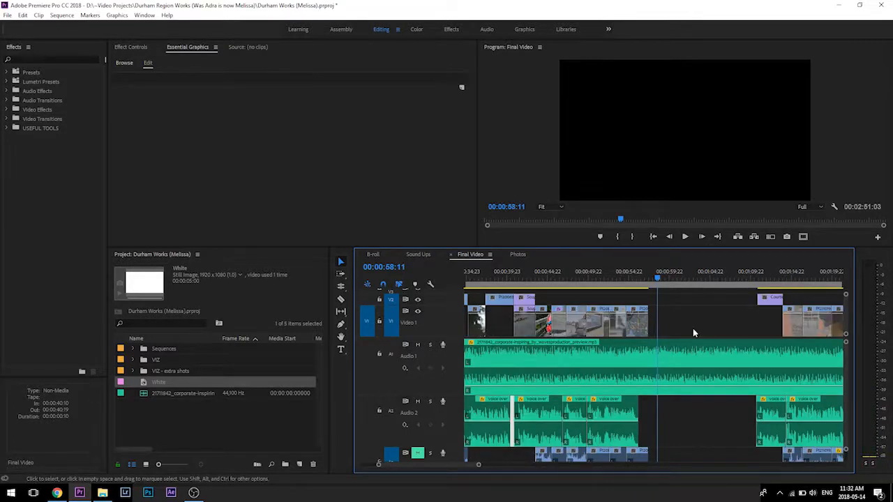
scroll(692, 328, down, 4)
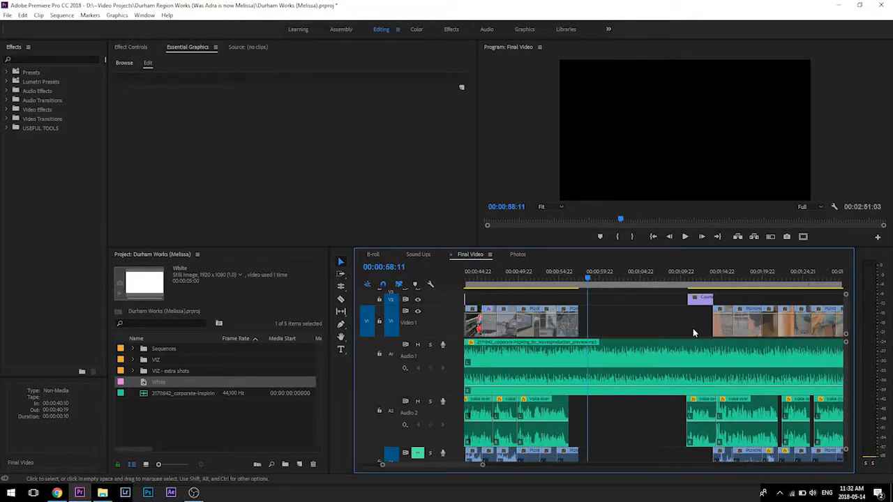
scroll(694, 328, down, 3)
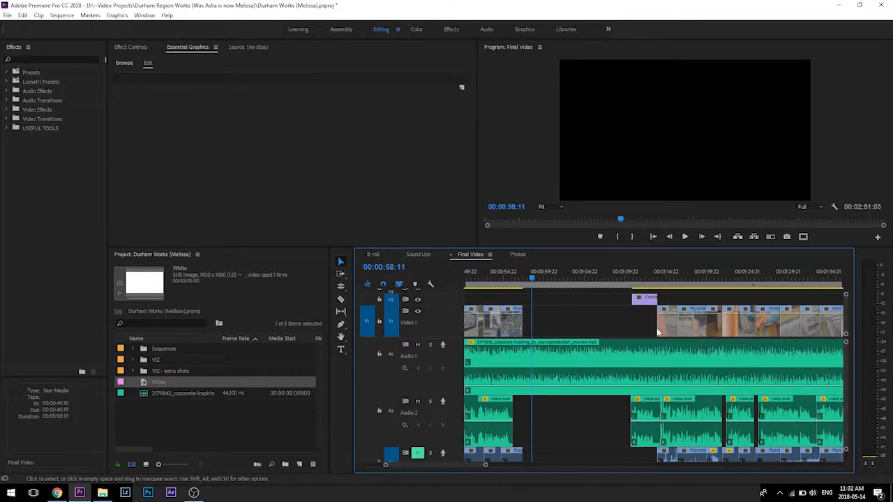
scroll(655, 331, down, 2)
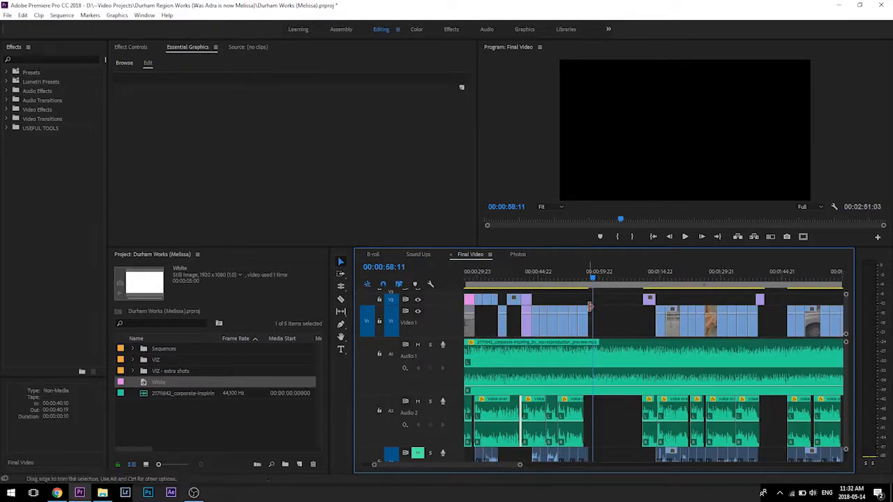
drag(629, 294, 772, 336)
drag(776, 430, 645, 416)
right_click(679, 411)
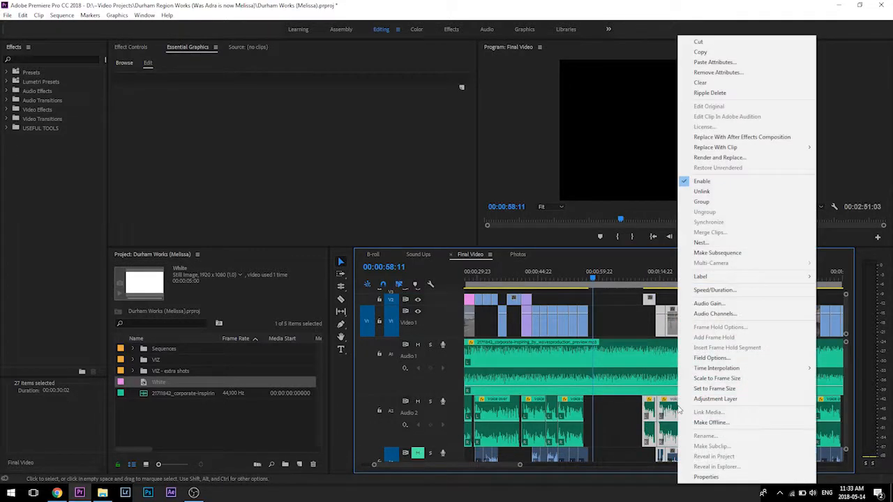
click(704, 207)
Step: Move the grouped Courtice.mp4 section earlier so its voice-over starts at about 00:00:56:10, shortly after the preceding voice-over
drag(662, 330, 607, 325)
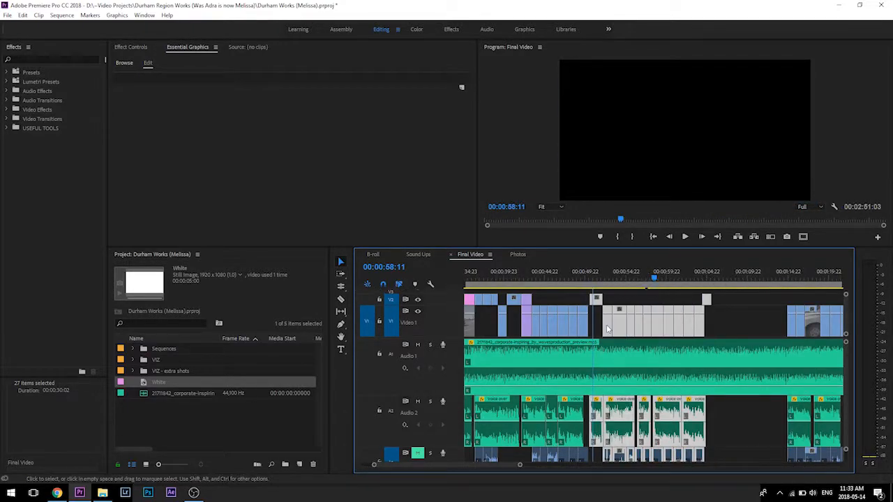
key(=)
key(=)
key(=)
key(=)
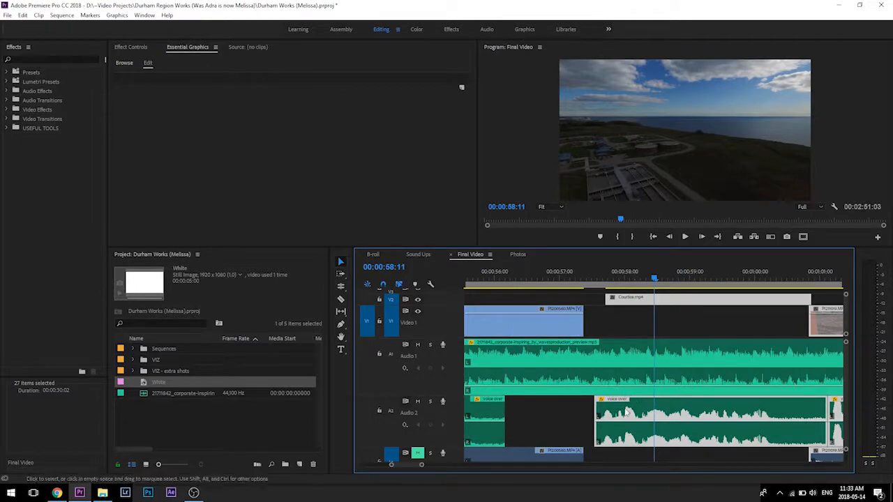
drag(624, 410, 545, 403)
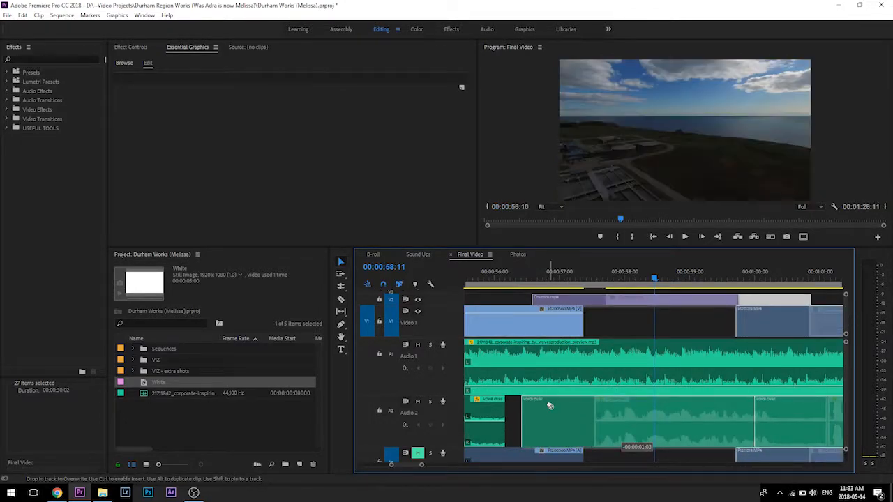
Step: Play the sequence from about 00:00:54 to check the pacing into the moved Courtice.mp4 section
key(-)
key(-)
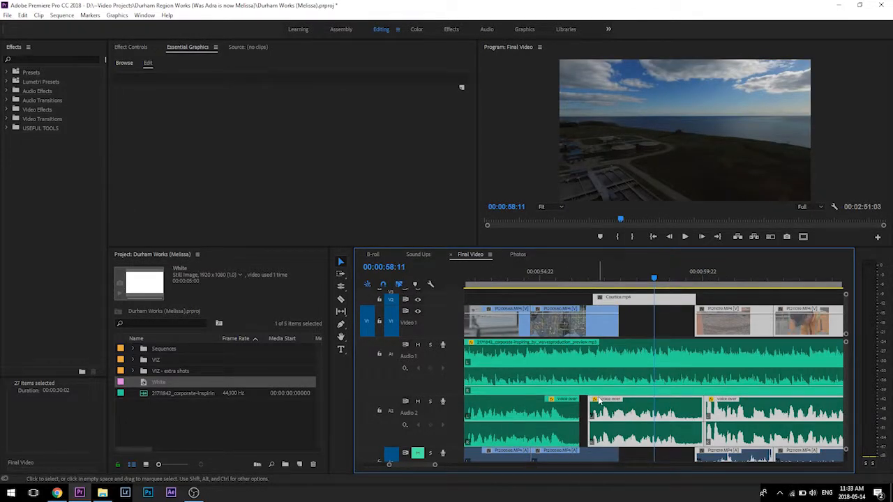
click(514, 281)
key(space)
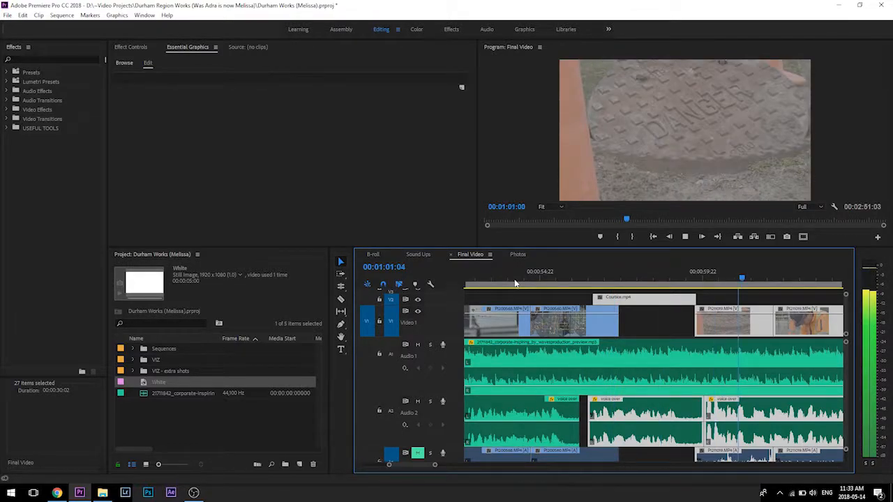
key(minus)
key(minus)
key(minus)
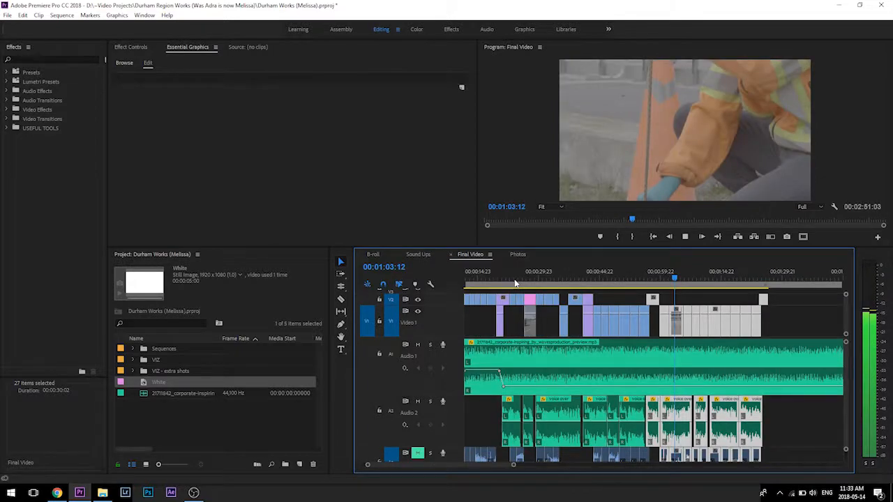
key(space)
Step: Examine the long gap after the moved section's last voice-over and the spacing of the remaining sections up to the end card
click(774, 317)
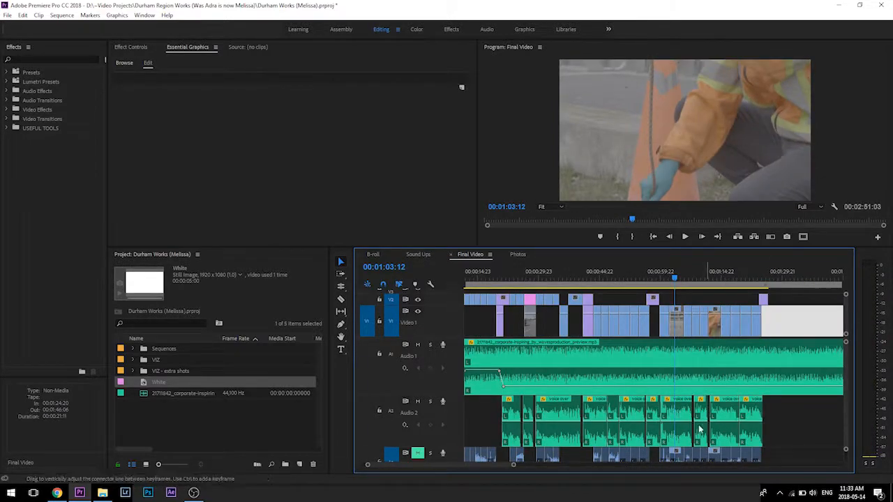
drag(783, 413, 647, 297)
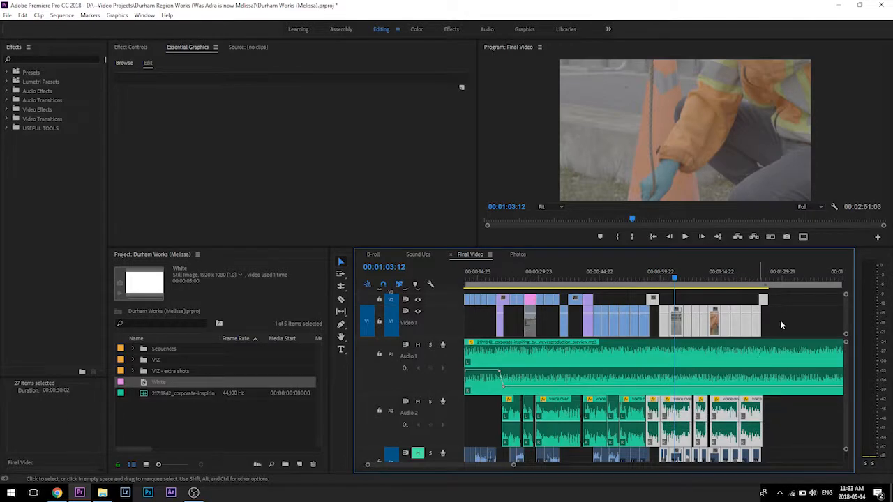
click(762, 325)
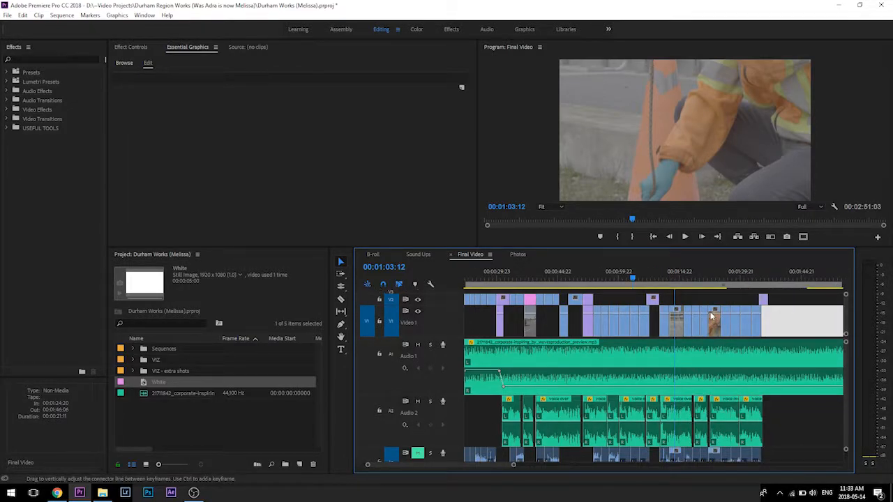
key(ctrl+z)
scroll(712, 316, down, 1)
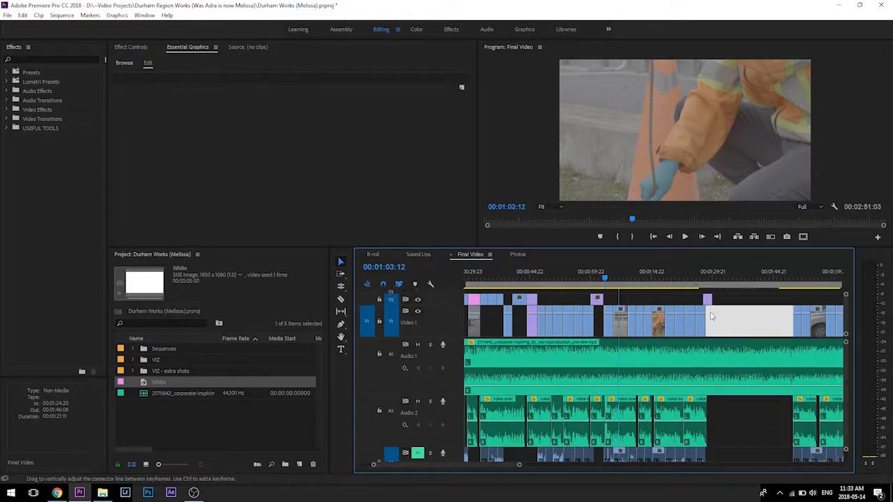
key(ctrl+z)
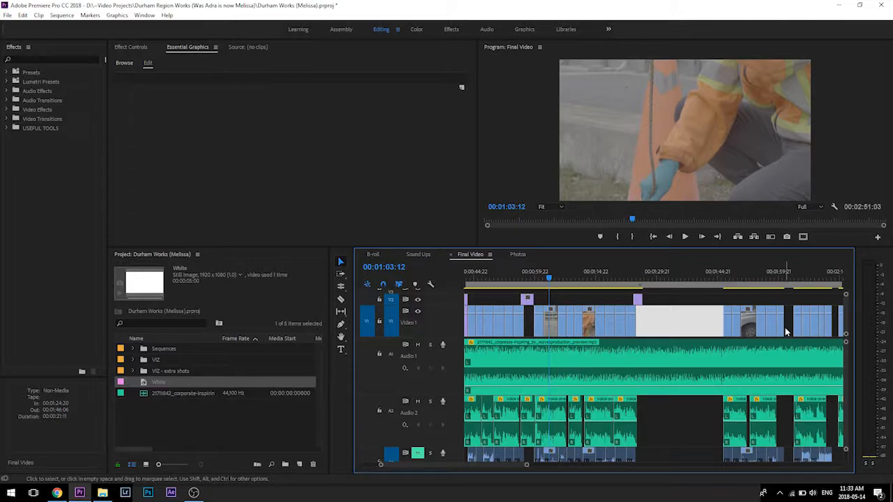
key(ctrl+z)
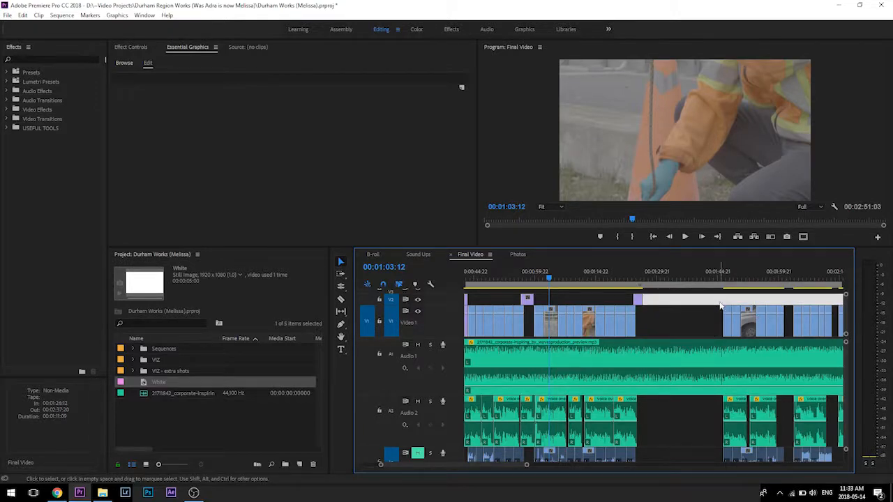
key(minus)
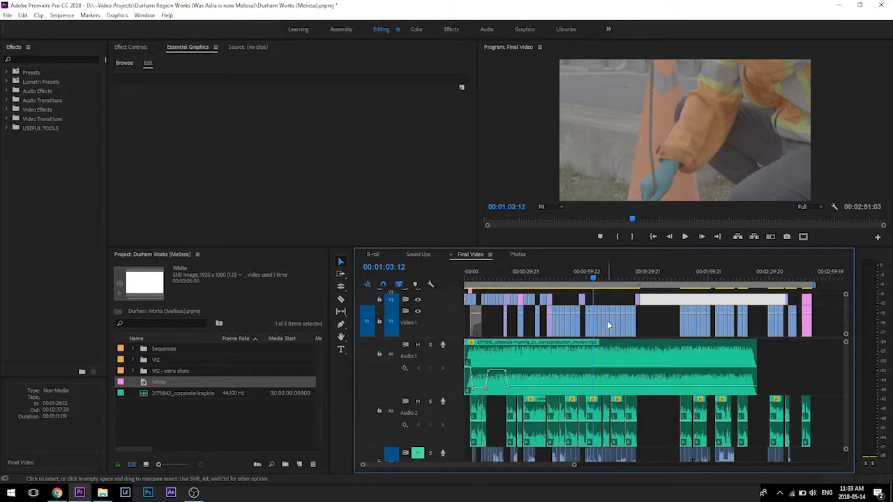
click(652, 420)
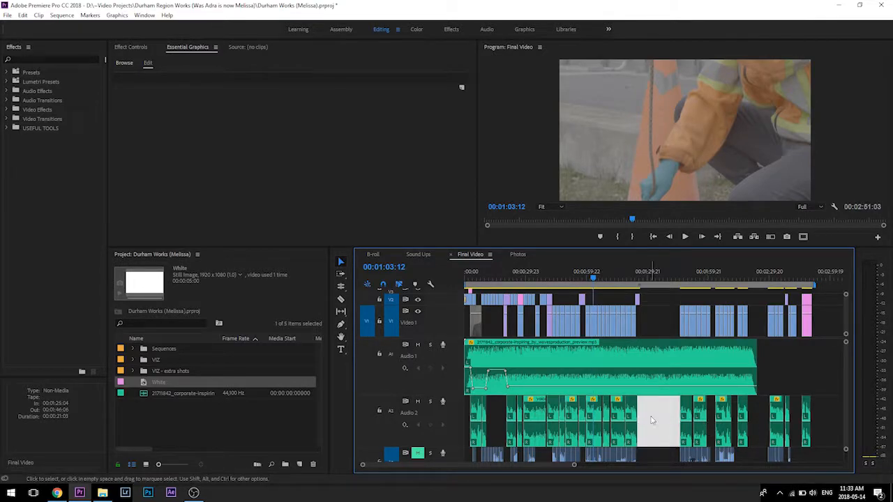
click(627, 412)
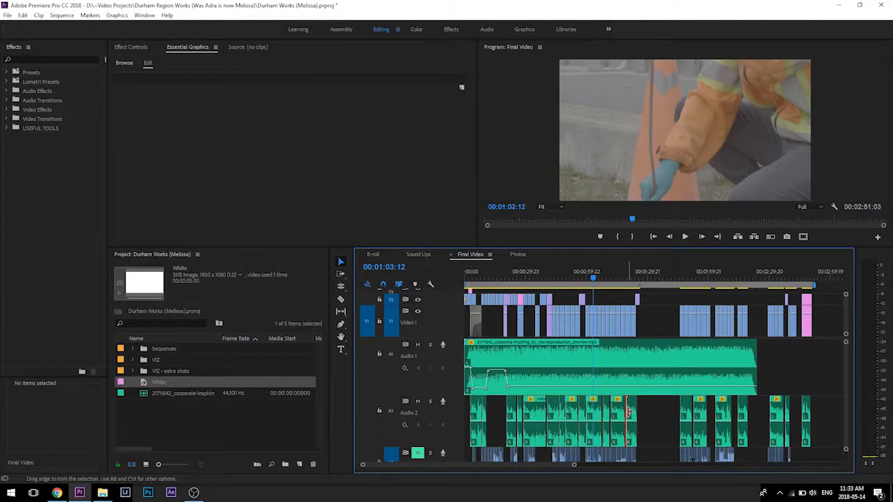
click(623, 412)
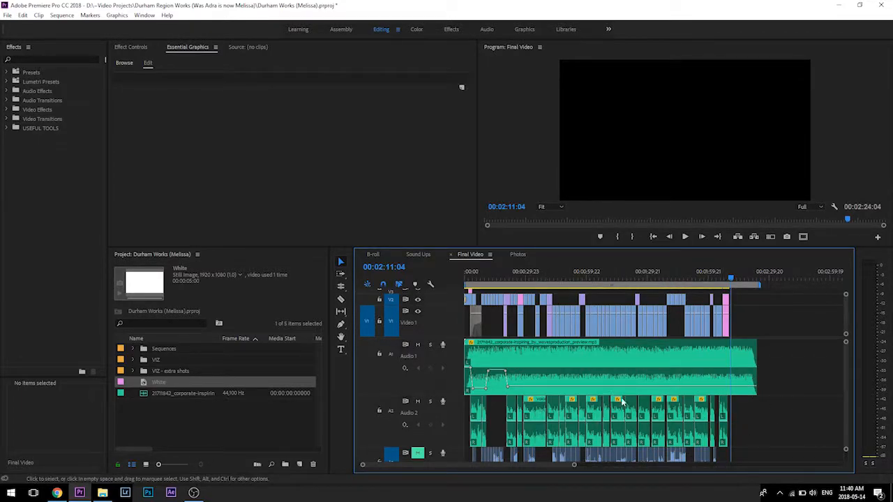
Step: Examine the Durham York Energy Centre section around 00:01:44:18 and the voice-over gaps before and after it
click(766, 415)
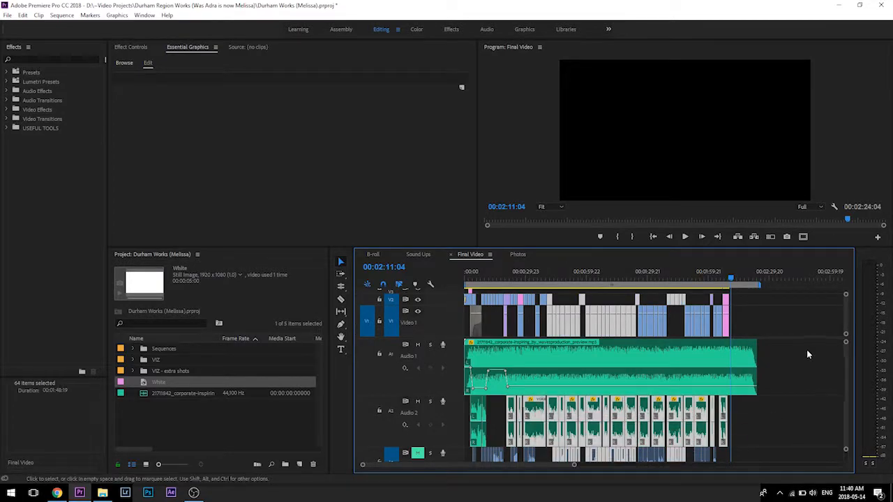
click(805, 351)
click(679, 277)
key(equal)
key(equal)
key(equal)
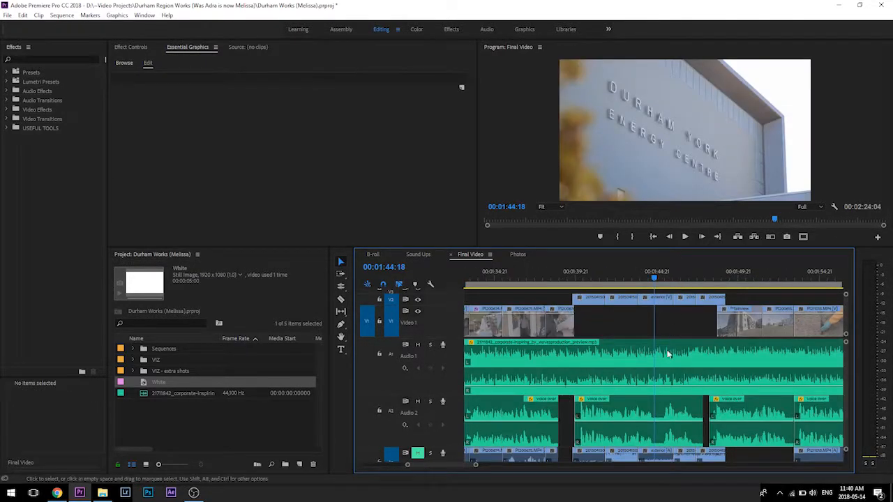
click(567, 415)
click(707, 414)
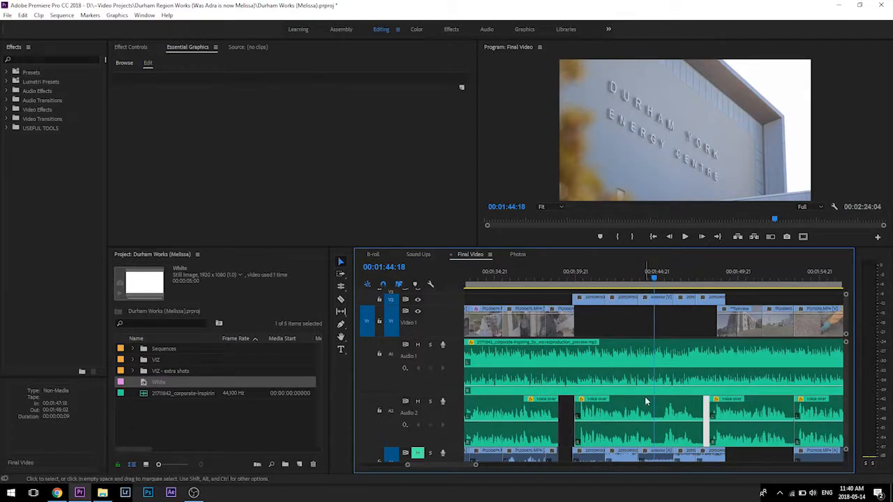
Step: Examine the voice-over spacing around 00:01:39:07 and the gap before the last voice-over clip near the end card
key(minus)
click(600, 275)
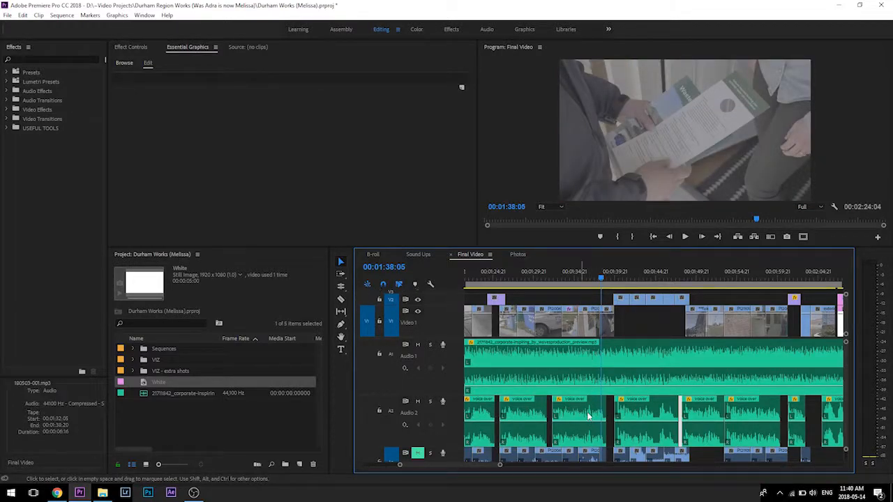
mouse_move(603, 278)
mouse_down()
mouse_move(619, 282)
mouse_move(609, 281)
mouse_up()
click(611, 277)
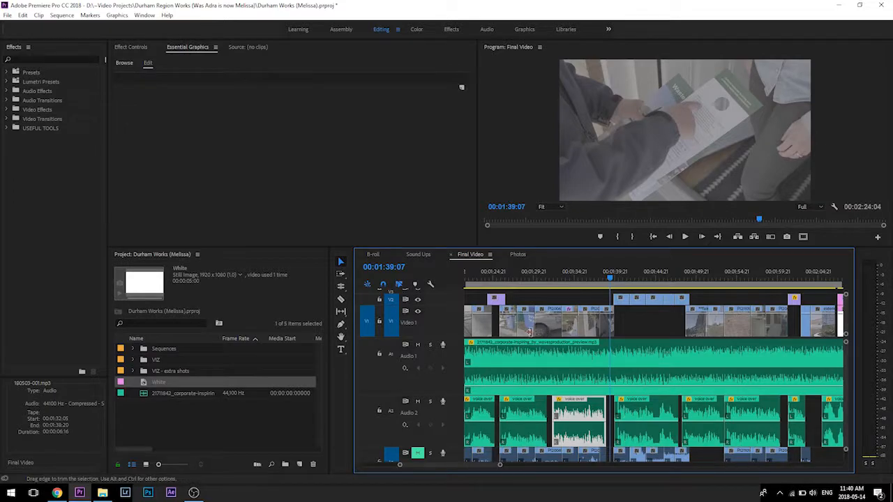
click(834, 412)
click(814, 417)
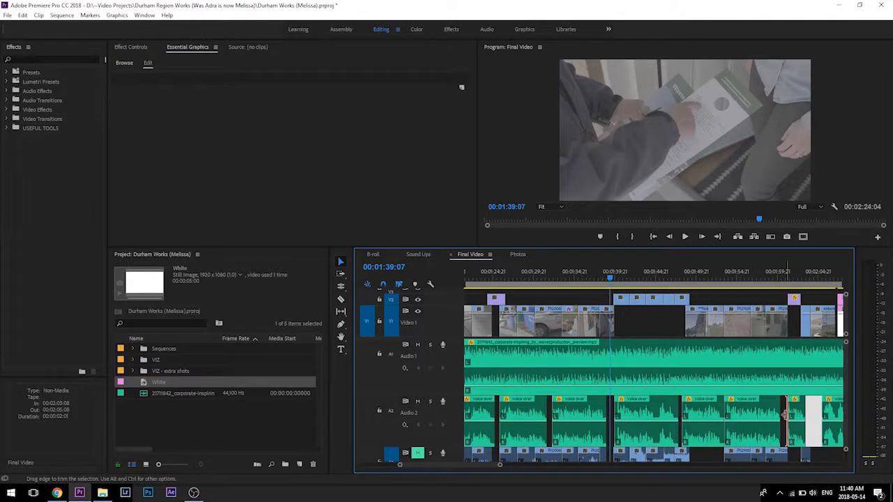
key(ctrl+shift+a)
key(minus)
key(minus)
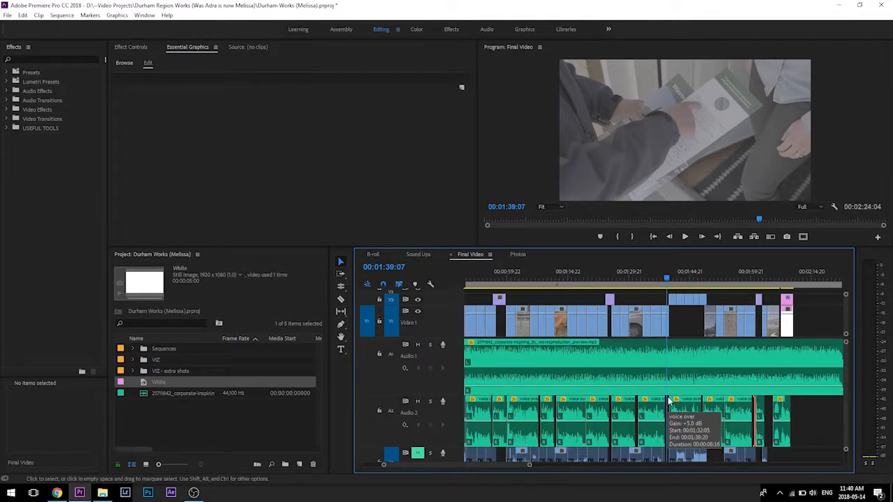
Step: Examine the full layout of clips across all tracks in Final Video and compare it with the B-roll sequence
key(minus)
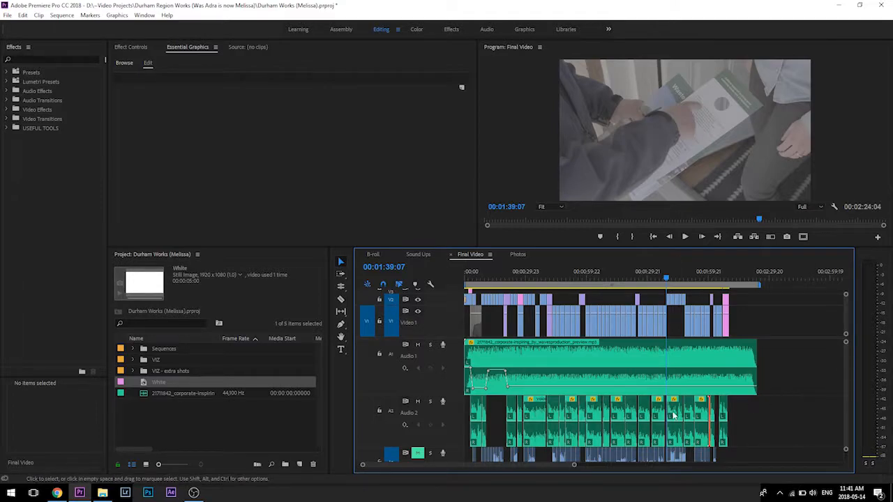
key(grave)
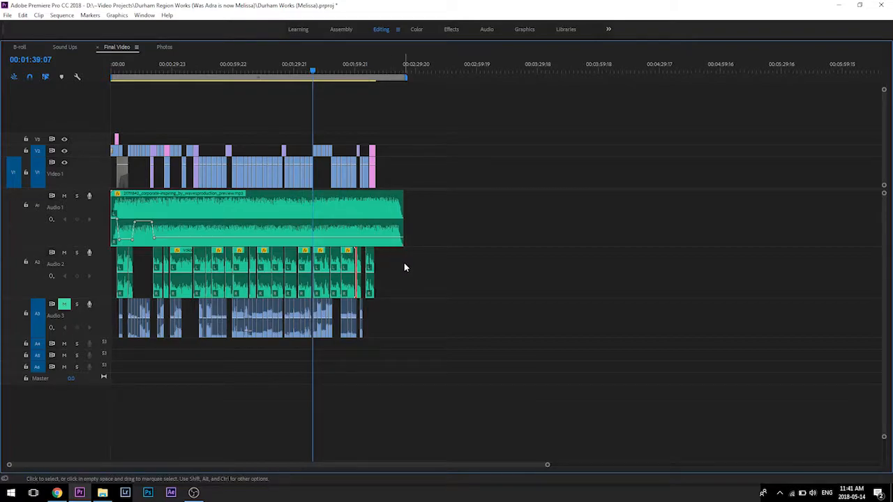
drag(404, 267, 90, 285)
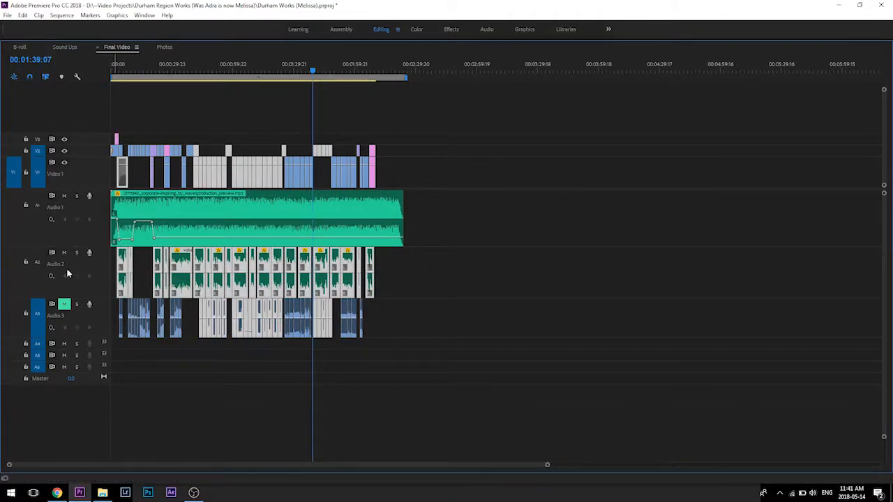
click(432, 123)
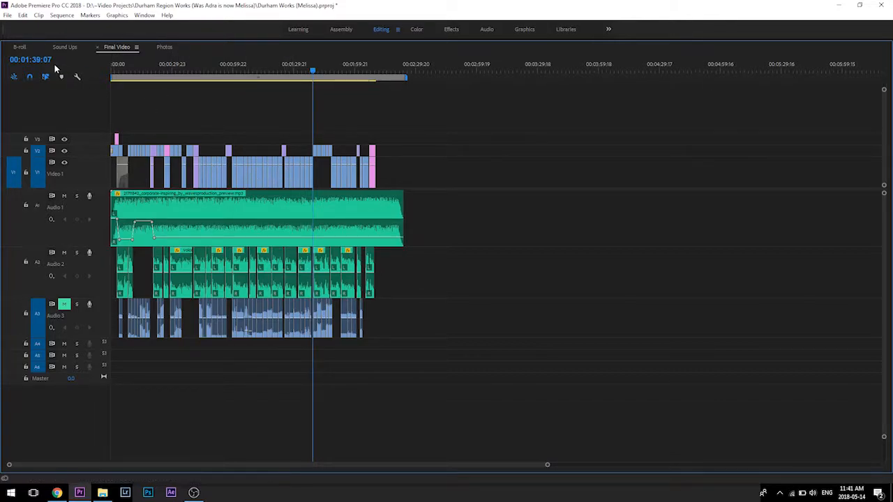
click(18, 47)
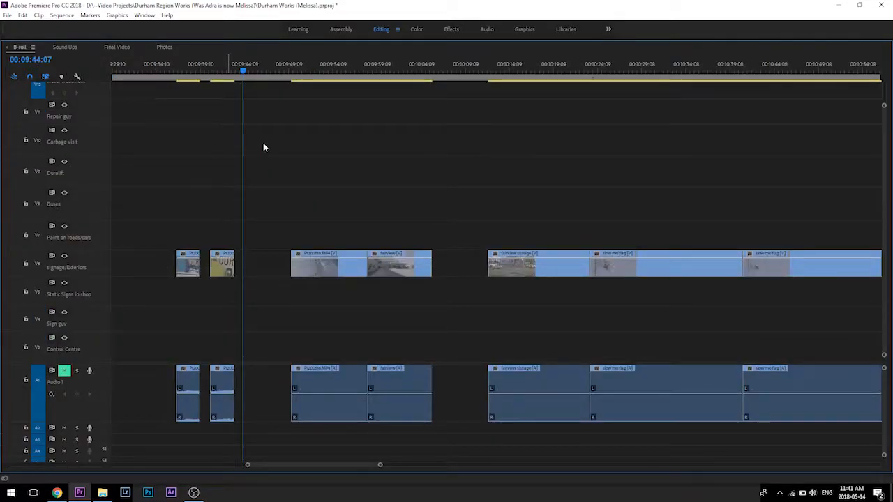
key(backslash)
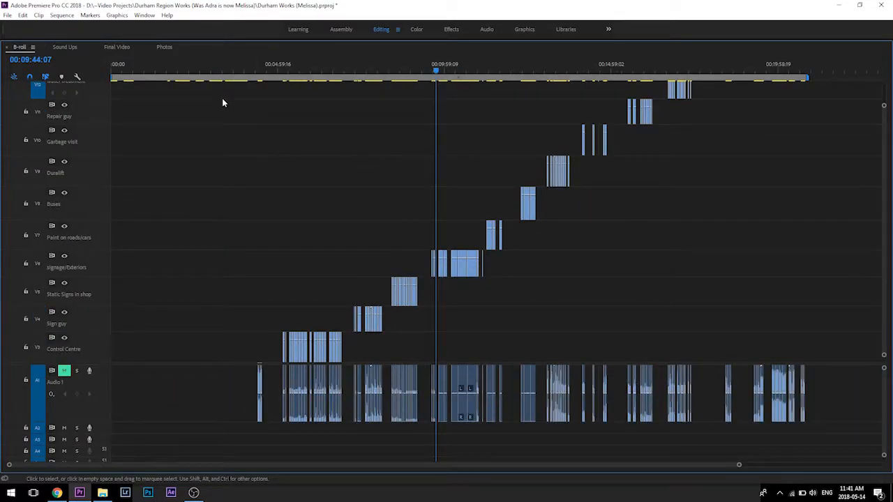
click(120, 47)
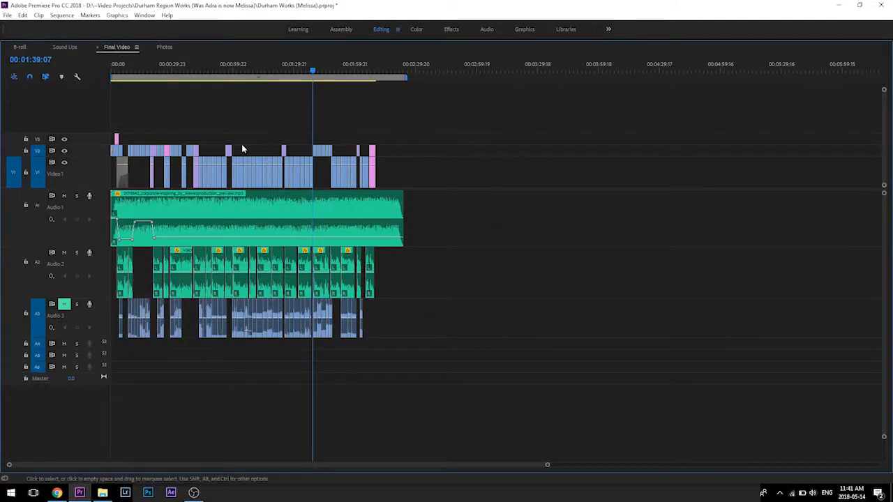
drag(406, 174, 83, 128)
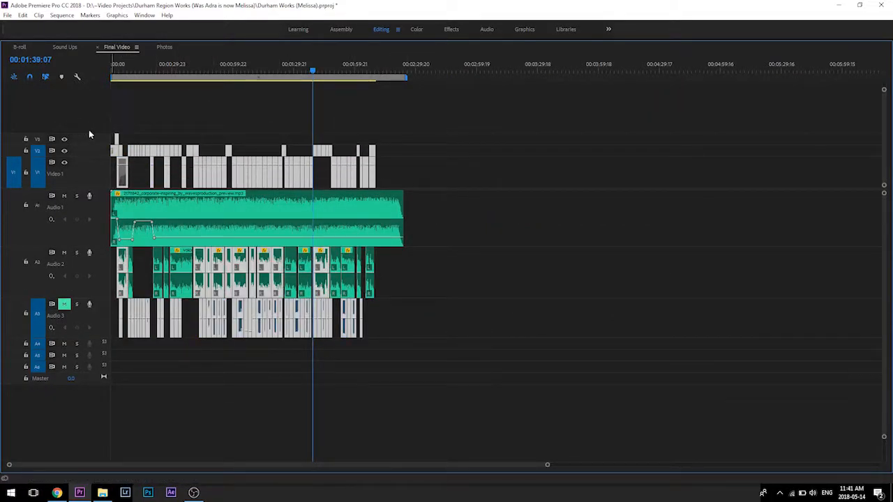
click(224, 112)
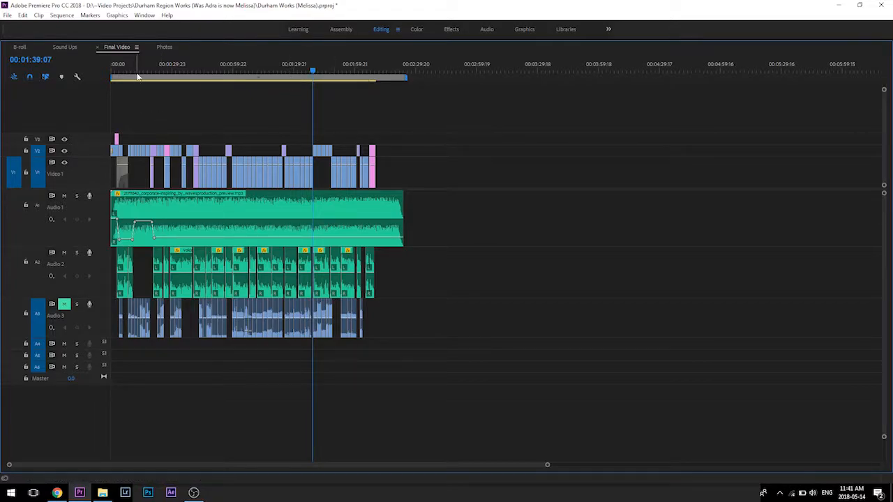
Step: Play Final Video from the start to review the opening's music and voice-over, lowering the system volume during playback
key(grave)
drag(479, 279, 451, 281)
key(equal)
key(equal)
key(equal)
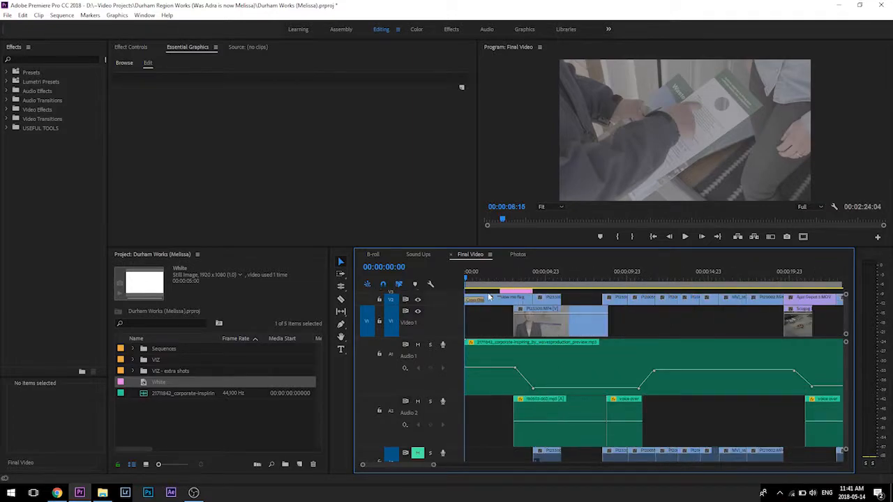
scroll(568, 344, down, 2)
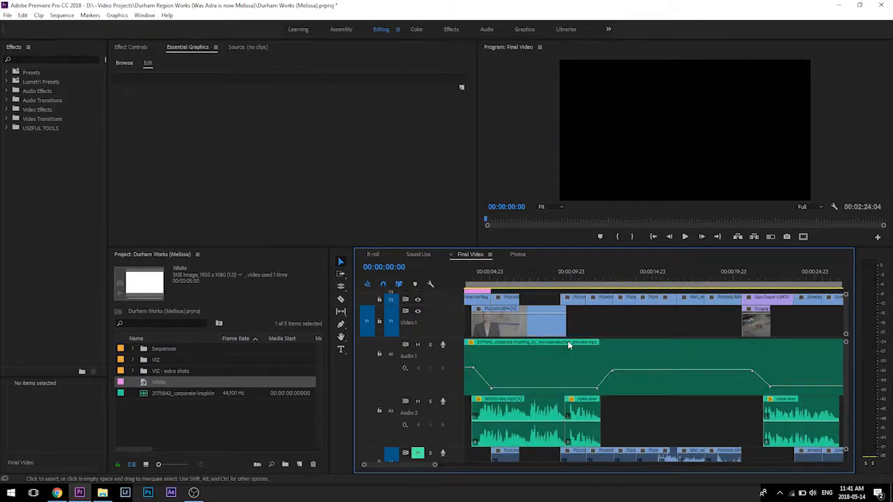
scroll(569, 344, down, 1)
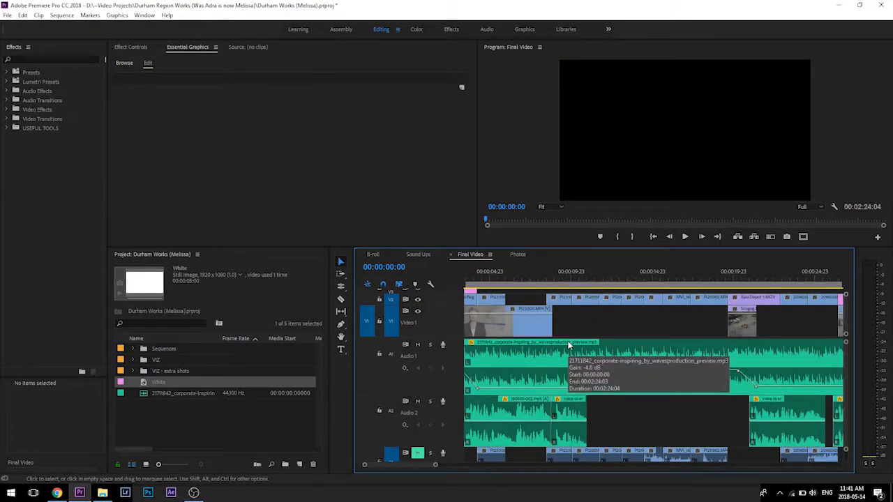
click(685, 236)
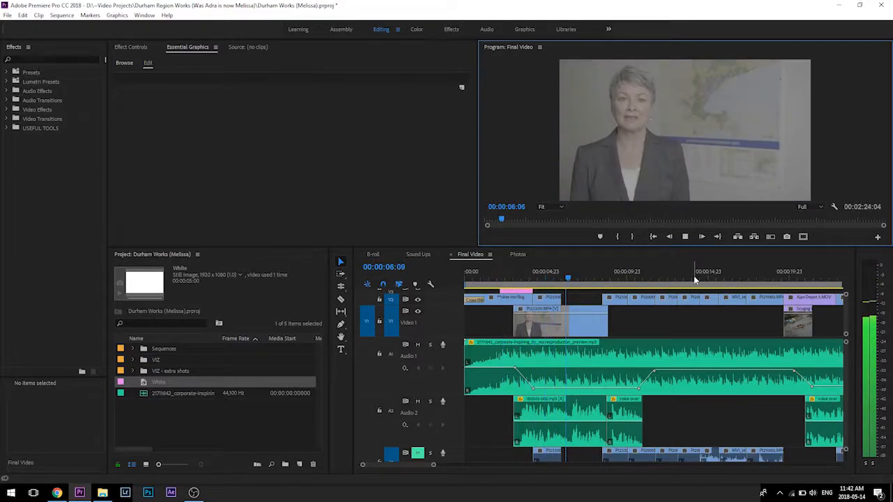
key(XF86AudioLowerVolume)
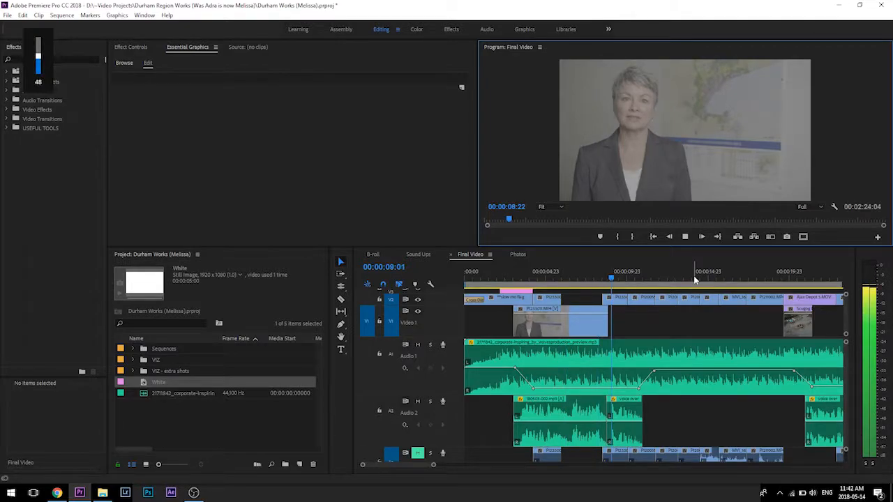
Step: Review the control centre B-roll around 00:00:12:21 and play on to about 00:00:45
click(693, 275)
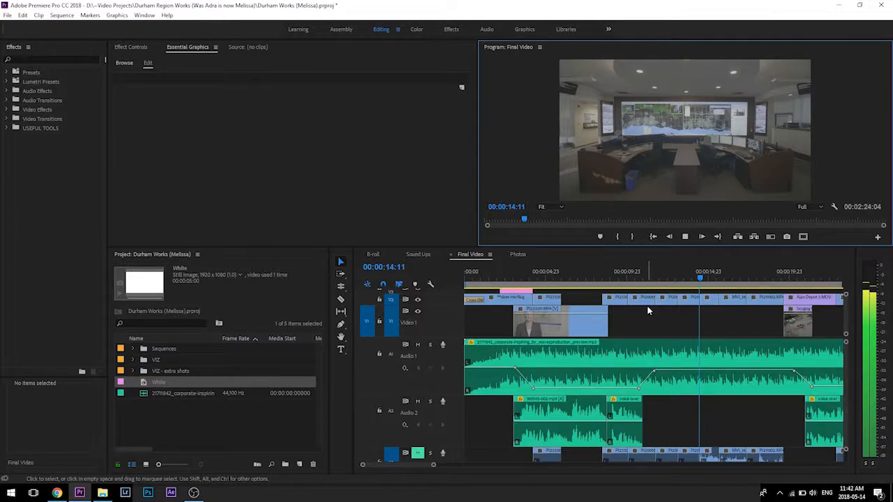
click(630, 346)
key(Up)
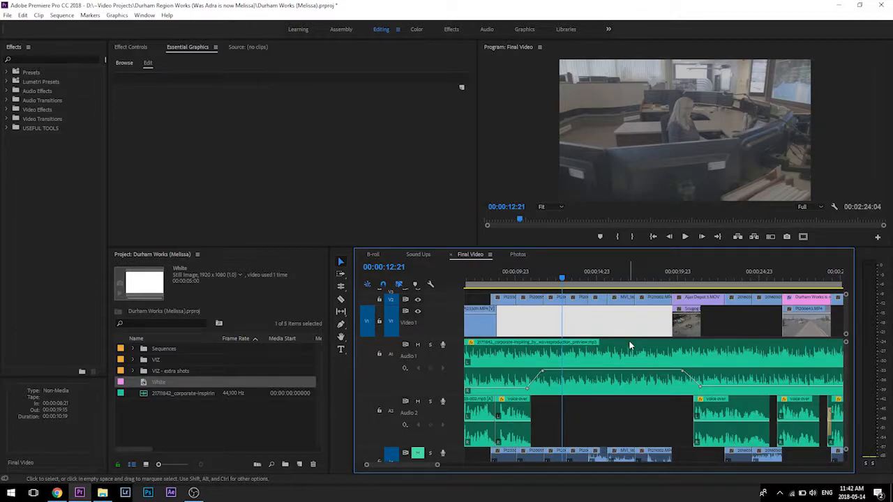
key(space)
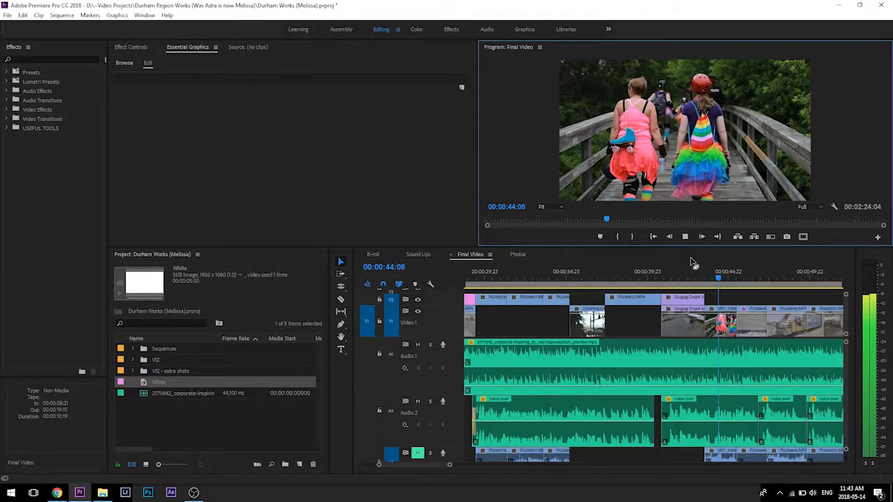
click(660, 301)
Step: Look over the video, voice-over and natural-sound clips across the entire Final Video sequence
key(minus)
key(minus)
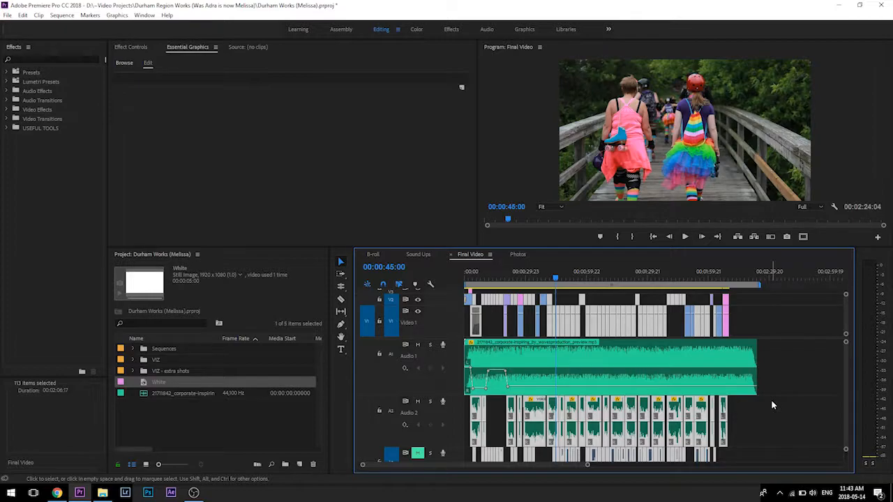
click(772, 405)
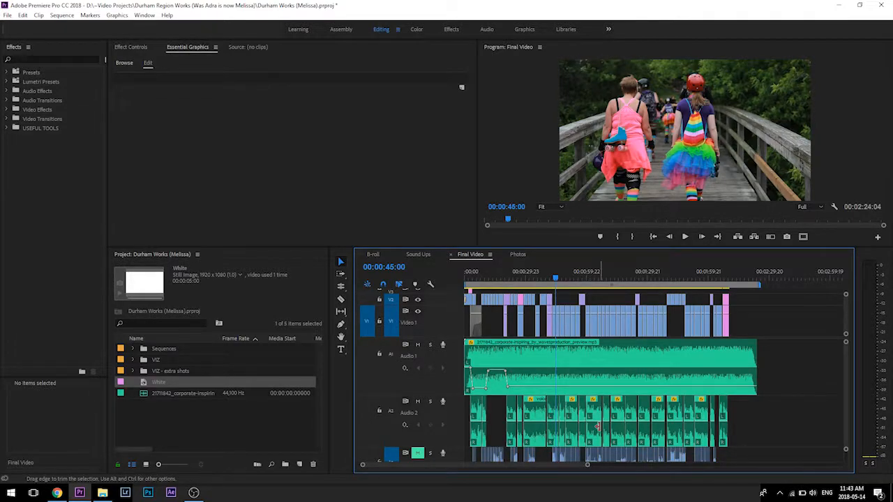
key(alt+Tab)
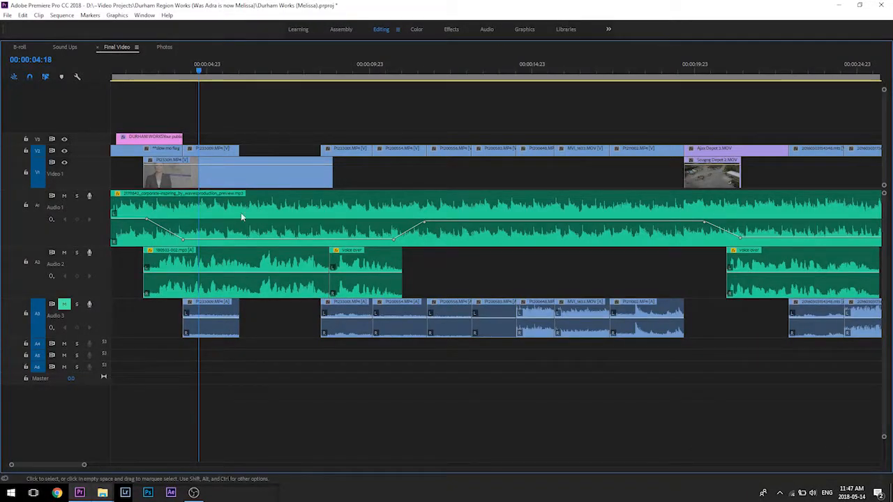
Step: Unmute and solo the Audio 3 track, raise the system volume to 66 and return to the opening flag shot
click(64, 305)
click(77, 304)
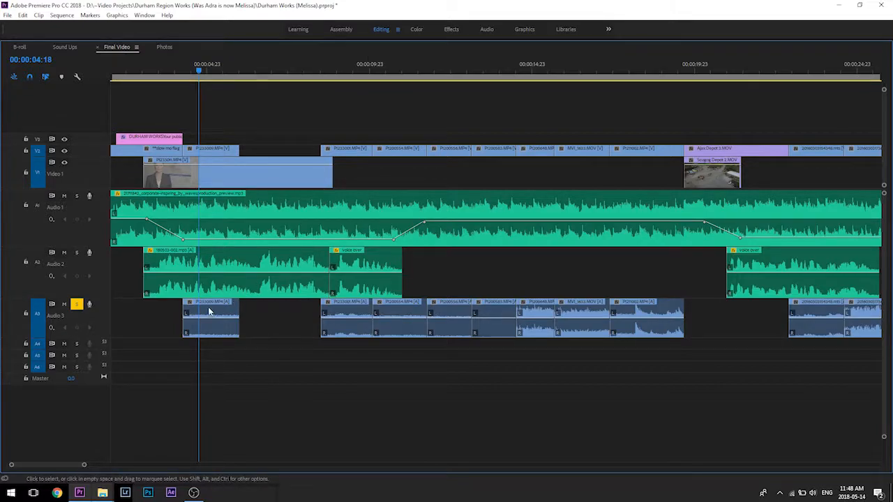
mouse_move(198, 71)
mouse_down()
mouse_move(215, 74)
mouse_move(195, 77)
mouse_up()
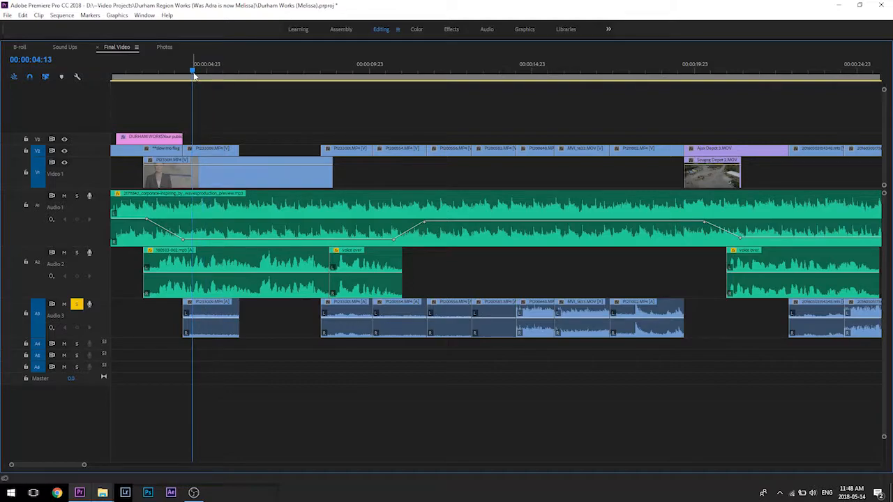
key(XF86AudioRaiseVolume)
key(XF86AudioRaiseVolume)
key(XF86AudioRaiseVolume)
key(XF86AudioRaiseVolume)
key(XF86AudioRaiseVolume)
key(XF86AudioRaiseVolume)
key(XF86AudioRaiseVolume)
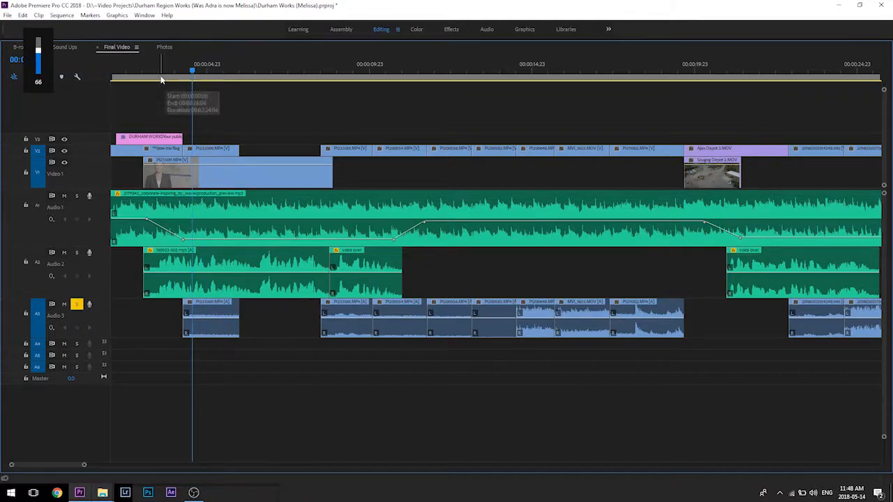
scroll(179, 114, up, 2)
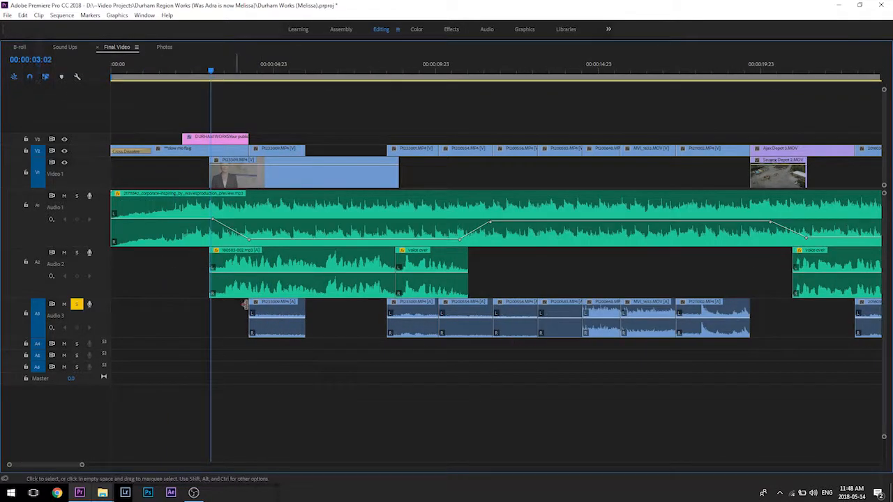
Step: Open outside park.mp3 from the SFX bin and mark a roughly two-second range ending at about 00;00;30;26
key(grave)
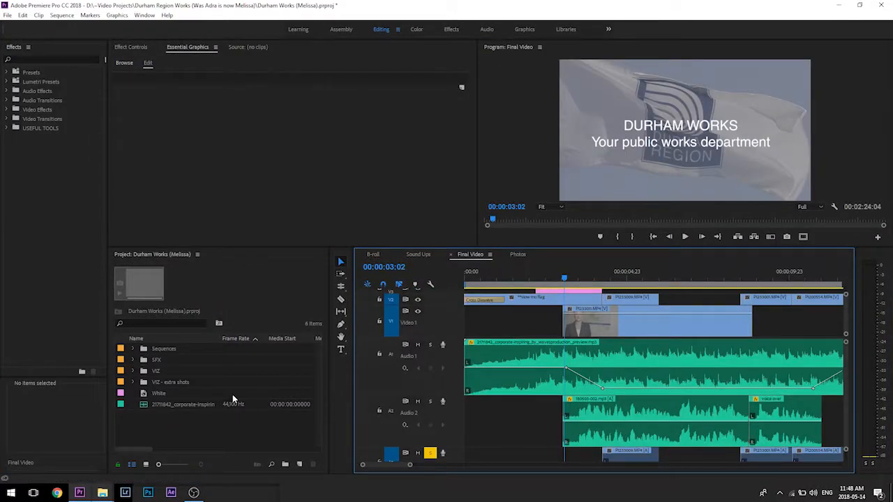
click(133, 360)
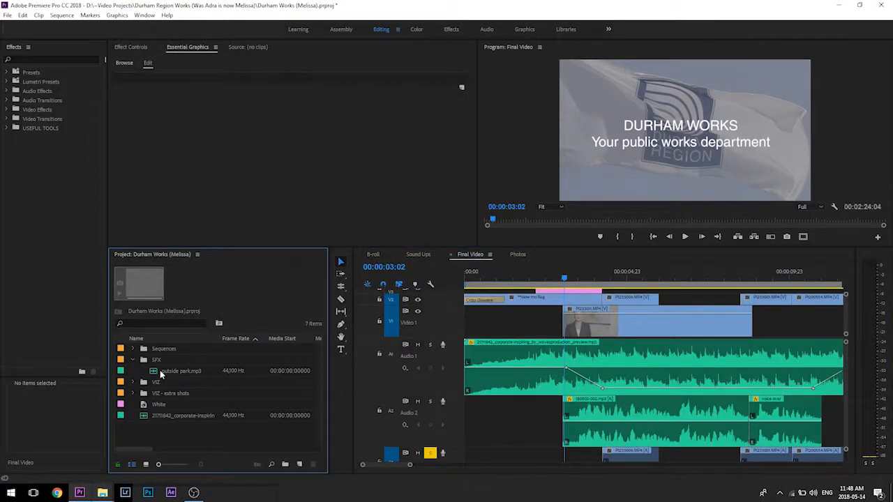
double_click(161, 372)
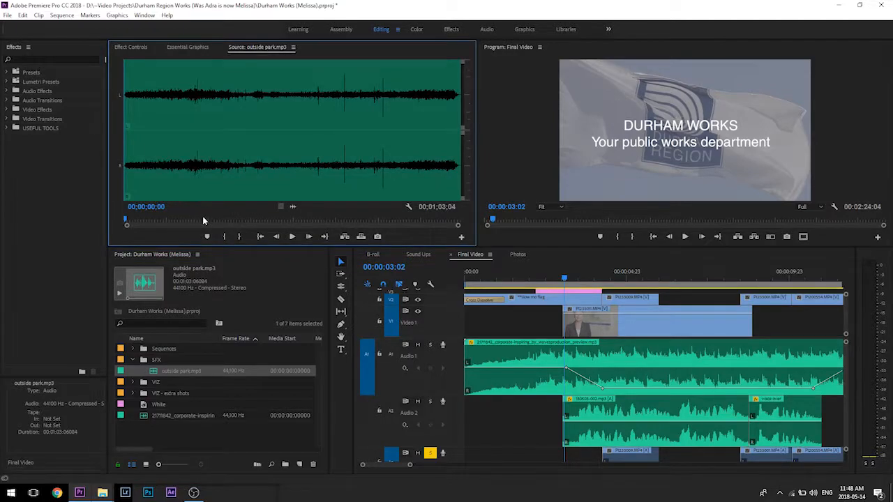
click(274, 220)
key(i)
click(288, 221)
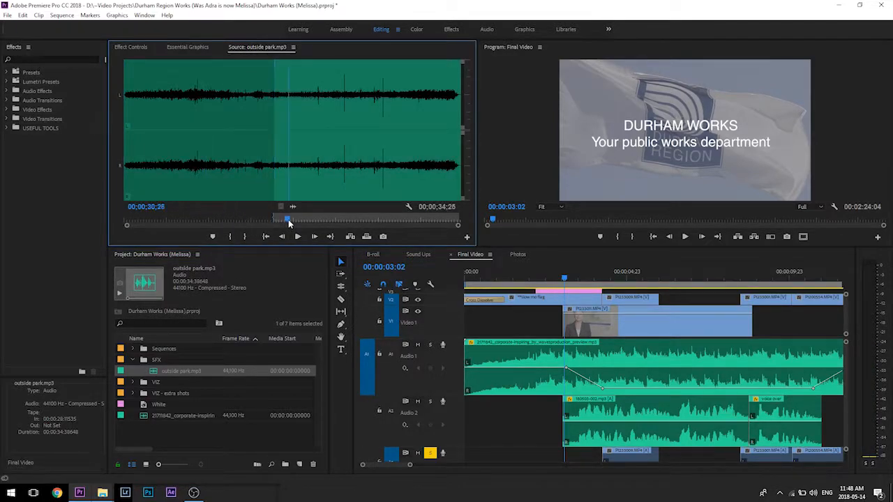
key(o)
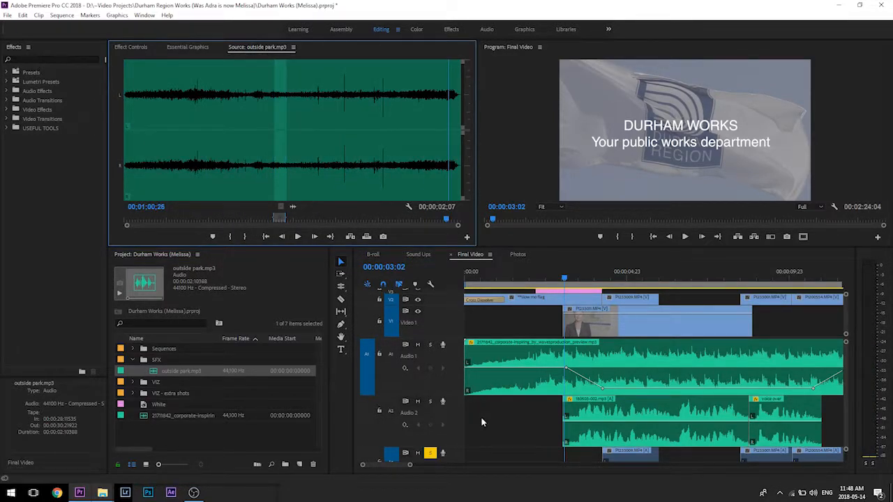
Step: Place the marked outside park.mp3 audio at the start of Audio 3 and extend it to the next clip
drag(292, 207, 466, 455)
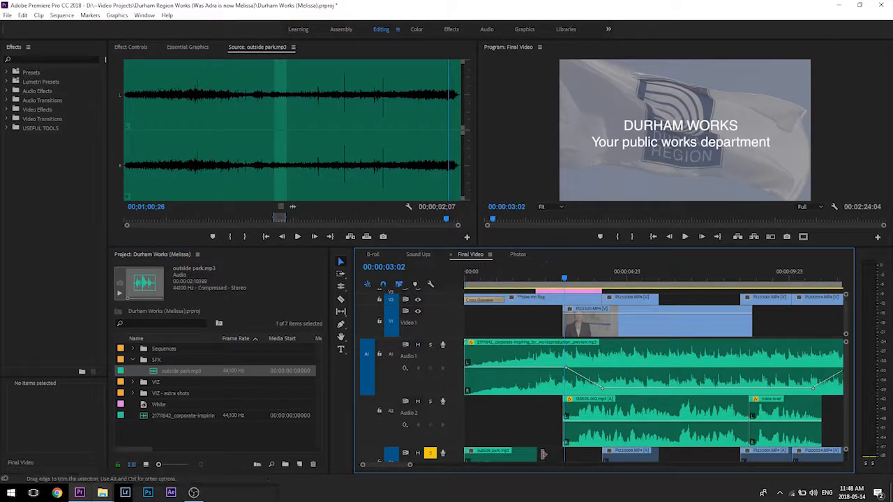
drag(559, 454, 603, 455)
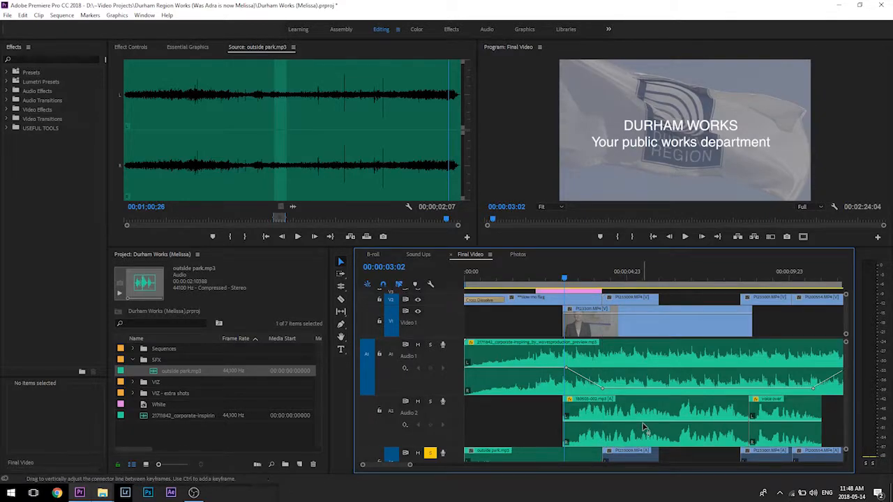
Step: Lower the outside park.mp3 clip's volume, add an audio transition at its start and set the playhead to 00:00:00:12
scroll(643, 422, down, 1)
scroll(643, 423, down, 3)
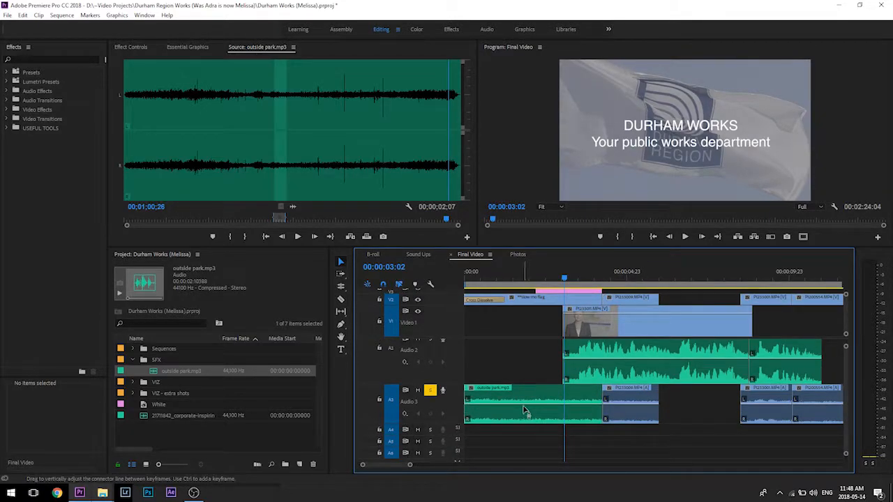
click(539, 417)
drag(539, 417, 539, 423)
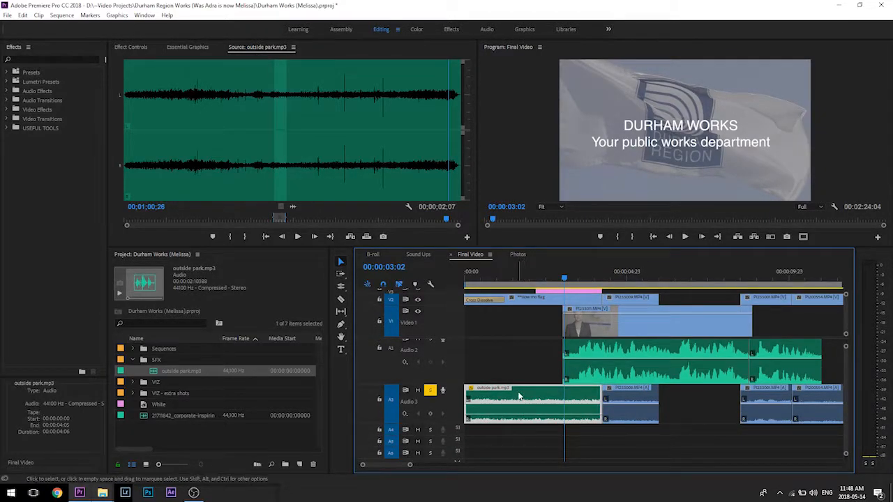
click(470, 403)
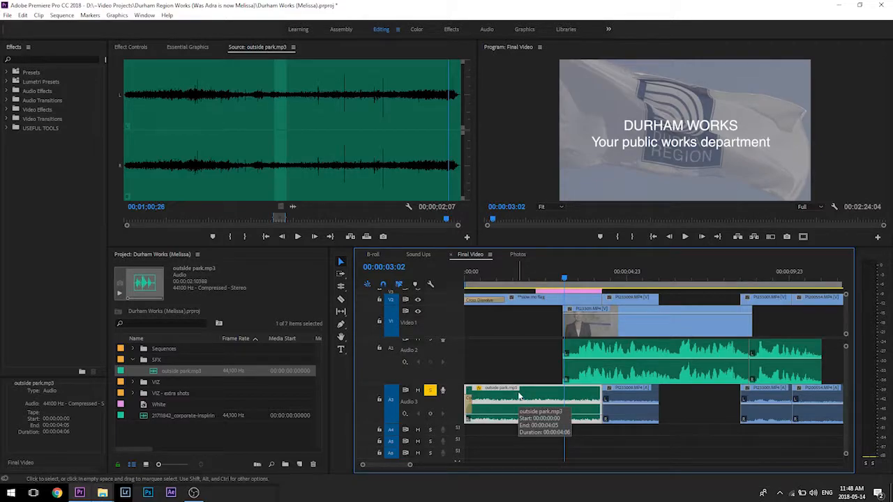
click(481, 275)
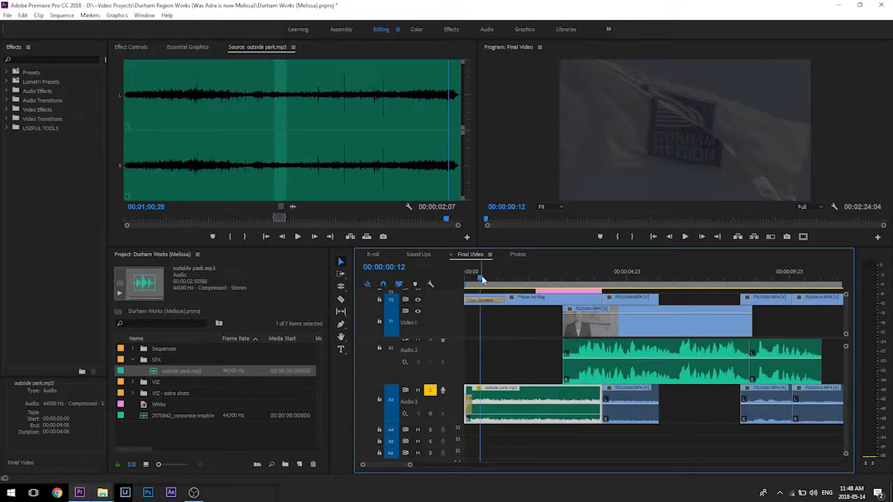
Step: Lengthen the Constant Power fade-in at the start of the outside park.mp3 clip on Audio 3
key(=)
key(=)
key(=)
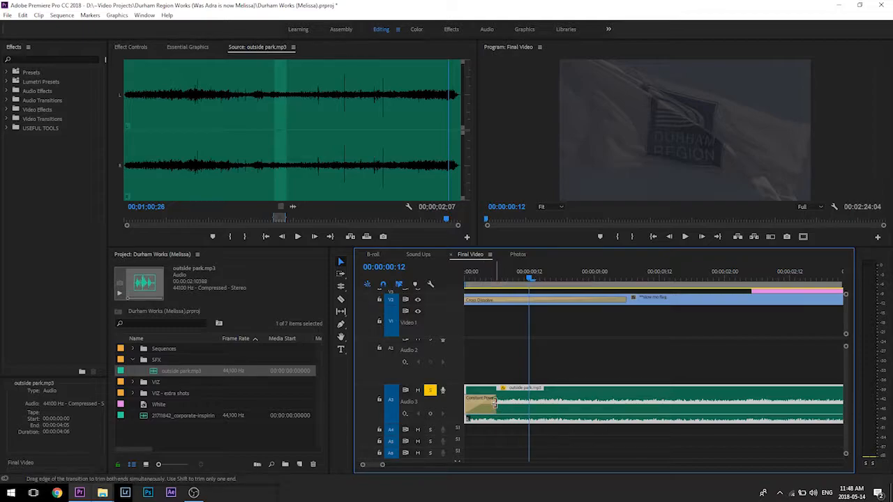
click(481, 403)
drag(585, 409, 642, 410)
key(minus)
key(minus)
key(minus)
Step: Lower the volume of the P1233009.MP4 audio clip on Audio 3 and play back the result
drag(547, 407, 547, 417)
key(space)
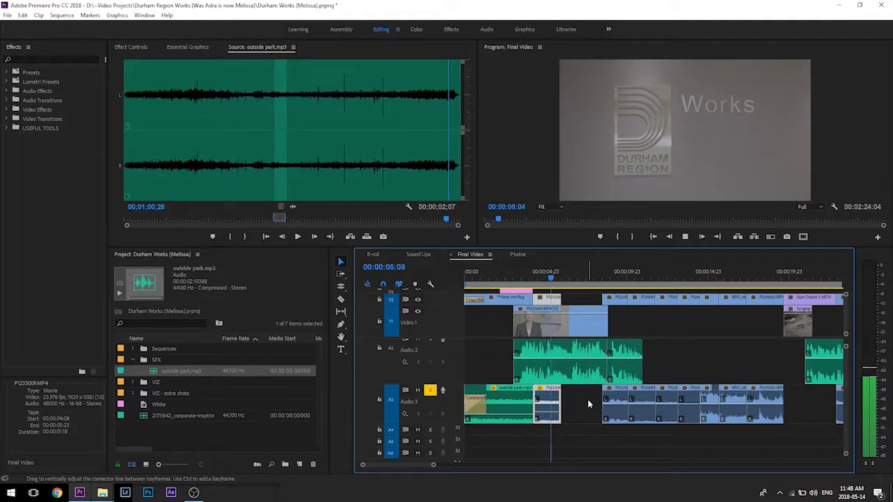
scroll(563, 404, down, 3)
key(space)
scroll(533, 394, up, 3)
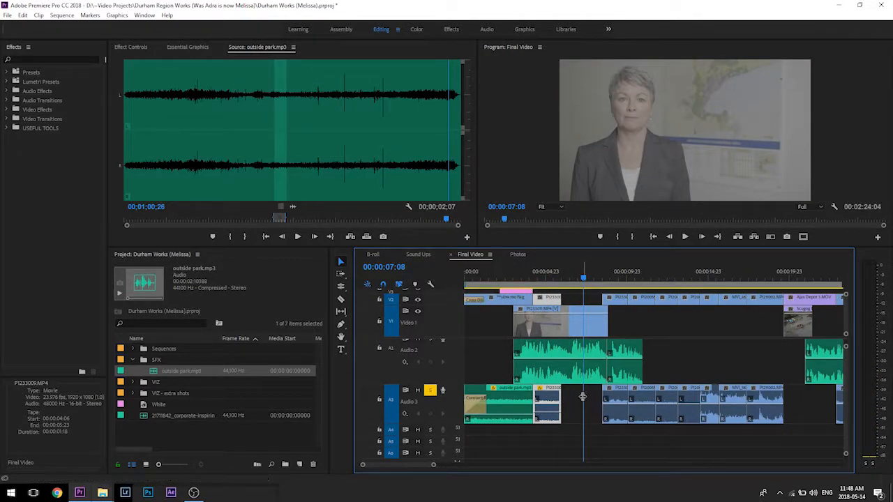
Step: Apply the default audio transition to the first two Audio 3 clips and lengthen the opening fade-in to 23 frames
drag(571, 386, 466, 420)
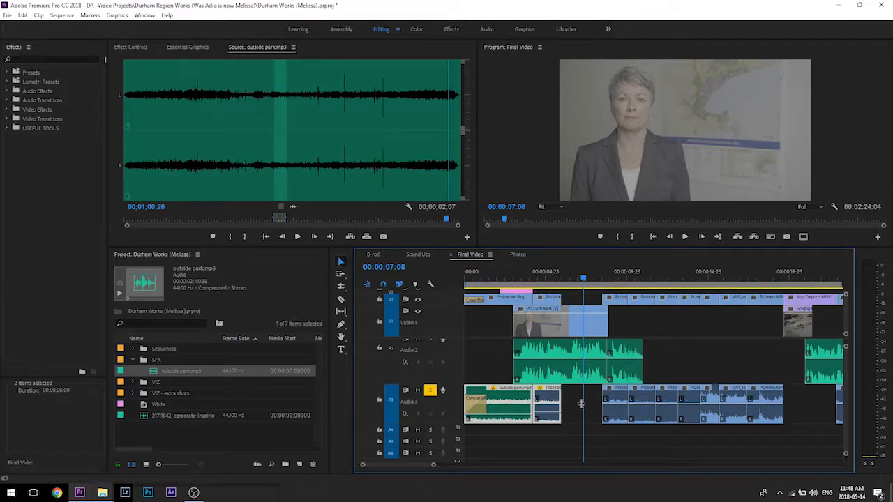
drag(573, 395, 501, 411)
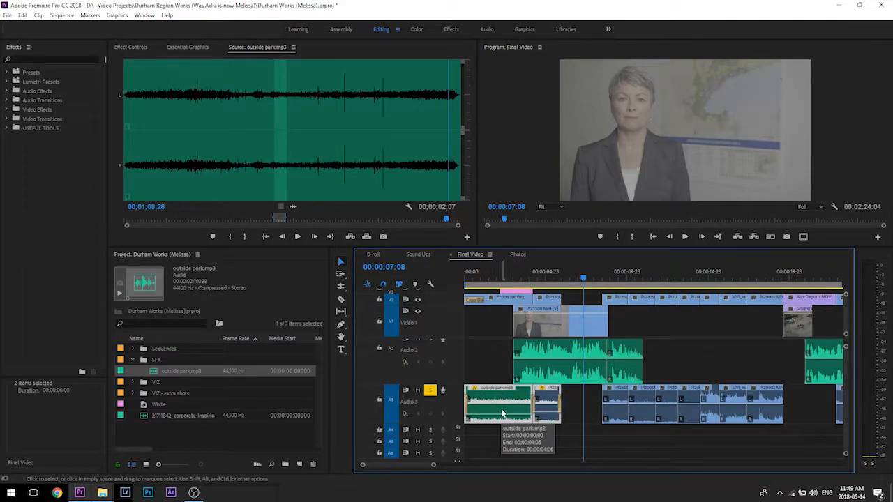
click(474, 275)
drag(474, 276, 471, 275)
key(=)
key(=)
key(=)
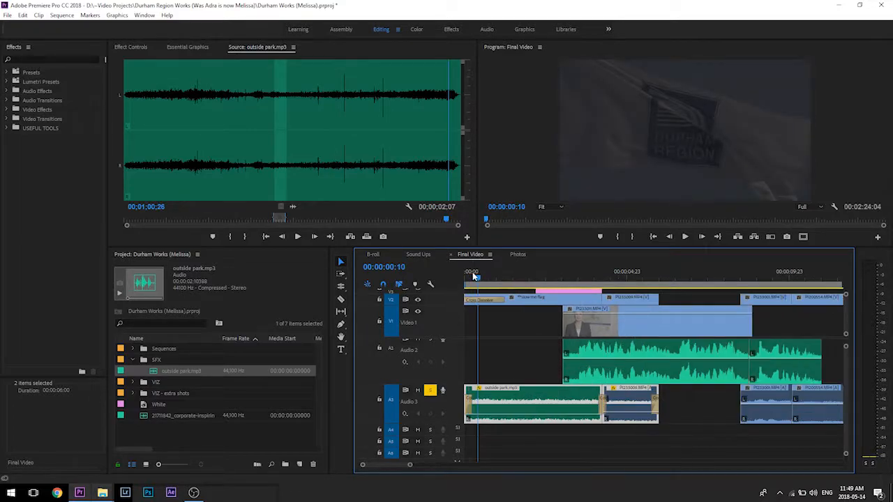
key(=)
key(ctrl+shift+d)
drag(498, 408, 589, 408)
key(-)
key(-)
key(-)
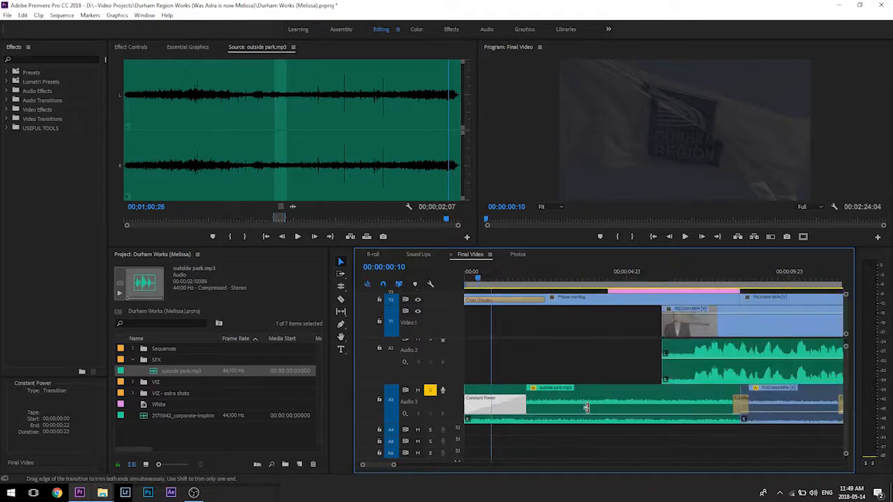
Step: Examine the natural sound clips under the B-roll shots between about 8 and 19 seconds on Audio 3
click(562, 272)
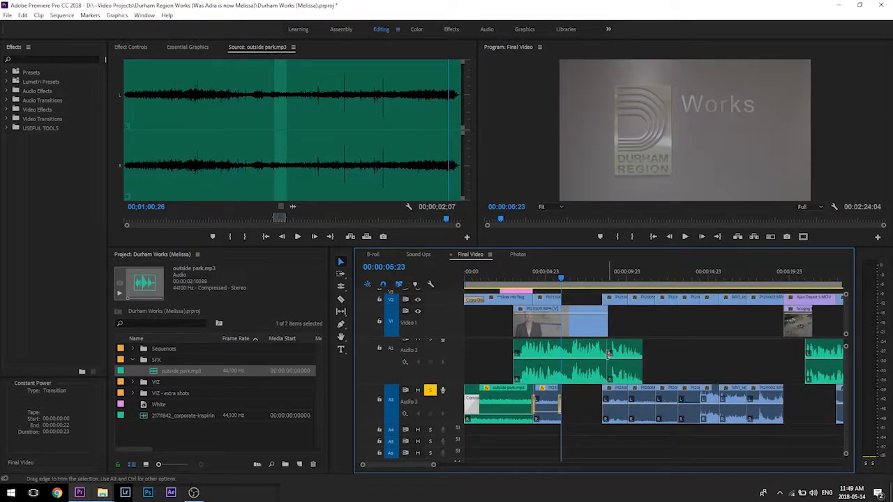
click(599, 271)
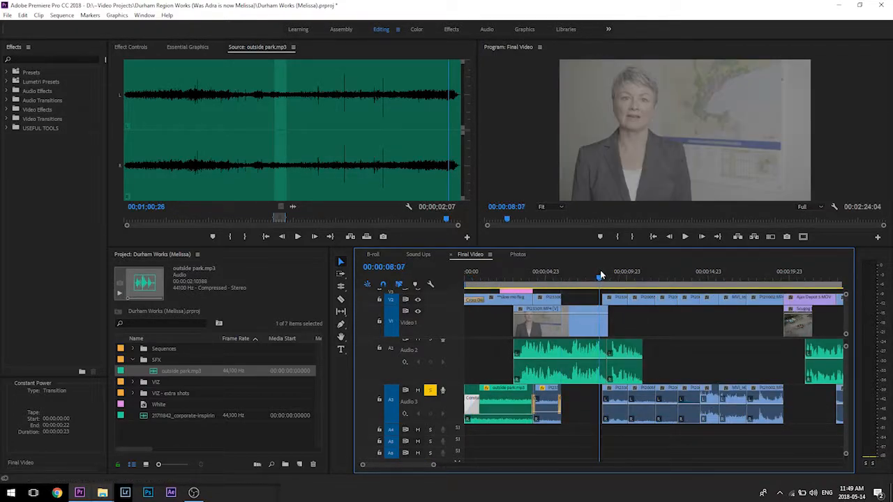
drag(701, 435, 603, 411)
drag(710, 429, 750, 412)
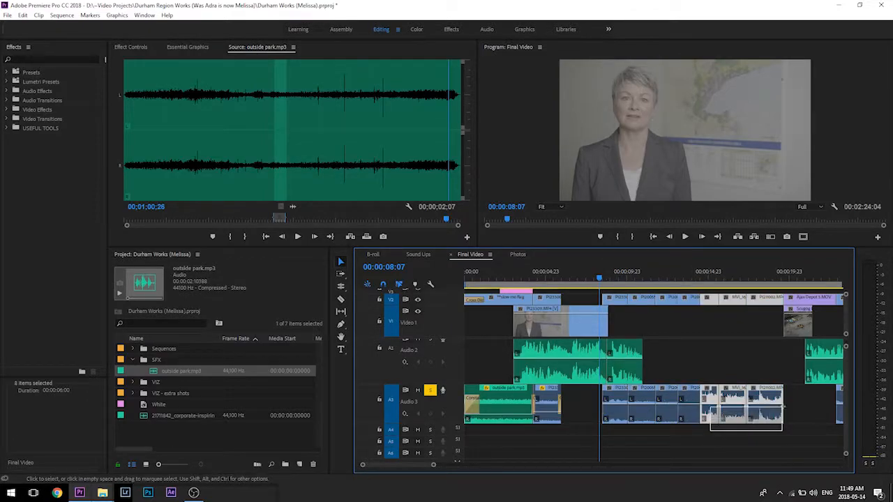
click(674, 437)
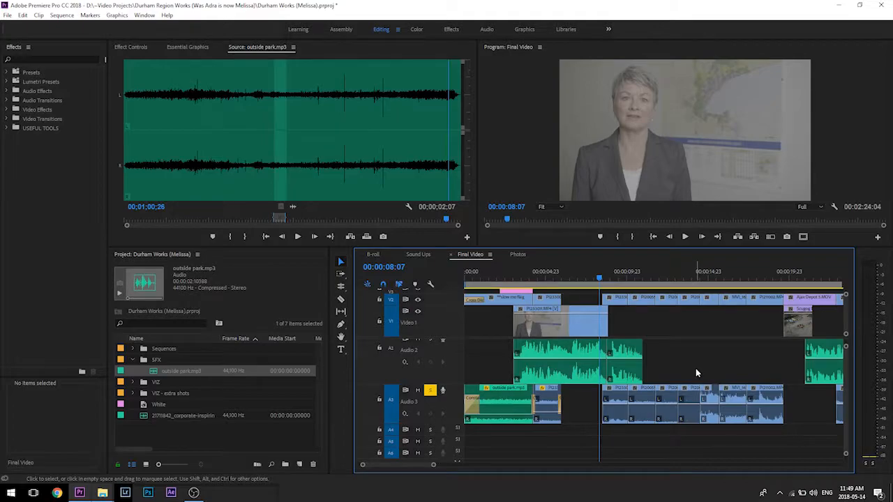
click(687, 279)
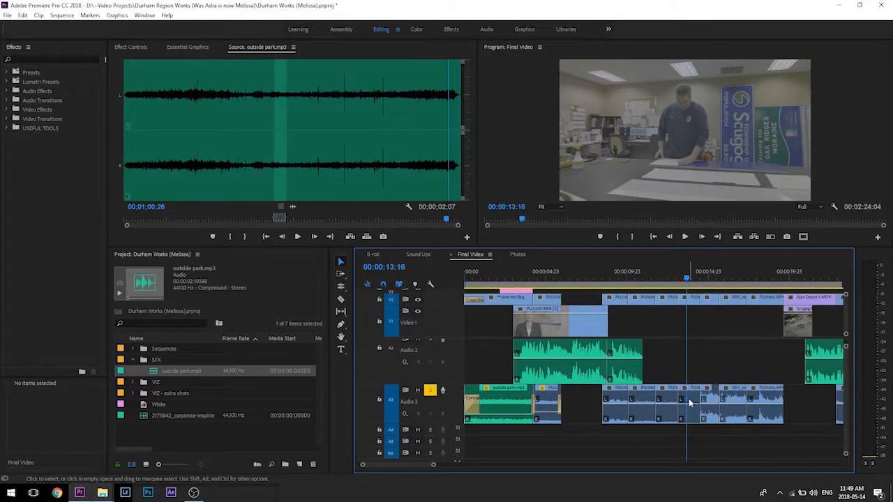
key(=)
key(=)
key(=)
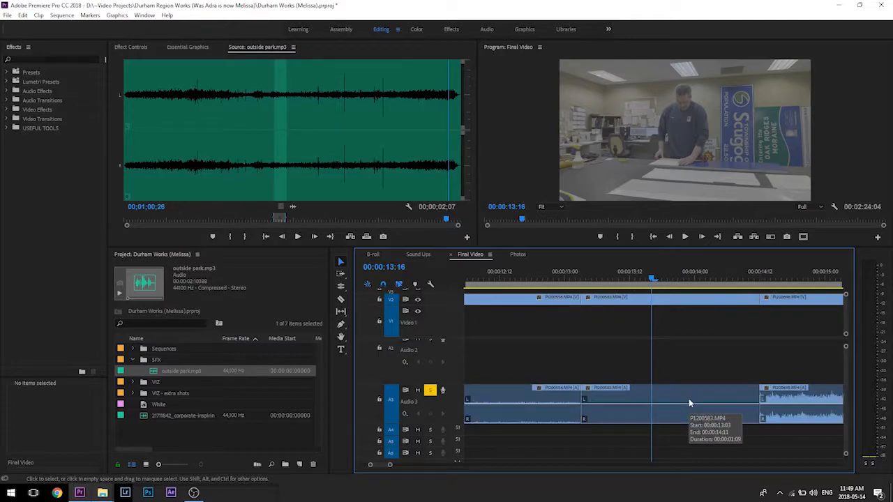
key(-)
key(-)
click(658, 397)
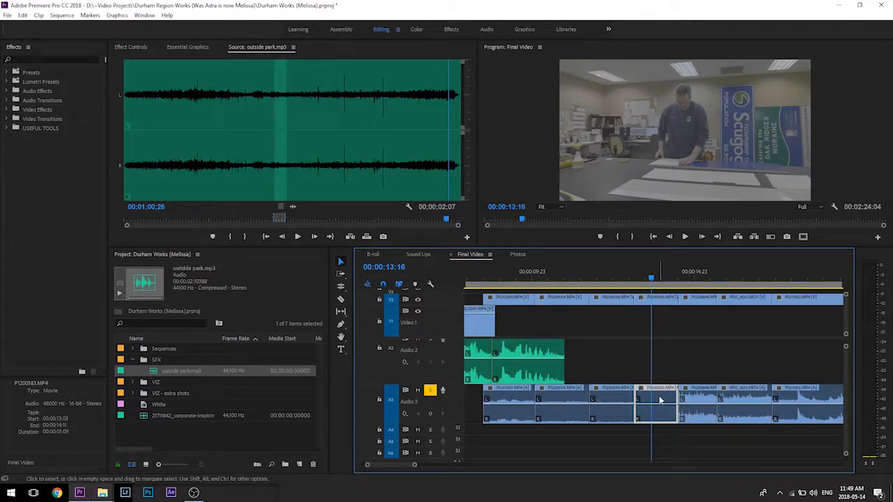
Step: Lower the P1233001.MP4 audio clip under the meeting shot on Audio 3 to about -11 dB
drag(565, 282, 604, 289)
drag(608, 288, 510, 286)
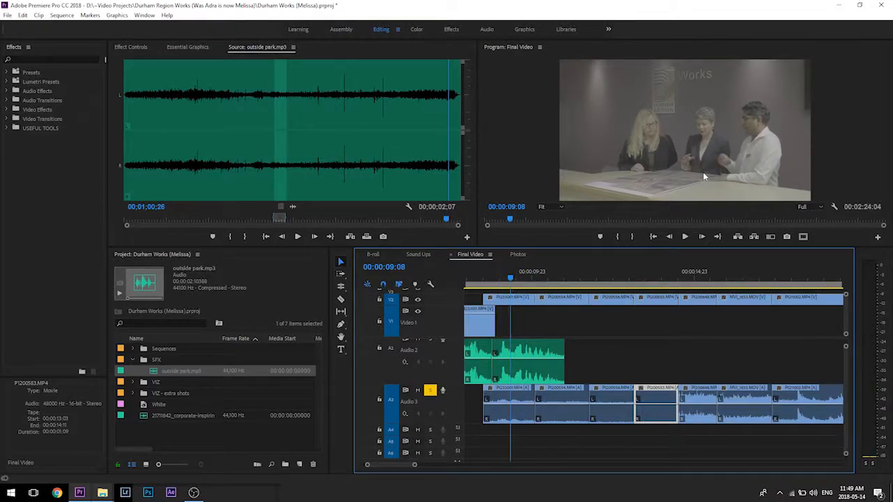
click(518, 408)
drag(520, 412, 520, 417)
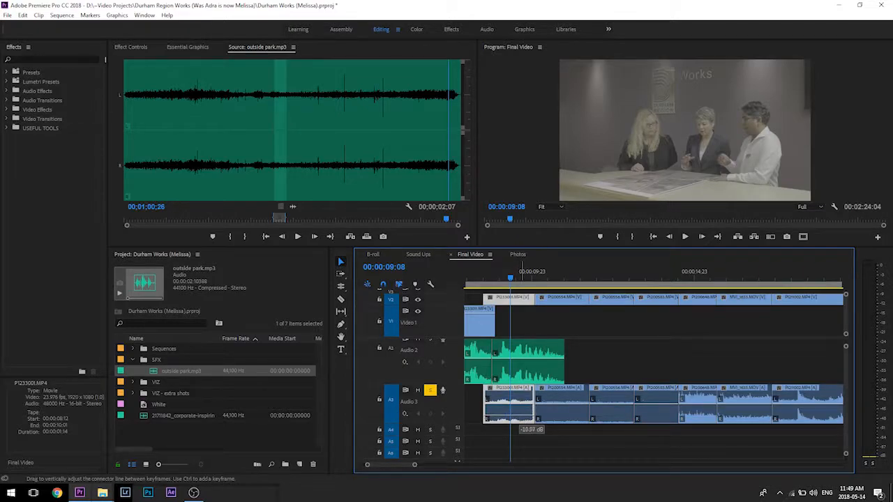
Step: Delete the audio of P1200556.MP4 from Audio 3 and extend the preceding P1200554.MP4 audio to fill the gap
drag(565, 279, 603, 274)
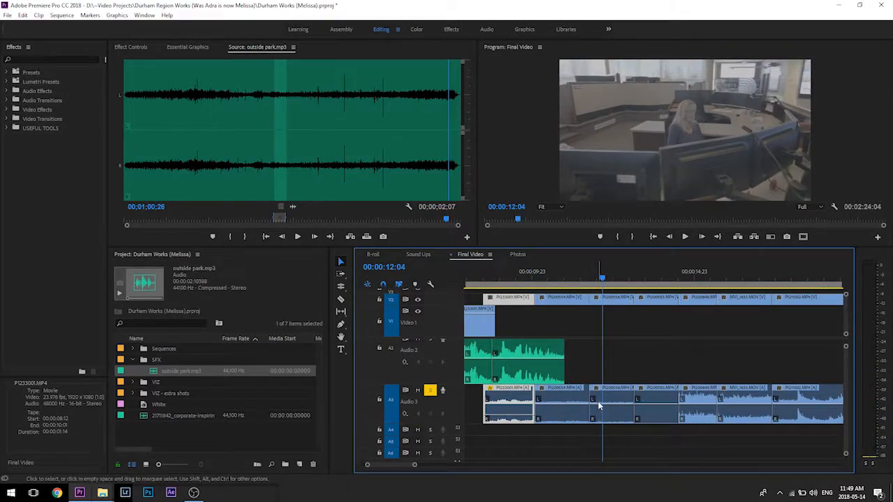
click(608, 416)
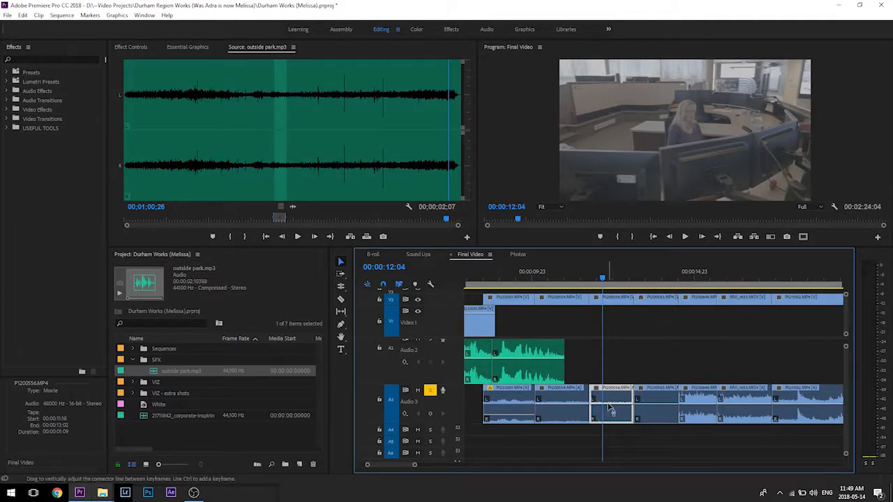
key(Delete)
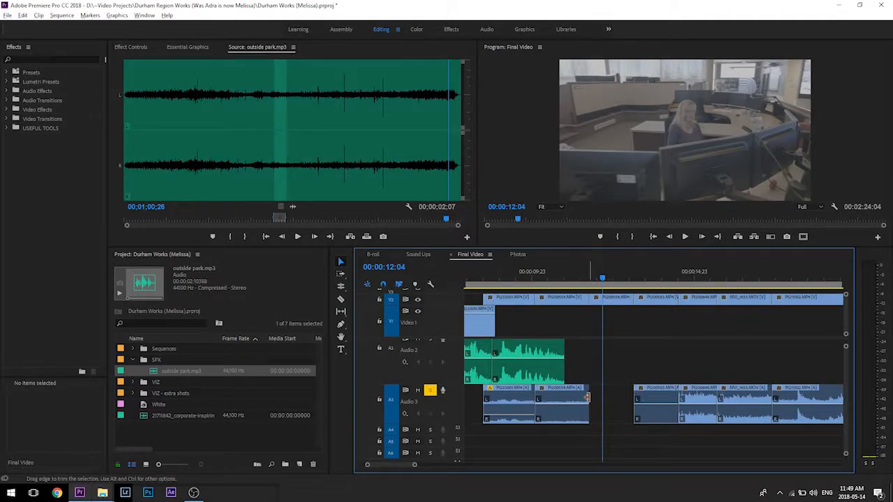
drag(586, 396, 634, 398)
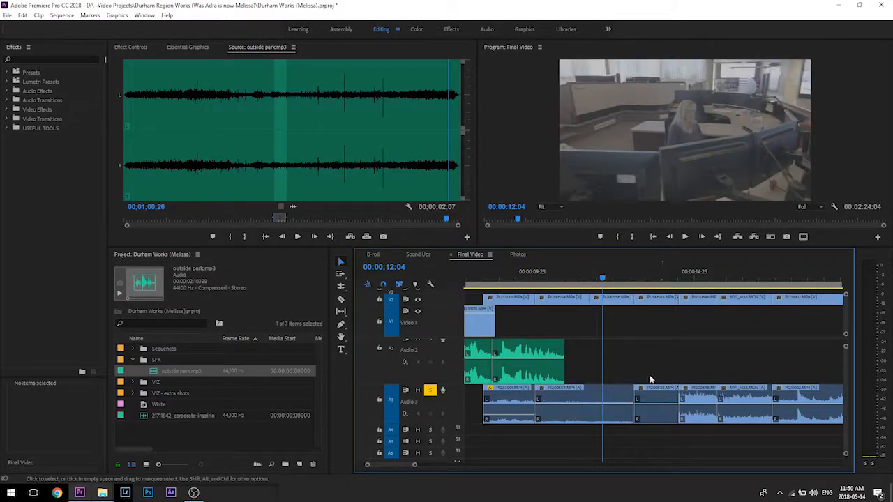
Step: Reveal the sign shop clip P1200583.MP4 in the project and open the nearby P1200585.MP4 as the source
drag(578, 287, 646, 284)
scroll(634, 353, down, 2)
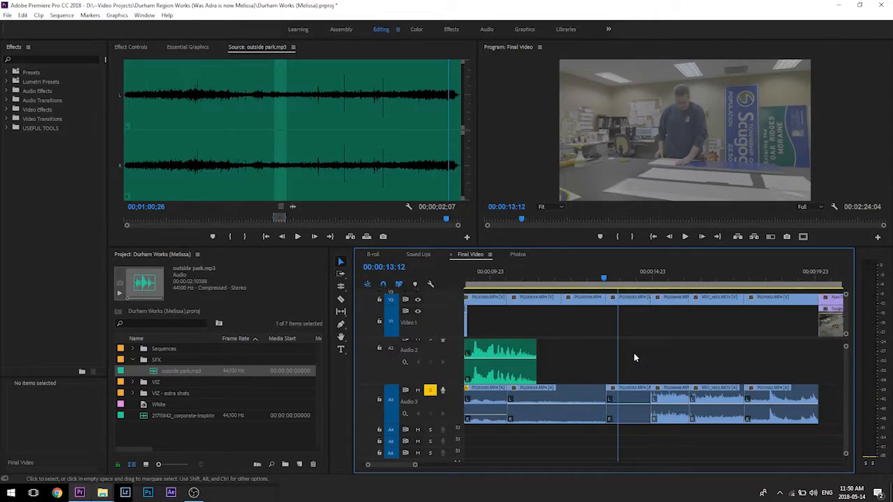
click(606, 300)
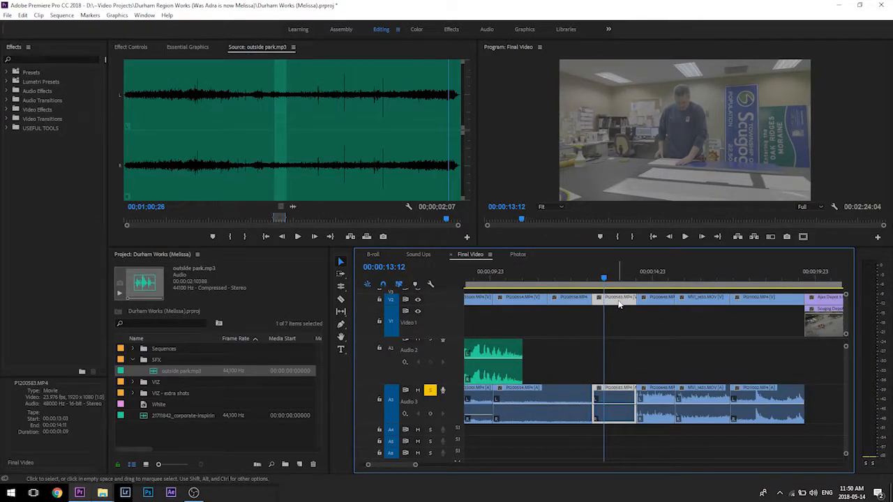
right_click(618, 304)
click(673, 443)
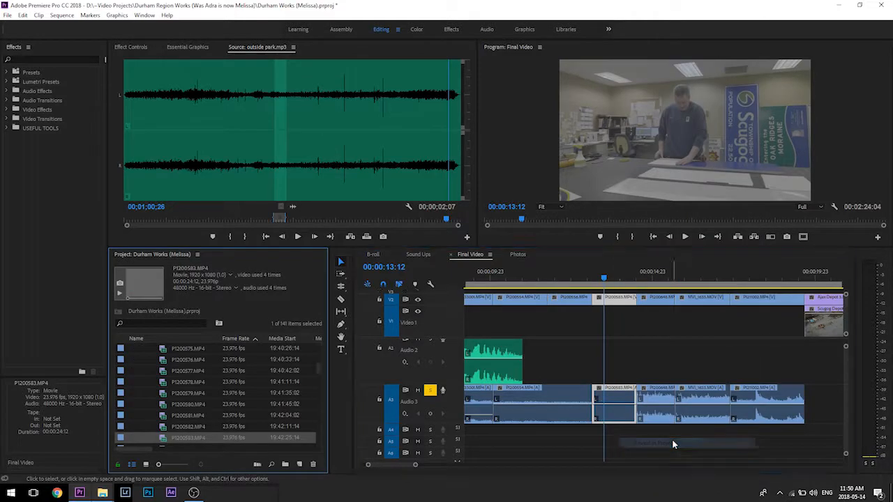
click(161, 427)
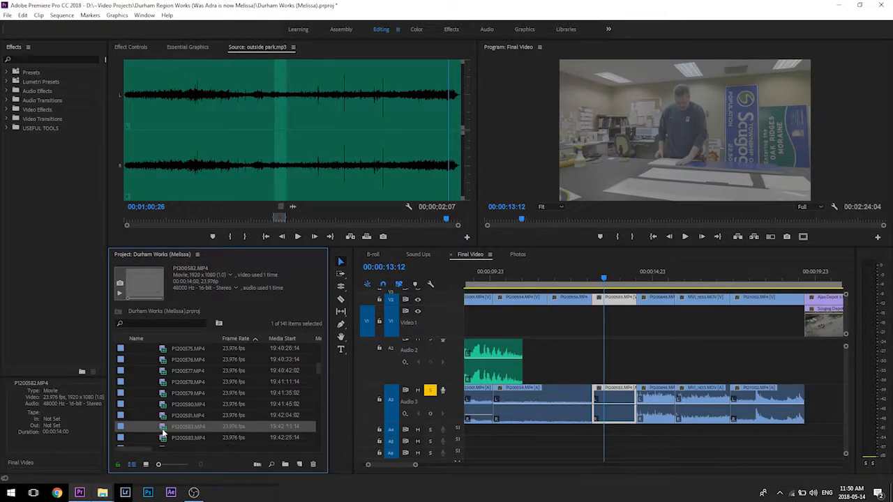
click(165, 438)
key(Down)
key(Down)
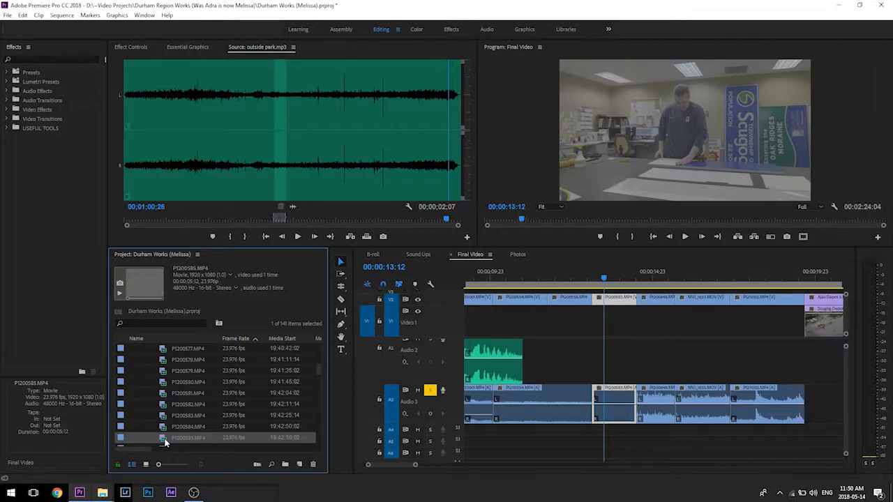
double_click(165, 439)
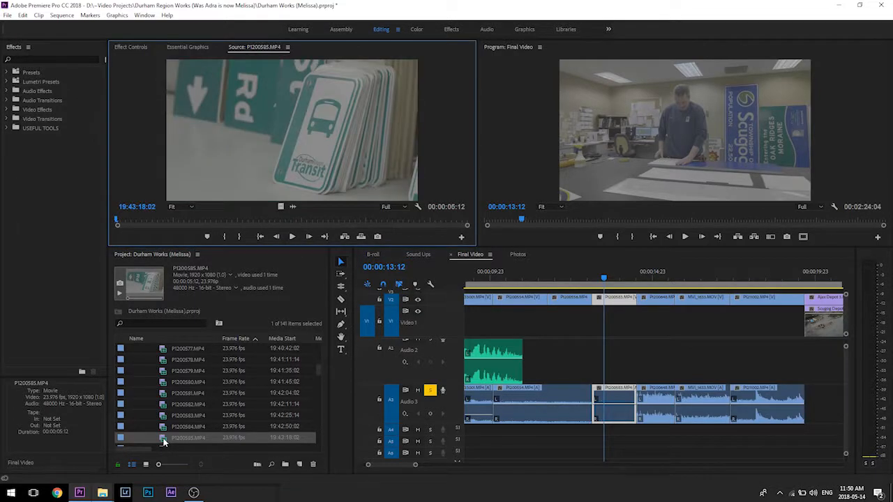
Step: Mark the P1200585.MP4 range from 19:43:20:11 to 19:43:22:00 and replace the sign shop shot's audio on Audio 3 with its audio
drag(172, 222, 363, 222)
key(i)
key(o)
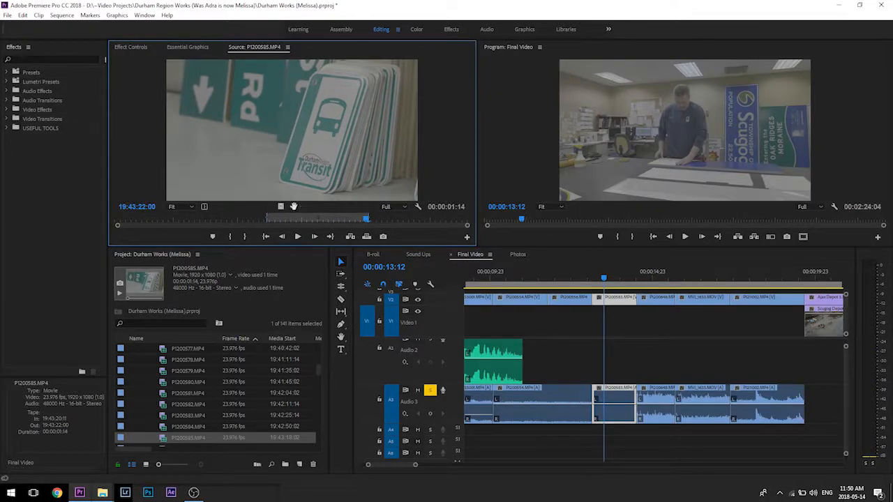
drag(292, 207, 552, 444)
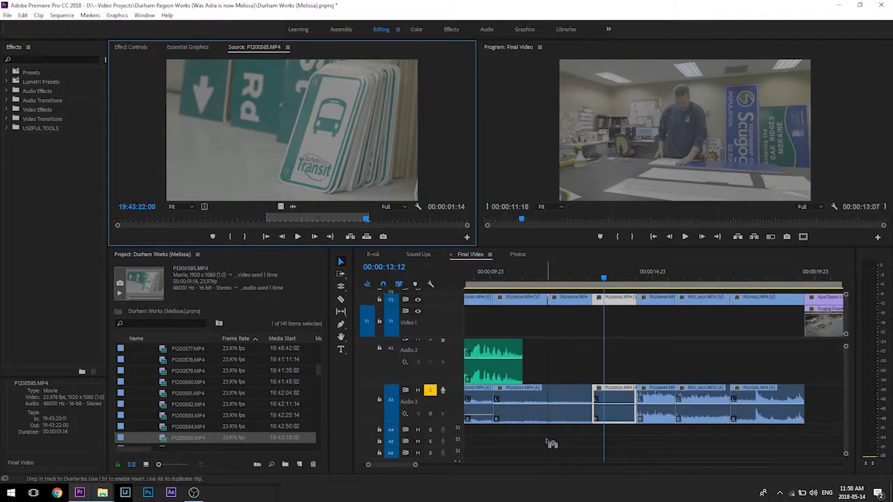
mouse_move(614, 416)
mouse_down()
mouse_move(591, 370)
mouse_move(636, 363)
mouse_move(619, 380)
mouse_move(620, 403)
mouse_up()
Step: Lower the volumes of the P1200554.MP4 and P1200585.MP4 audio clips on Audio 3
click(560, 410)
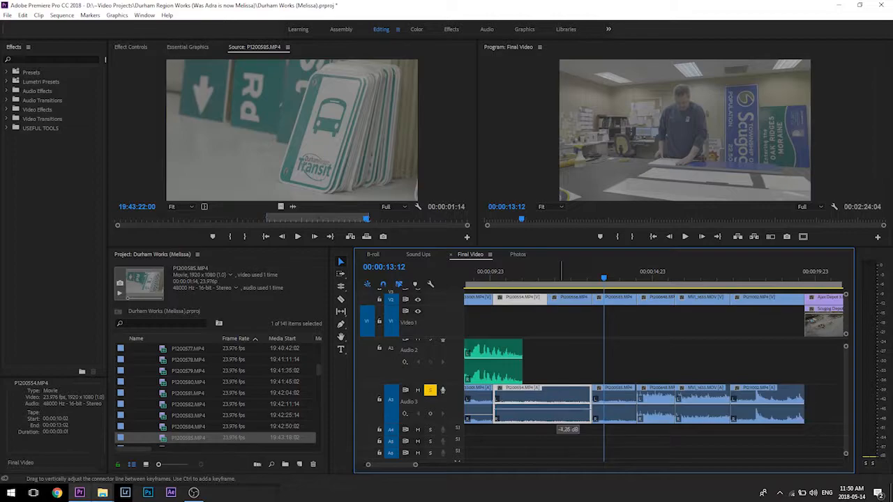
click(609, 412)
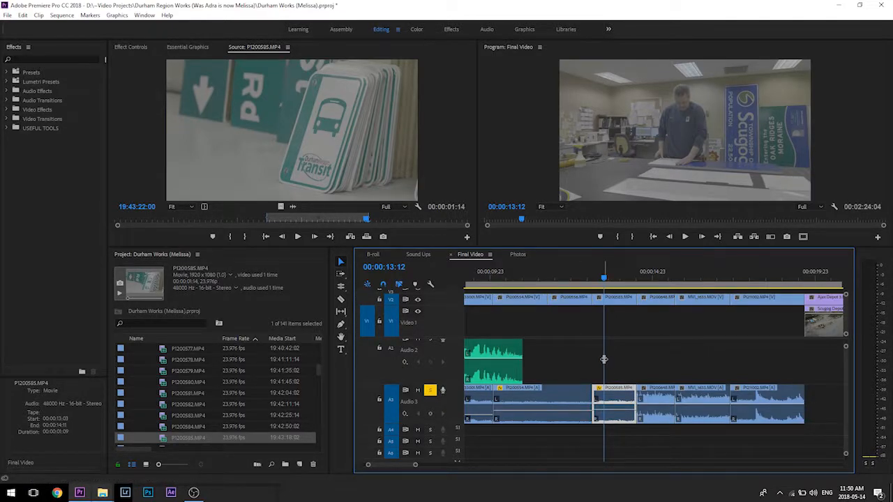
Step: Play the bucket truck shot and lower its P1200648.MP4 audio clip to about -15.7 dB
scroll(624, 360, down, 2)
click(598, 277)
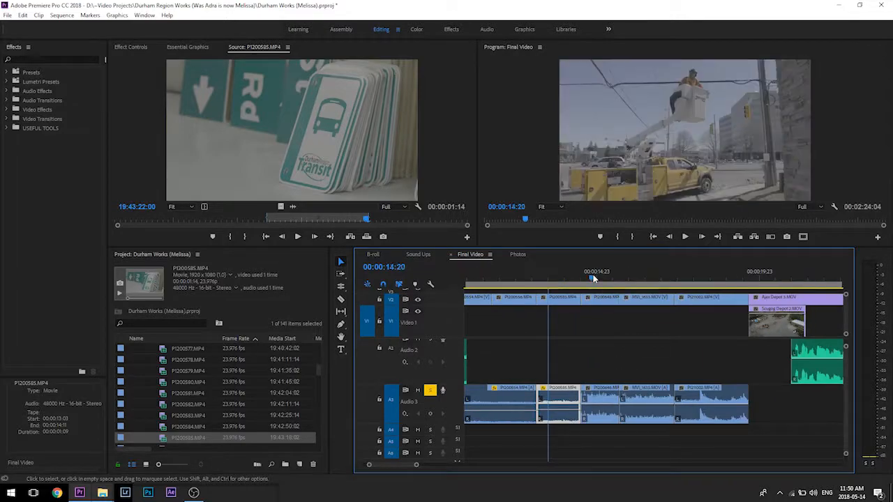
key(space)
key(space)
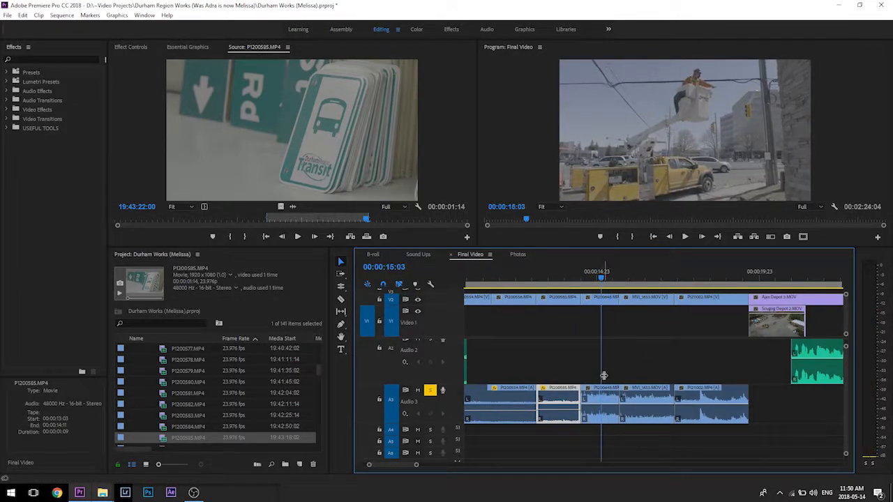
click(607, 411)
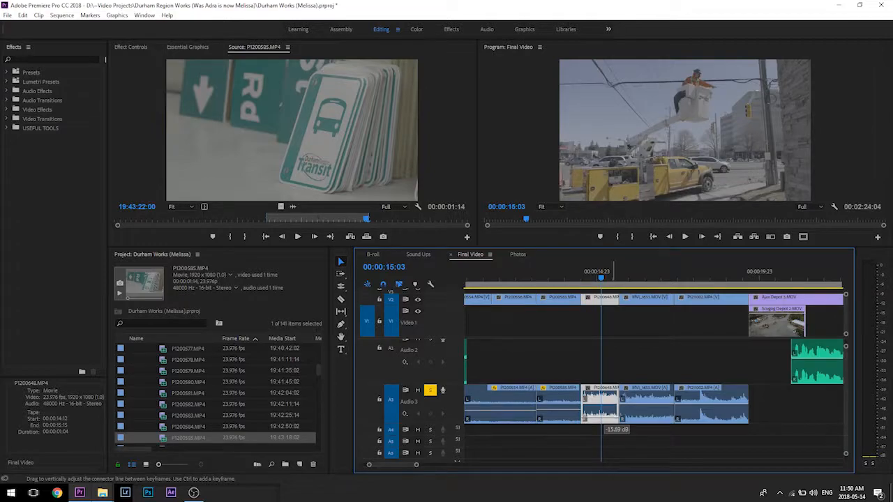
Step: Lower the MVI_1633.MOV audio under the excavator shot to about -8.5 dB and reduce the following P1211002.MP4 clip's volume
drag(640, 279, 652, 279)
click(640, 414)
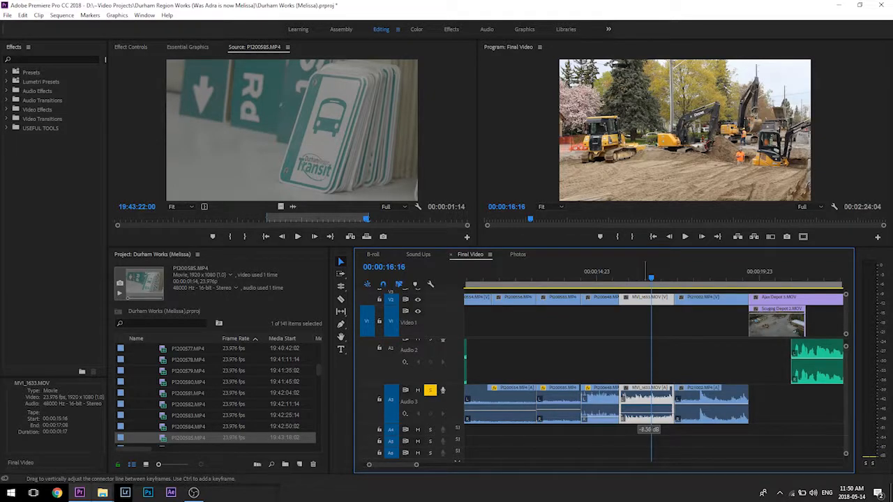
drag(669, 279, 758, 283)
click(713, 412)
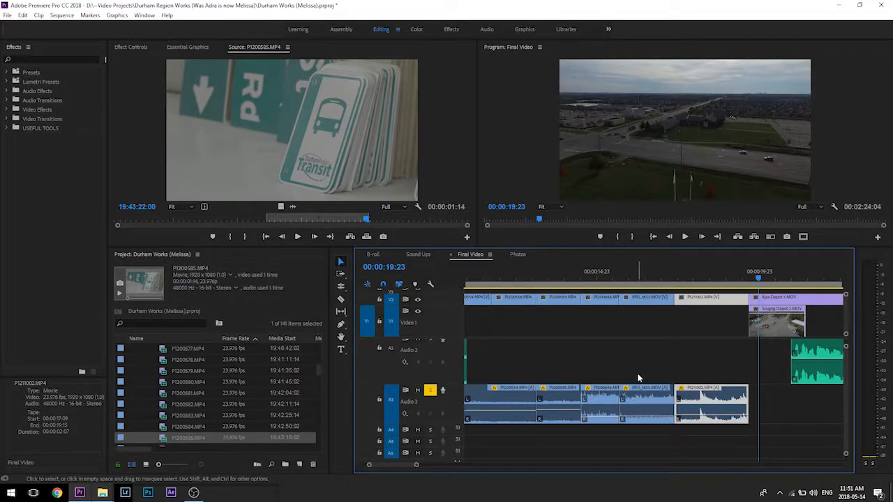
Step: Fine-tune the volumes of the P1200648.MP4, MVI_1633.MOV and P1211002.MP4 audio clips on Audio 3
scroll(638, 376, down, 2)
scroll(569, 381, up, 3)
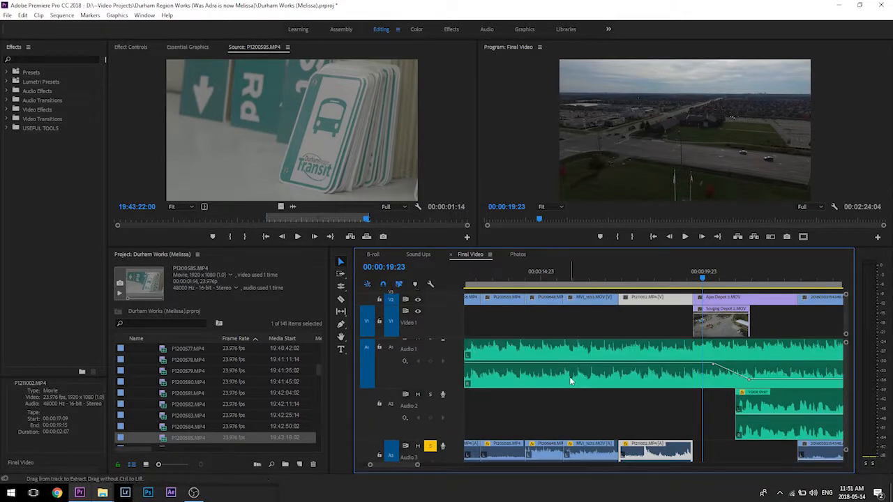
scroll(570, 382, up, 5)
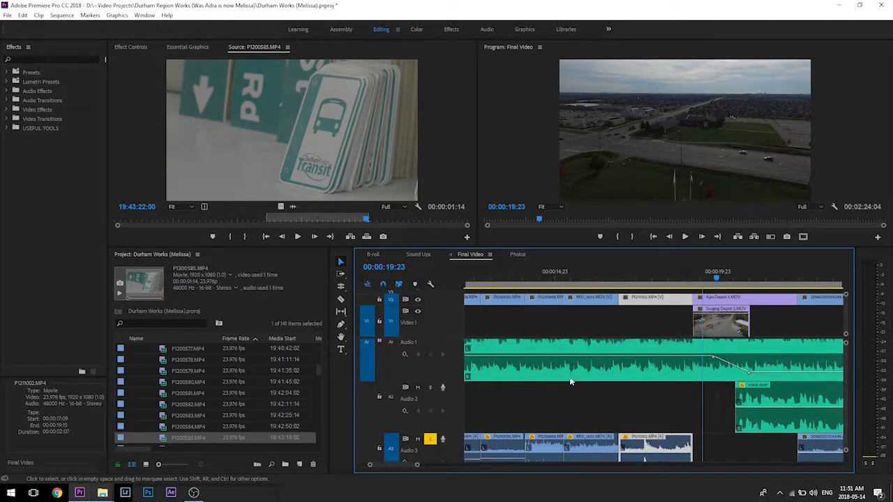
scroll(570, 377, down, 3)
click(643, 445)
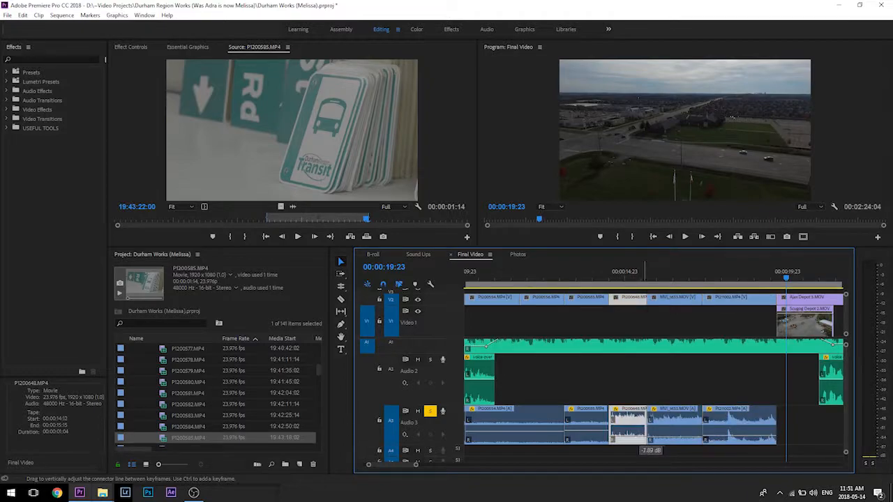
drag(662, 442, 663, 440)
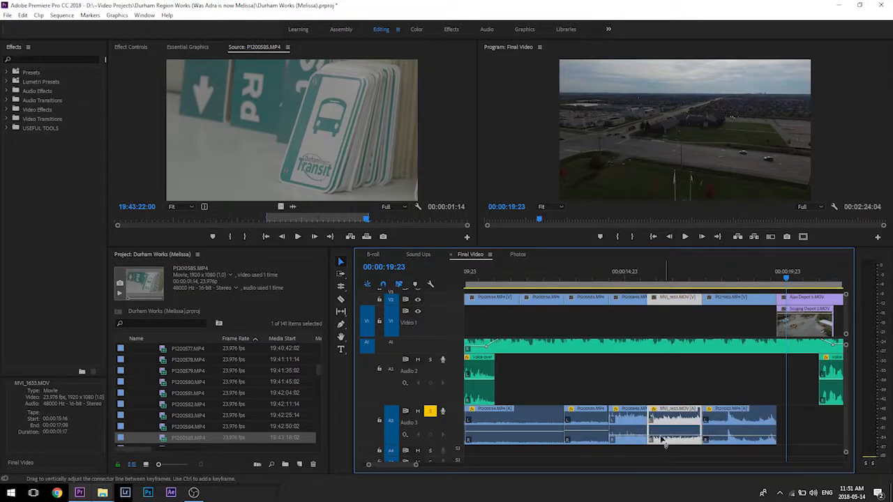
drag(722, 438, 724, 442)
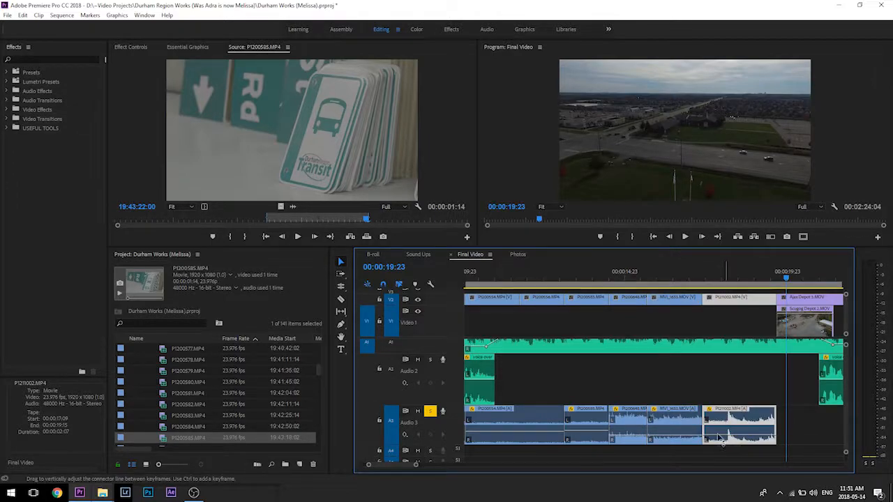
scroll(641, 388, up, 3)
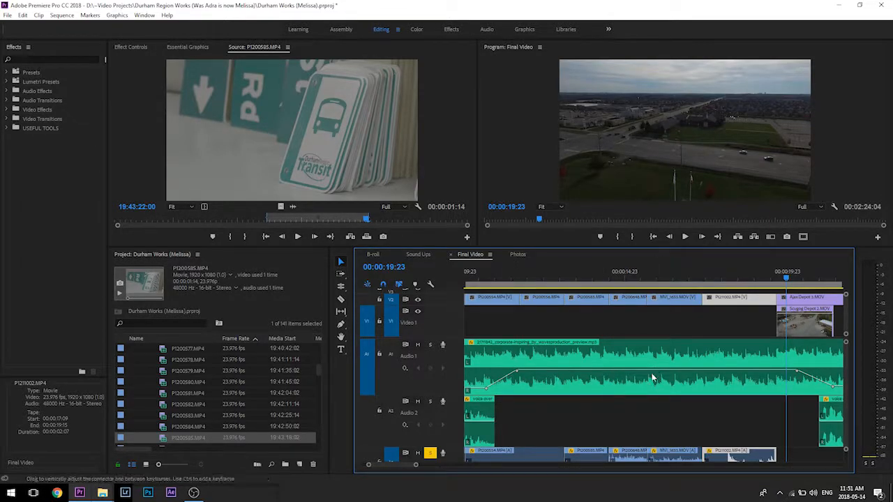
scroll(644, 397, down, 2)
scroll(644, 399, down, 3)
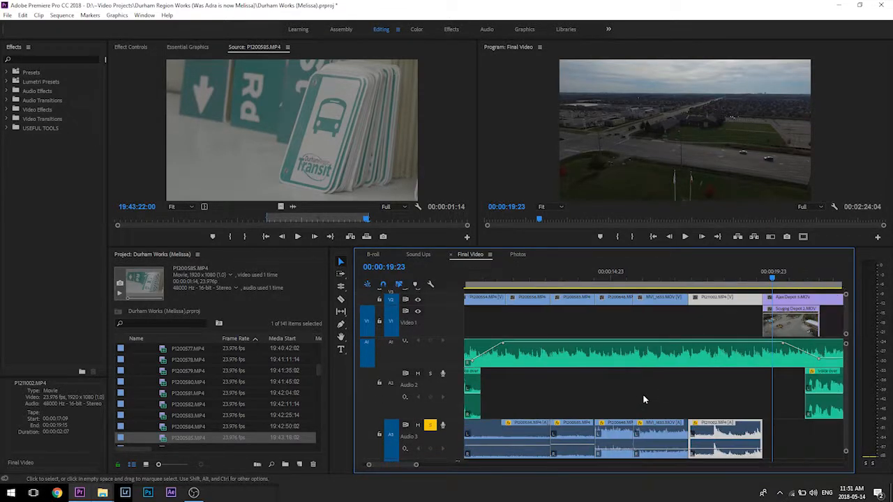
Step: Review the Ajax Depot 3.MOV aerial shot from its start, above the gap on Audio 3
scroll(613, 408, right, 2)
scroll(613, 408, right, 4)
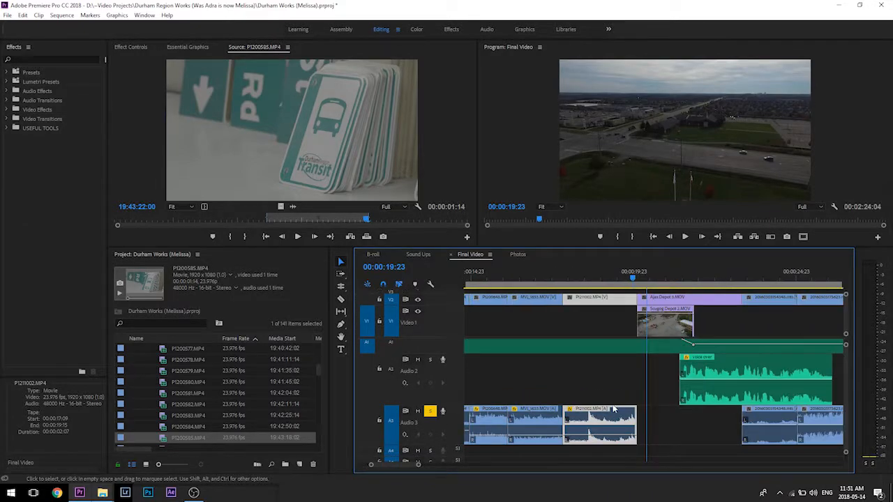
key(space)
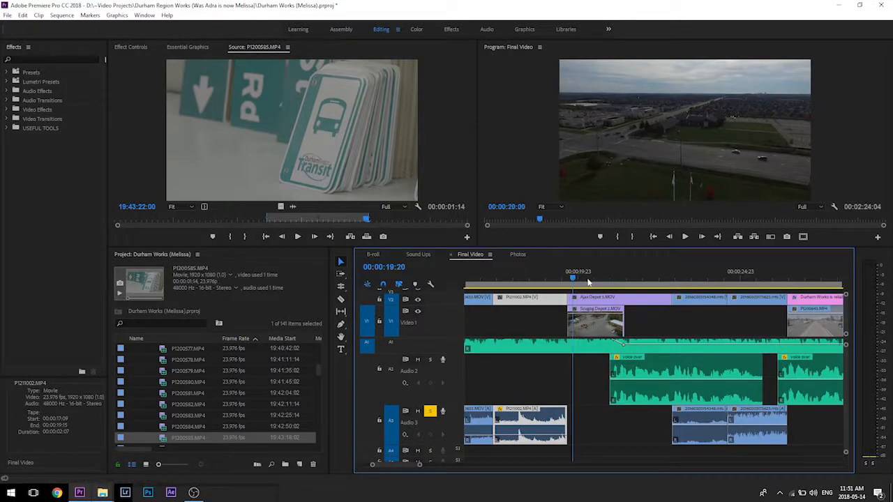
click(572, 282)
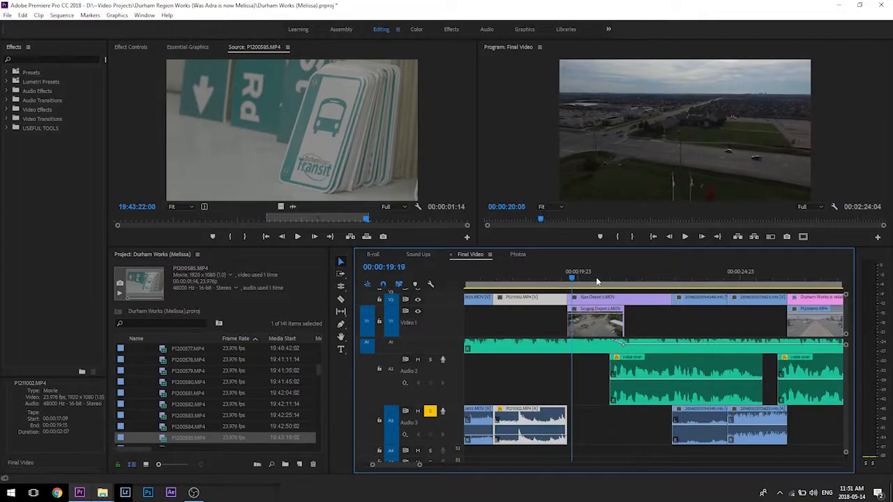
Step: Switch to File Explorer and copy city-traffic-1.mp3 from the ambient folder into the Durham Region Works project's SFX folder
mouse_move(102, 493)
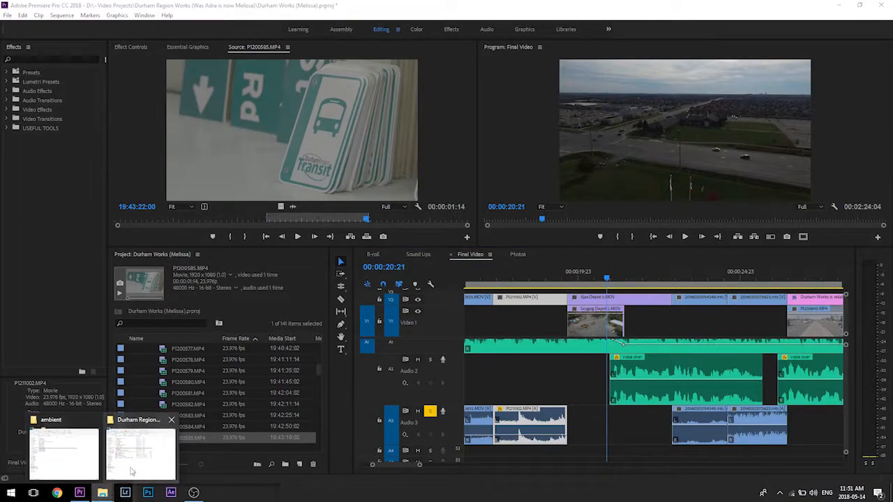
click(56, 454)
click(225, 272)
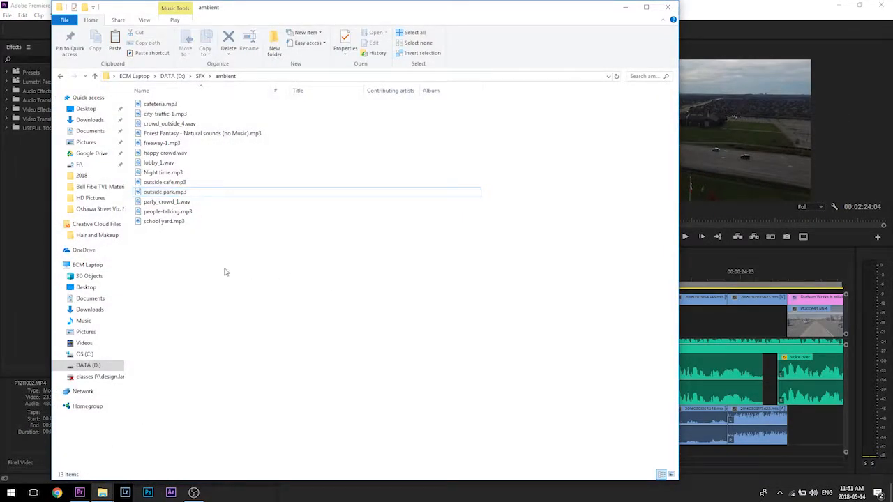
click(159, 117)
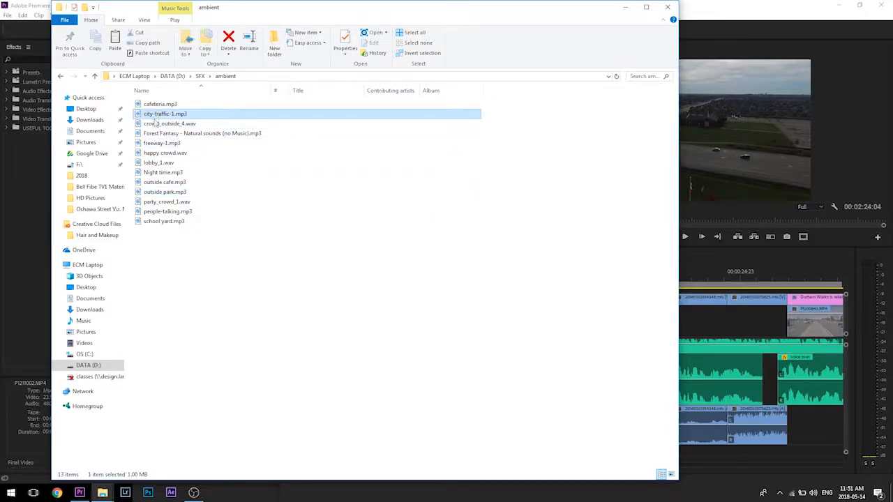
drag(140, 118, 126, 199)
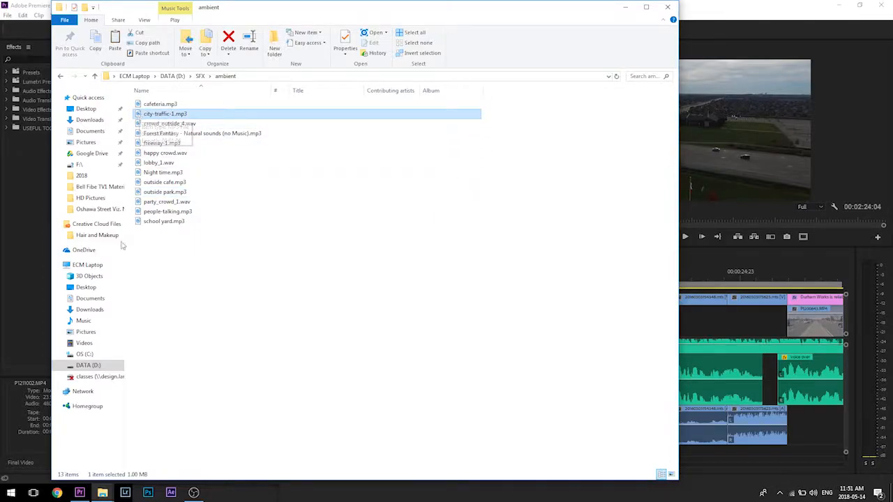
drag(103, 492, 405, 236)
double_click(419, 236)
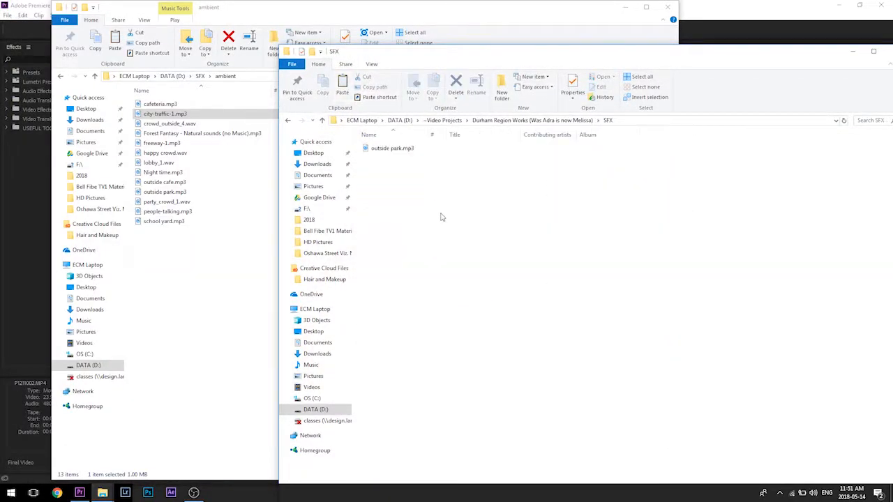
click(625, 7)
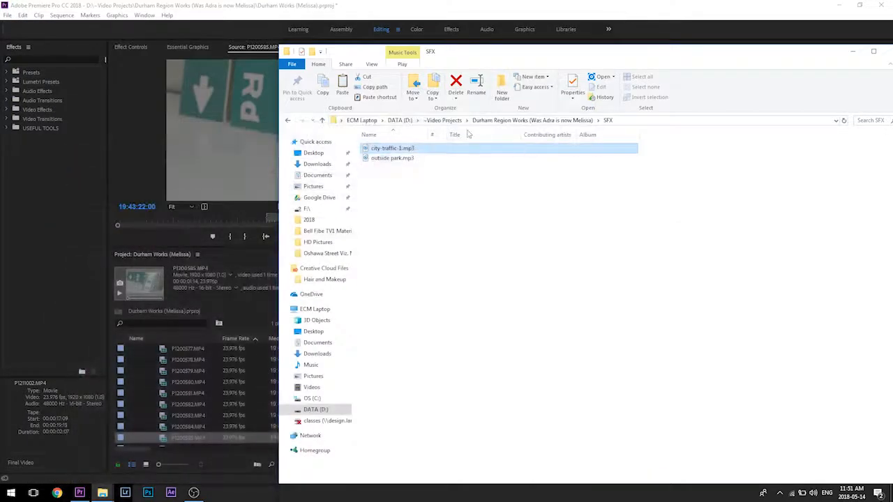
Step: Import city-traffic-1.mp3 from File Explorer into the SFX bin of the Premiere Pro project
drag(368, 151, 140, 397)
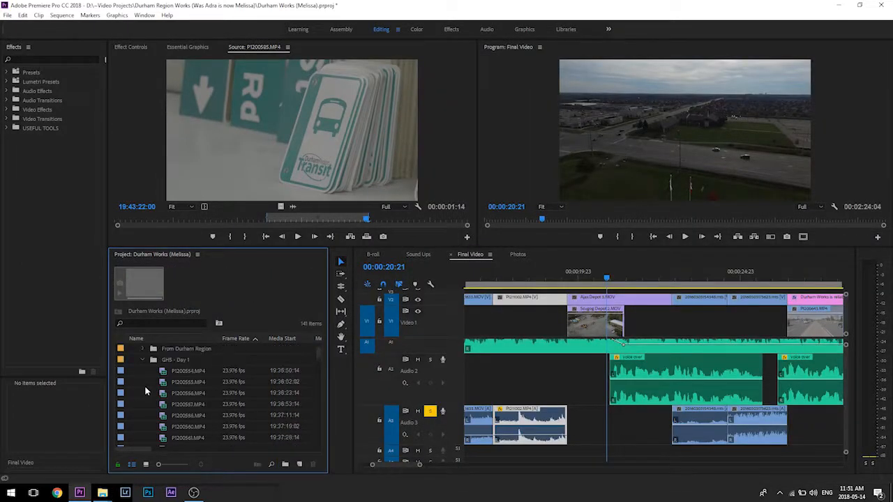
click(132, 383)
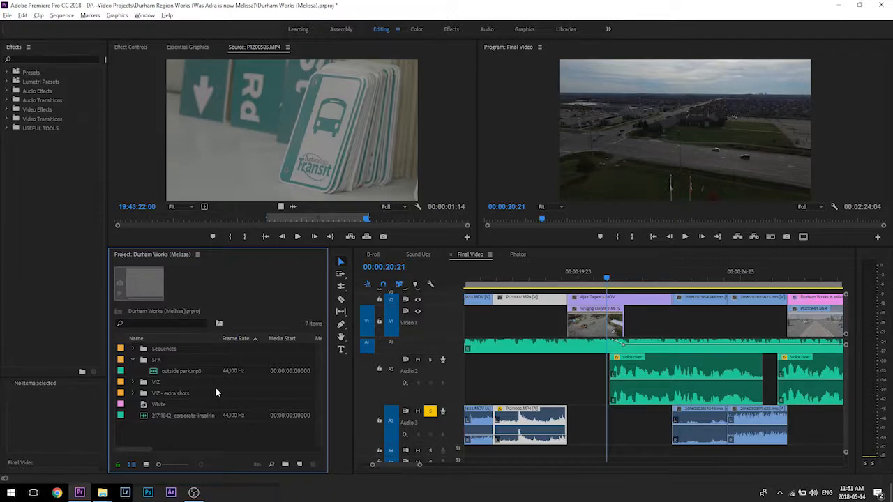
key(alt+Tab)
drag(368, 151, 144, 359)
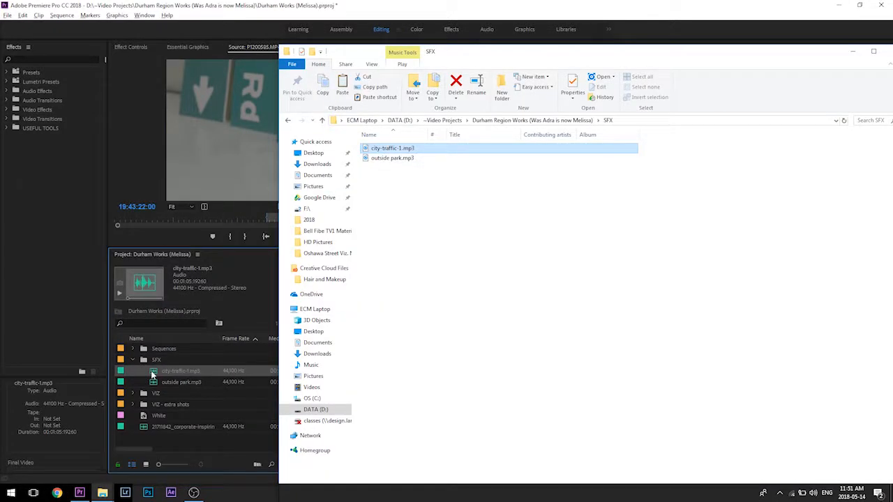
Step: Open city-traffic-1.mp3 in the source monitor and mark a short range ending at 00;00;31;14
double_click(153, 372)
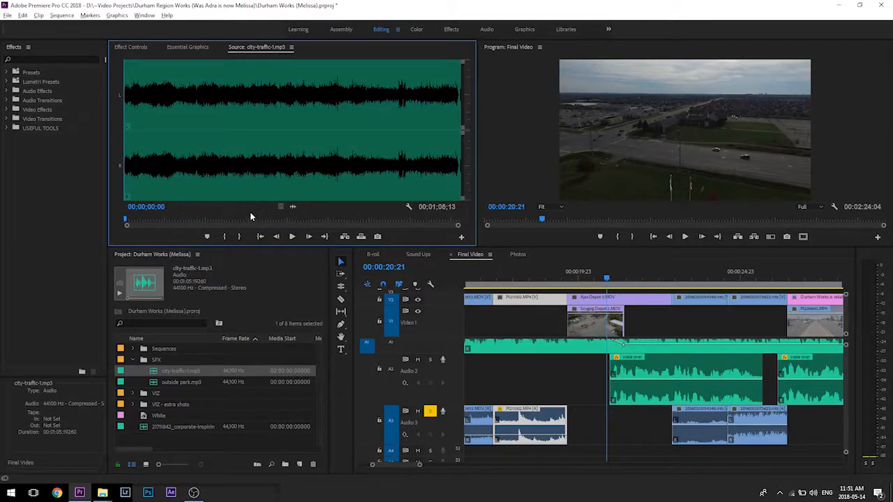
drag(257, 221, 293, 223)
key(i)
key(o)
drag(609, 340, 391, 196)
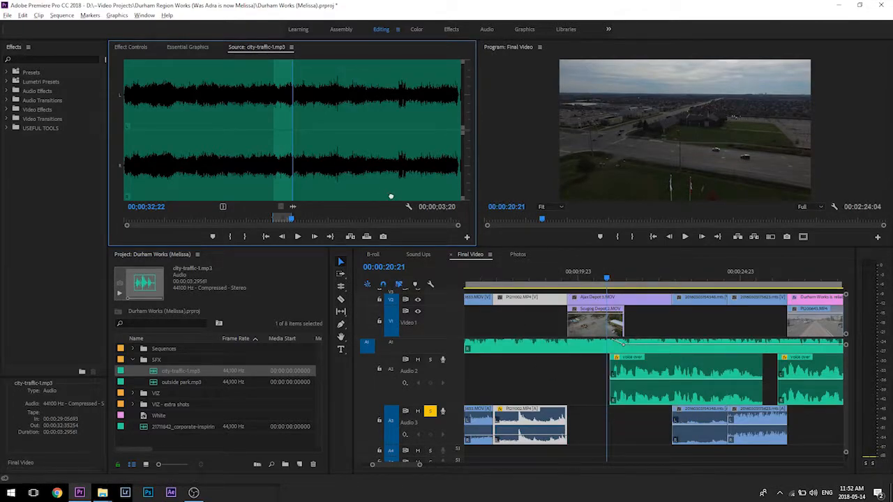
drag(292, 220, 285, 220)
key(o)
Step: Place the marked city-traffic-1.mp3 range on Audio 3 under the Ajax Depot aerial shot and lower it to about -14.24 dB
drag(282, 152, 574, 433)
drag(646, 422, 631, 440)
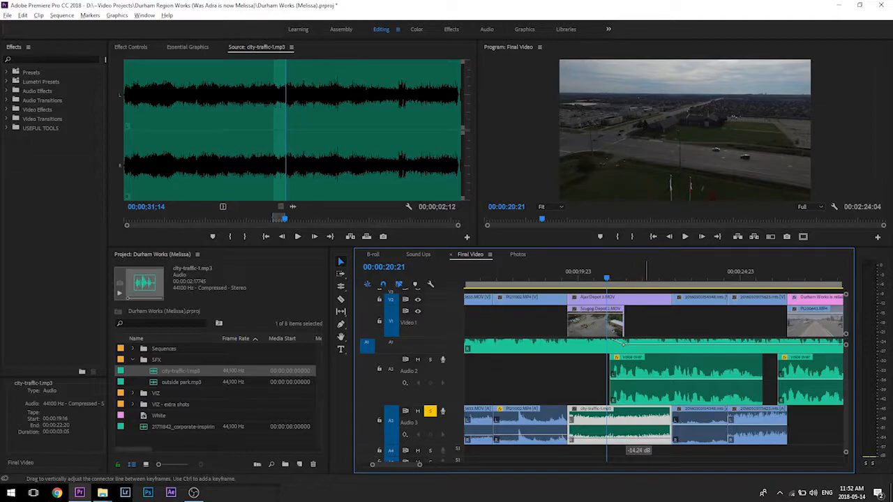
drag(631, 440, 632, 440)
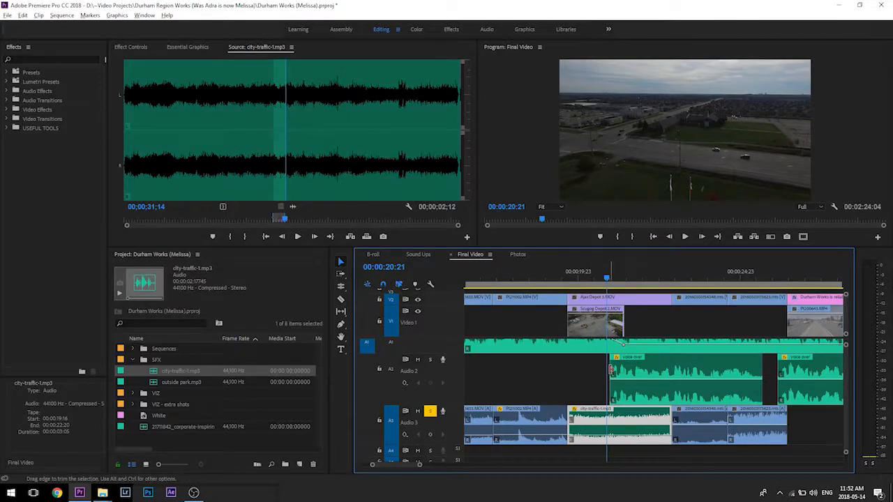
Step: Keyframe the city-traffic-1.mp3 volume to drop from about -12.99 dB at 00:00:20:09 as the voice-over begins
scroll(610, 371, up, 2)
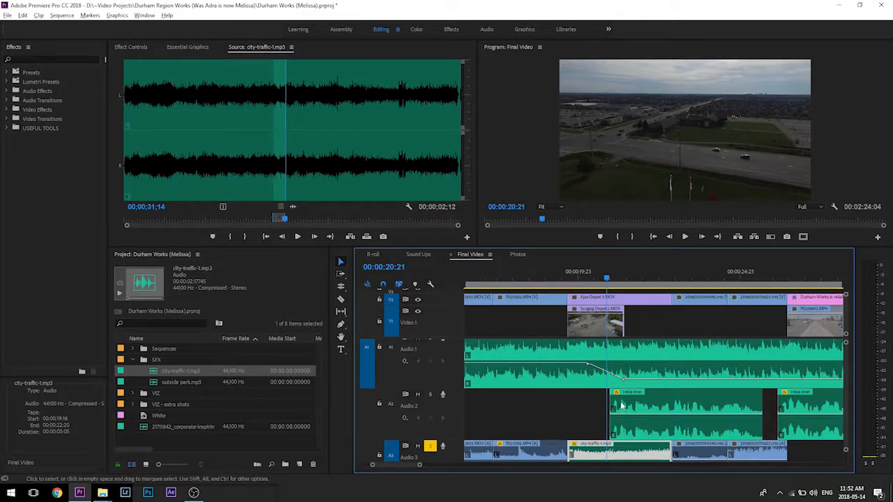
scroll(630, 411, down, 2)
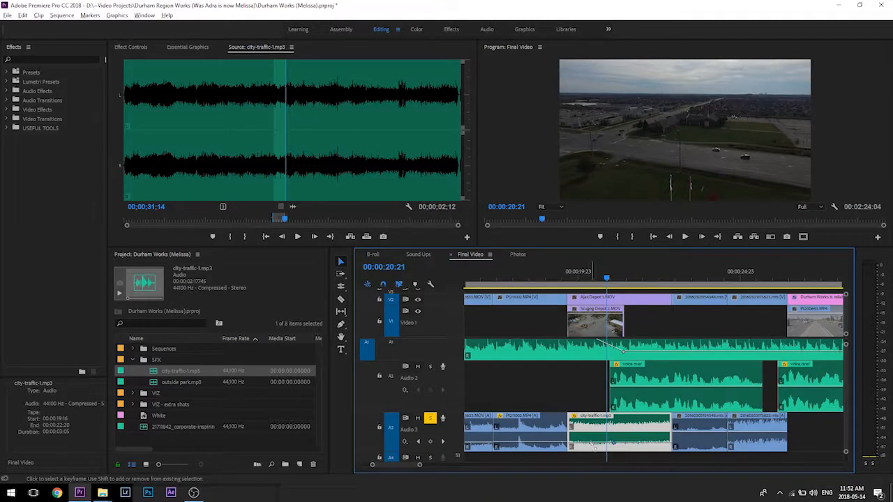
drag(617, 448, 615, 449)
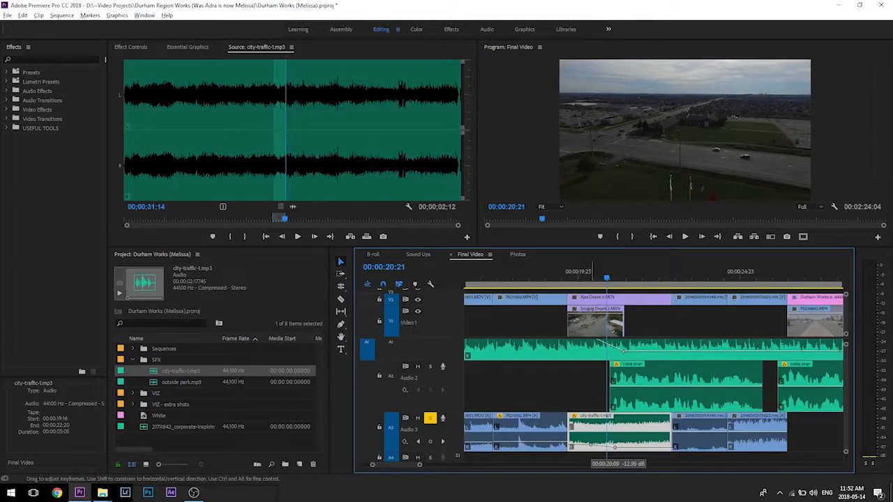
Step: Play through the window blinds shot and the following driving shot to check their sound on Audio 3
click(564, 279)
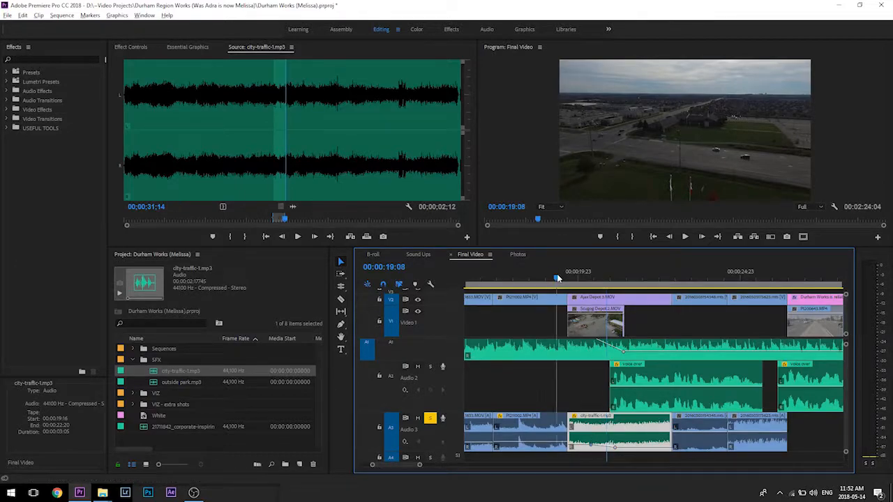
drag(565, 279, 525, 302)
key(minus)
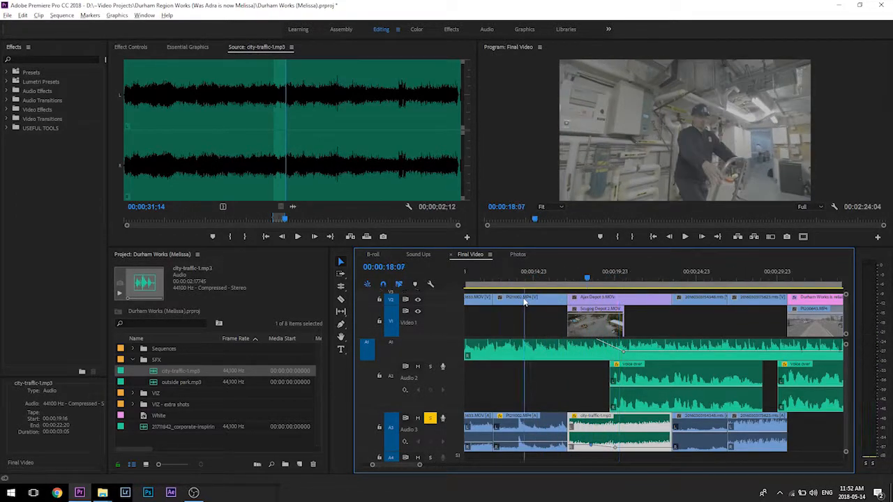
click(679, 279)
key(equal)
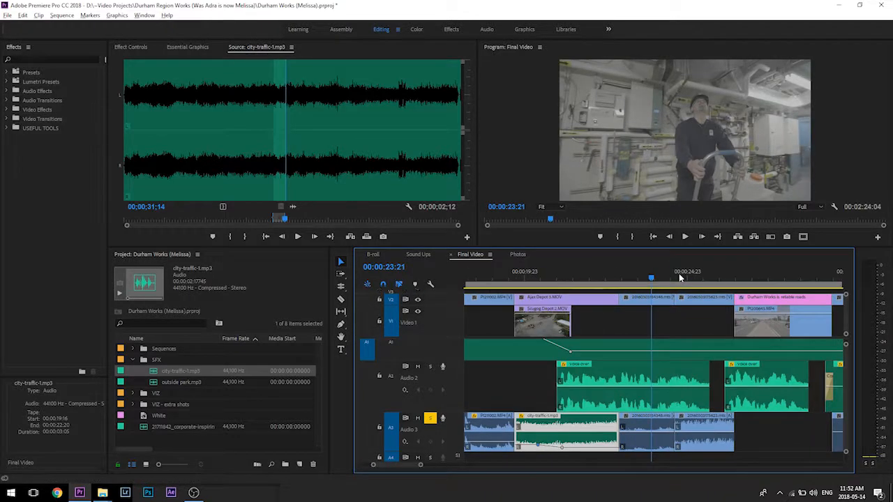
click(631, 436)
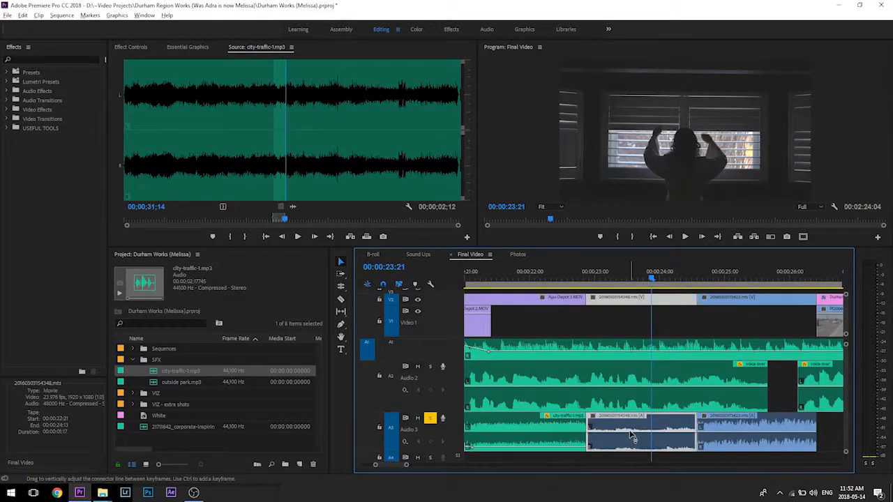
drag(641, 278, 741, 286)
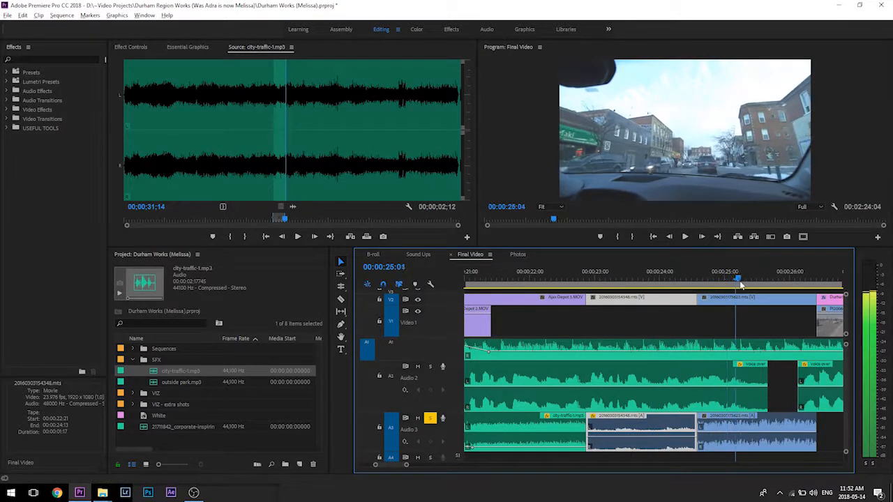
click(681, 279)
key(space)
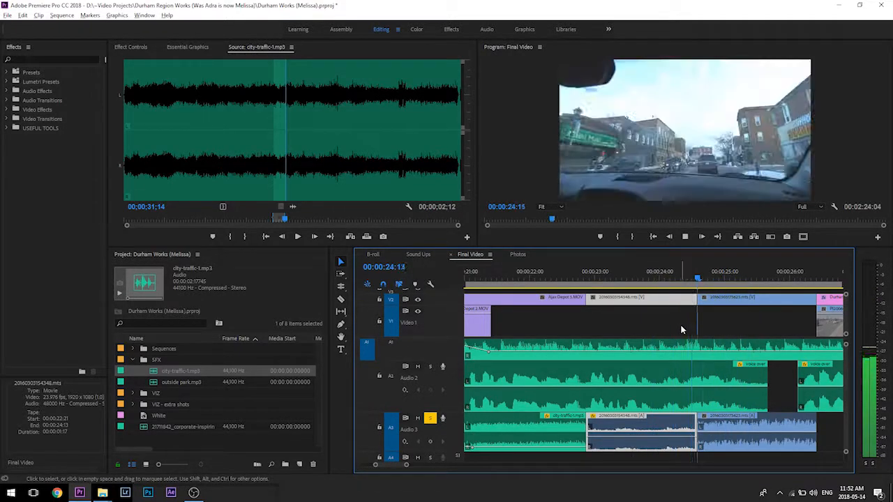
key(space)
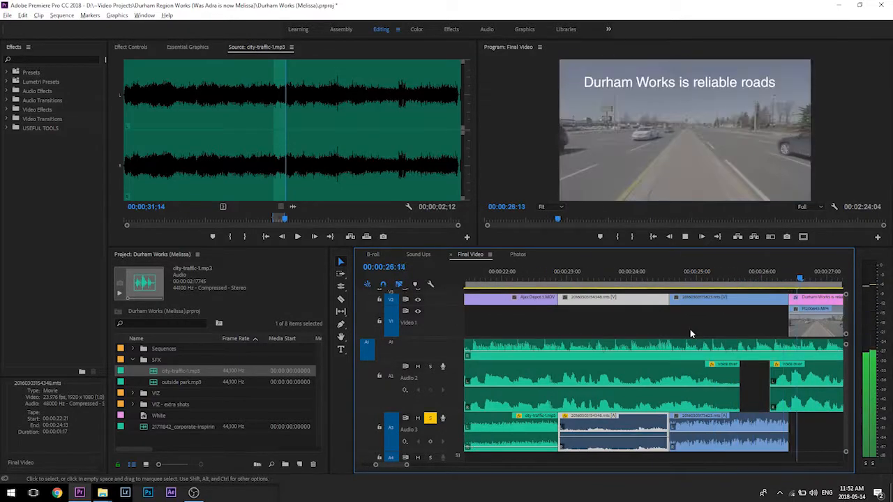
Step: Review the "Durham Works is reliable roads" title shot above the gap on Audio 3
key(minus)
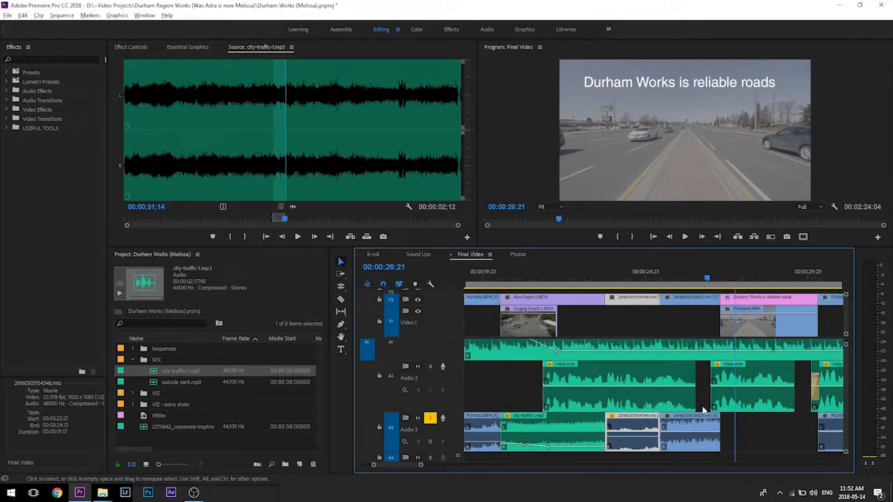
scroll(630, 275, down, 3)
click(630, 275)
drag(630, 276, 694, 278)
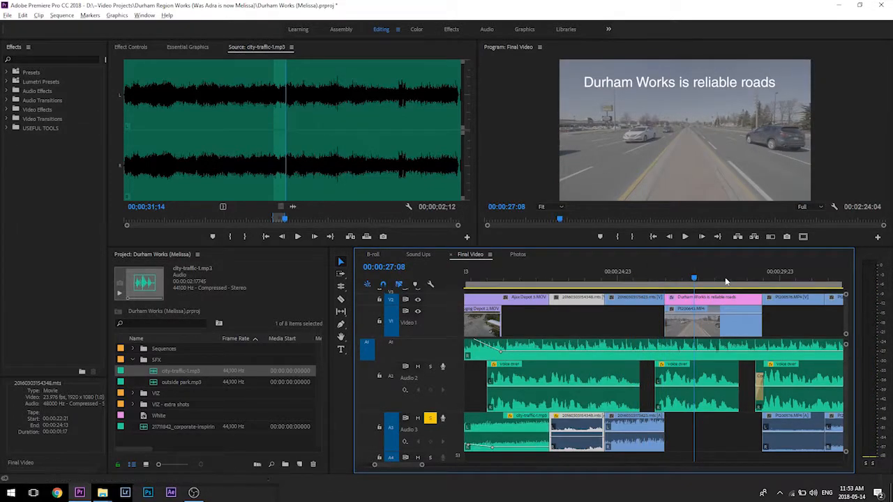
click(681, 279)
drag(682, 279, 684, 279)
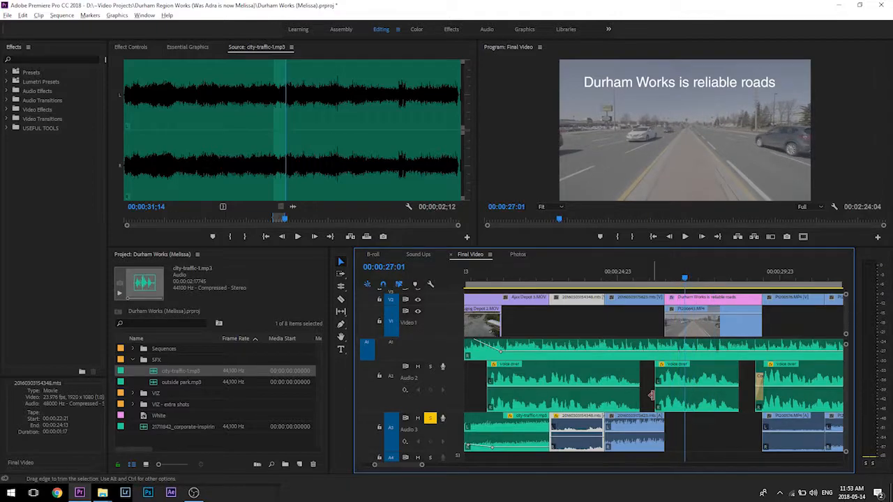
Step: Lower the audio level of the clip just before the "Durham Works is reliable roads" shot to about -5.15 dB
click(647, 439)
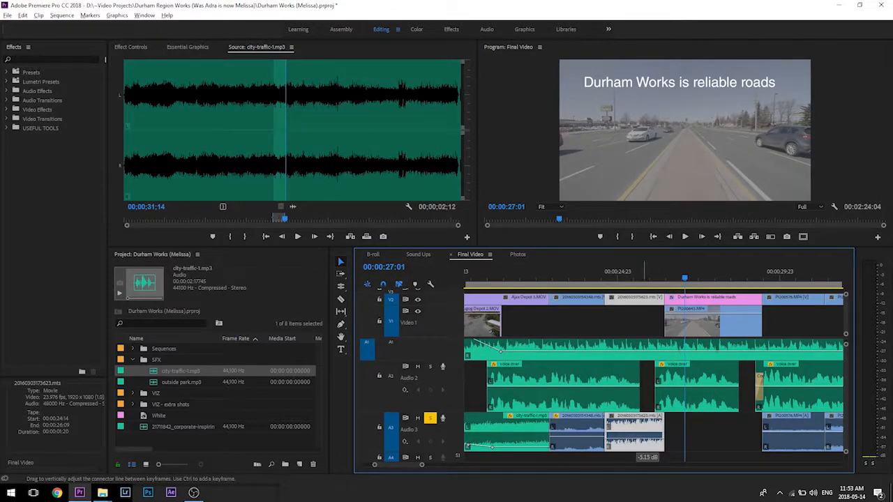
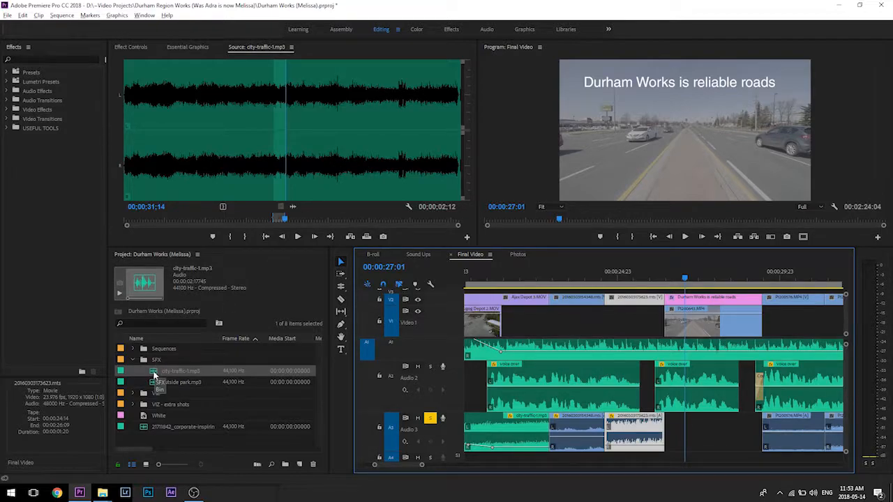
Step: Place the 00;00;46;13–00;00;47;16 section of city-traffic-1.mp3 on Audio 3, filling the "Durham Works is reliable roads" shot, at -17.43 dB
drag(366, 179, 362, 171)
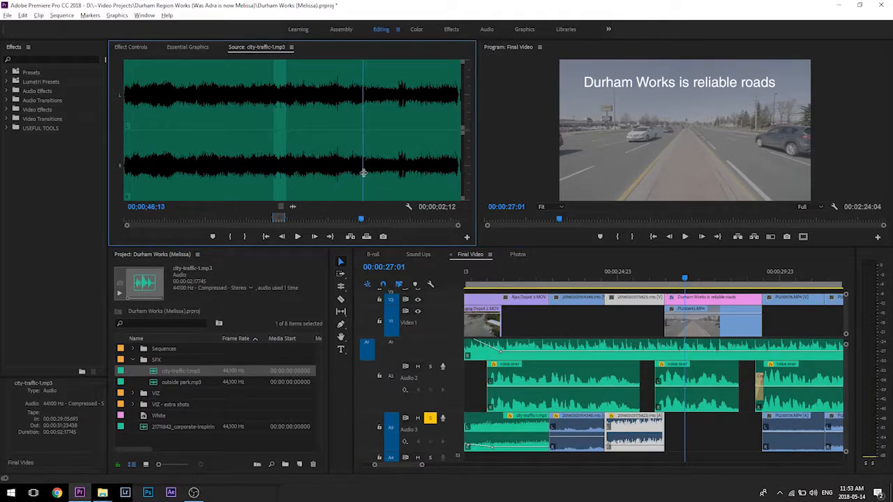
key(i)
click(369, 169)
key(o)
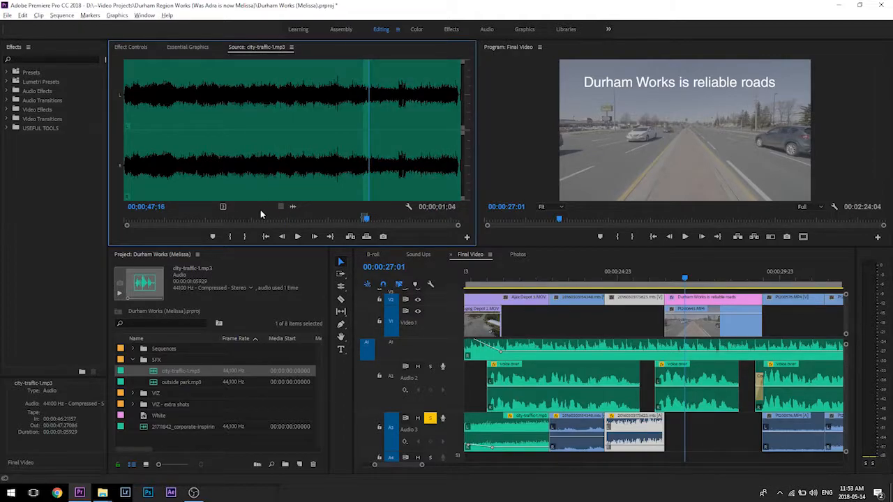
drag(292, 207, 722, 446)
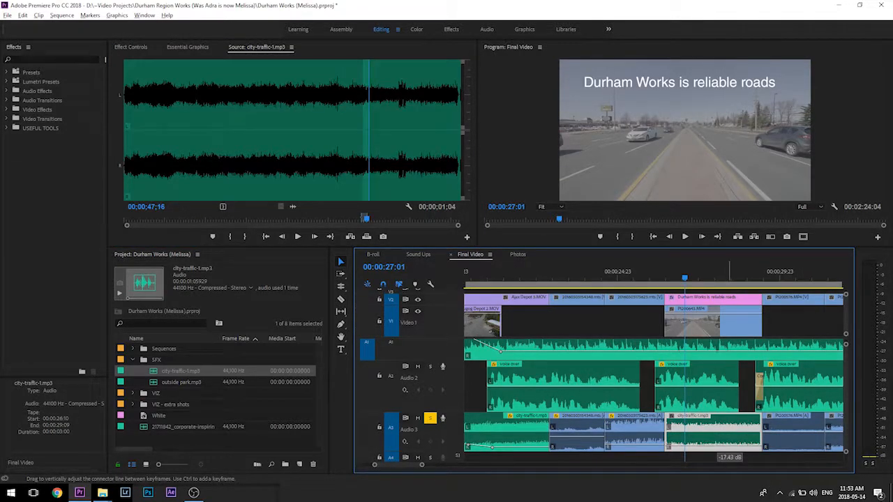
Step: Play back the sequence from the "reliable roads" shot through the clips after it to check the Audio 3 sound
scroll(654, 435, down, 5)
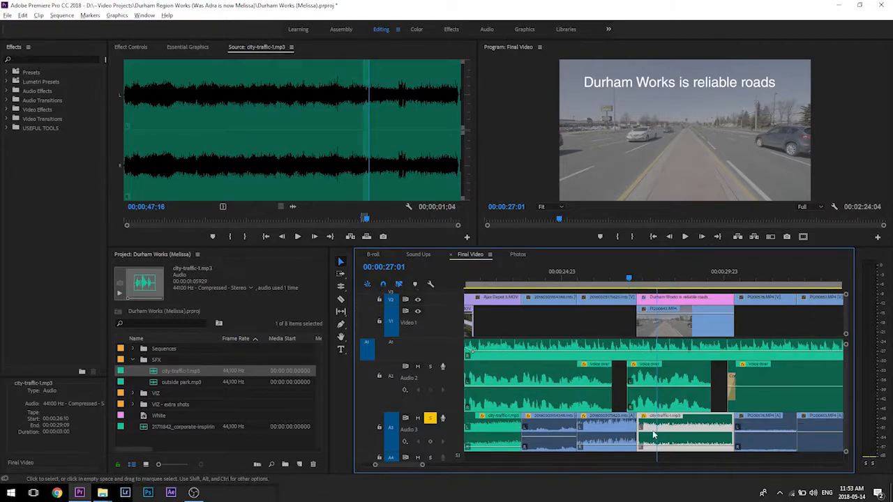
scroll(652, 429, down, 3)
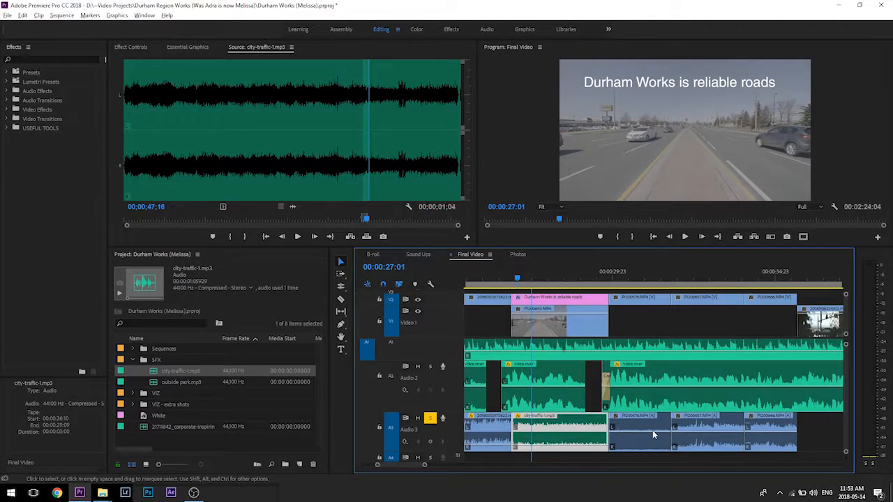
click(604, 266)
key(space)
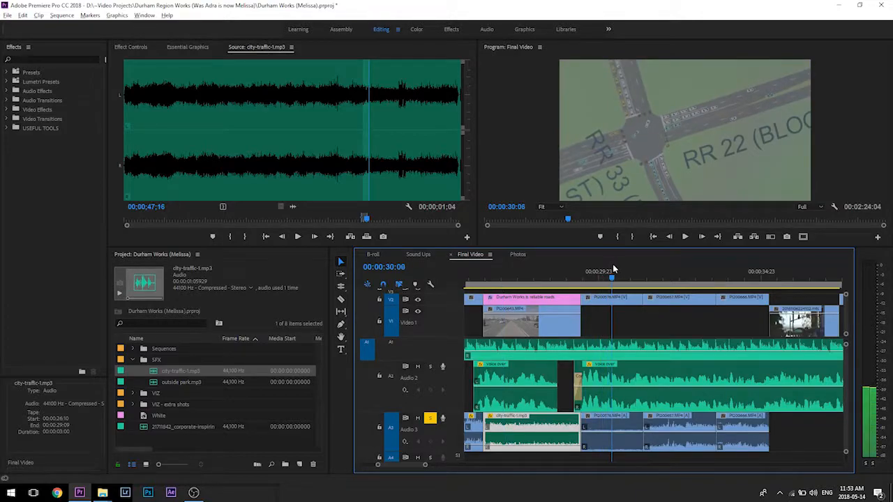
drag(601, 277, 528, 275)
key(space)
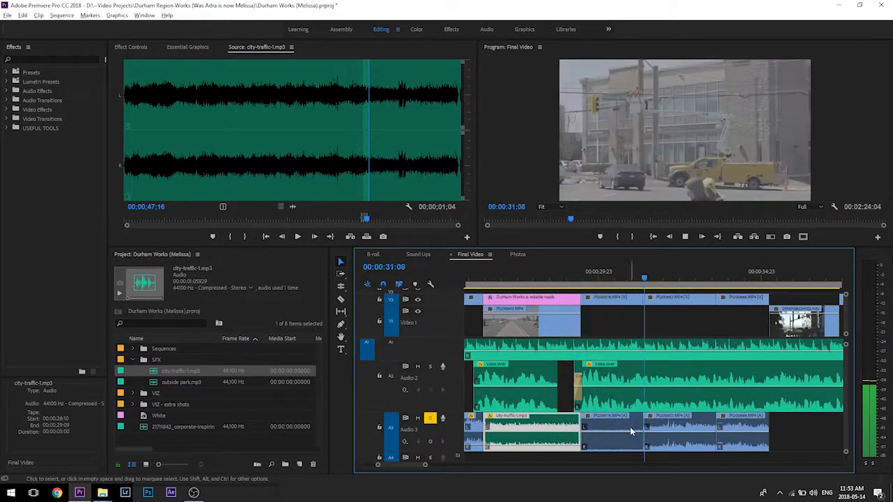
key(space)
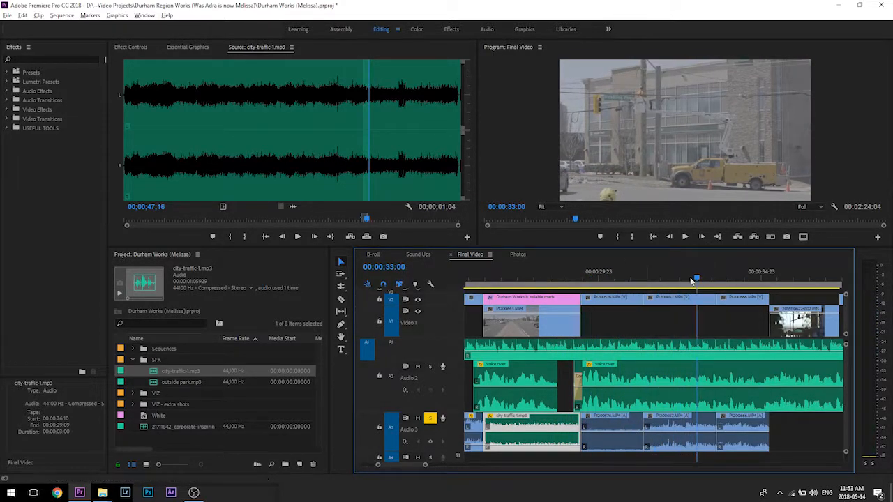
Step: Delete the audio of the clip following the "reliable roads" shot and extend the city-traffic-1.mp3 clip across the gap
click(614, 431)
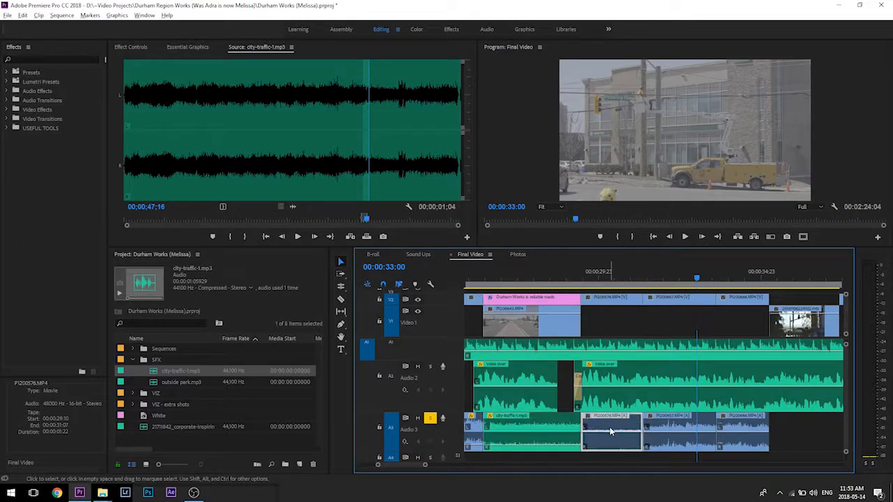
key(Delete)
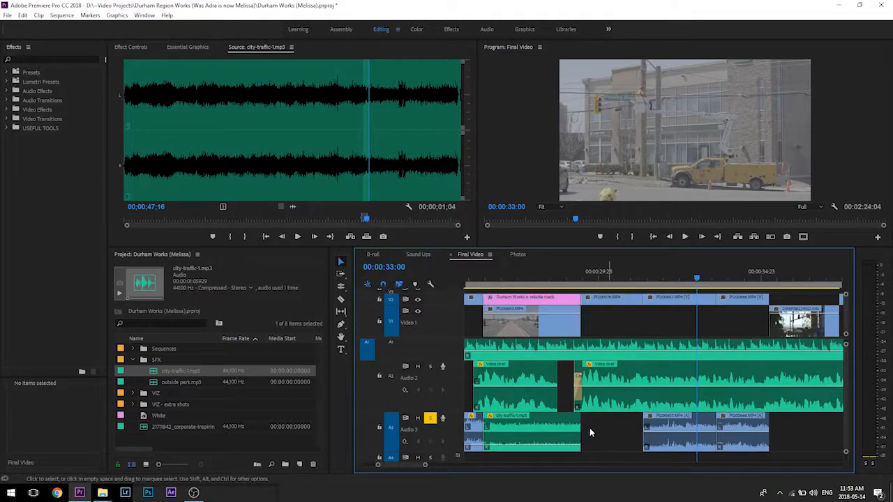
key(e)
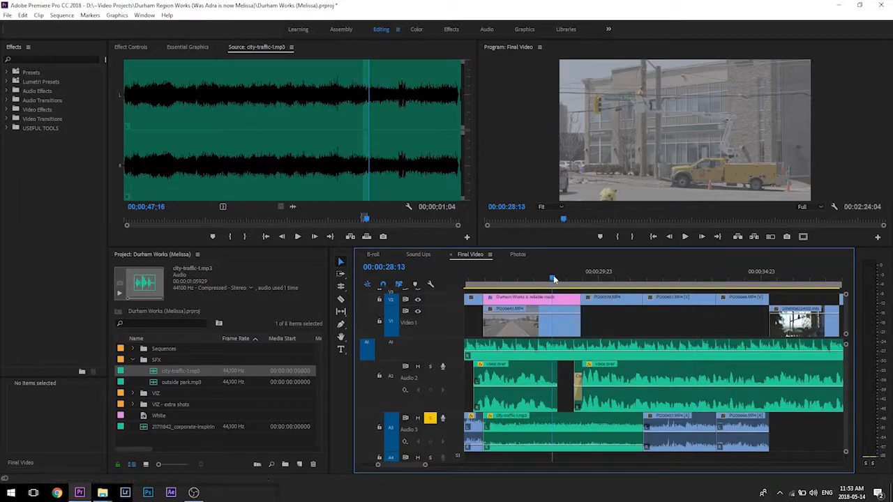
Step: Play back the sequence from 00:00:28:13 to hear the extended traffic sound and the two clips after it
click(552, 278)
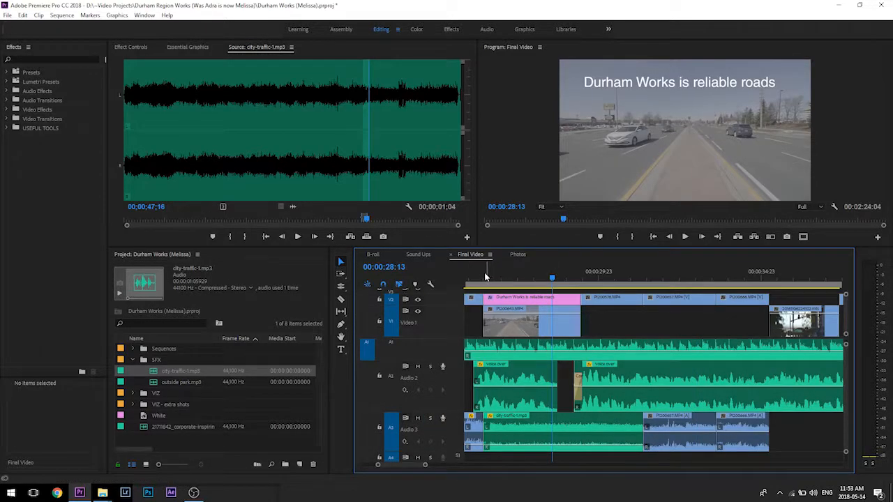
key(space)
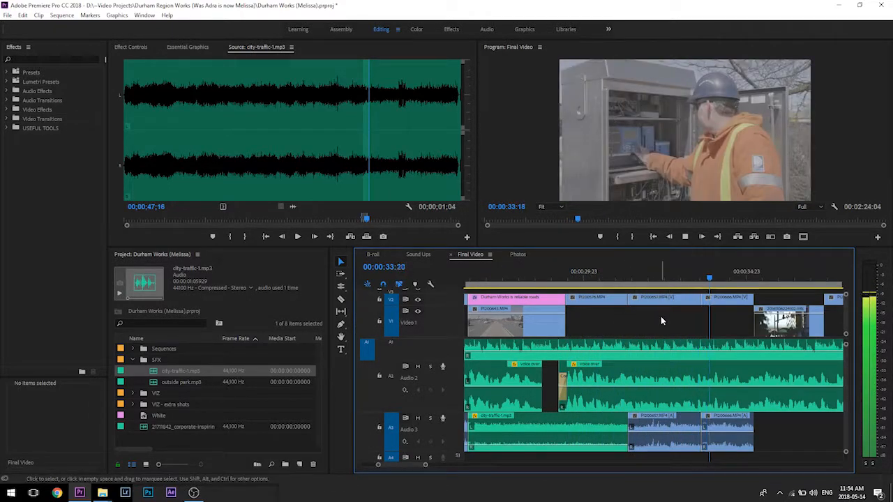
key(space)
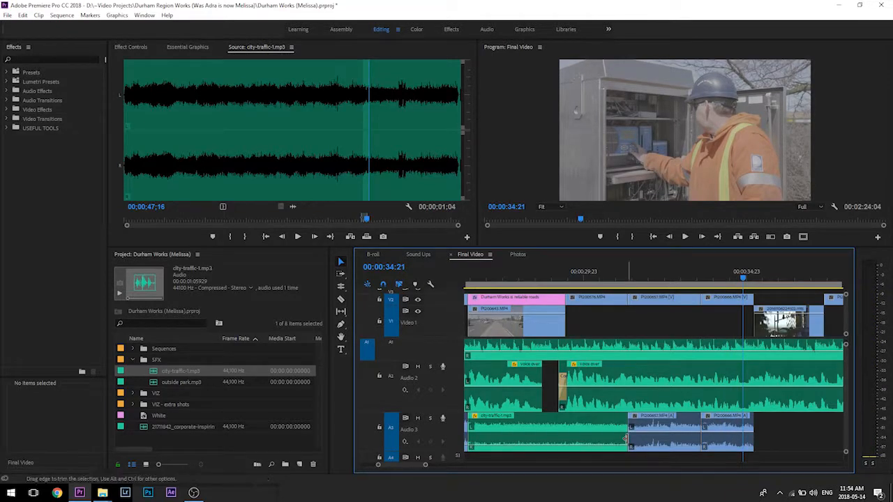
Step: Lower the audio of P1200657.MP4 to about -3.45 dB and reduce the audio level of P1200666.MP4
drag(660, 441, 660, 436)
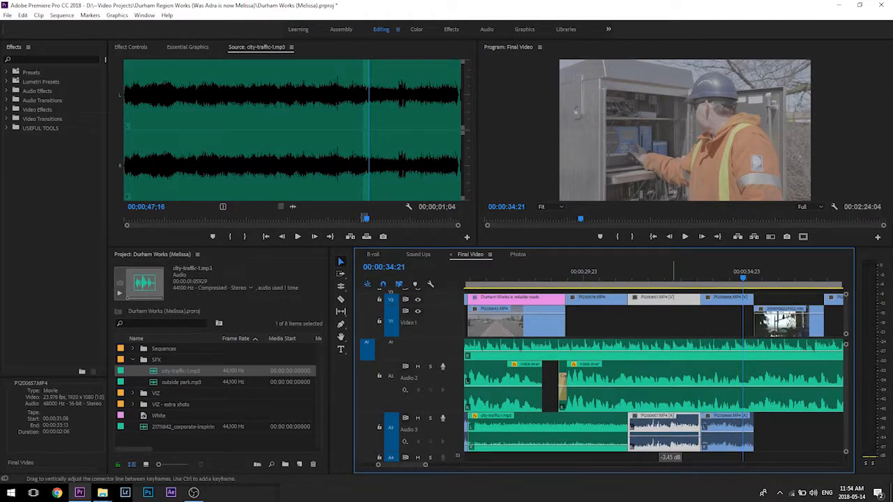
drag(723, 438, 723, 450)
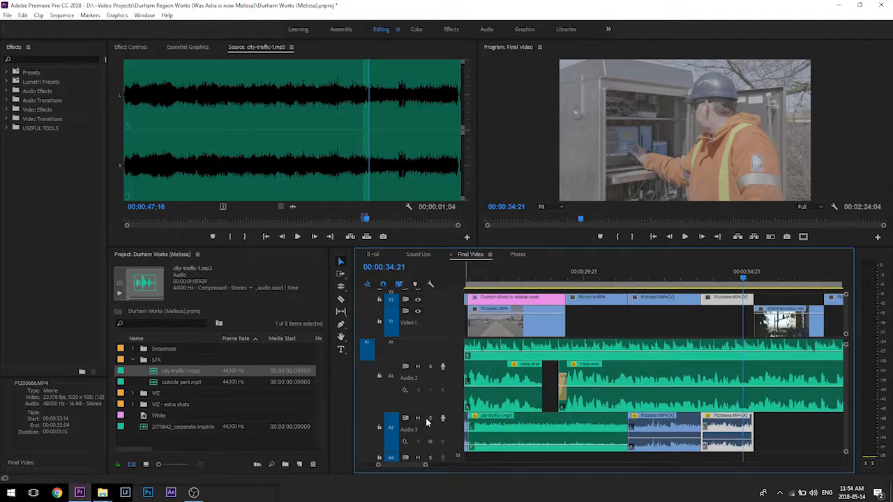
Step: Mark a short section of city-traffic-1.mp3 ending at 00;00;15;13 and place it on Audio 3 under the whole bus shot
scroll(406, 468, left, 5)
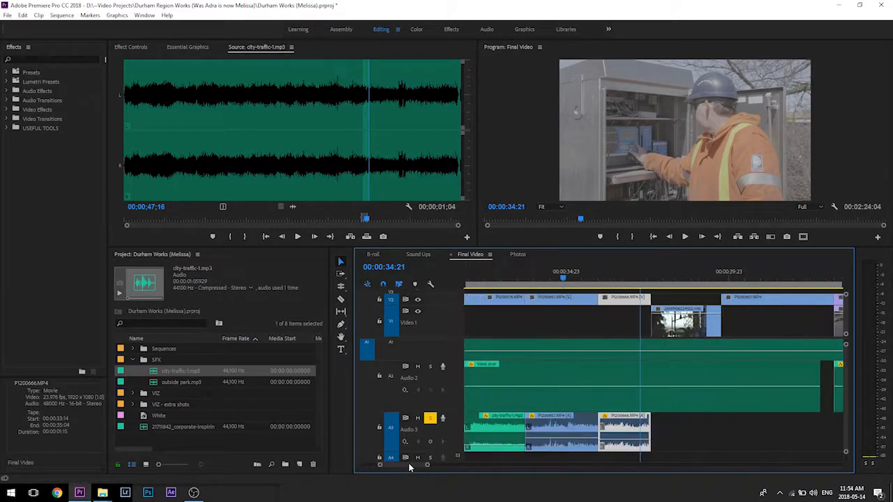
scroll(406, 467, right, 5)
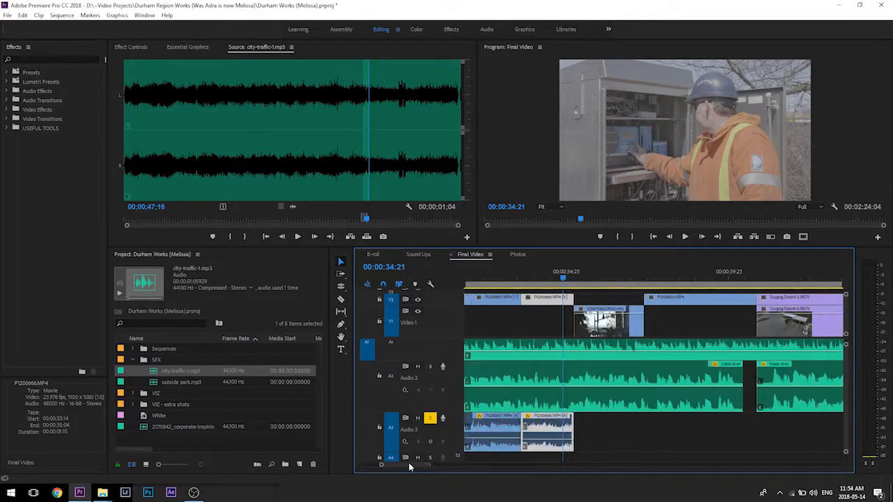
click(556, 279)
drag(558, 279, 617, 276)
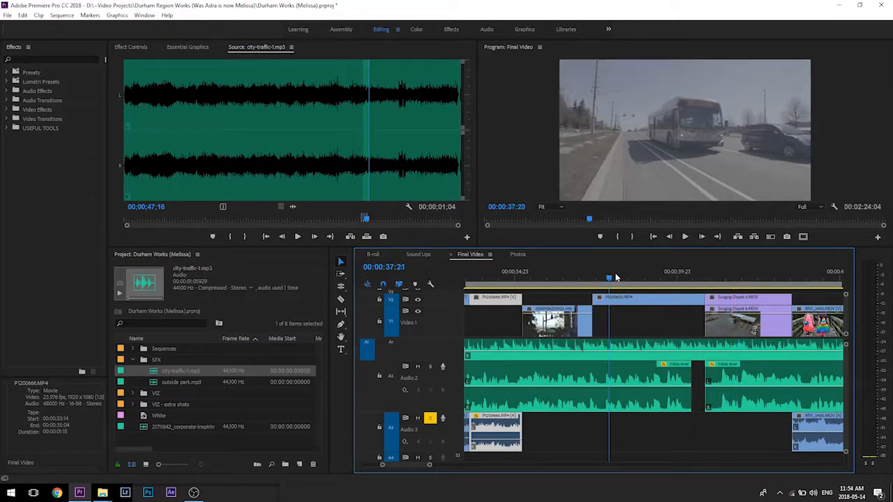
key(minus)
click(636, 281)
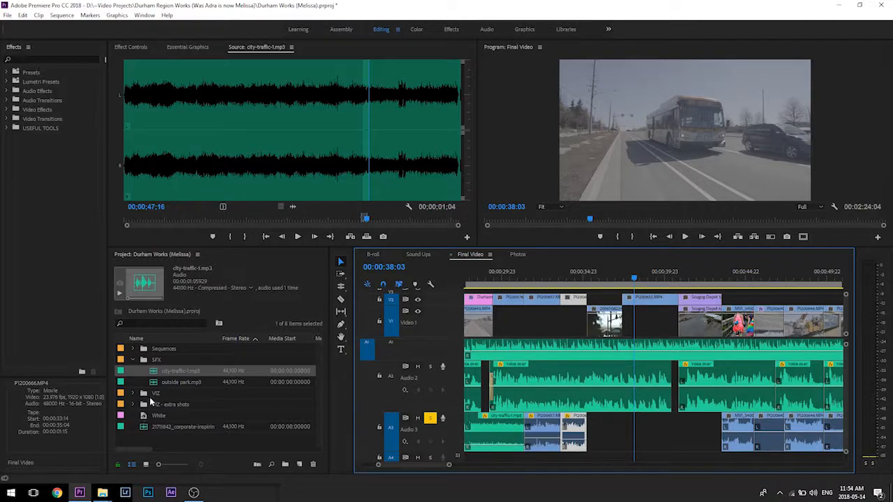
click(154, 376)
click(199, 137)
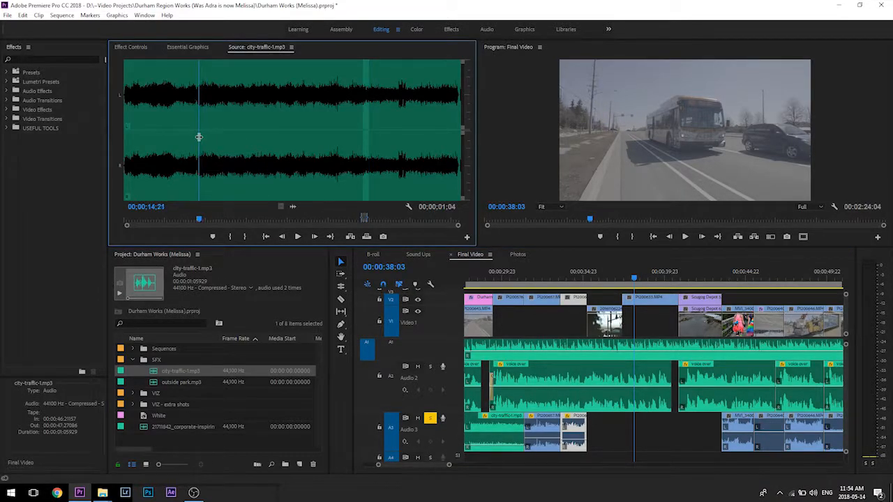
key(i)
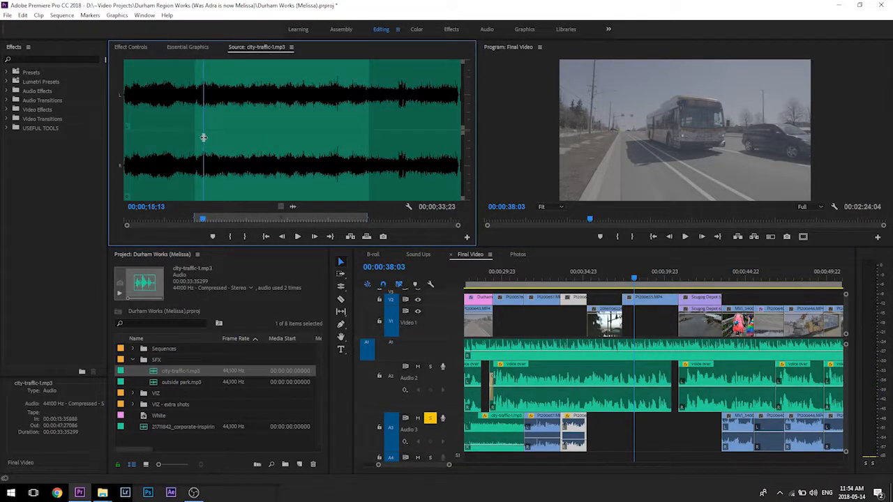
key(o)
drag(538, 362, 677, 423)
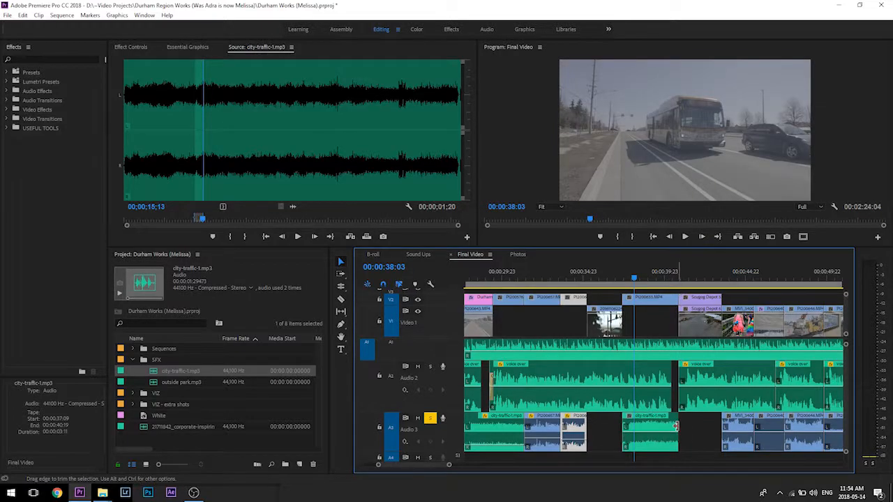
Step: Paste the Volume, Channel Volume and Panner attributes of the earlier city-traffic-1.mp3 clip onto the one under the bus shot
click(499, 432)
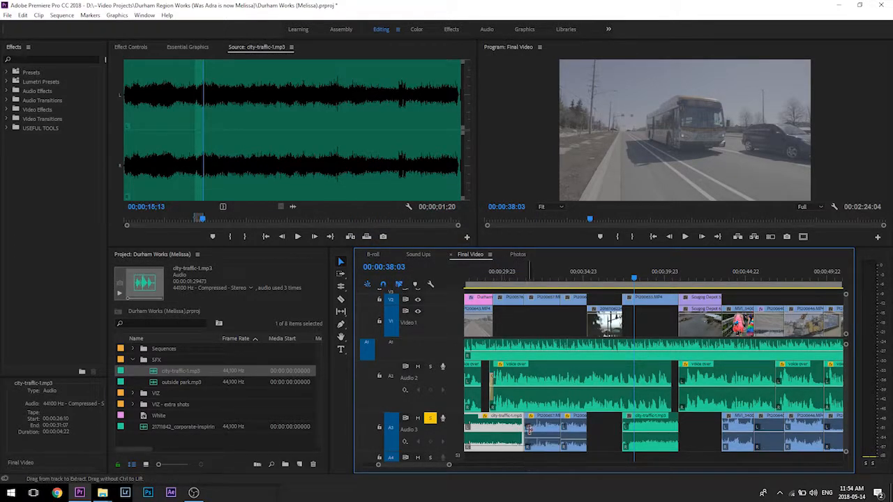
click(646, 429)
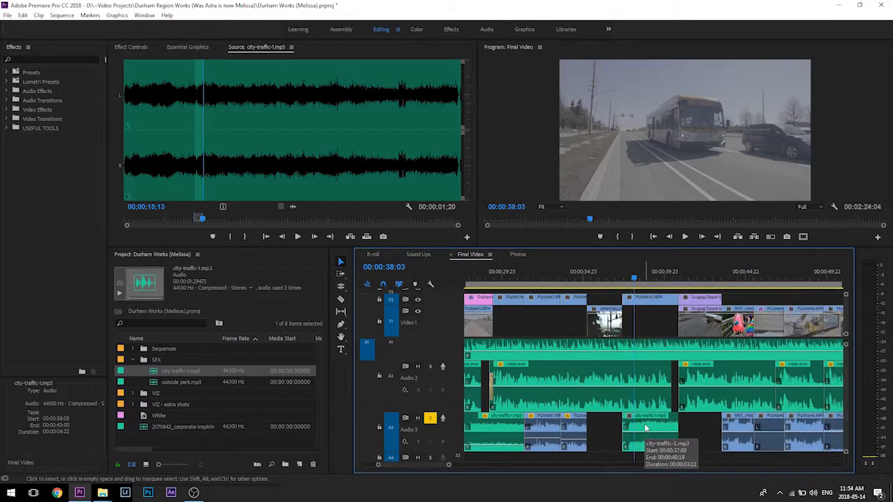
key(ctrl+alt+v)
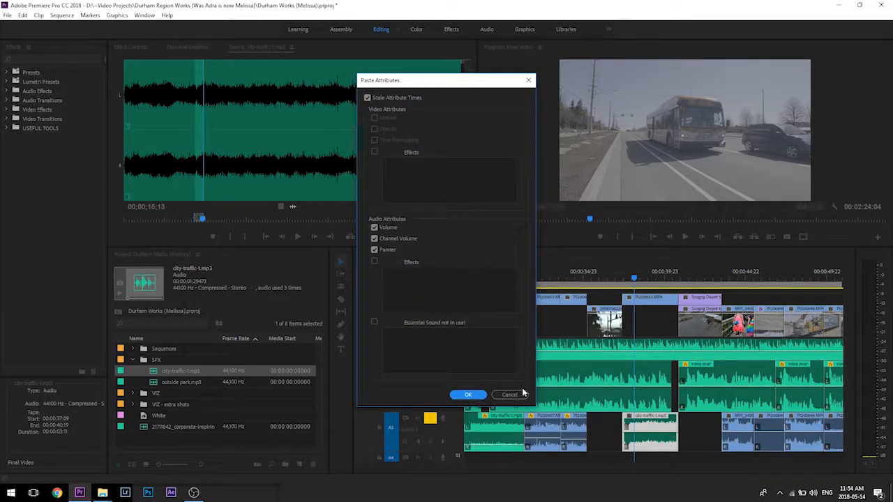
click(468, 396)
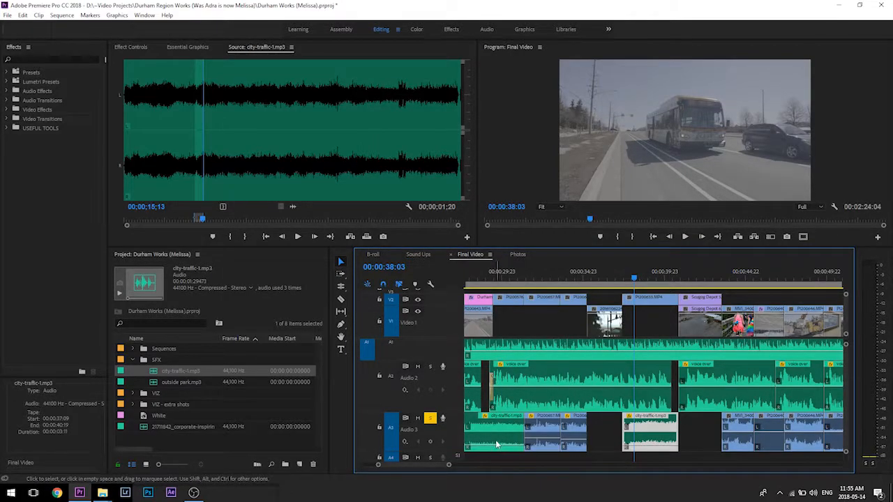
Step: Mark a short section of outside park.mp3 ending at 00;00;53;02 and place it on Audio 3 under the street-lamp shot
click(598, 274)
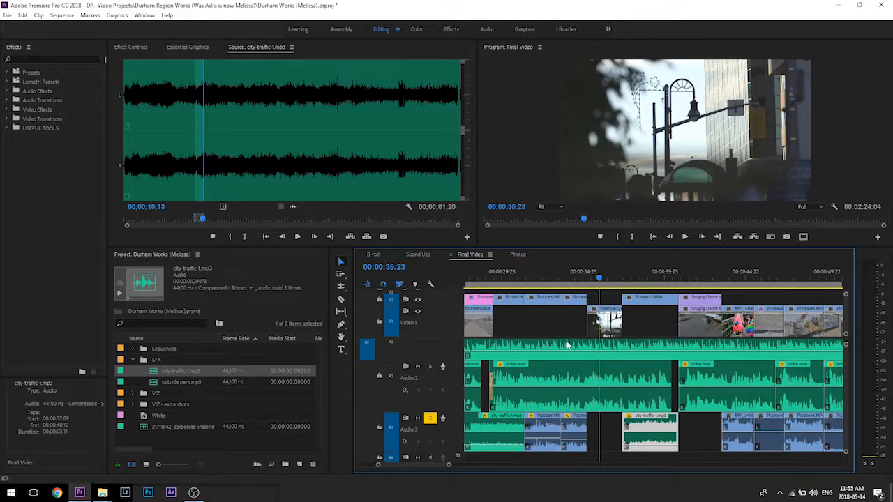
double_click(155, 383)
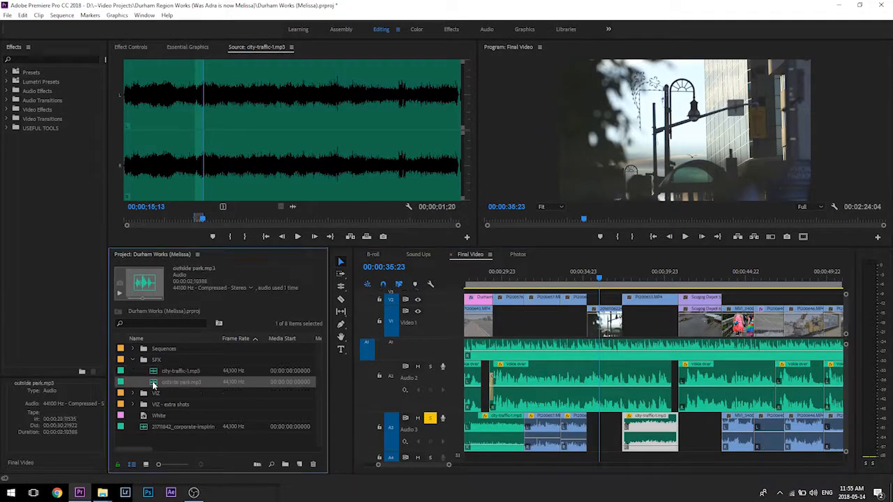
click(393, 161)
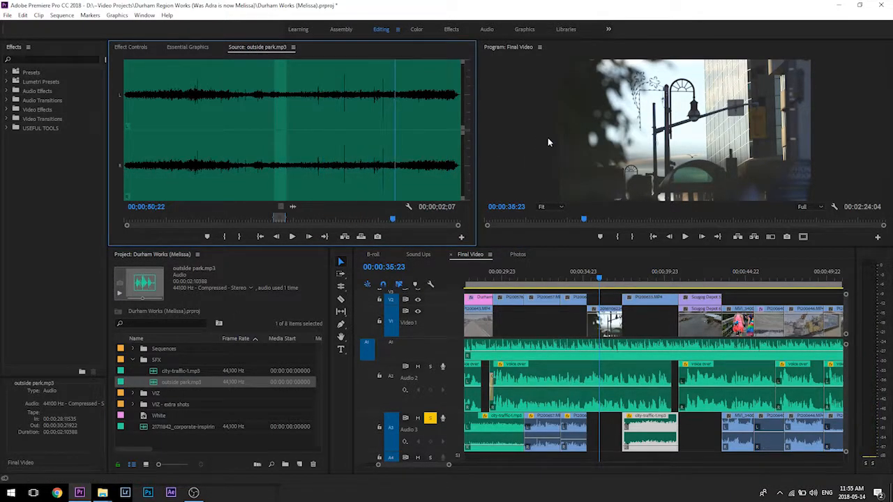
drag(396, 135, 402, 135)
key(i)
click(406, 134)
key(o)
drag(293, 206, 605, 432)
Step: Paste the copied Volume, Channel Volume and Panner attributes onto the outside park.mp3 clip under the street-lamp shot
click(604, 428)
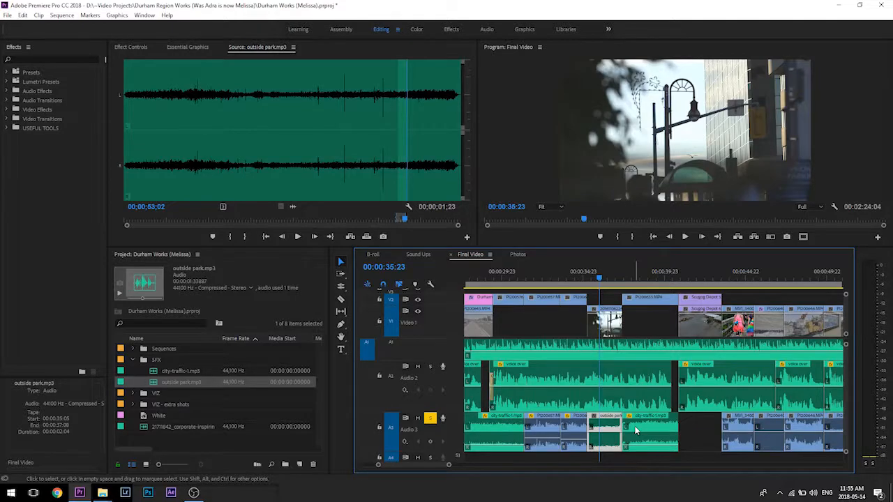
key(ctrl+alt+v)
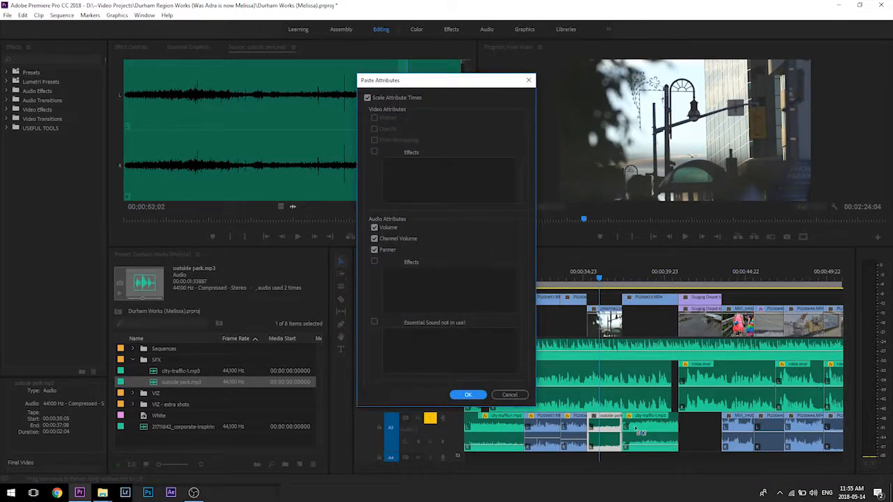
key(Return)
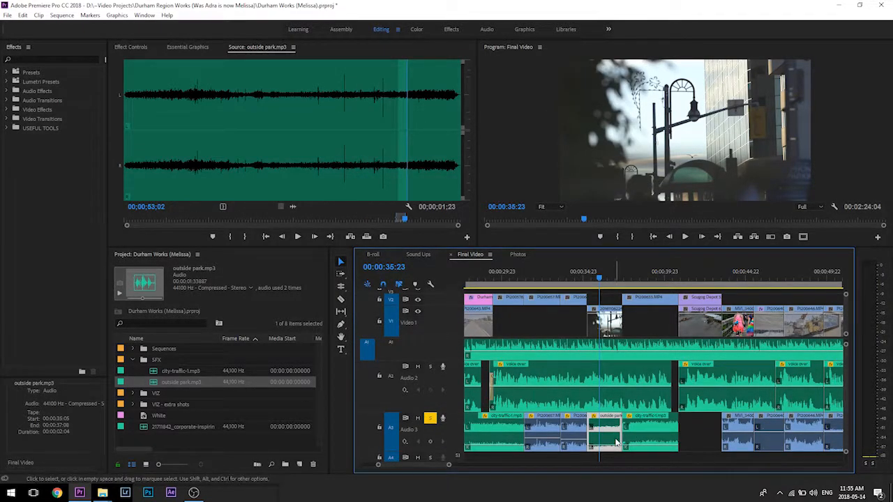
Step: Place a copy of the outside park.mp3 clip on Audio 3, filling the gap under the aerial depot shot
scroll(617, 276, down, 2)
click(652, 278)
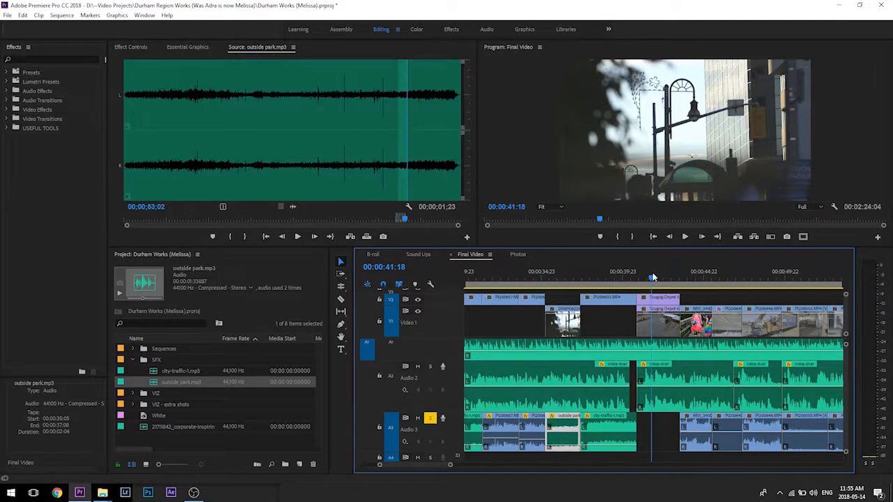
key(space)
click(663, 269)
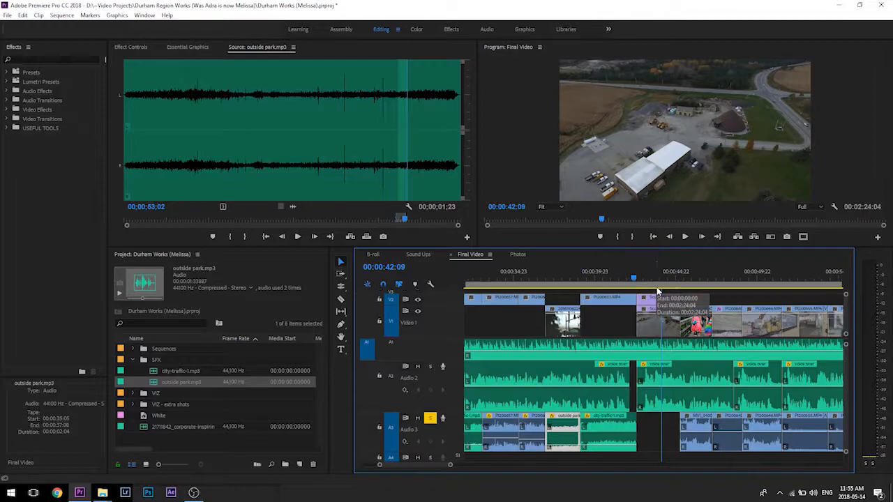
scroll(657, 287, down, 2)
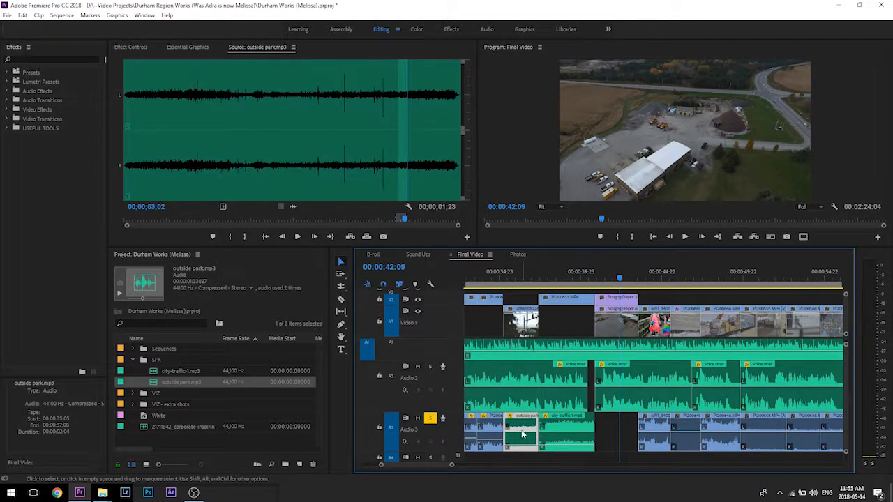
drag(516, 433, 636, 427)
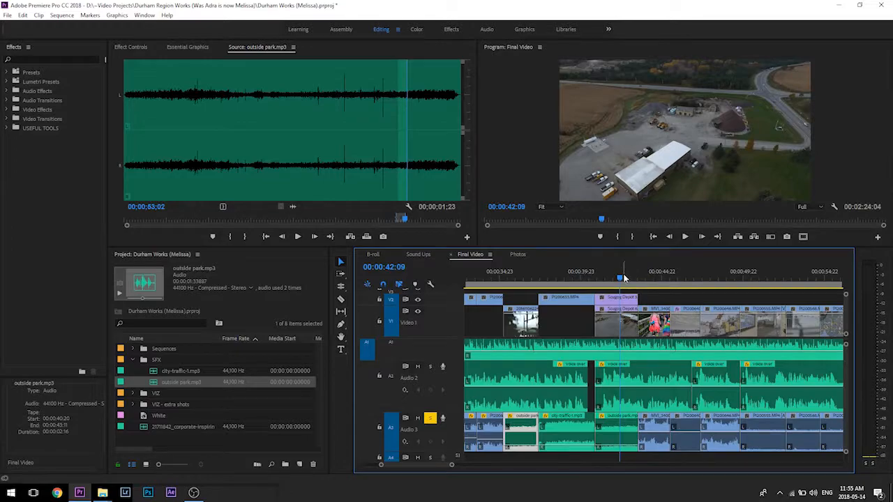
Step: Lower the bridge shot's audio on Audio 3 to about -14 dB and ungroup its linked group of clips
click(639, 277)
key(space)
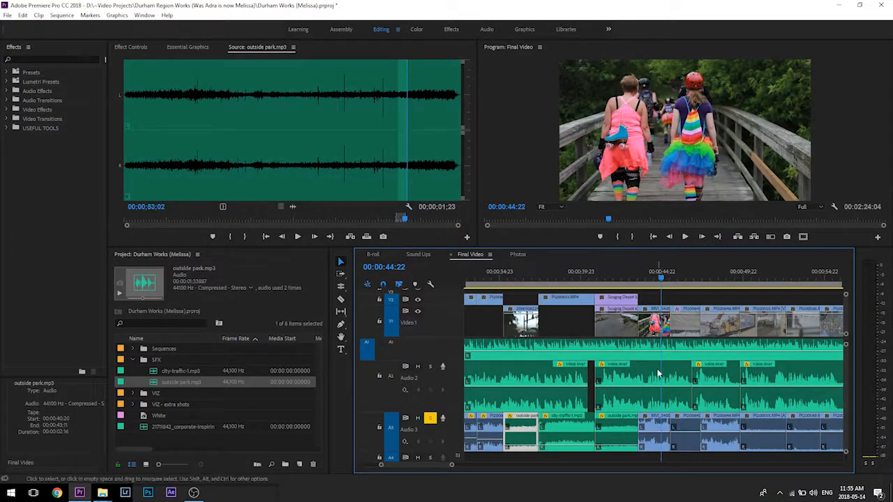
click(654, 440)
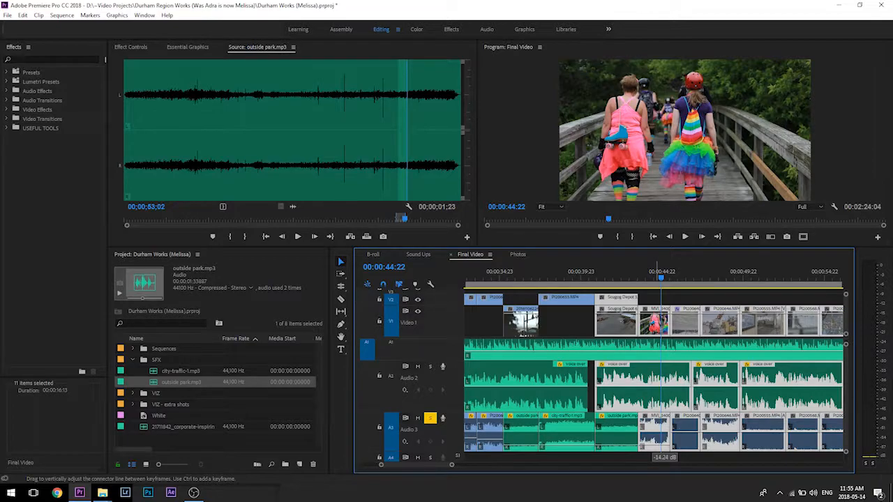
right_click(653, 334)
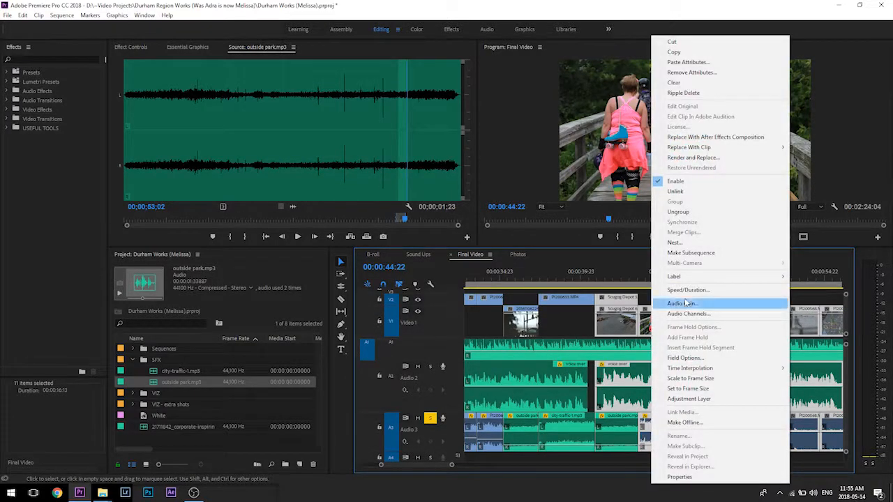
click(710, 218)
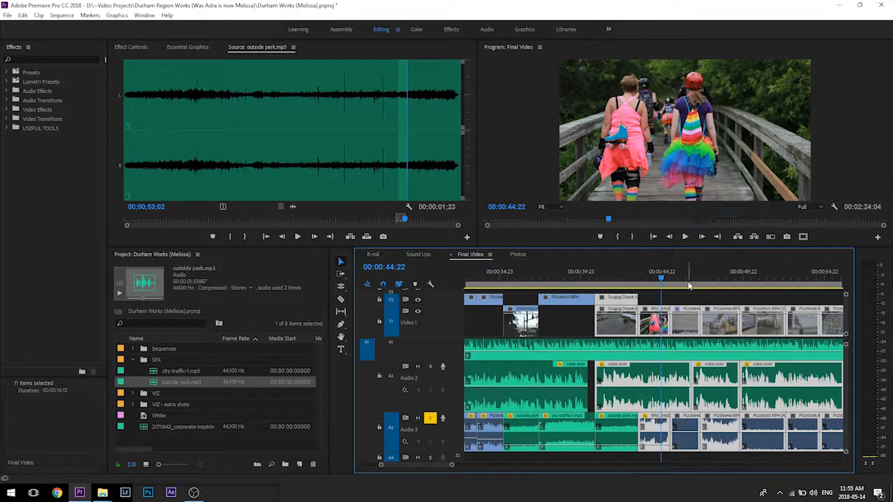
Step: Replace the bike-lane shot's own audio on Audio 3 with a copy of the nearby city-traffic-1.mp3 clip
click(681, 279)
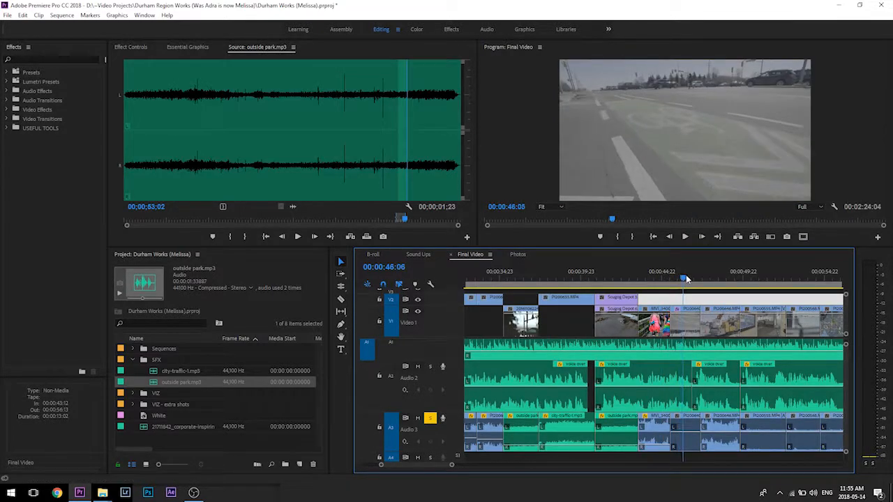
scroll(647, 408, down, 2)
click(644, 427)
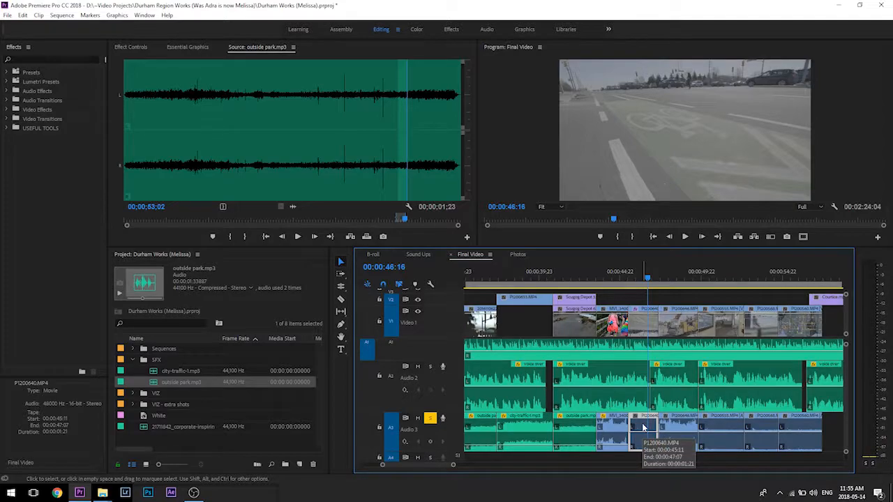
key(Delete)
click(590, 427)
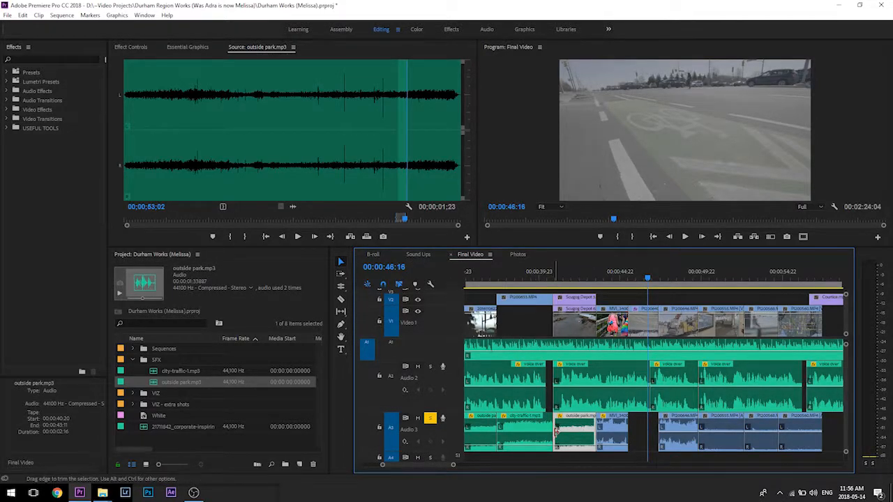
click(546, 428)
drag(541, 428, 698, 428)
drag(518, 429, 576, 434)
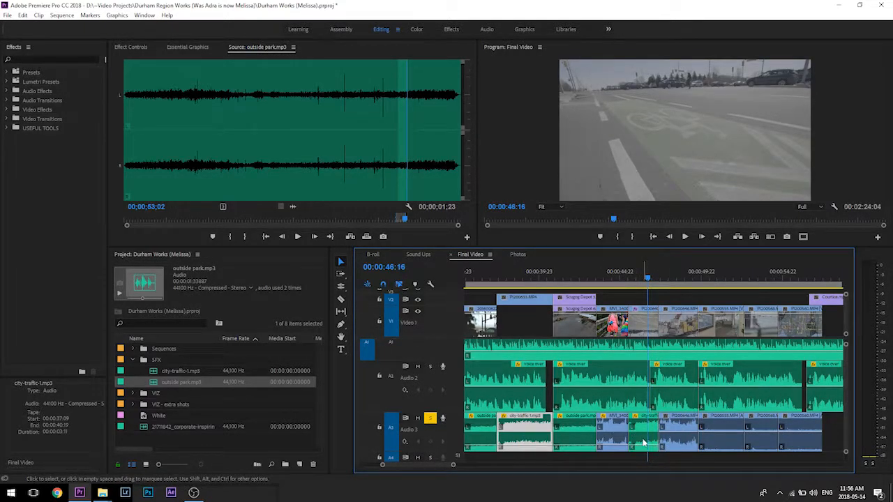
Step: Lower the audio of P1200646.MP4 on Audio 3 to about -9 dB and move the playhead to 00:00:52:15
scroll(643, 442, down, 2)
click(641, 438)
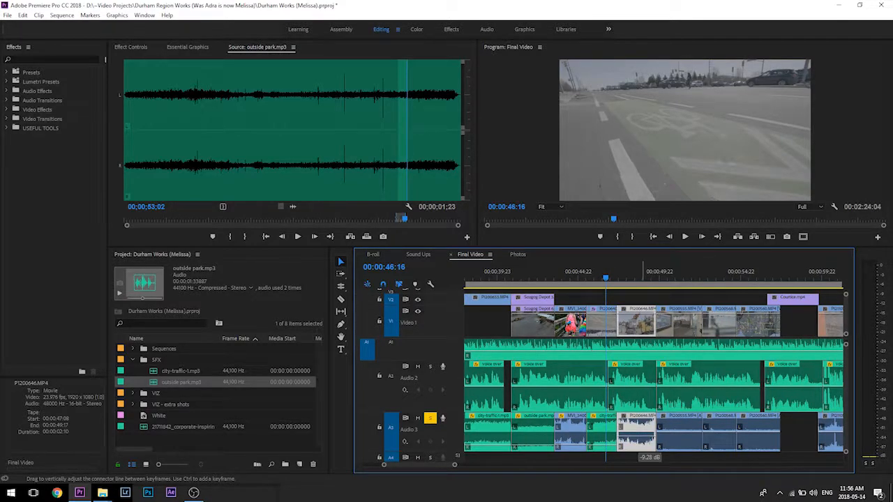
drag(606, 278, 709, 272)
click(661, 269)
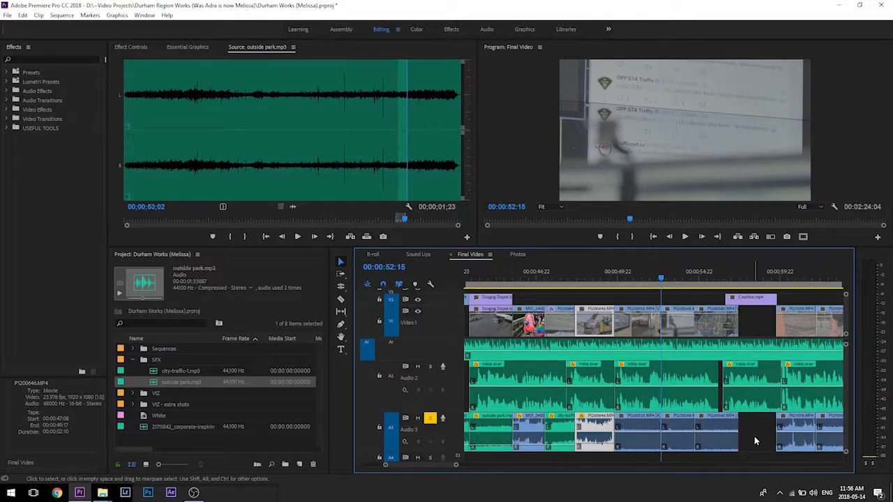
Step: Delete the audio of the two control-room screen shots and extend the preceding clip's audio to the start of Courtice.mp4, checking it in playback
drag(753, 431, 681, 449)
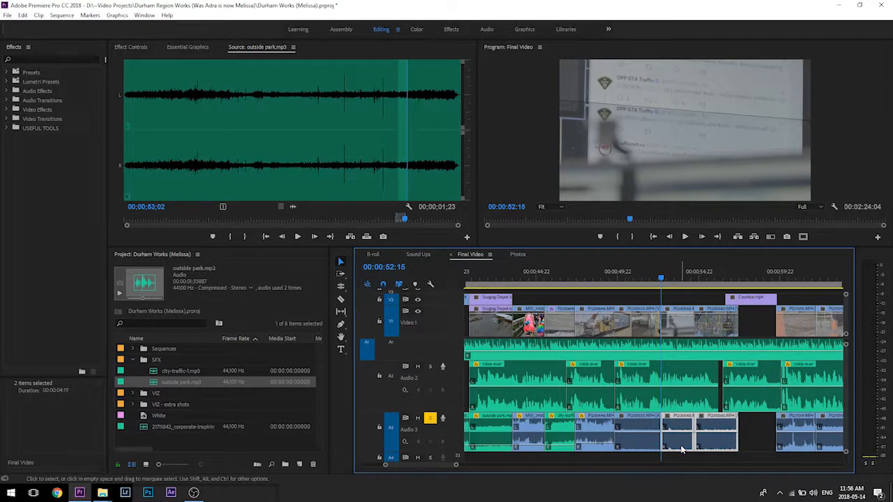
key(Delete)
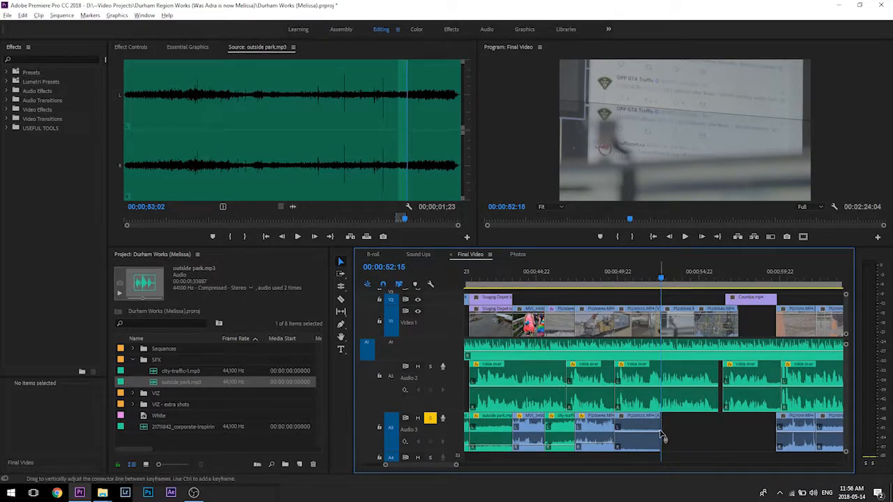
drag(661, 427, 727, 431)
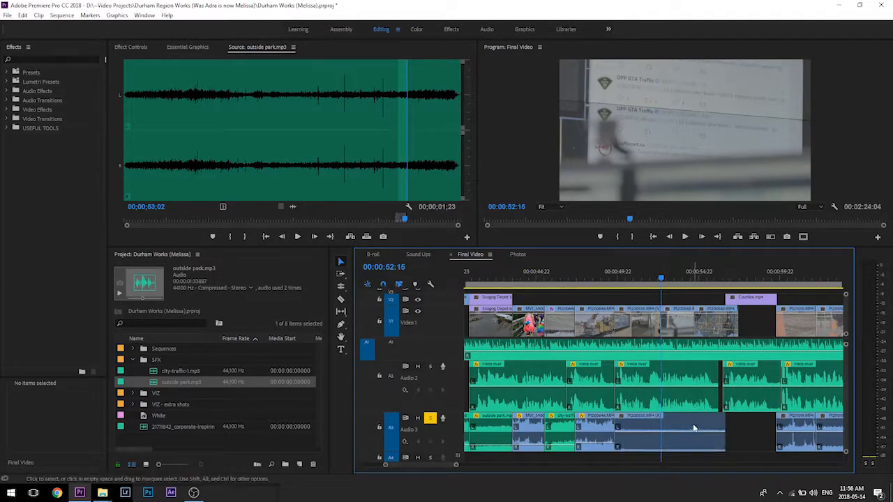
key(space)
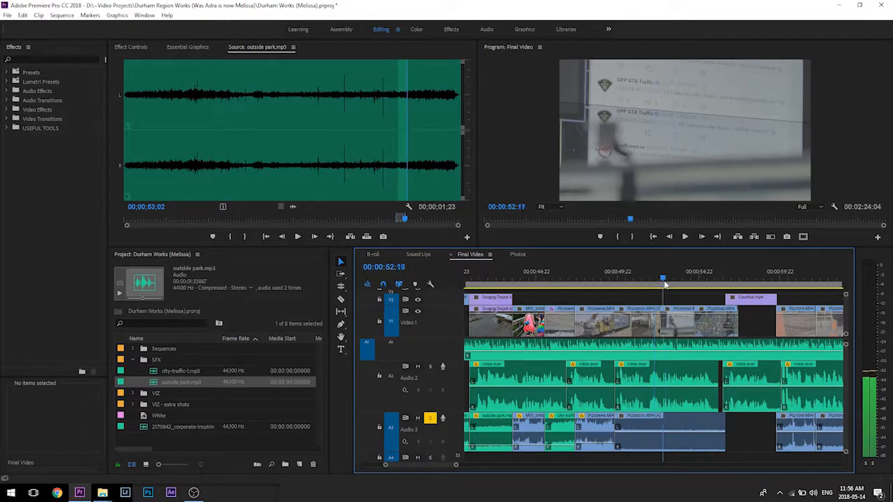
key(space)
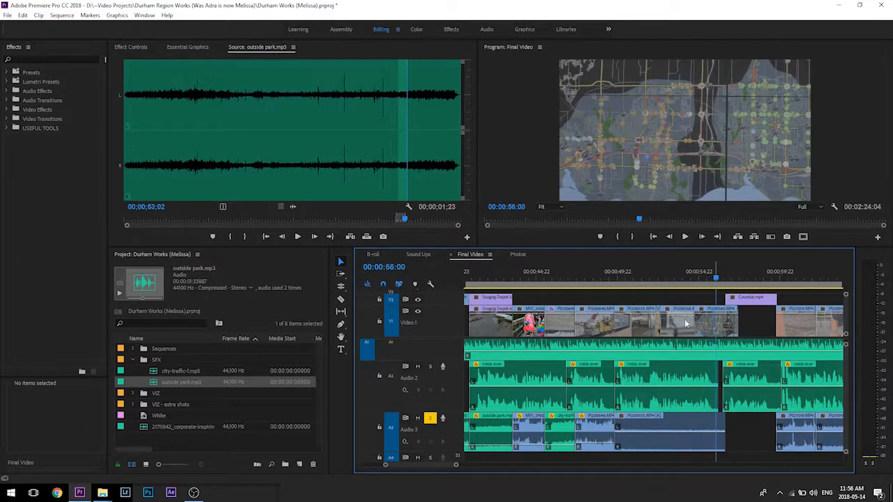
Step: Place a copy of the outside park.mp3 clip on Audio 3 under the Courtice.mp4 aerial shot
scroll(628, 432, down, 2)
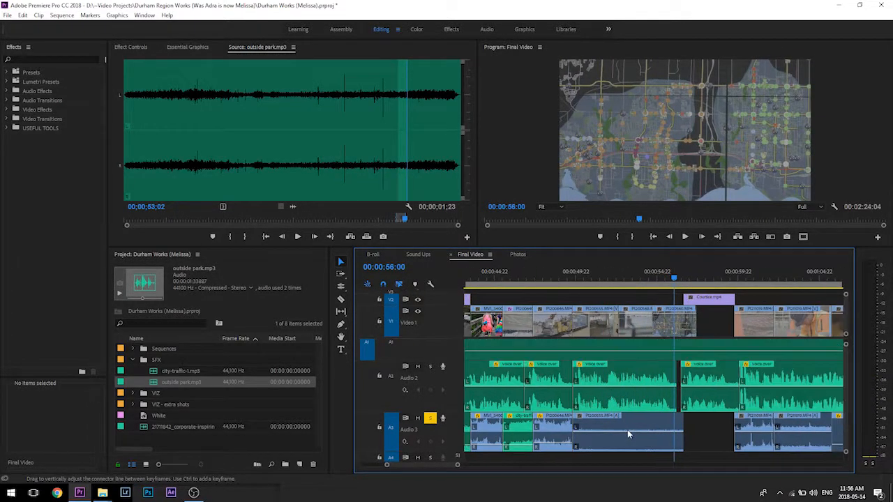
click(700, 276)
drag(702, 278, 703, 279)
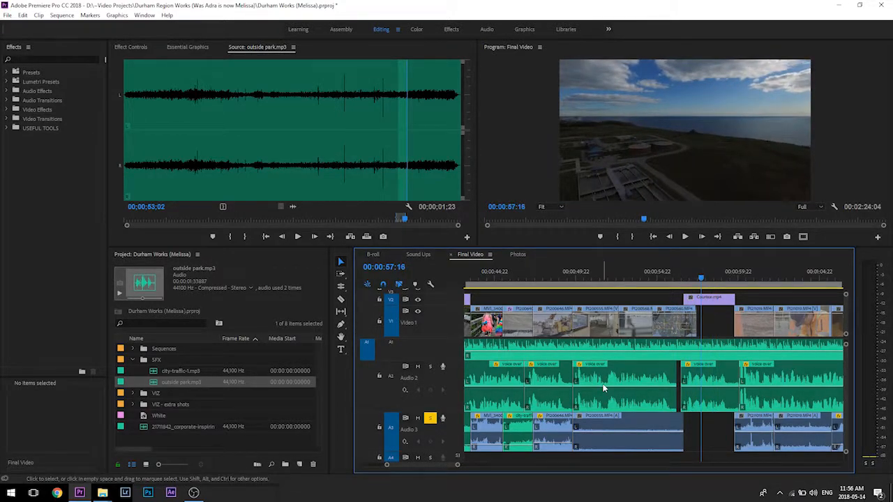
scroll(508, 422, up, 2)
drag(508, 423, 777, 424)
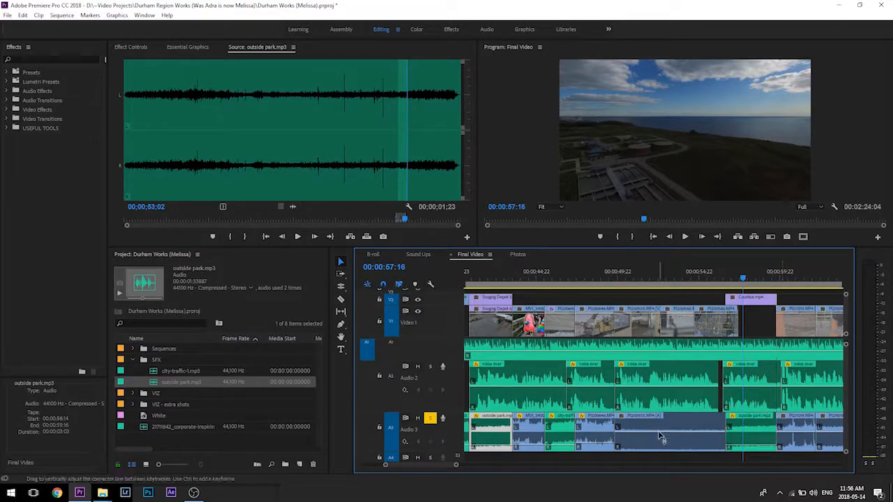
Step: Lower the volume of the manhole-cover shot's audio on Audio 3 and ungroup its group of clips
scroll(659, 436, down, 2)
scroll(659, 436, down, 2)
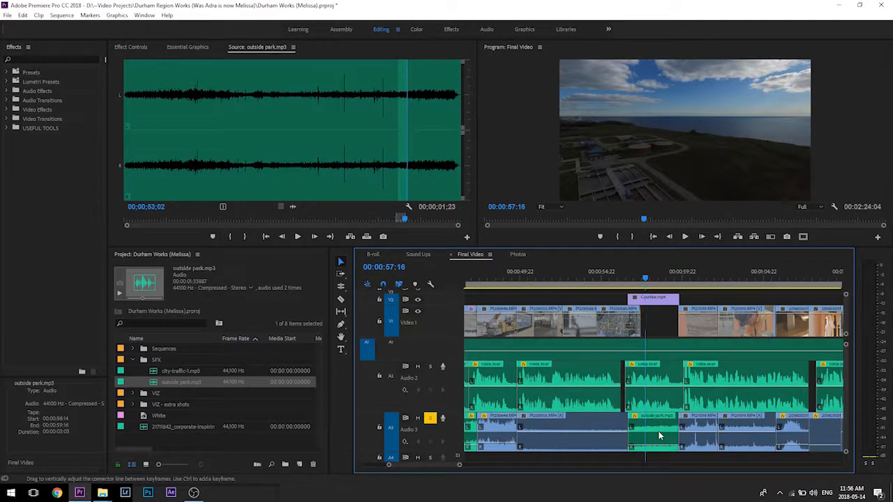
click(665, 285)
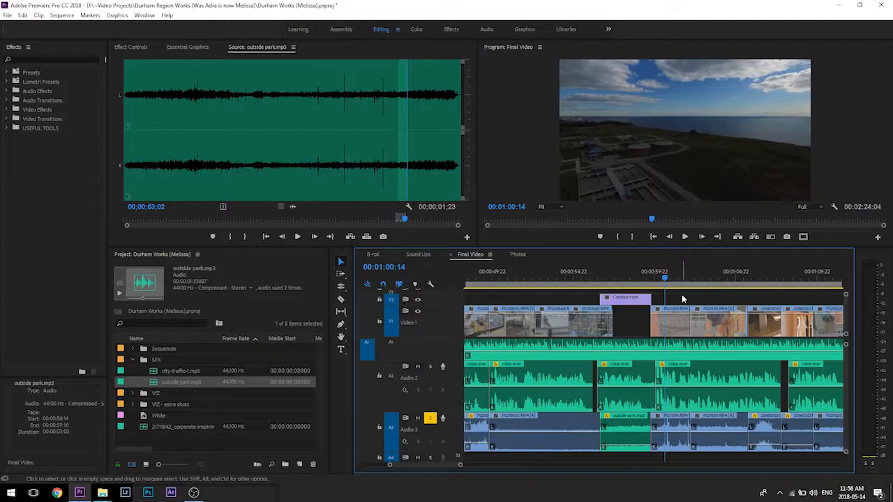
scroll(682, 294, down, 2)
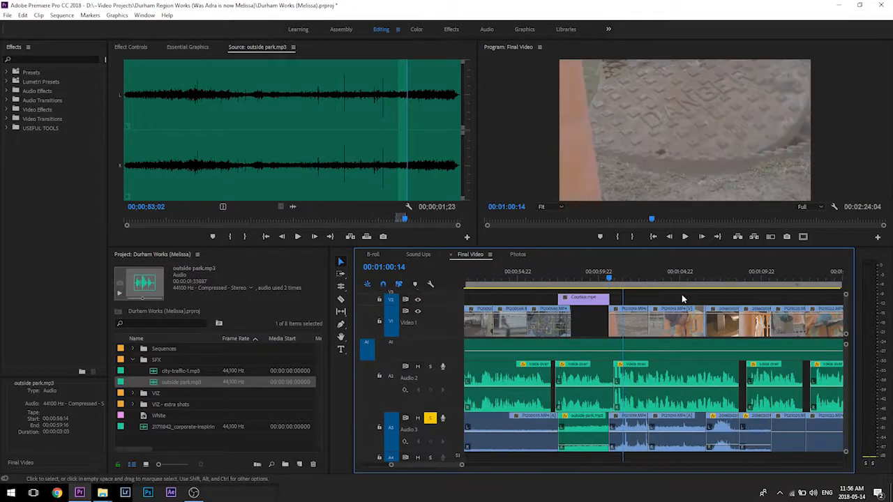
click(622, 441)
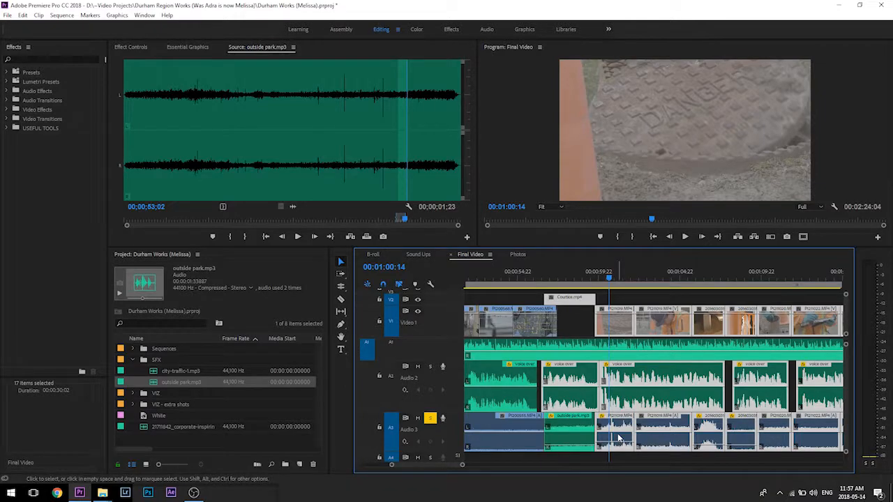
right_click(618, 433)
click(652, 212)
Step: Play through the manhole shots and lower the audio of P1211019.MP4 on Audio 3 to about -9 dB
click(622, 271)
key(space)
click(584, 273)
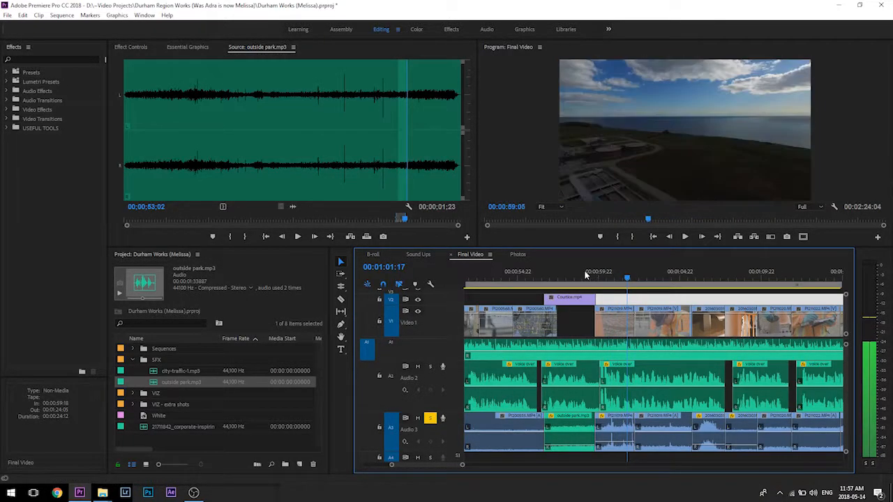
key(space)
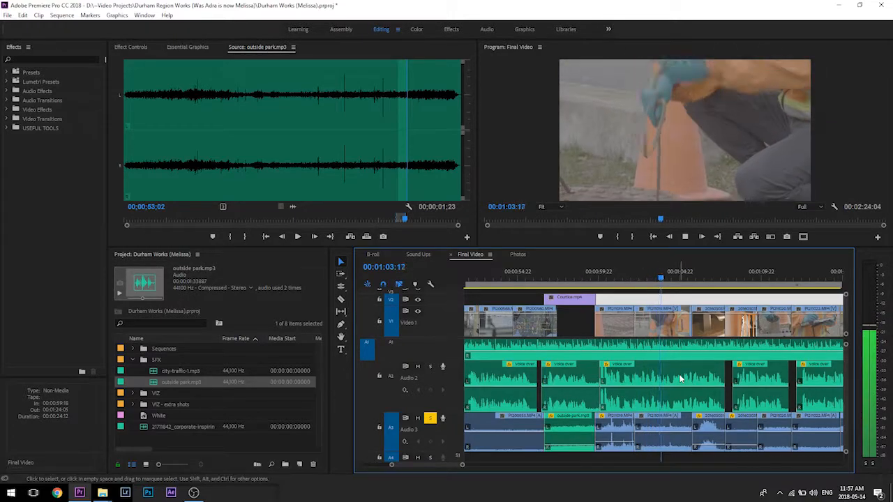
key(space)
click(676, 439)
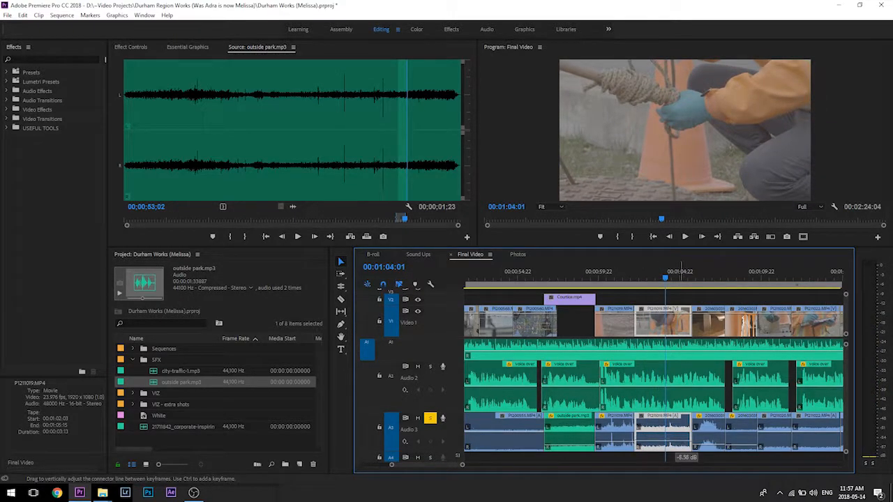
Step: Play through the following shots and lower the Audio 3 volume of P1211026.MP4 and P1211020.MP4
key(space)
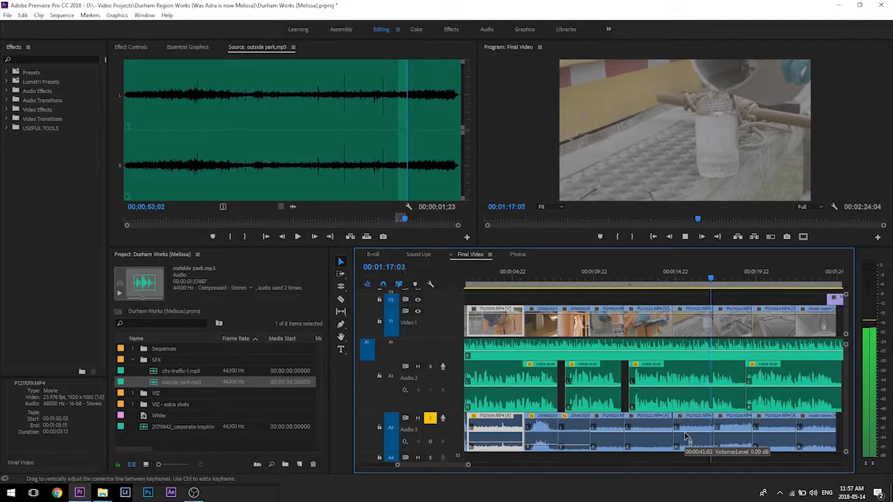
key(space)
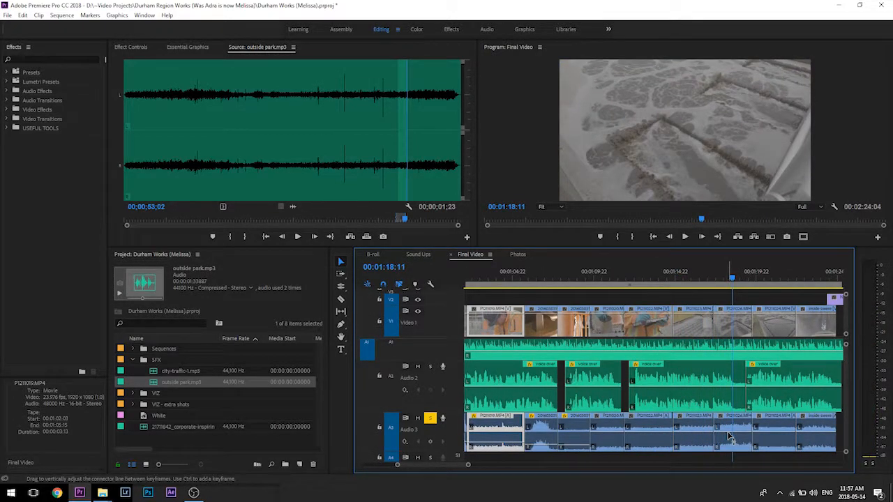
click(730, 437)
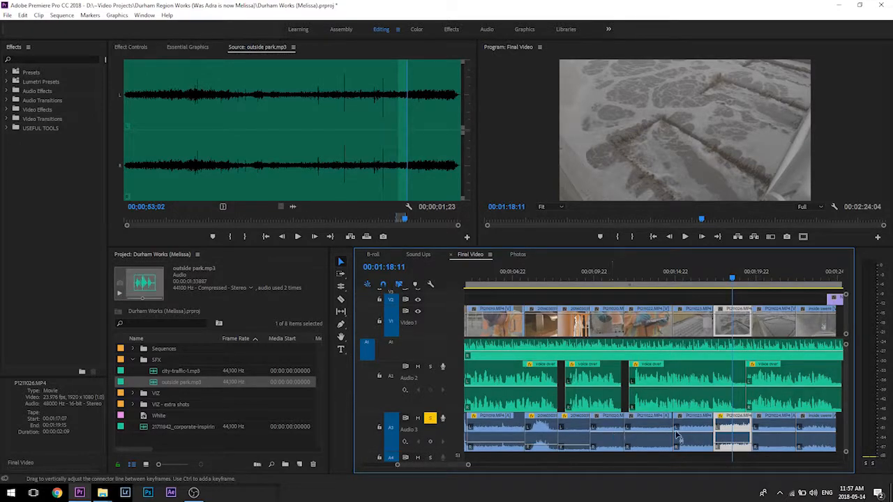
click(607, 437)
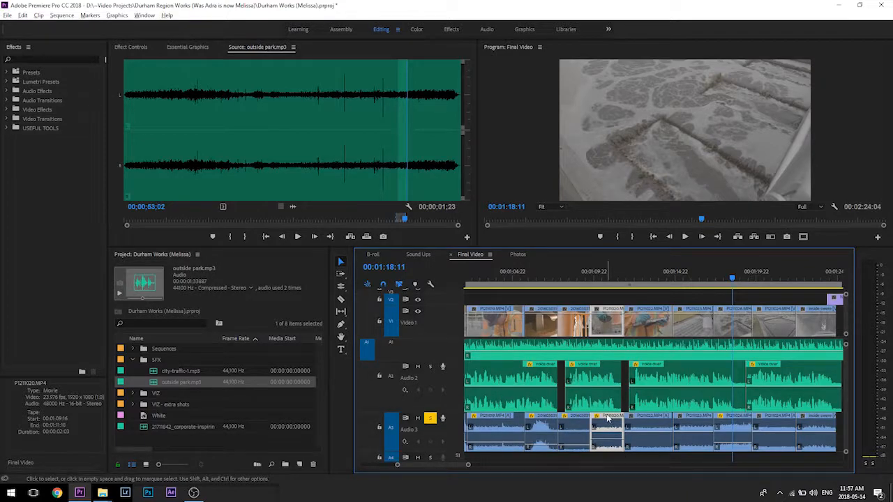
Step: Paste the copied audio attributes onto the Audio 3 clips P1211022.MP4, P1211023.MP4, P1211024.MP4 and the inside sewers clip
click(648, 429)
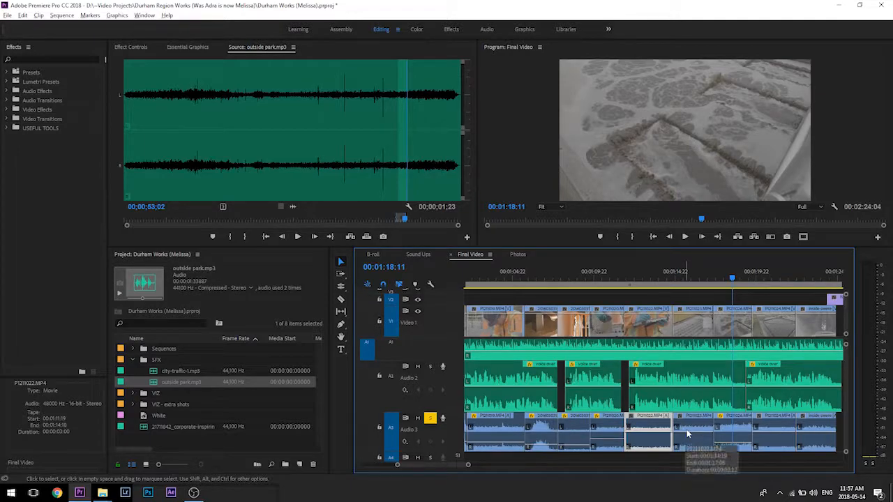
shift+click(694, 428)
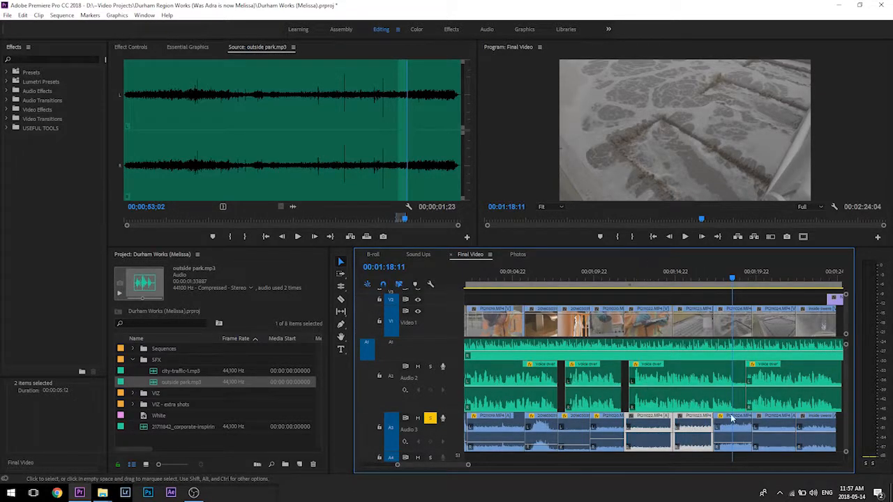
key(shift+g)
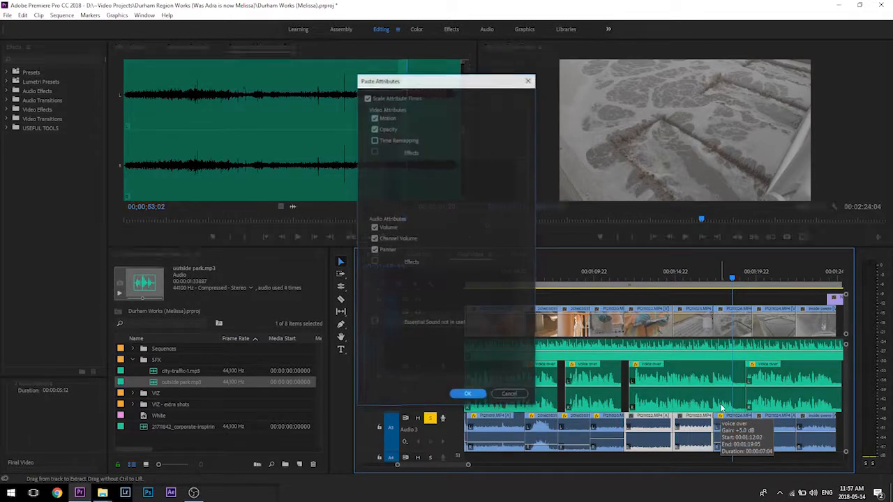
key(Escape)
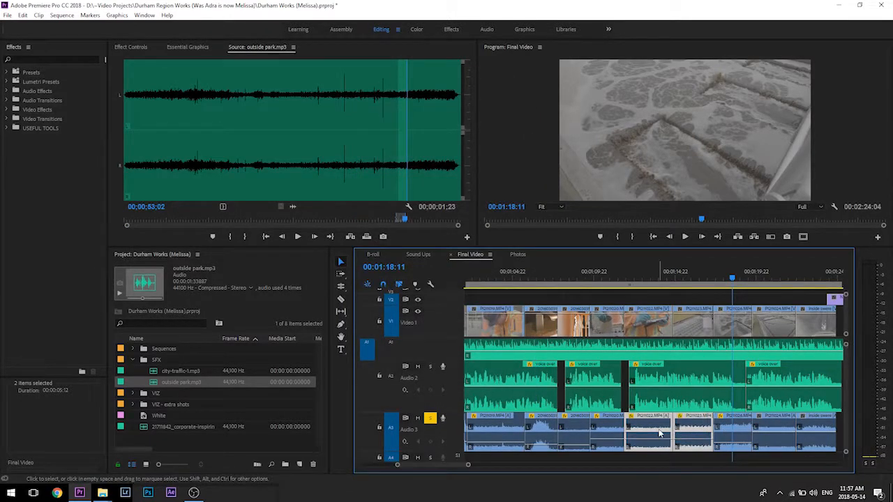
scroll(659, 432, right, 3)
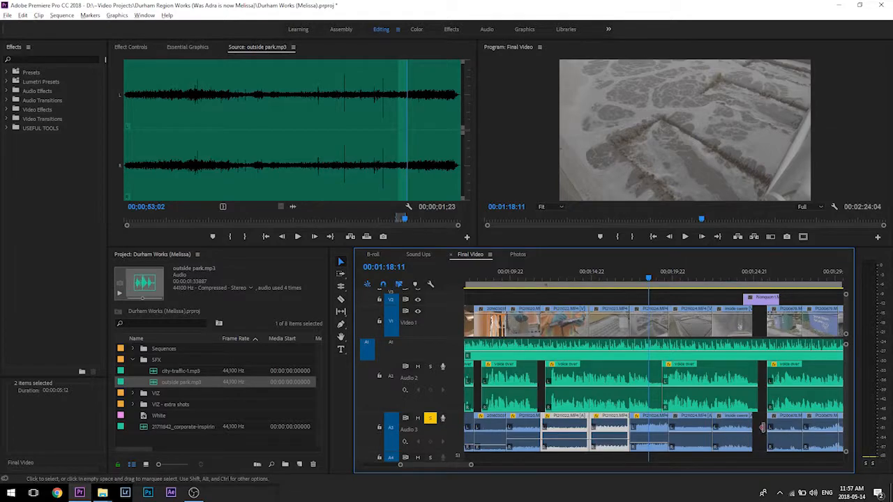
drag(762, 433, 684, 447)
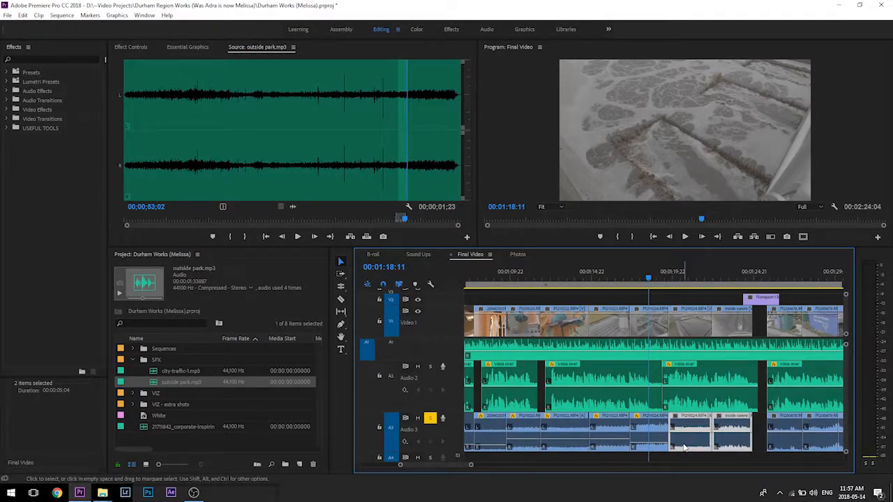
key(ctrl+alt+v)
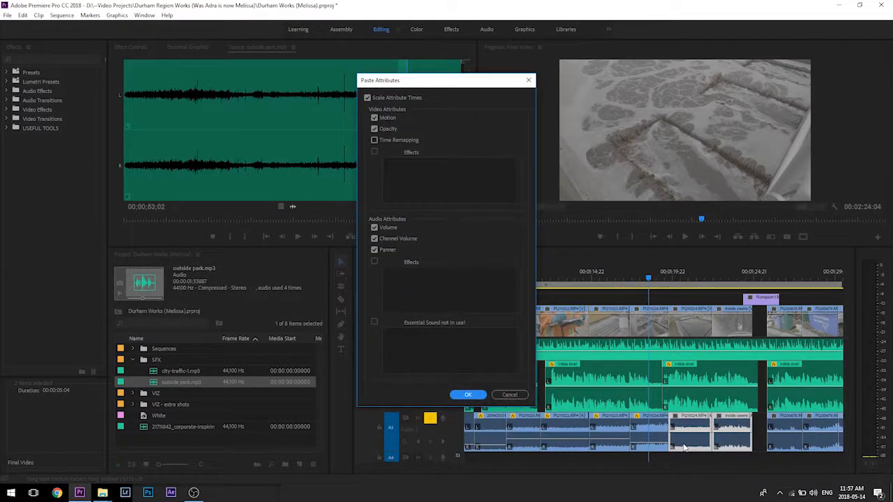
key(Return)
Step: Trim the inside sewers audio end and the P1200678.MP4 audio start on Audio 3 to clear space under the Nonquon aerial shot
scroll(686, 384, down, 3)
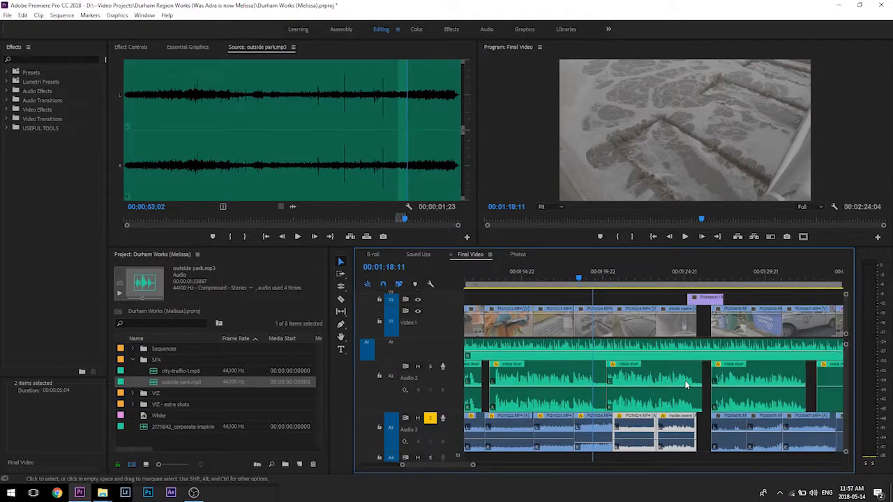
click(688, 277)
drag(687, 277, 697, 278)
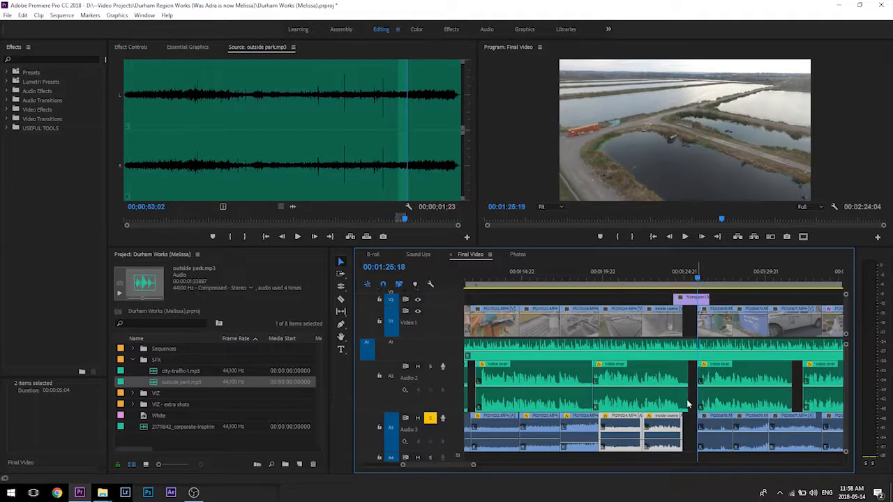
click(686, 430)
drag(680, 428, 710, 424)
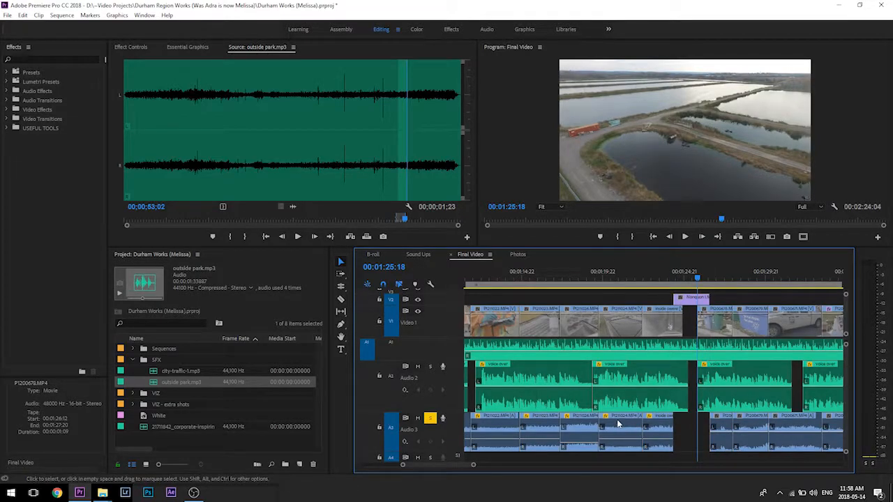
Step: Place a copy of the outside park.mp3 clip in the Audio 3 gap under the Nonquon aerial shot
key(minus)
key(minus)
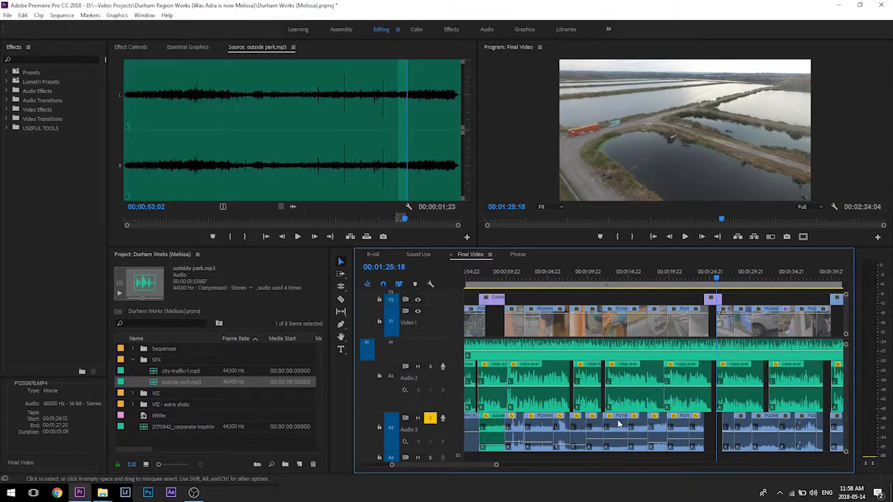
drag(492, 433, 717, 427)
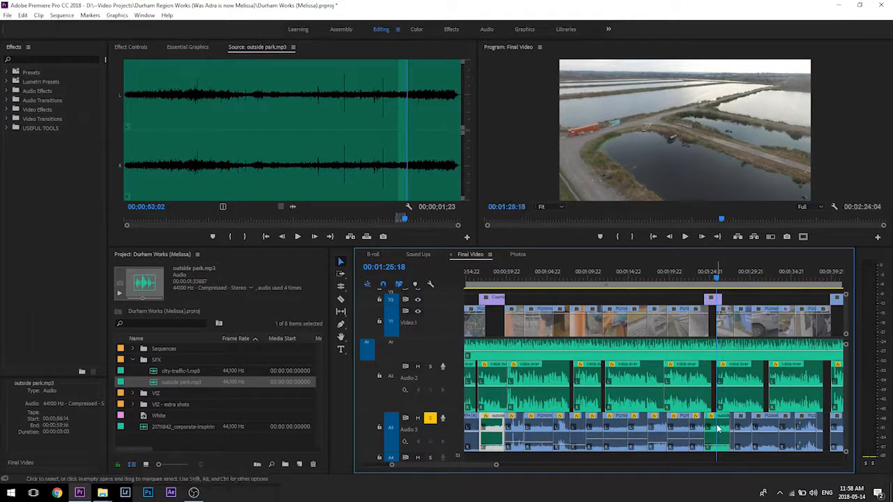
Step: Roll the Audio 3 edit between outside park.mp3 and P1200678.MP4 back to the end of the Nonquon aerial shot
key(equal)
key(equal)
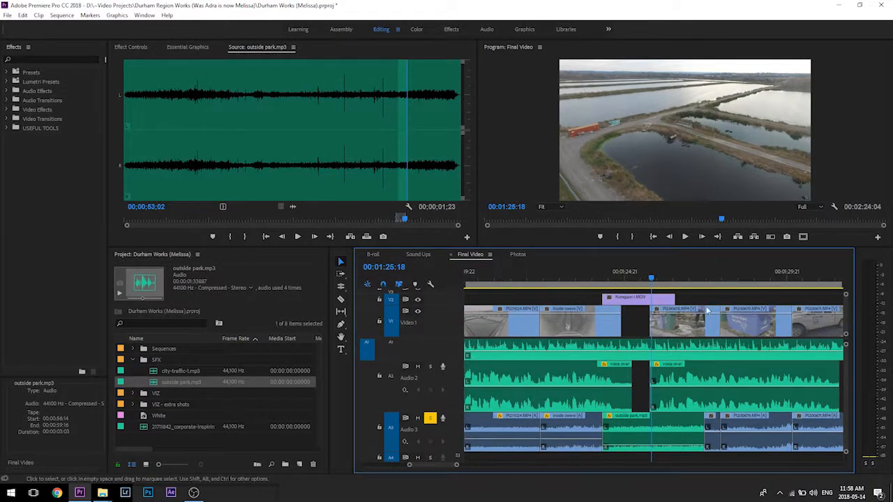
key(n)
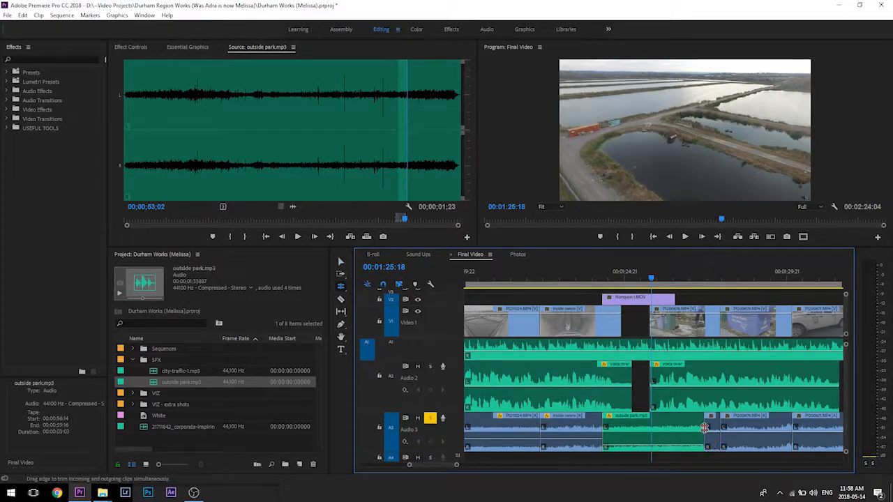
drag(703, 422, 676, 423)
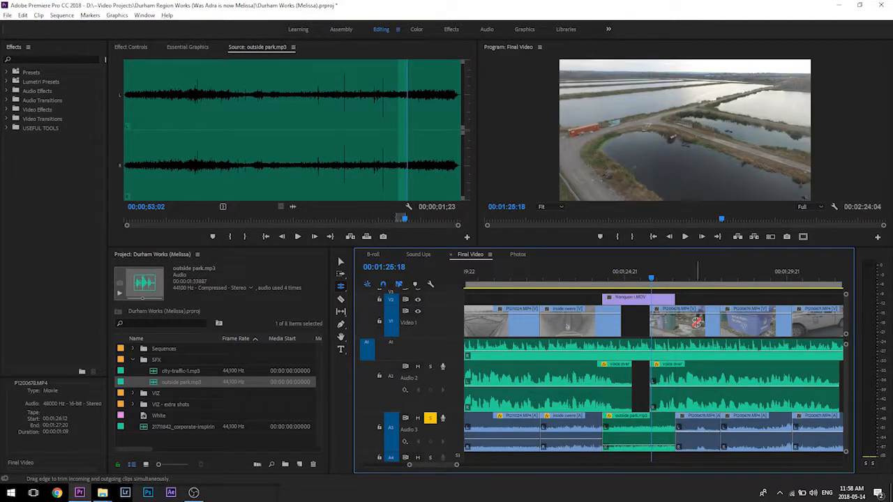
key(v)
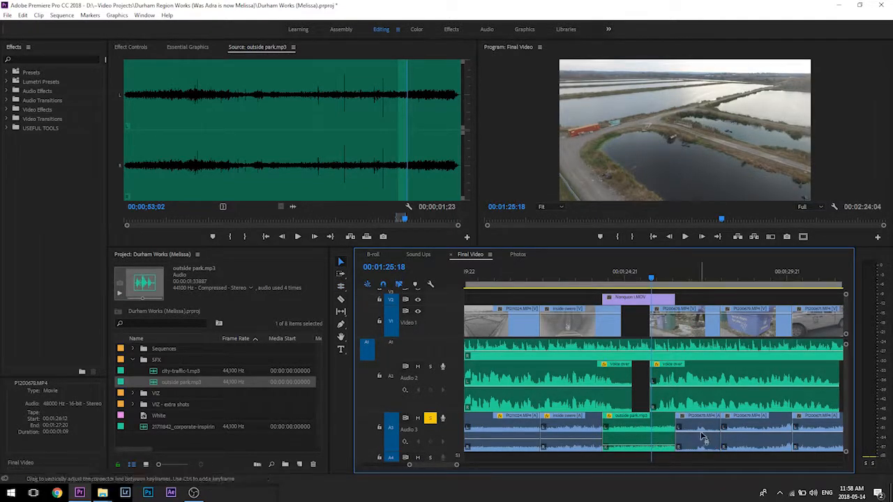
Step: Play the recycling bin shots and lower the Audio 3 volume of P1200679.MP4, P1200678.MP4 and P1200671.MP4
drag(674, 273, 718, 279)
key(space)
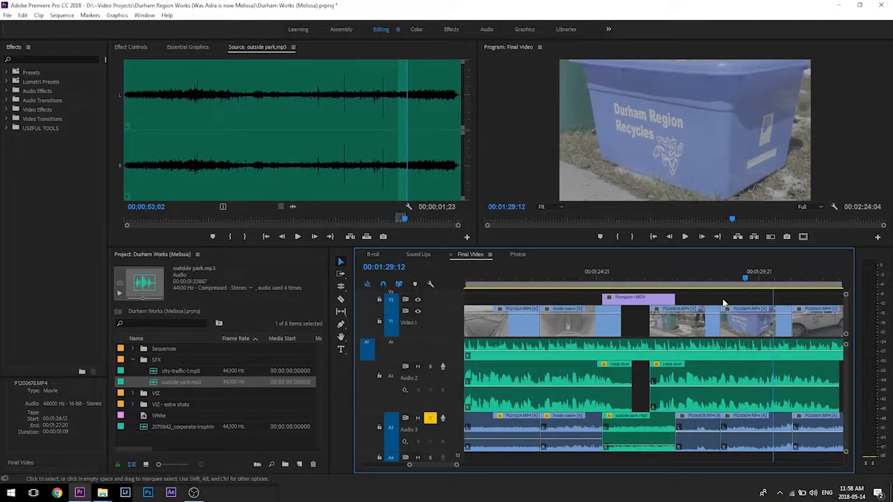
scroll(698, 370, down, 4)
click(673, 440)
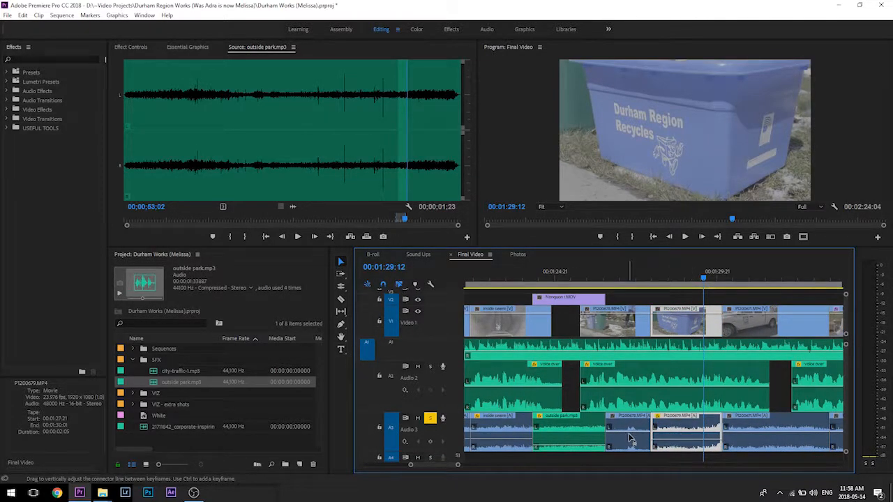
drag(630, 440, 630, 443)
click(733, 435)
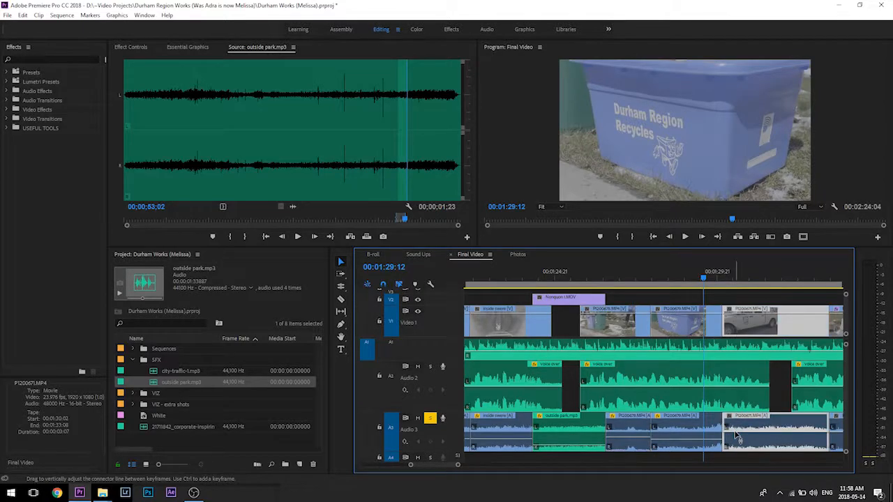
Step: Play through the doorstep shots, then replace the P1200676.MP4 audio on Audio 3 by extending P1200675.MP4's audio to the next clip
key(space)
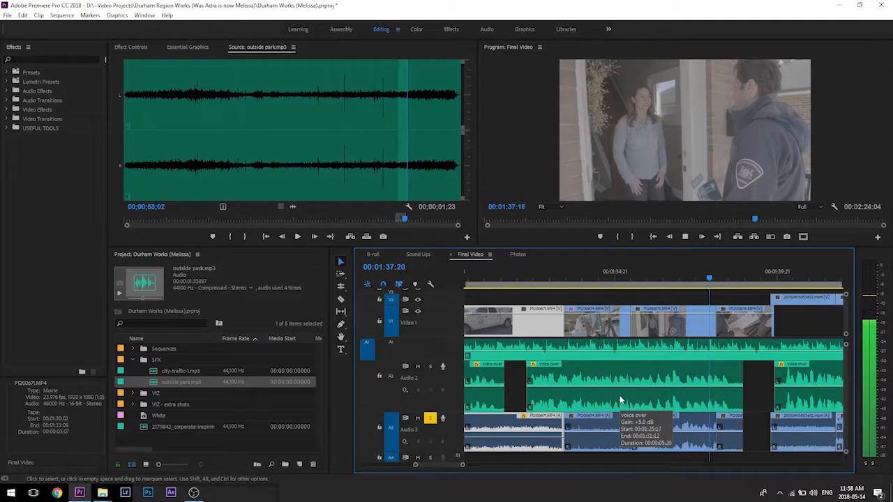
key(space)
mouse_move(692, 274)
mouse_down()
mouse_move(670, 274)
mouse_move(694, 279)
mouse_up()
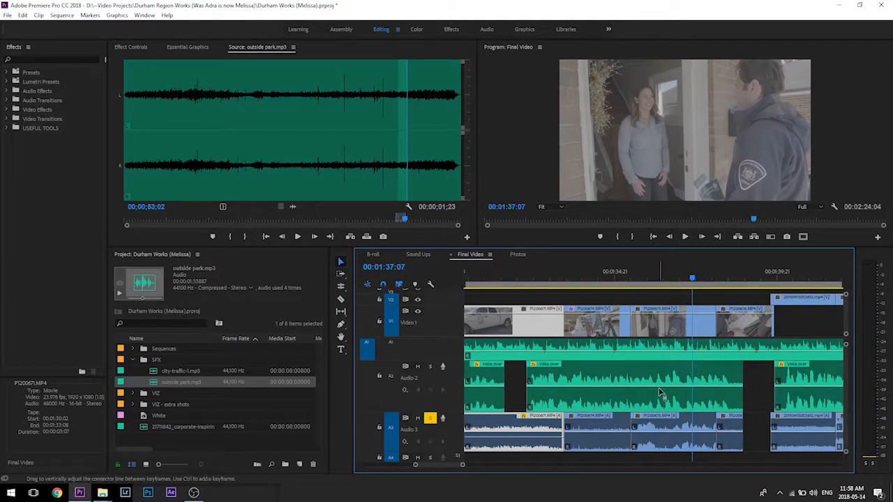
scroll(680, 392, down, 3)
click(703, 272)
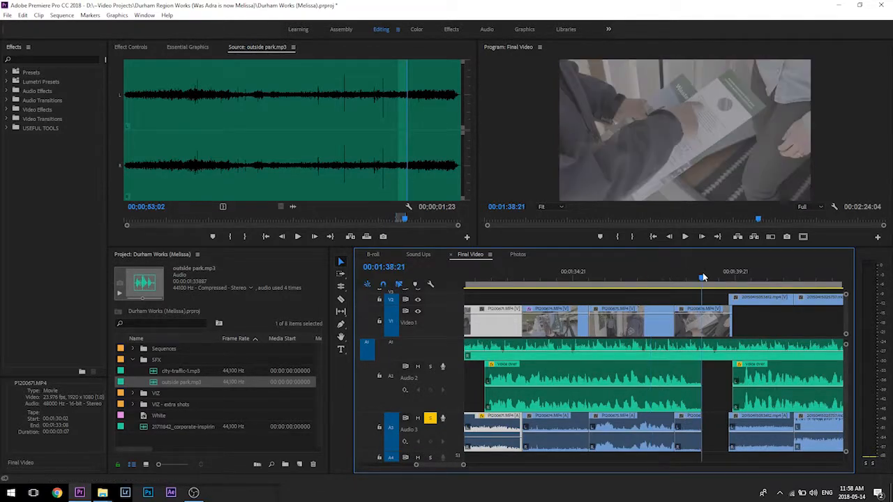
click(692, 428)
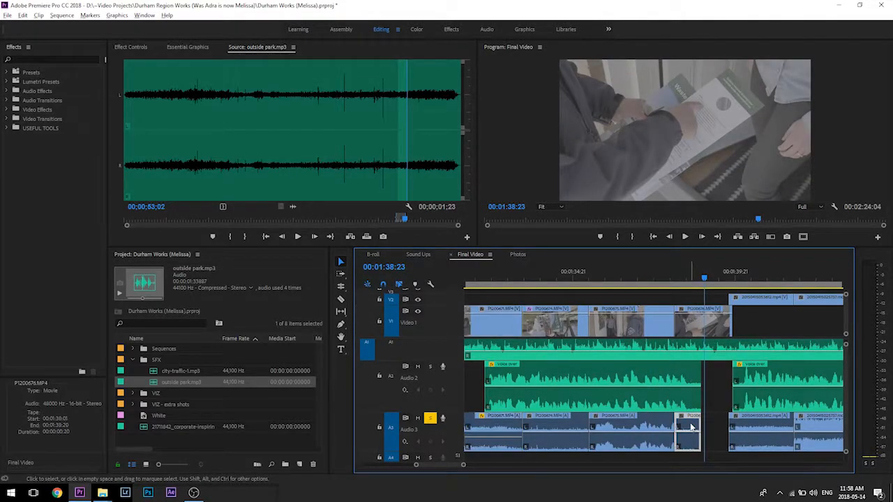
key(Delete)
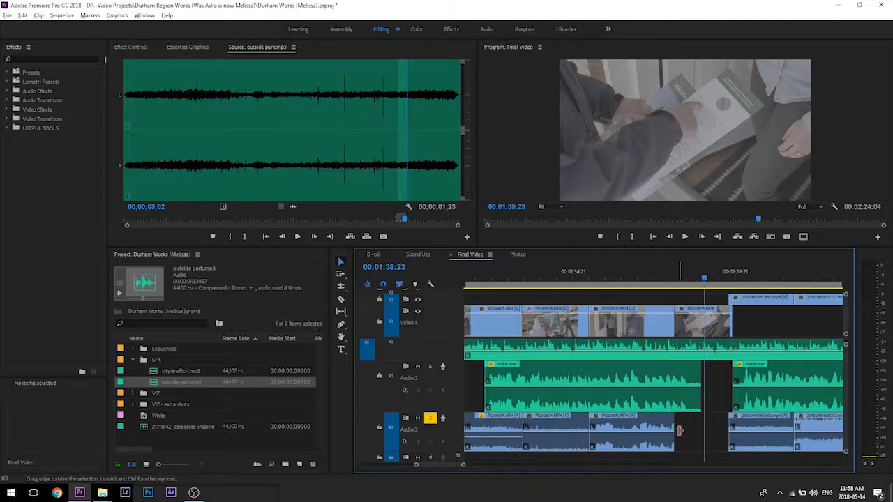
drag(671, 419, 730, 419)
Step: Play back the extended doorstep audio through the cut to the truck shot
click(626, 278)
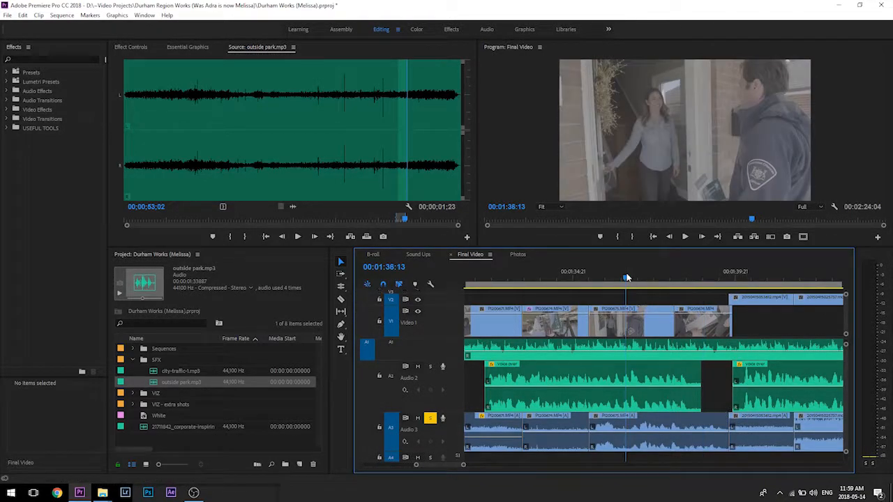
key(space)
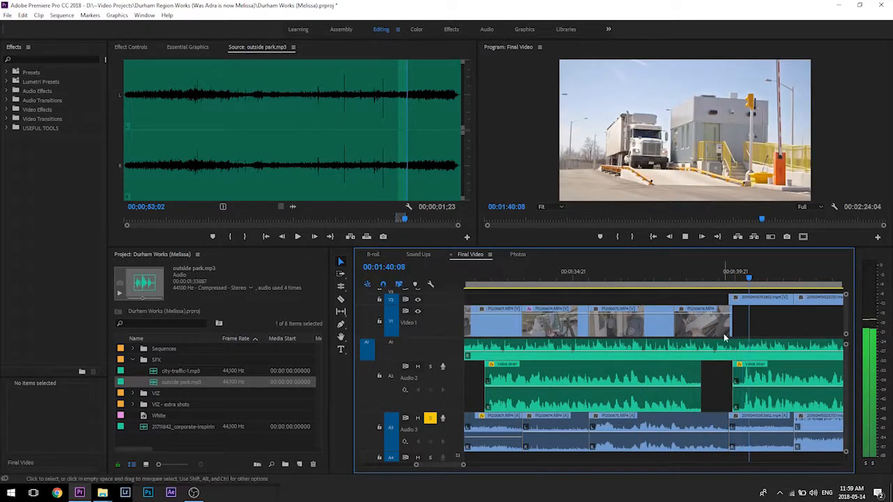
click(710, 274)
mouse_move(711, 270)
mouse_down()
mouse_move(724, 275)
mouse_move(714, 278)
mouse_up()
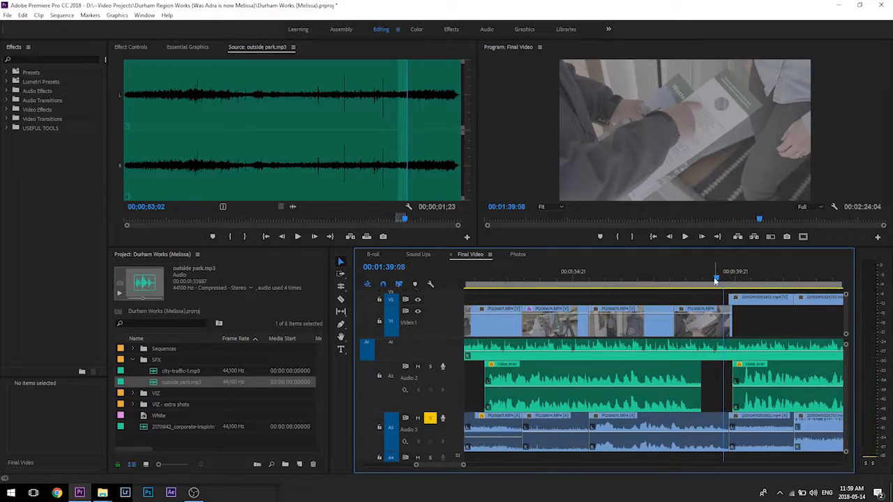
Step: Lower the Audio 3 volume of the truck shot and bring 20150415025737.mov down to about -14 dB
scroll(715, 335, right, 2)
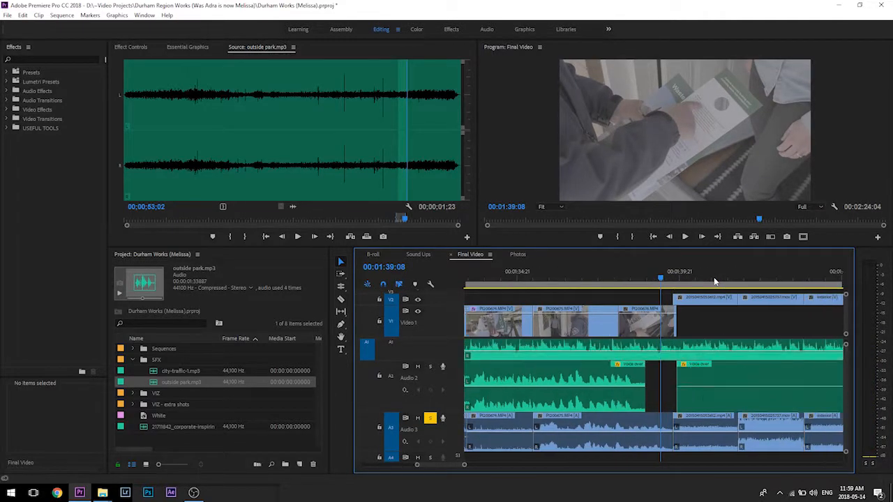
click(710, 438)
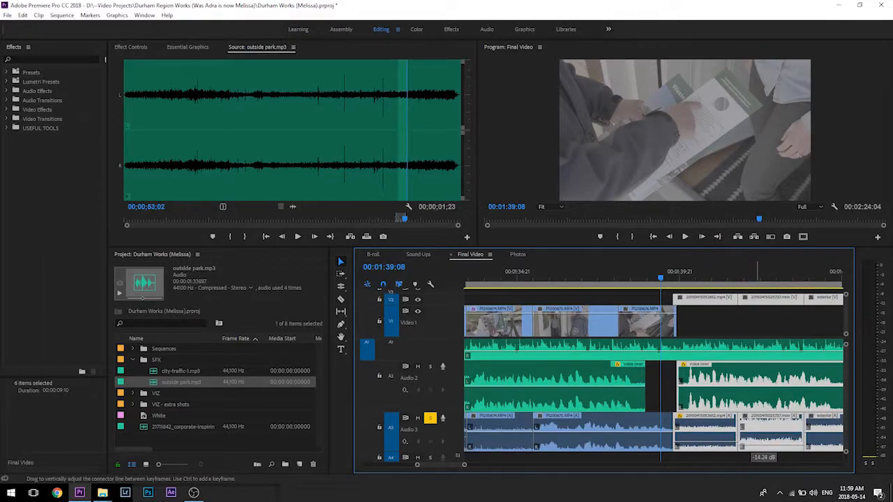
scroll(716, 434, right, 2)
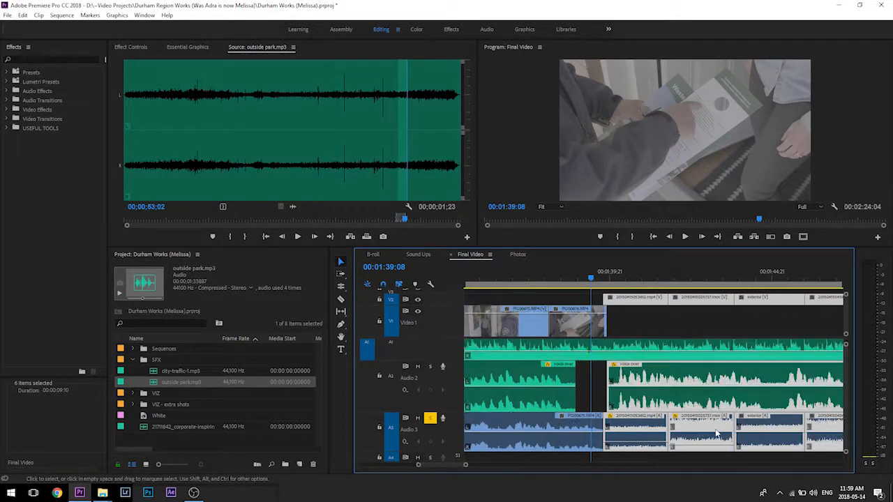
Step: Ungroup the group of Video 2, voice over and Audio 3 clips that starts with the truck shot
click(683, 305)
right_click(674, 300)
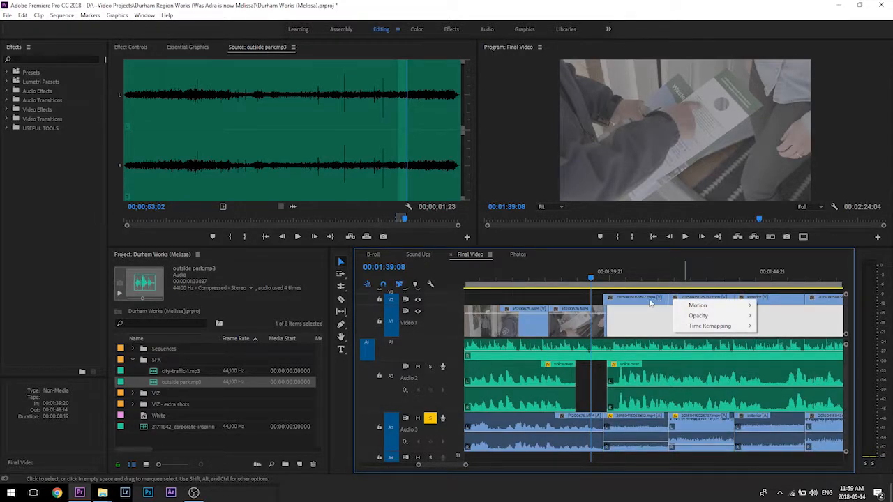
click(650, 301)
right_click(649, 303)
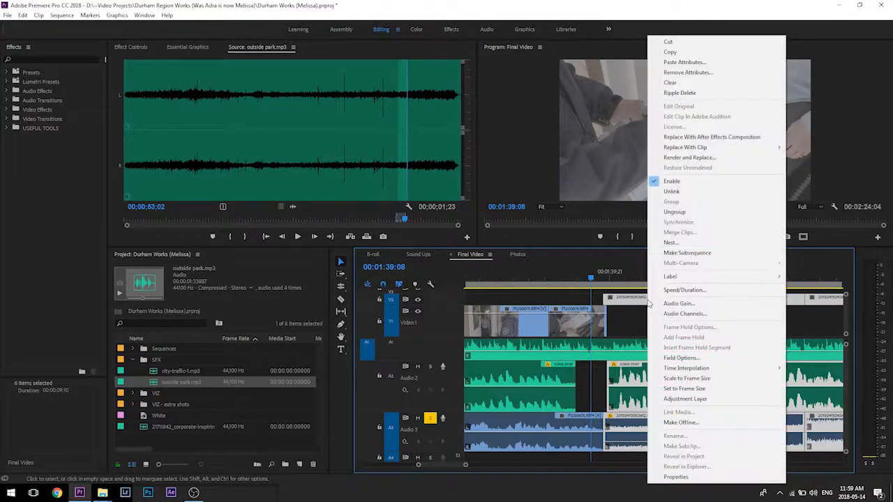
click(678, 213)
scroll(649, 319, down, 2)
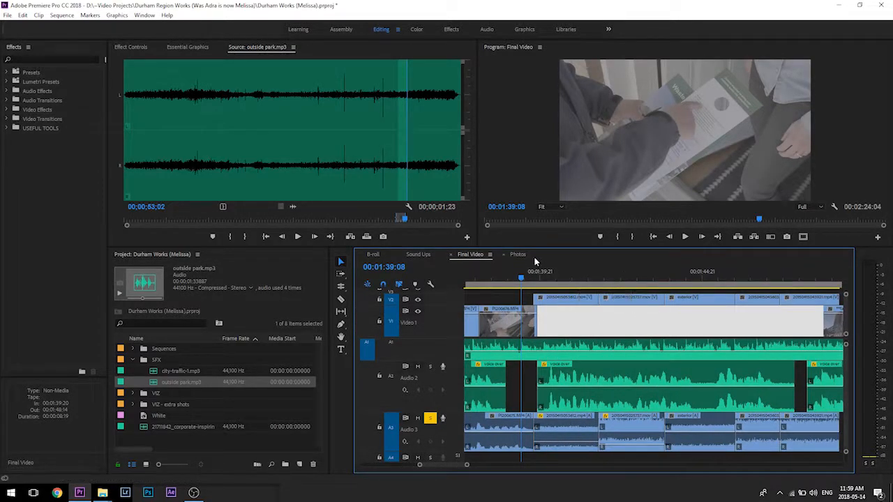
Step: Save the project and lower the Audio 3 volume of 20150415025737.mov to about -17 dB
key(ctrl+s)
scroll(693, 442, down, 1)
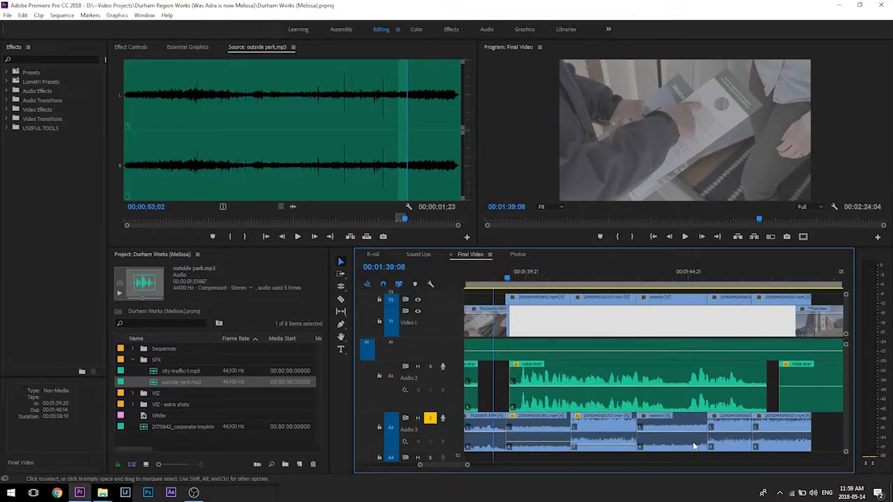
click(632, 449)
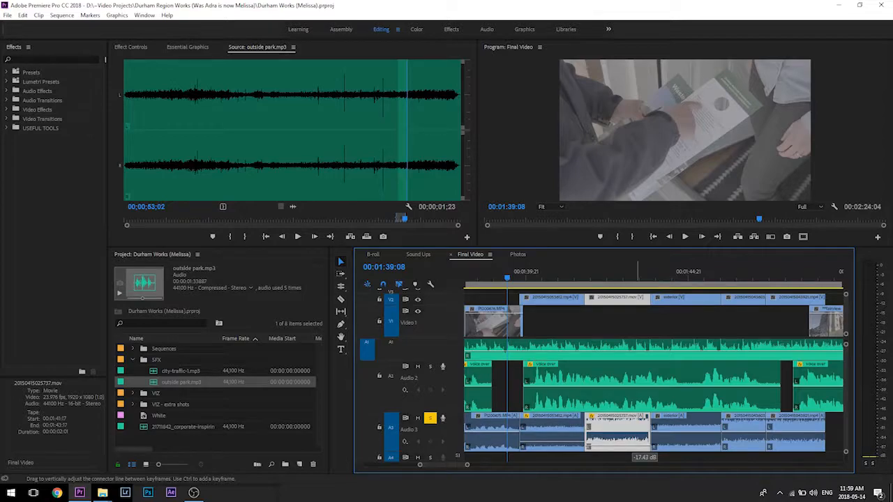
Step: Paste the audio attributes of 20150415025737.mov onto the exterior clip and the two clips that follow it on Audio 3
drag(631, 450, 623, 438)
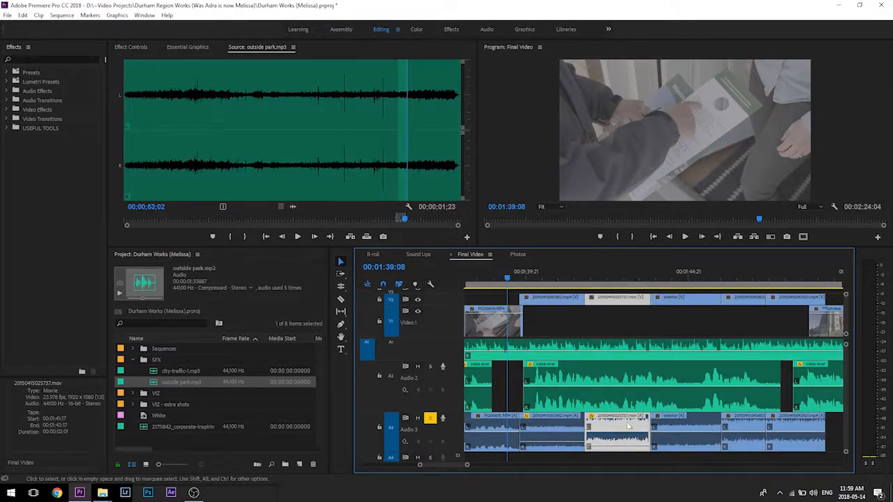
drag(837, 421, 748, 440)
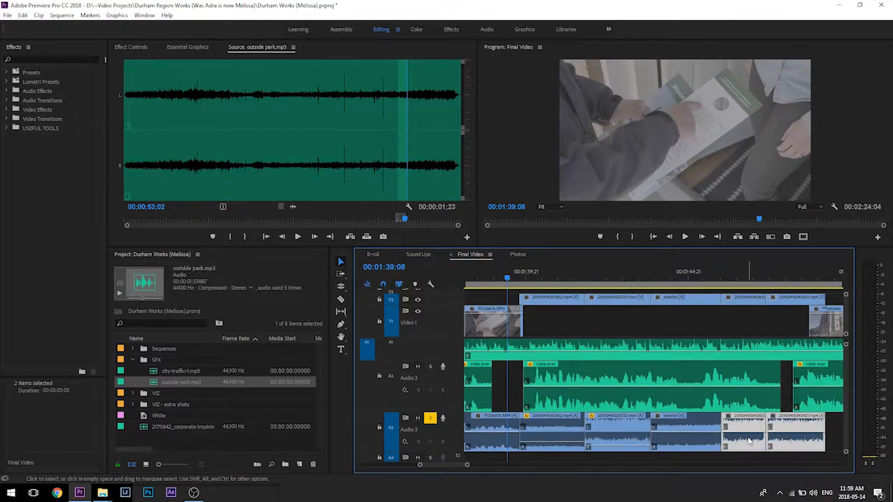
key(ctrl+alt+v)
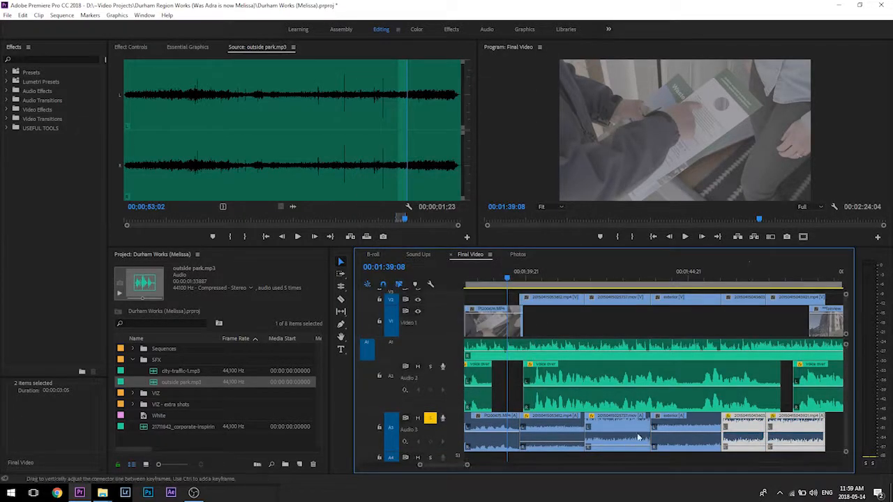
click(564, 434)
click(688, 430)
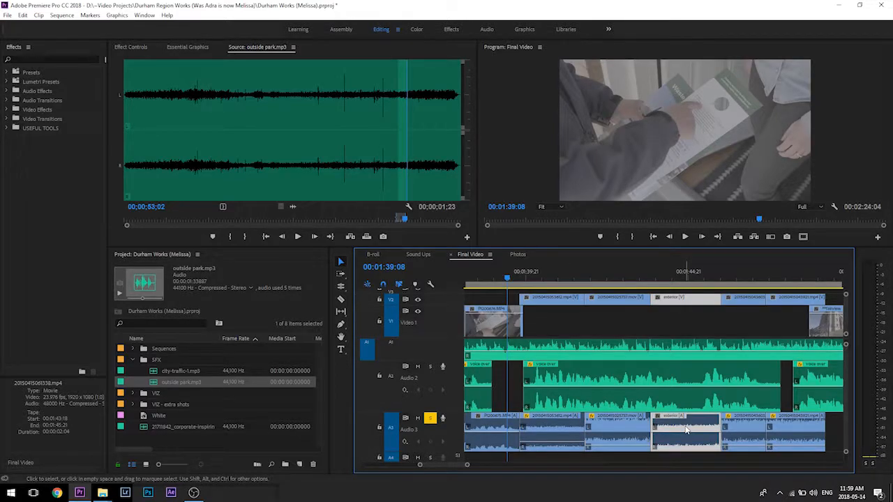
key(ctrl+alt+v)
key(Return)
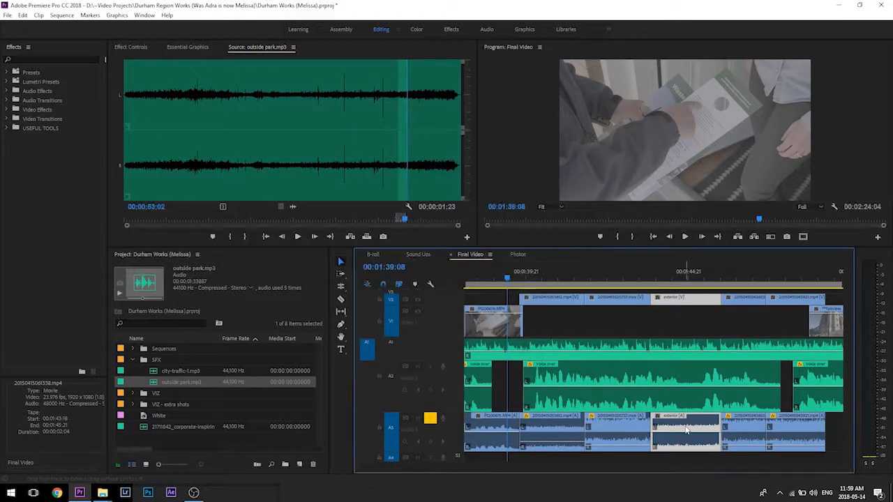
Step: Copy the outside park.mp3 clip from under the aerial ponds shot into the Audio 3 gap under the building shot at 01:49:03
scroll(631, 417, down, 3)
scroll(632, 416, down, 6)
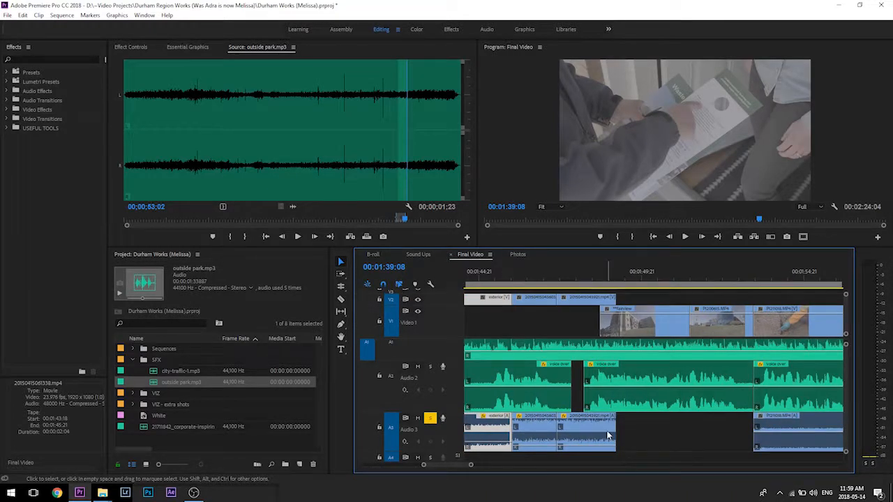
alt+scroll(655, 424, down, 2)
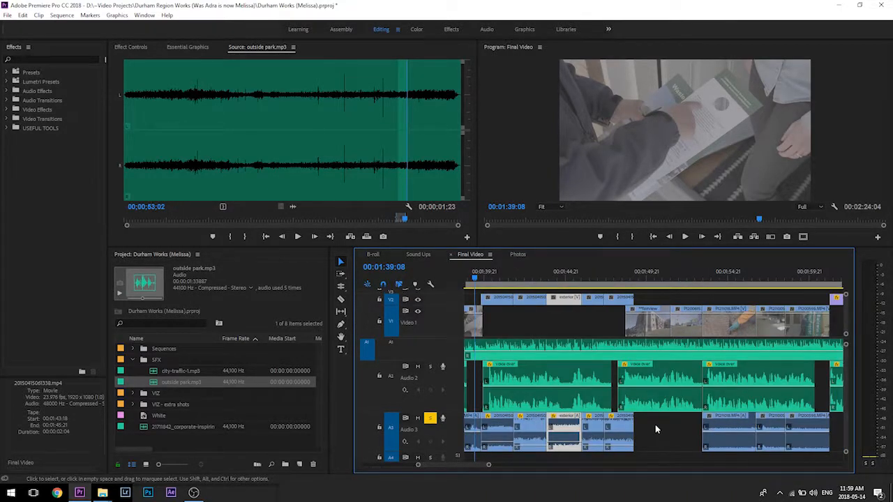
click(657, 272)
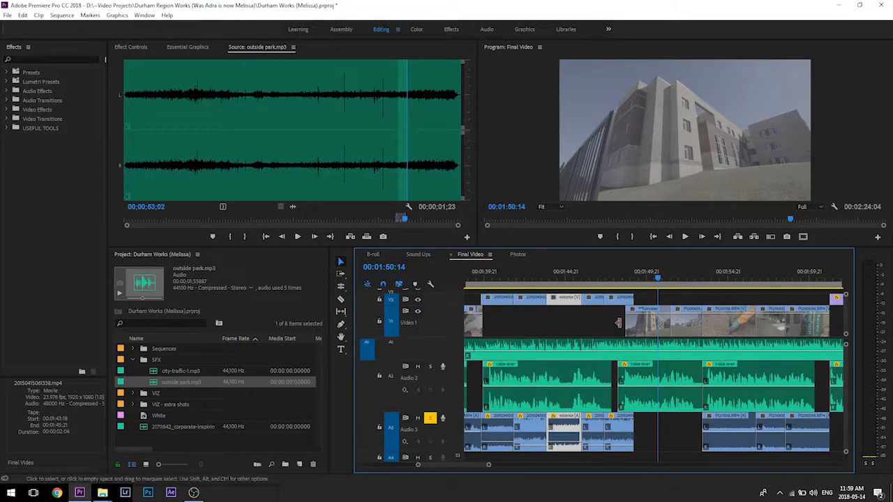
alt+scroll(608, 330, down, 2)
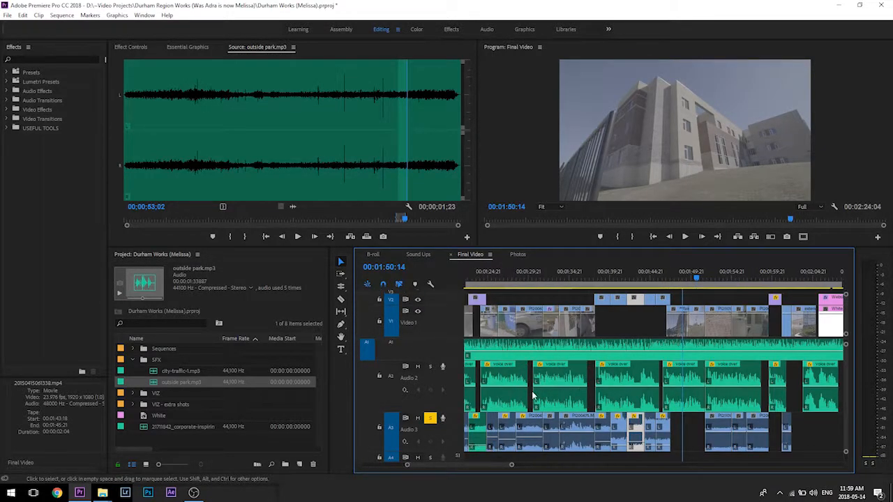
click(496, 273)
alt+scroll(494, 275, up, 2)
alt+scroll(492, 272, down, 3)
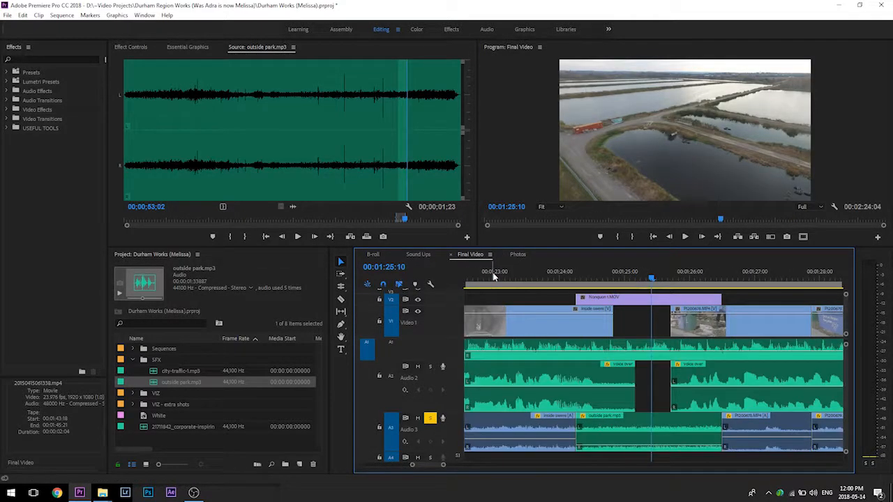
alt+scroll(493, 277, down, 2)
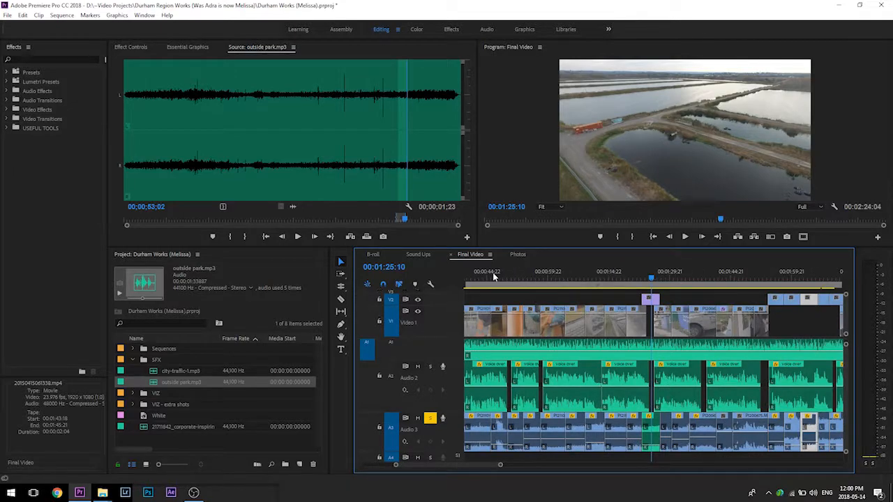
drag(652, 427, 755, 434)
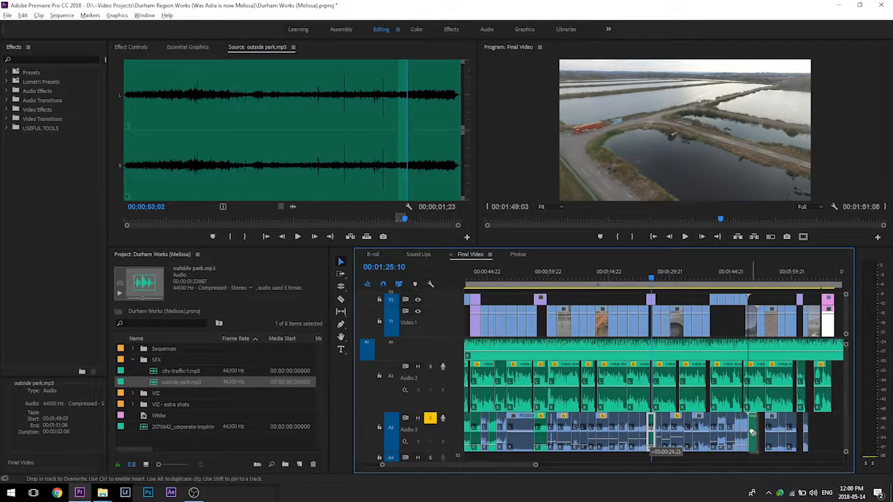
Step: Extend the outside park.mp3 copy under the building shot up to the start of the P1211018.MP4 audio
click(757, 276)
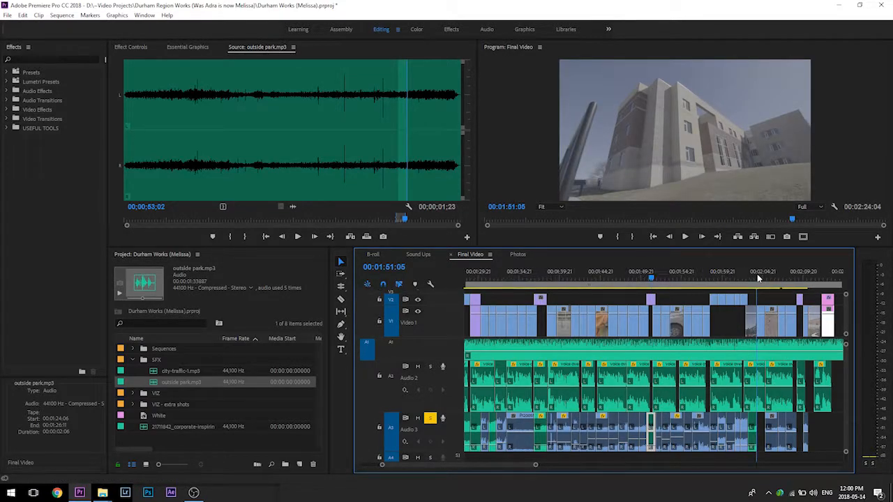
alt+scroll(750, 300, up, 3)
drag(656, 432, 720, 433)
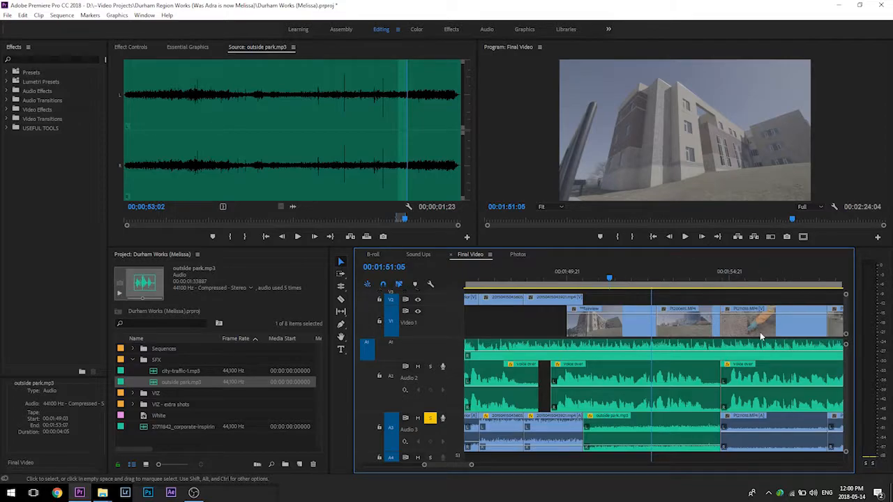
Step: Lower the volume of the P1211018.MP4 audio and paste its attributes onto the next two Audio 3 clips
scroll(760, 332, down, 5)
alt+scroll(703, 445, down, 2)
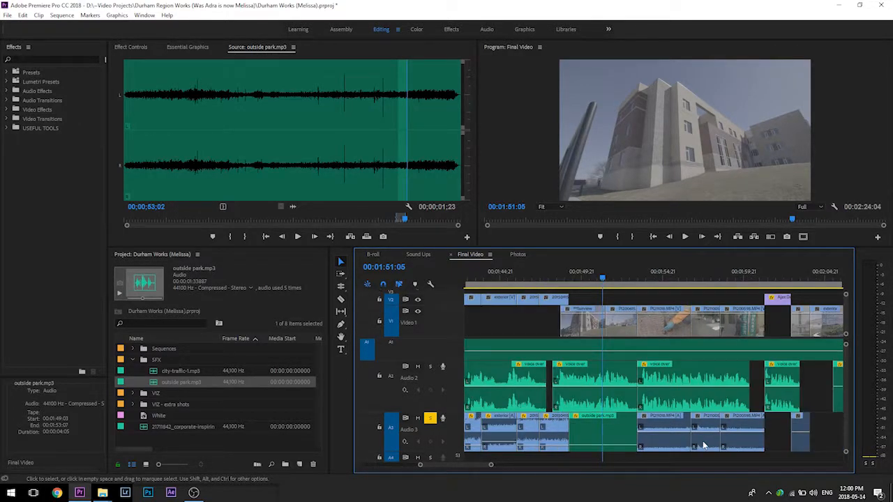
drag(663, 438, 663, 444)
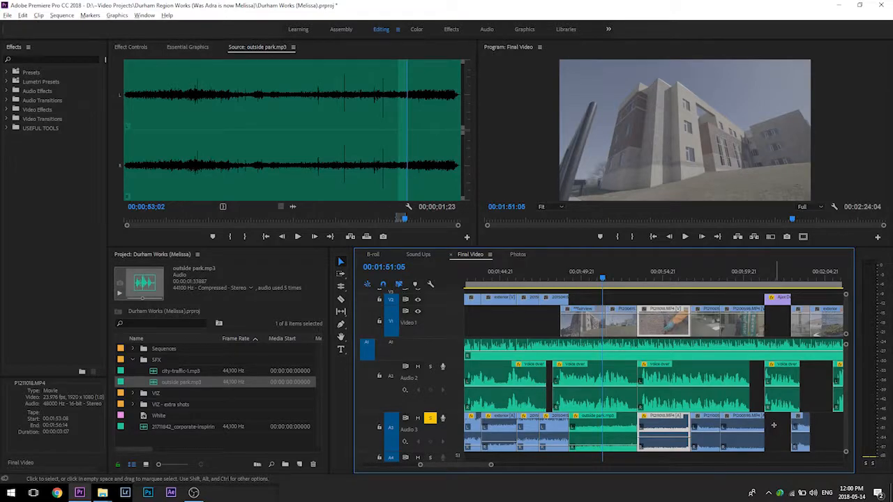
click(701, 439)
key(ctrl+alt+v)
key(Return)
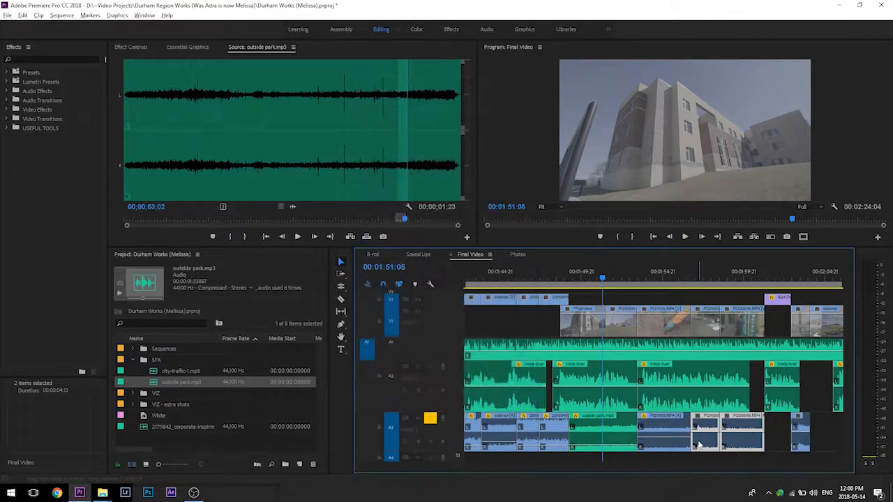
Step: Paste outside park.mp3 into the Audio 3 gap under the Ajax Depot shot at 02:01:04, fitted between the neighbouring clips
scroll(700, 445, down, 2)
scroll(700, 445, down, 3)
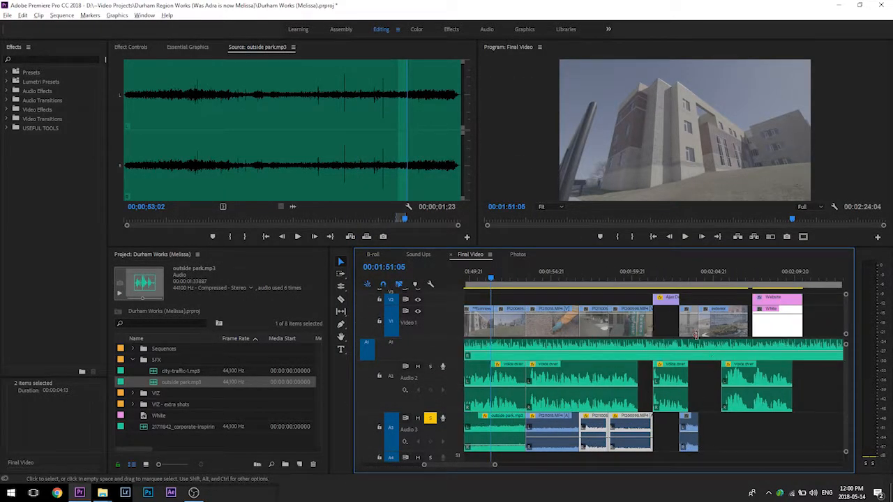
click(507, 420)
key(ctrl+v)
drag(698, 432, 668, 434)
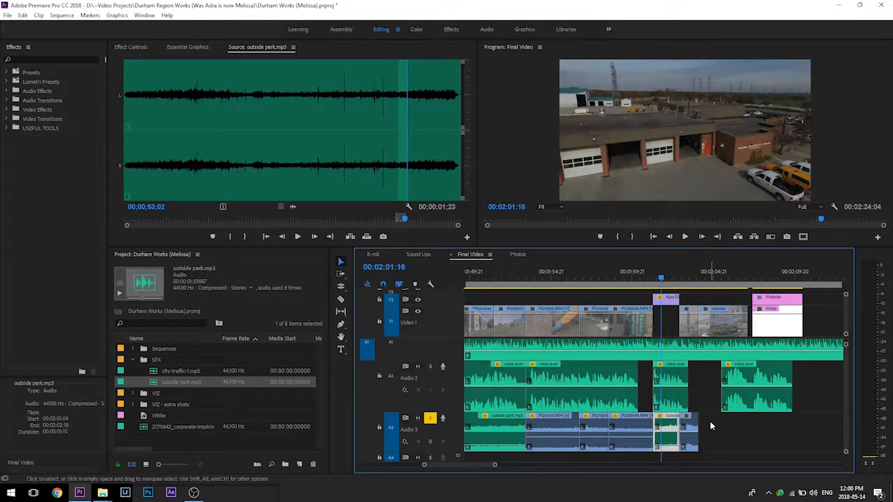
Step: Save the project and extend the P1211035.MP4 audio to the end of the exterior shot
click(668, 281)
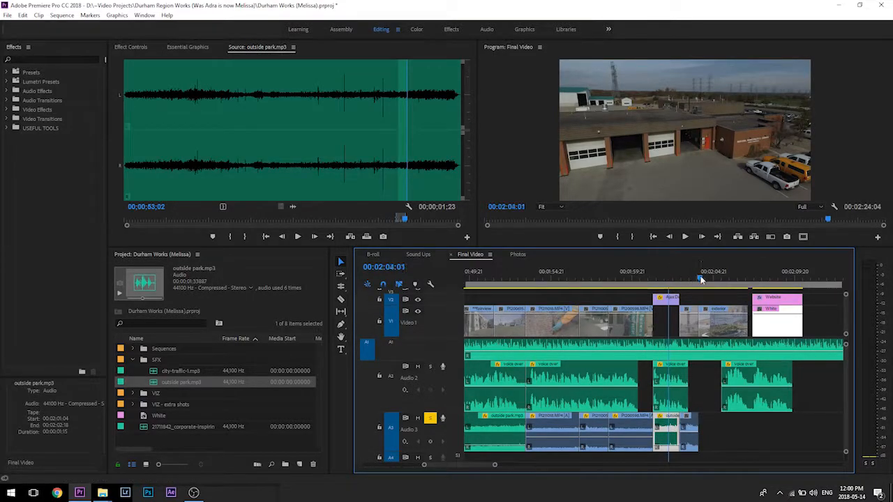
key(equal)
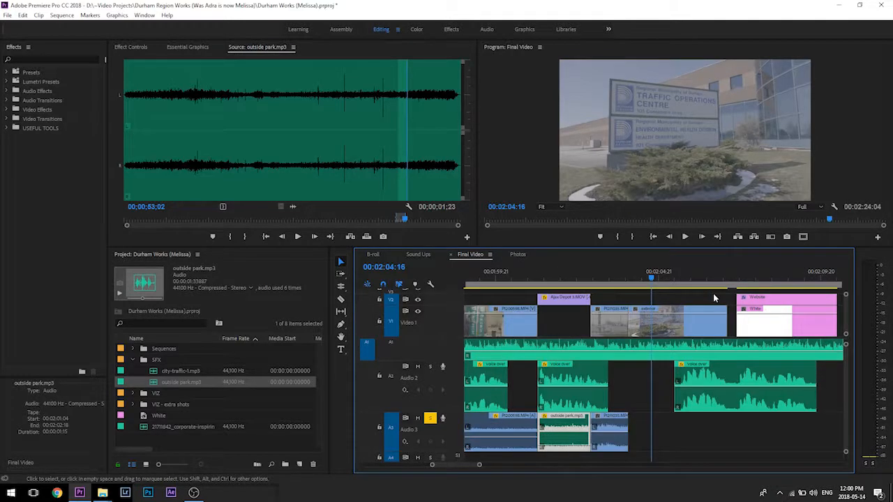
key(ctrl+s)
click(612, 276)
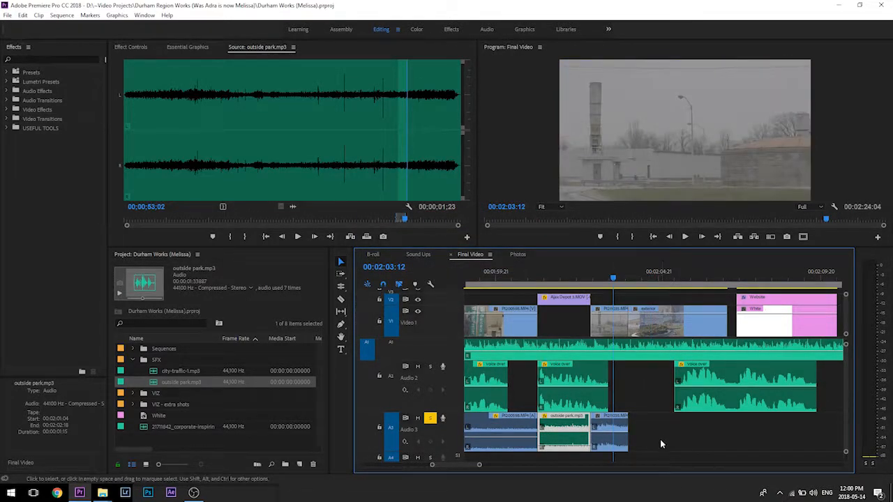
drag(626, 427, 726, 440)
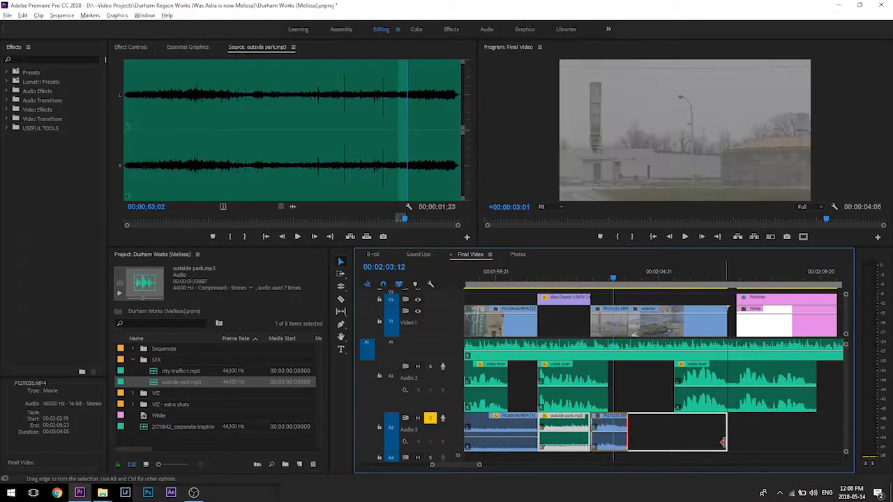
Step: Extend the starts of the Website and White clips back to the exterior shot and lower the P1211035.MP4 audio to about -13 dB
click(731, 299)
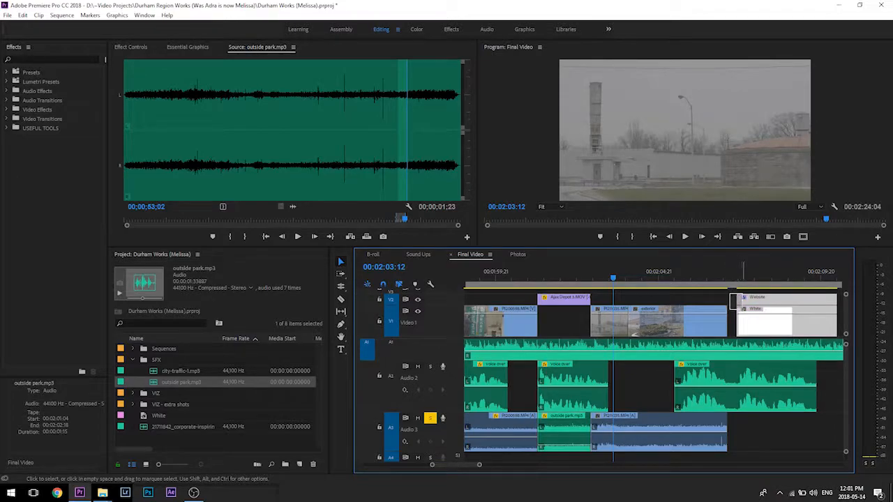
drag(734, 299, 727, 298)
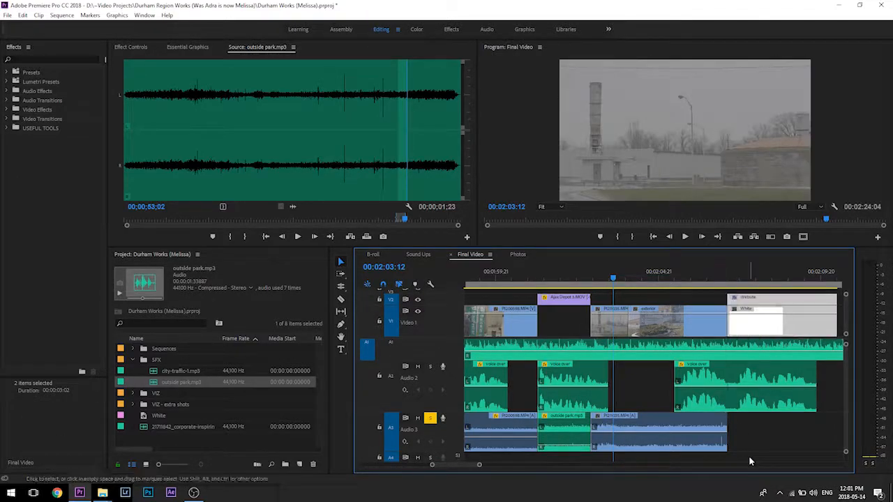
click(708, 438)
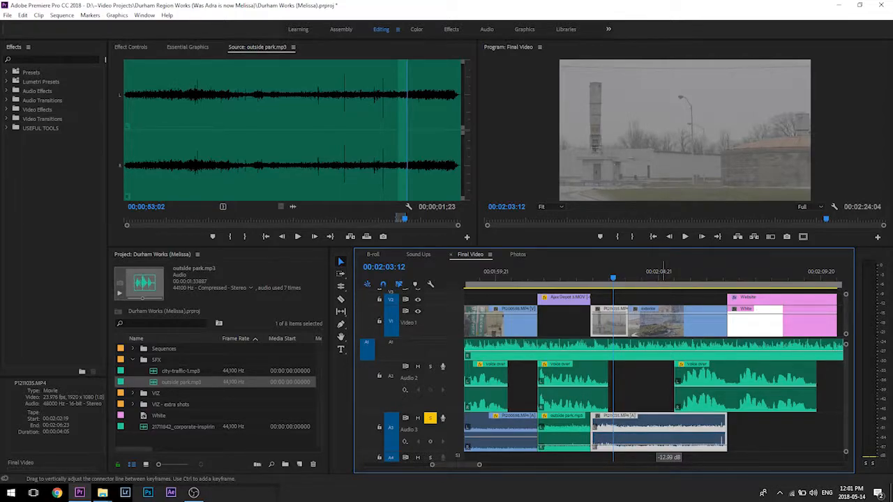
Step: Select the Audio 3 clips from the end of the sequence back to near its start and apply Constant Power transitions to them
key(minus)
key(minus)
key(minus)
key(minus)
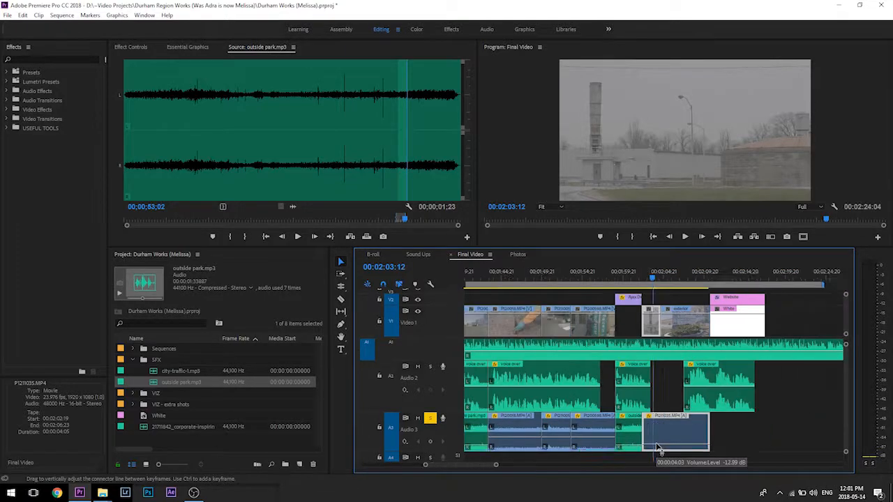
scroll(658, 447, up, 5)
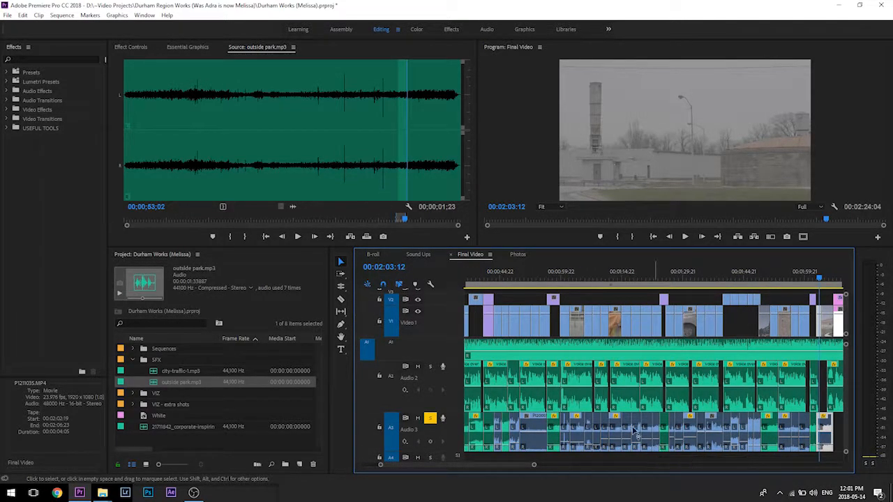
key(minus)
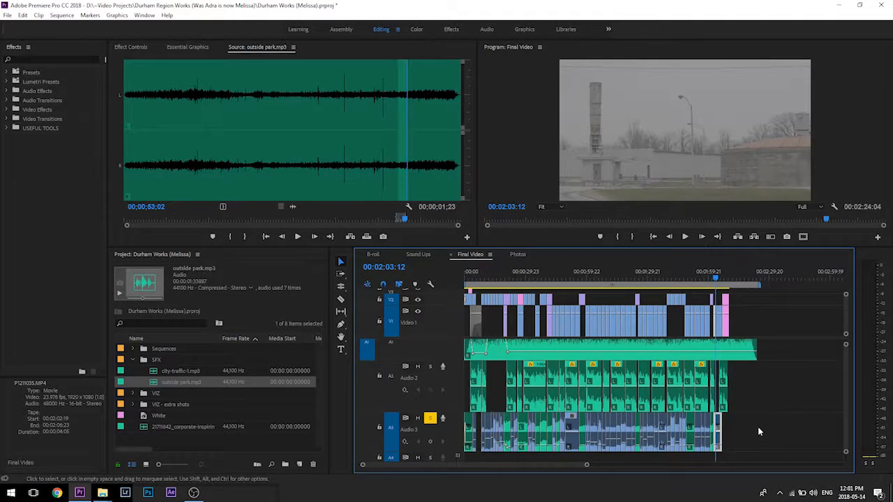
drag(768, 423, 483, 441)
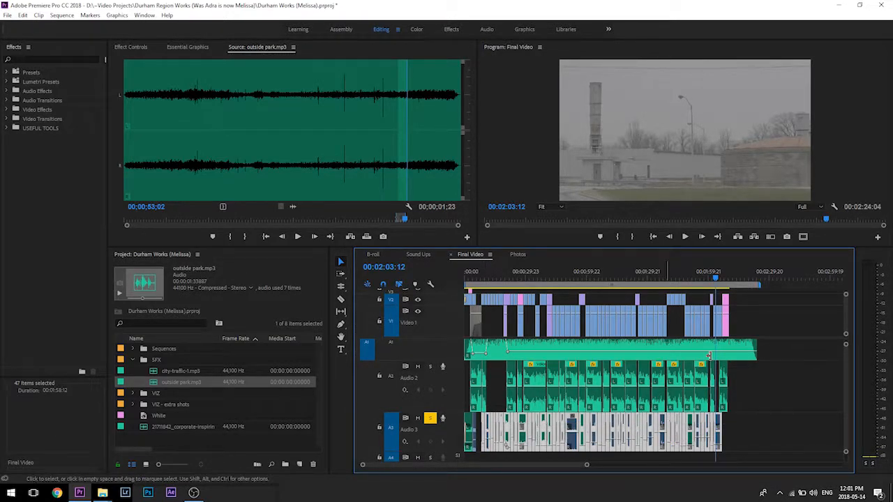
key(equal)
key(equal)
key(equal)
key(equal)
key(equal)
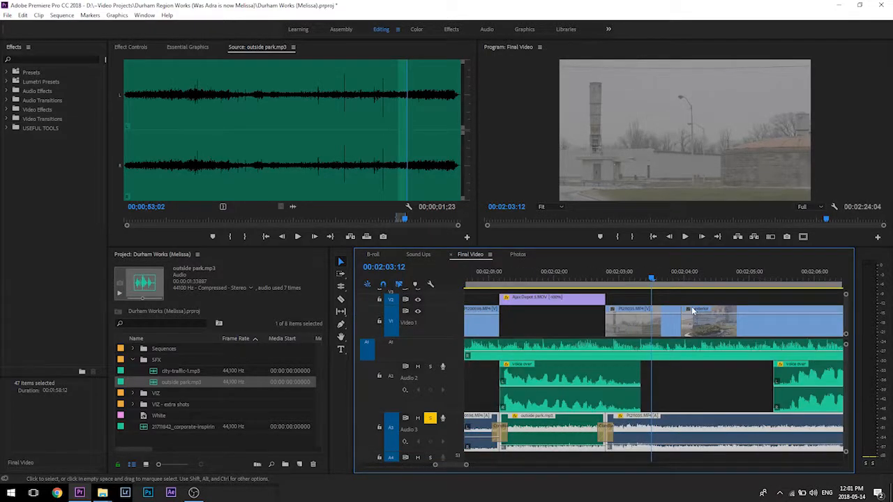
Step: Lengthen the Constant Power fade-out at the end of the P1211035.MP4 audio to 23 frames and save the project
key(minus)
click(760, 279)
key(equal)
key(equal)
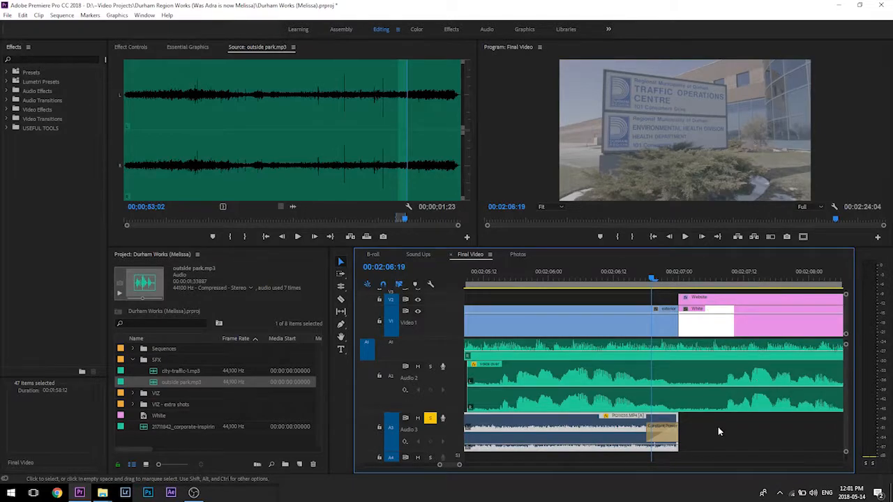
drag(649, 431, 556, 429)
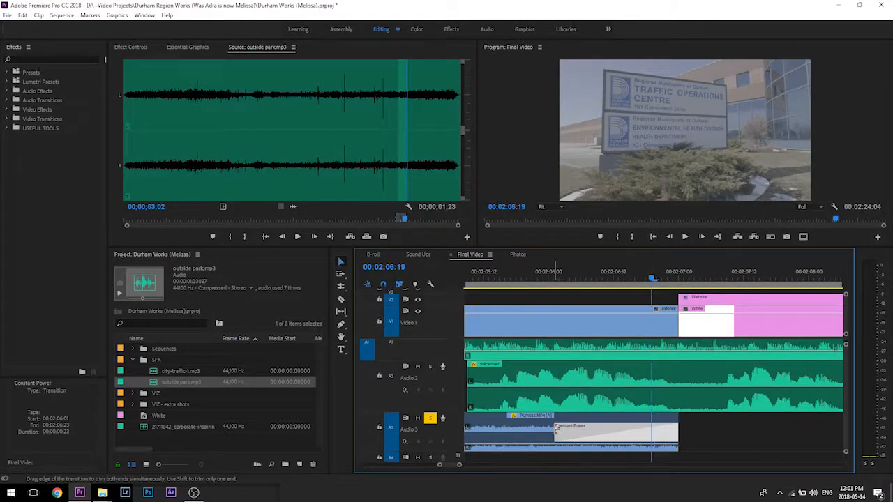
key(minus)
key(minus)
key(minus)
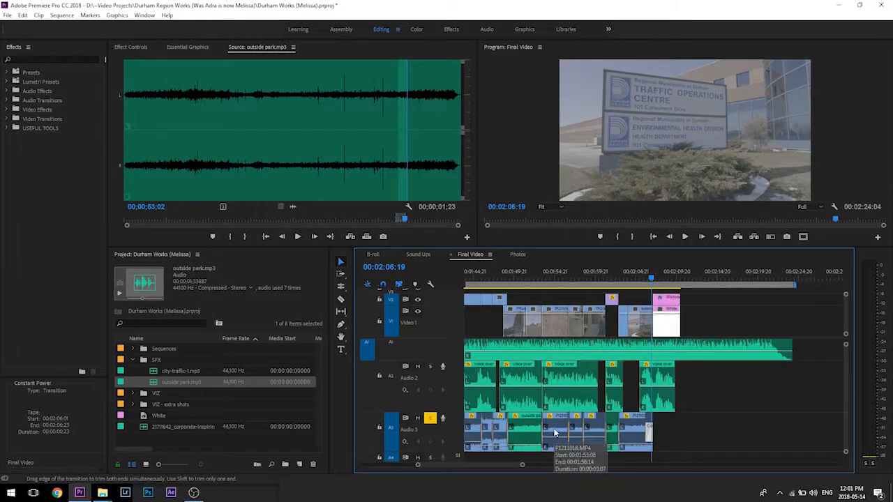
key(equal)
key(equal)
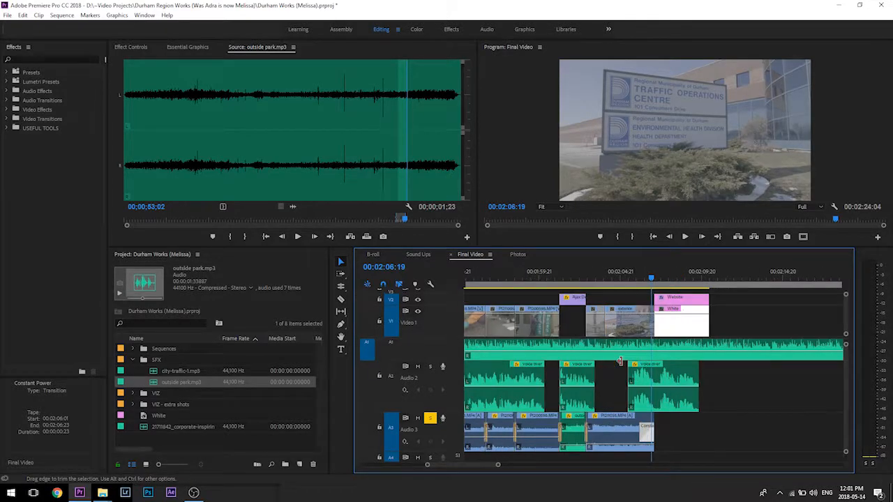
Step: Apply Constant Power transitions to both ends of the last two voice over clips on Audio 2
click(691, 374)
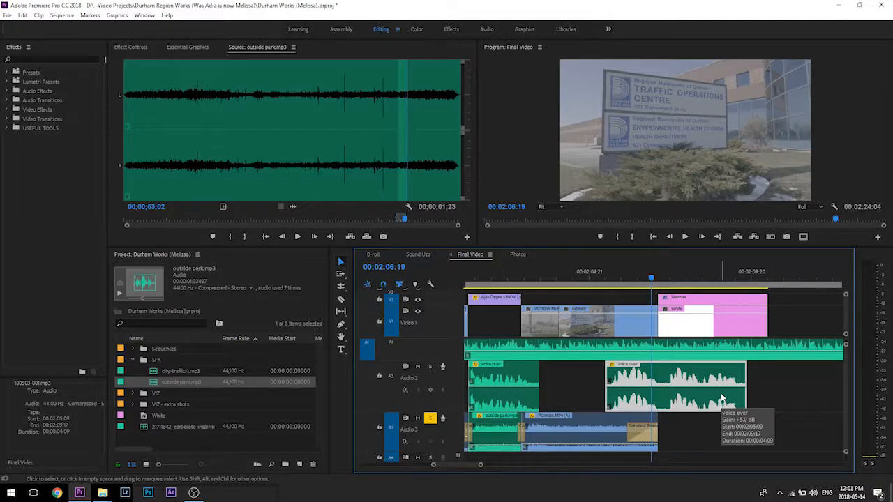
scroll(605, 381, up, 2)
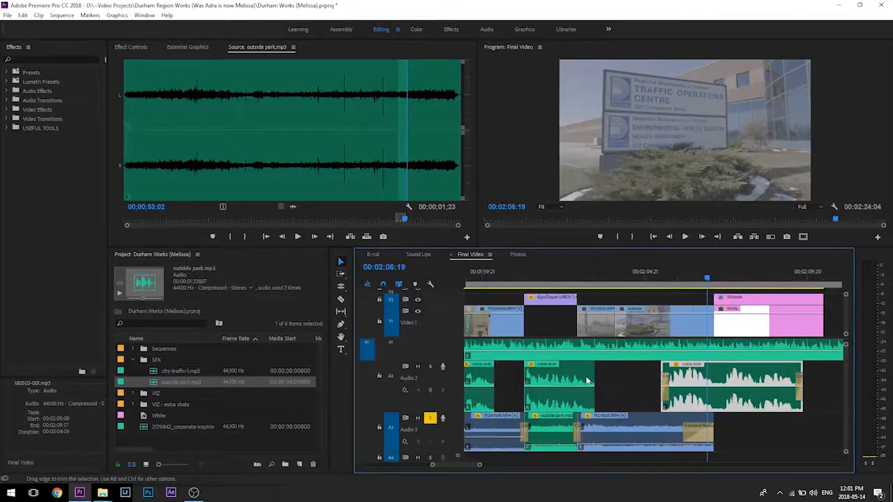
click(573, 377)
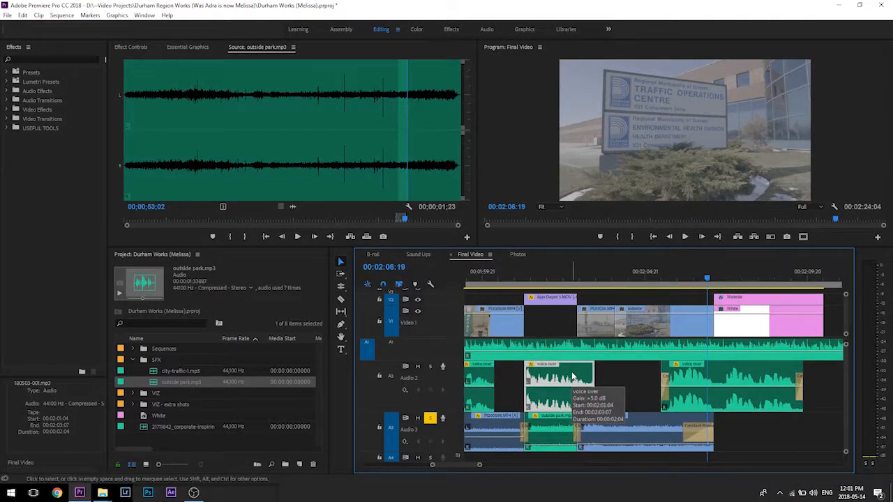
scroll(591, 317, up, 2)
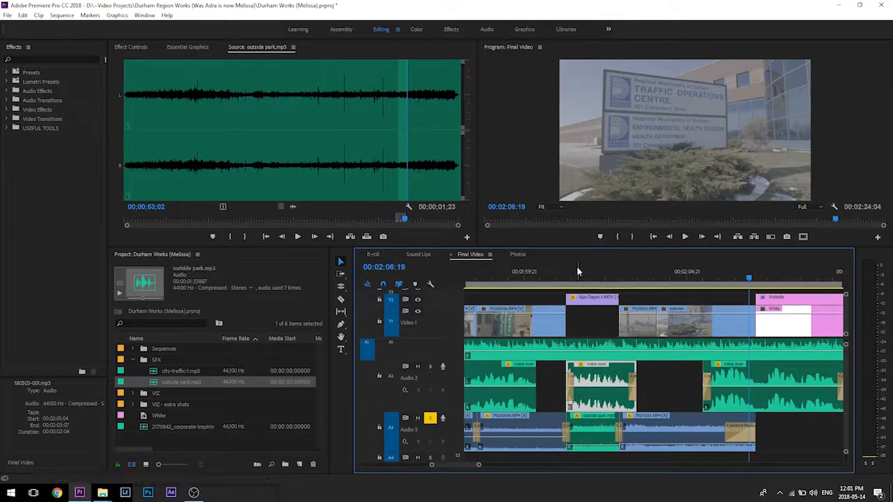
Step: Extend the start of the voice over clip under the Ajax Depot shot slightly earlier and shorten its Constant Power fade-in to 3 frames
key(=)
key(=)
key(=)
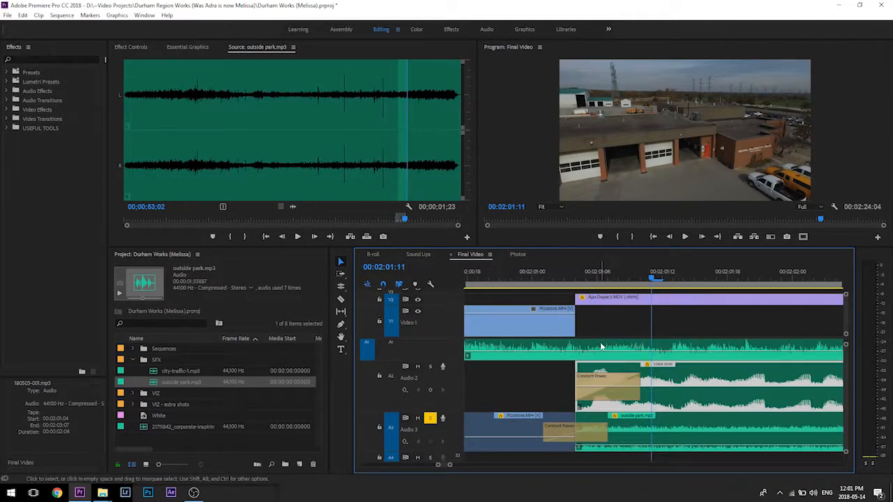
drag(577, 379, 554, 379)
drag(616, 382, 583, 382)
Step: Select the two adjoining voice over clips before the Ajax Depot shot and apply Constant Power transitions to them
key(minus)
key(minus)
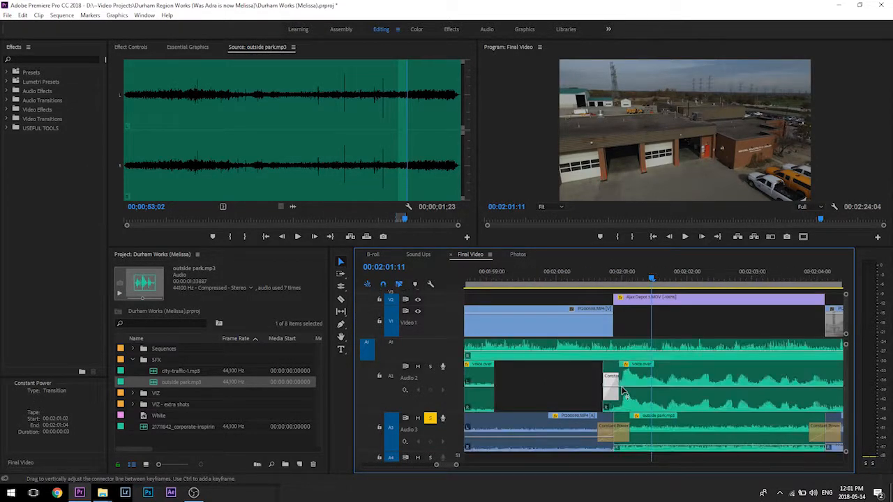
key(minus)
key(minus)
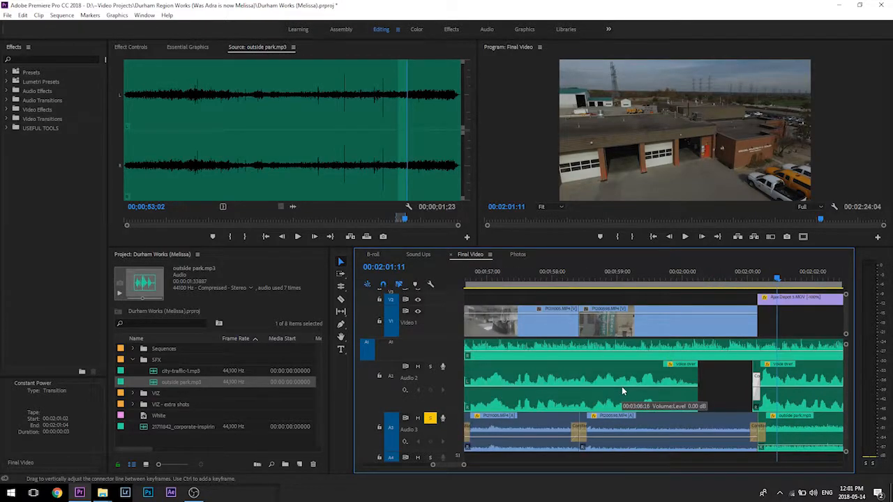
scroll(624, 393, up, 2)
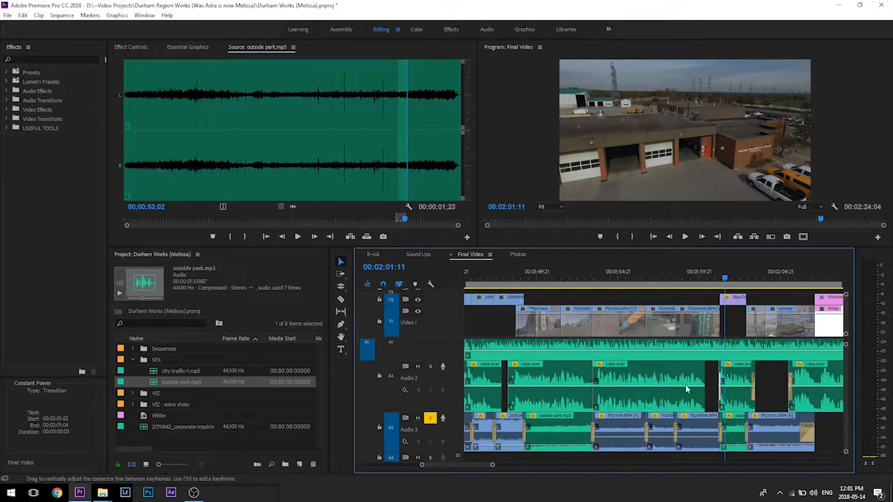
click(561, 386)
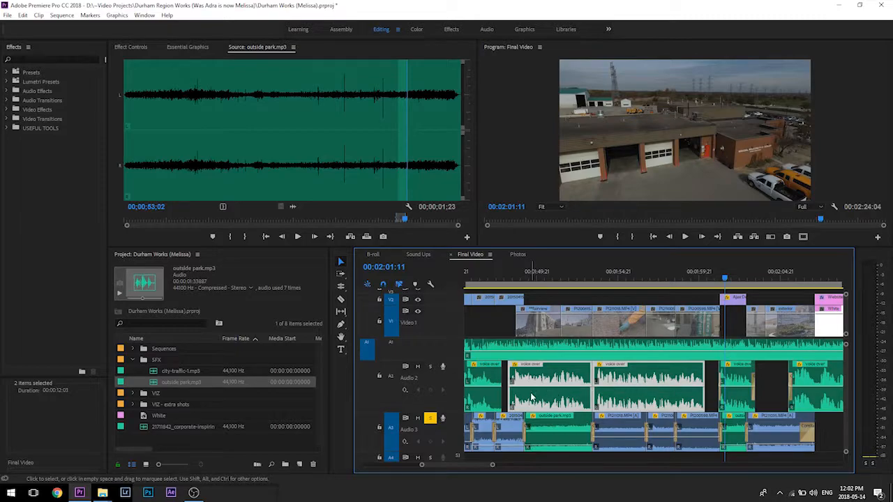
key(ctrl+z)
Step: Delete the Constant Power crossfade between the two adjoining voice over clips at about 00:01:53:08
click(630, 272)
key(=)
key(=)
key(=)
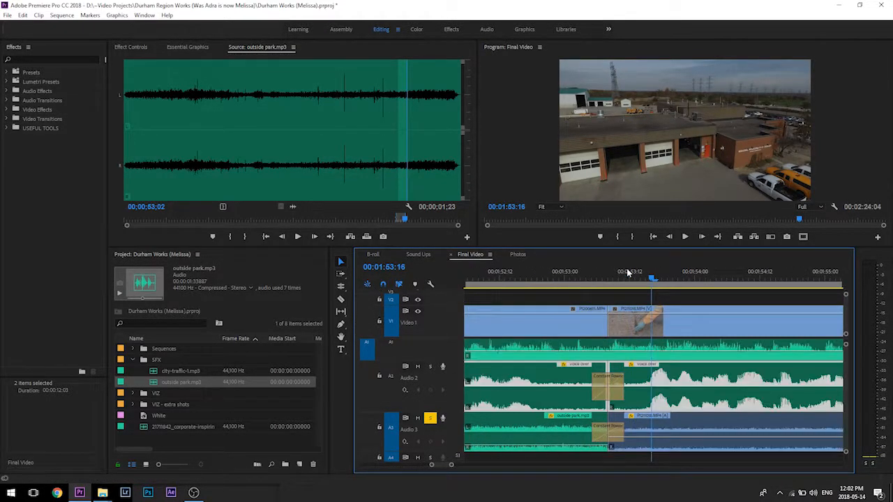
click(615, 394)
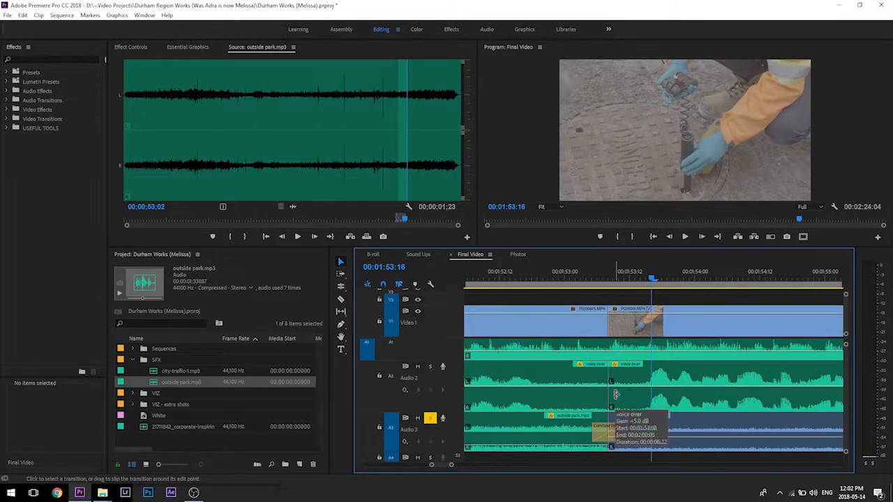
Step: Apply Constant Power transitions to the three voice over clips starting at 00:01:39:20, 00:01:32:05 and 00:01:25:17
key(minus)
key(minus)
key(minus)
scroll(615, 394, up, 3)
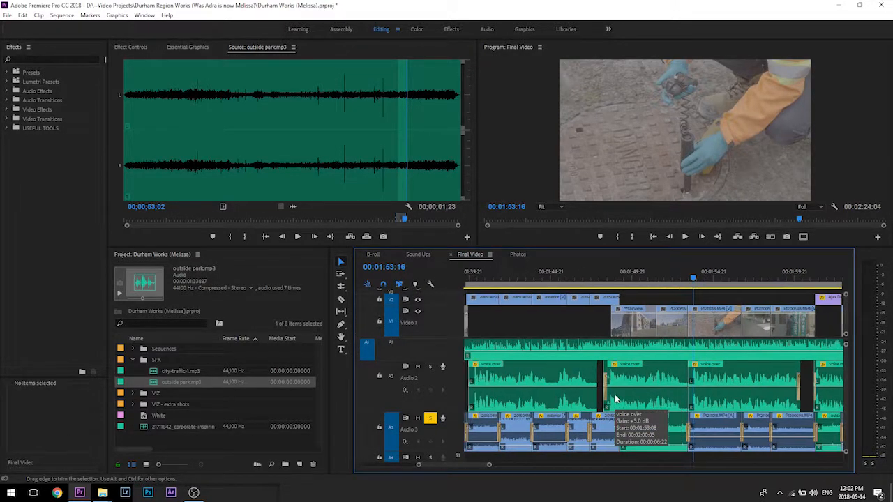
click(567, 392)
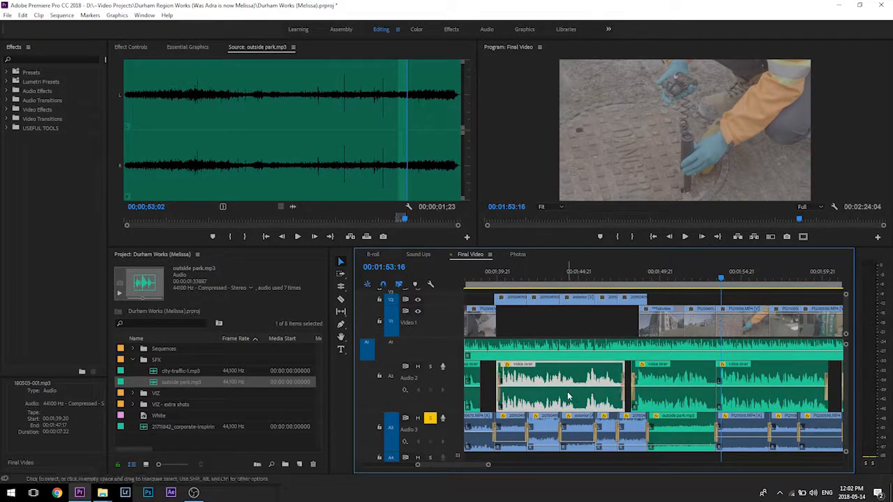
scroll(569, 393, up, 8)
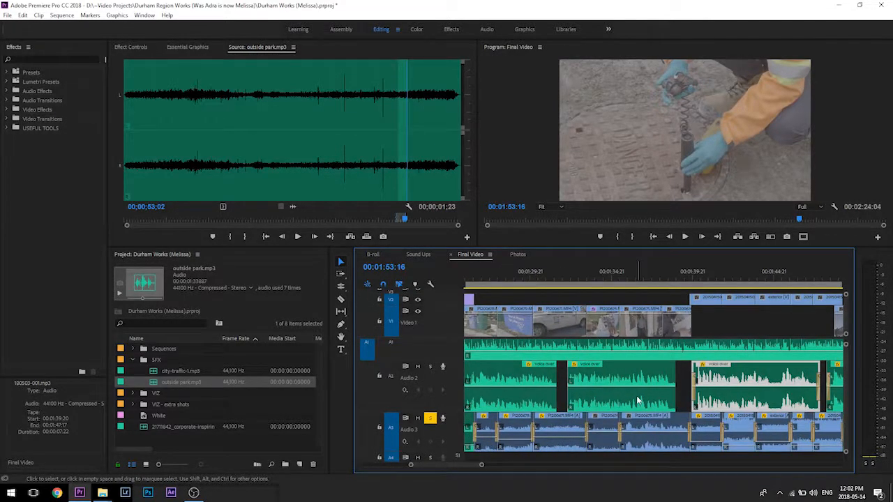
click(599, 399)
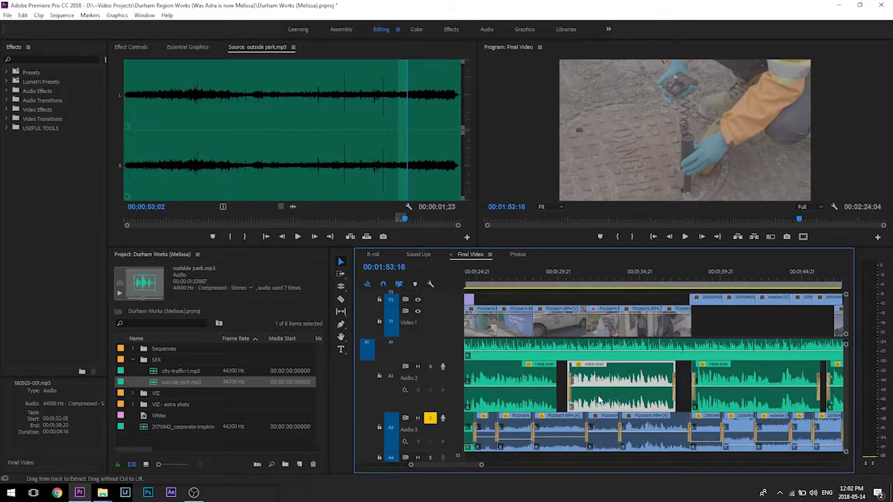
scroll(599, 399, up, 2)
click(567, 397)
Step: Select the four voice over clips between about 00:01:00:00 and 00:01:25:00 in pairs and apply Constant Power transitions to them
scroll(565, 394, up, 8)
scroll(588, 399, up, 2)
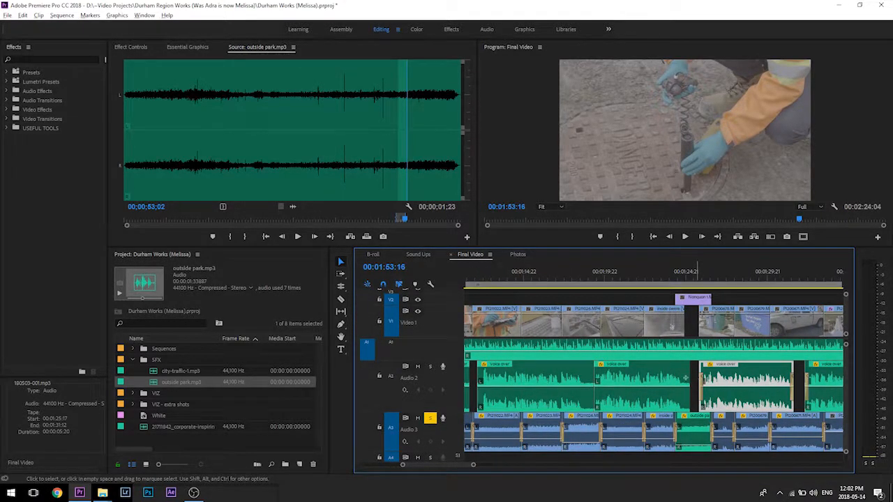
drag(696, 380, 571, 399)
scroll(570, 399, up, 8)
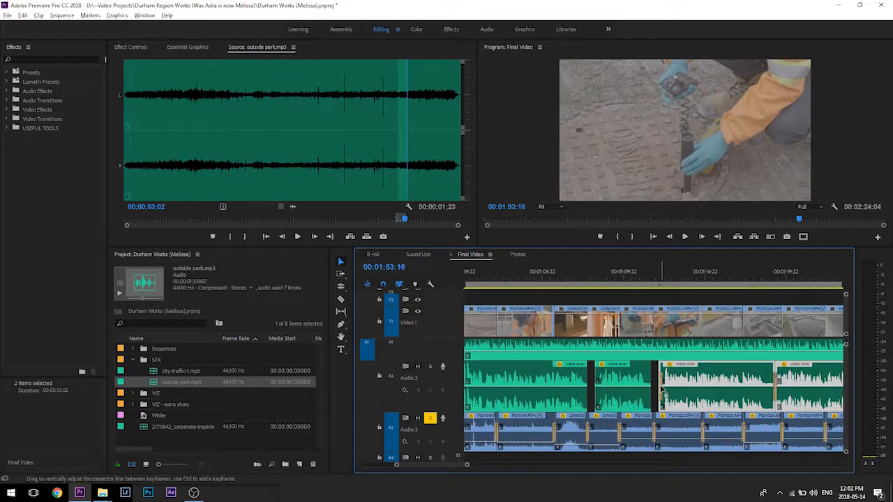
click(656, 385)
drag(656, 386, 546, 392)
scroll(547, 392, up, 15)
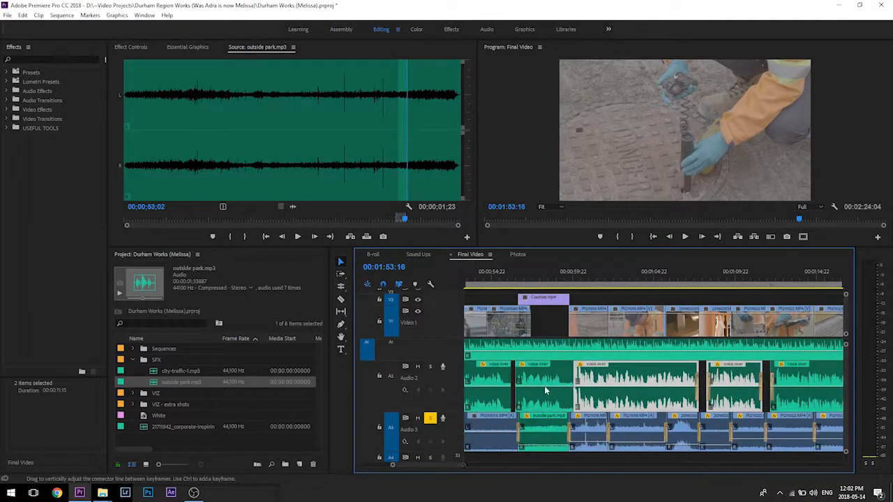
Step: Apply Constant Power transitions to the voice over clip starting at 00:00:56:10 and the three voice over clips before it
scroll(545, 387, up, 1)
key(minus)
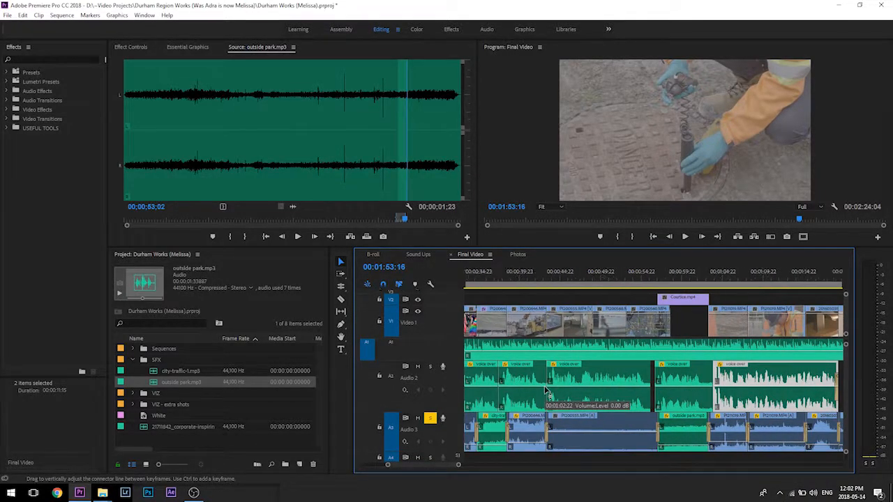
click(667, 379)
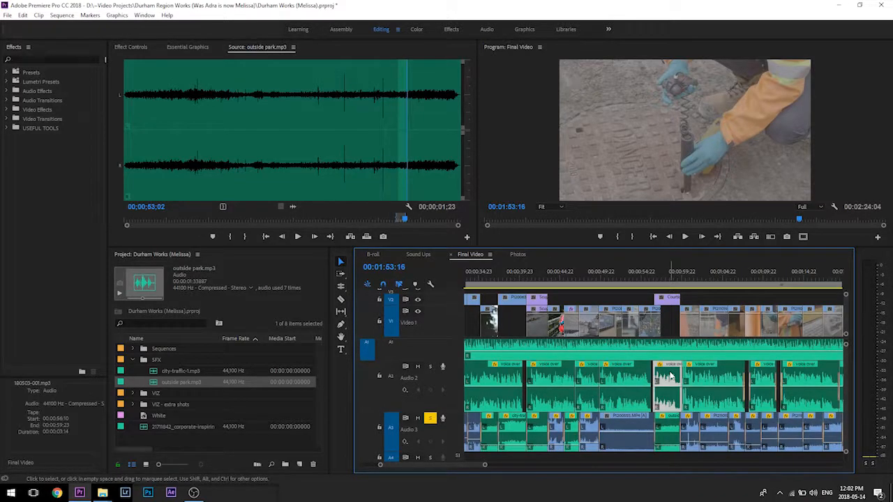
click(551, 382)
shift+click(586, 382)
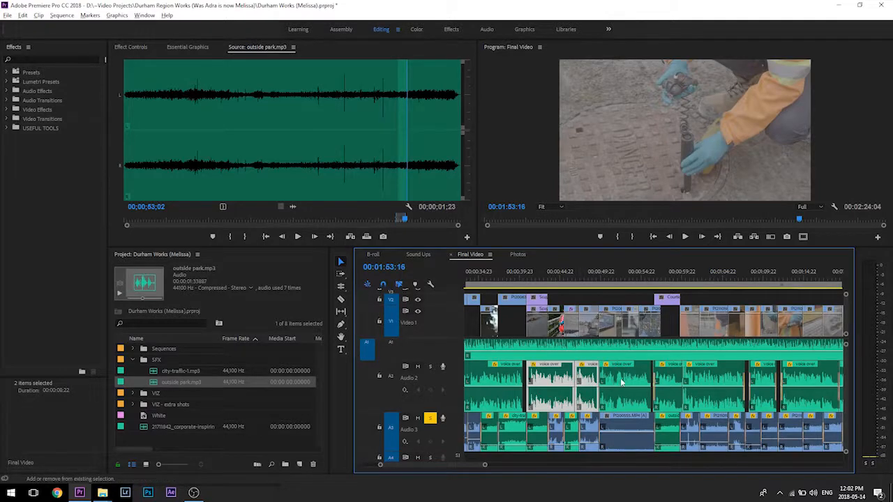
shift+click(625, 382)
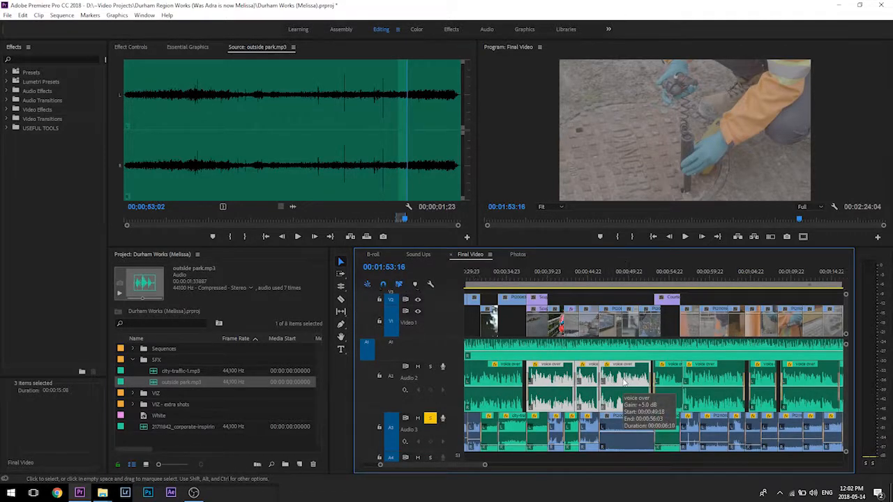
Step: Apply Constant Power transitions to the two voice over clips after the opening gap on Audio 2 and the two 180503-002.mp3 clips before it
scroll(625, 382, up, 2)
scroll(563, 394, up, 5)
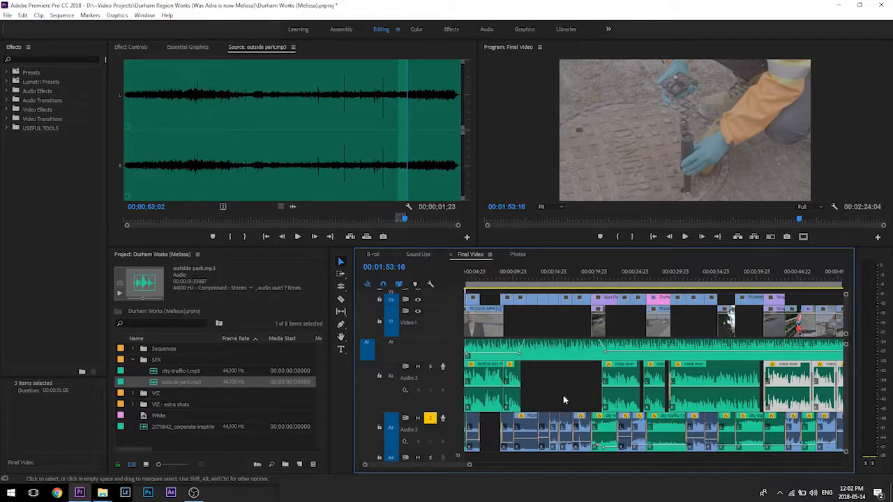
drag(558, 381, 660, 398)
scroll(658, 401, up, 2)
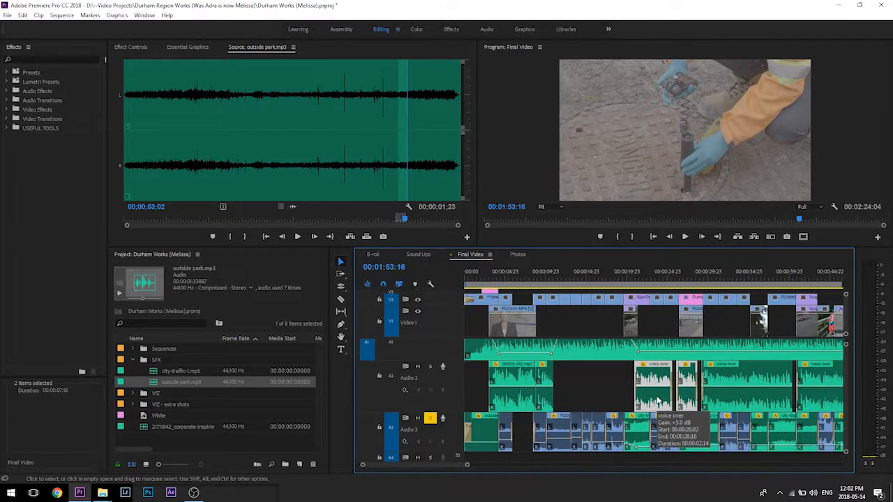
drag(613, 382, 483, 406)
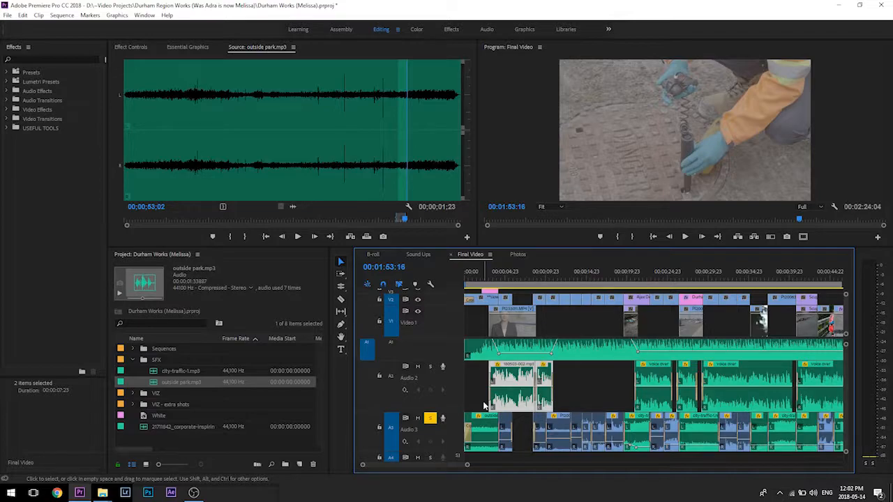
Step: Check the voice over fades across the whole sequence and at its end, with the playhead on the exterior sign shot at 00:02:06:06
scroll(545, 398, down, 1)
click(602, 396)
key(minus)
key(minus)
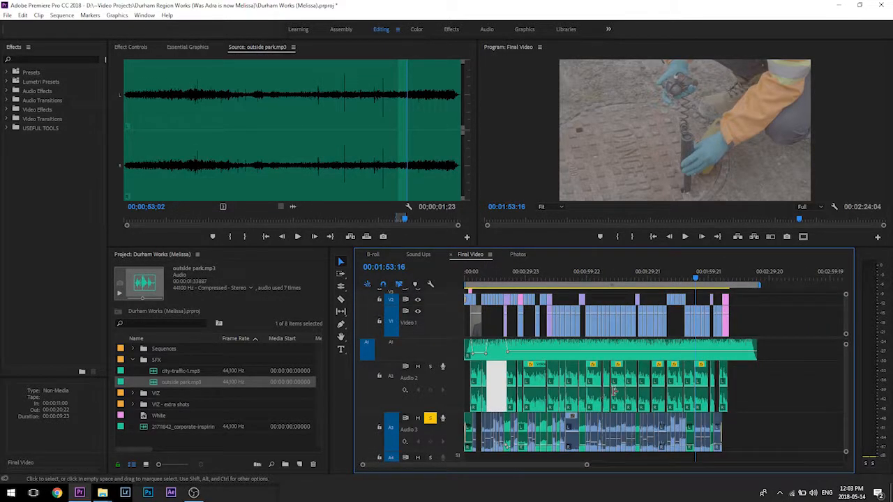
click(723, 280)
key(equal)
key(equal)
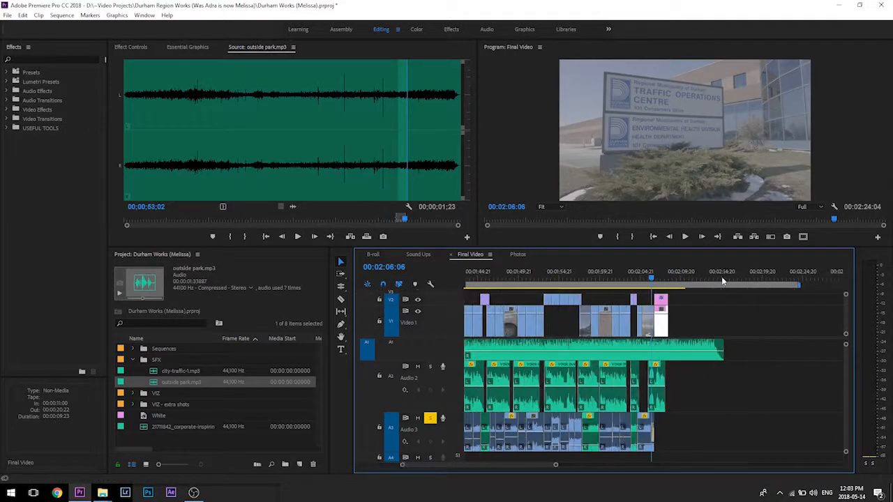
scroll(705, 370, down, 3)
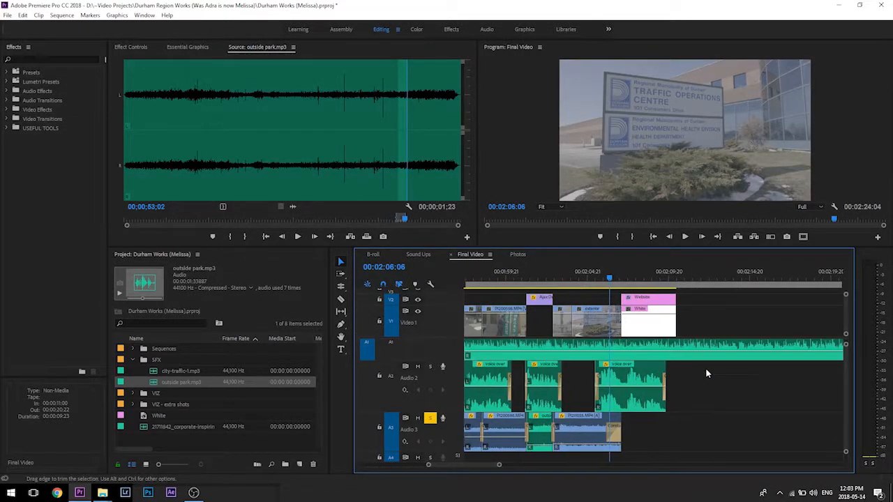
scroll(706, 374, up, 2)
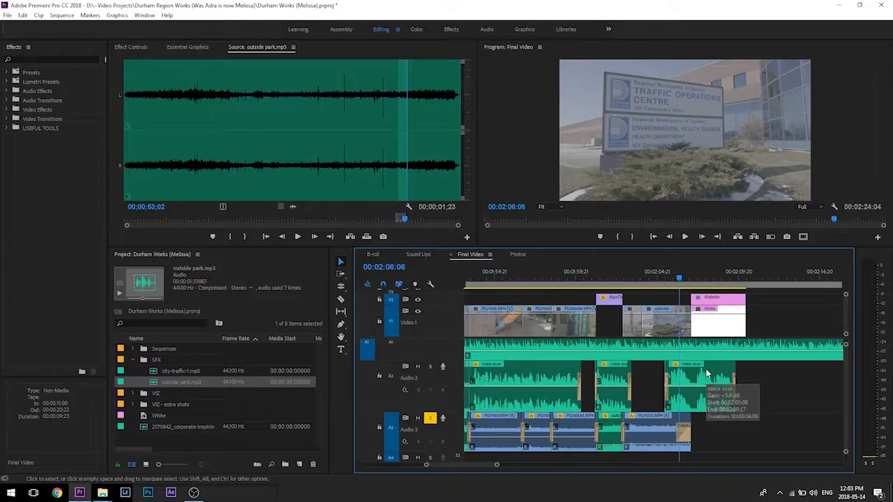
Step: Increase the height of the audio tracks and solo Audio 1 instead of Audio 3
key(alt+equal)
key(alt+equal)
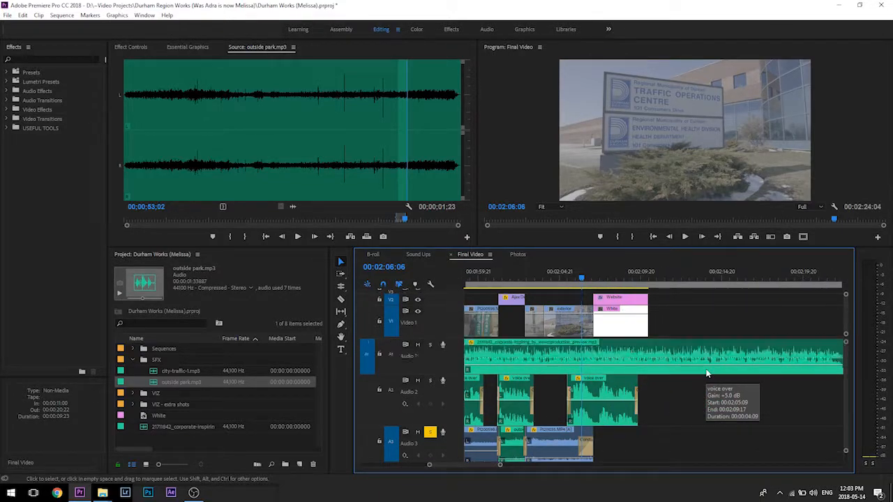
click(430, 454)
click(430, 344)
Step: Split the music clip on Audio 1 at 00:02:21:17, just before its closing fade-out
key(minus)
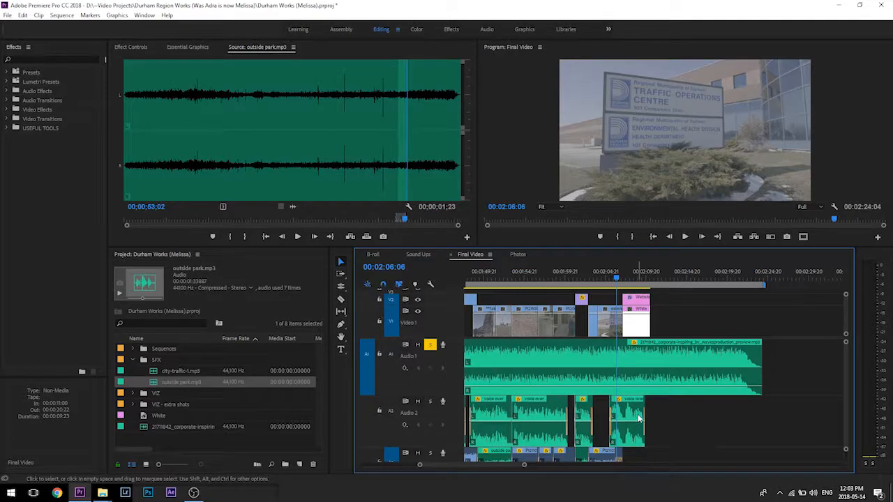
drag(733, 278, 722, 285)
key(=)
key(=)
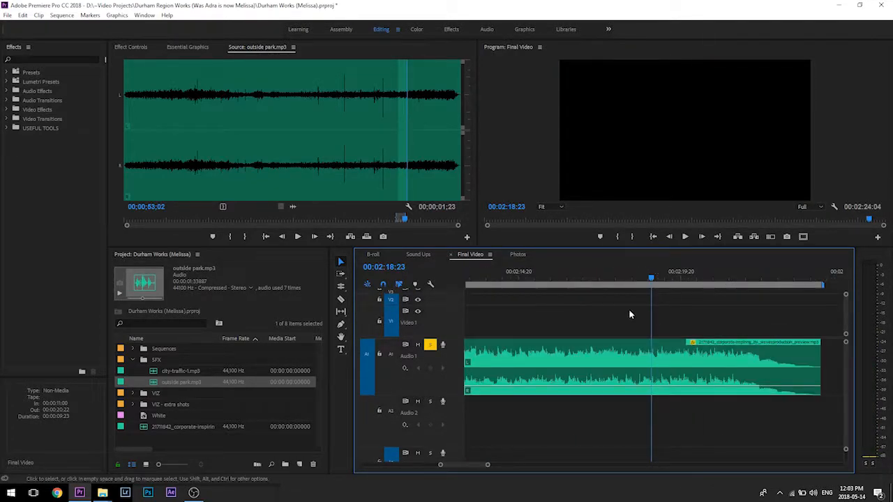
key(c)
key(shift+k)
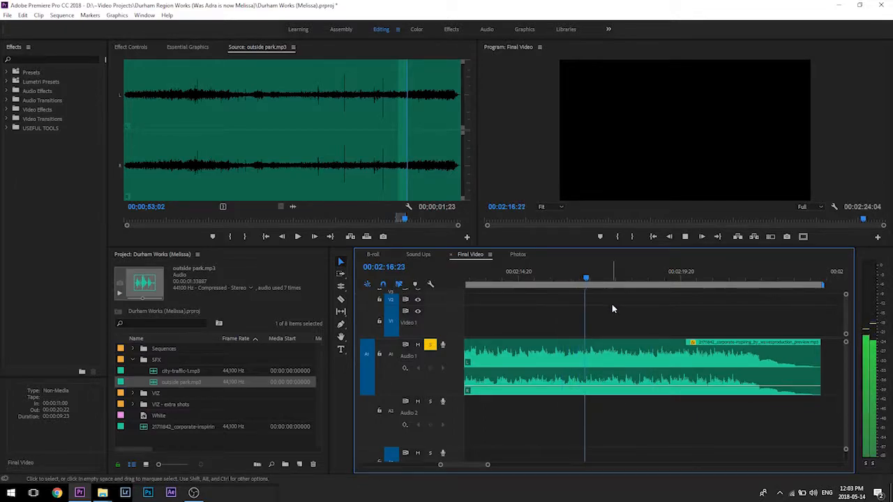
key(=)
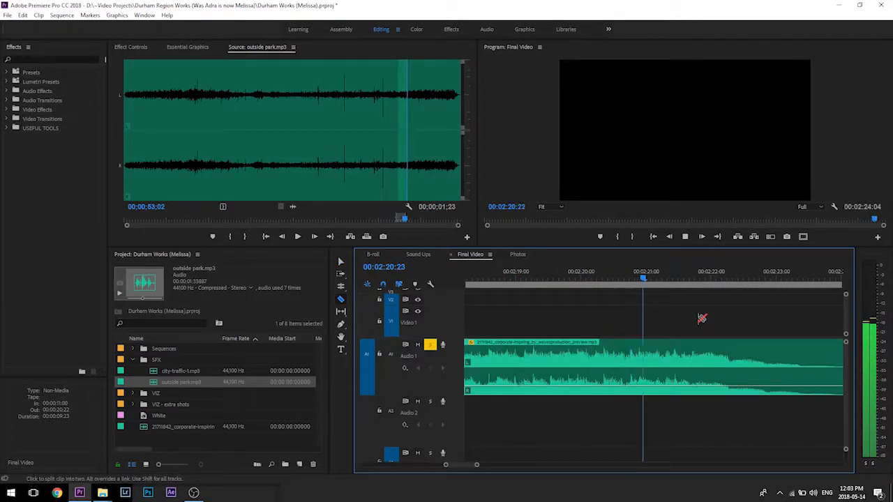
drag(656, 279, 692, 279)
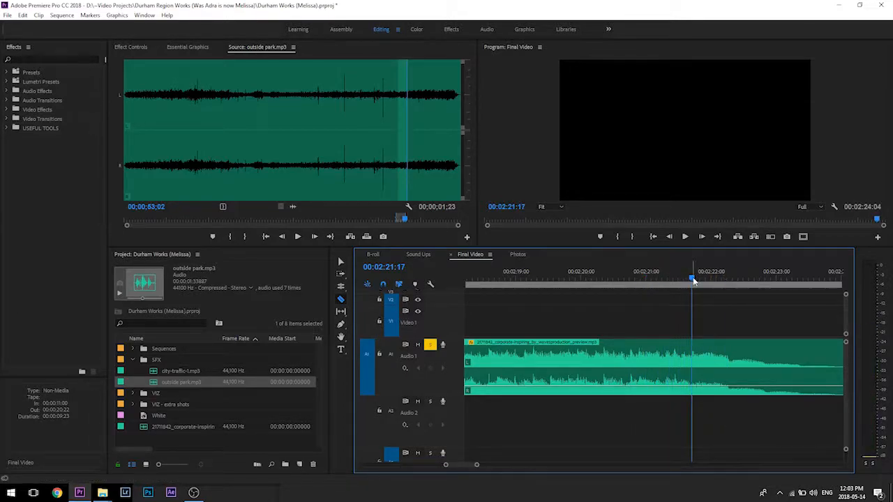
click(695, 352)
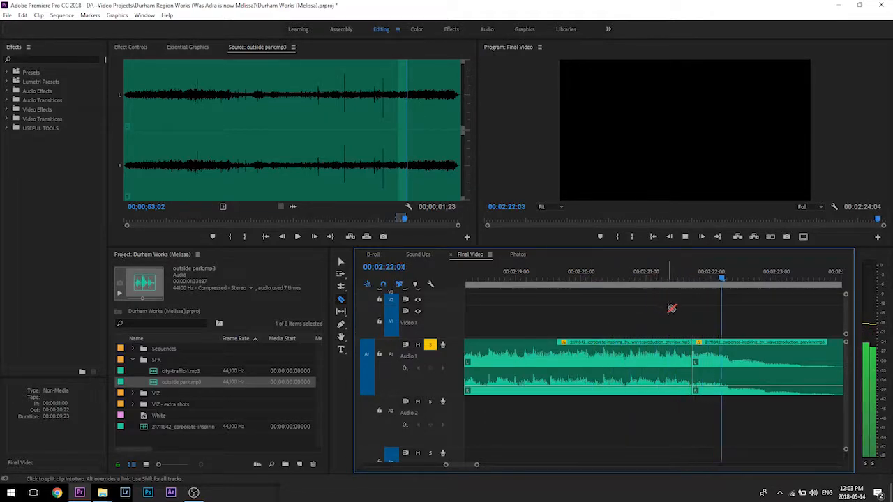
Step: Listen to the music alone through the closing shots from about 00:02:01 to find an earlier cut point matching its ending
key(space)
key(w)
key(minus)
key(minus)
key(minus)
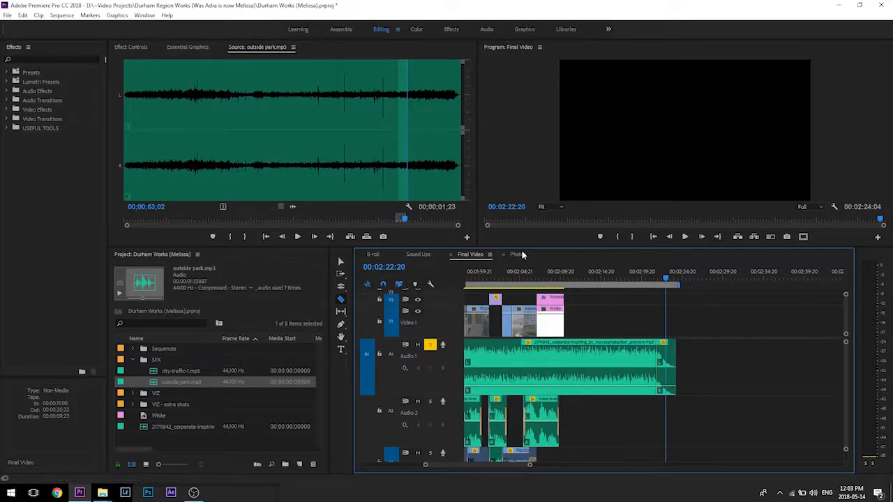
drag(536, 277, 502, 279)
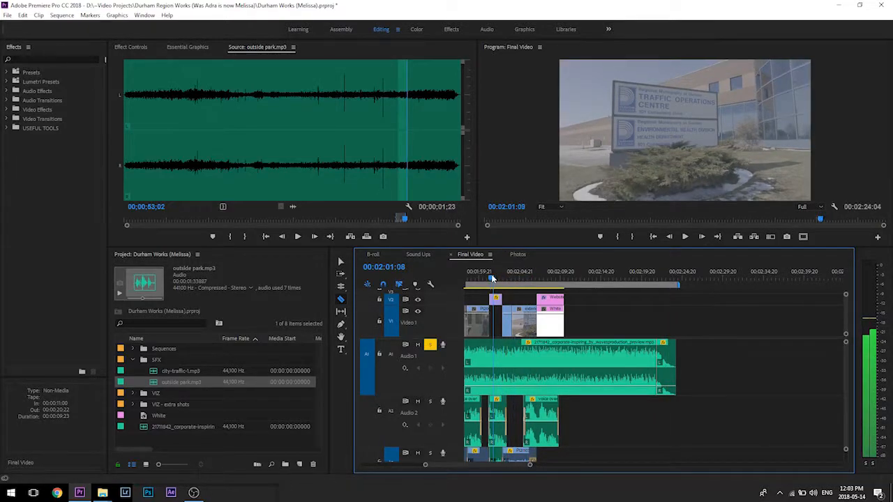
key(space)
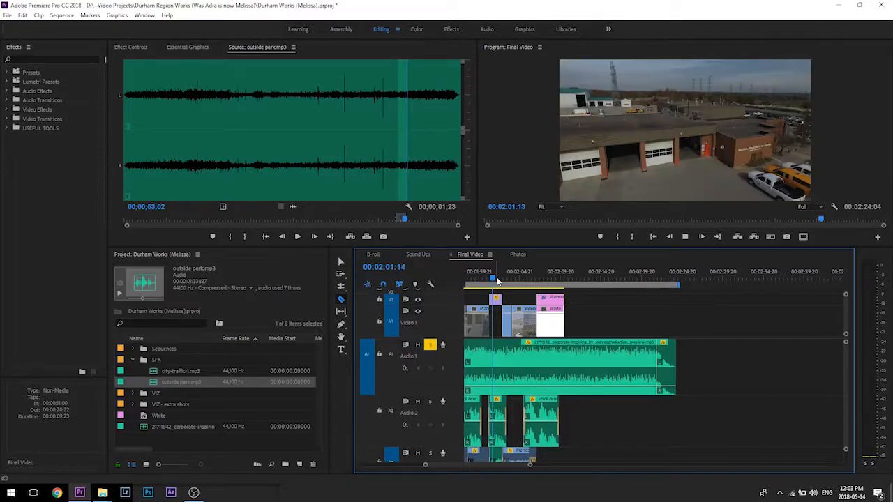
key(=)
key(=)
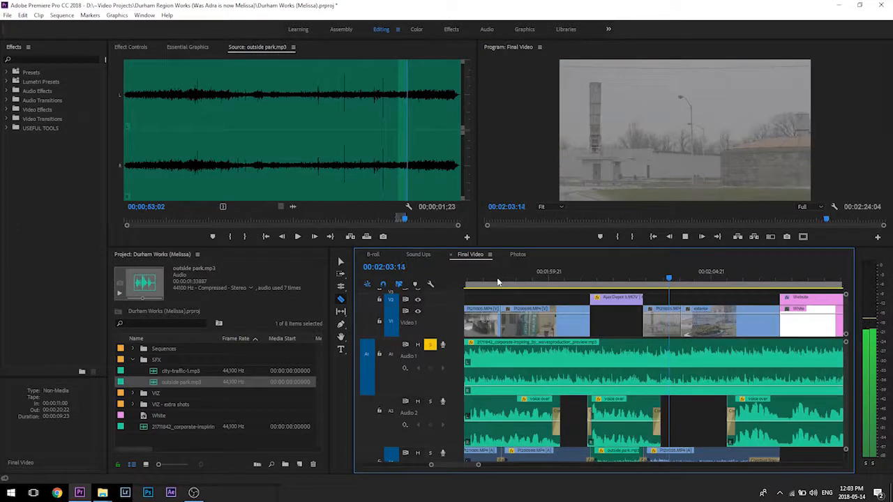
key(minus)
key(minus)
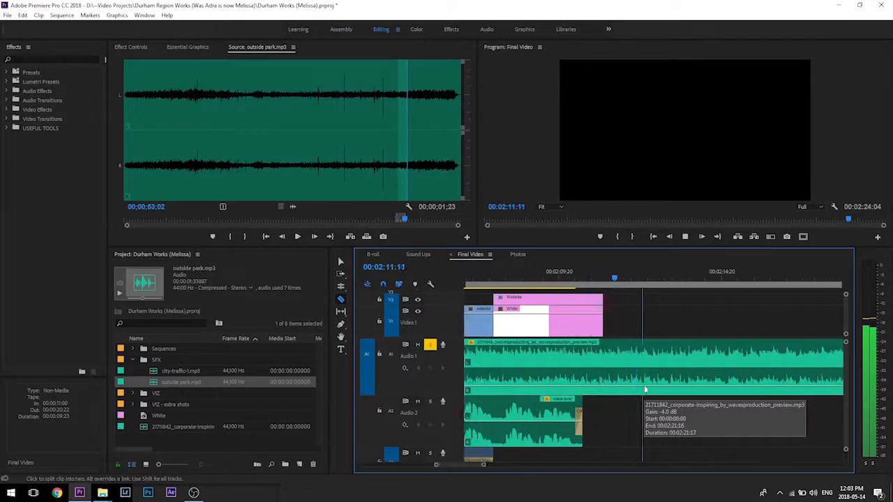
Step: Split the music clip on Audio 1 again at 00:02:13:00, after the last voice over
click(645, 285)
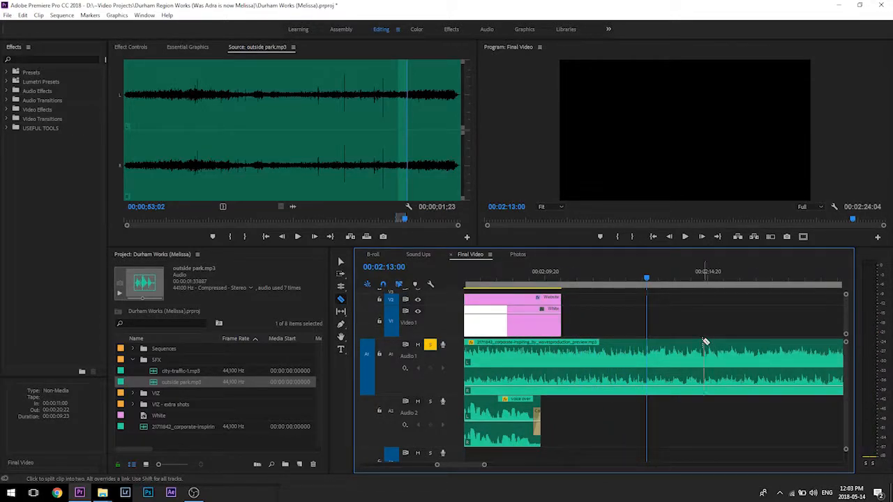
drag(644, 286, 639, 279)
key(=)
click(595, 272)
key(space)
key(c)
click(679, 357)
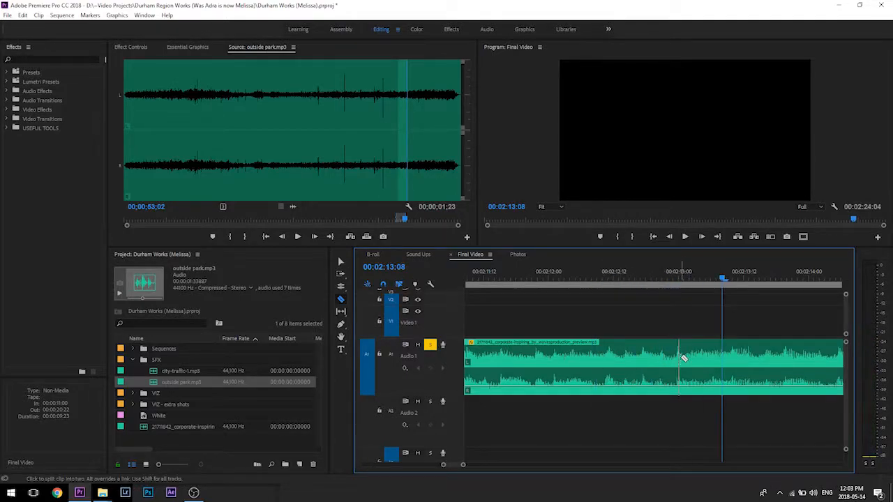
Step: Delete the music section between the two cuts, move the ending piece to 00:02:13:00 and play the join
key(v)
key(minus)
key(minus)
key(minus)
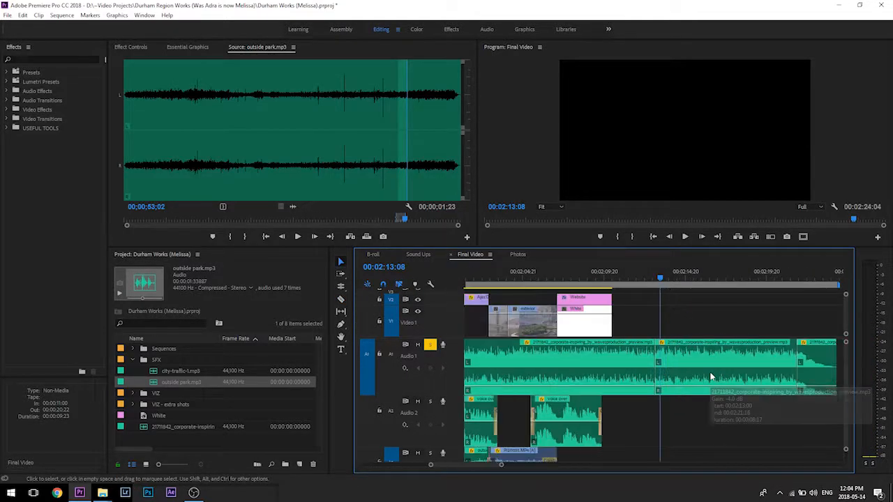
click(725, 381)
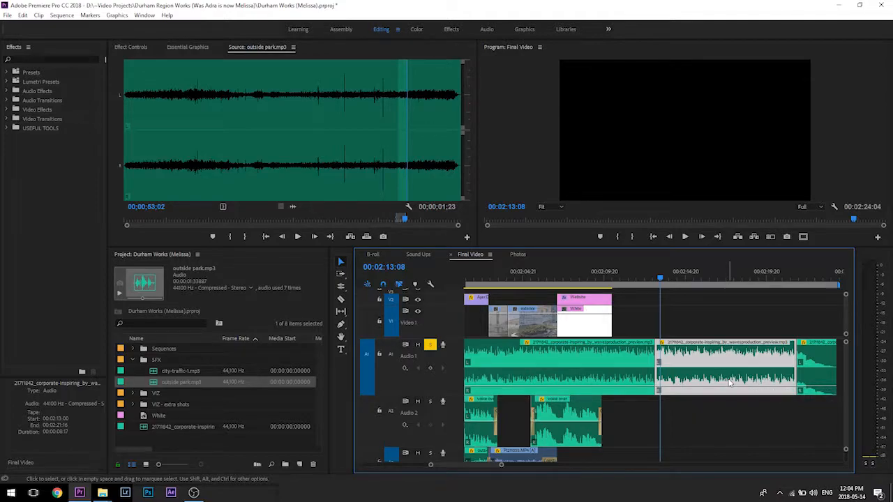
key(Delete)
drag(818, 364, 675, 367)
click(643, 279)
key(space)
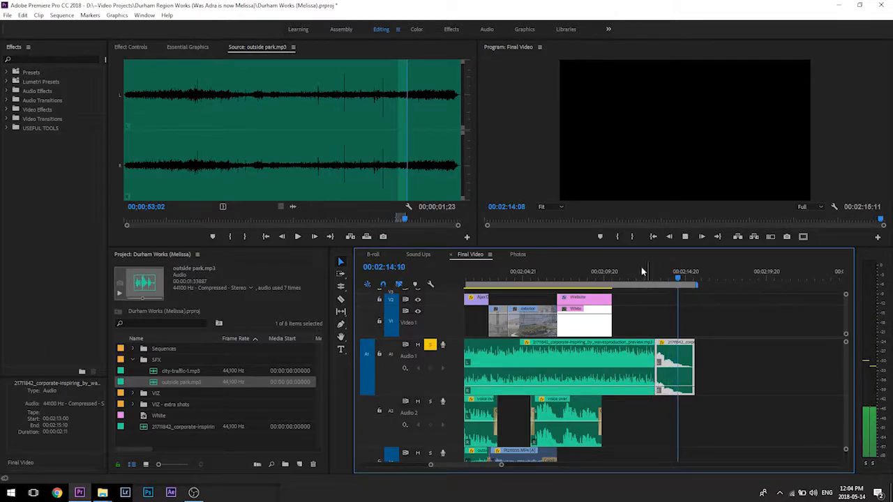
Step: Extend the Website title and the White clip beneath it past the end of the music to 00:02:16:17
click(613, 302)
drag(612, 302, 654, 302)
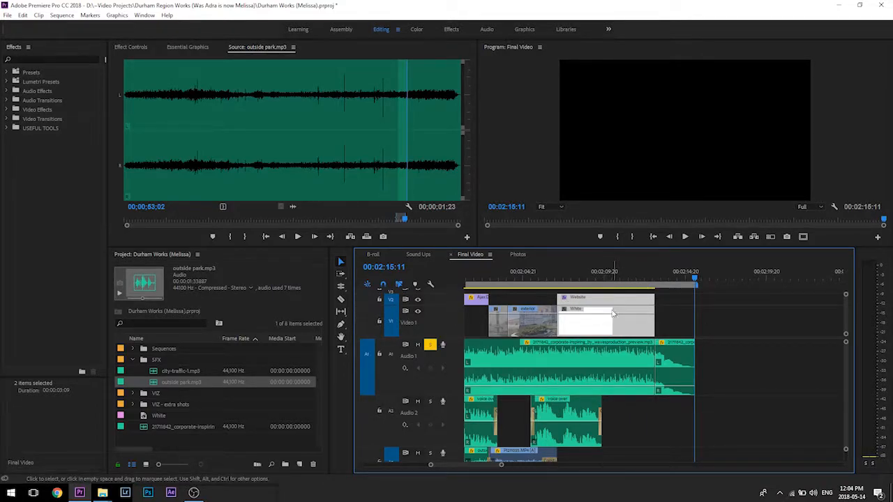
drag(651, 320, 694, 319)
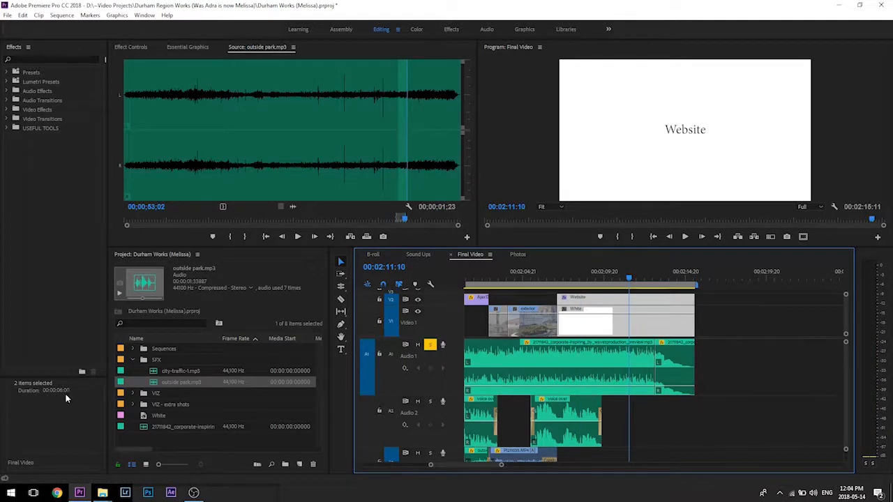
click(562, 280)
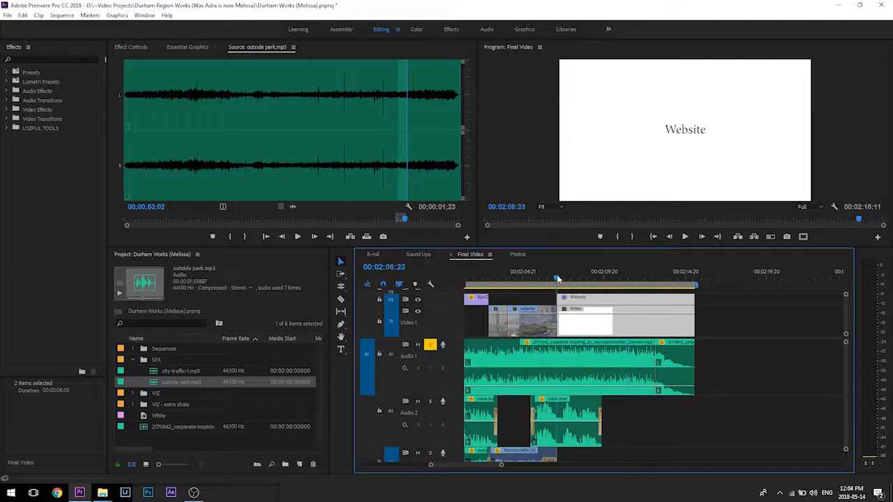
drag(572, 280, 684, 288)
drag(695, 321, 716, 322)
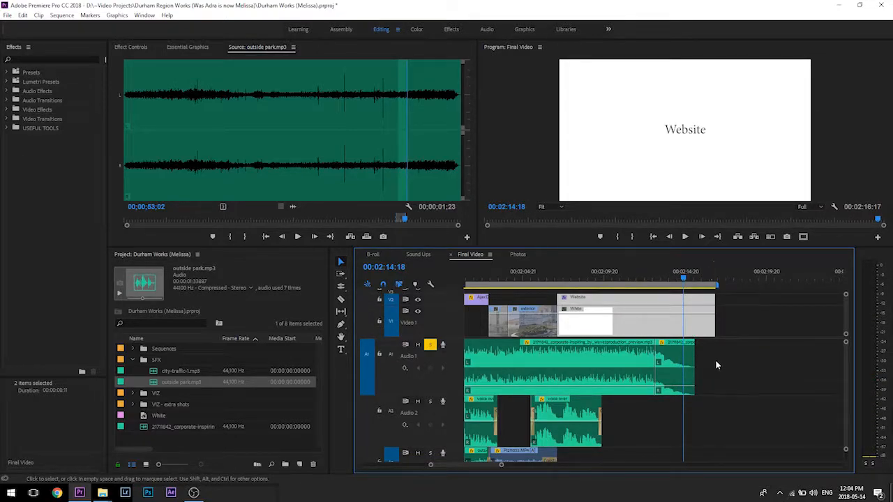
Step: Extend the final music piece to the end of the Website title and turn off the solo on Audio 1
click(723, 372)
drag(691, 362, 717, 363)
key(minus)
key(minus)
key(minus)
scroll(665, 368, up, 3)
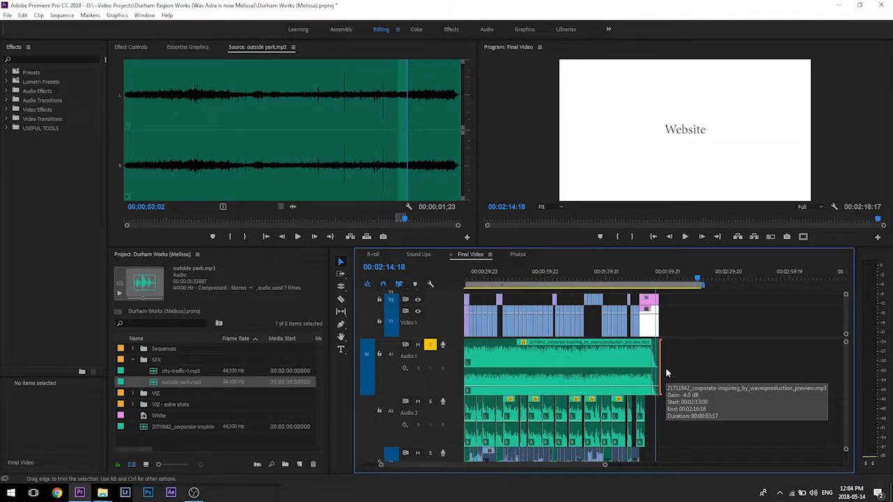
scroll(665, 367, down, 1)
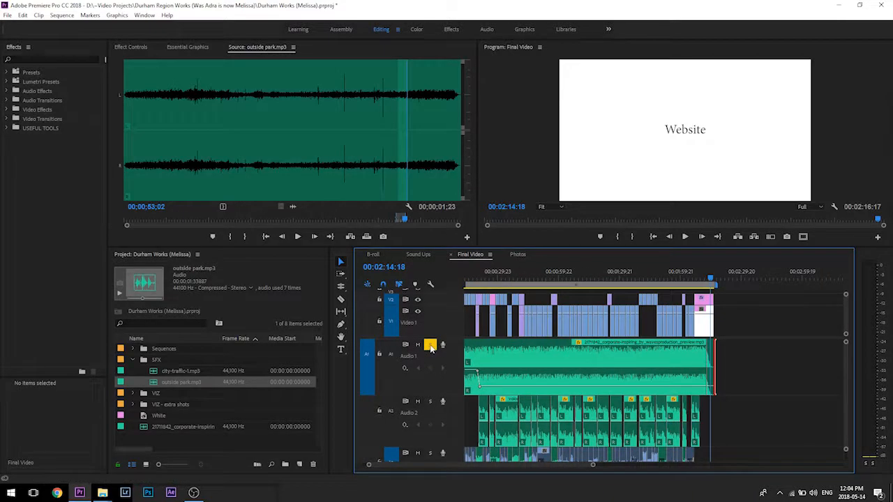
scroll(539, 377, up, 1)
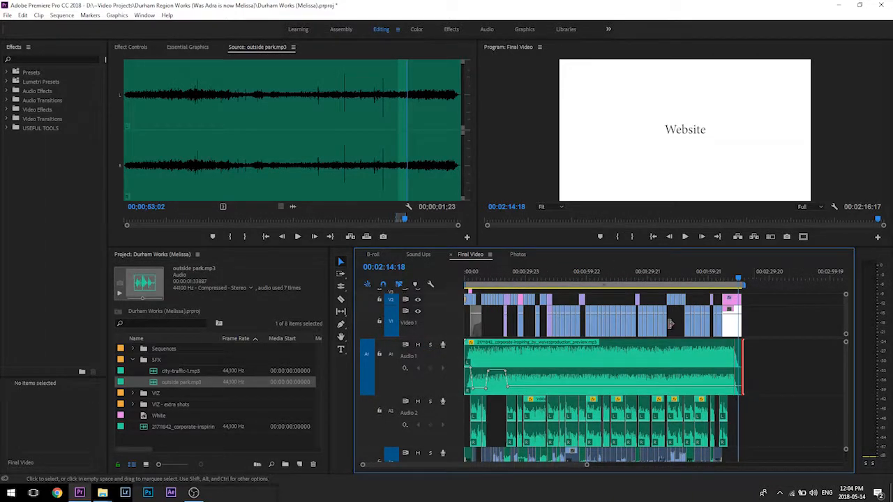
click(574, 281)
key(=)
key(=)
key(=)
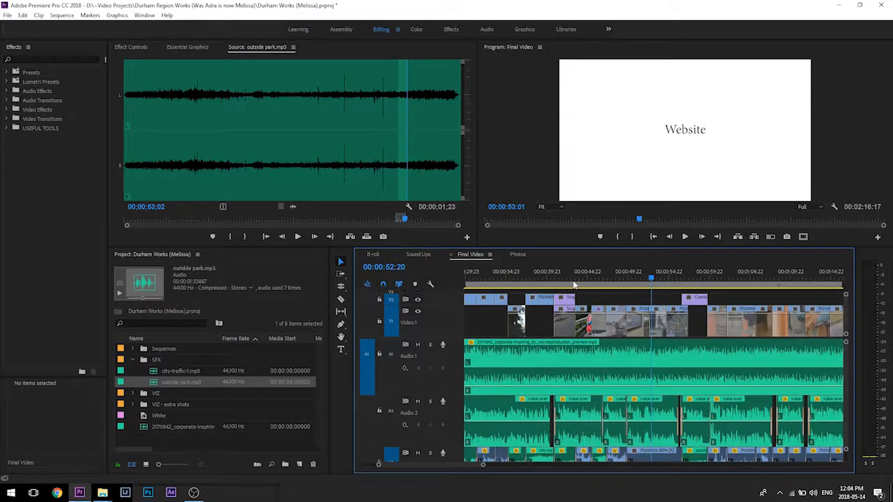
scroll(574, 285, up, 5)
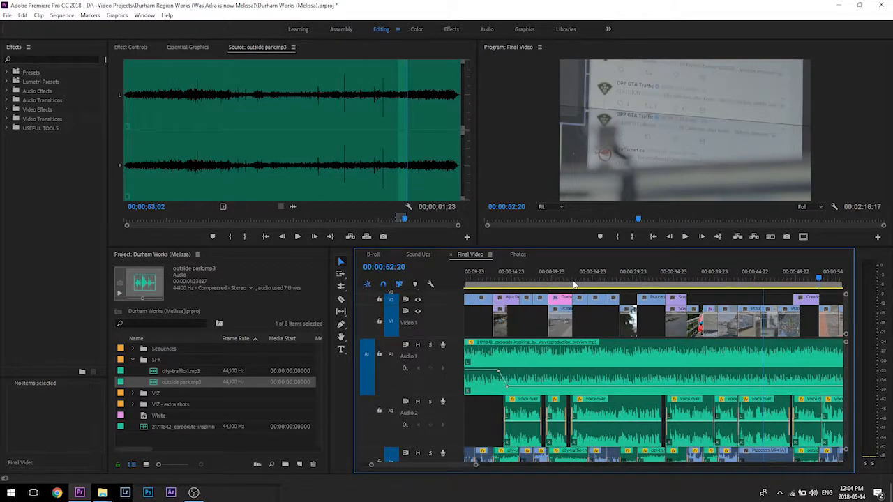
scroll(574, 284, up, 3)
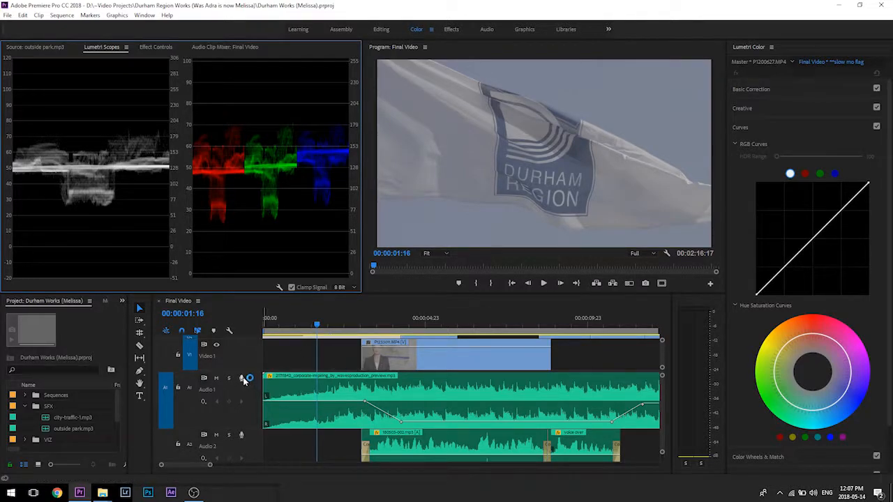
Step: Enlarge the video track area, select the slow mo flag clip and apply the Vlog - Basics input LUT to it
drag(249, 372, 254, 433)
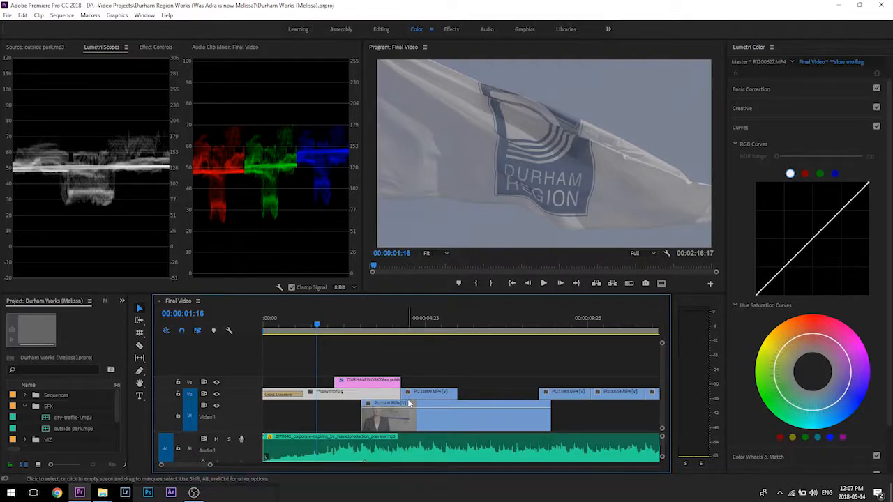
click(353, 363)
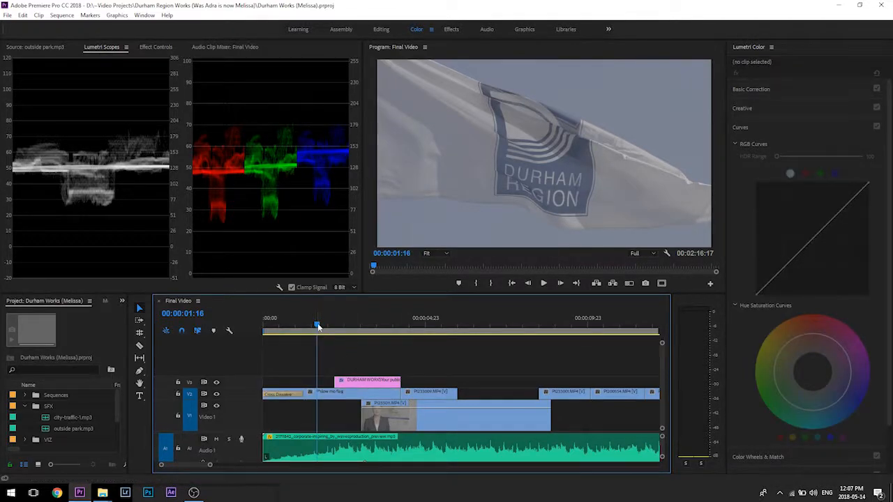
click(328, 389)
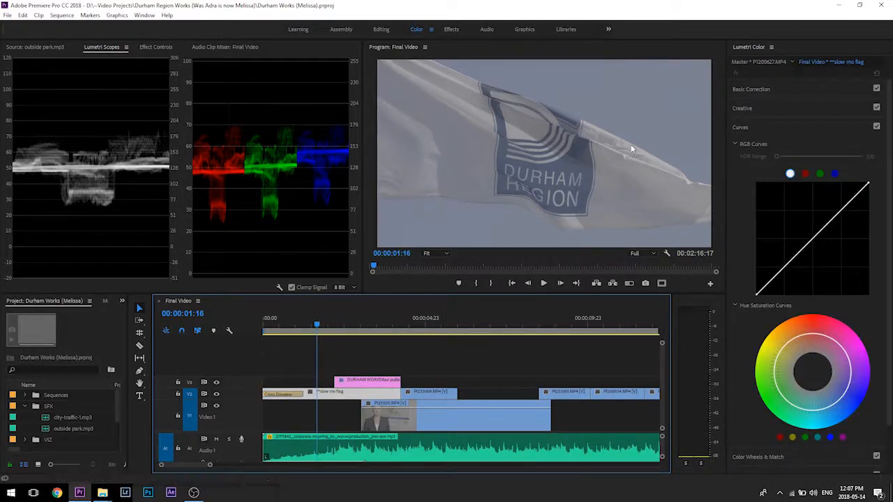
click(791, 88)
click(796, 104)
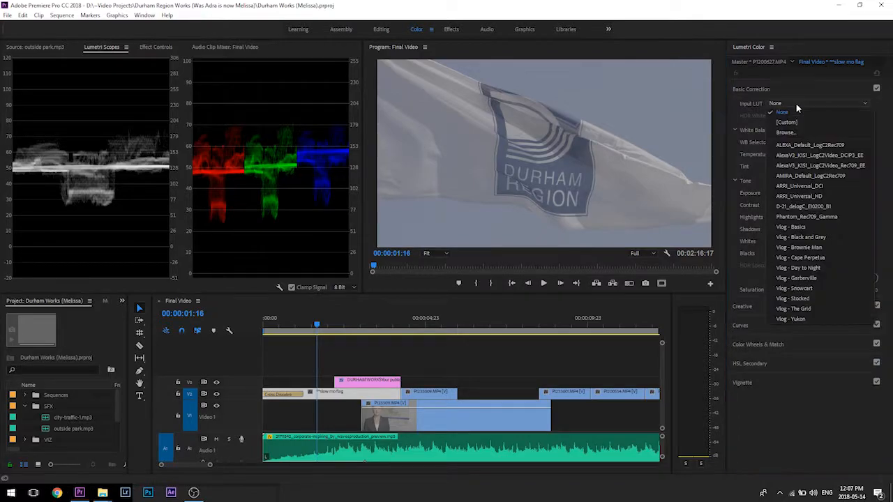
click(791, 229)
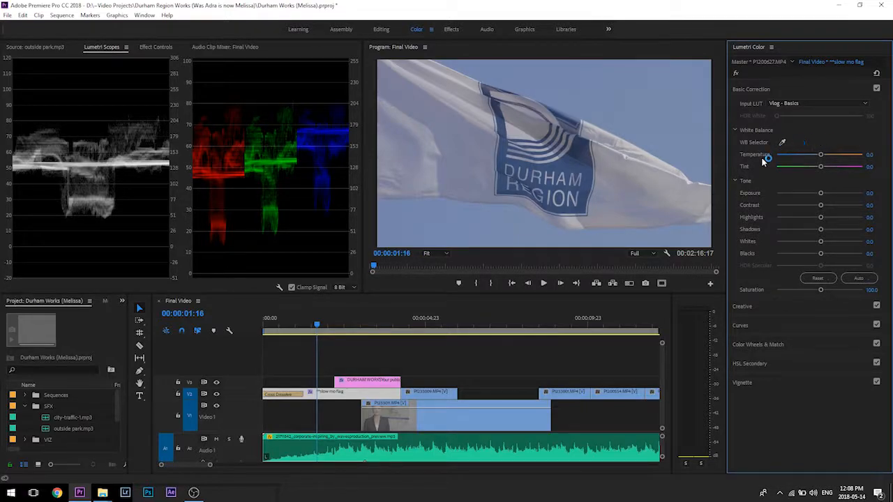
Step: Deepen the shadows and brighten the highlights of the flag clip by pulling both RGB curve endpoints inward, and return to Basic Correction
click(753, 330)
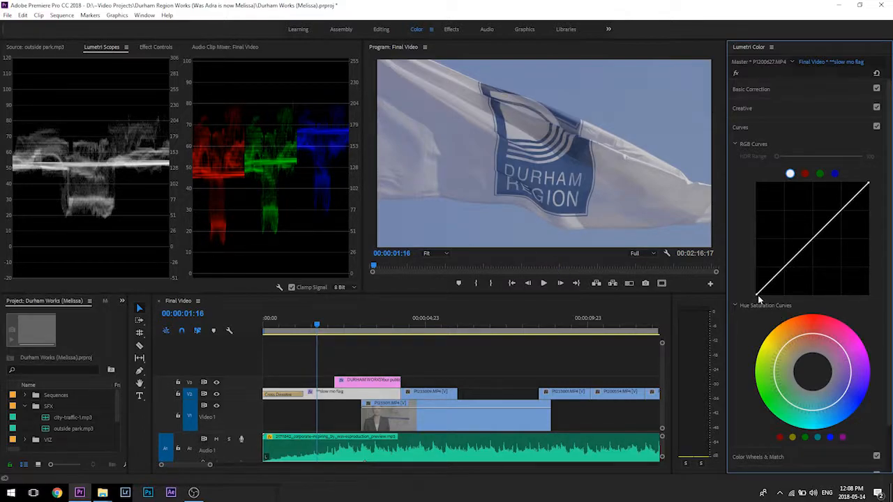
drag(759, 299, 762, 298)
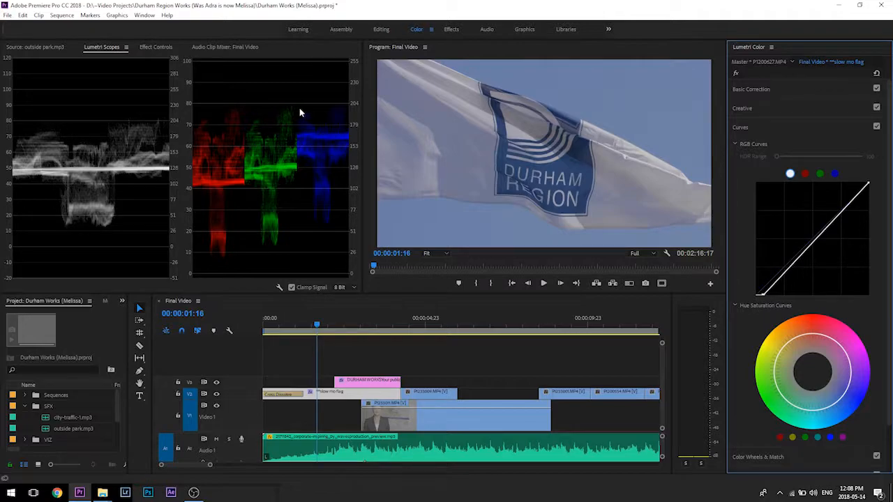
drag(871, 187, 849, 180)
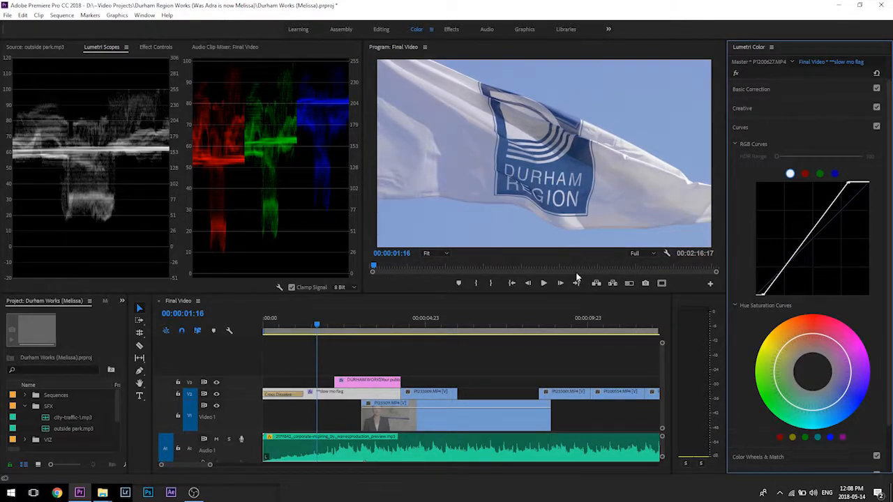
click(772, 87)
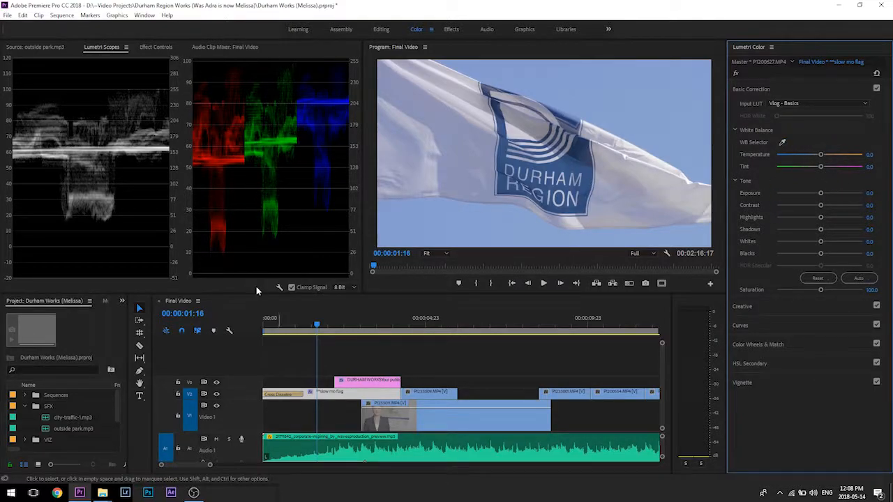
Step: Copy the Lumetri Color effect from the slow mo flag clip and paste it onto the P1233009 Works sign clip
click(154, 47)
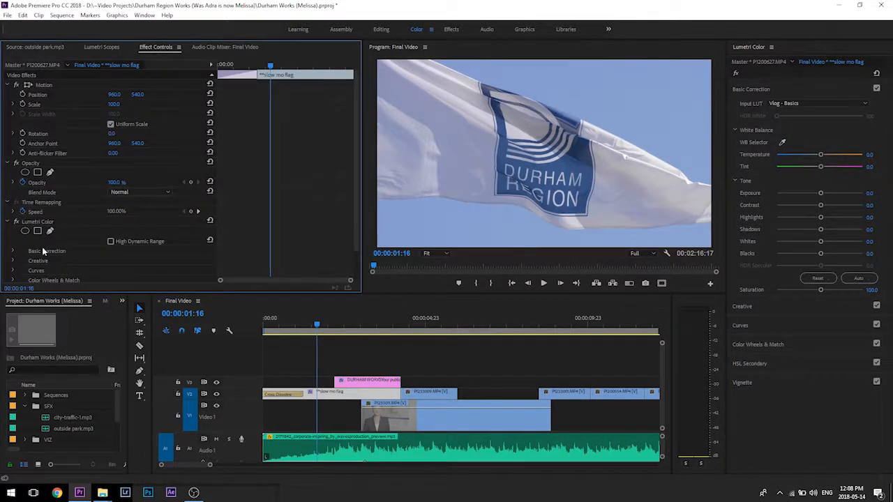
click(38, 222)
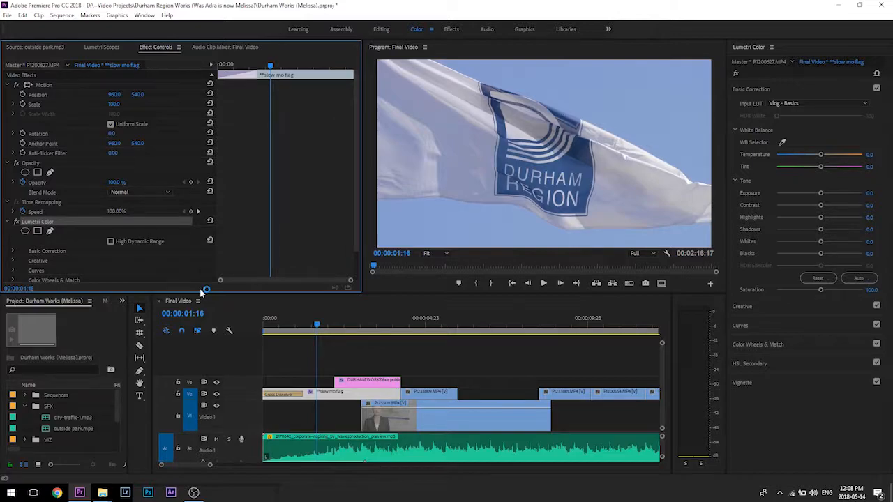
click(418, 324)
drag(419, 324, 421, 324)
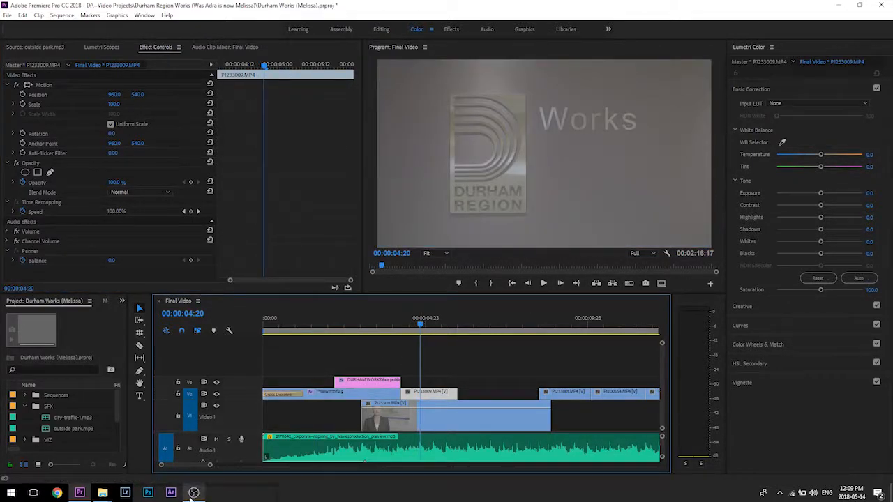
click(193, 493)
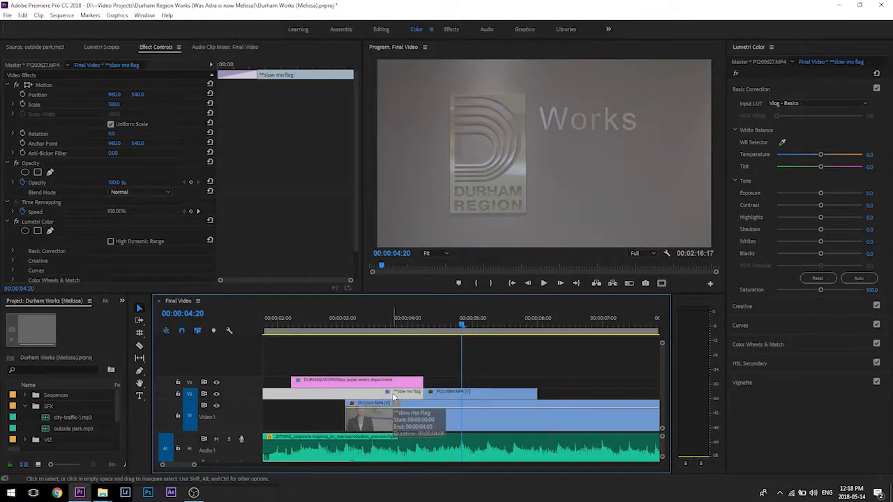
click(37, 222)
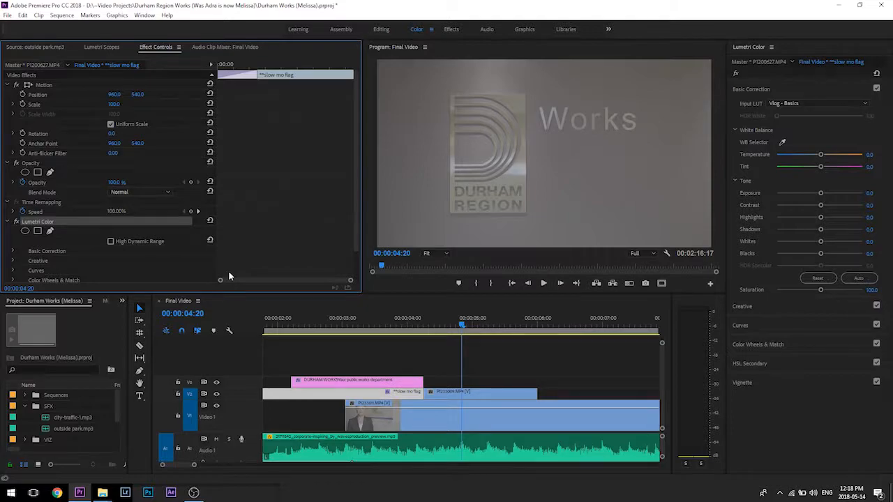
click(470, 326)
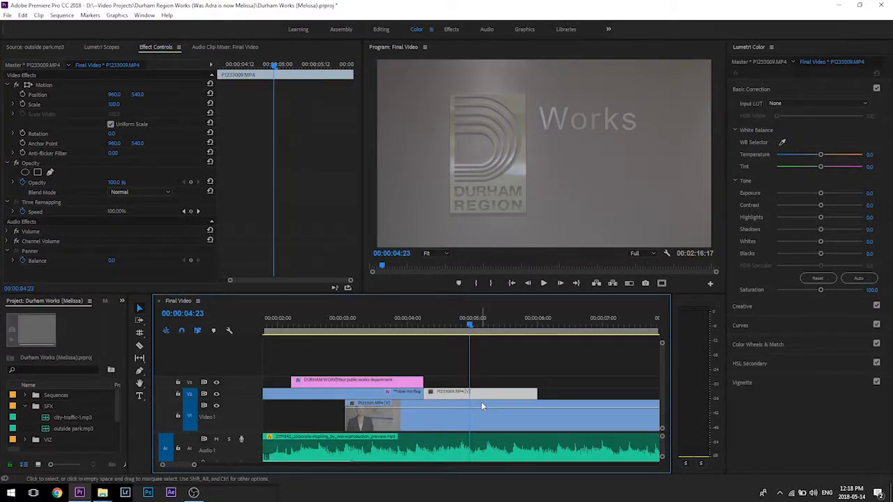
drag(483, 395, 482, 394)
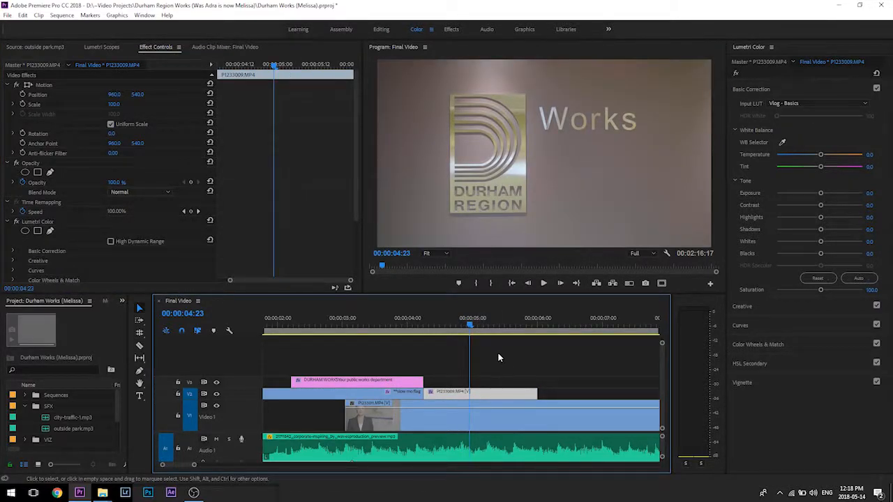
Step: Paste the copied Lumetri Color effect onto the P1233011 clip of the woman standing before the map
click(603, 324)
drag(597, 417, 597, 417)
scroll(517, 370, down, 3)
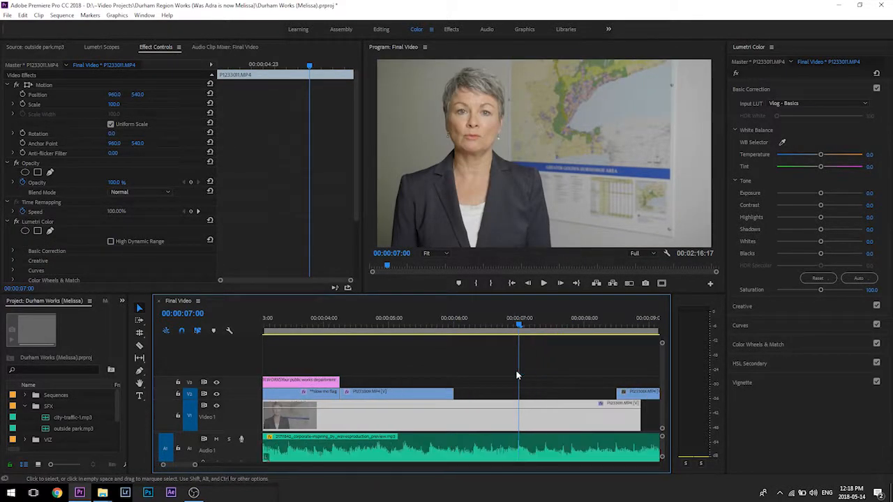
scroll(584, 339, down, 2)
Step: Paste the Lumetri Color effect onto the P1233001 meeting clip and the P1200554 control room clip
click(598, 324)
scroll(582, 377, down, 3)
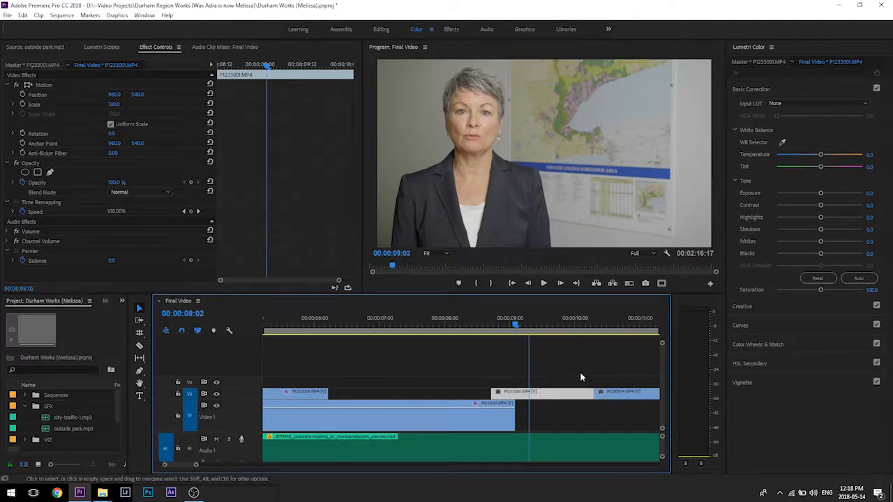
scroll(581, 377, down, 2)
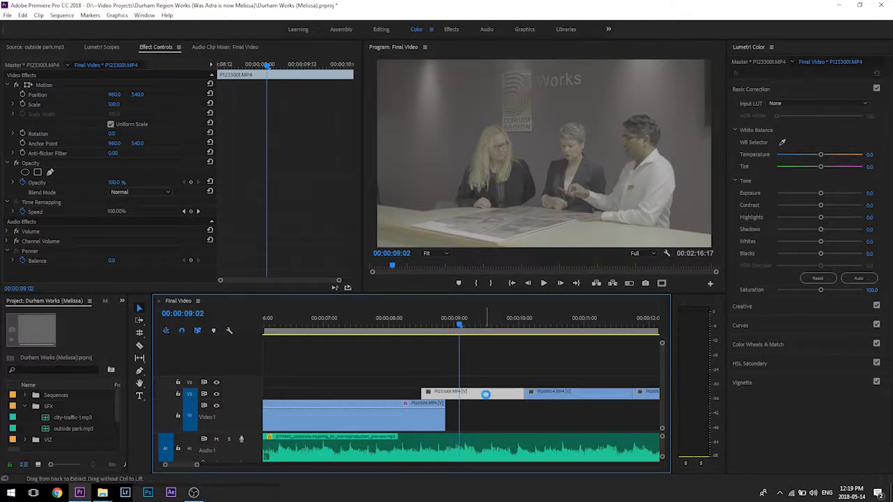
key(ctrl+v)
click(563, 325)
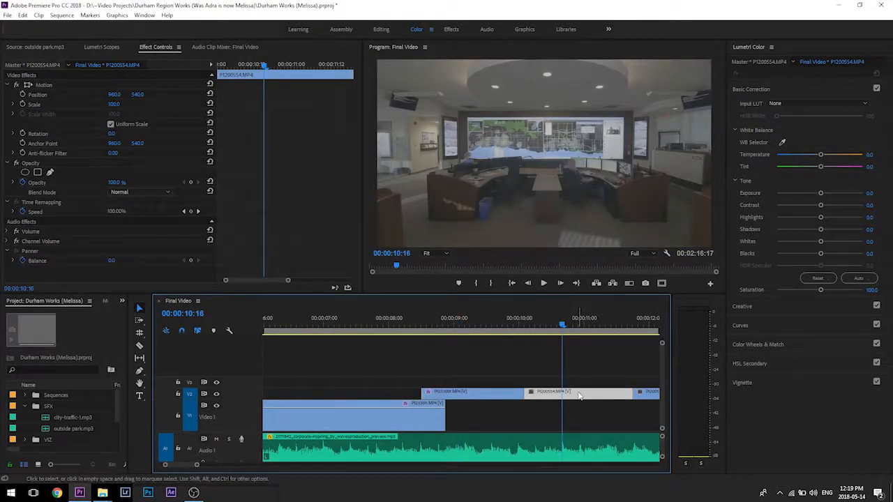
key(ctrl+v)
scroll(509, 359, down, 3)
scroll(508, 359, down, 2)
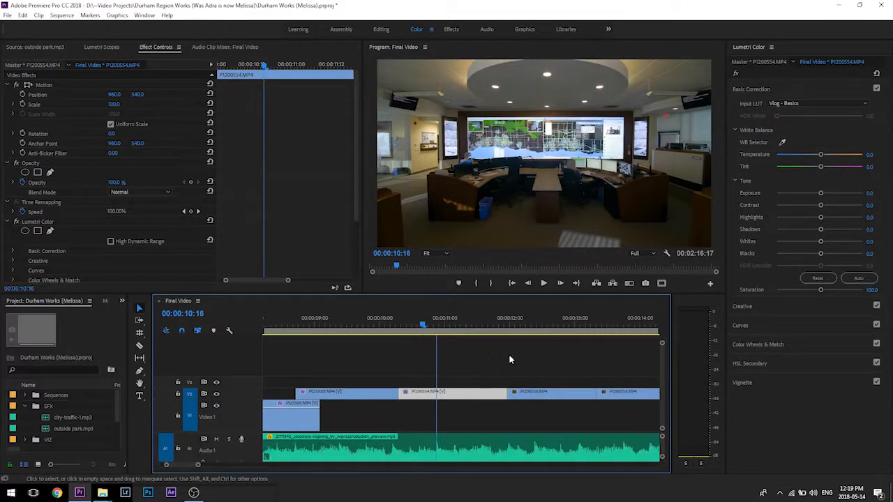
Step: Paste the Lumetri Color effect onto all Video 2 clips from P1200556 up to the Ajax Depot clip
click(530, 392)
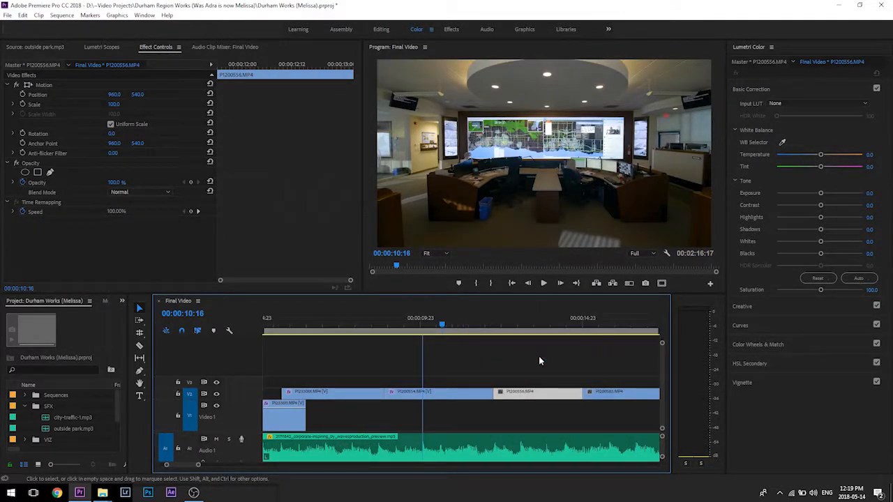
key(minus)
key(minus)
click(487, 392)
click(569, 321)
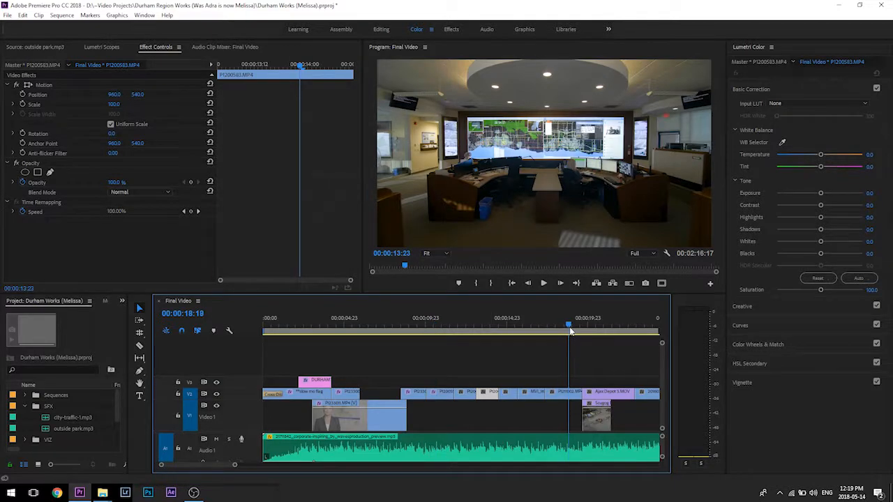
drag(459, 362, 571, 397)
Step: Paste the Lumetri Color effect onto the three Video 2 clips following the Durham Works title, starting with P1200576
scroll(486, 332, down, 5)
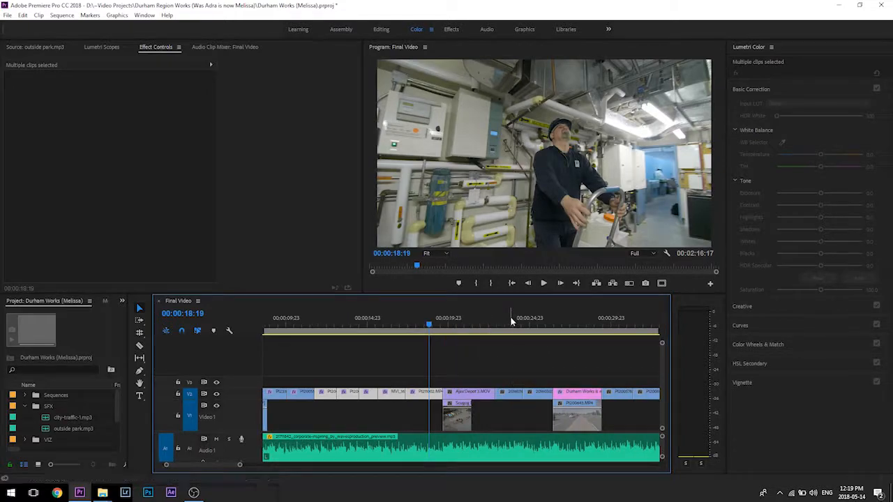
click(511, 321)
key(space)
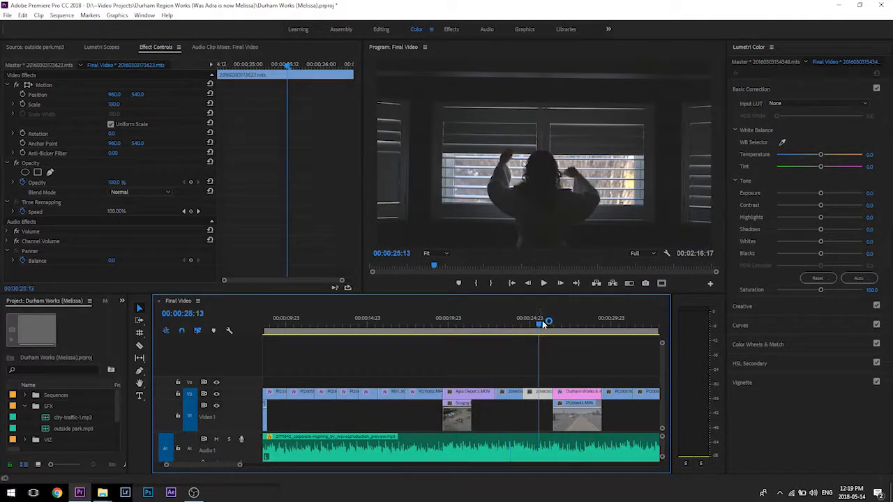
click(623, 320)
scroll(566, 377, down, 5)
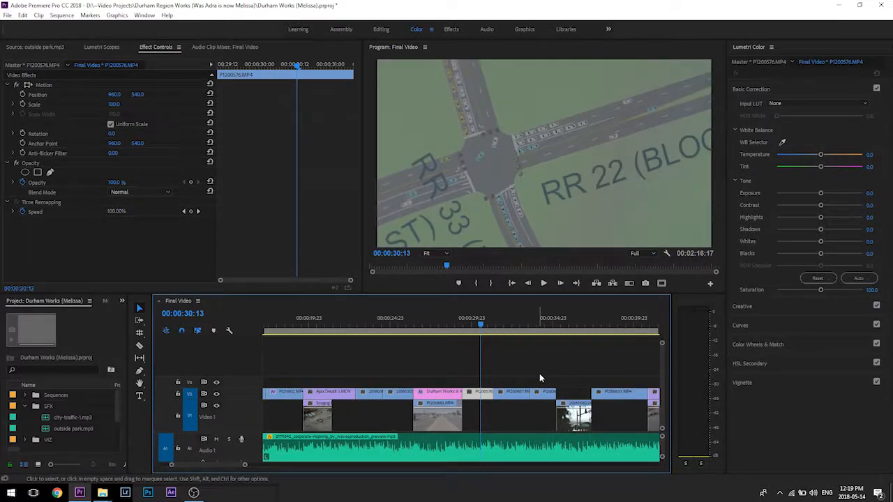
drag(547, 370, 479, 406)
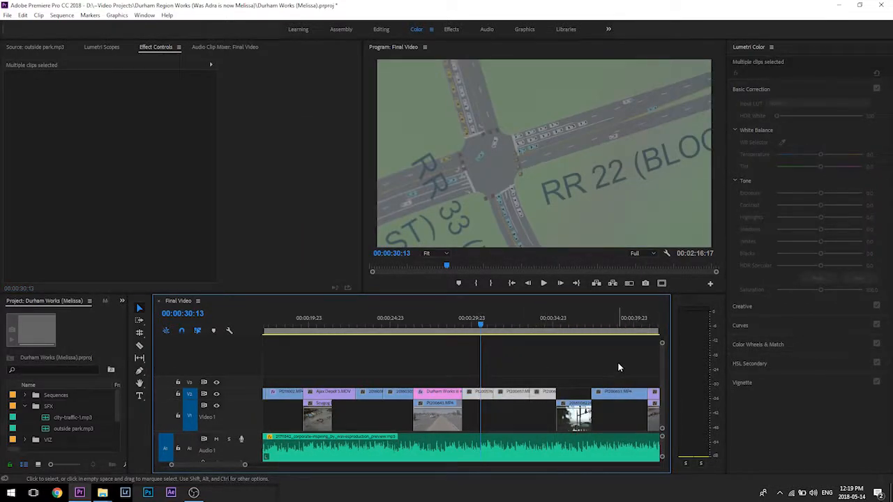
click(501, 325)
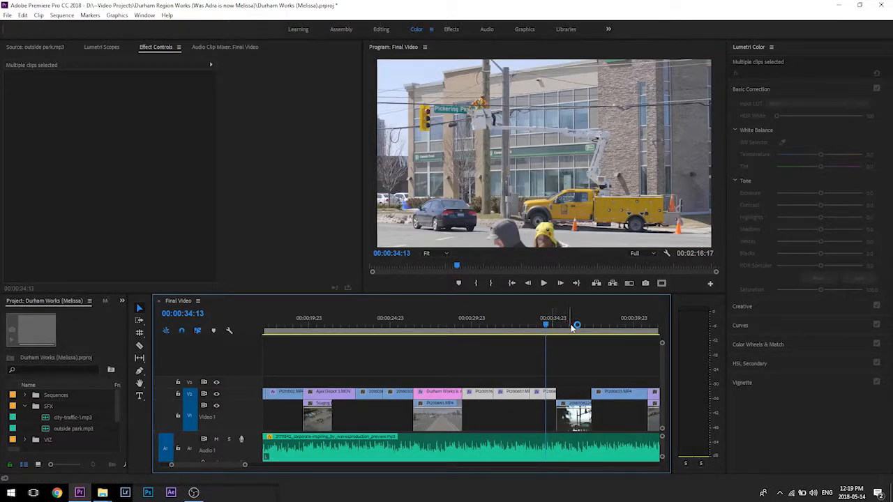
Step: Paste the Lumetri Color effect onto the P1200633 bus clip and the P1200640 bike lane clip
click(586, 325)
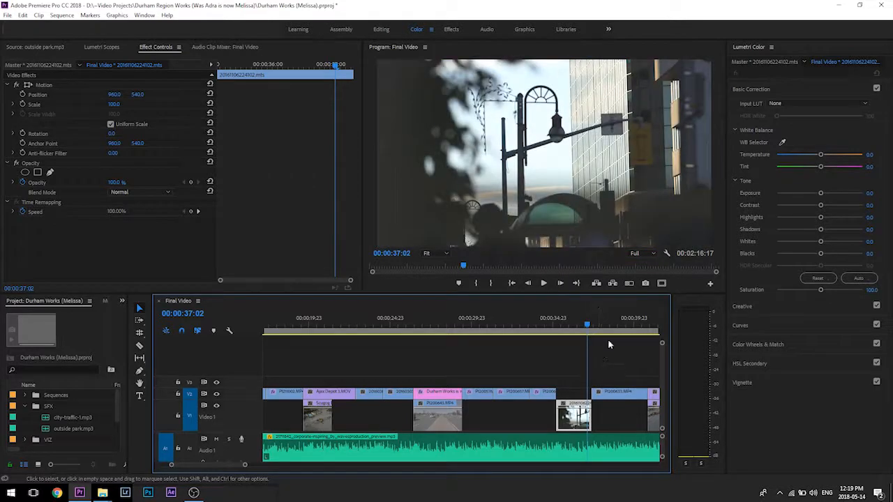
click(615, 321)
click(618, 396)
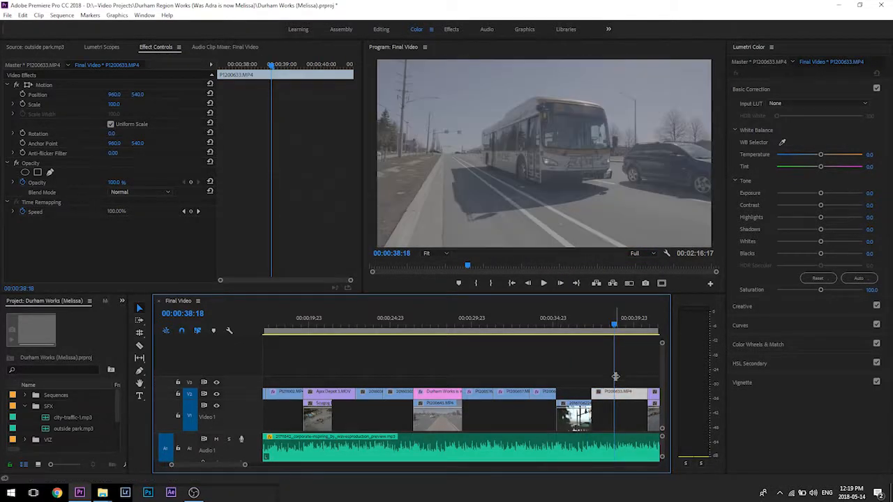
key(ctrl+alt+v)
scroll(523, 364, down, 5)
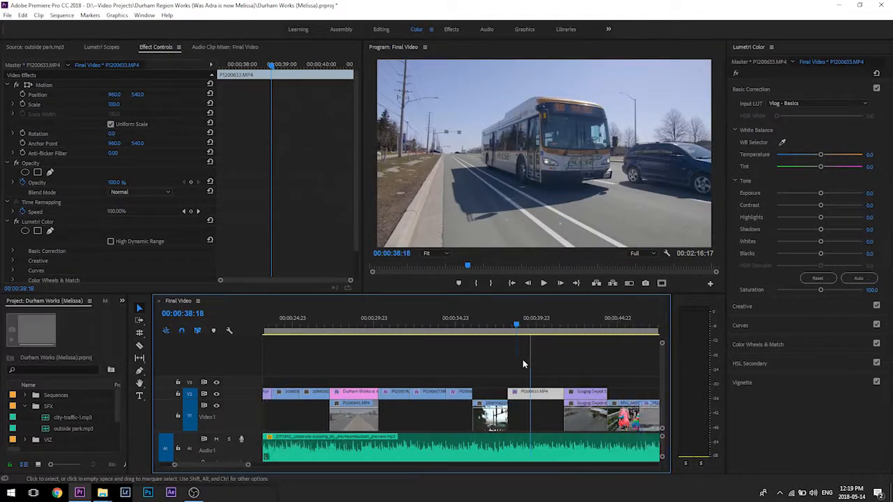
scroll(525, 361, down, 1)
click(588, 322)
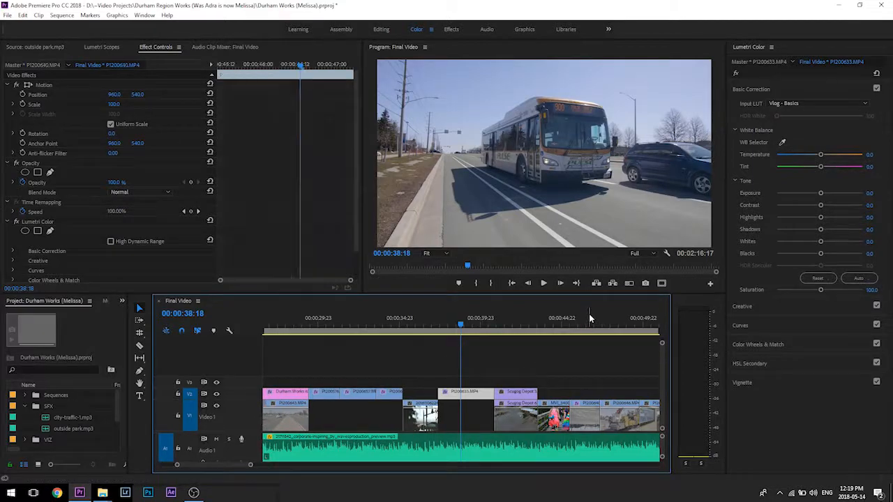
key(ctrl+alt+v)
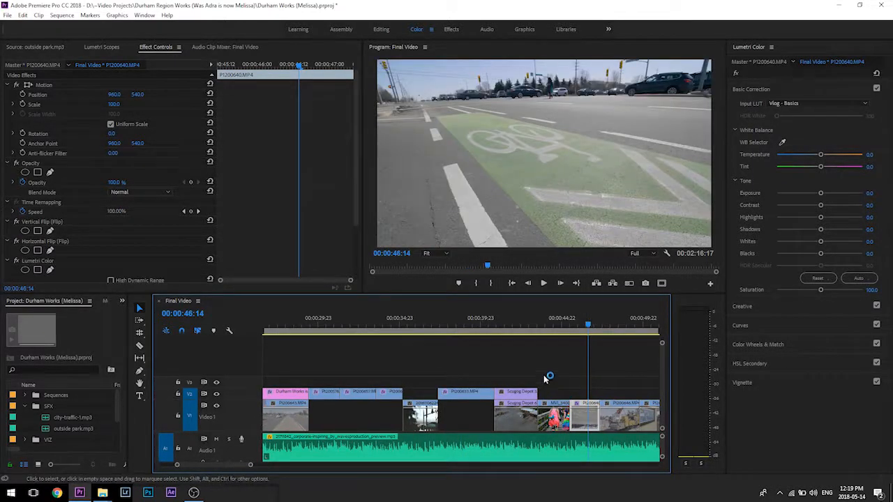
Step: Paste the Lumetri Color effect onto the four Video 1 clips that follow the P1200640 bike lane clip
scroll(527, 366, down, 1)
scroll(527, 361, down, 1)
scroll(566, 369, down, 4)
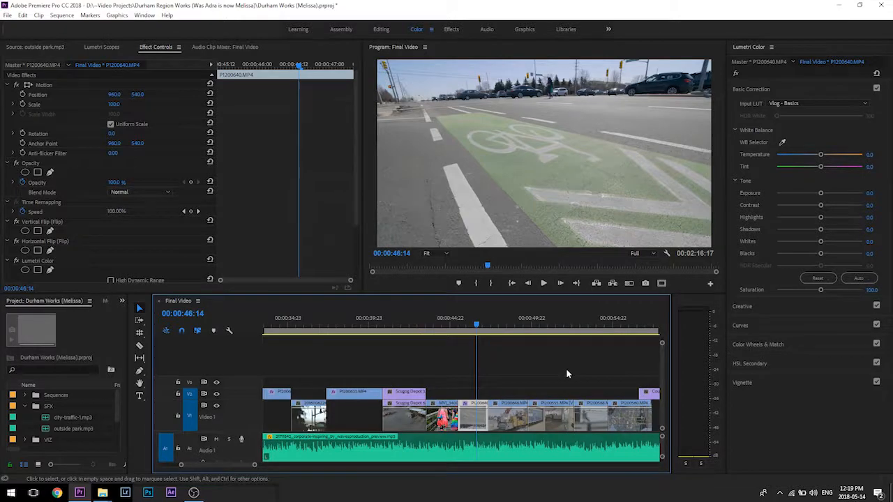
drag(573, 379, 457, 416)
drag(451, 326, 543, 334)
click(562, 345)
scroll(561, 345, down, 4)
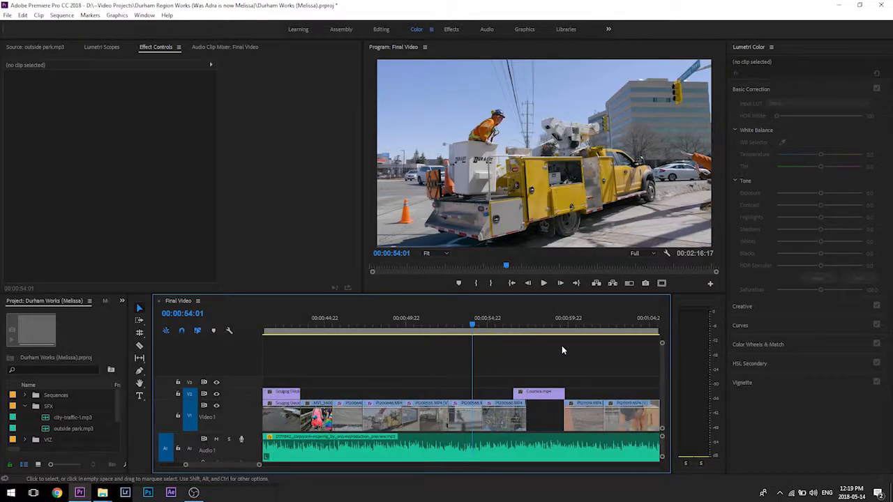
Step: Paste the Lumetri Color effect onto the manhole cover clip around 00:01:00:23 and the clip right after it
scroll(563, 349, down, 5)
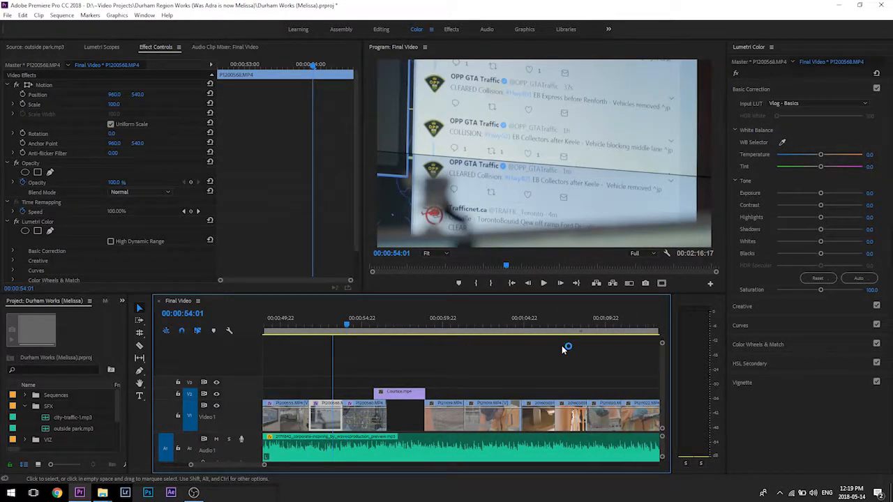
drag(514, 367, 448, 413)
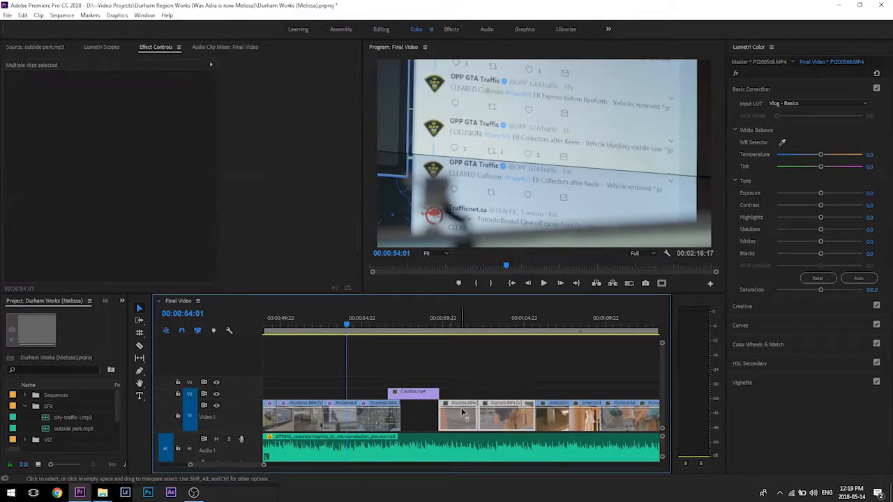
click(486, 328)
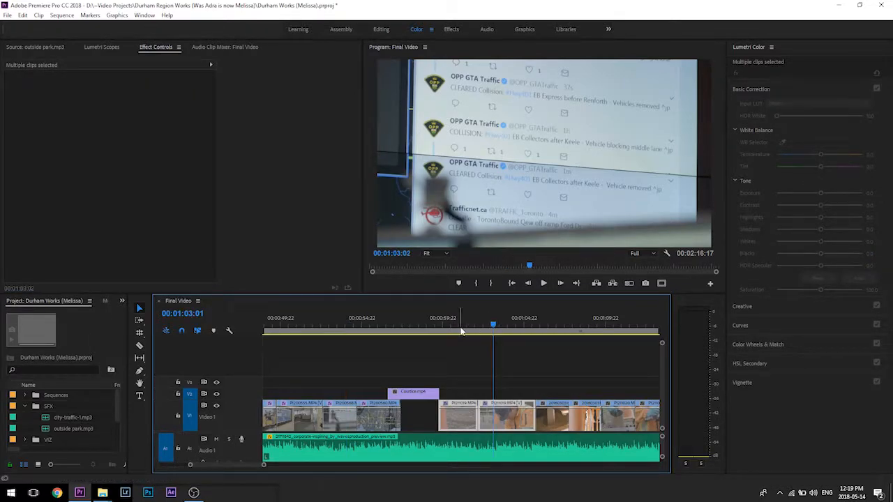
click(462, 328)
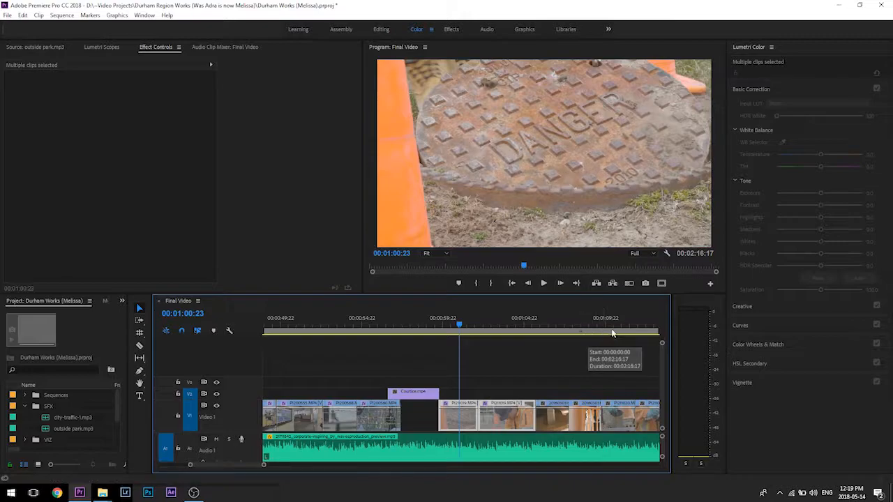
Step: Paste the Lumetri Color effect onto the P1211020 and P1211022 water sampling clips
click(616, 328)
scroll(537, 388, down, 2)
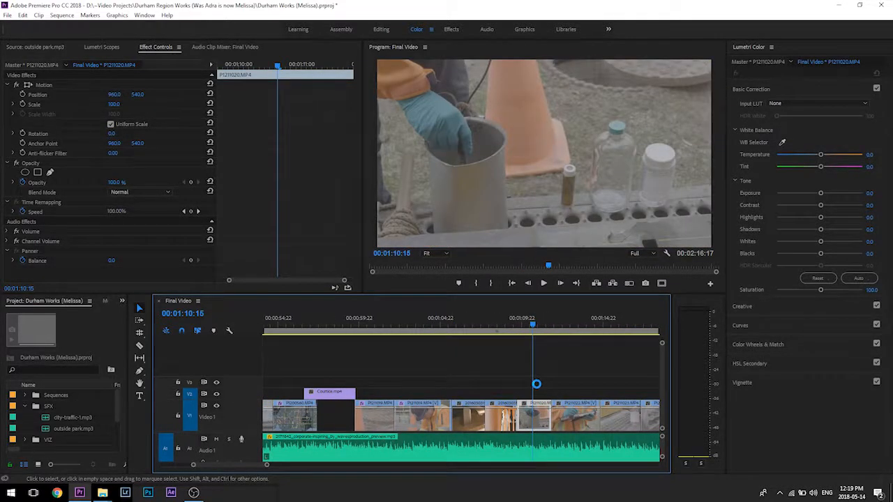
key(ctrl+alt+v)
click(563, 320)
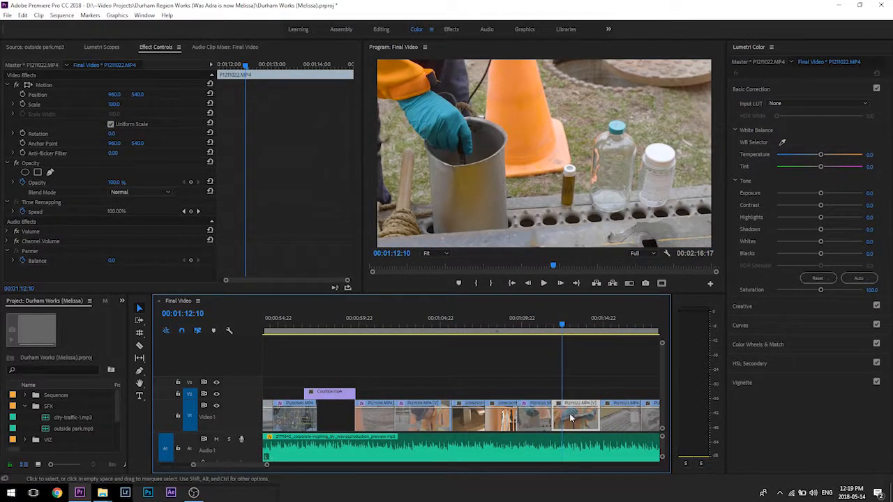
key(ctrl+alt+v)
Step: Paste the Lumetri Color effect onto the Video 1 clips following P1211022, starting with P1211023
scroll(525, 348, down, 2)
scroll(526, 347, down, 2)
drag(608, 377, 457, 422)
click(470, 322)
click(194, 493)
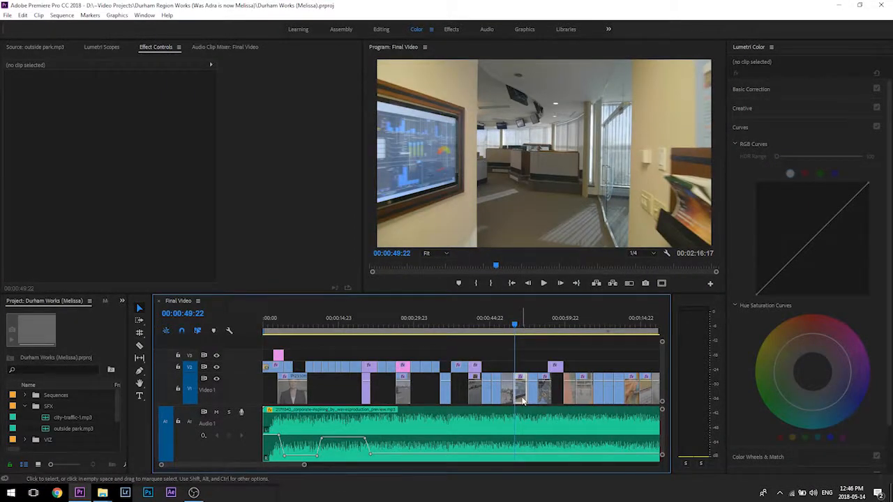
Step: Review the graded P1200555 clip, the tap shot around 00:01:05:23 and the durham.ca end graphic in the Final Video sequence
click(523, 400)
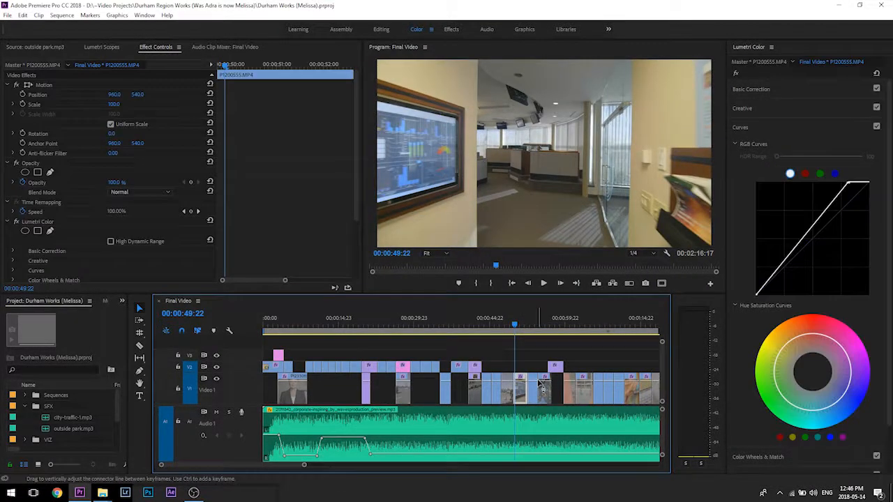
click(596, 323)
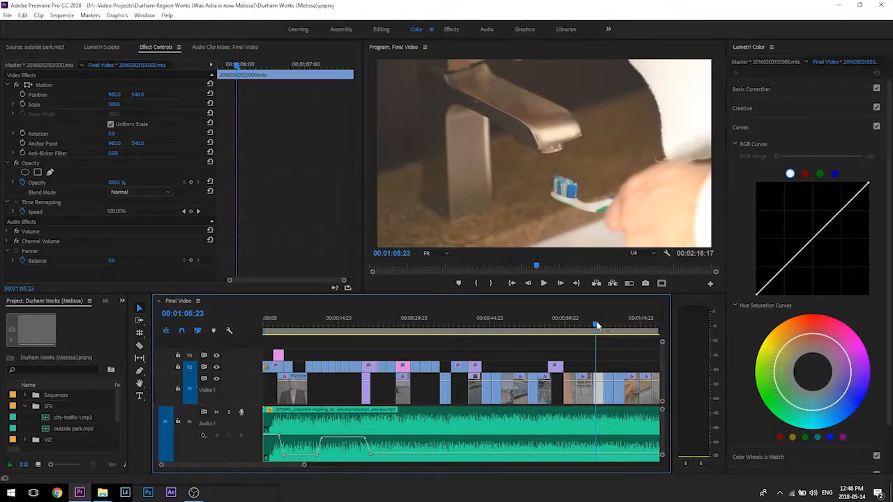
key(grave)
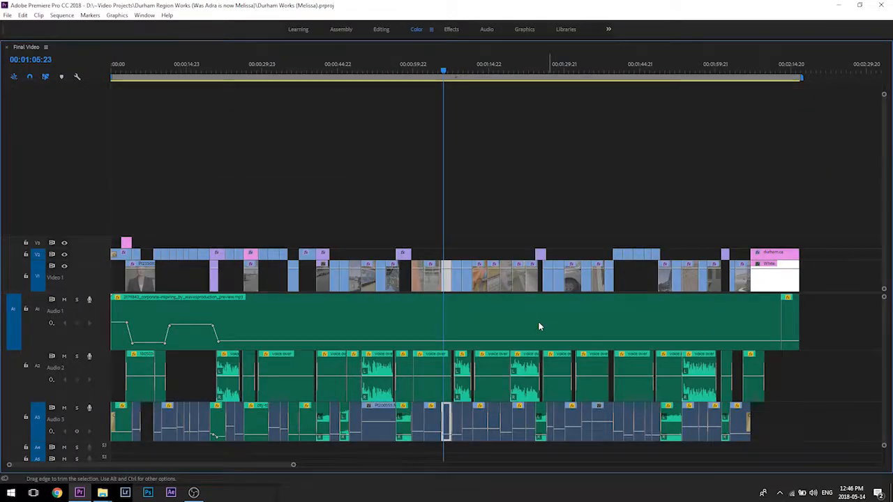
click(767, 73)
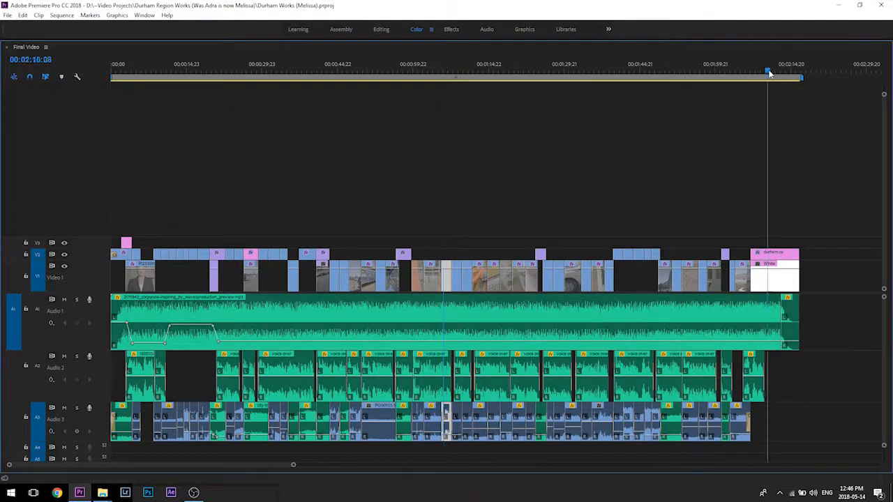
key(grave)
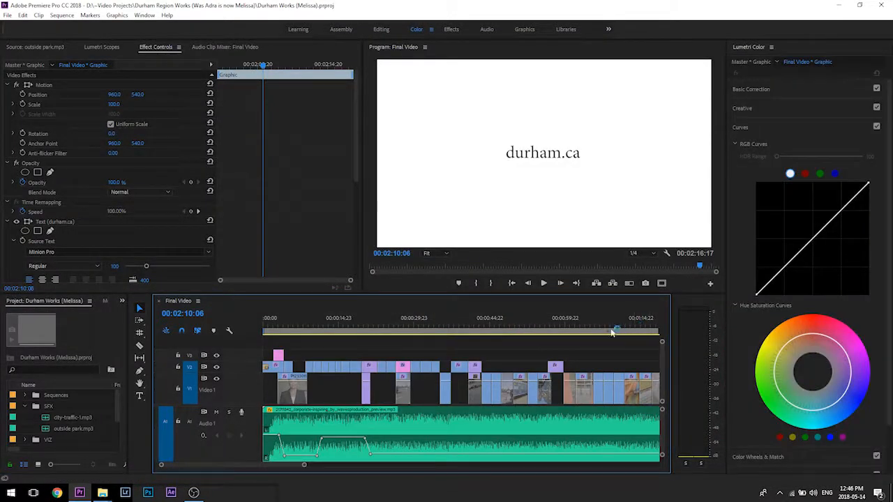
scroll(547, 345, down, 5)
scroll(548, 343, down, 1)
click(523, 325)
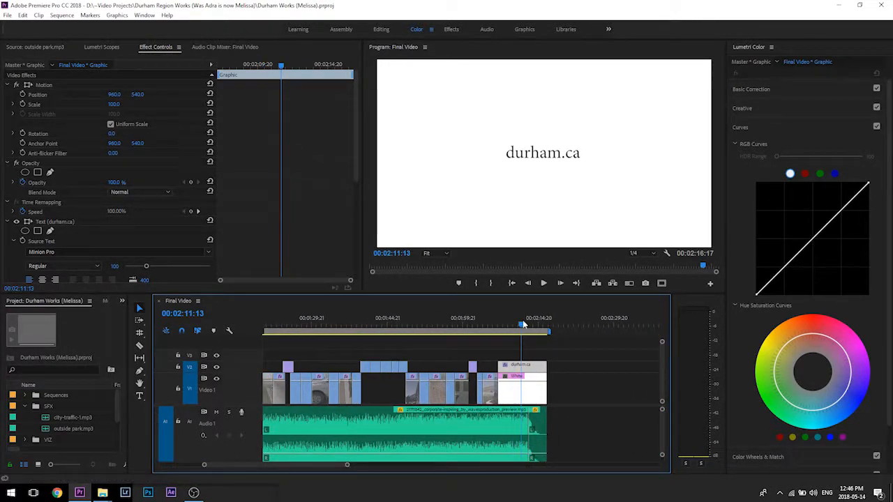
key(Home)
click(279, 325)
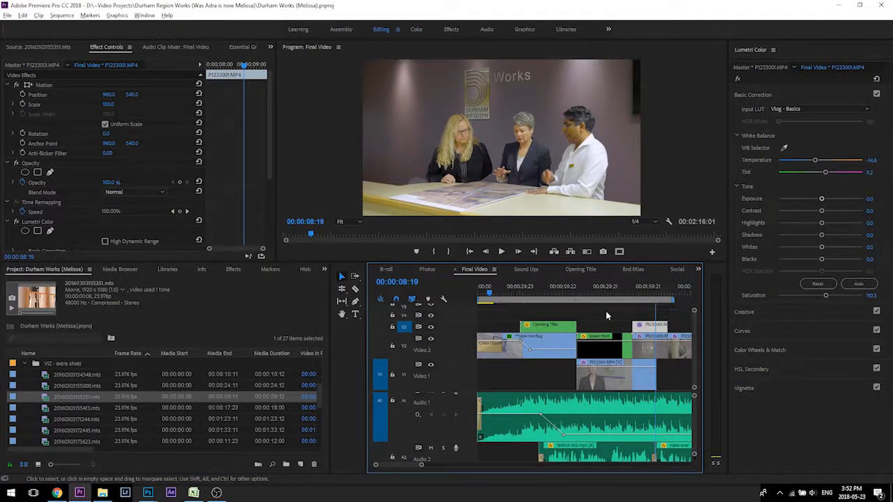
Step: Show the whole Final Video sequence, check the contact end card around 00:02:12:19 and return to the opening title
key(backslash)
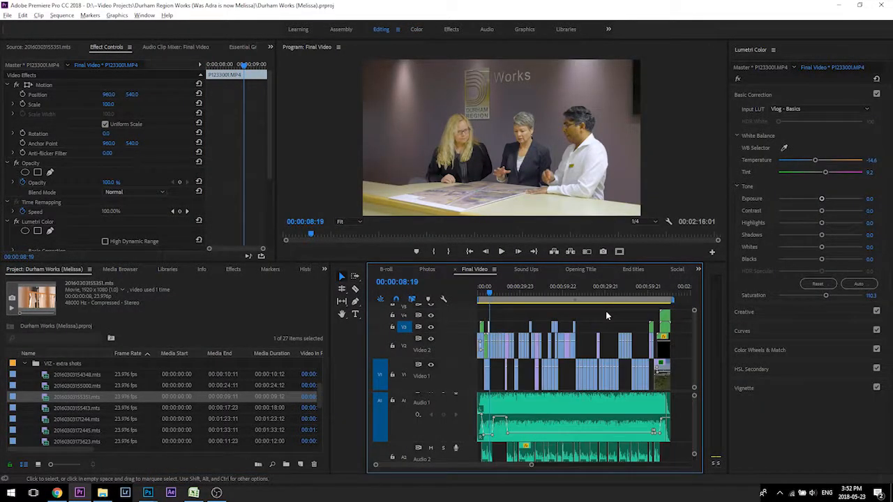
click(669, 293)
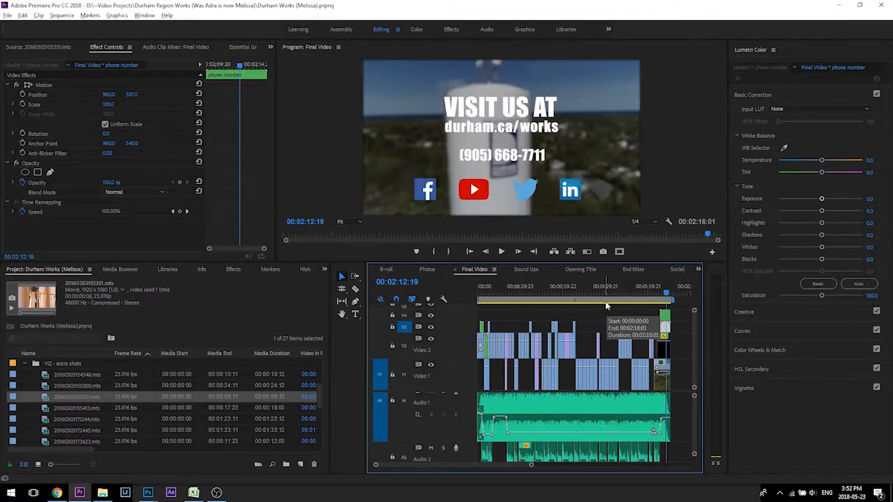
click(481, 296)
key(equal)
key(equal)
key(equal)
key(equal)
key(equal)
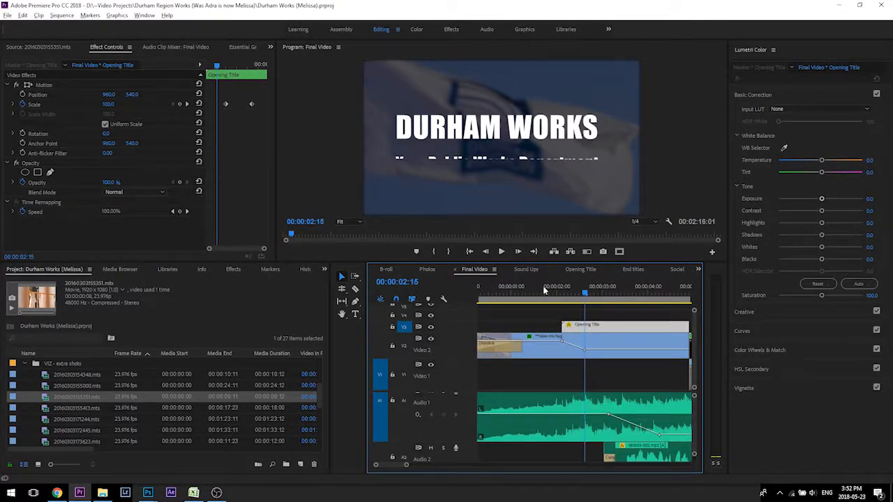
Step: Preview the Opening Title animation over the flag shot from about 00:00:01:20 to 00:00:03:03
click(550, 286)
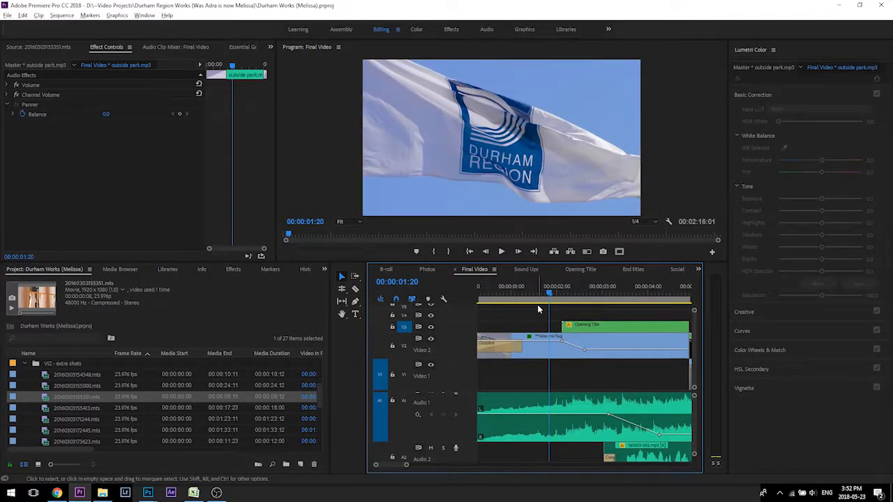
click(554, 295)
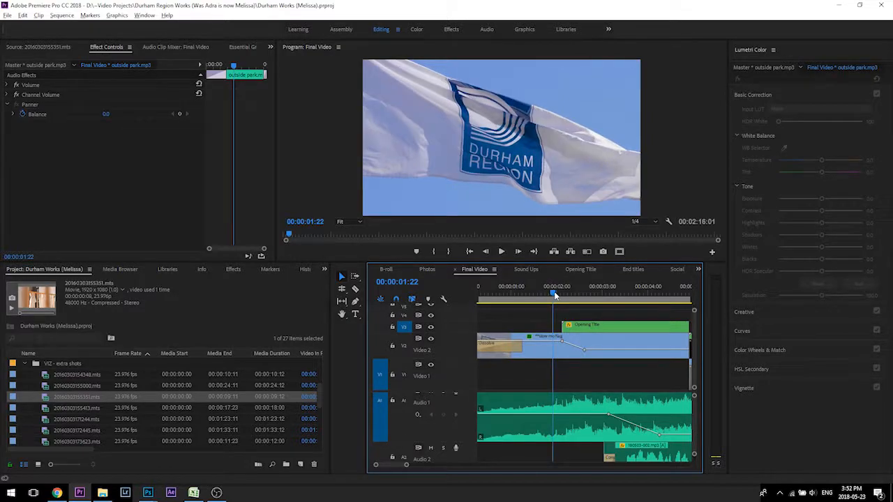
drag(557, 295, 606, 293)
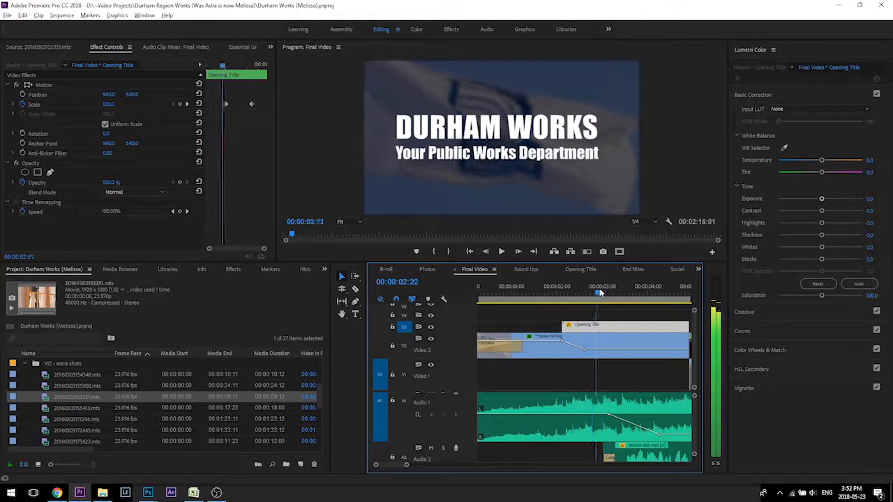
scroll(555, 313, down, 2)
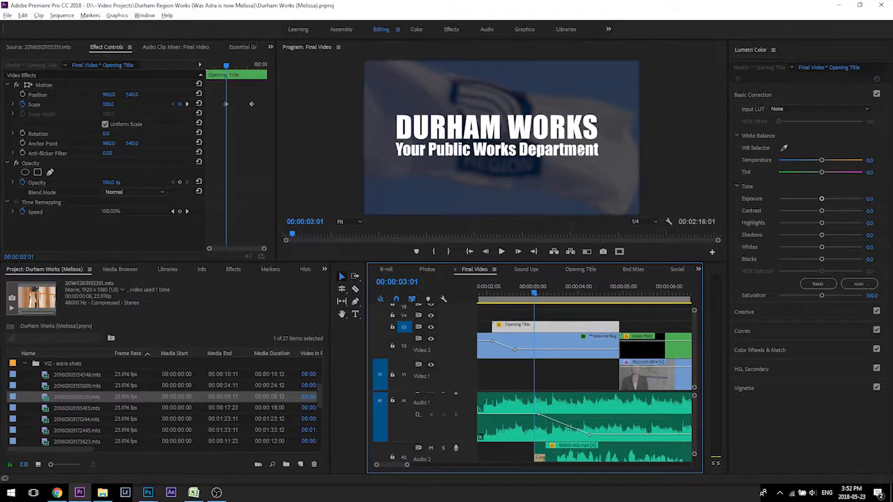
click(486, 294)
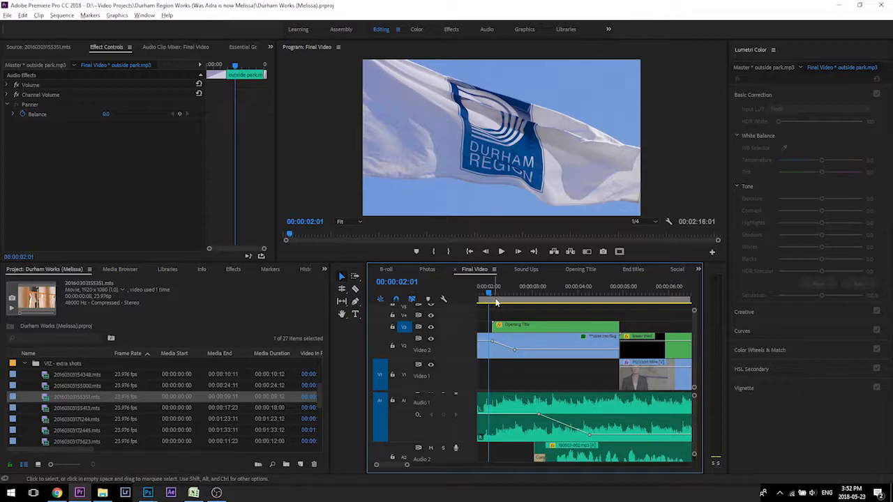
drag(489, 290, 539, 296)
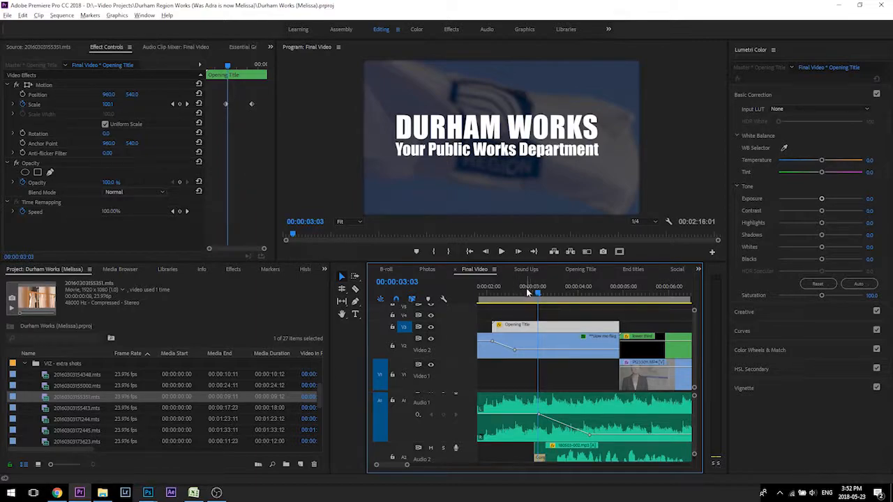
drag(499, 293, 538, 295)
Step: Open the nested Opening Title sequence and examine the DURHAM WORKS graphic's Position keyframes and opacity mask while previewing its reveal
double_click(525, 331)
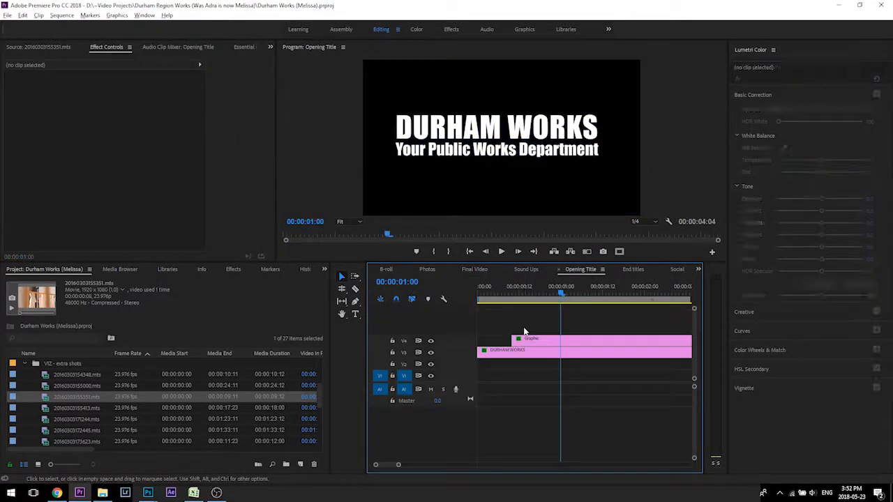
mouse_move(479, 293)
mouse_down()
mouse_move(517, 293)
mouse_move(478, 293)
mouse_up()
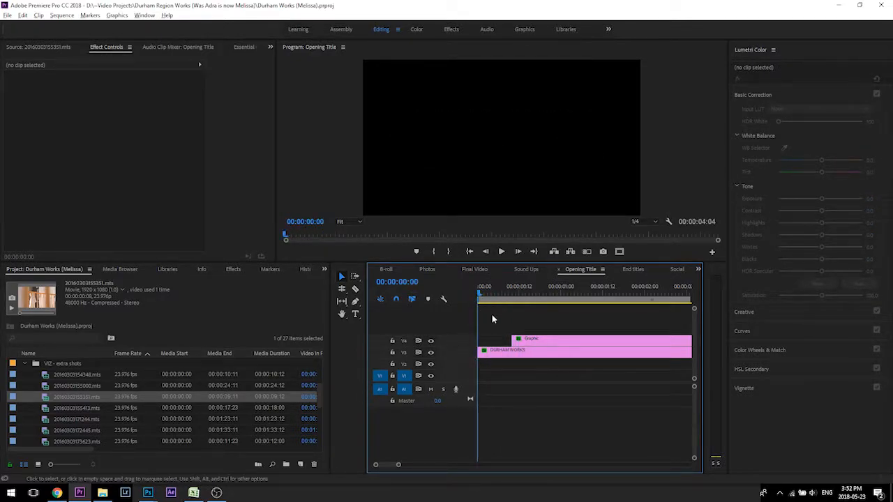
click(507, 353)
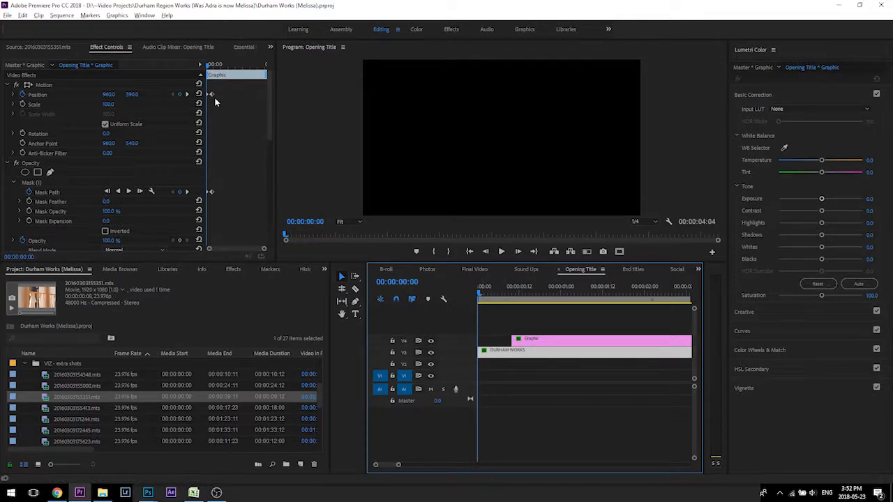
click(42, 86)
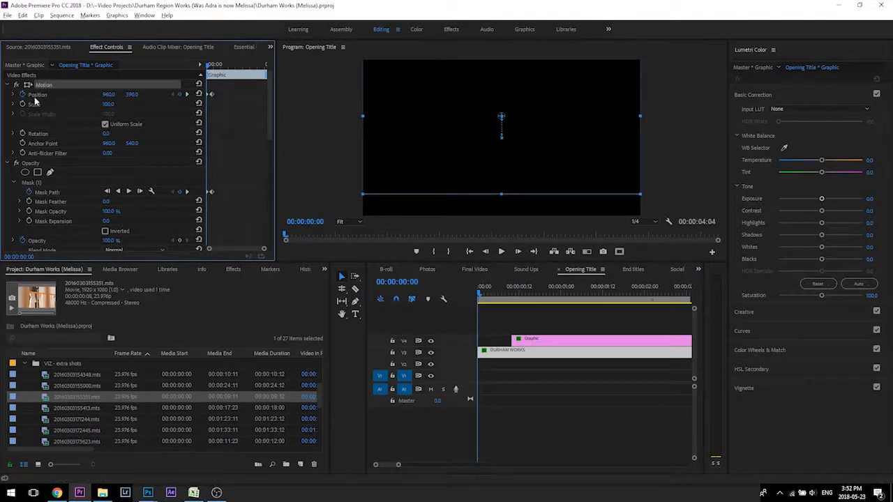
click(32, 183)
drag(480, 296, 571, 296)
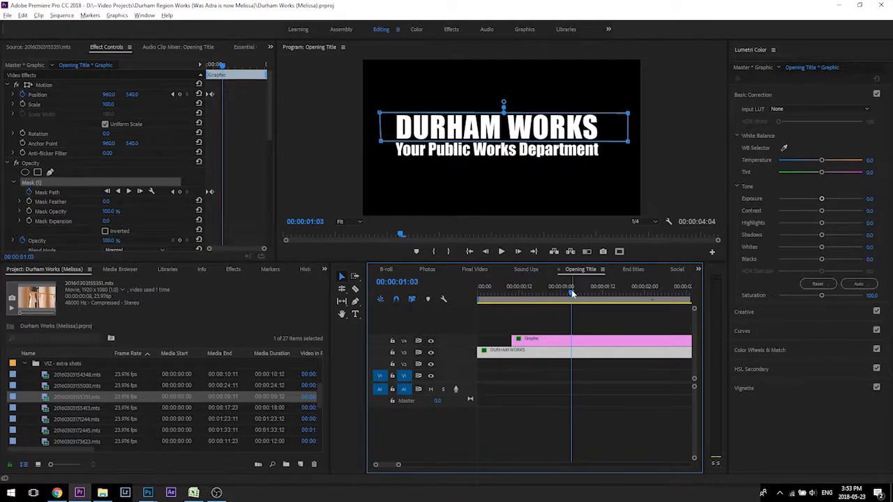
Step: Return to the Final Video sequence and preview the lower third over the commissioner's interview clip
click(473, 273)
drag(554, 296, 629, 297)
scroll(558, 304, down, 3)
drag(558, 304, 608, 288)
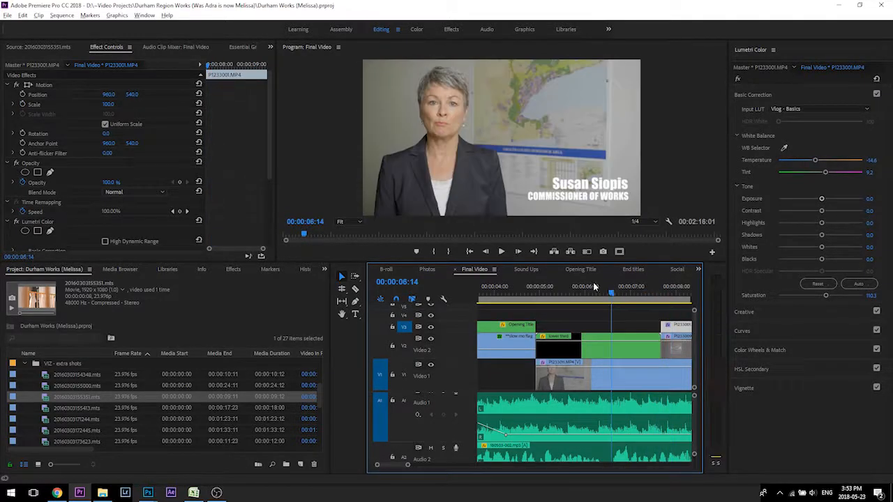
key(minus)
key(minus)
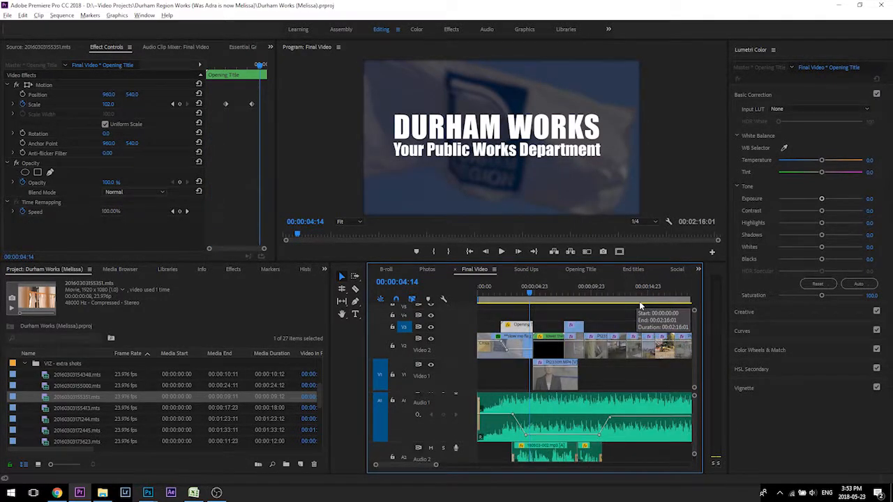
Step: Scrub through the Final Video b-roll from the meeting shots to the road footage around 00:00:31:00
drag(574, 292, 611, 293)
key(minus)
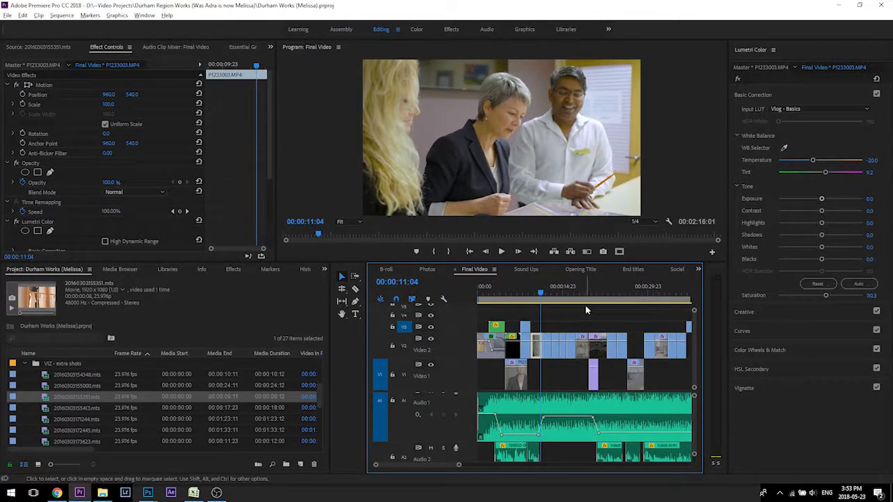
drag(544, 288, 591, 302)
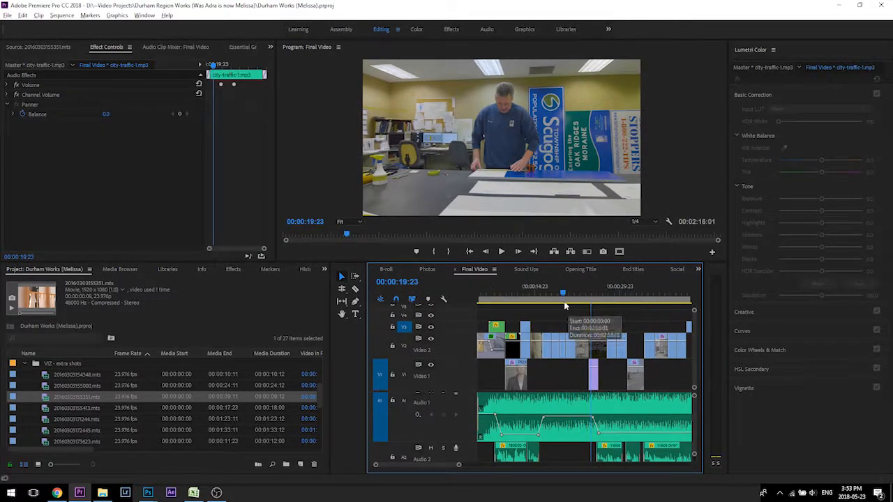
scroll(565, 305, right, 3)
drag(525, 291, 586, 296)
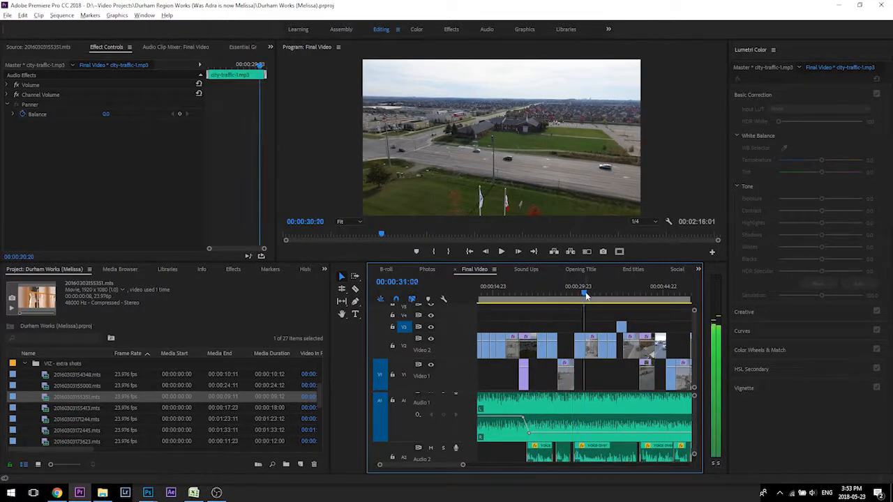
Step: Review the later b-roll of Final Video from about 00:01:39:00 to the brochure shot around 00:02:04:04
scroll(579, 326, right, 5)
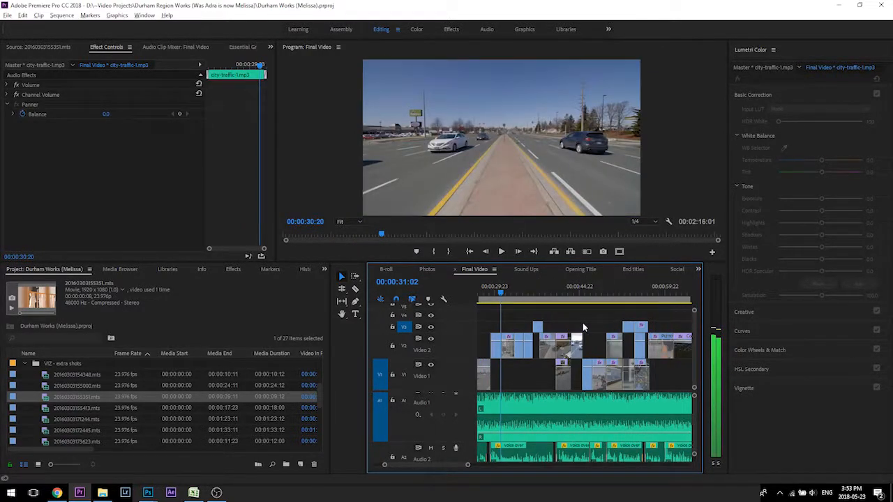
scroll(584, 327, right, 9)
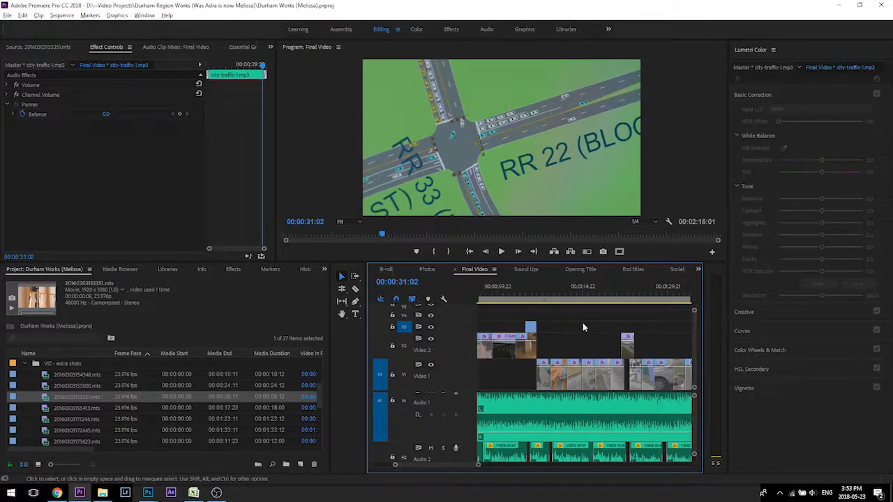
scroll(582, 322, down, 3)
click(569, 296)
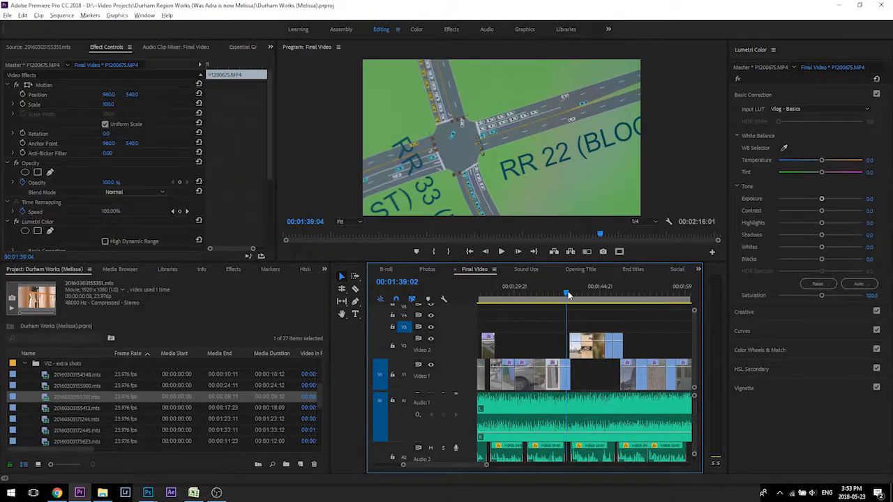
drag(572, 296, 646, 295)
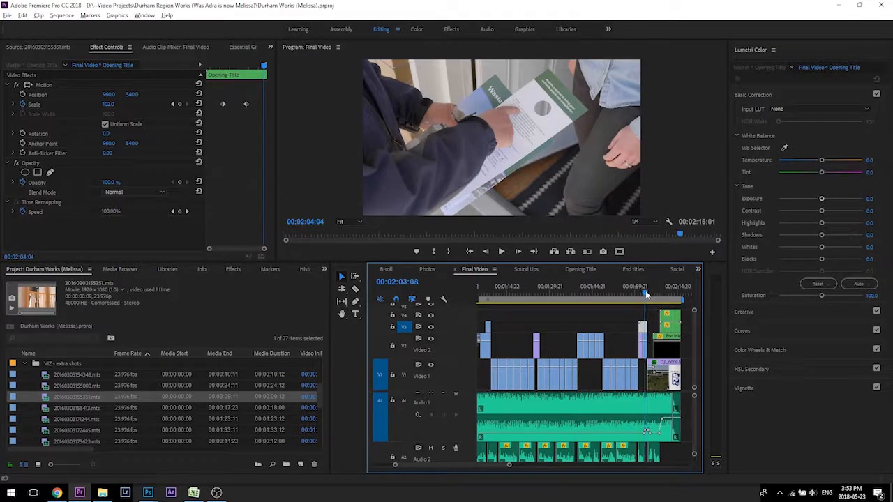
Step: Preview the second Opening Title clip over the Ajax Depot drone shot around 00:02:02:05
key(=)
drag(585, 295, 579, 296)
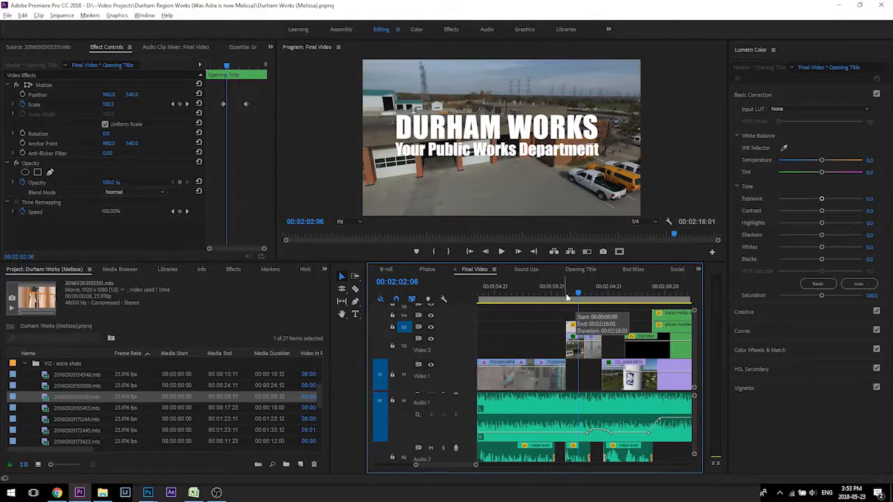
key(=)
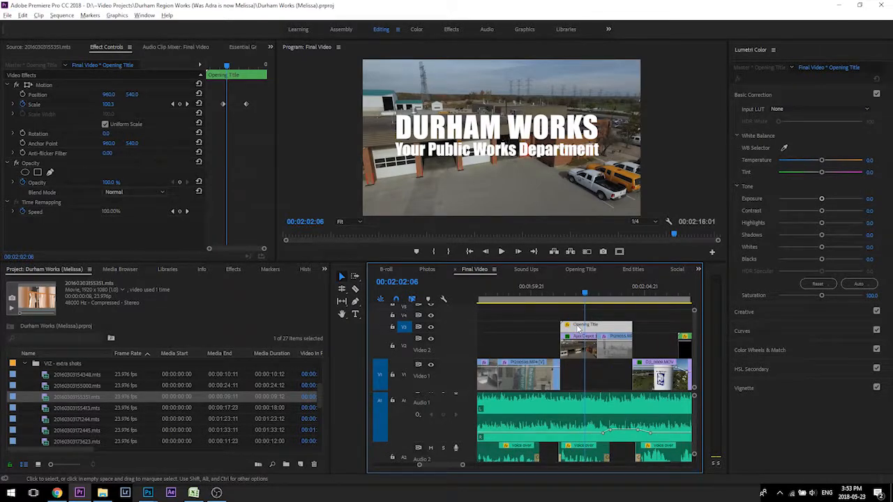
click(552, 292)
drag(557, 292, 567, 293)
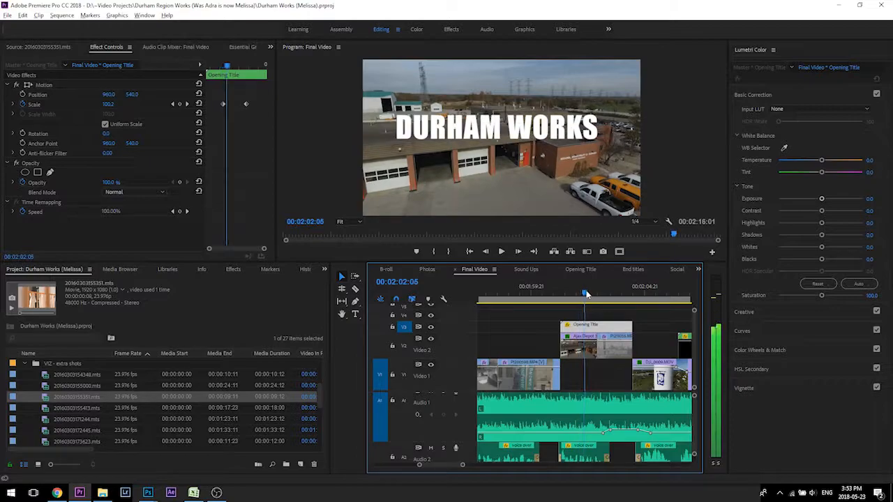
Step: Review the water tower drone shot from about 00:02:05:03 leading into the end titles
drag(588, 296, 653, 301)
scroll(598, 317, down, 3)
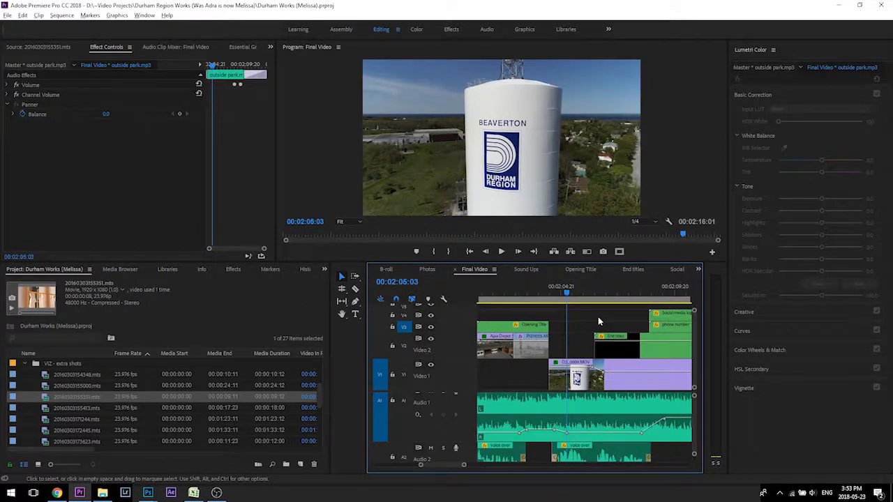
drag(547, 295, 587, 295)
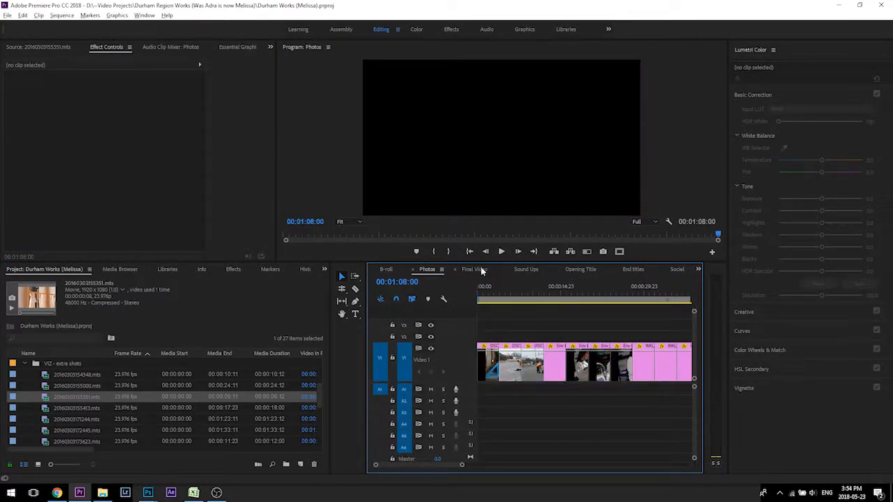
Step: Return to the Final Video sequence and select the End titles clip over the water tower shot around 00:02:07:14
click(475, 270)
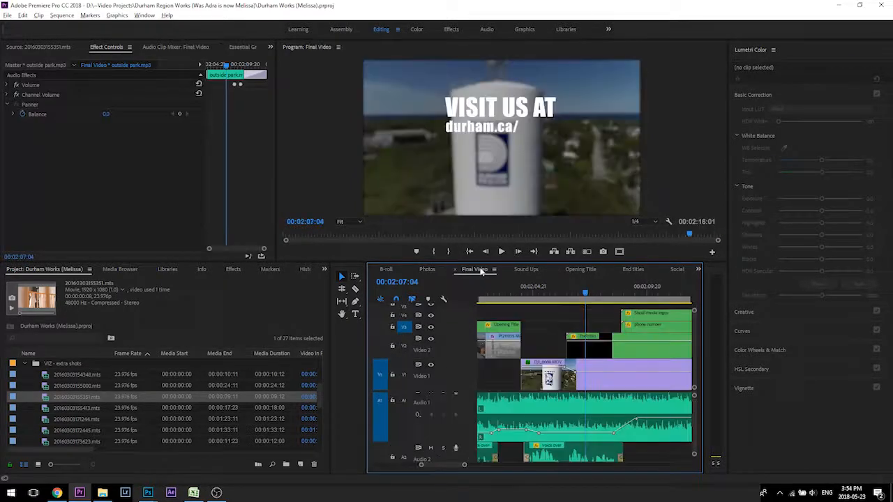
key(minus)
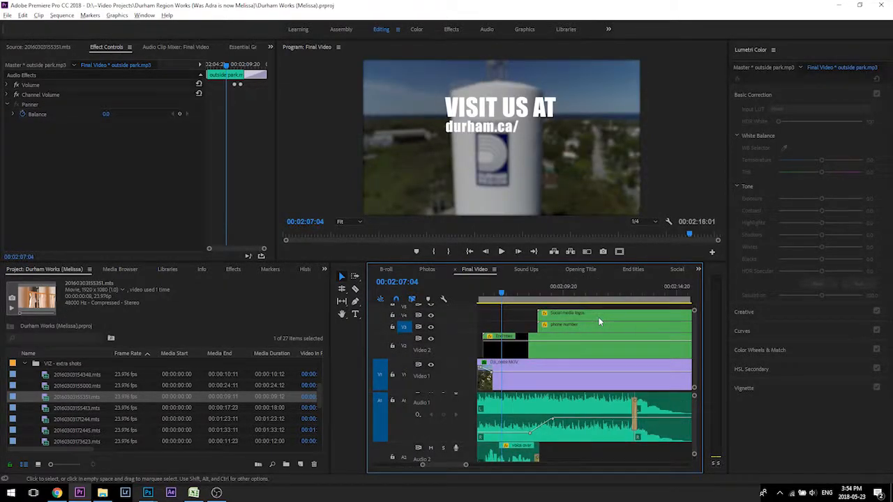
click(598, 318)
key(minus)
drag(543, 293, 548, 293)
click(551, 356)
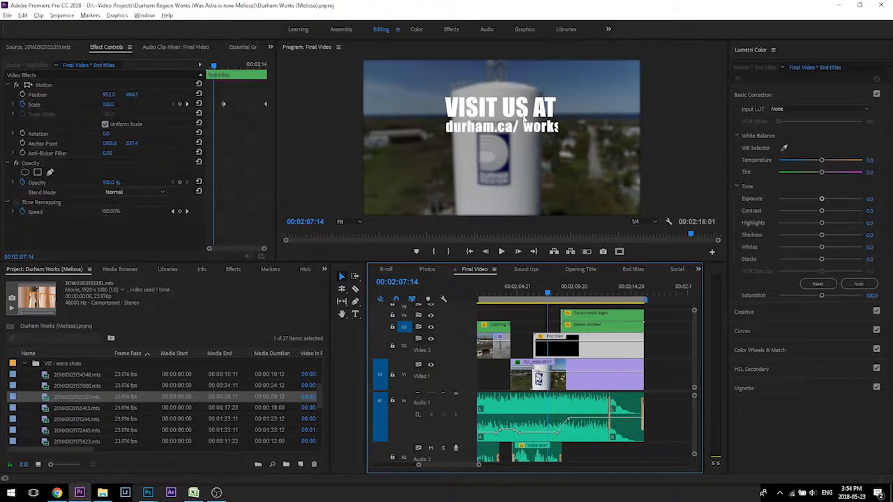
Step: Open the nested End titles sequence and inspect the Motion settings and opacity mask of the VISIT US AT graphic at its start
double_click(549, 351)
drag(490, 297, 467, 294)
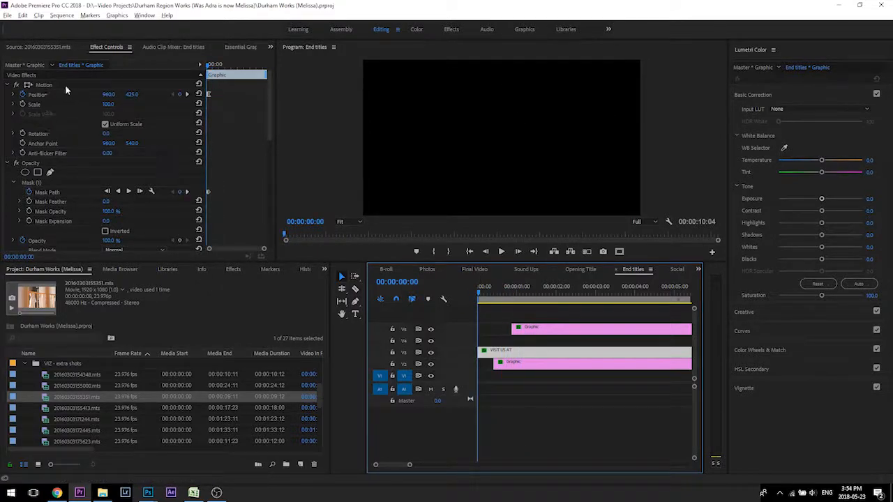
click(41, 86)
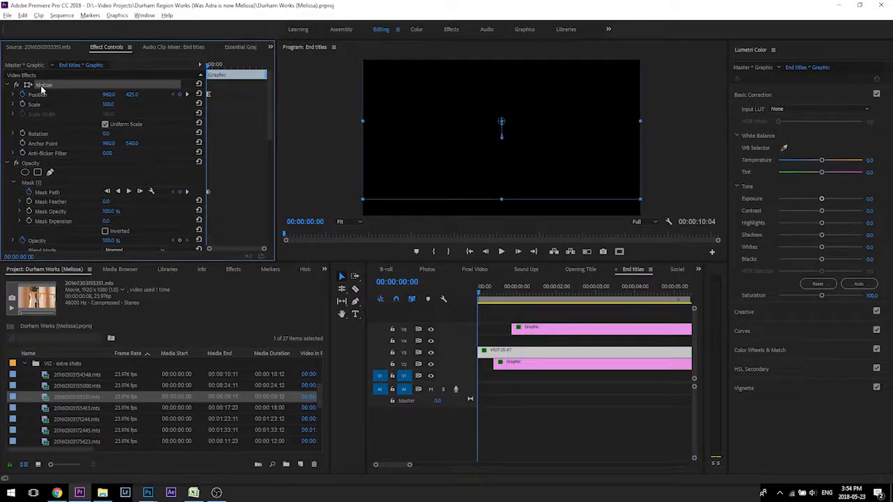
click(36, 184)
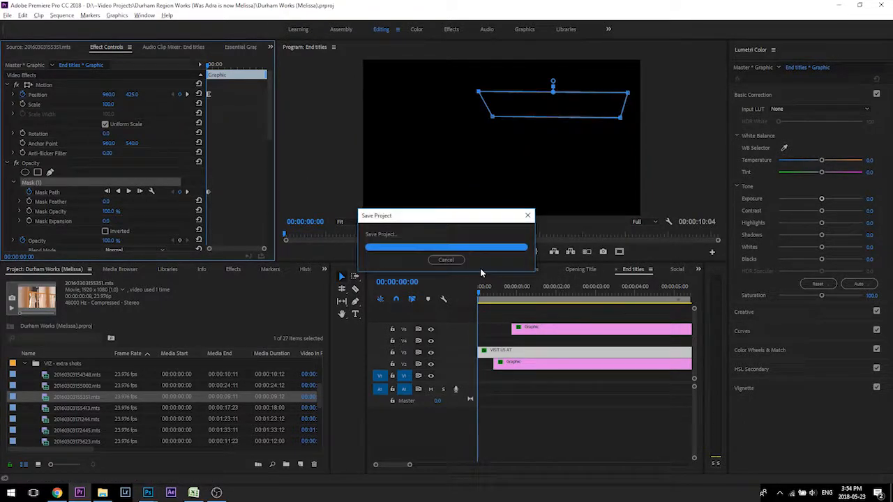
Step: Review Final Video's end titles up to about 00:02:14:15 and earlier footage from 00:00:24:20 back to the commissioner's lower third around 00:00:06:21
click(475, 269)
drag(548, 298, 629, 287)
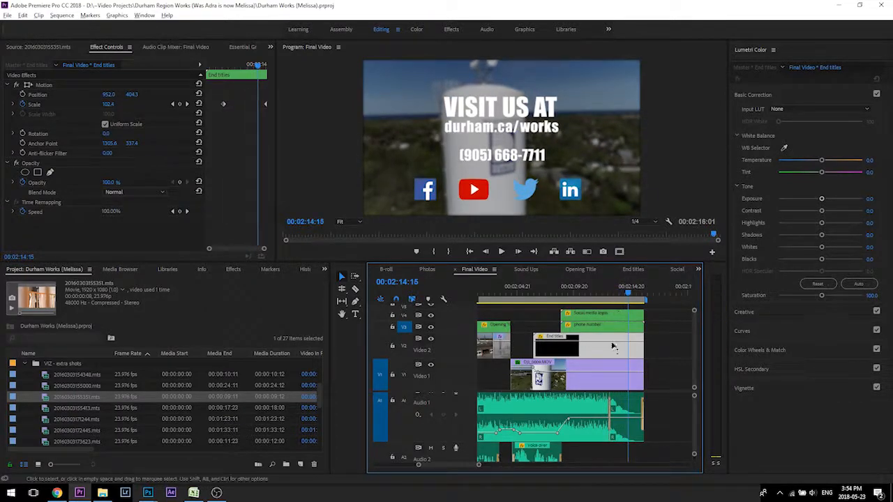
key(minus)
key(minus)
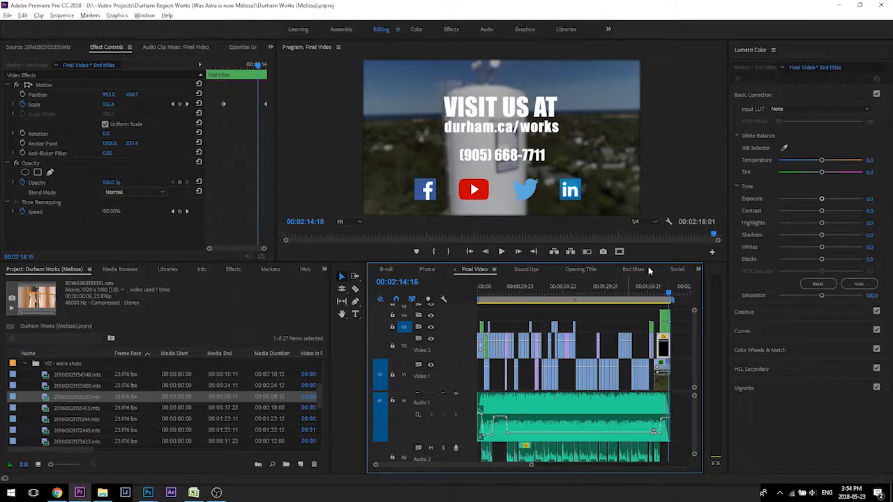
click(515, 296)
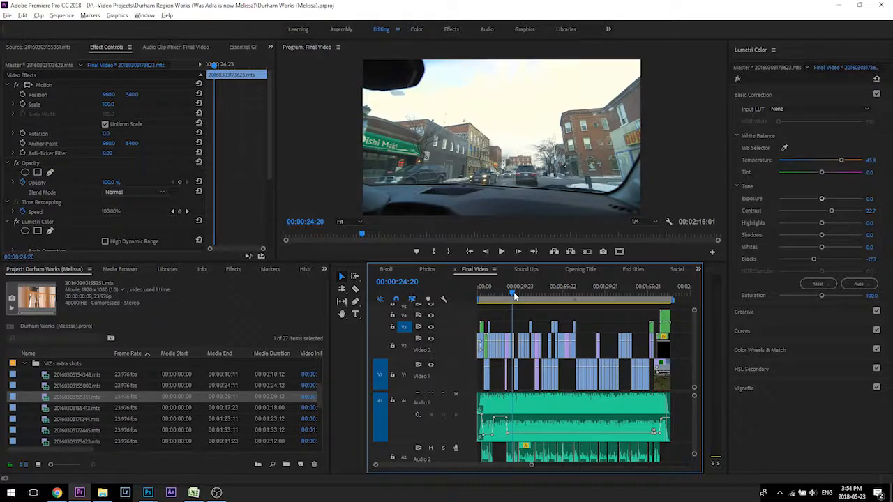
click(487, 296)
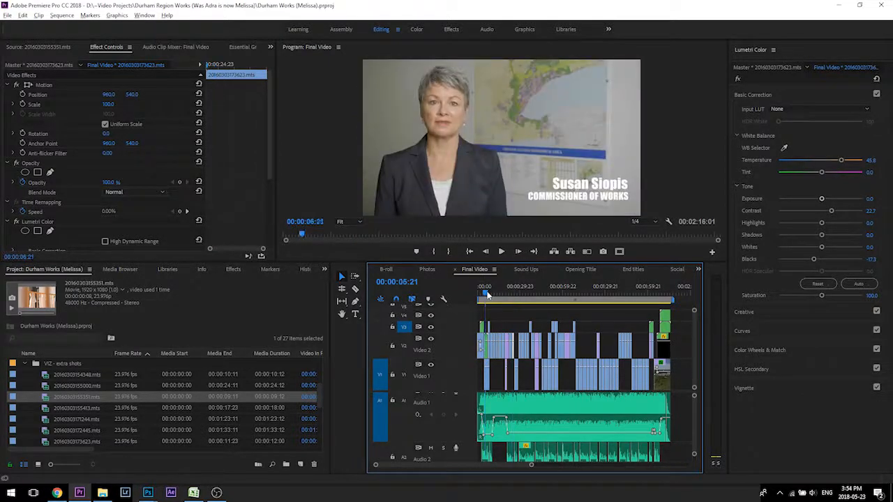